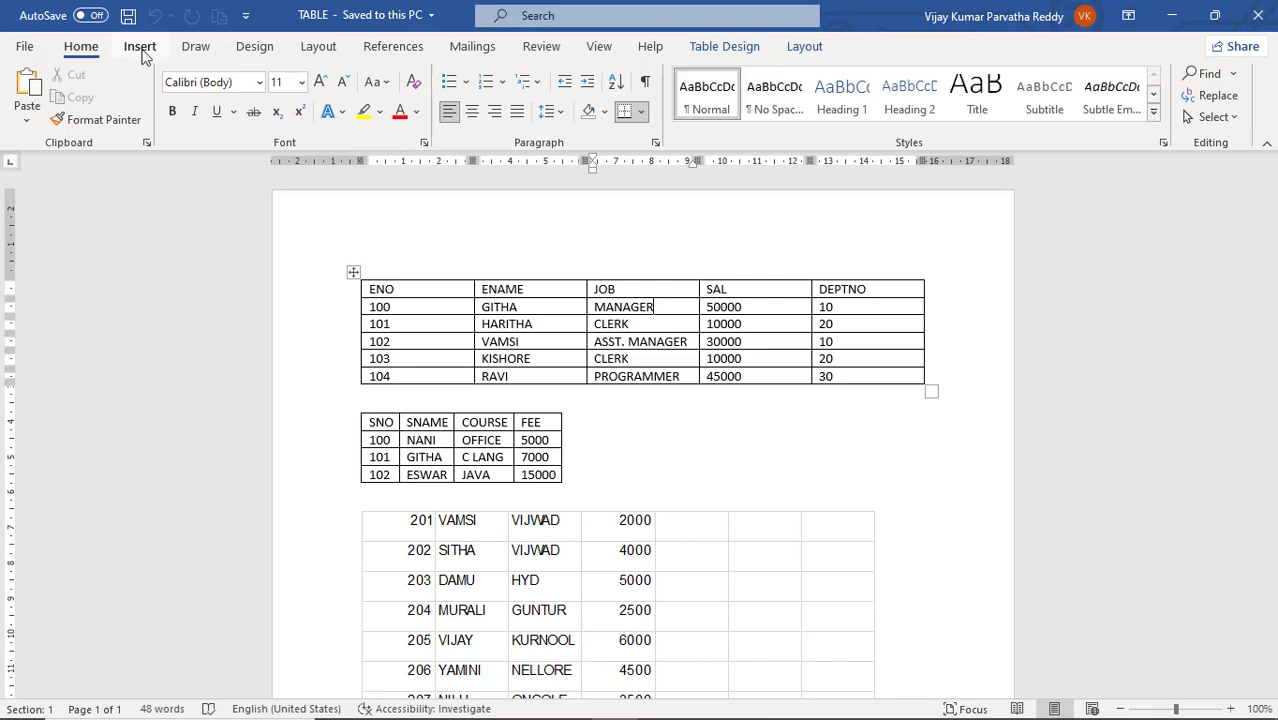
Step: Examine the available ways to insert a table, including Excel Spreadsheet and the built-in Quick Tables gallery
{"action": "left_click", "coordinate": [145, 56]}
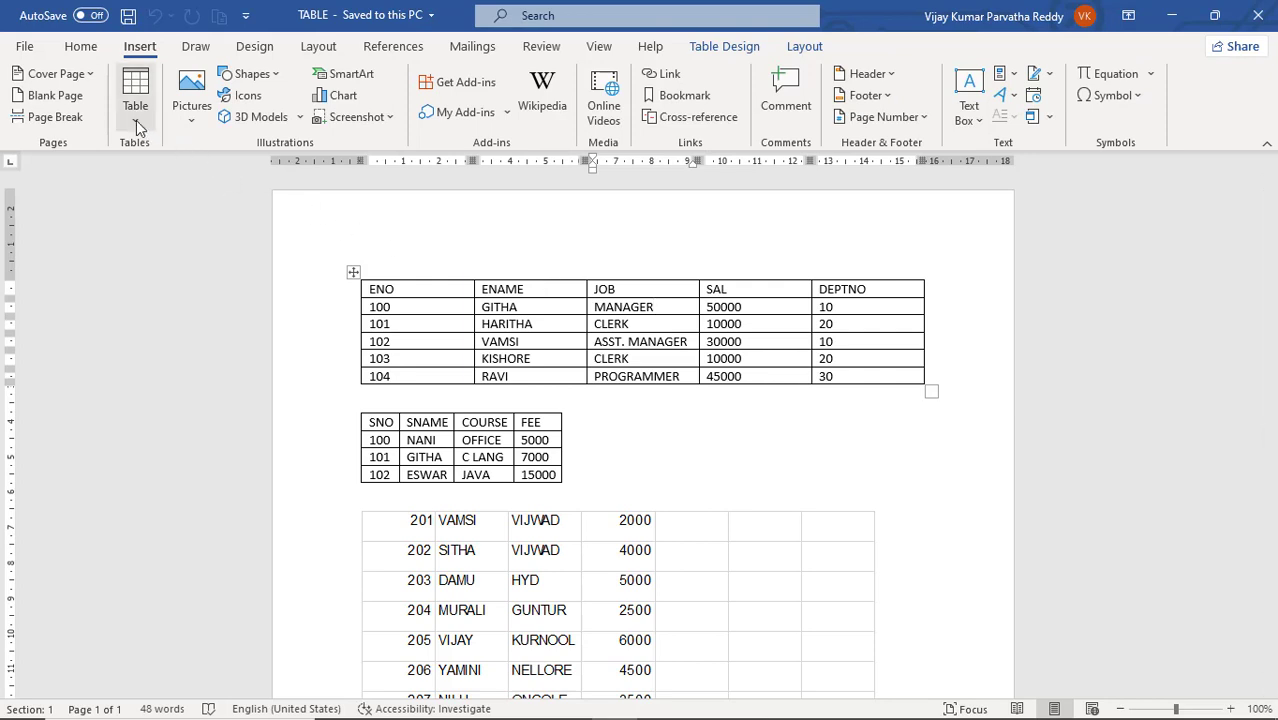
{"action": "left_click", "coordinate": [136, 120]}
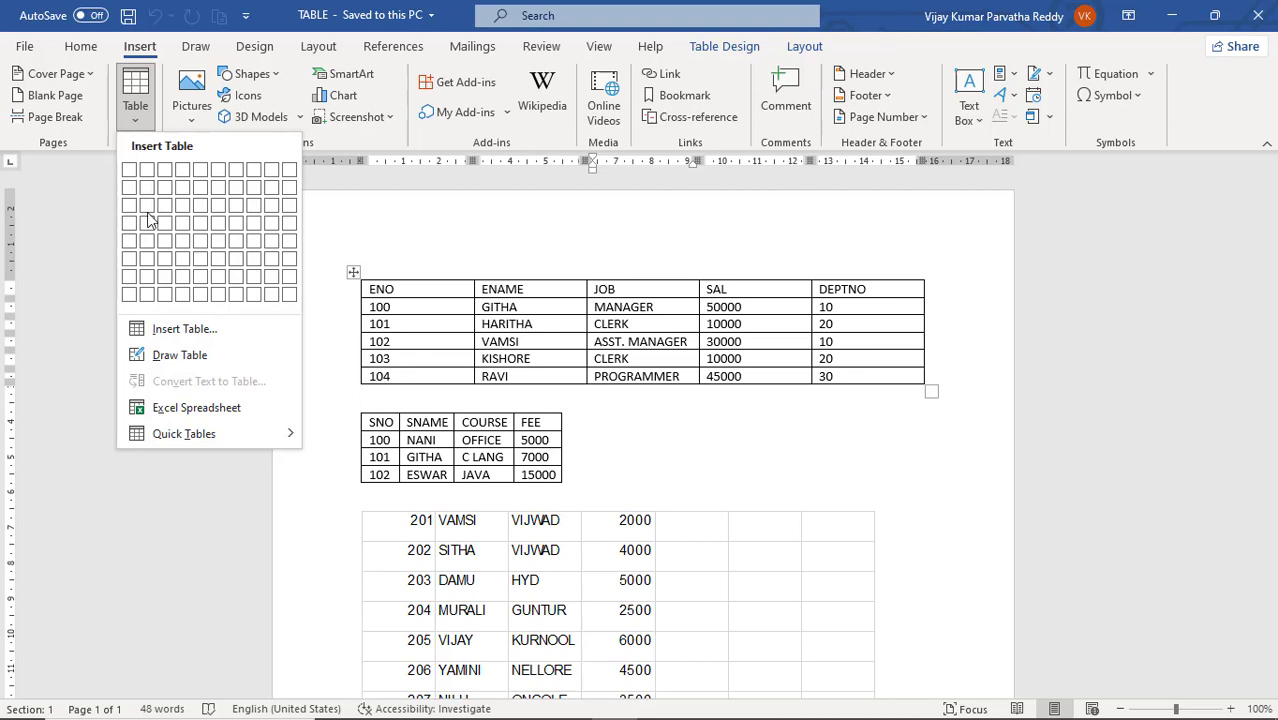
{"action": "left_click", "coordinate": [197, 408]}
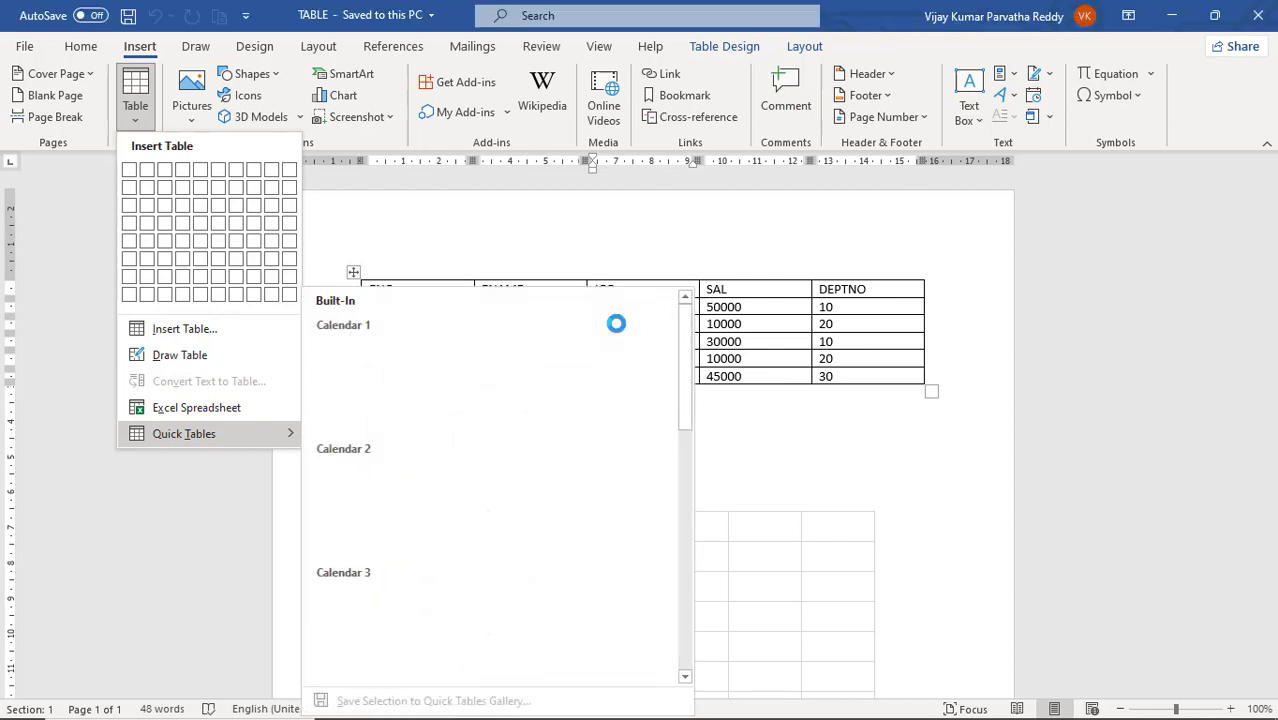
{"action": "left_click", "coordinate": [742, 332]}
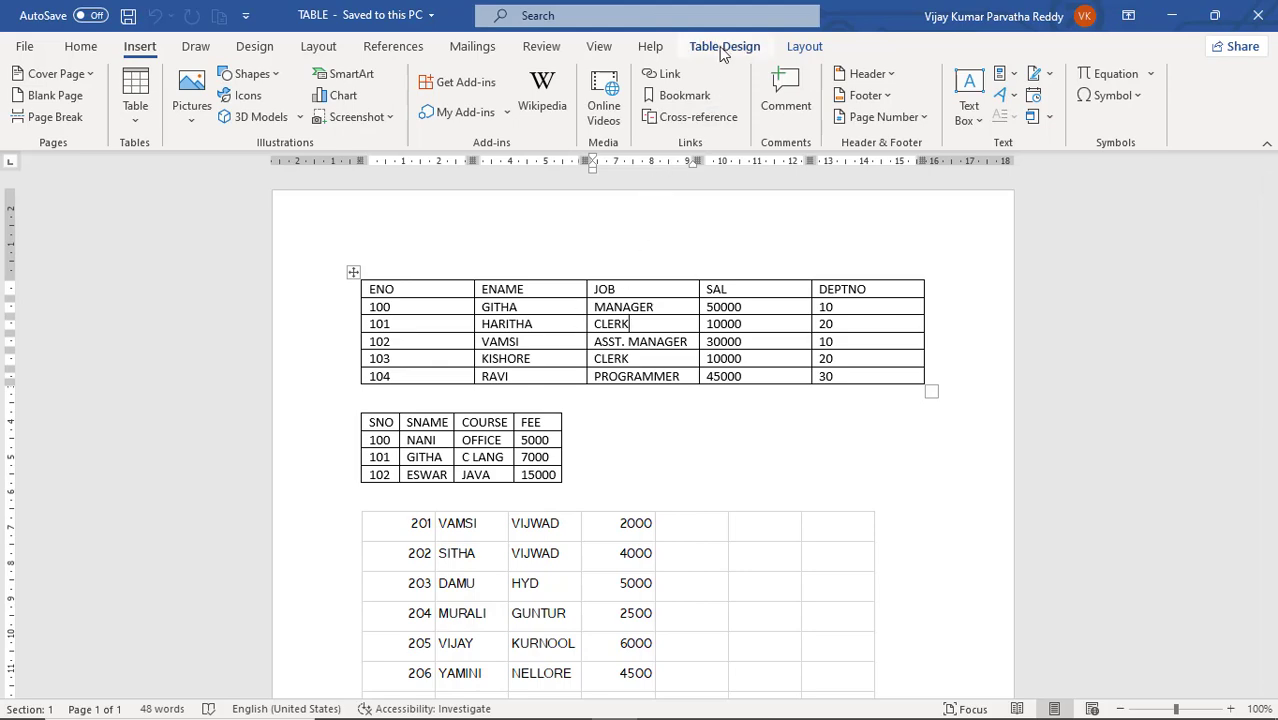
Step: Compare the Layout and Table Design tools offered for the employee table, and check their availability with the cursor outside the table
{"action": "left_click", "coordinate": [802, 50]}
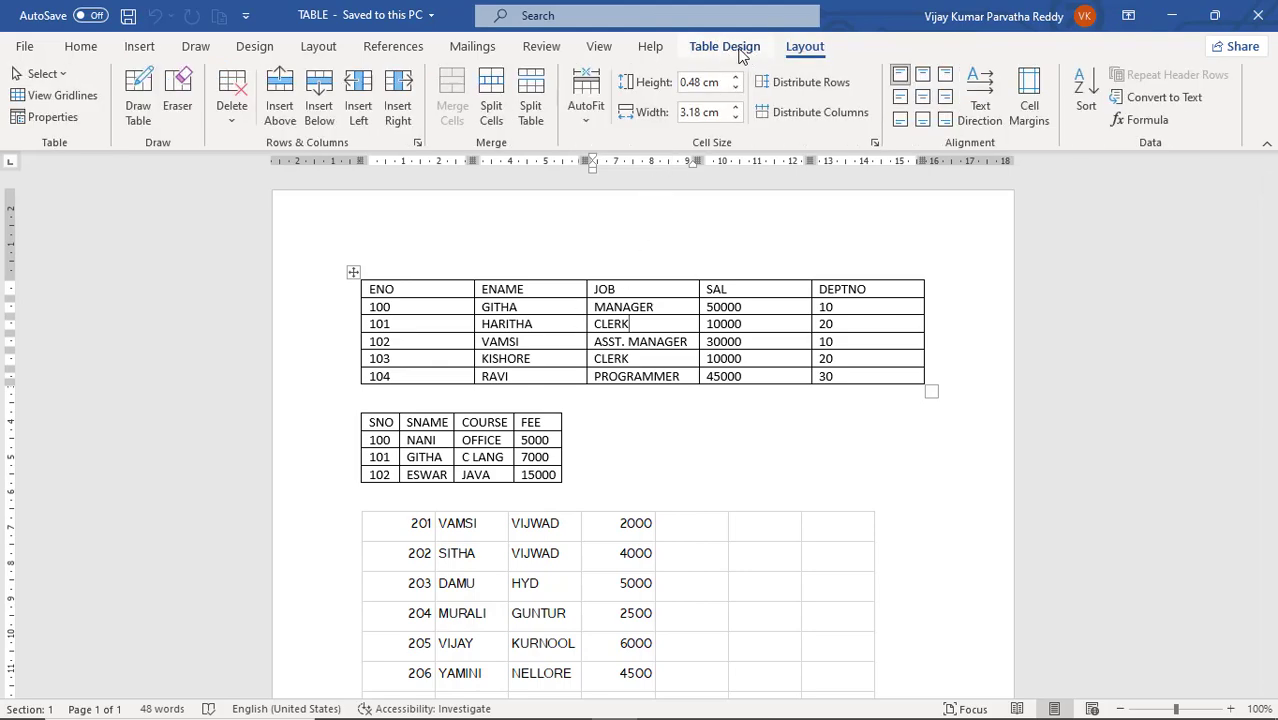
{"action": "left_click", "coordinate": [742, 52]}
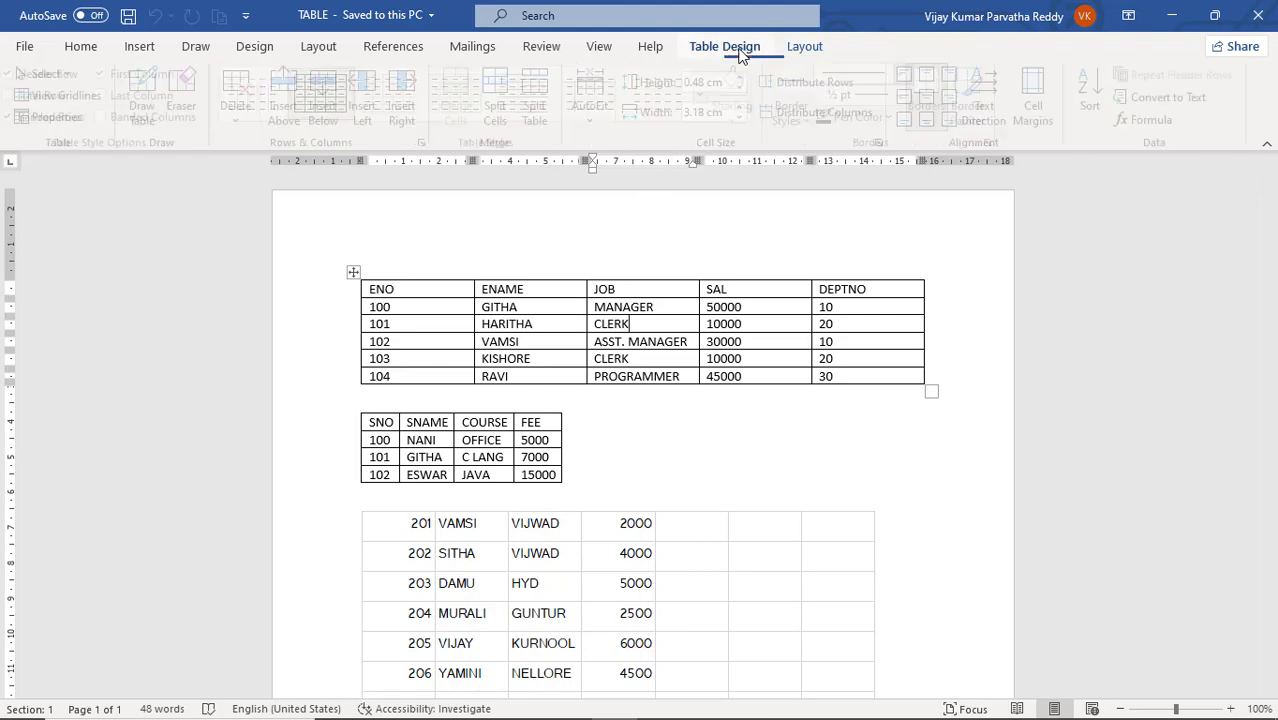
{"action": "left_click", "coordinate": [800, 50]}
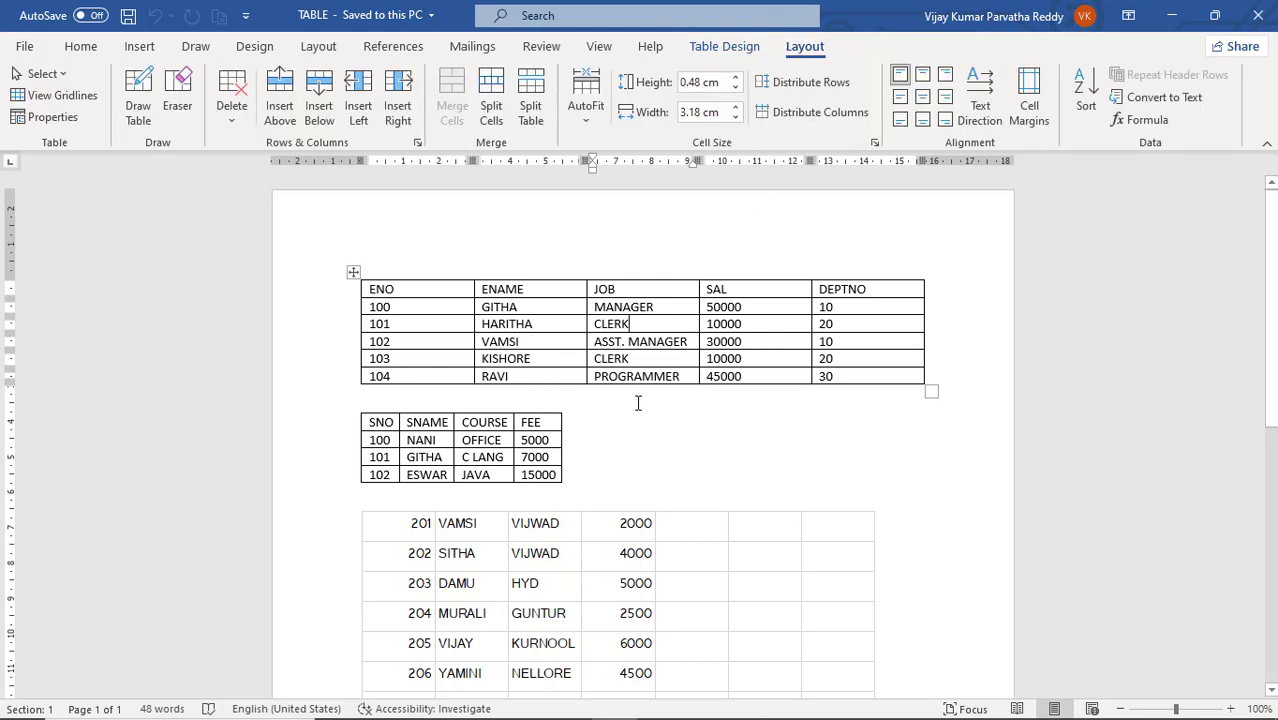
{"action": "left_click", "coordinate": [607, 401]}
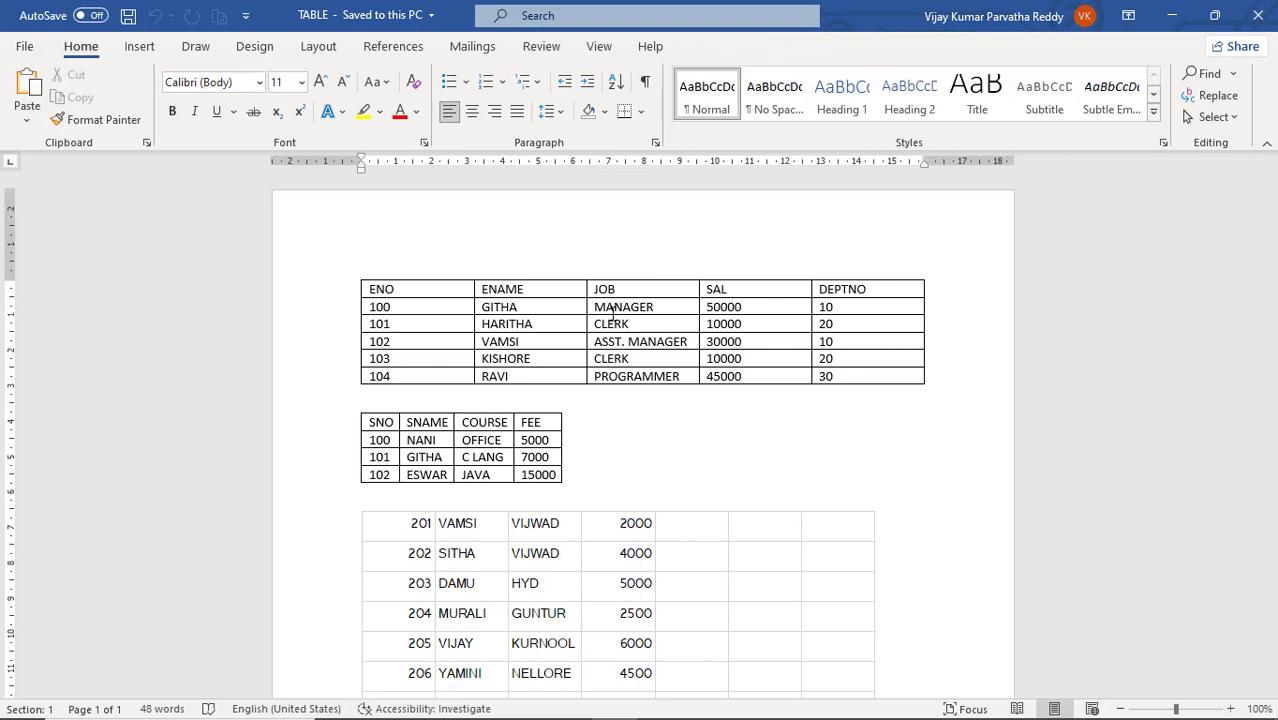
{"action": "left_click", "coordinate": [545, 327]}
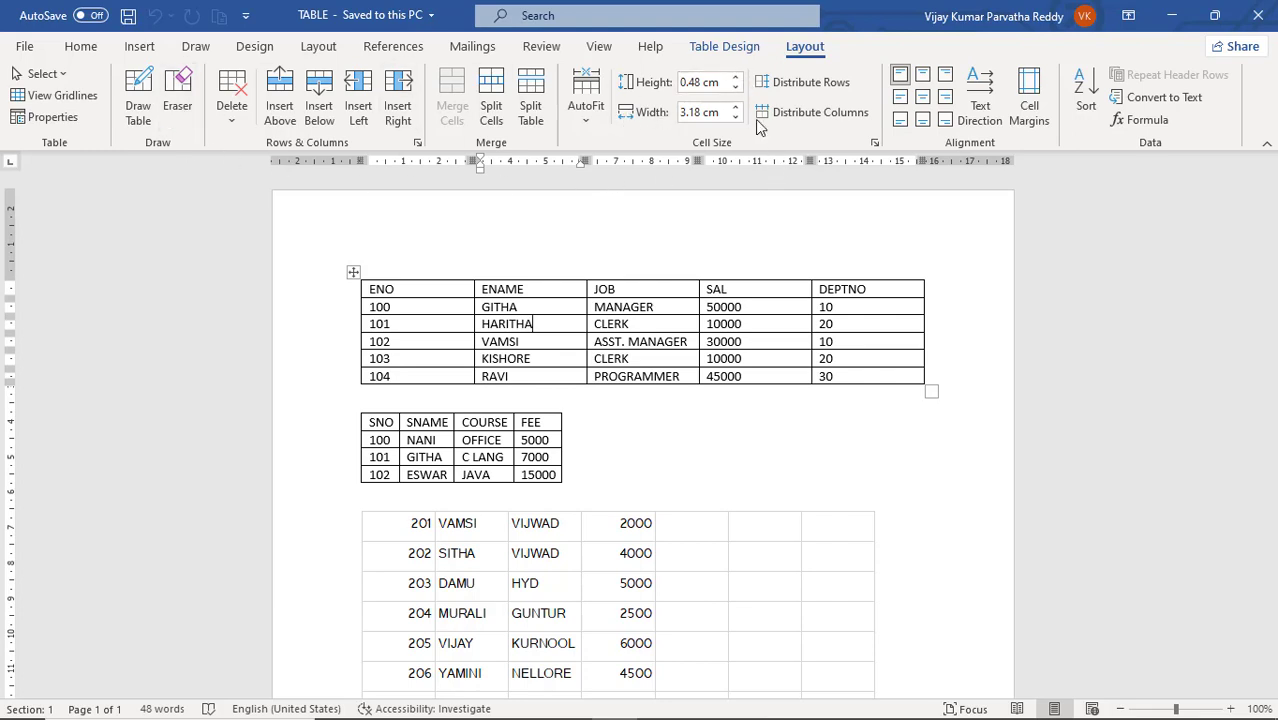
{"action": "left_click", "coordinate": [716, 55]}
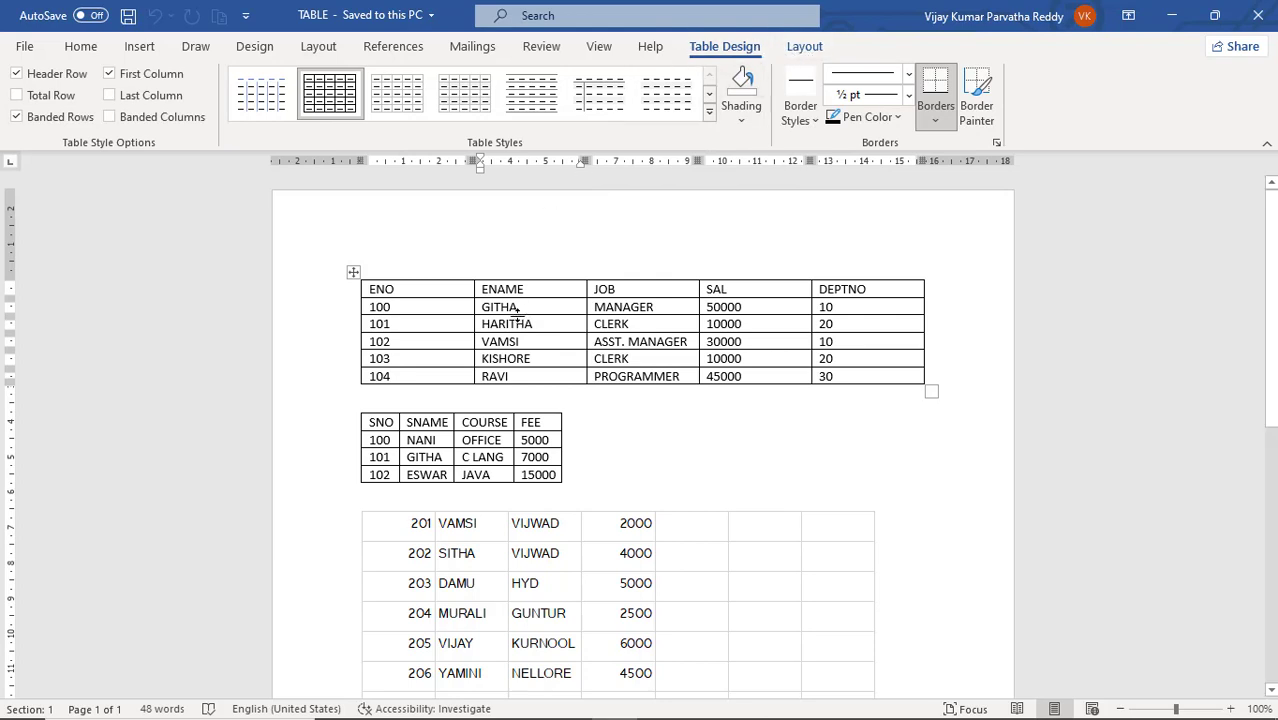
Step: Try the Header Row style option off and on for the employee table, with its first row selected as well
{"action": "mouse_move", "coordinate": [353, 306]}
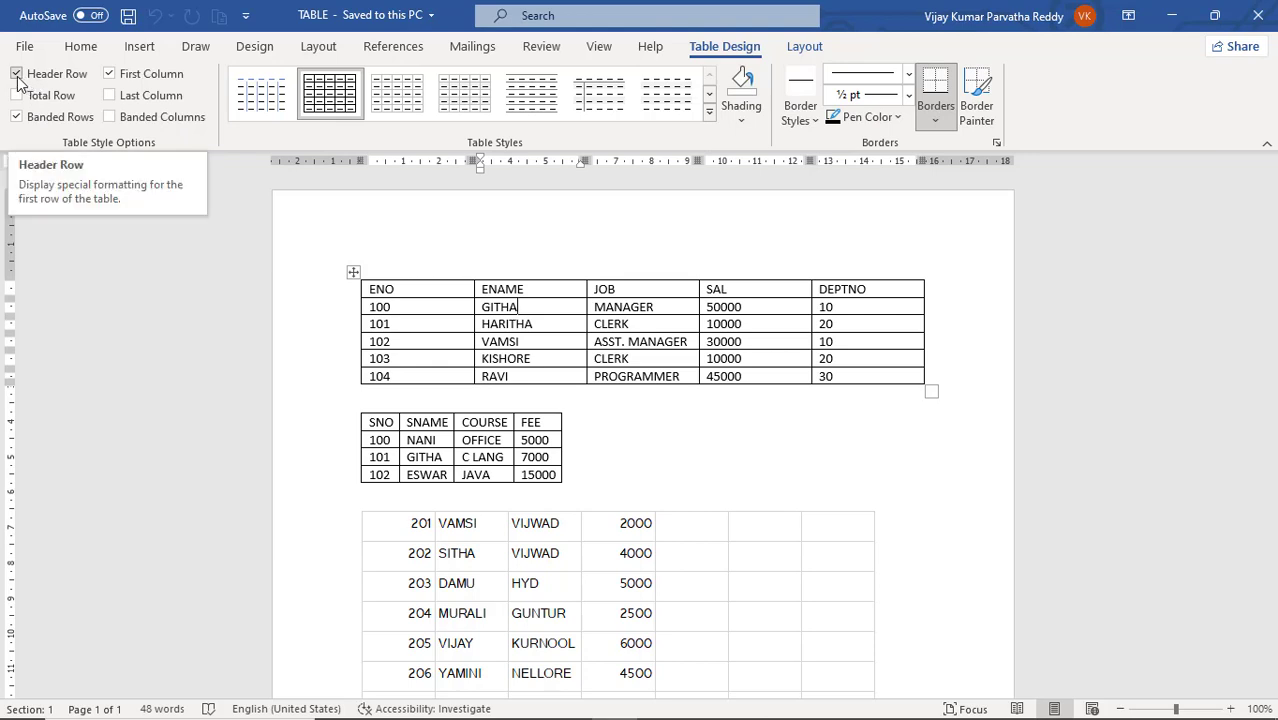
{"action": "left_click", "coordinate": [425, 308]}
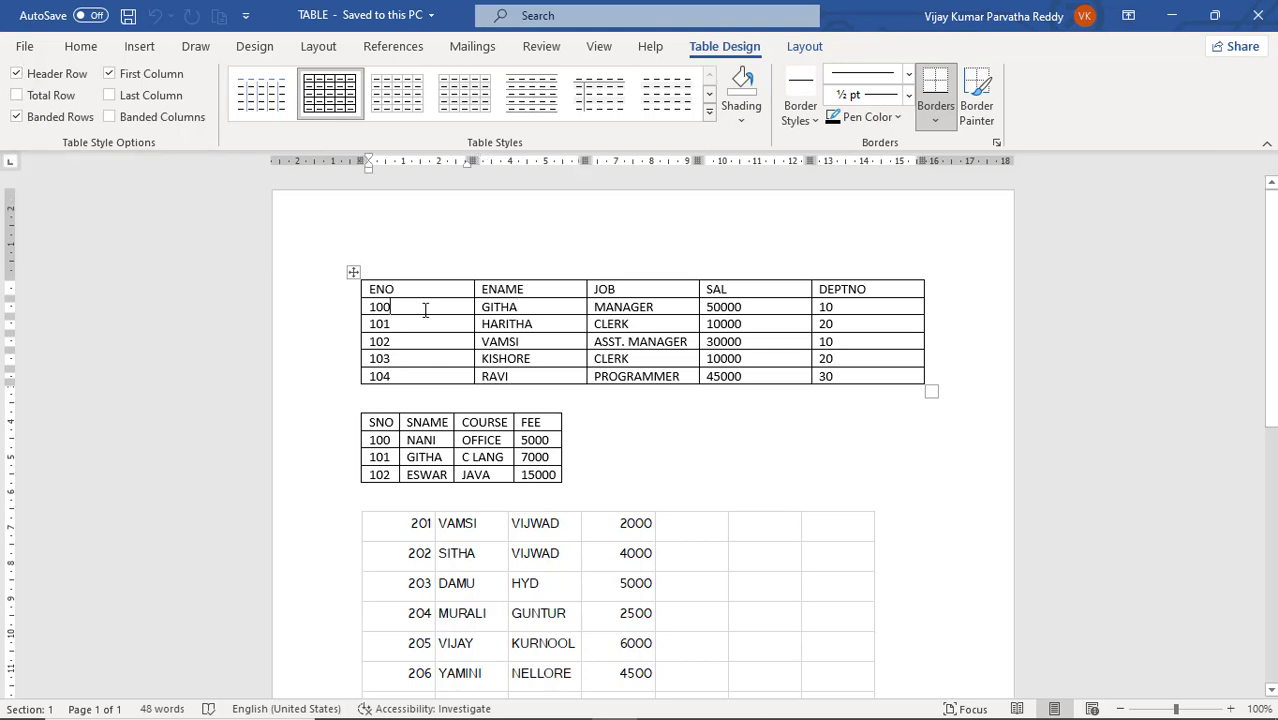
{"action": "left_click", "coordinate": [19, 79]}
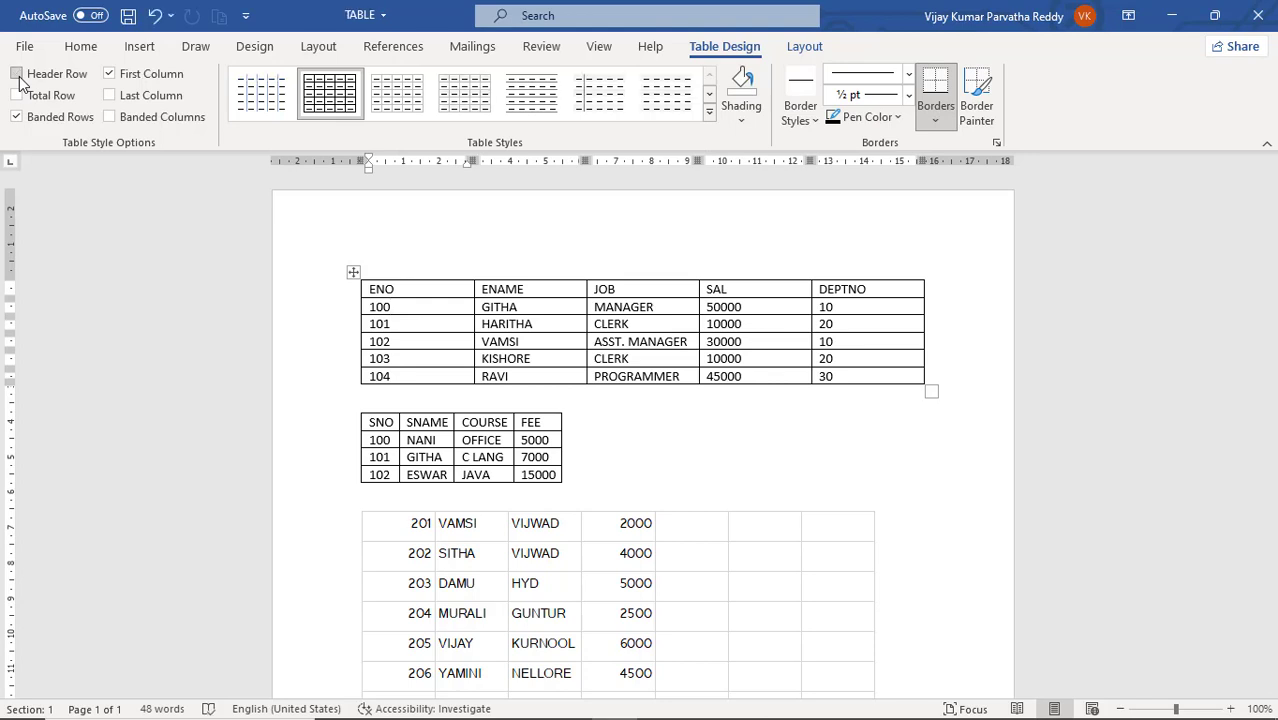
{"action": "left_click", "coordinate": [19, 79]}
{"action": "left_click", "coordinate": [19, 79]}
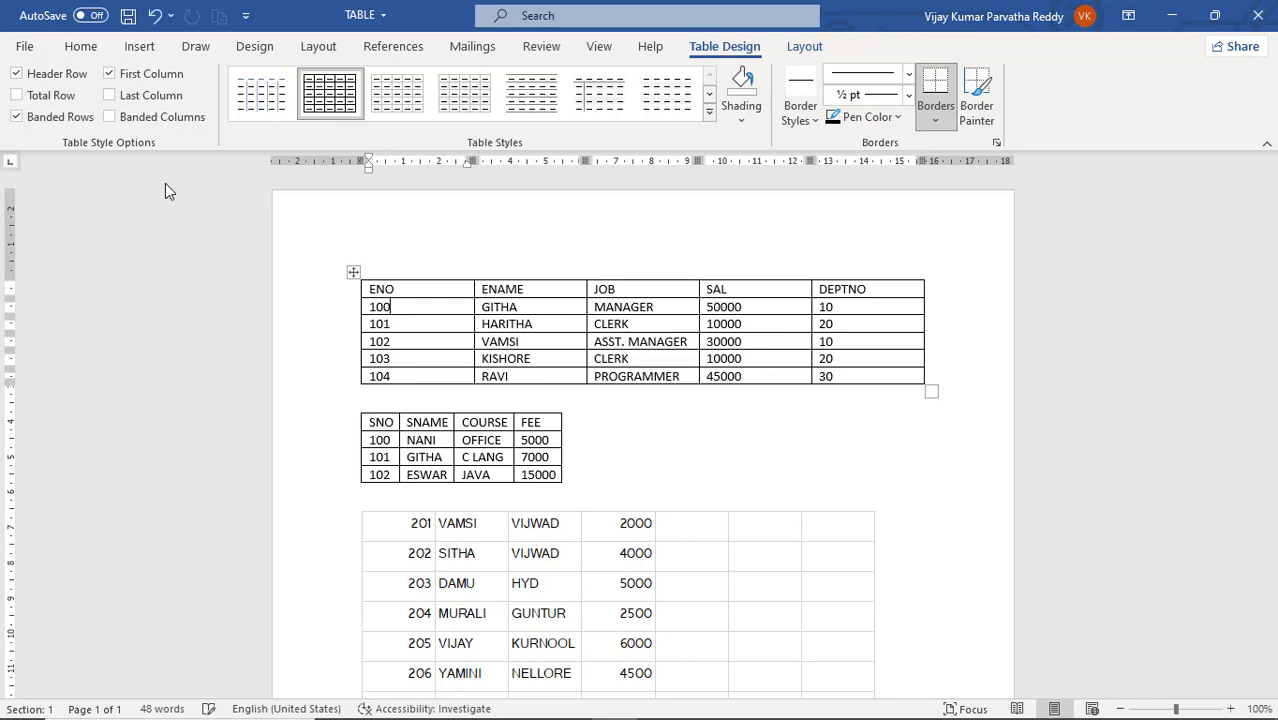
{"action": "left_click", "coordinate": [351, 293]}
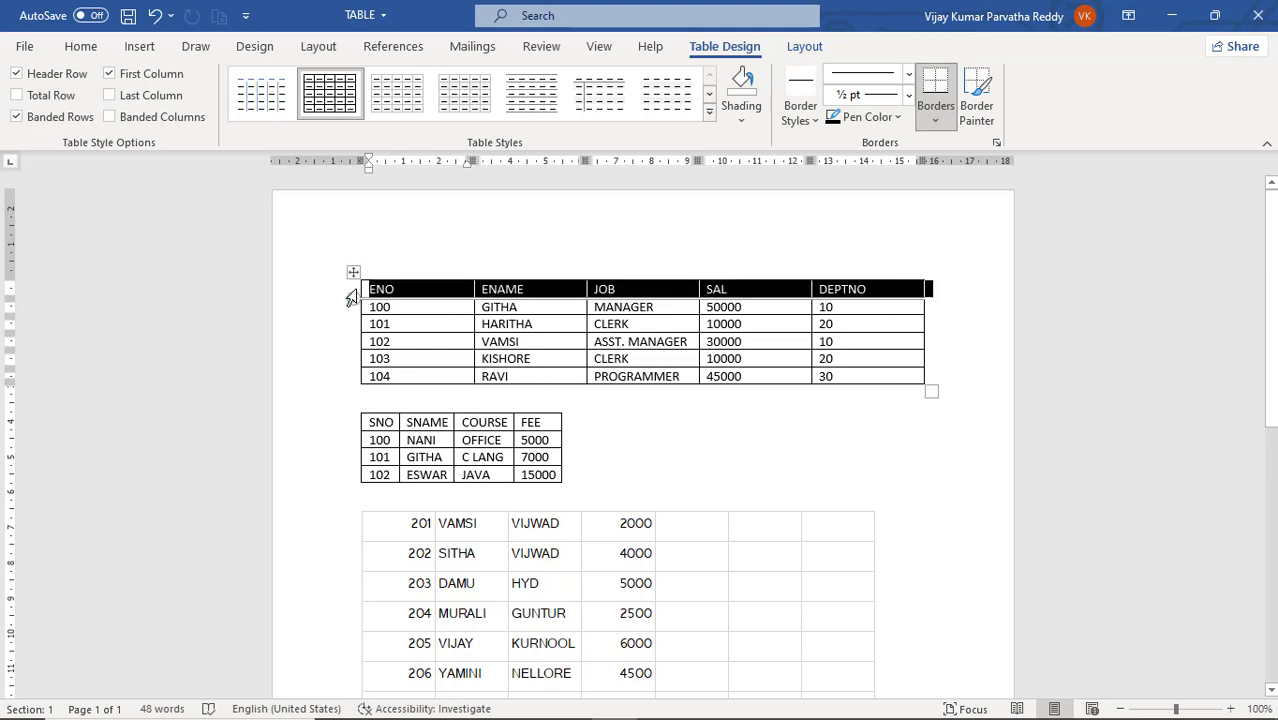
{"action": "left_click", "coordinate": [16, 76]}
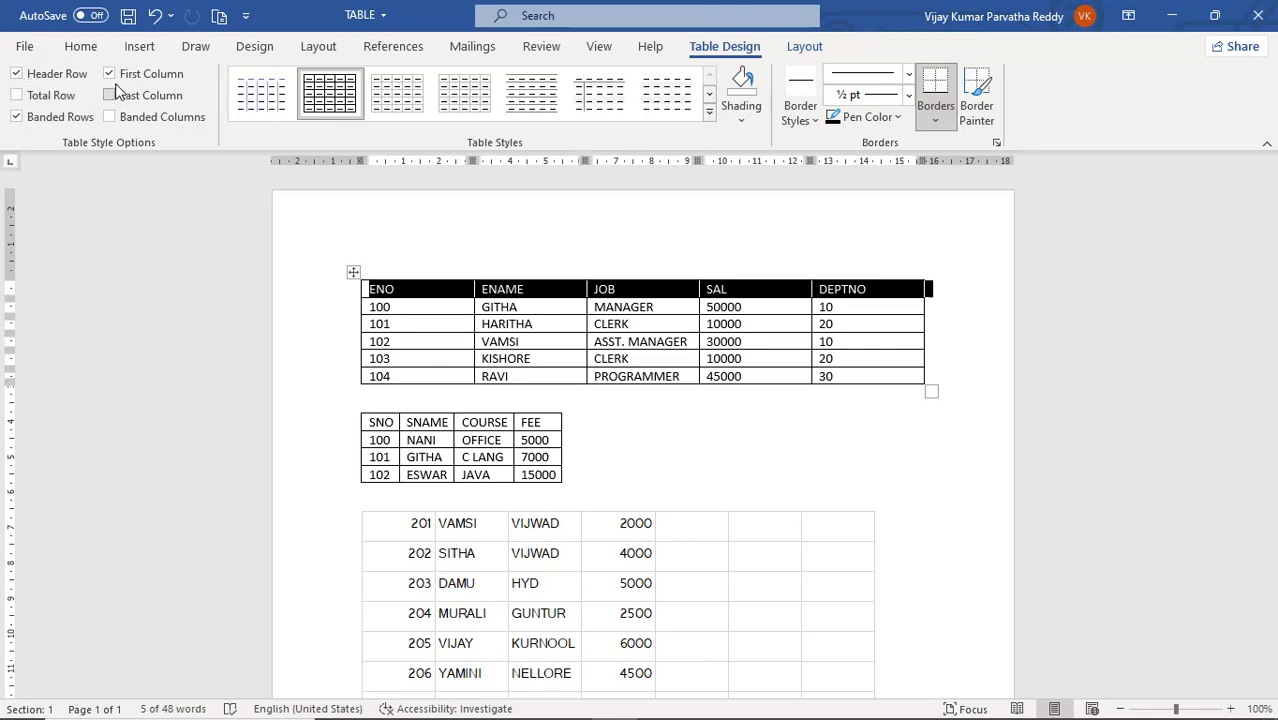
Step: Try the First Column, Total Row and Last Column style options on the employee table
{"action": "left_click", "coordinate": [402, 306]}
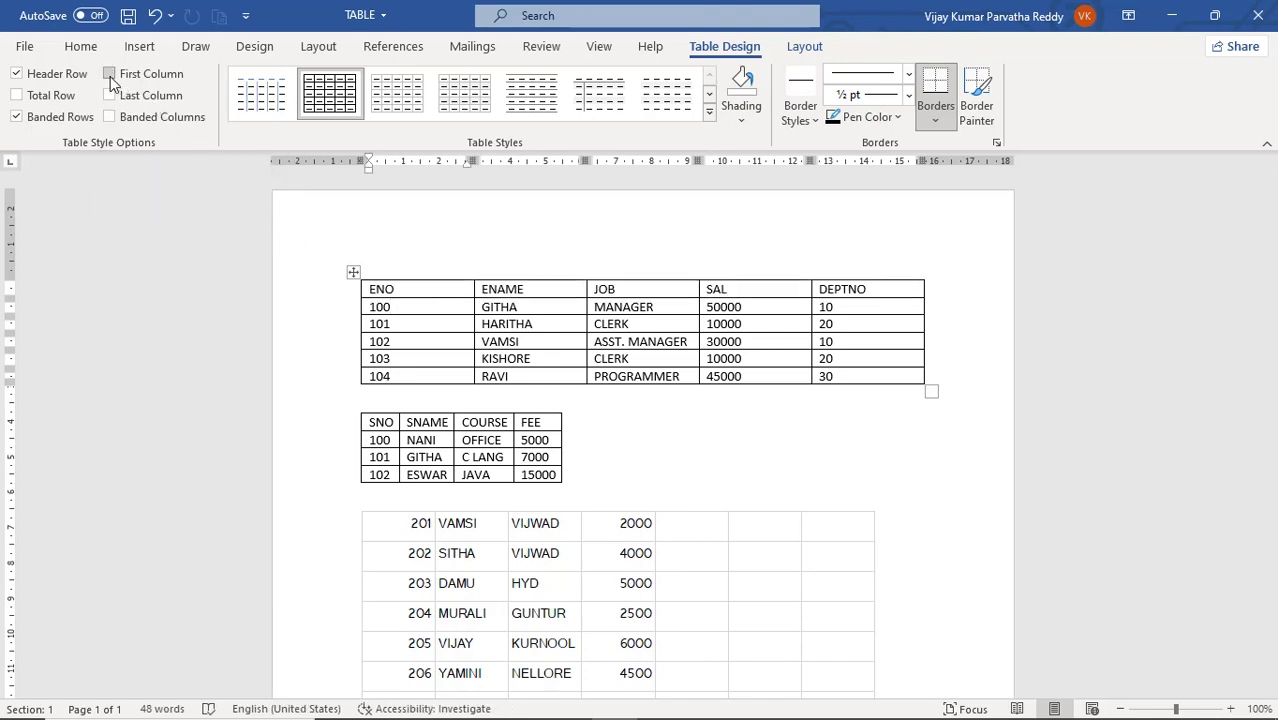
{"action": "left_click", "coordinate": [18, 97]}
{"action": "left_click", "coordinate": [111, 99]}
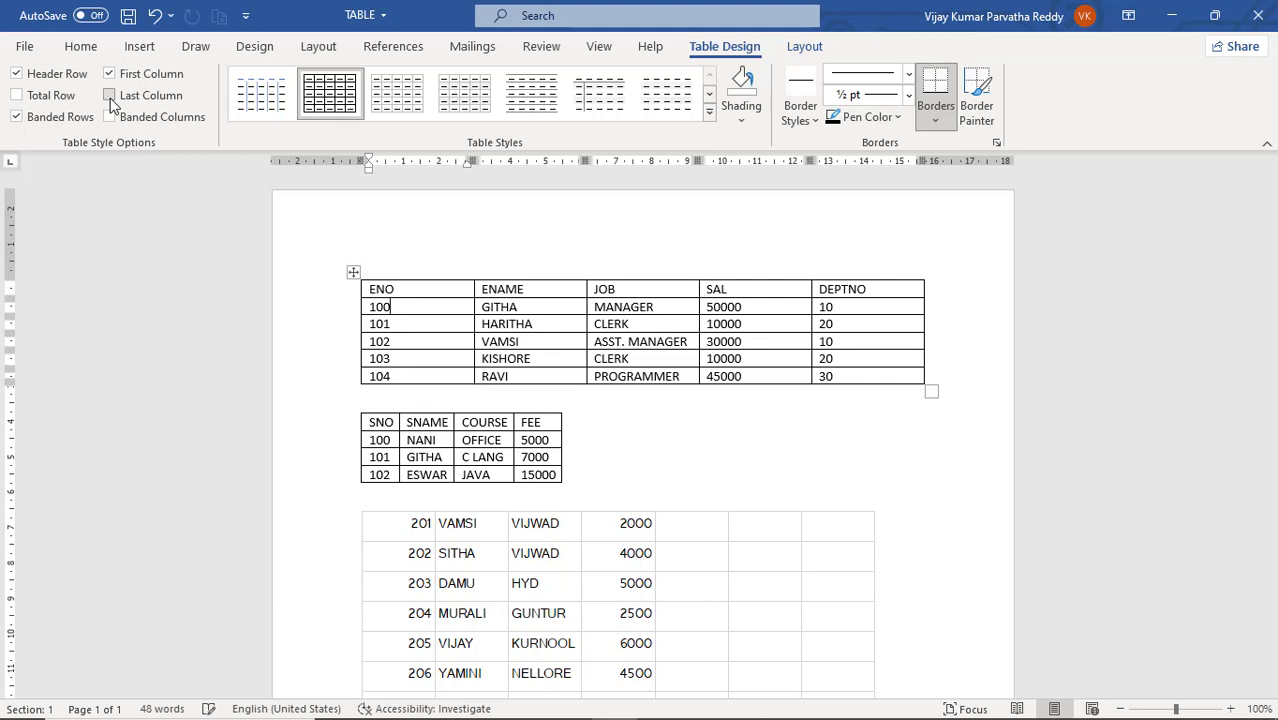
Step: Toggle the Banded Rows option off and back on for the employee table in its plain grid style
{"action": "left_click", "coordinate": [21, 118]}
{"action": "left_click", "coordinate": [21, 118]}
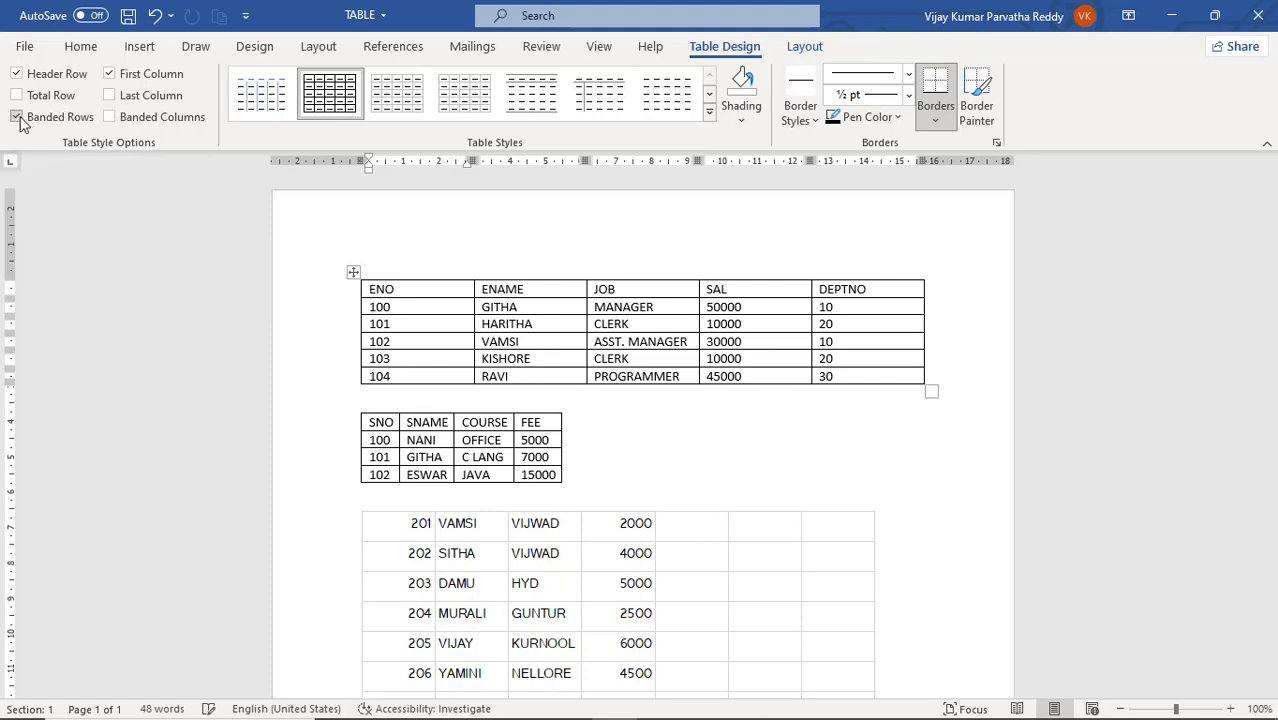
{"action": "left_click", "coordinate": [20, 118]}
{"action": "left_click", "coordinate": [21, 118]}
{"action": "left_click", "coordinate": [21, 118]}
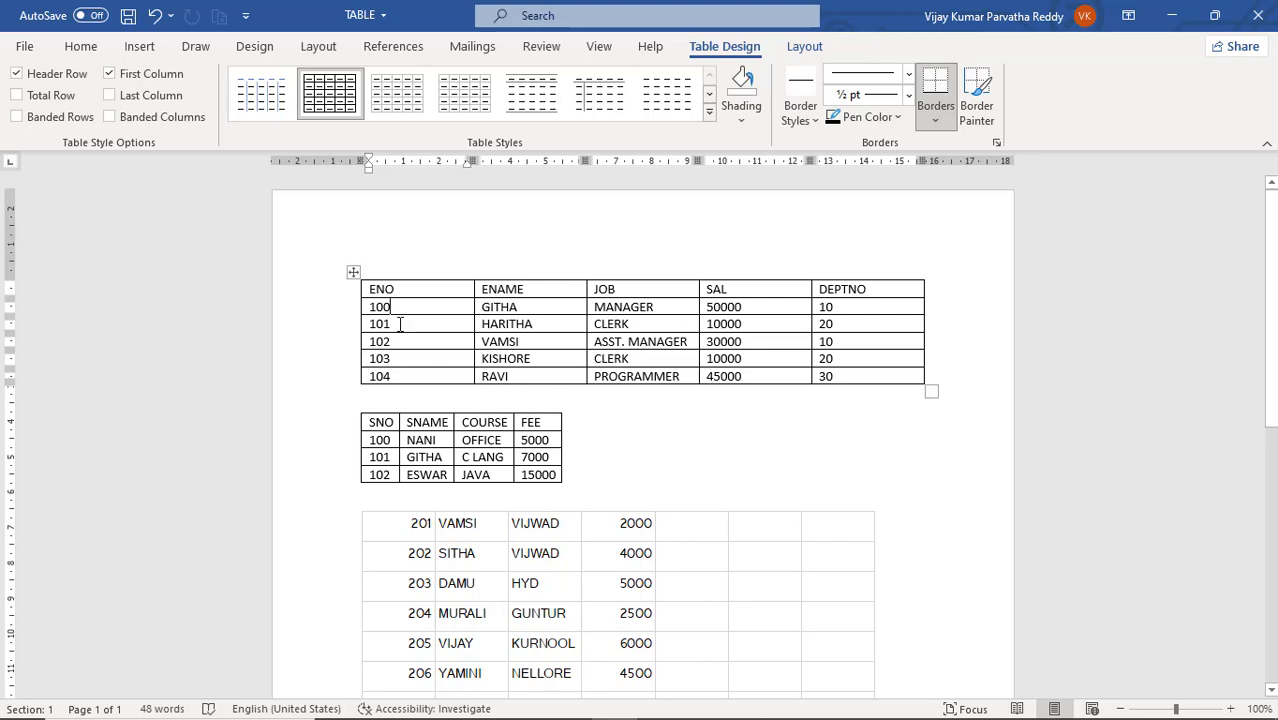
{"action": "left_click", "coordinate": [17, 117]}
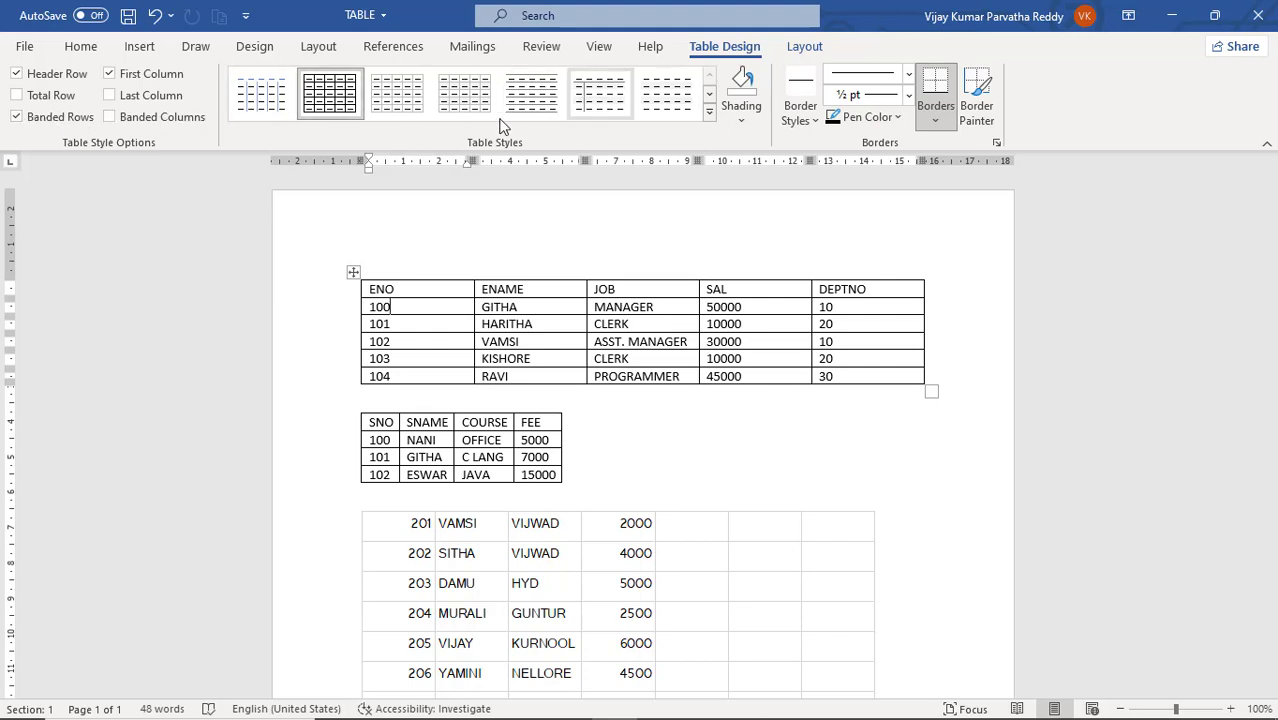
Step: Switch Header Row and First Column off and back on while comparing the table style previews
{"action": "left_click", "coordinate": [17, 79]}
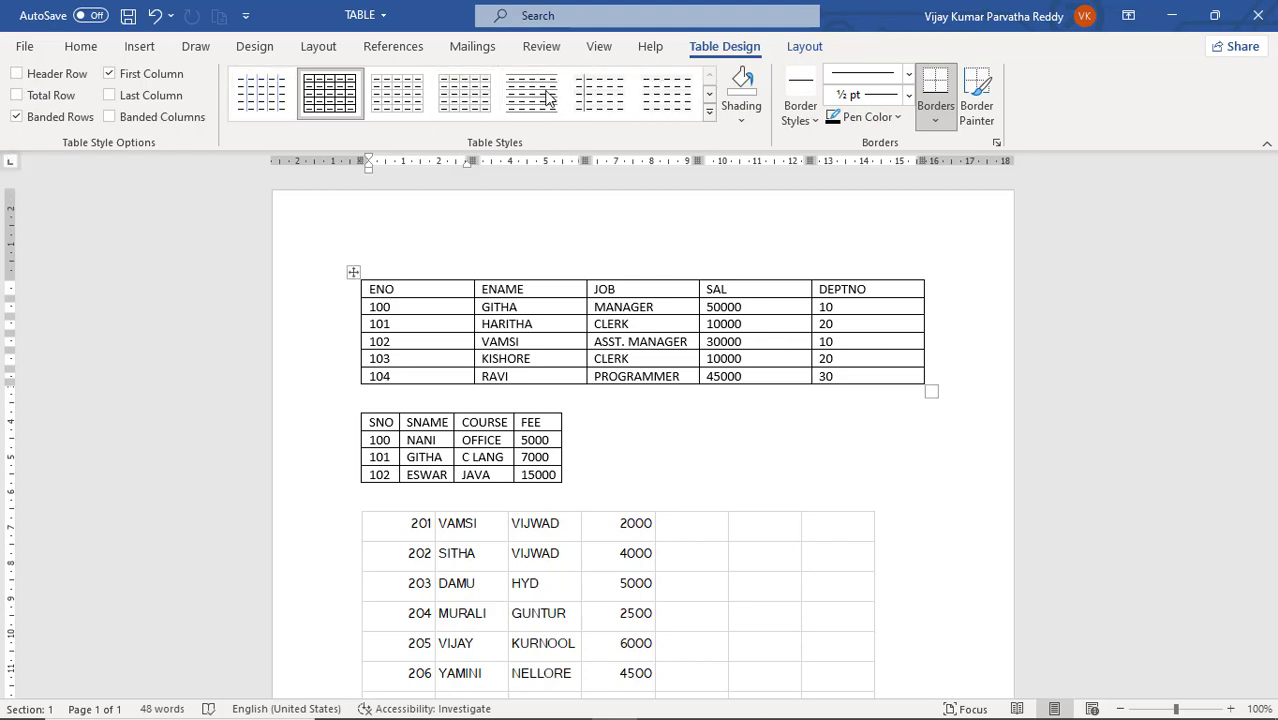
{"action": "left_click", "coordinate": [17, 79]}
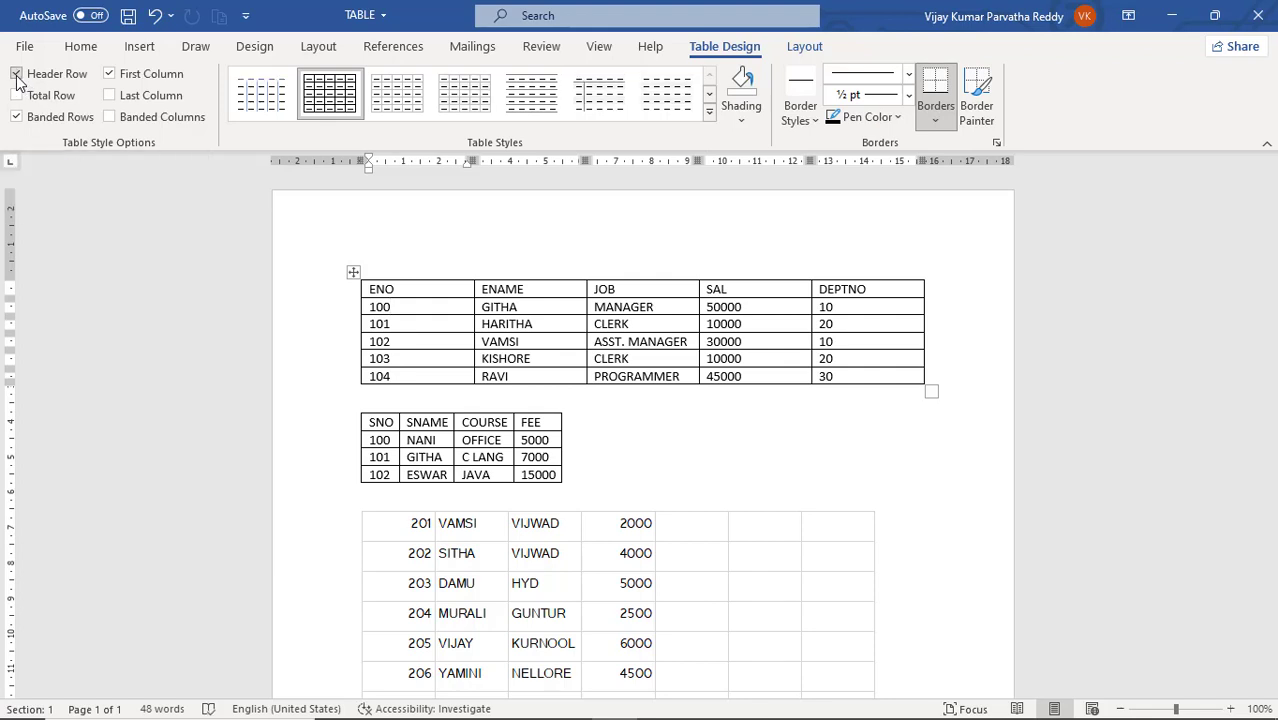
{"action": "left_click", "coordinate": [110, 75]}
{"action": "left_click", "coordinate": [110, 75]}
{"action": "left_click", "coordinate": [114, 76]}
Step: Turn on Banded Columns for the employee table and apply the Plain Table 3 style
{"action": "left_click", "coordinate": [112, 96]}
{"action": "left_click", "coordinate": [112, 96]}
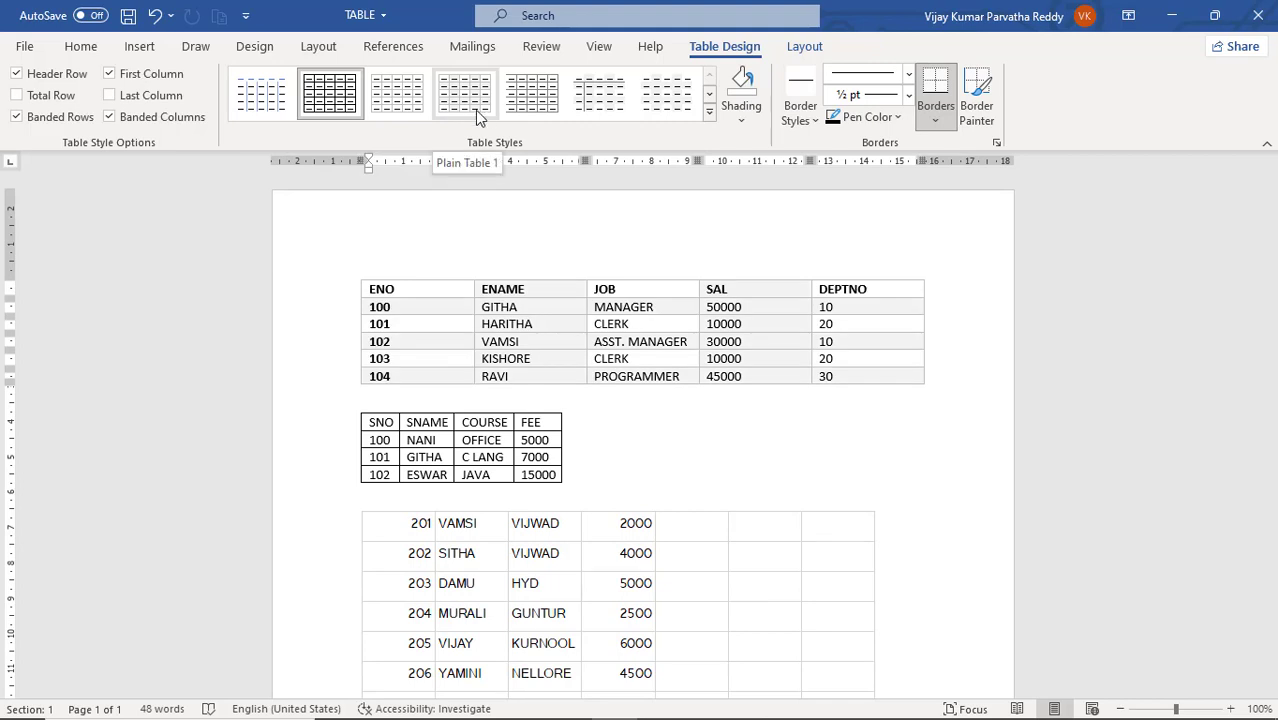
{"action": "left_click", "coordinate": [597, 118]}
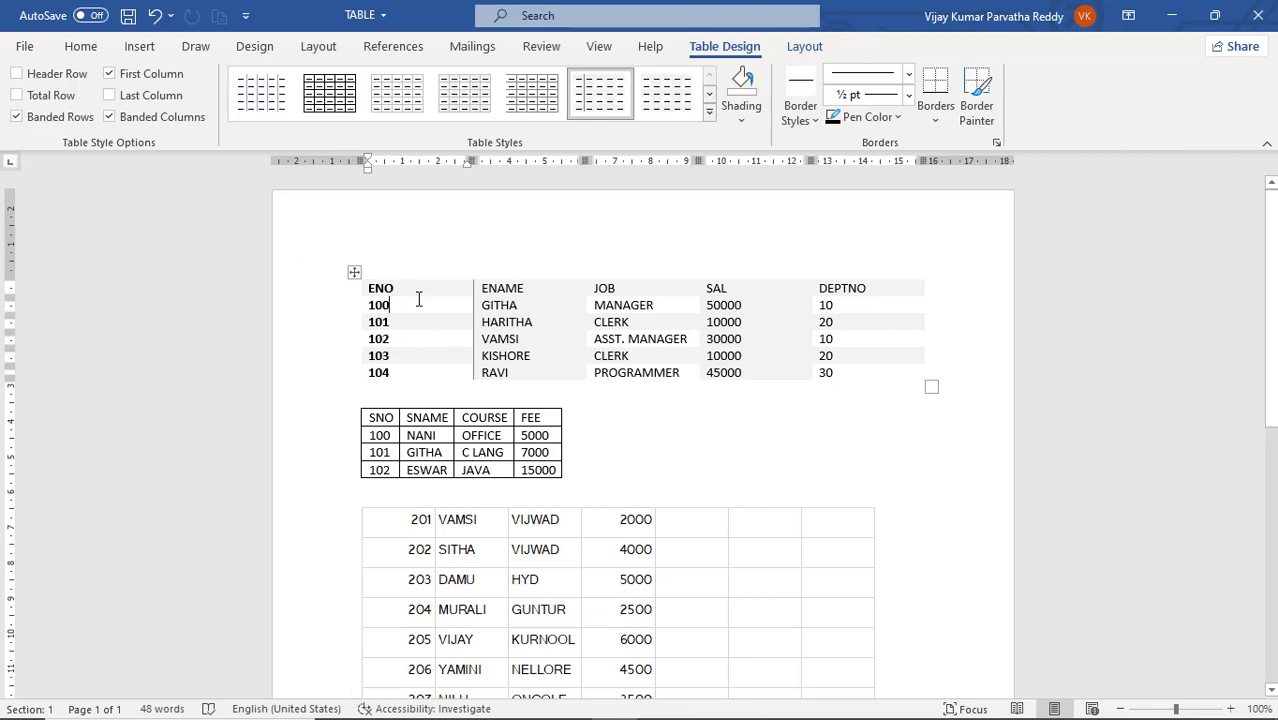
Step: Toggle First Column formatting off and back on, and enable Header Row formatting for the employee table
{"action": "left_click", "coordinate": [113, 84]}
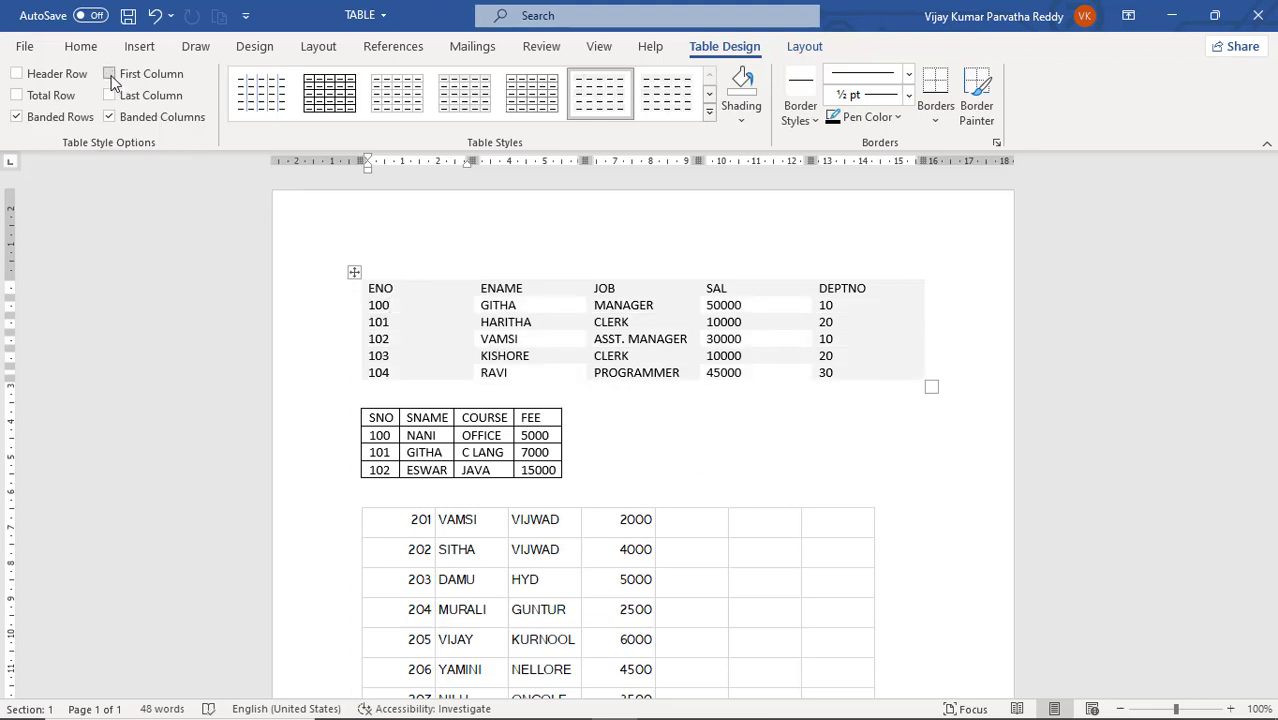
{"action": "left_click", "coordinate": [113, 84]}
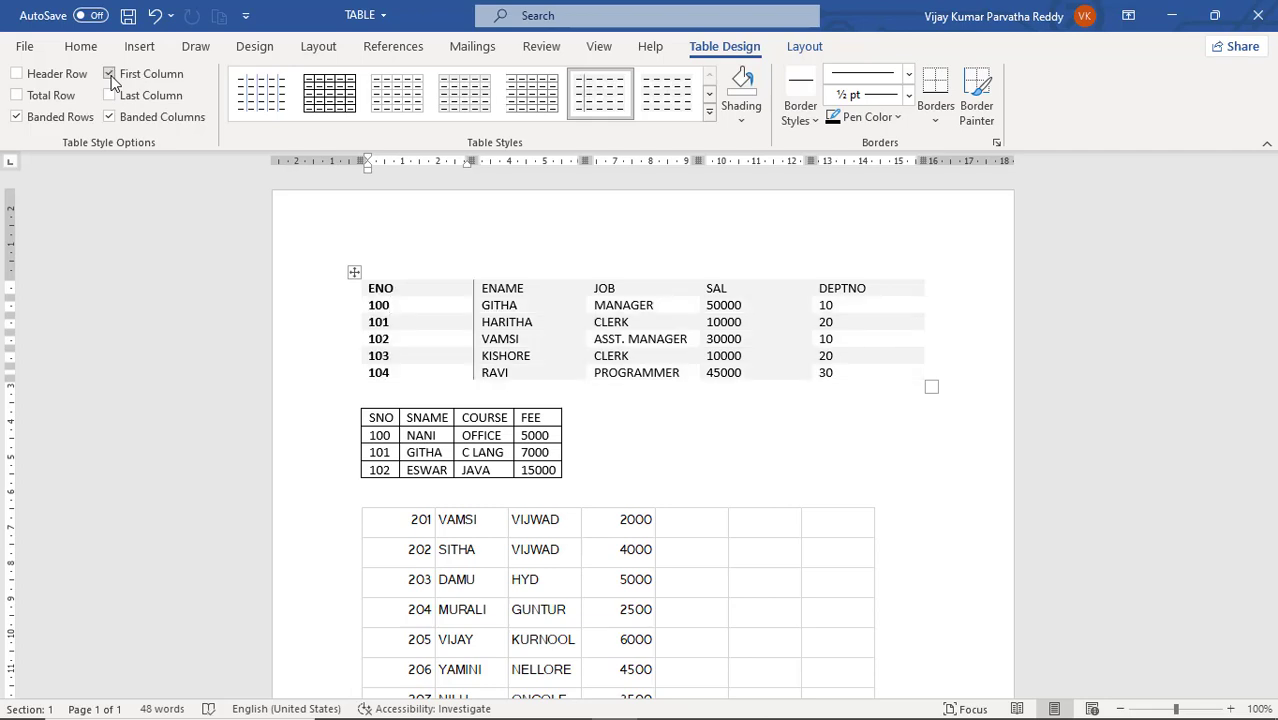
{"action": "left_click", "coordinate": [17, 75]}
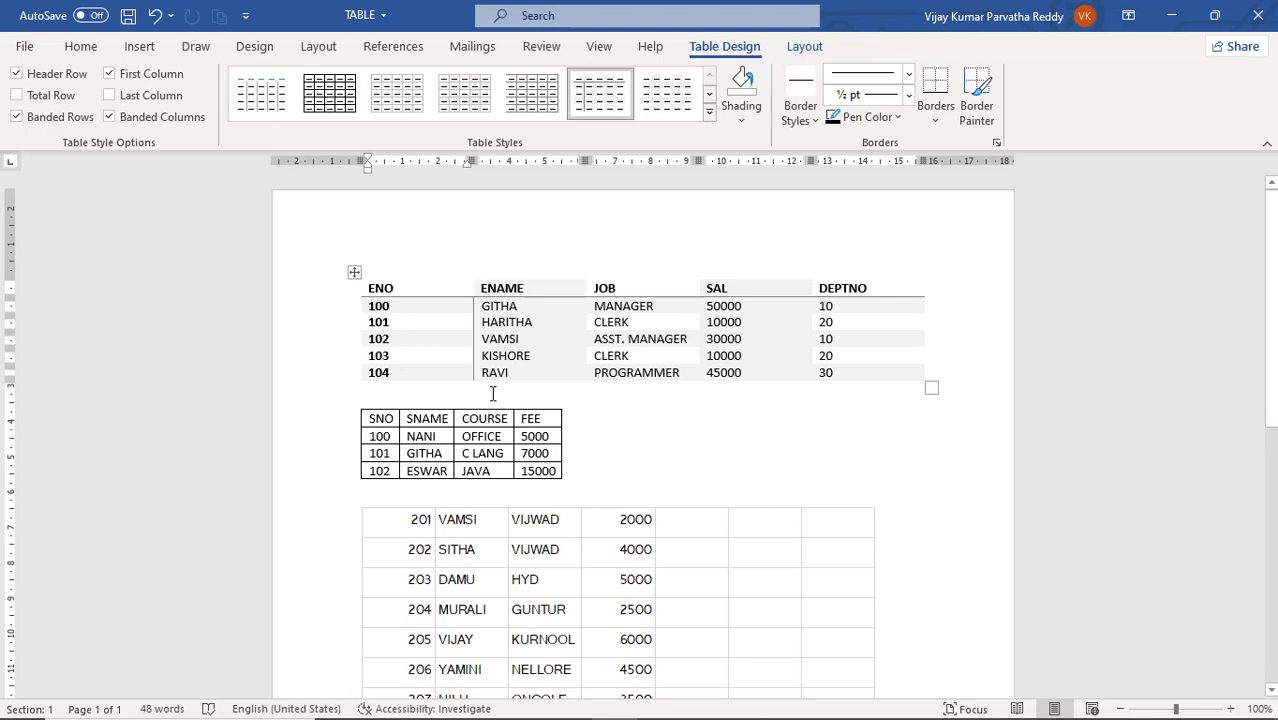
Step: Toggle Total Row formatting on and off to compare the last row of the employee table
{"action": "left_click", "coordinate": [17, 96]}
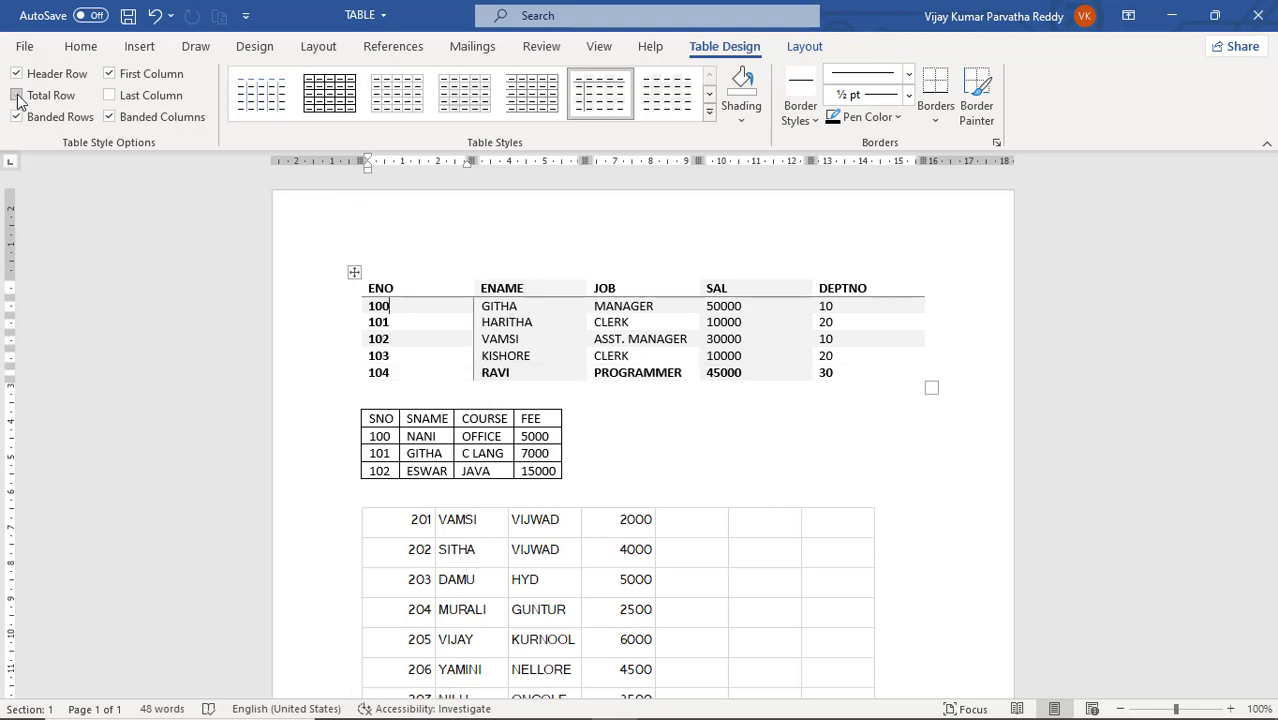
{"action": "left_click", "coordinate": [17, 96]}
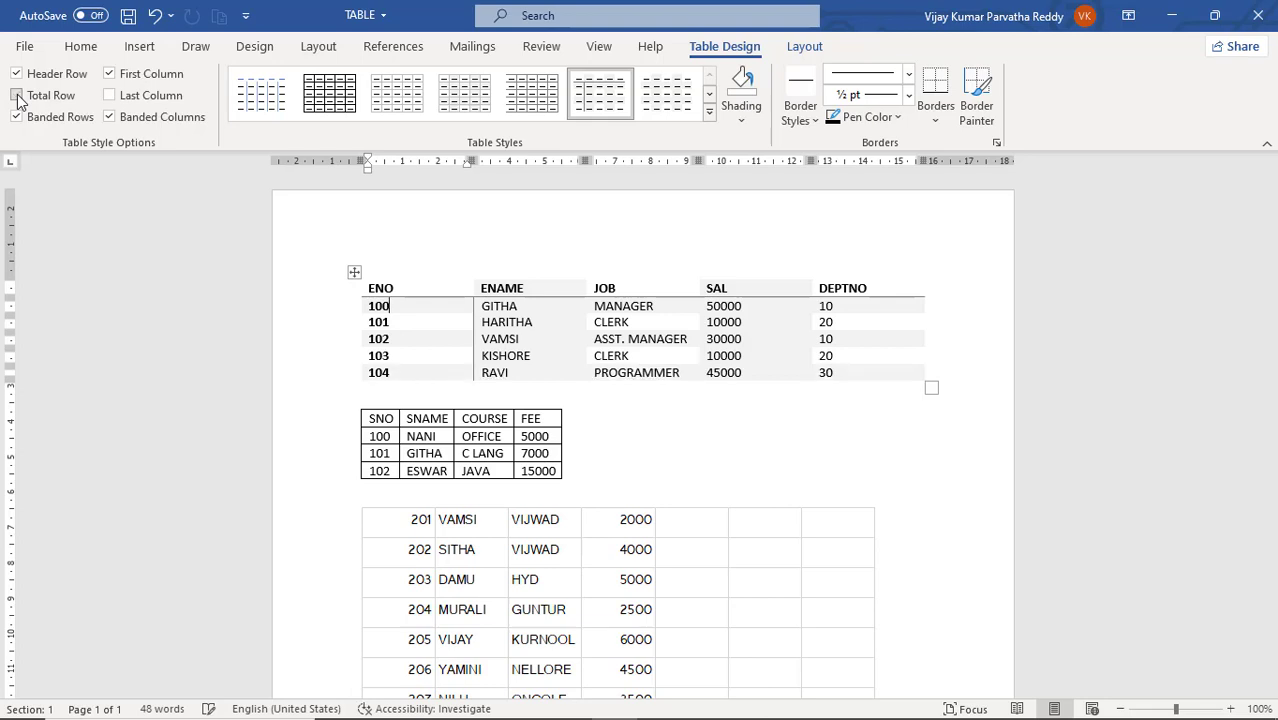
{"action": "left_click", "coordinate": [17, 96]}
{"action": "left_click", "coordinate": [17, 96]}
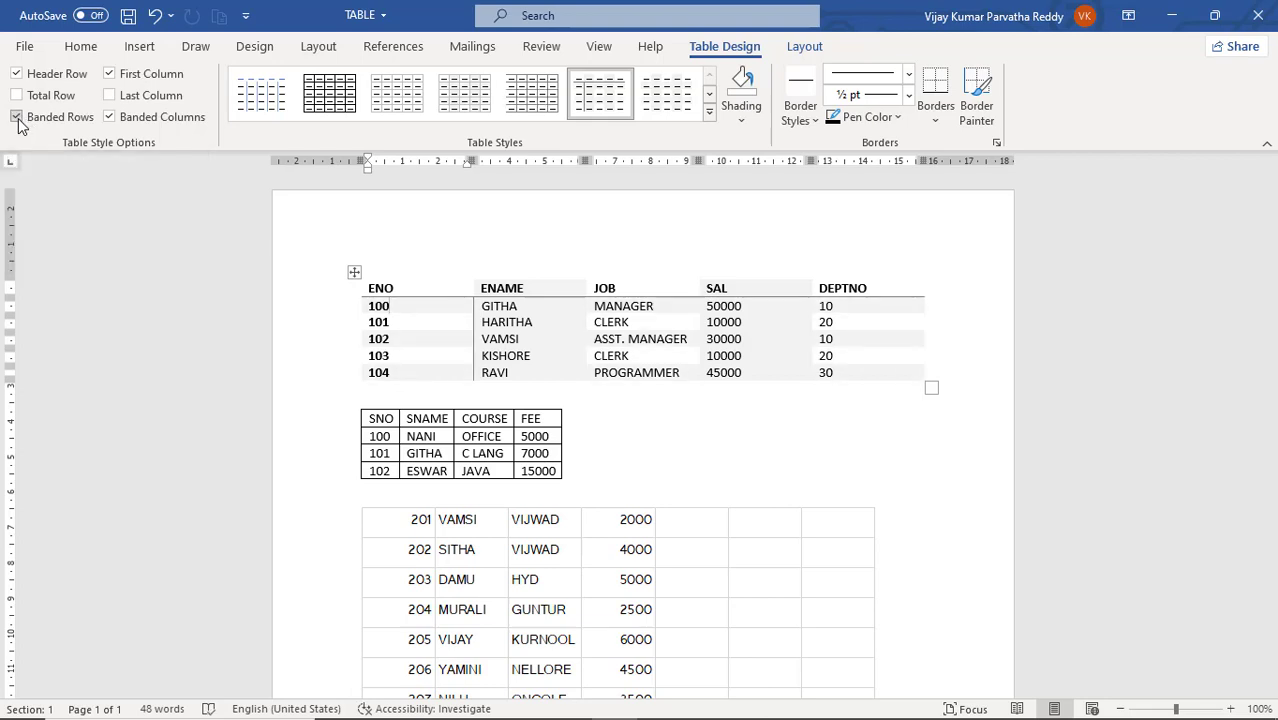
Step: Toggle Banded Rows repeatedly to compare the row shading in the restyled employee table, leaving the option on
{"action": "left_click", "coordinate": [17, 117]}
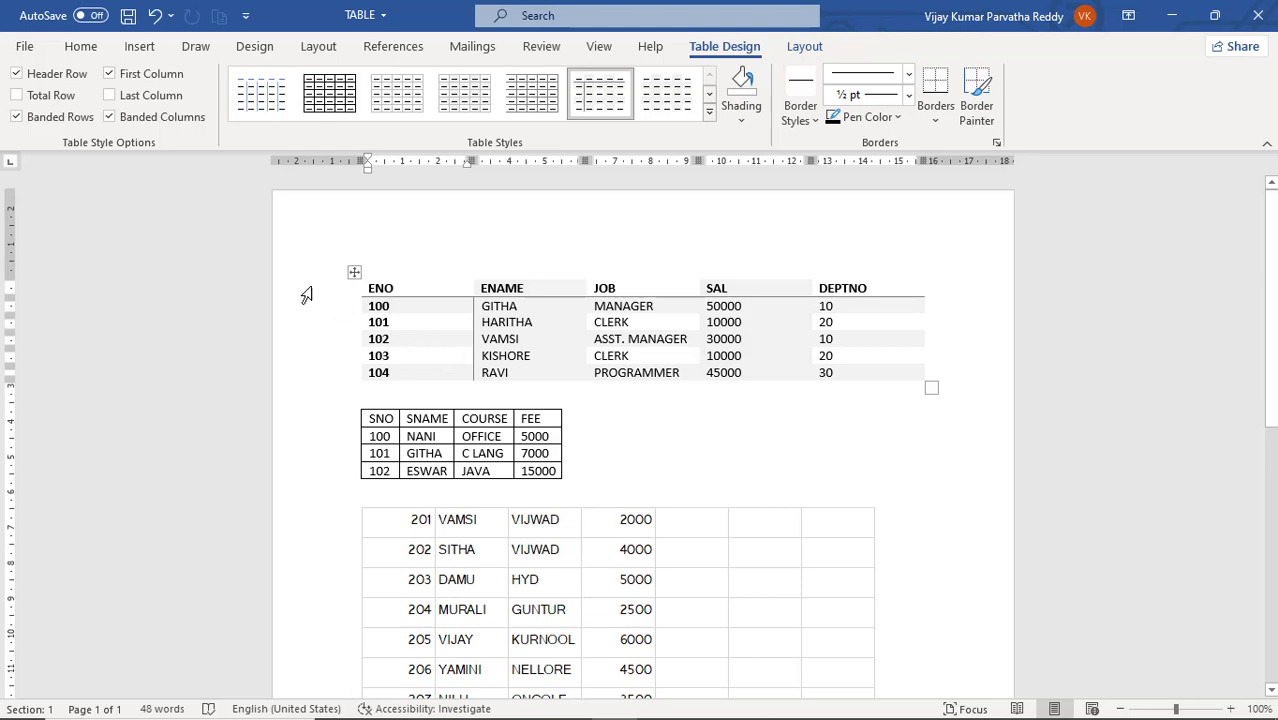
{"action": "left_click", "coordinate": [17, 117]}
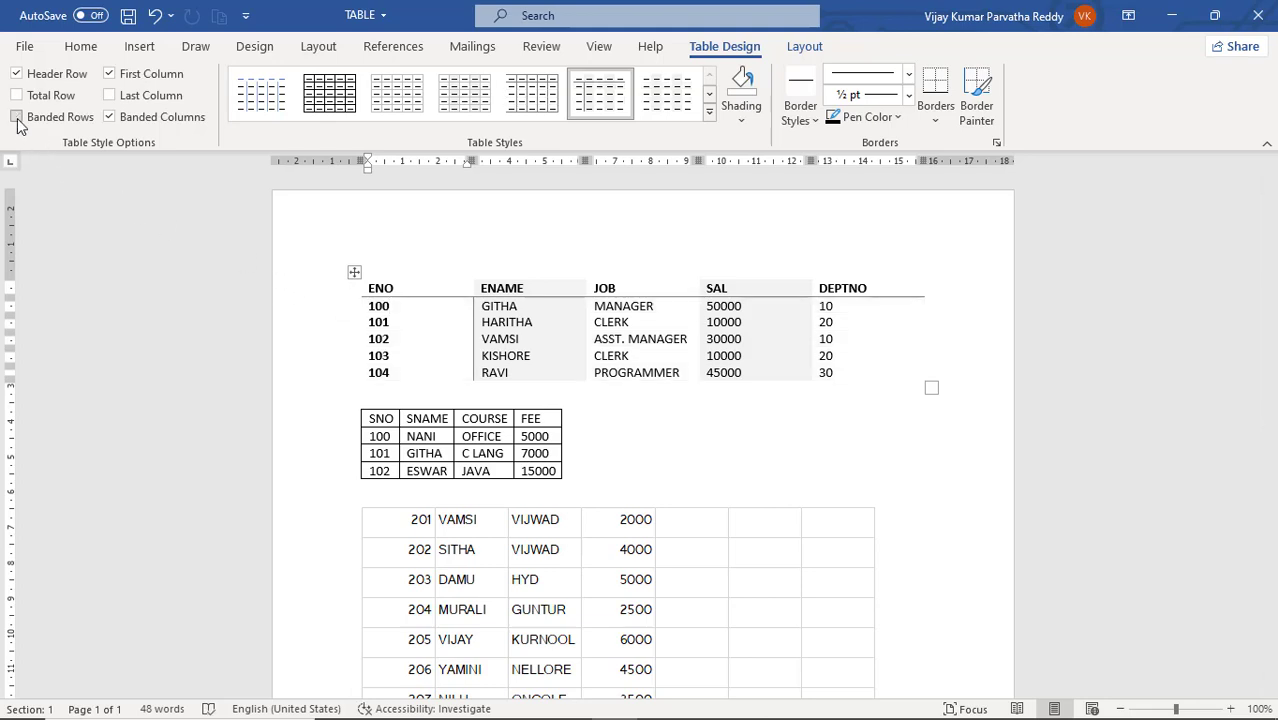
{"action": "left_click", "coordinate": [17, 117]}
{"action": "left_click", "coordinate": [17, 117]}
{"action": "left_click", "coordinate": [17, 117]}
{"action": "left_click", "coordinate": [17, 117]}
{"action": "left_click", "coordinate": [17, 117]}
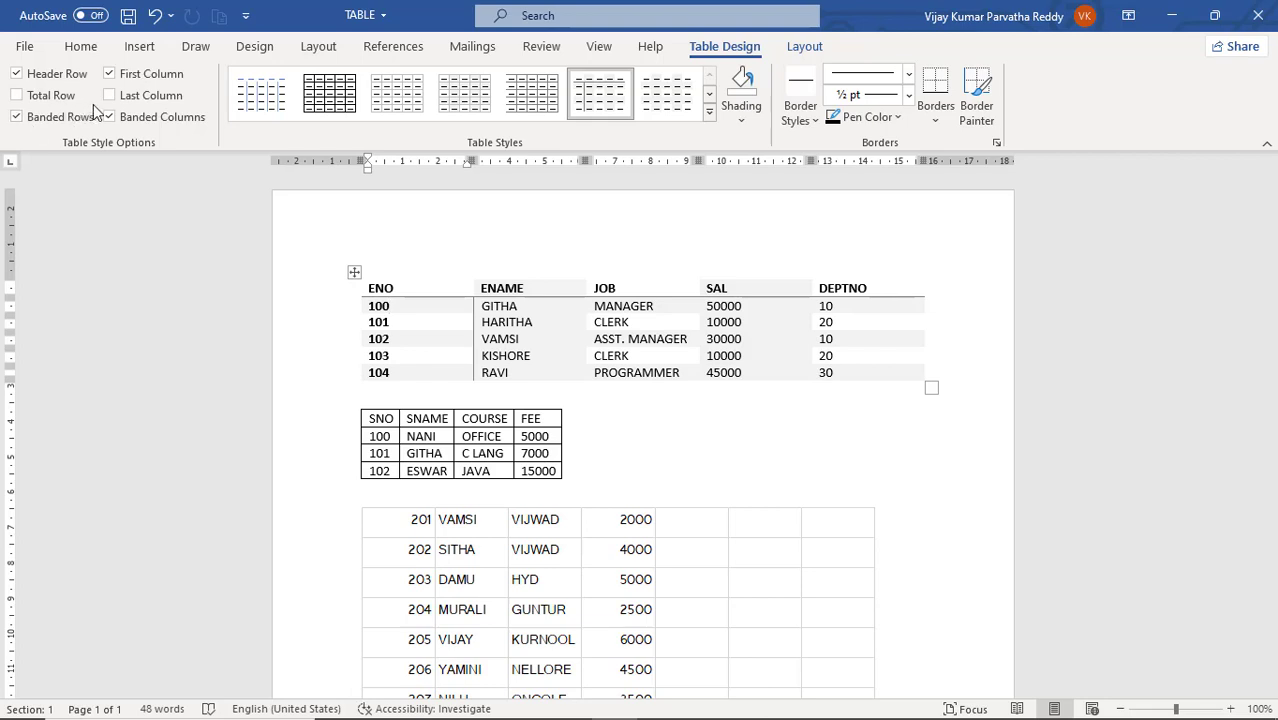
Step: Enable Last Column formatting for the DEPTNO column of the employee table
{"action": "left_click", "coordinate": [110, 96]}
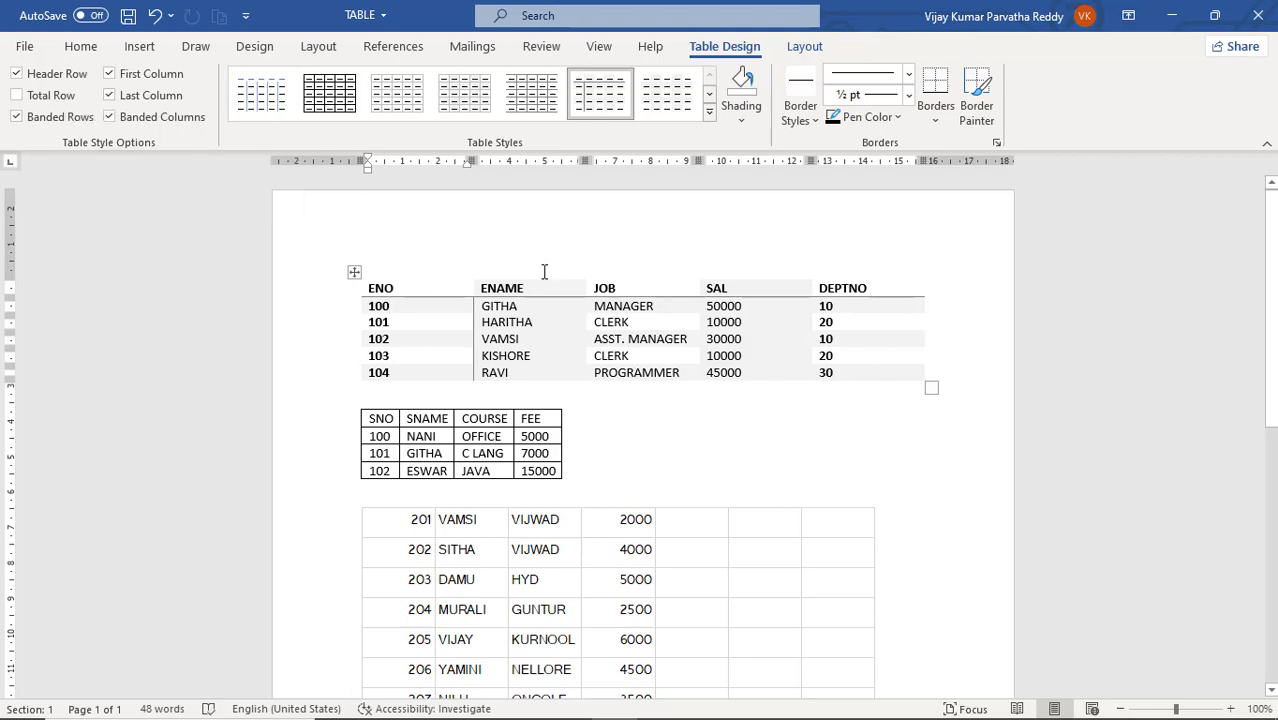
Step: Turn off Last Column formatting for the employee table and toggle Banded Columns to compare the column shading, leaving the banding on
{"action": "left_click", "coordinate": [112, 100]}
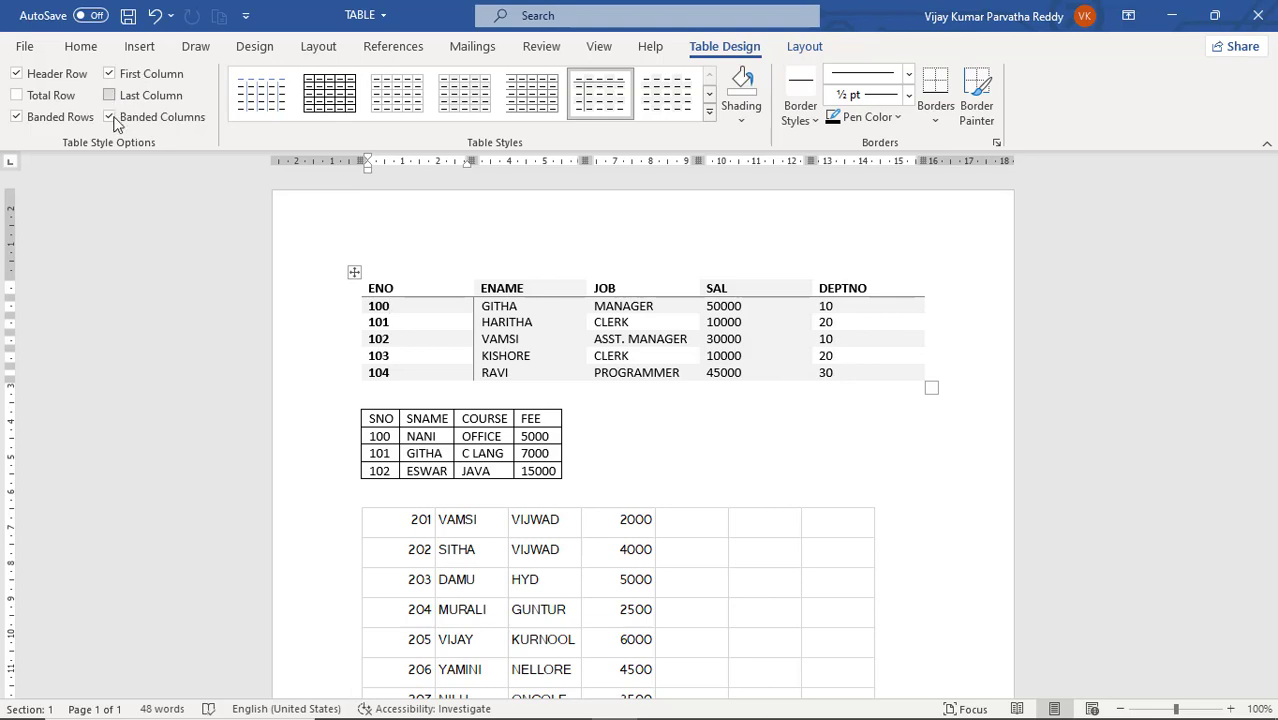
{"action": "left_click", "coordinate": [115, 119]}
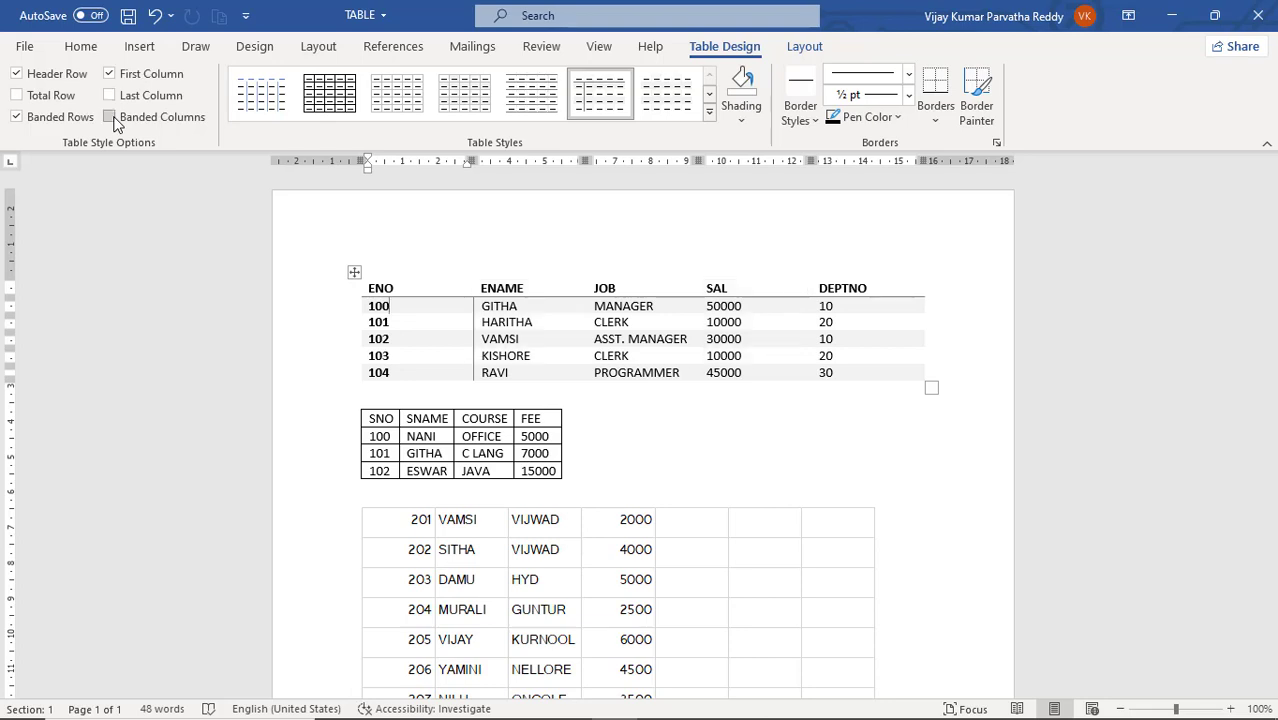
{"action": "left_click", "coordinate": [115, 119]}
{"action": "left_click", "coordinate": [114, 118]}
{"action": "left_click", "coordinate": [114, 118]}
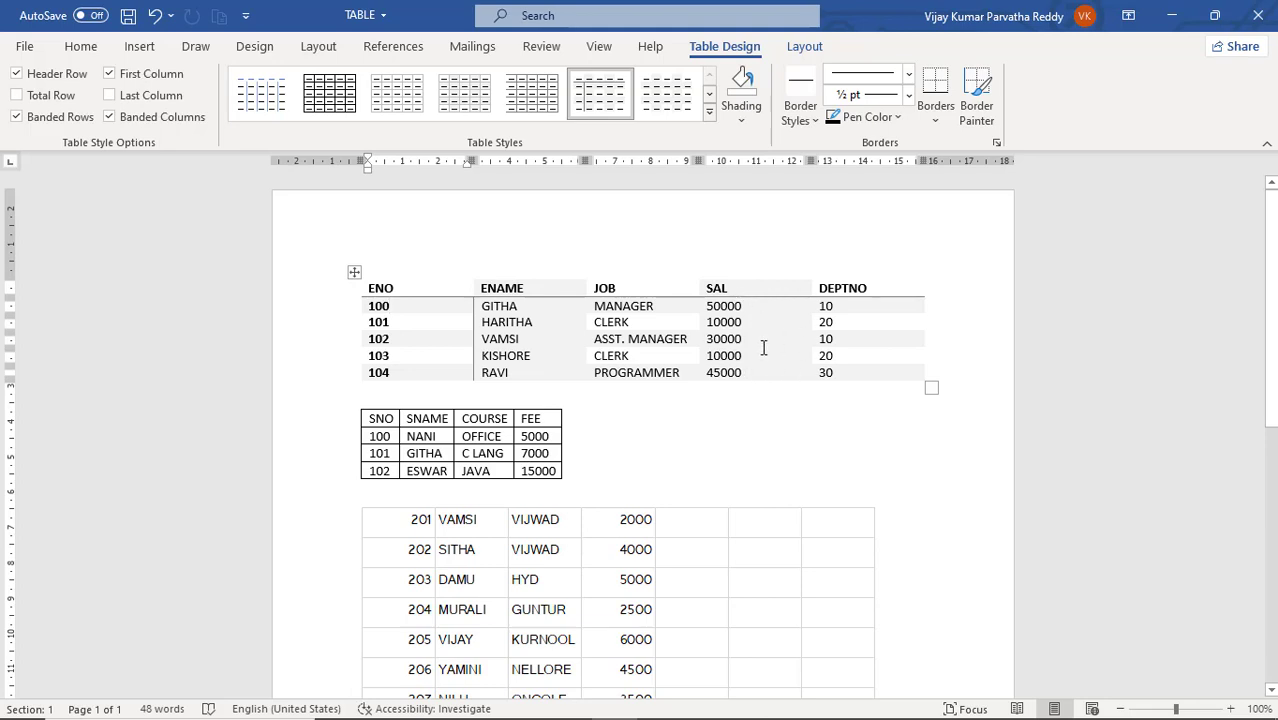
Step: Turn Banded Columns and Banded Rows off and back on to compare row and column shading in the employee table
{"action": "left_click", "coordinate": [112, 117]}
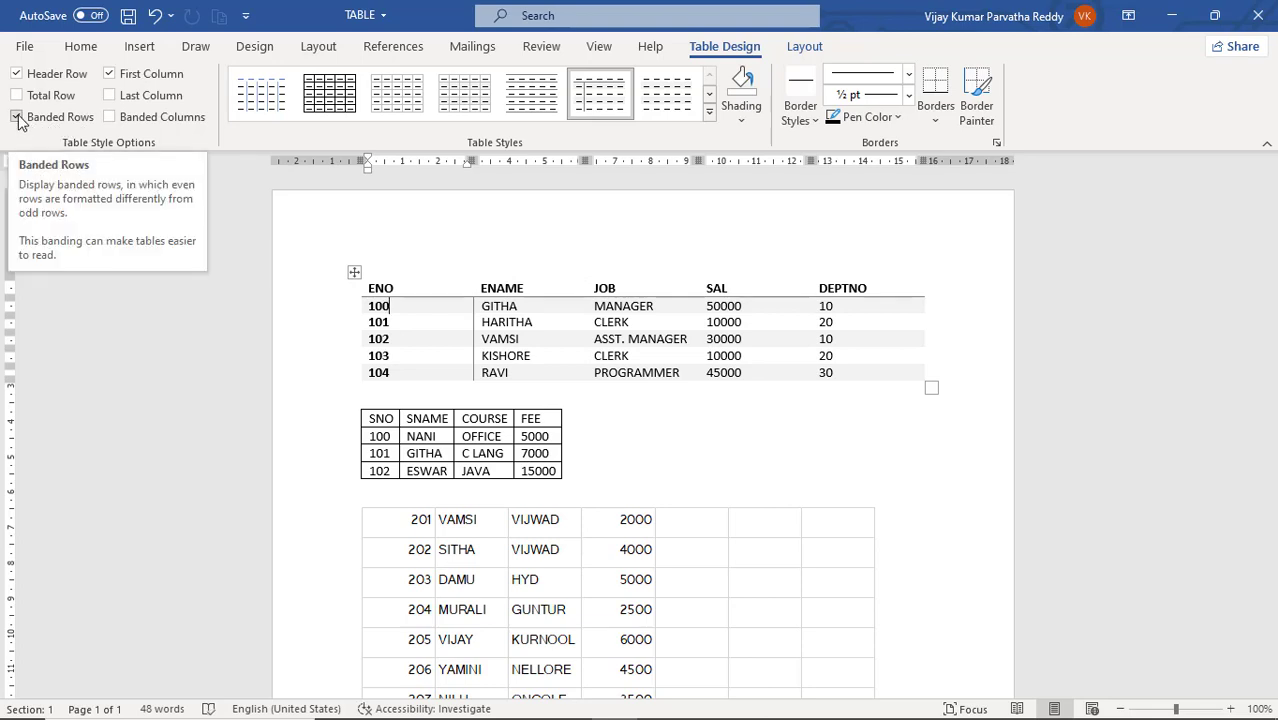
{"action": "left_click", "coordinate": [17, 117]}
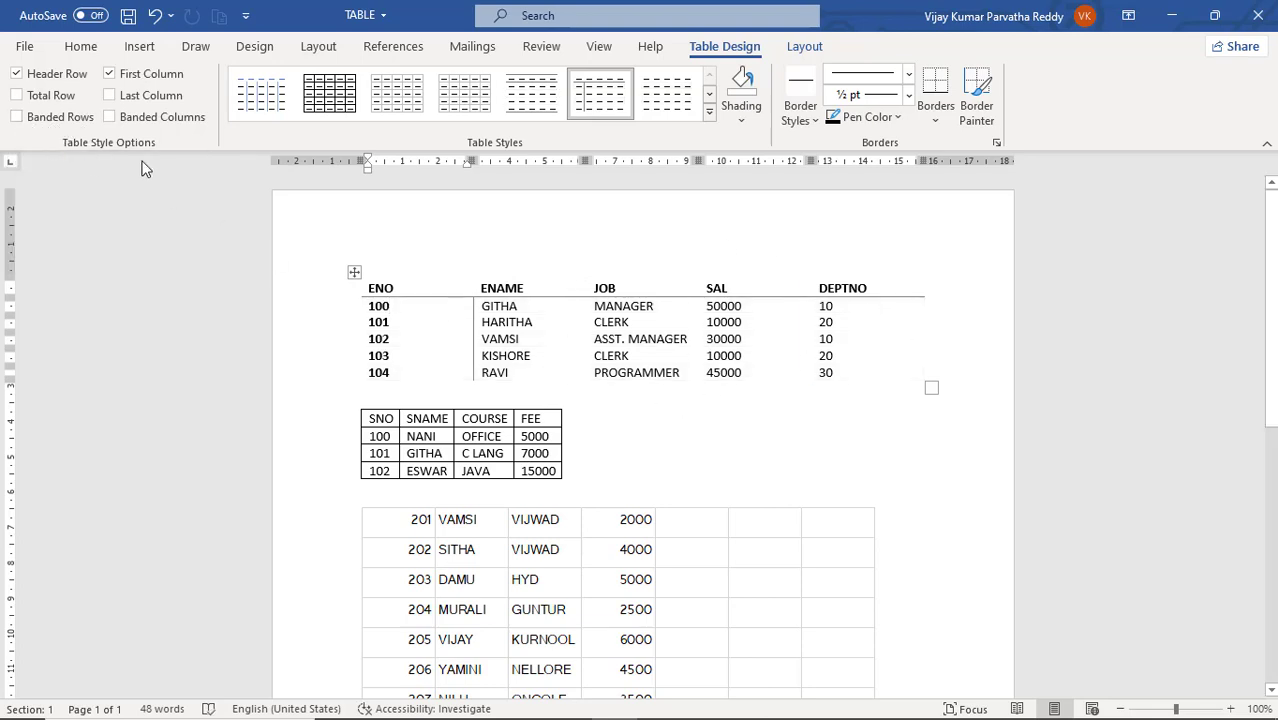
{"action": "left_click", "coordinate": [109, 117]}
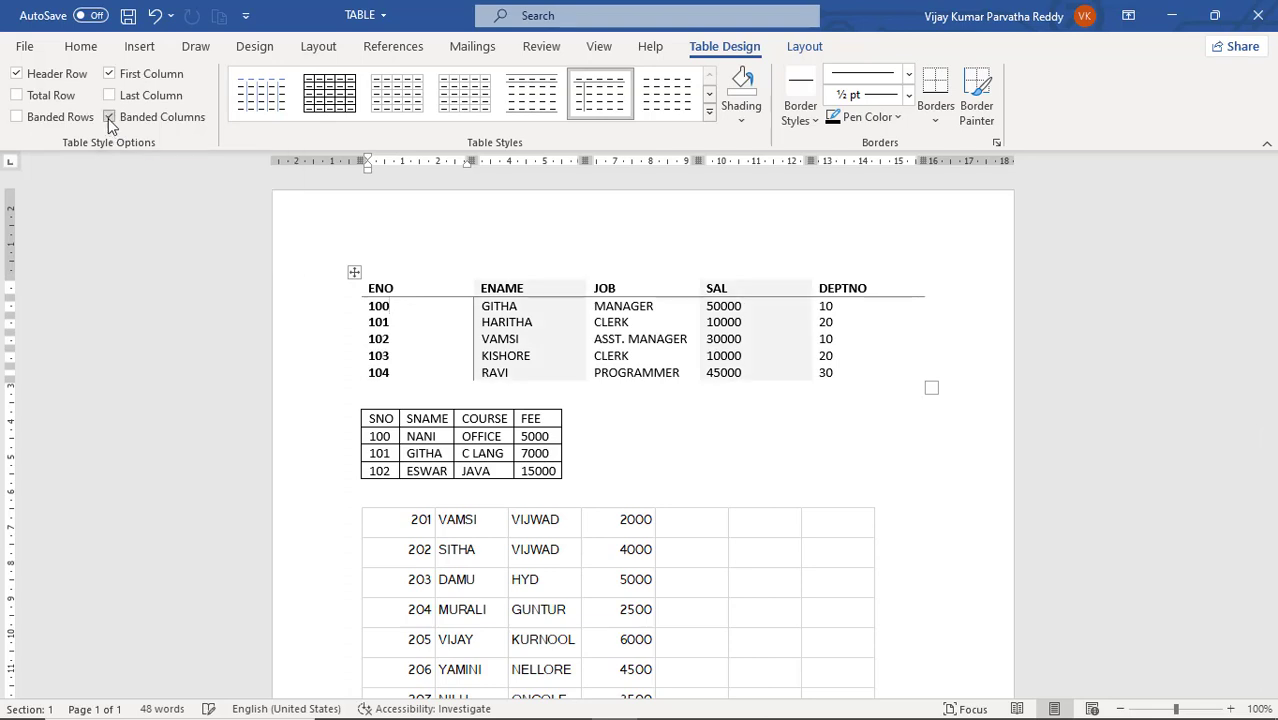
{"action": "left_click", "coordinate": [17, 117]}
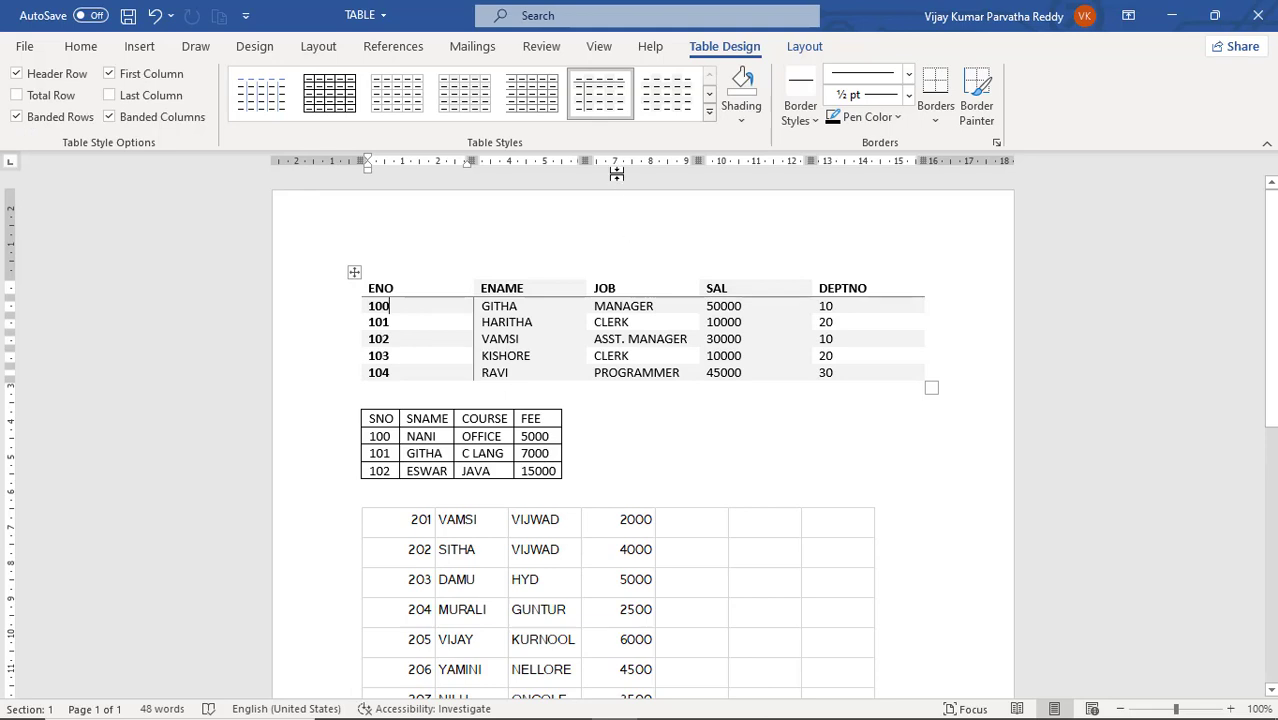
Step: Try plain and gold banded styles on the employee table, and apply the banded grid style with a solid orange header row
{"action": "left_click", "coordinate": [674, 110]}
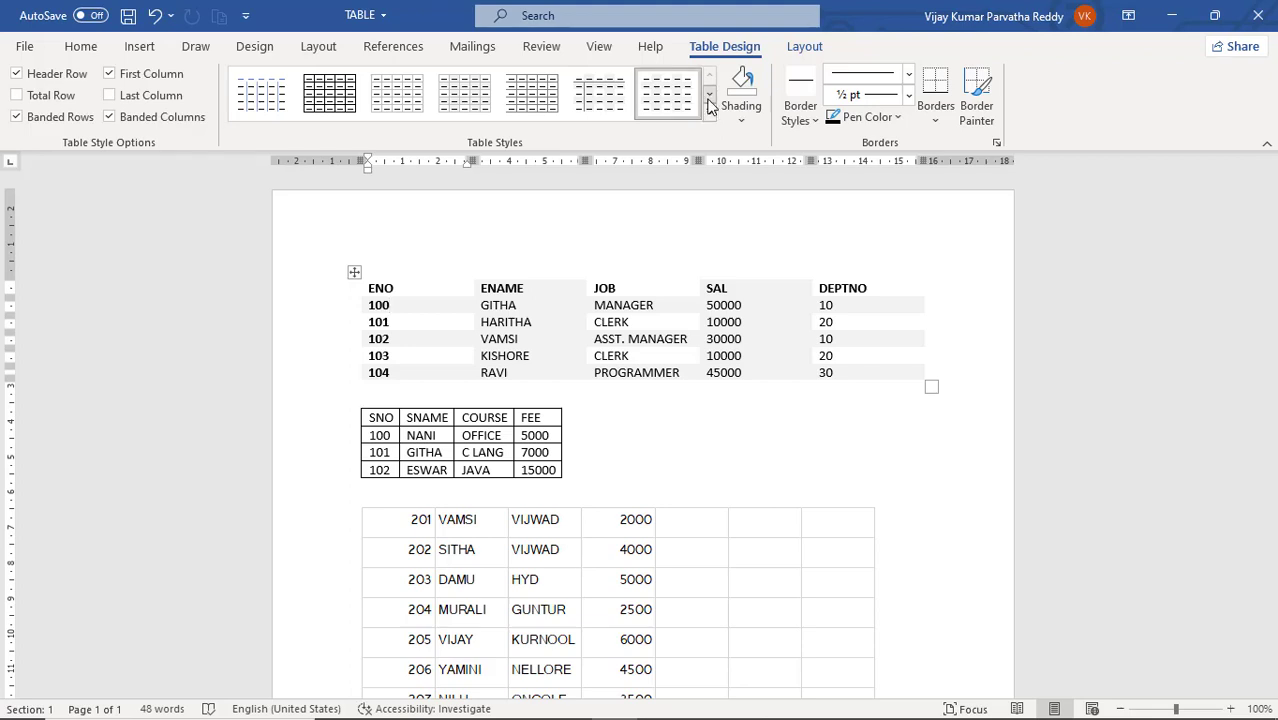
{"action": "left_click", "coordinate": [550, 109]}
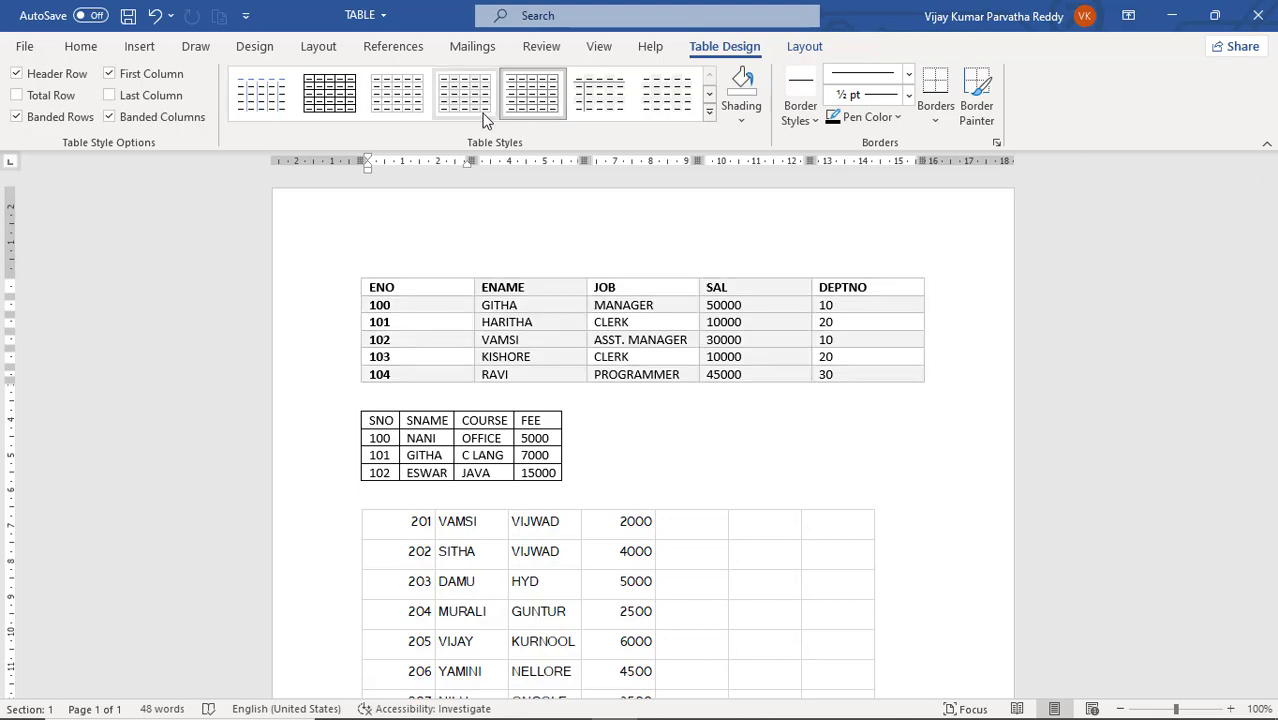
{"action": "left_click", "coordinate": [709, 97]}
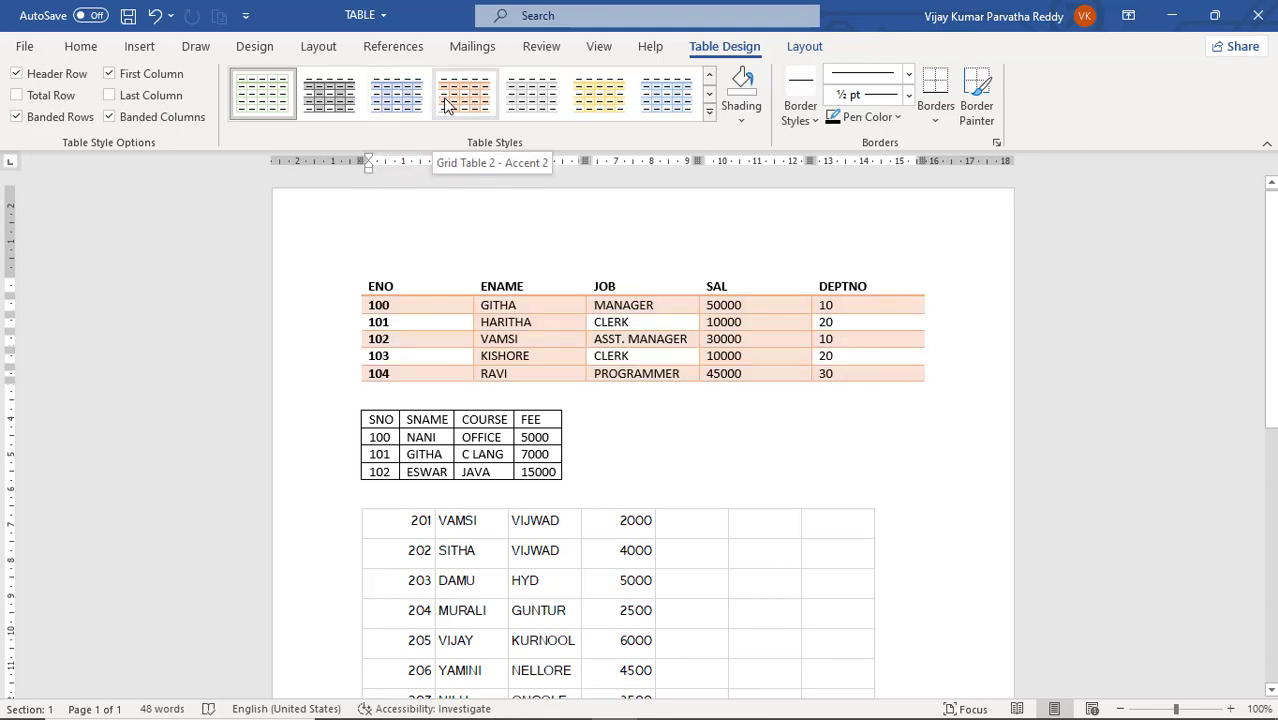
{"action": "left_click", "coordinate": [603, 117]}
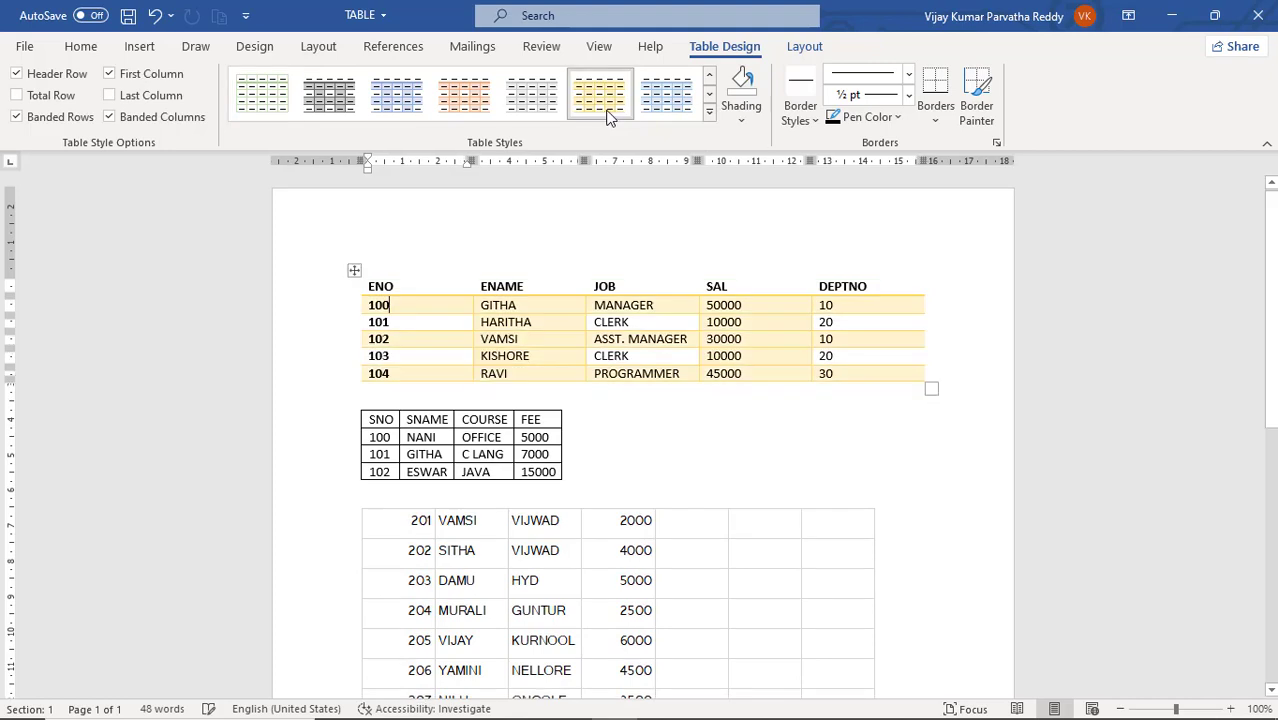
{"action": "left_click", "coordinate": [710, 95]}
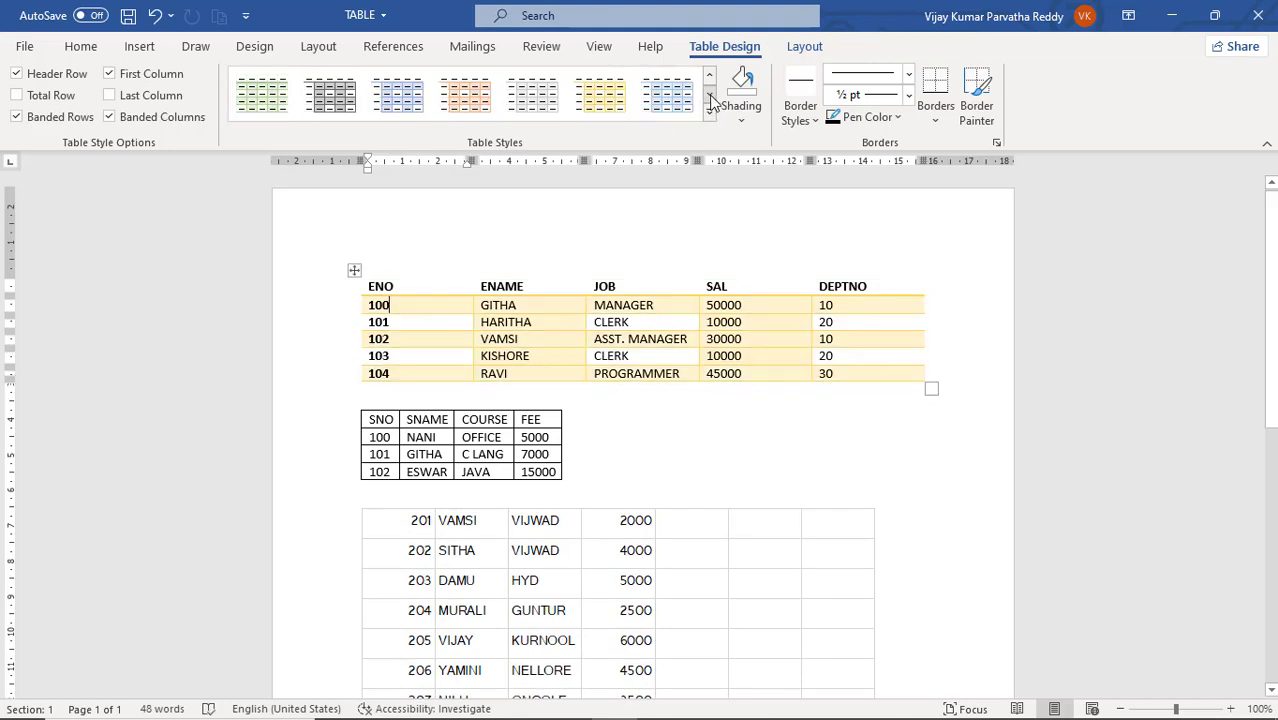
{"action": "left_click", "coordinate": [467, 93]}
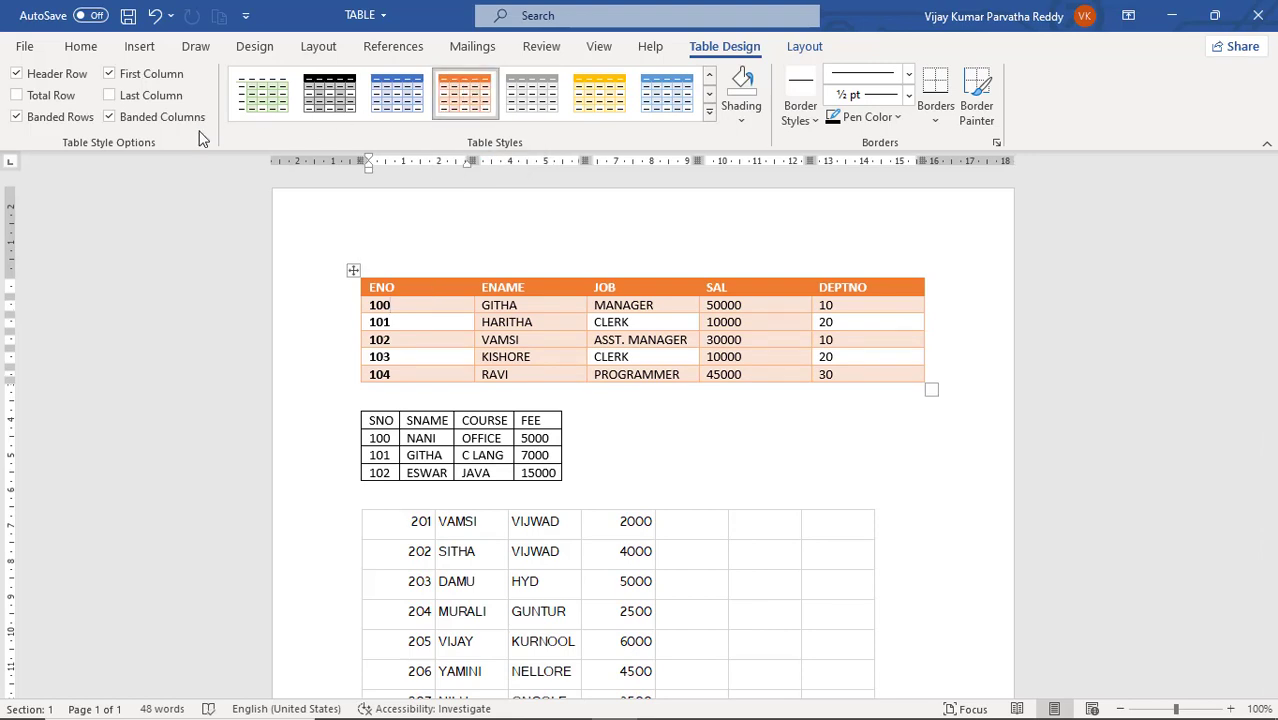
Step: Toggle Header Row and First Column formatting off and back on to compare their effect in the orange-styled employee table
{"action": "left_click", "coordinate": [16, 74]}
{"action": "left_click", "coordinate": [16, 76]}
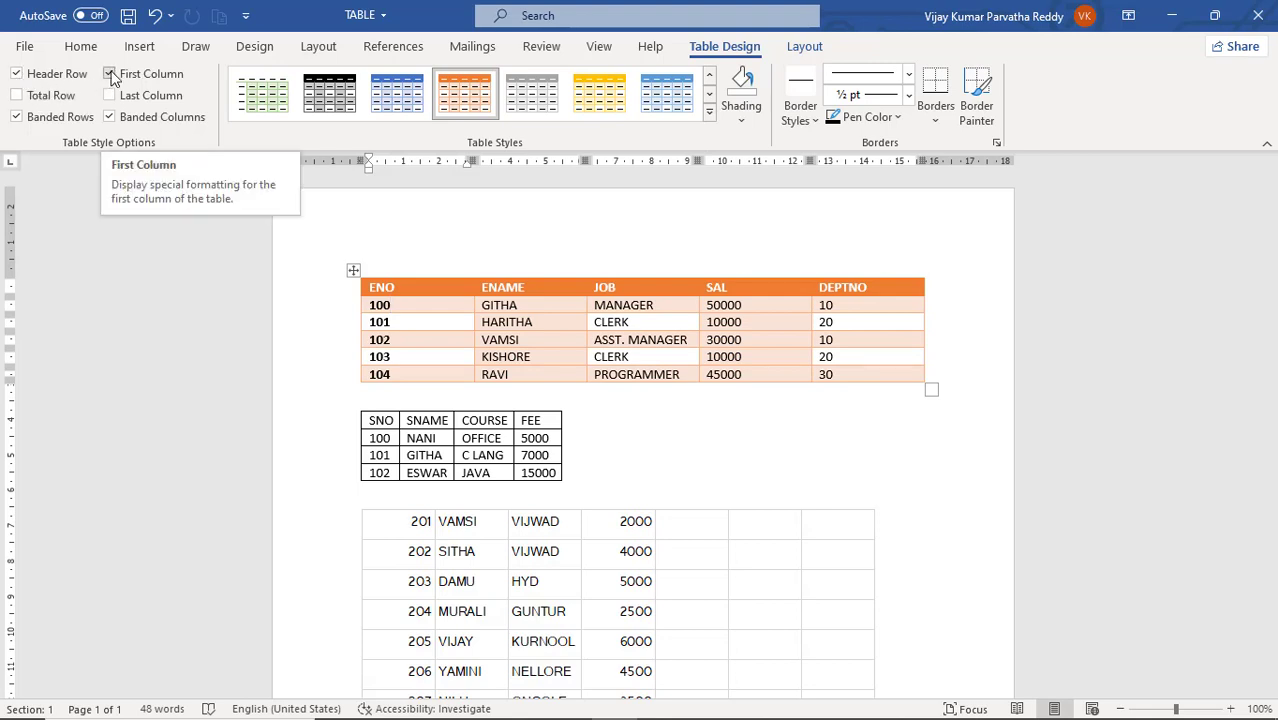
{"action": "left_click", "coordinate": [110, 76]}
{"action": "left_click", "coordinate": [110, 75]}
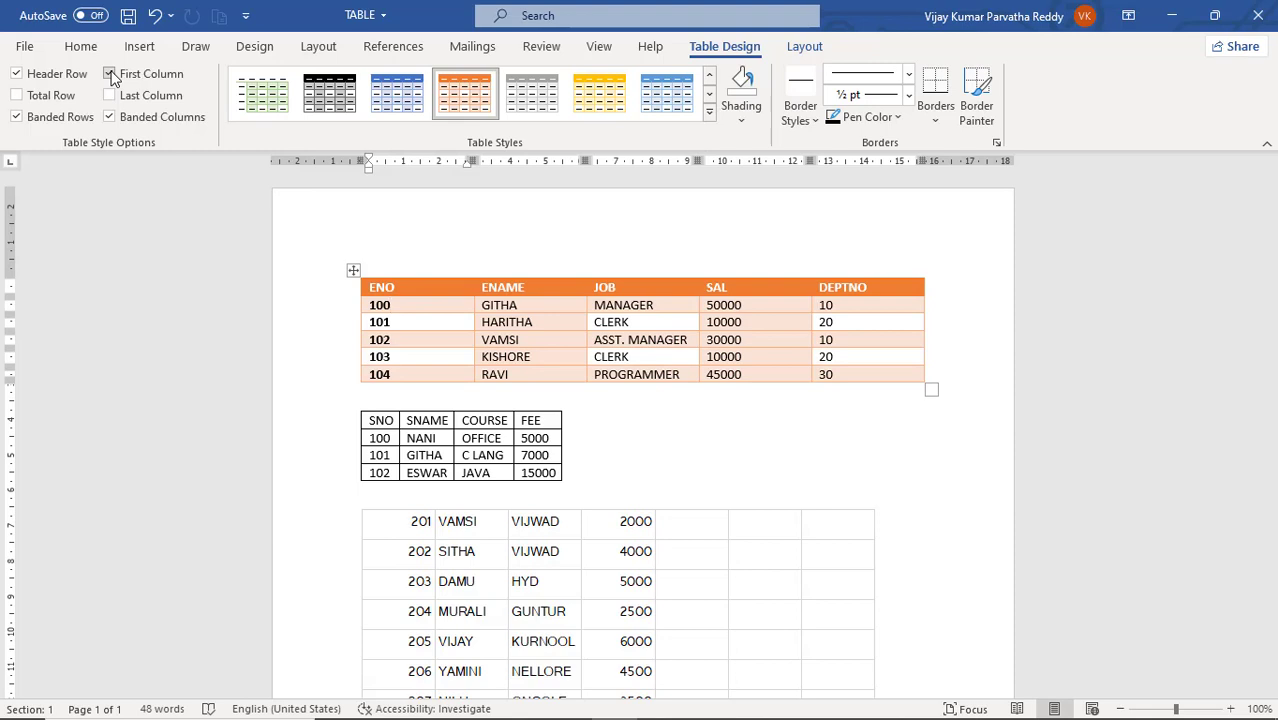
{"action": "left_click", "coordinate": [110, 75]}
{"action": "left_click", "coordinate": [111, 76]}
{"action": "left_click", "coordinate": [110, 75]}
{"action": "left_click", "coordinate": [111, 75]}
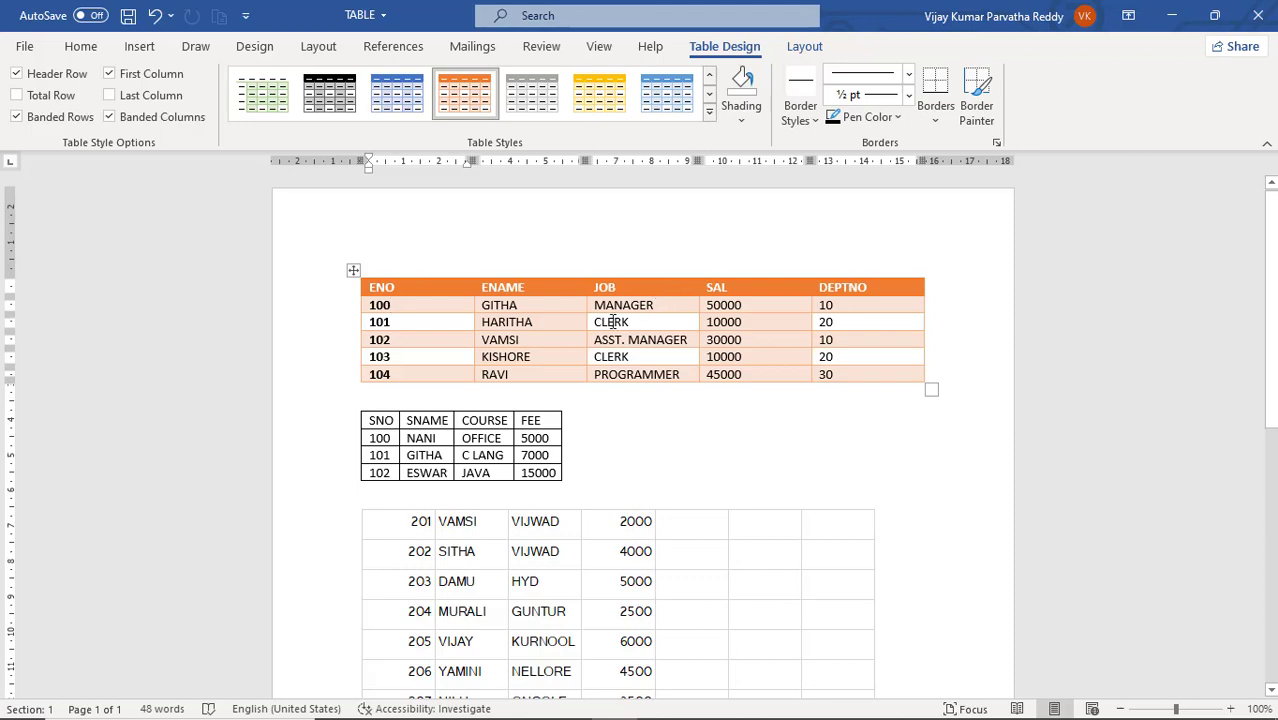
{"action": "left_click", "coordinate": [364, 342]}
{"action": "left_click", "coordinate": [377, 346]}
{"action": "left_click", "coordinate": [352, 334]}
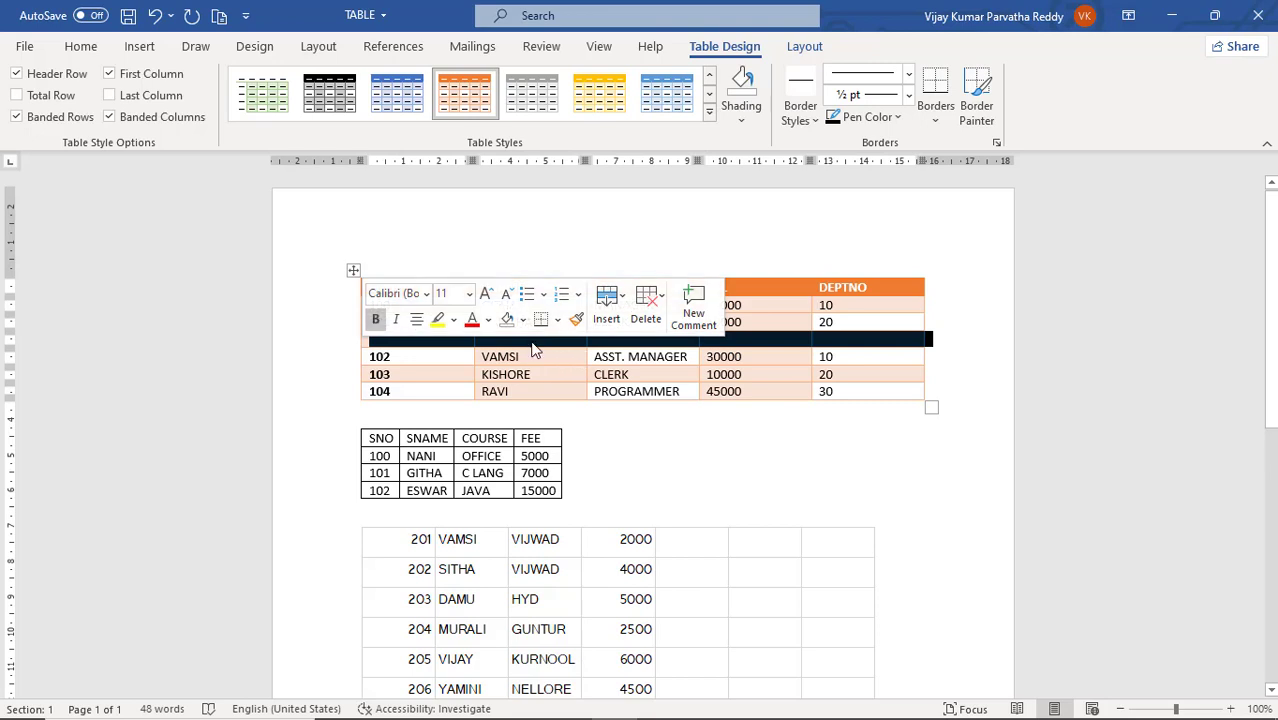
{"action": "left_click", "coordinate": [418, 357]}
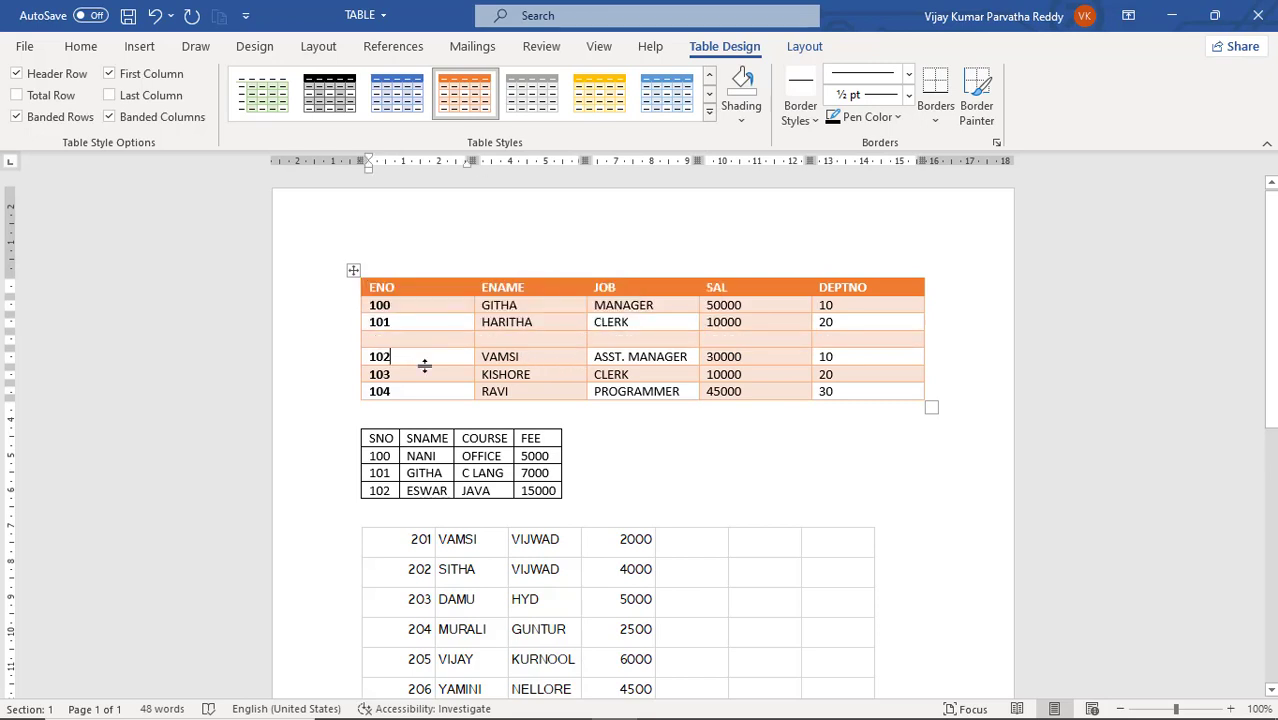
{"action": "key", "text": "ctrl+z"}
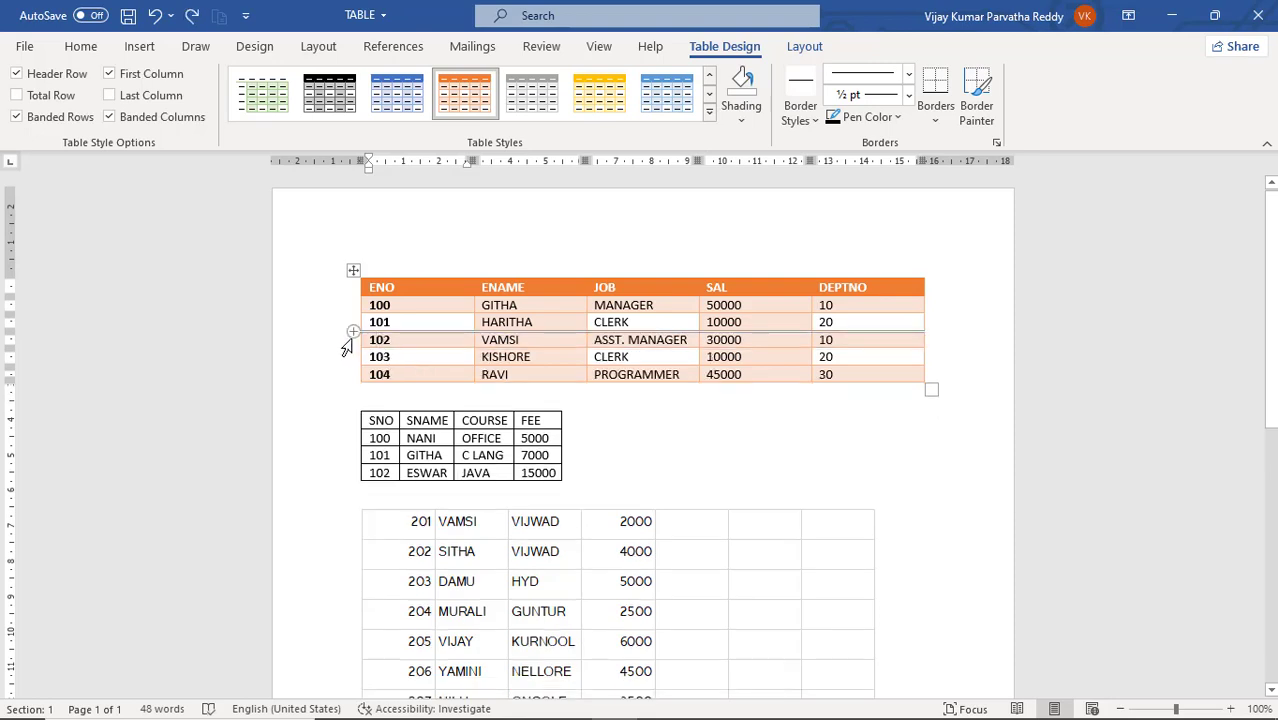
Step: Shade the entire row of employee 102 with the standard red color
{"action": "left_click", "coordinate": [346, 347]}
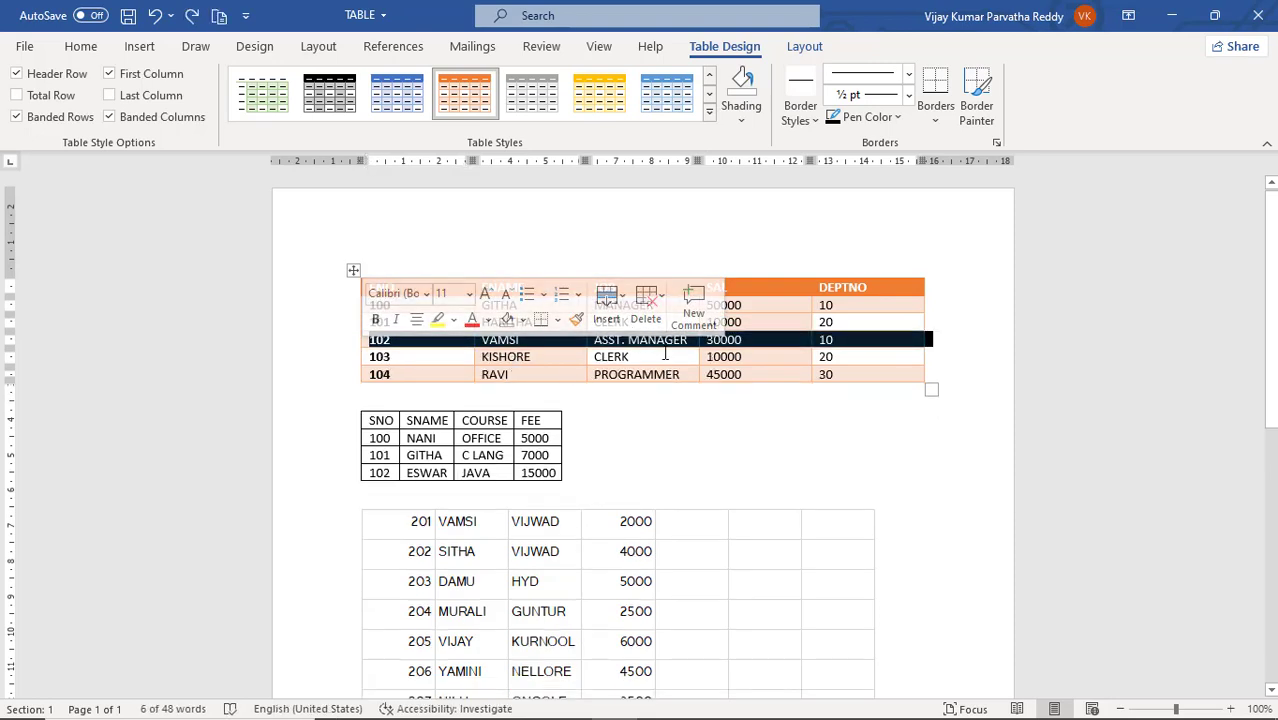
{"action": "left_click", "coordinate": [742, 121]}
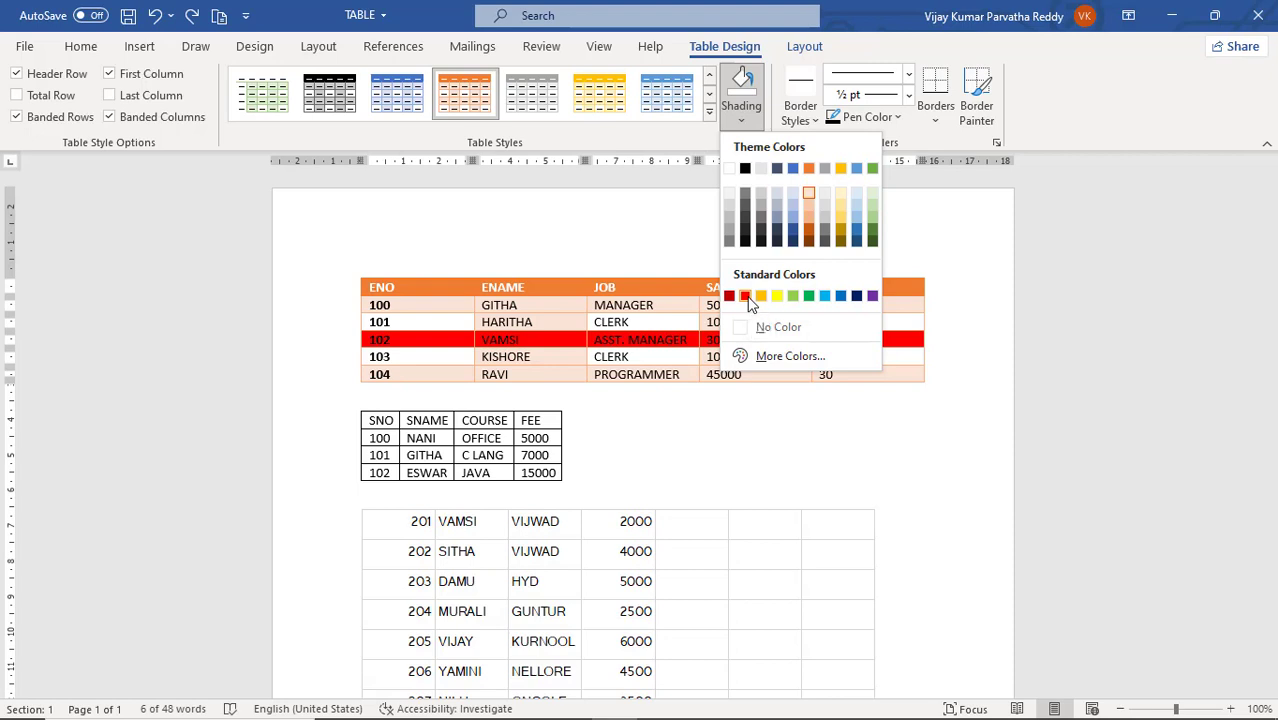
{"action": "left_click", "coordinate": [747, 297]}
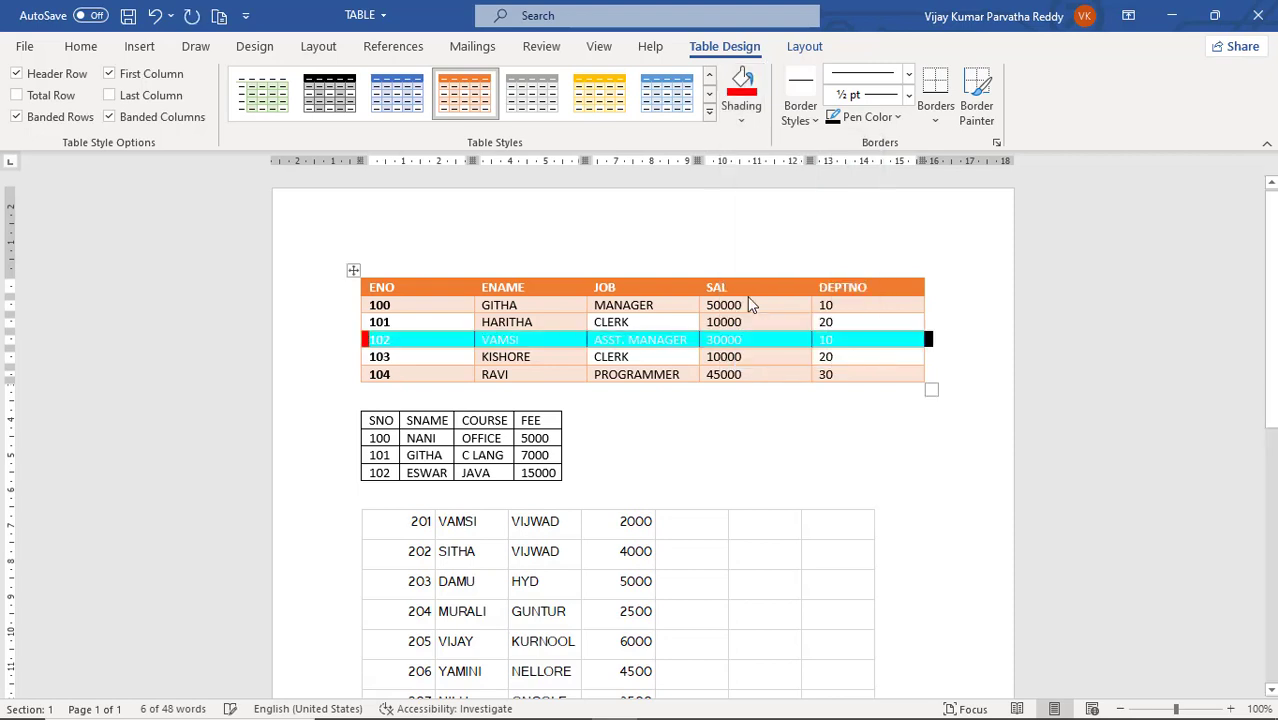
{"action": "left_click", "coordinate": [691, 409]}
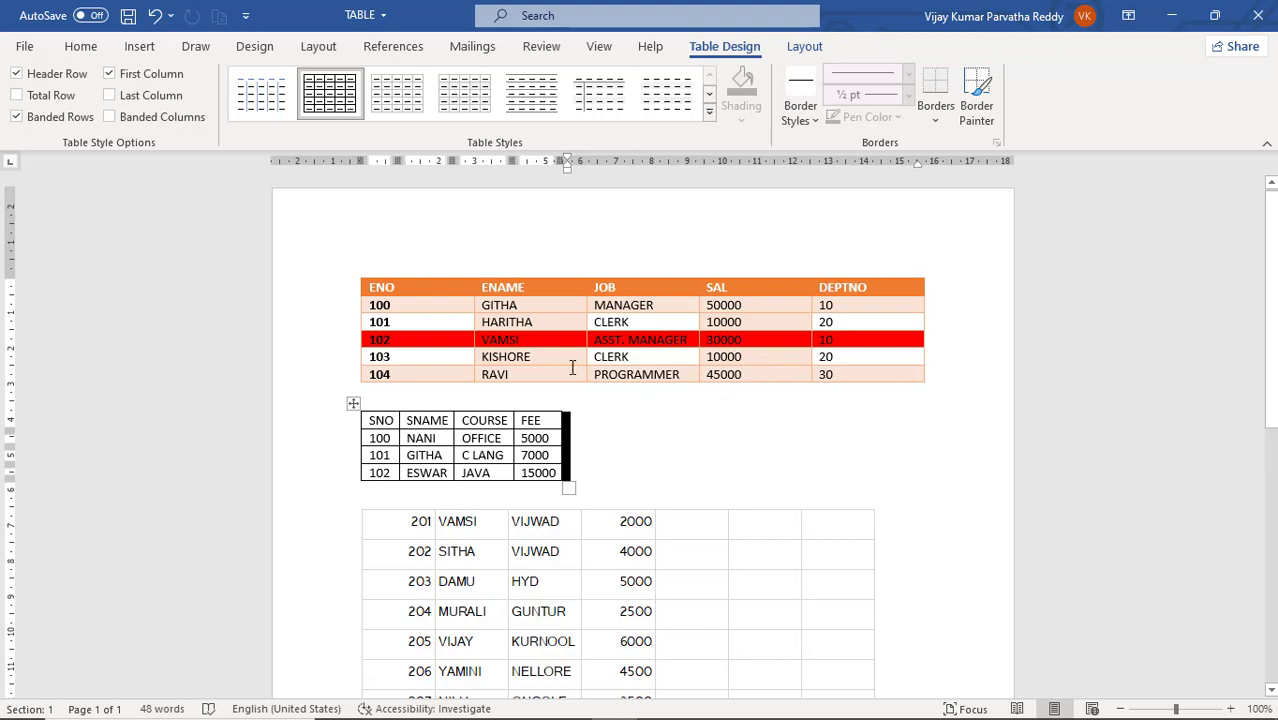
Step: Shade the whole ENO column of the employee table with the standard green color
{"action": "left_click", "coordinate": [437, 268]}
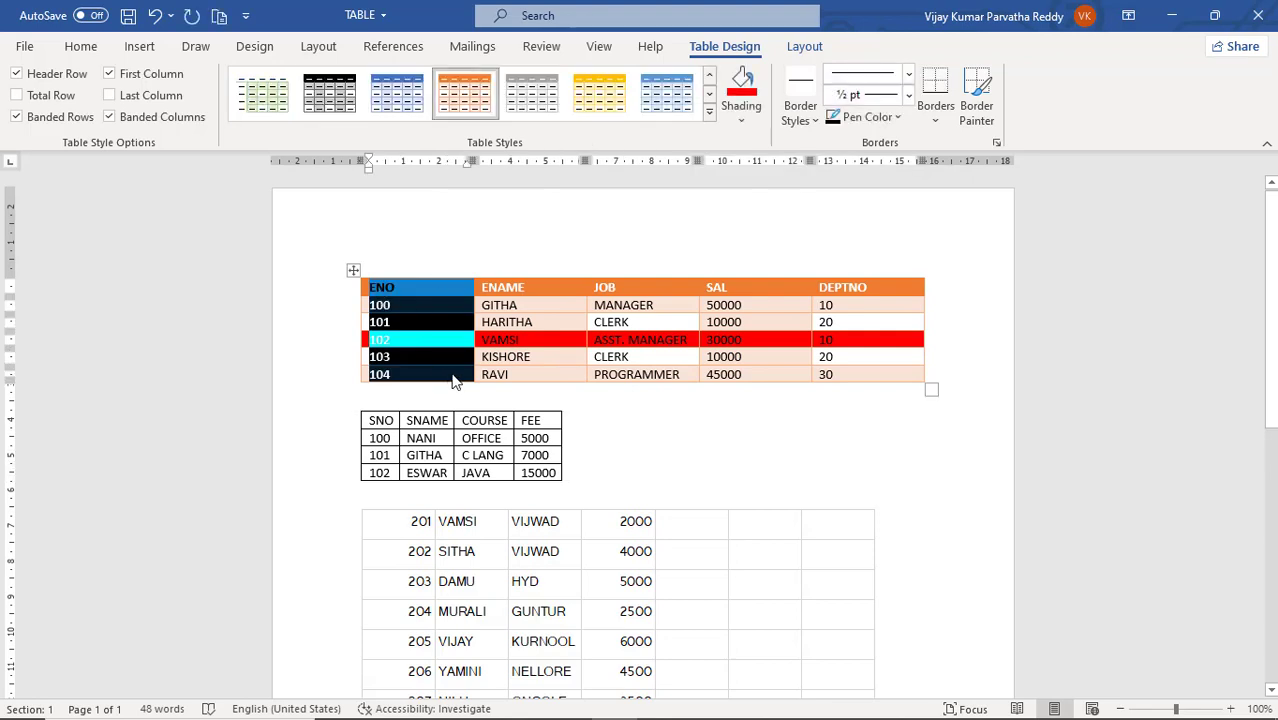
{"action": "left_click", "coordinate": [741, 122]}
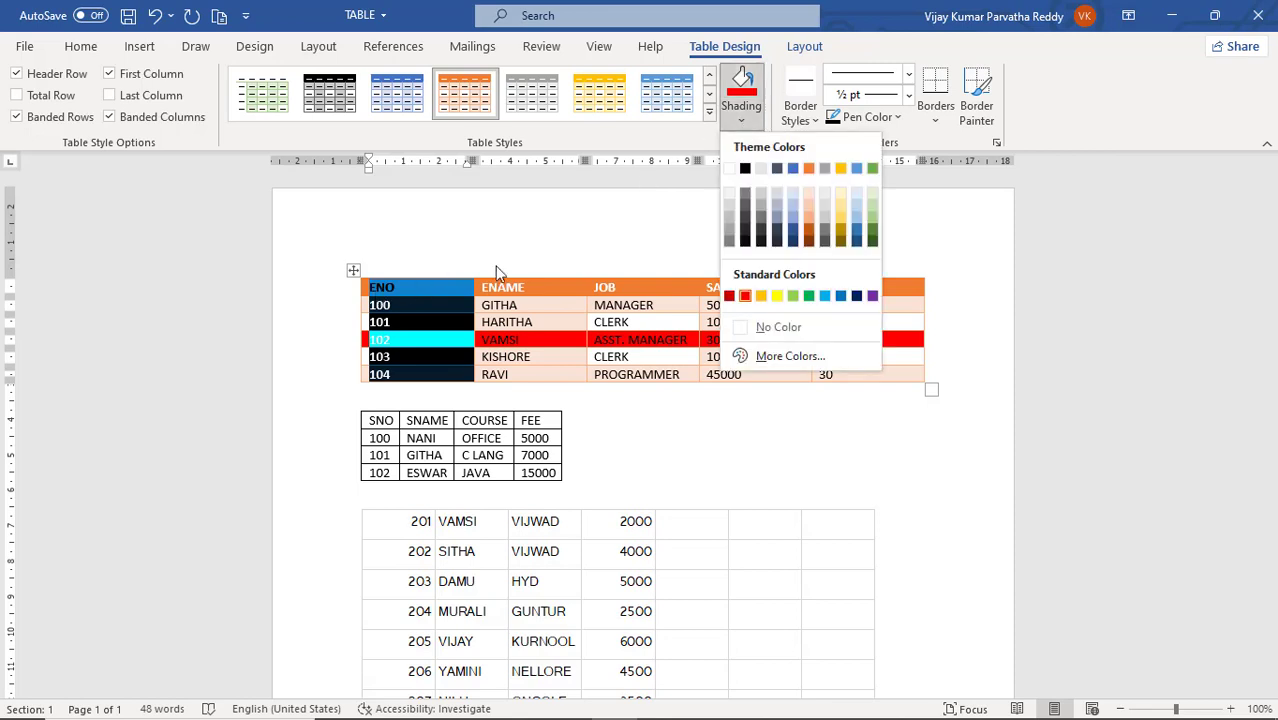
{"action": "left_click", "coordinate": [809, 298]}
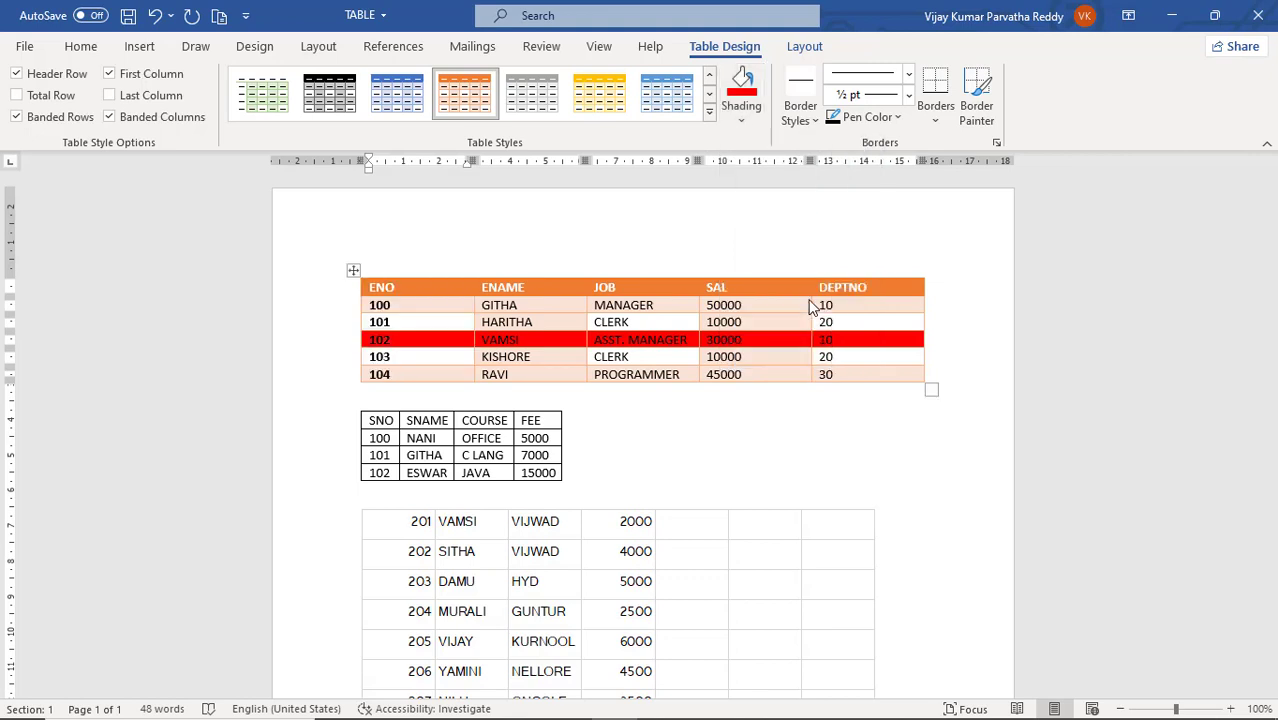
{"action": "left_click", "coordinate": [691, 406]}
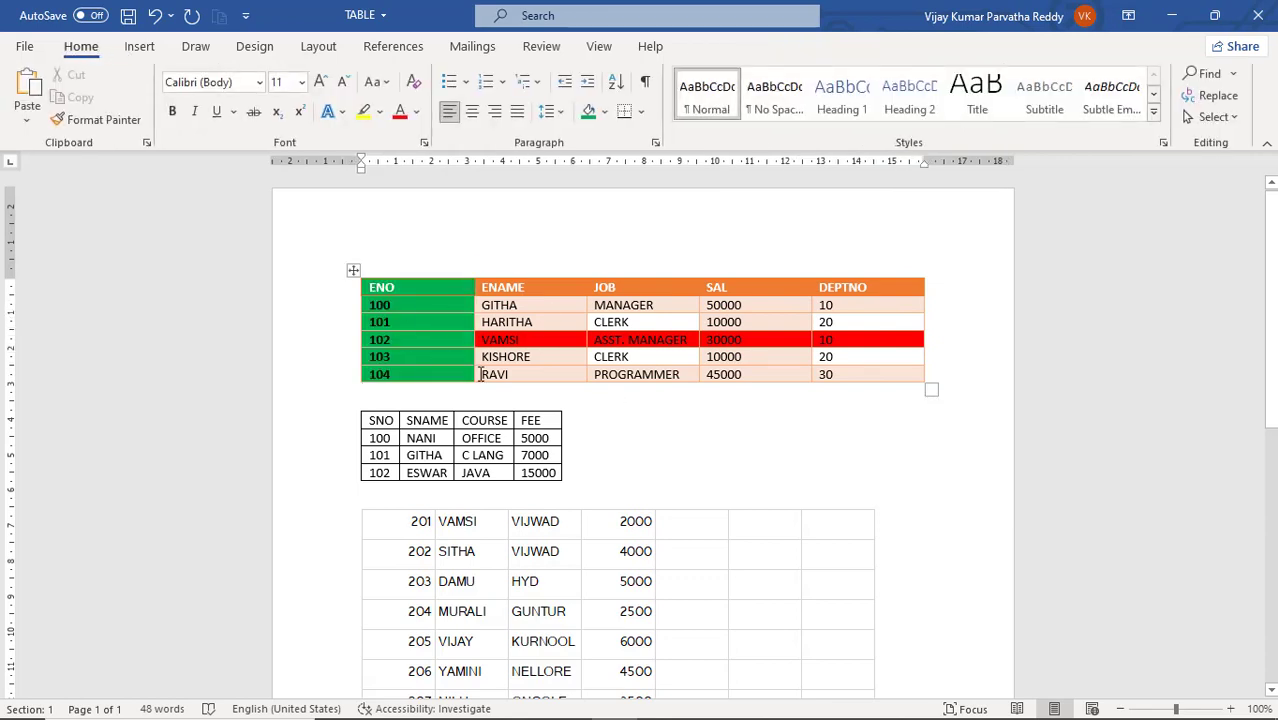
Step: Shade the SAL and DEPTNO cells in the row of employee 102 with the standard orange color
{"action": "left_click", "coordinate": [640, 324]}
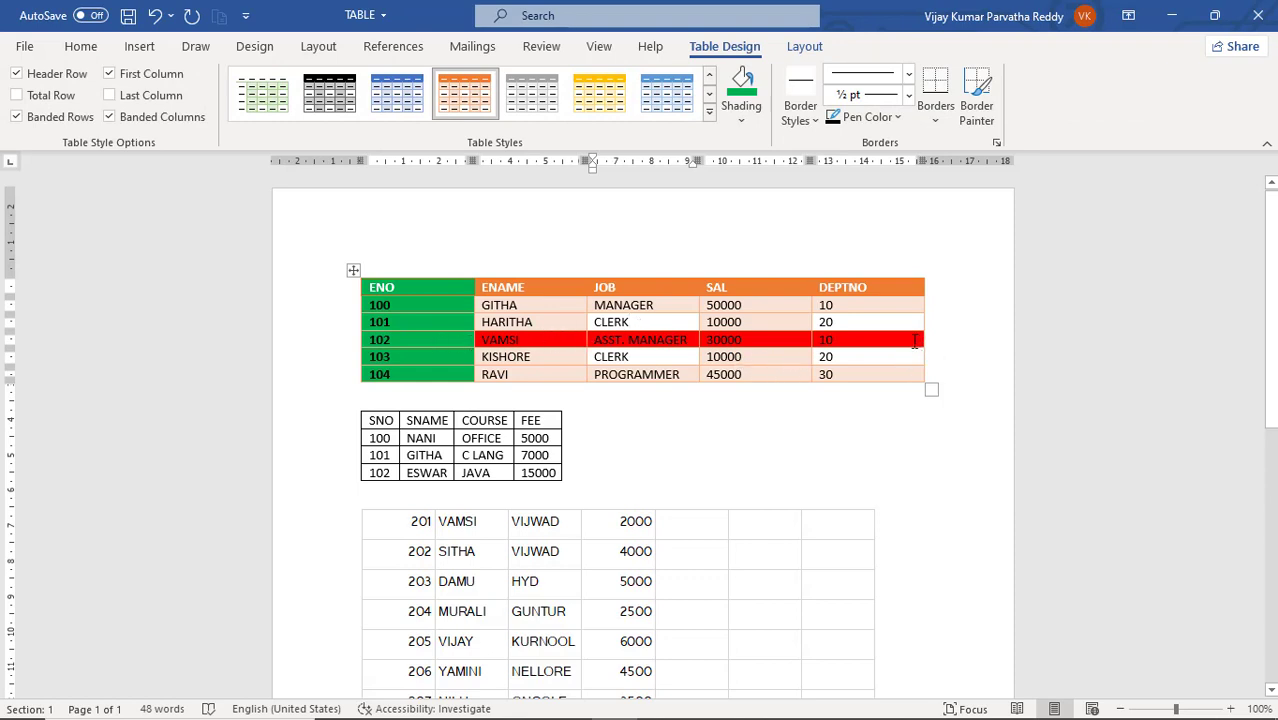
{"action": "left_click", "coordinate": [903, 342]}
{"action": "left_click_drag", "start_coordinate": [822, 340], "coordinate": [812, 340]}
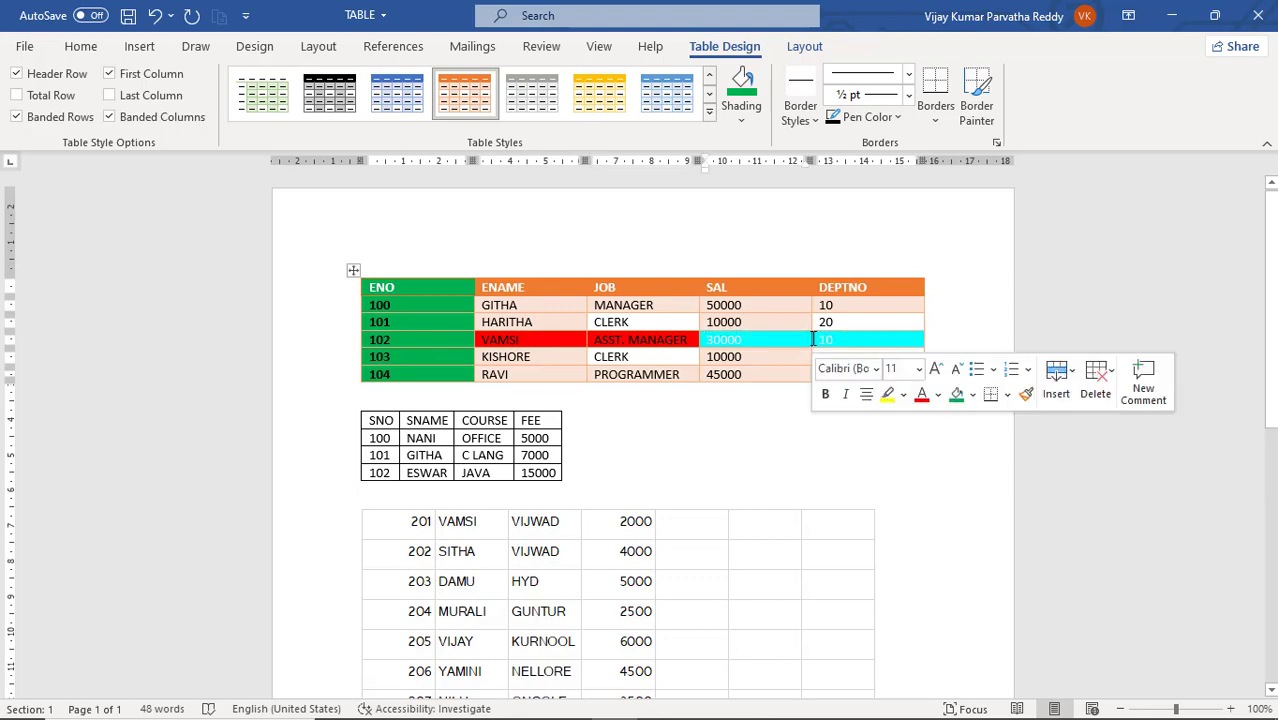
{"action": "left_click", "coordinate": [744, 121]}
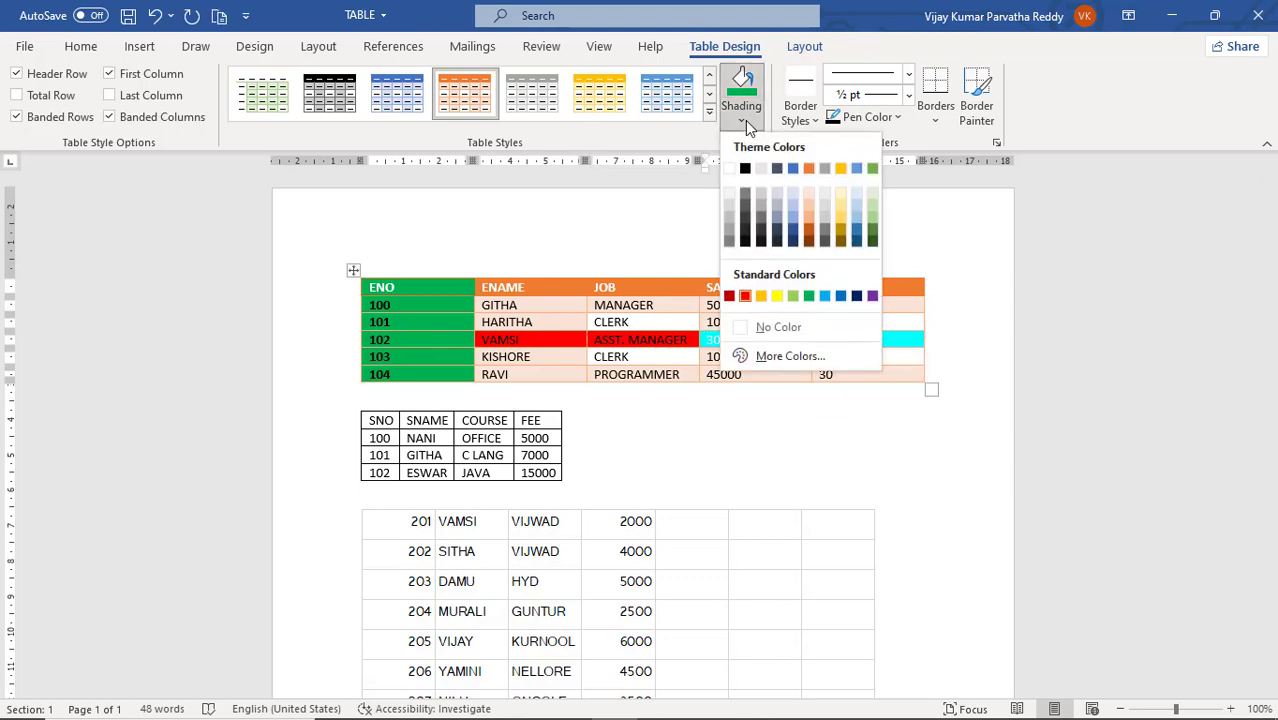
{"action": "left_click", "coordinate": [761, 296]}
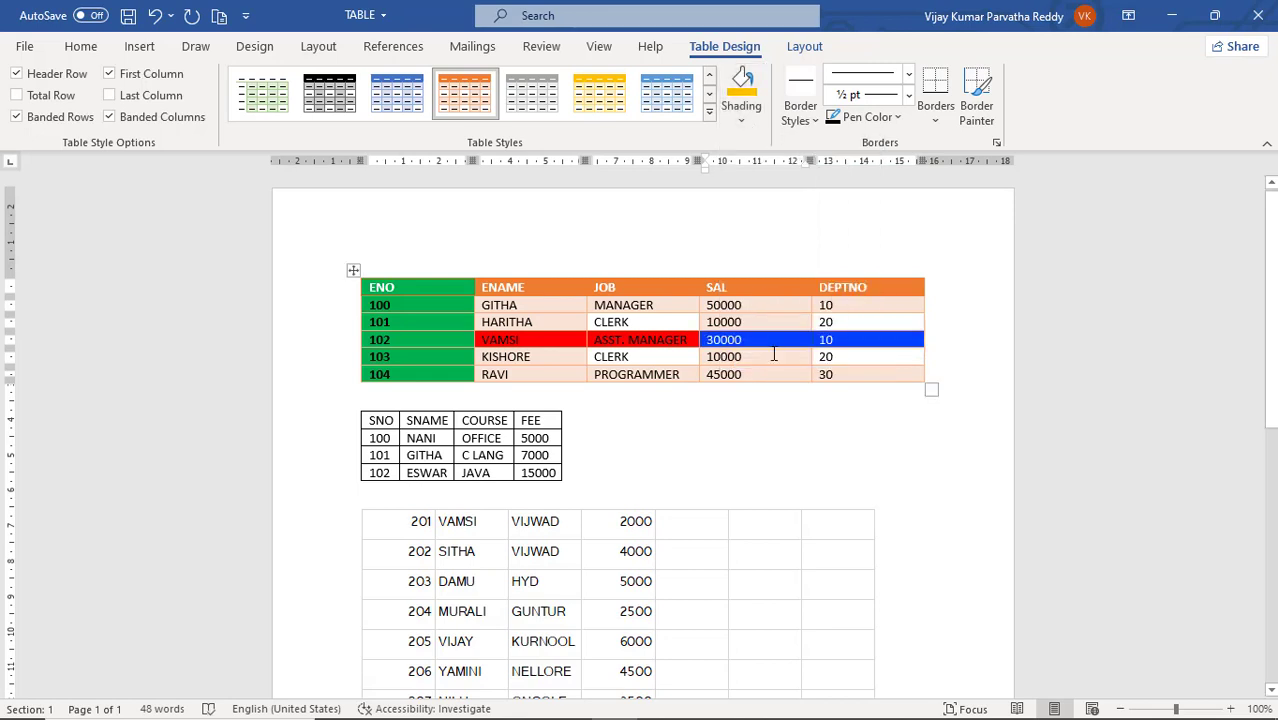
{"action": "left_click", "coordinate": [773, 354]}
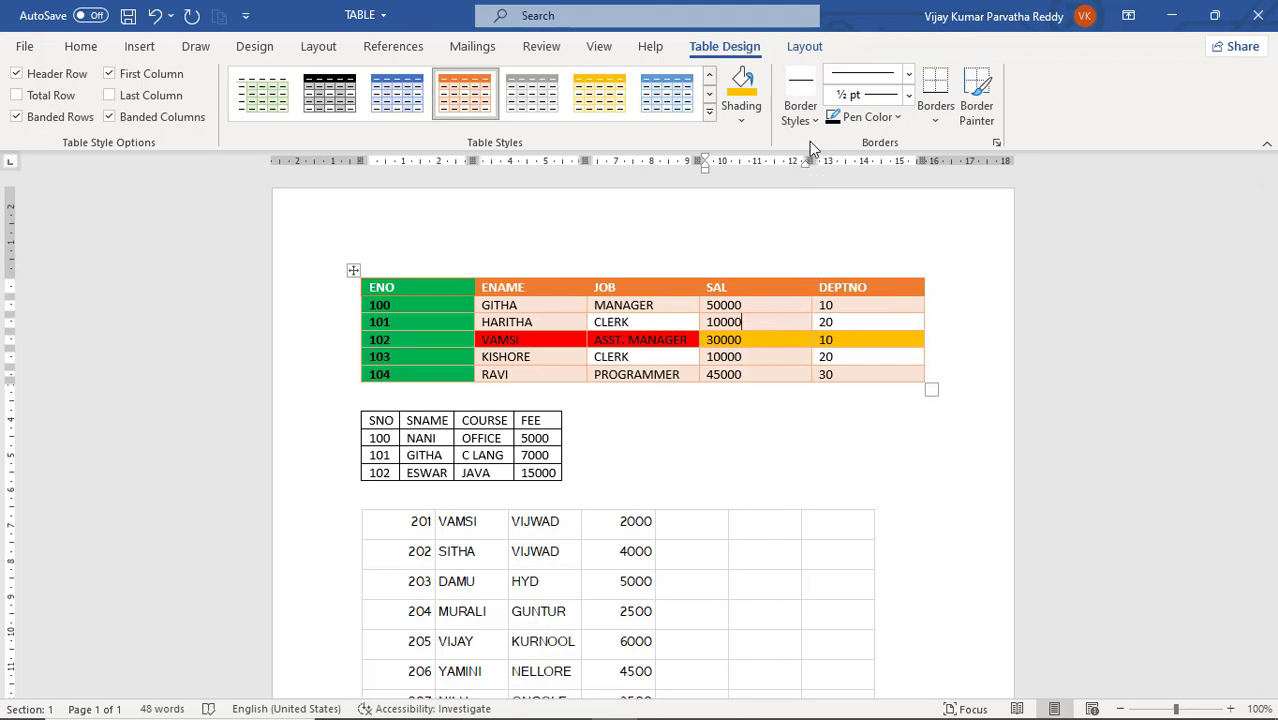
Step: Paint the employee table's header row top and bottom edges with the light-blue double-line theme border style
{"action": "left_click", "coordinate": [682, 309]}
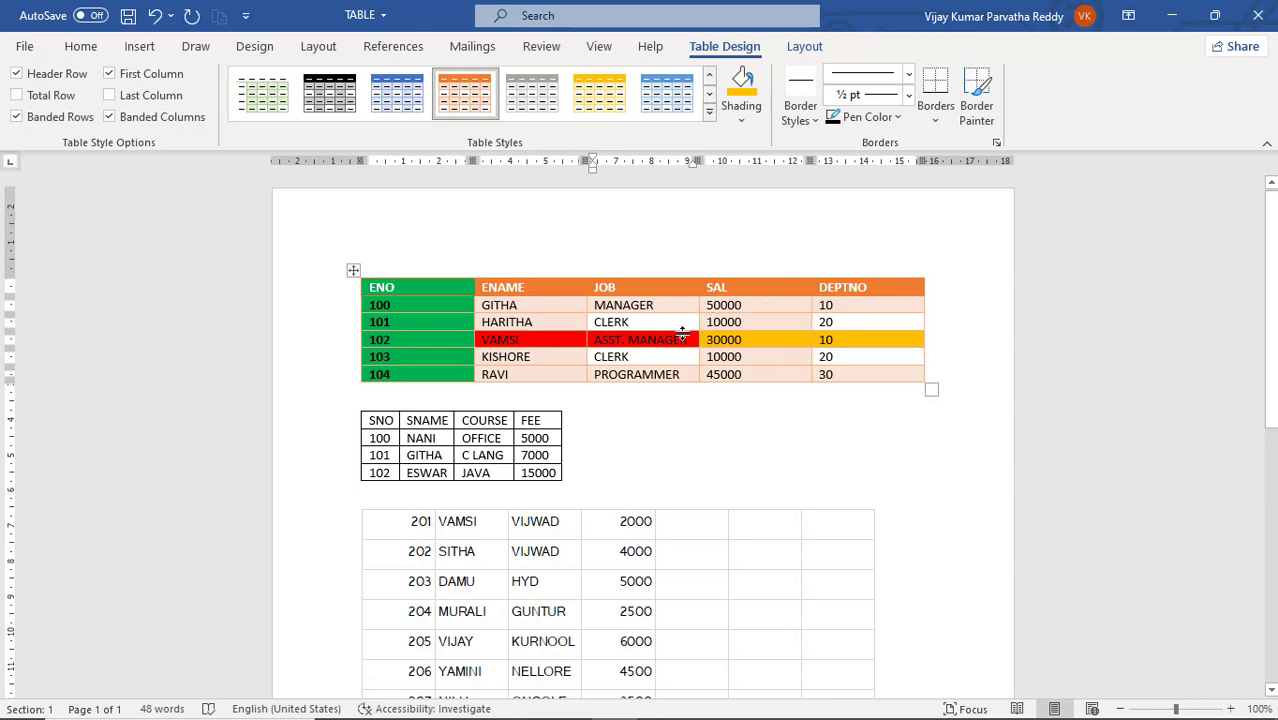
{"action": "left_click", "coordinate": [815, 122]}
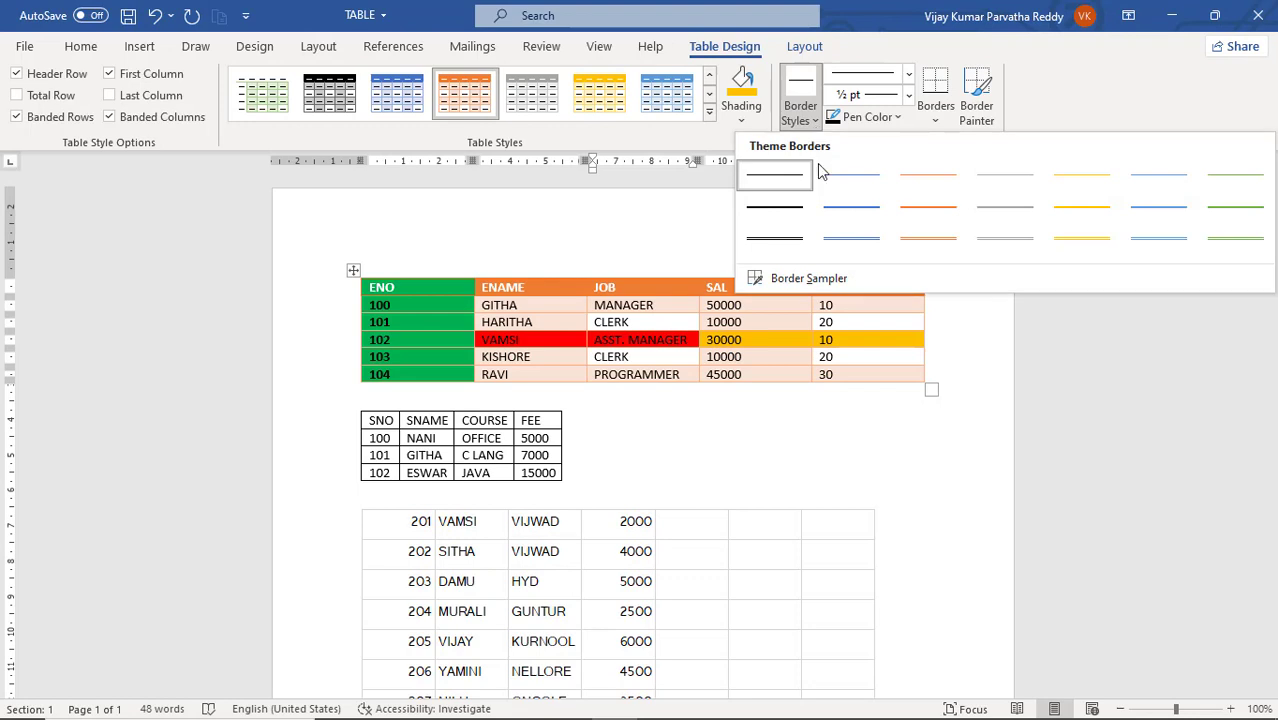
{"action": "left_click", "coordinate": [838, 240]}
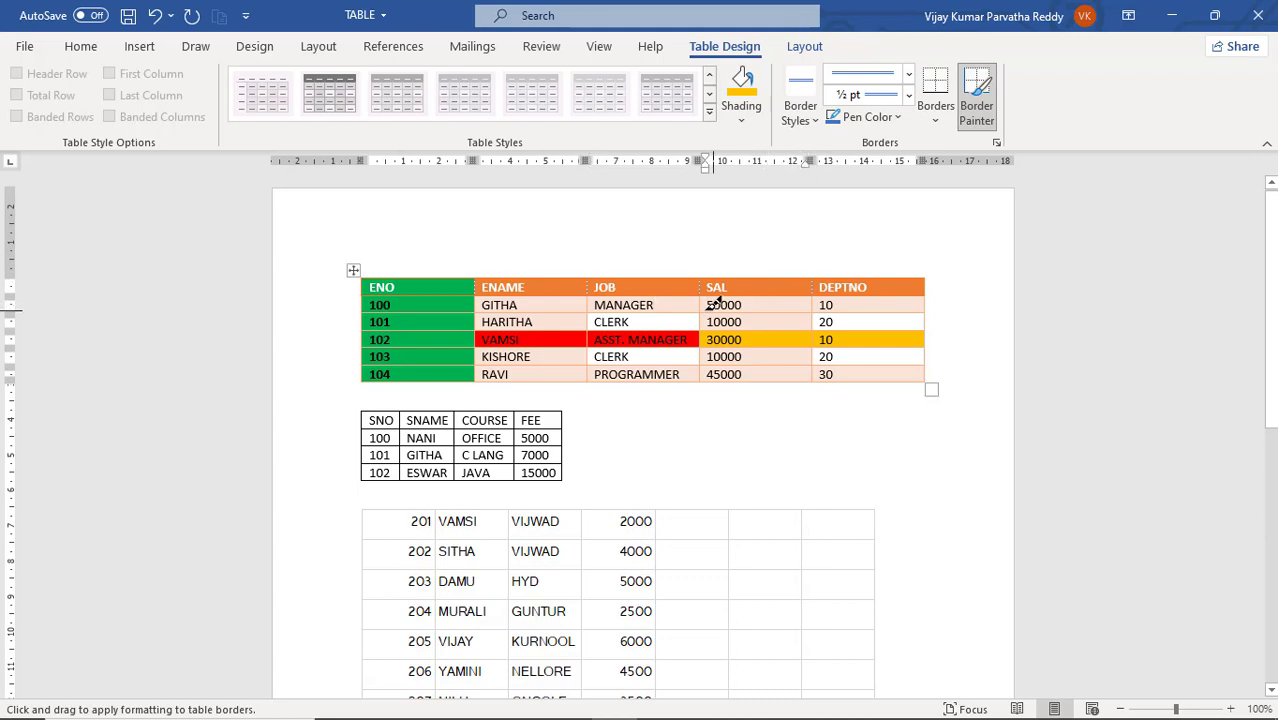
{"action": "left_click", "coordinate": [810, 122]}
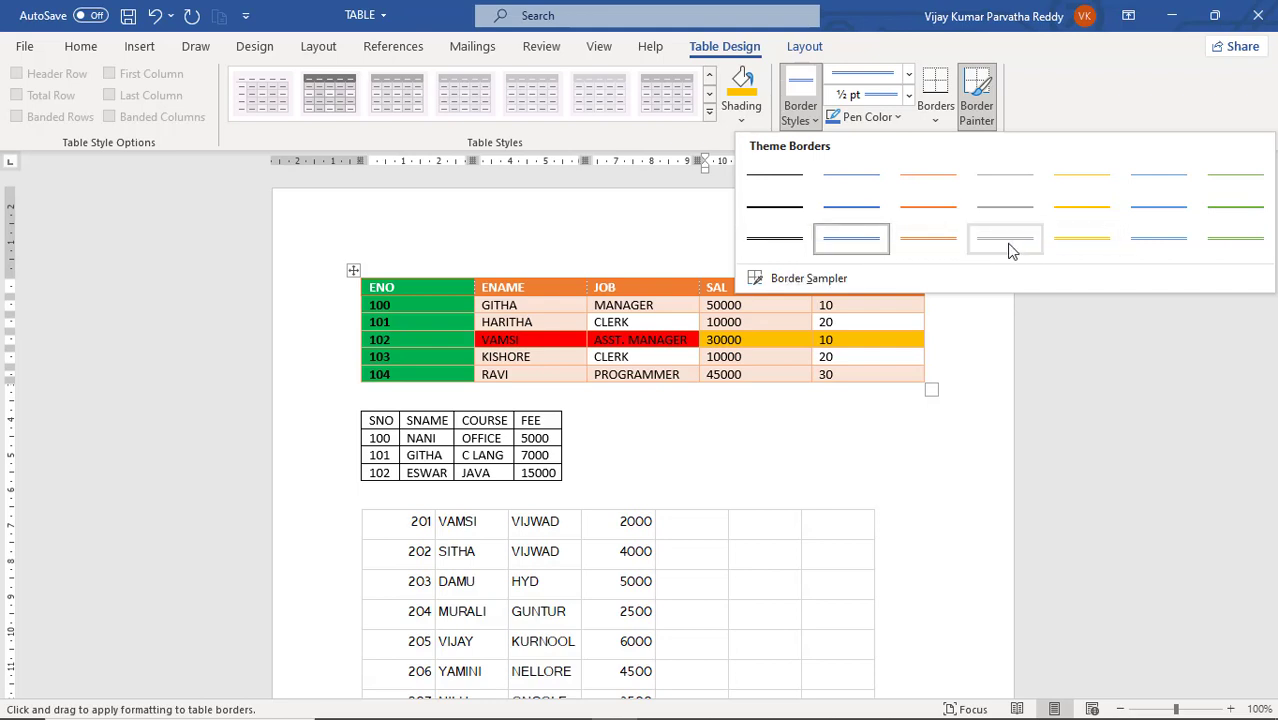
{"action": "left_click", "coordinate": [1160, 241]}
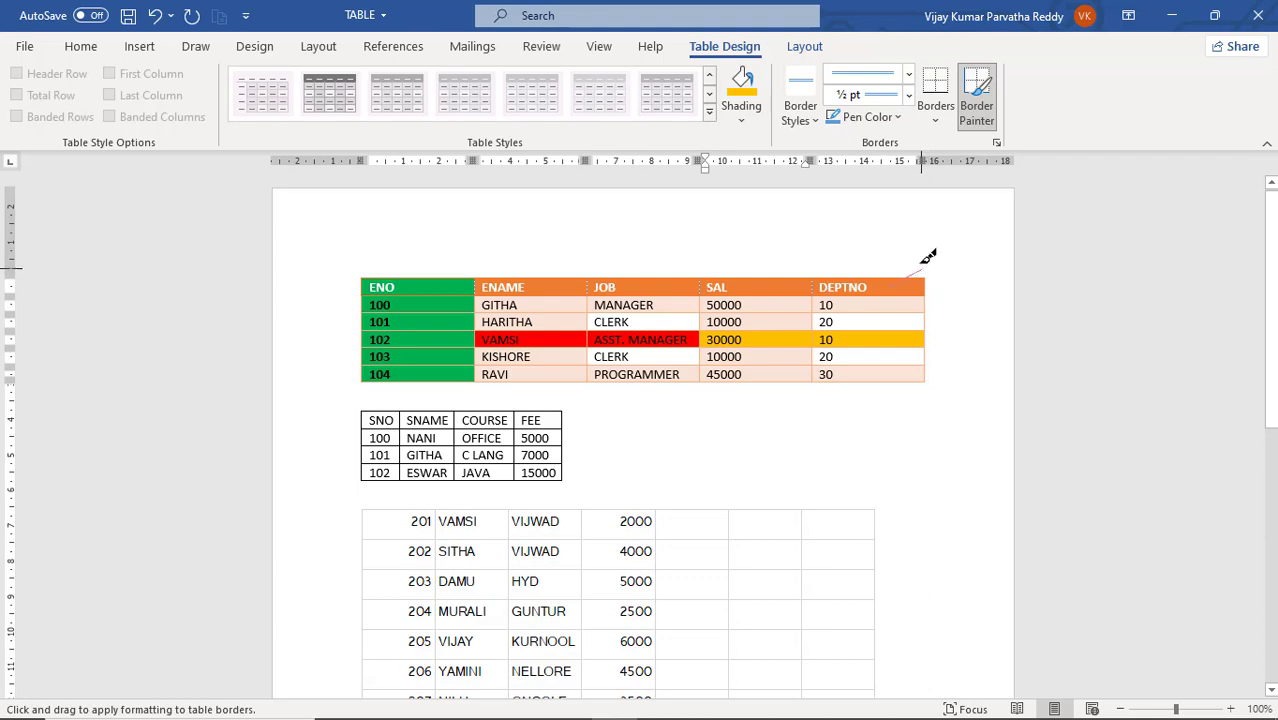
{"action": "mouse_move", "coordinate": [882, 278]}
{"action": "left_mouse_down"}
{"action": "mouse_move", "coordinate": [858, 234]}
{"action": "mouse_move", "coordinate": [862, 251]}
{"action": "mouse_move", "coordinate": [874, 230]}
{"action": "left_mouse_up"}
{"action": "left_click", "coordinate": [729, 287]}
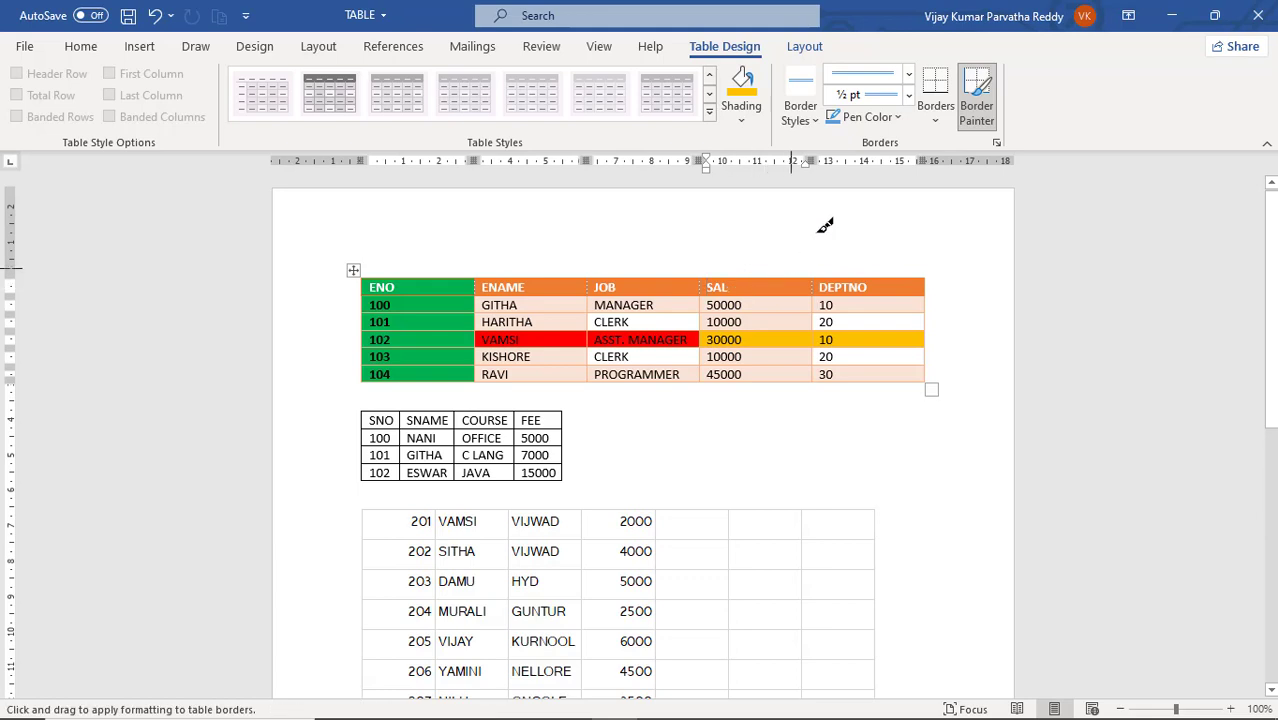
{"action": "left_click", "coordinate": [545, 292]}
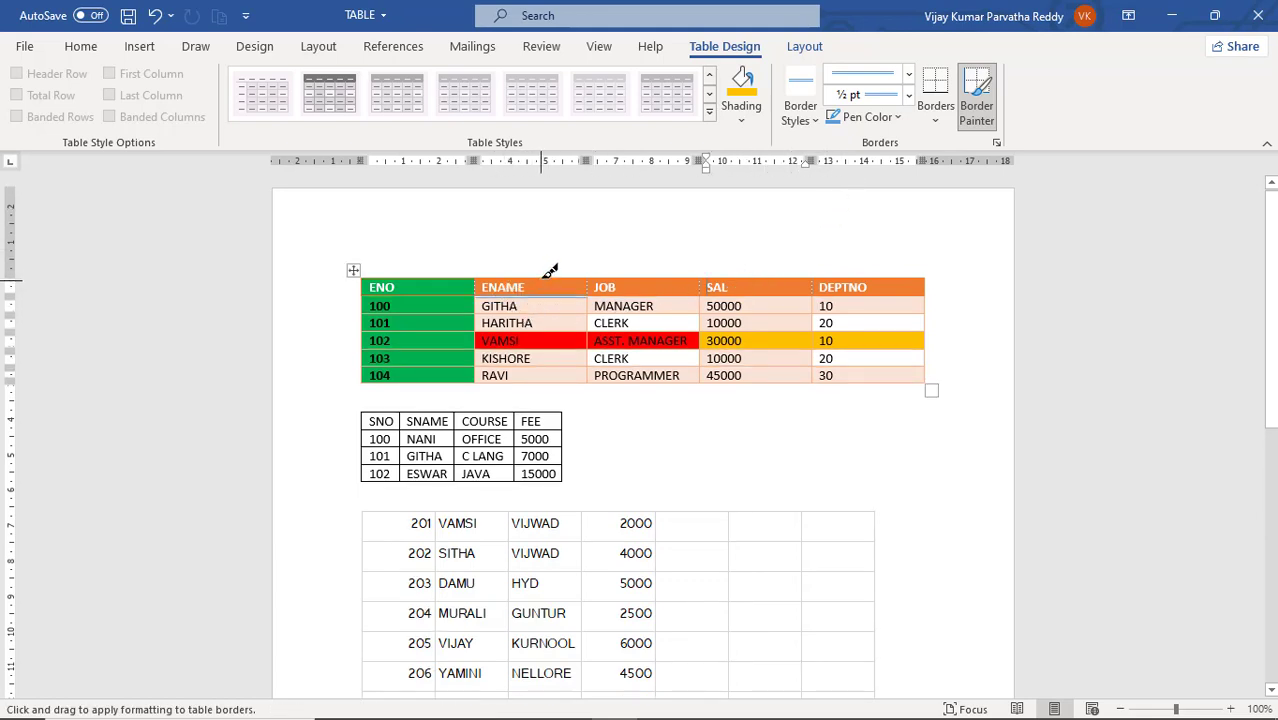
{"action": "left_click", "coordinate": [554, 274]}
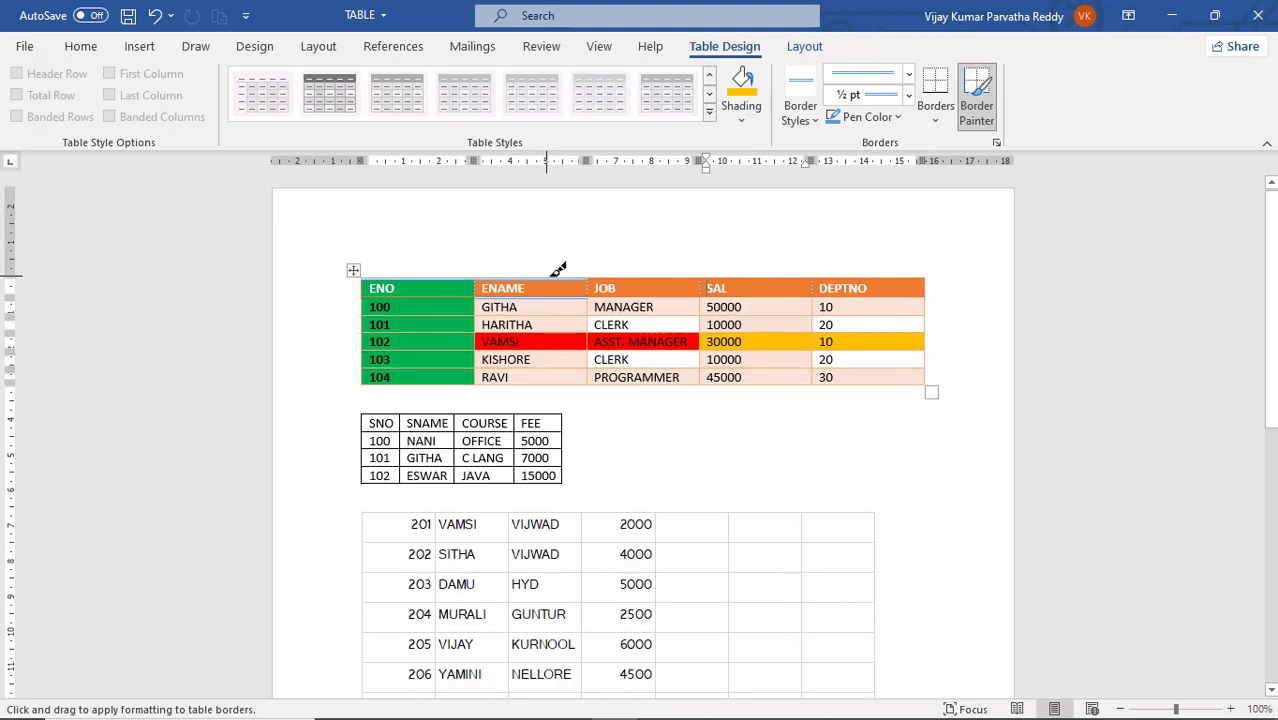
{"action": "left_click", "coordinate": [638, 275]}
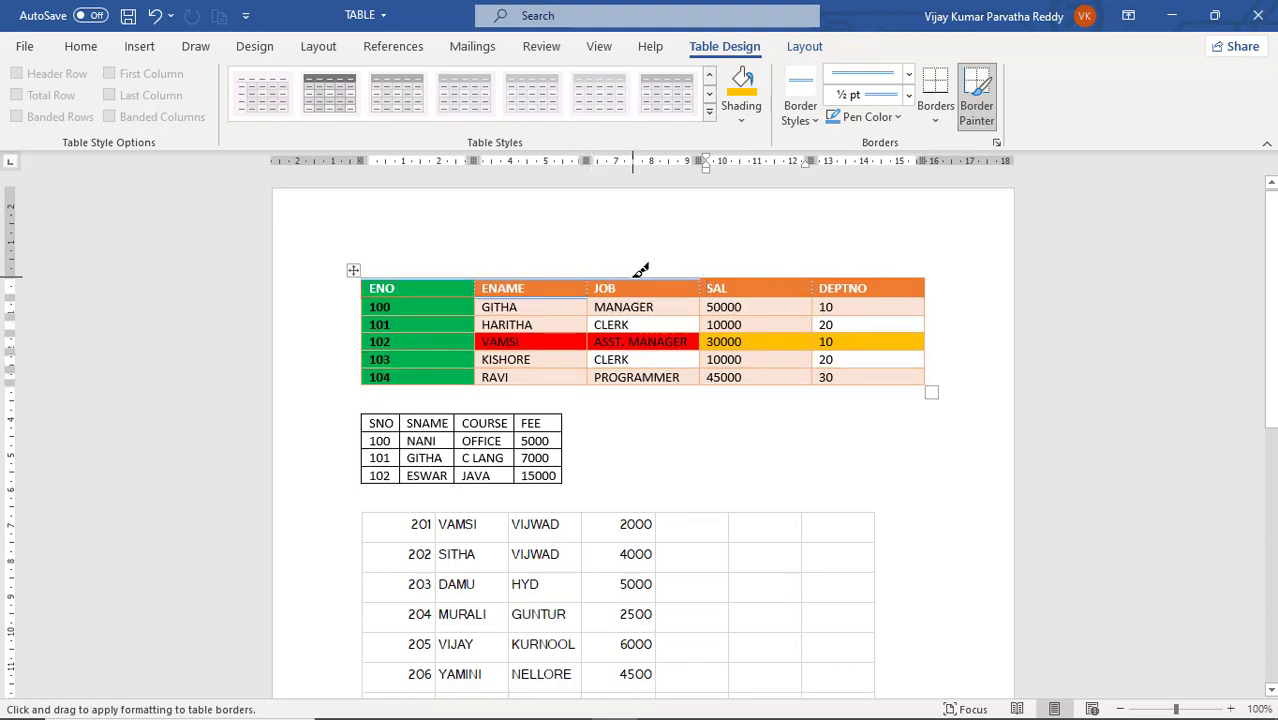
{"action": "left_click", "coordinate": [686, 293]}
{"action": "left_click", "coordinate": [466, 293]}
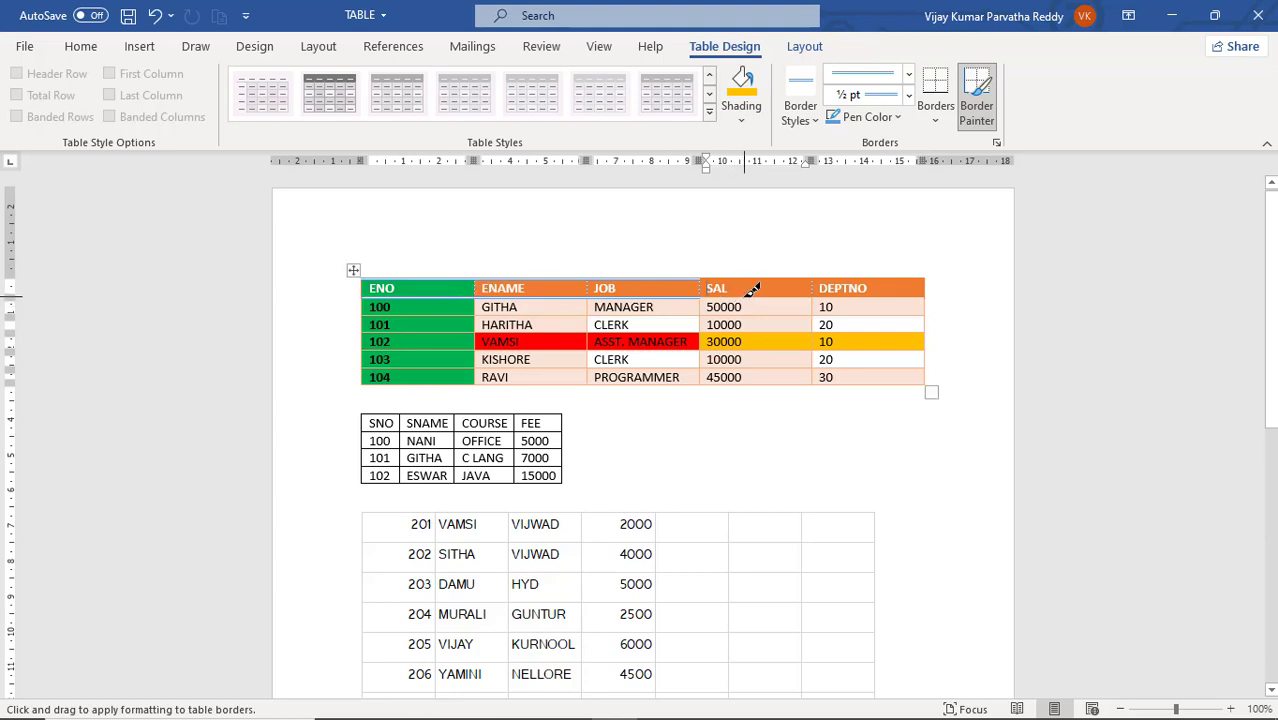
{"action": "left_click", "coordinate": [752, 290]}
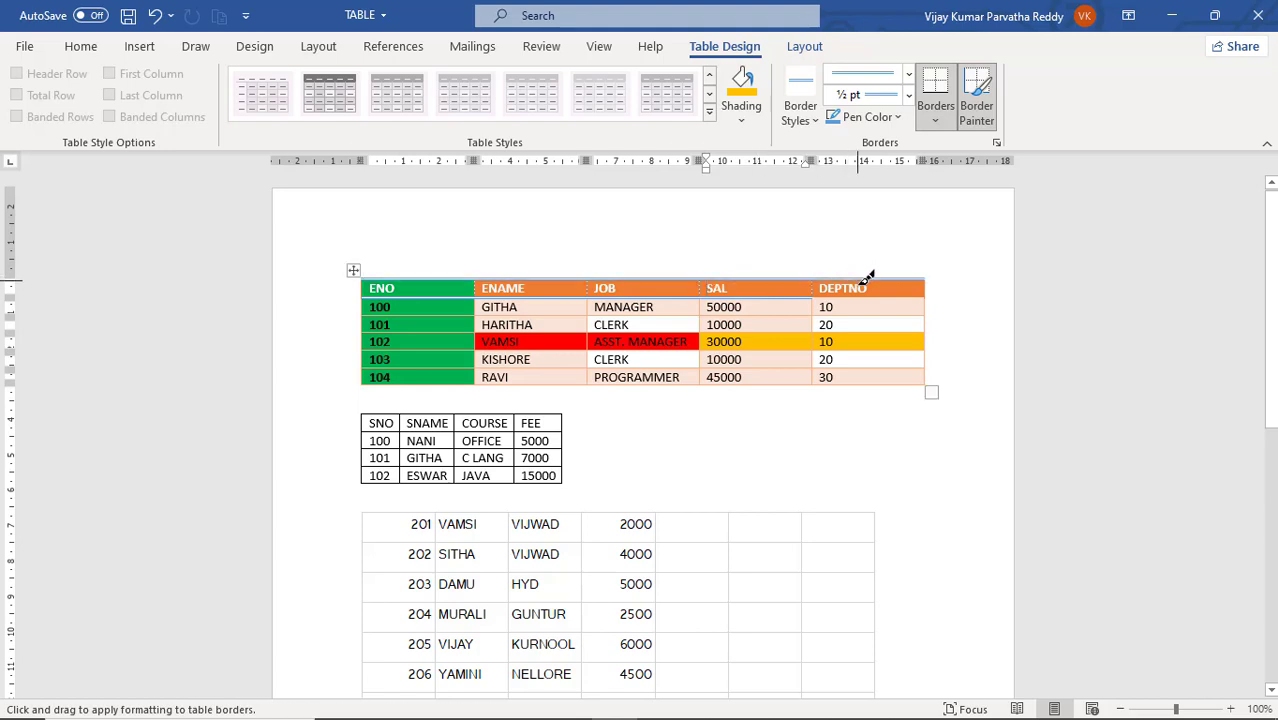
{"action": "left_click", "coordinate": [868, 298]}
Step: Set the border pen color to standard orange and repaint the top and bottom edges of the employee table's header row
{"action": "left_click", "coordinate": [901, 118]}
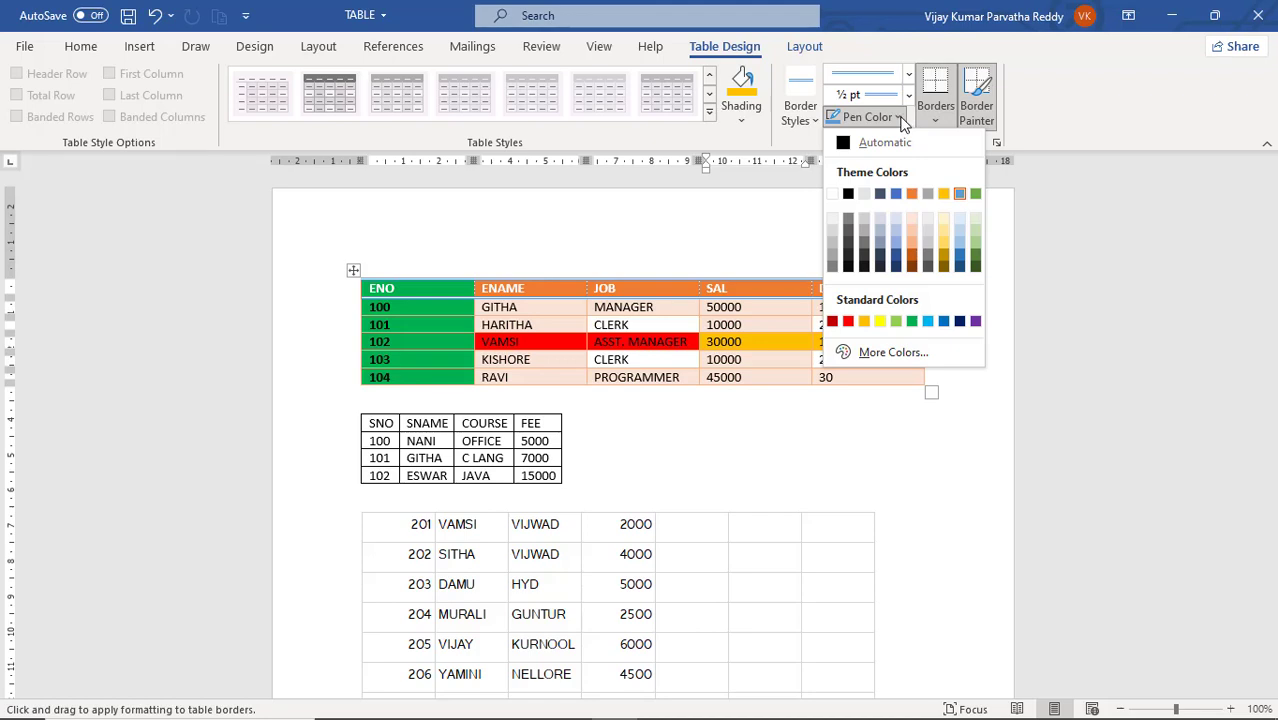
{"action": "left_click", "coordinate": [864, 321]}
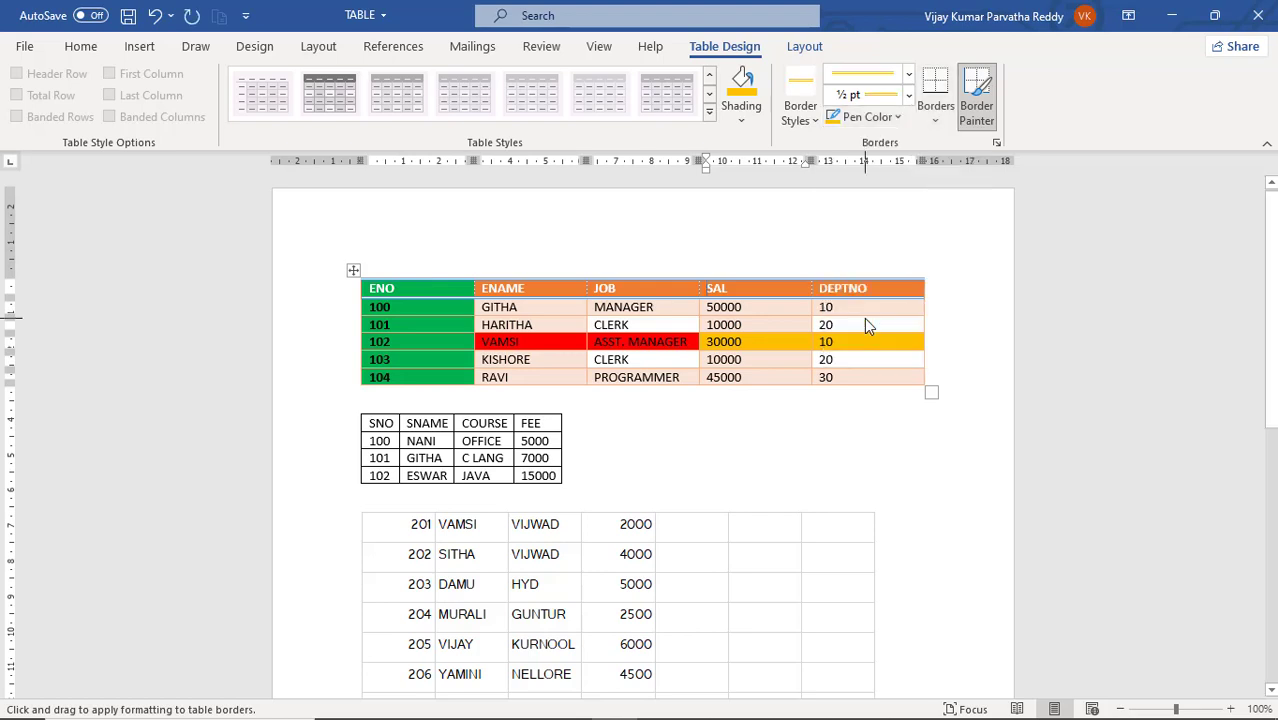
{"action": "left_click", "coordinate": [866, 269]}
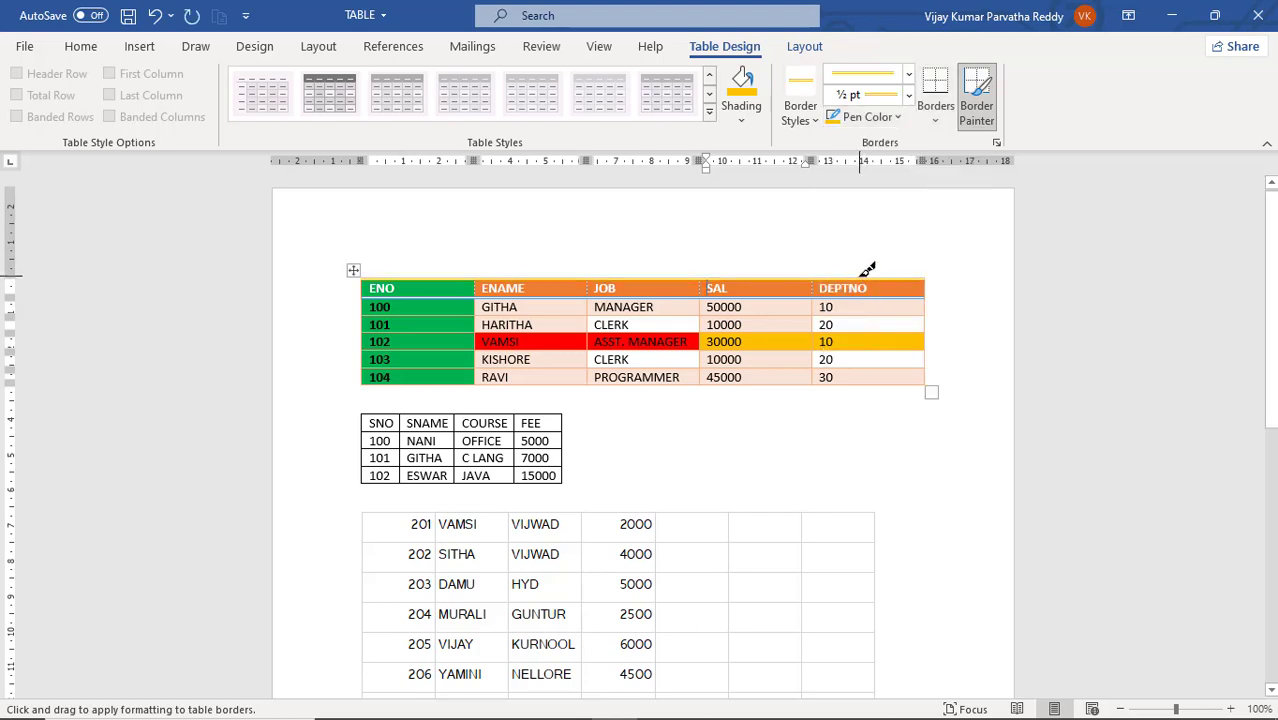
{"action": "left_click", "coordinate": [810, 290]}
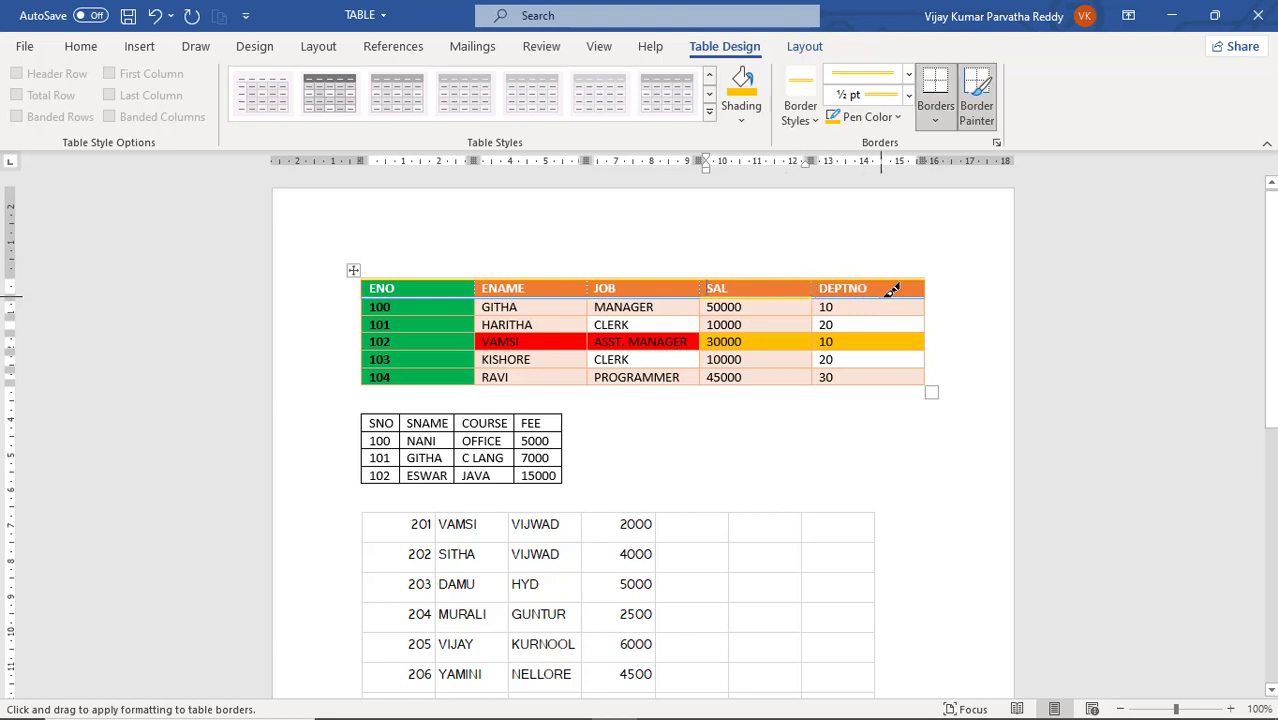
{"action": "left_click", "coordinate": [705, 290]}
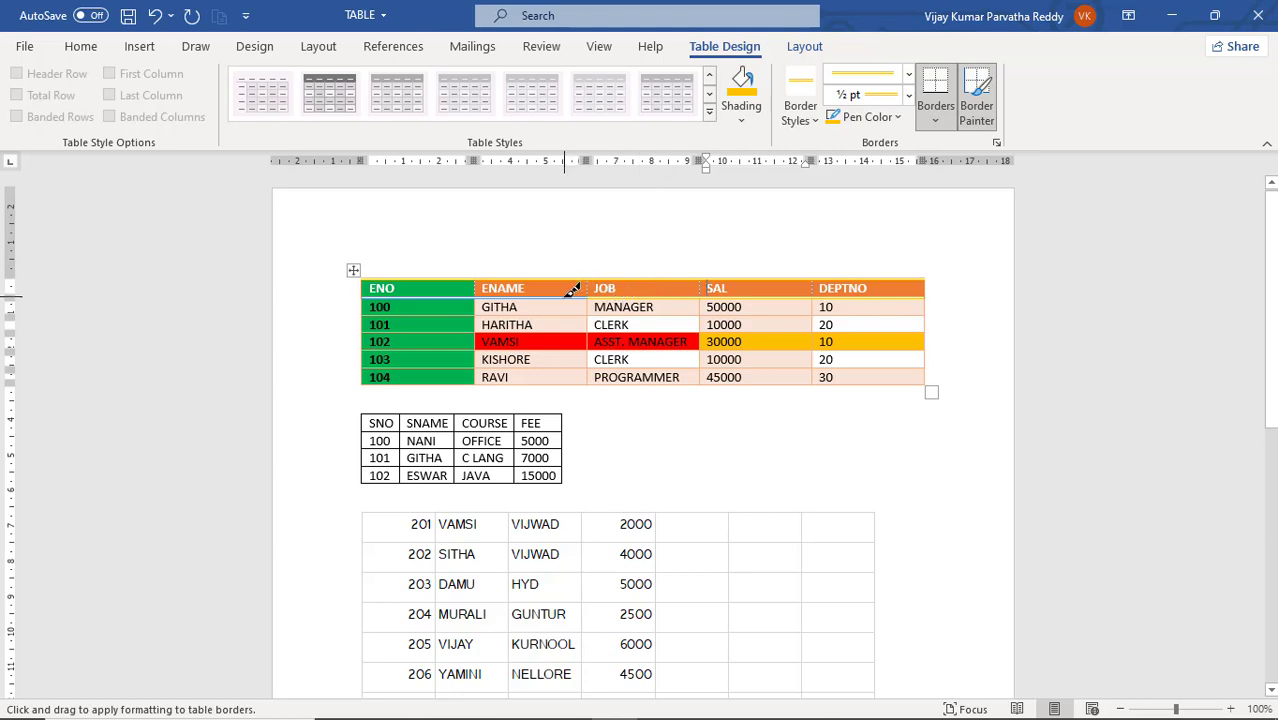
{"action": "left_click", "coordinate": [472, 297]}
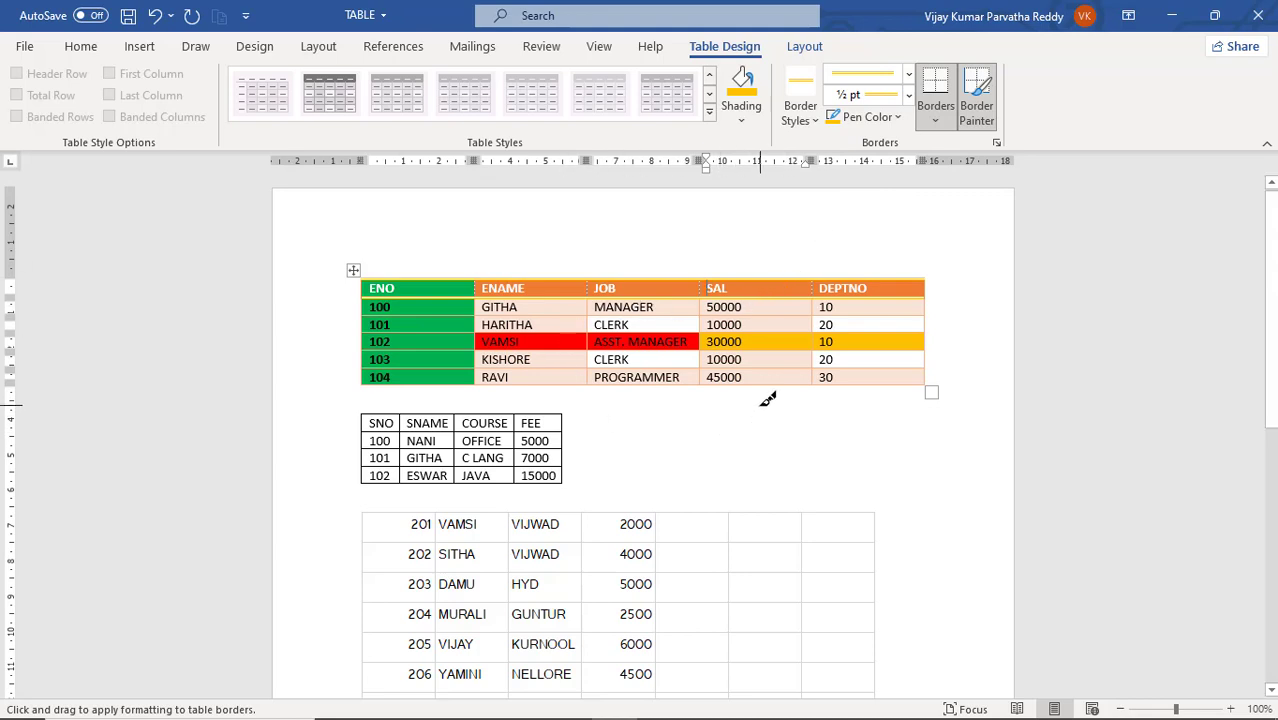
Step: Paint the employee table's outer right edge along rows 100 to 102 with the current double line, and turn off Border Painter
{"action": "left_click", "coordinate": [816, 122]}
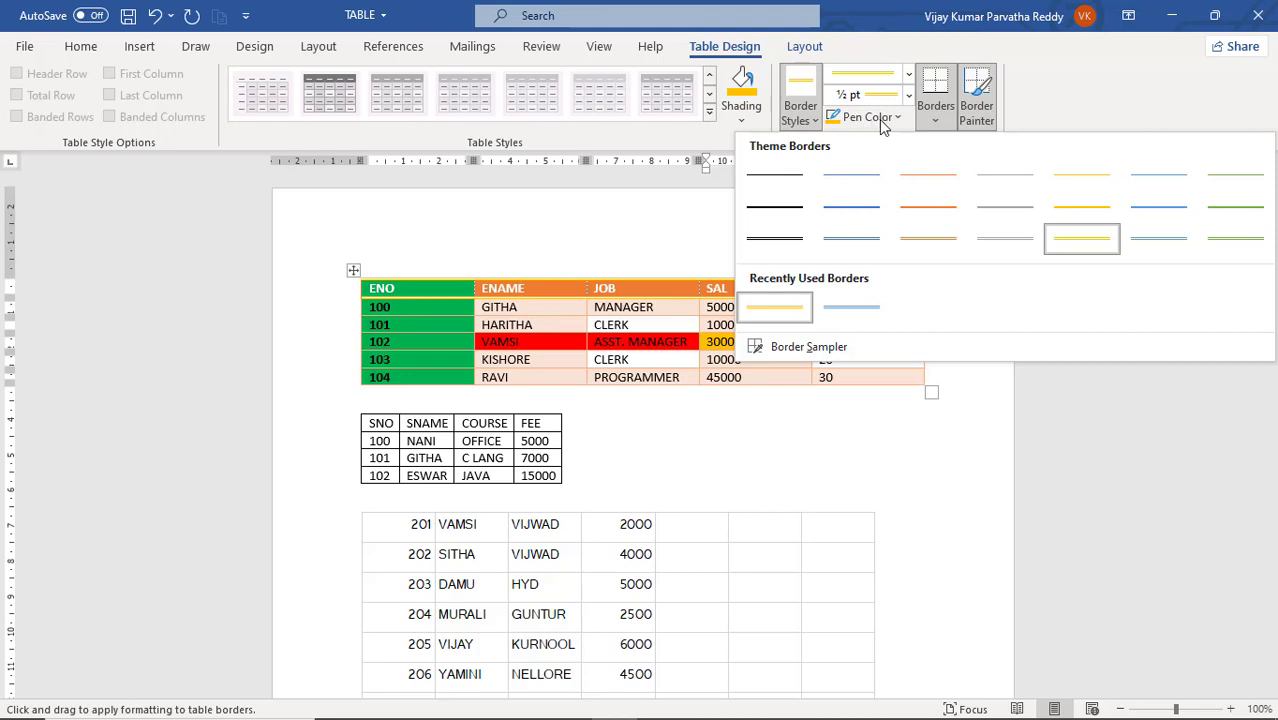
{"action": "left_click", "coordinate": [1086, 128]}
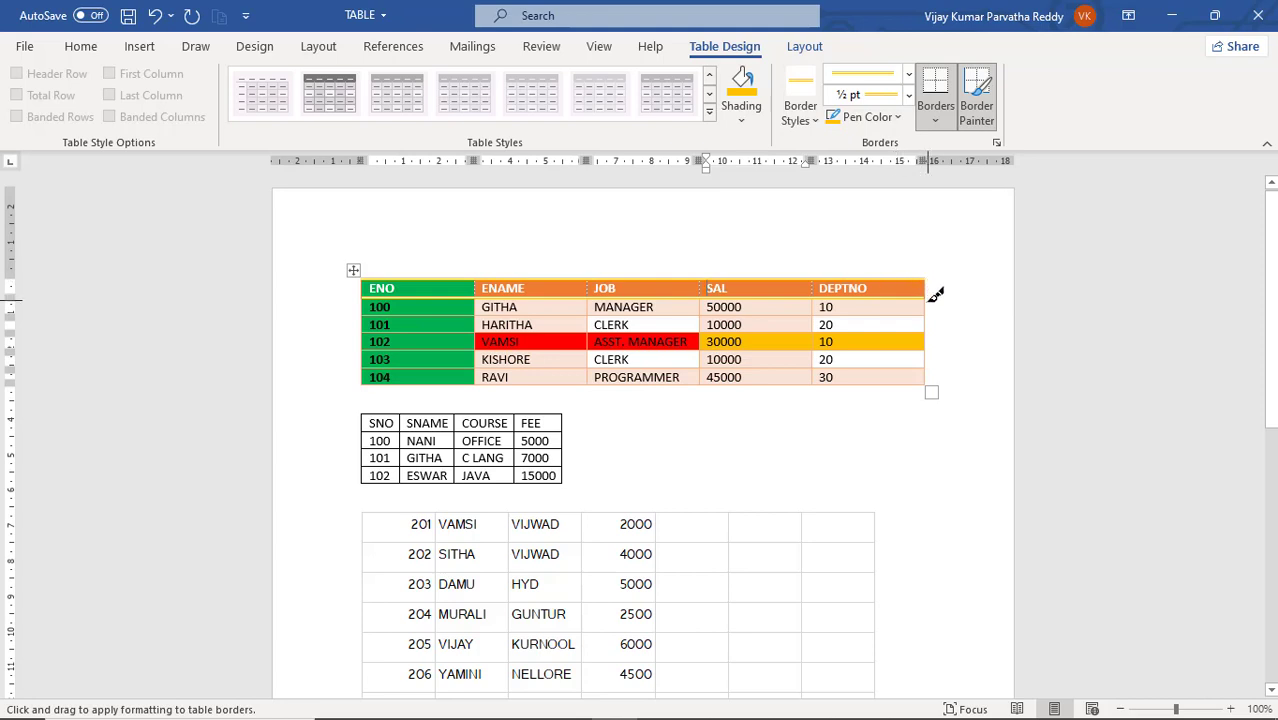
{"action": "left_click_drag", "start_coordinate": [926, 304], "coordinate": [927, 351]}
{"action": "left_click", "coordinate": [977, 118]}
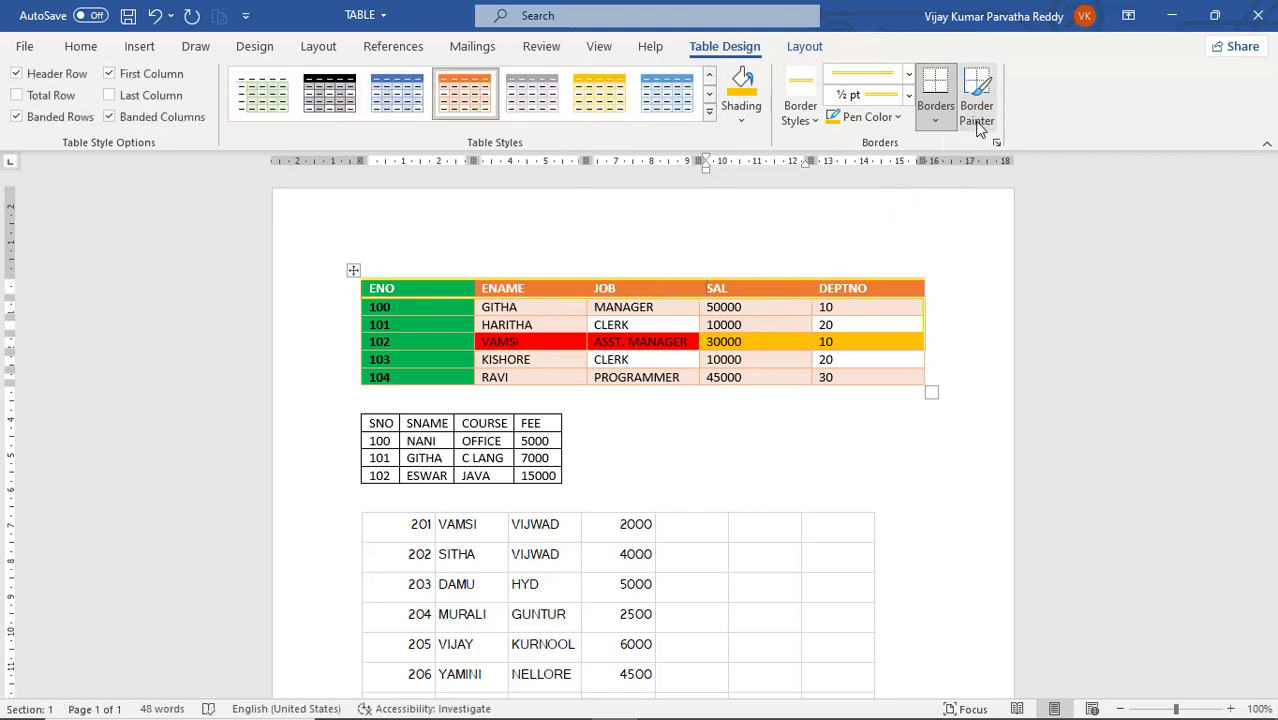
Step: Remove all borders from the whole employee table with No Border
{"action": "left_click", "coordinate": [788, 310]}
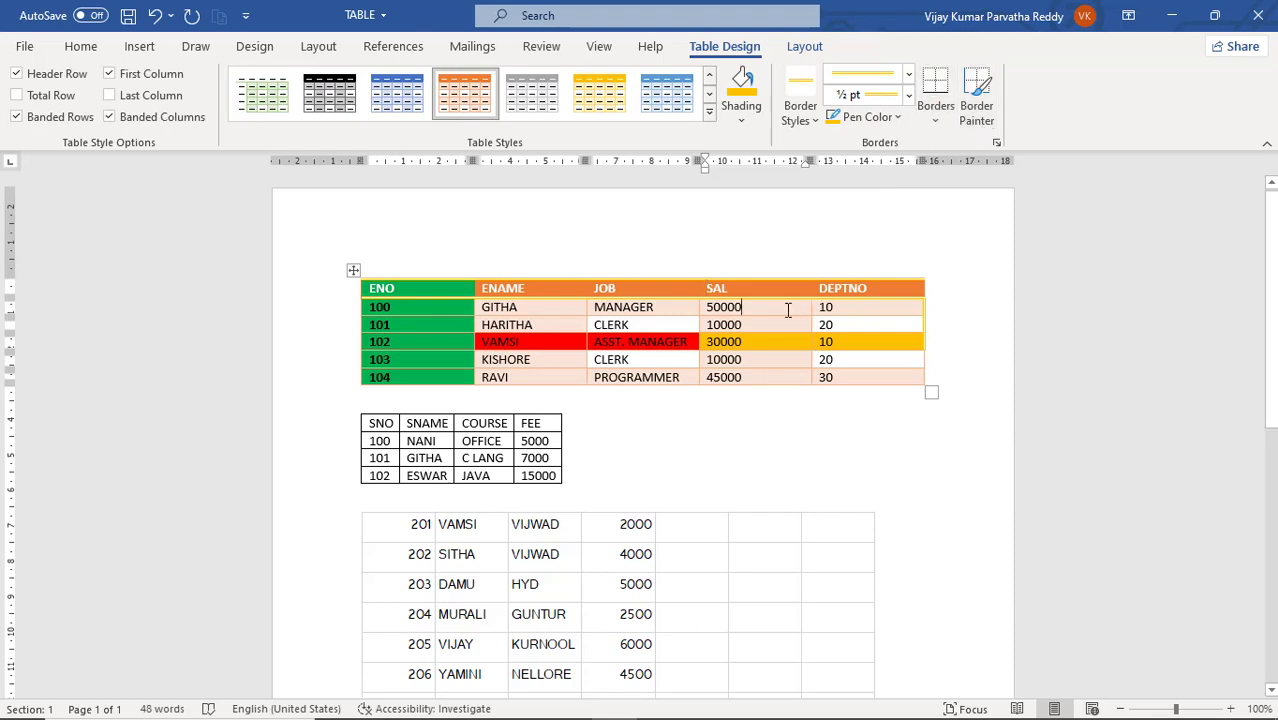
{"action": "left_click", "coordinate": [934, 125]}
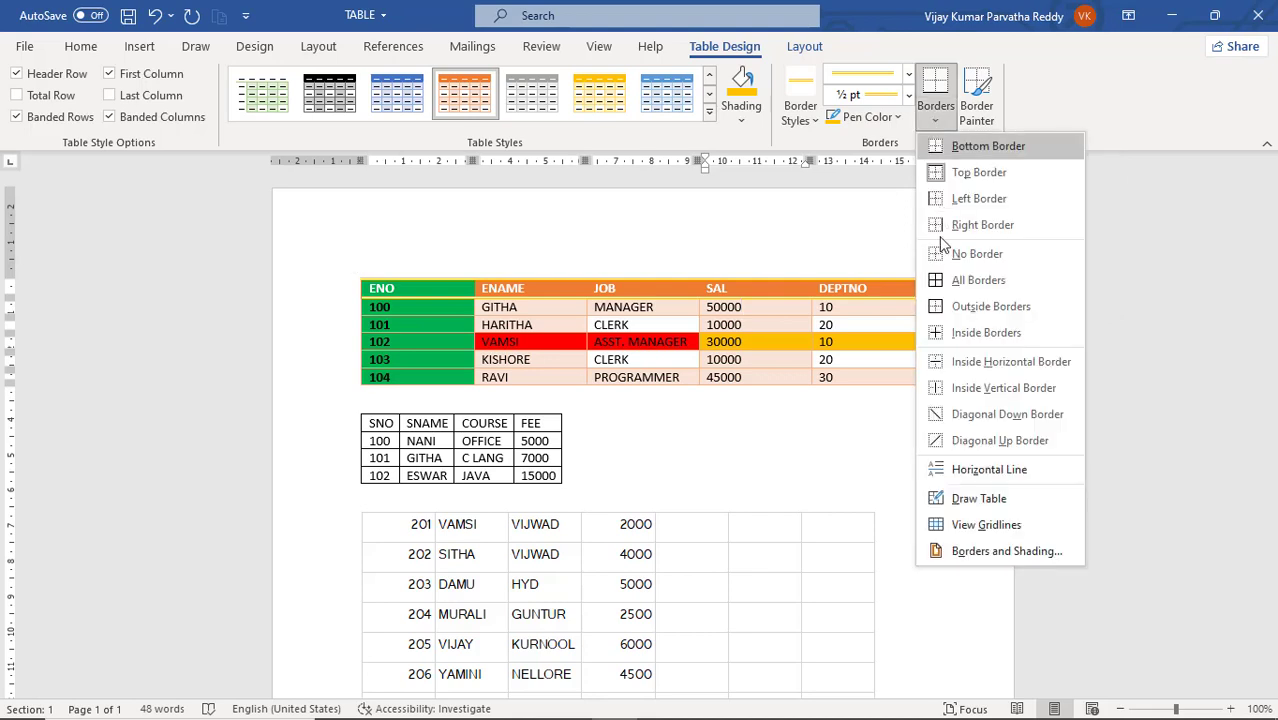
{"action": "left_click", "coordinate": [939, 261]}
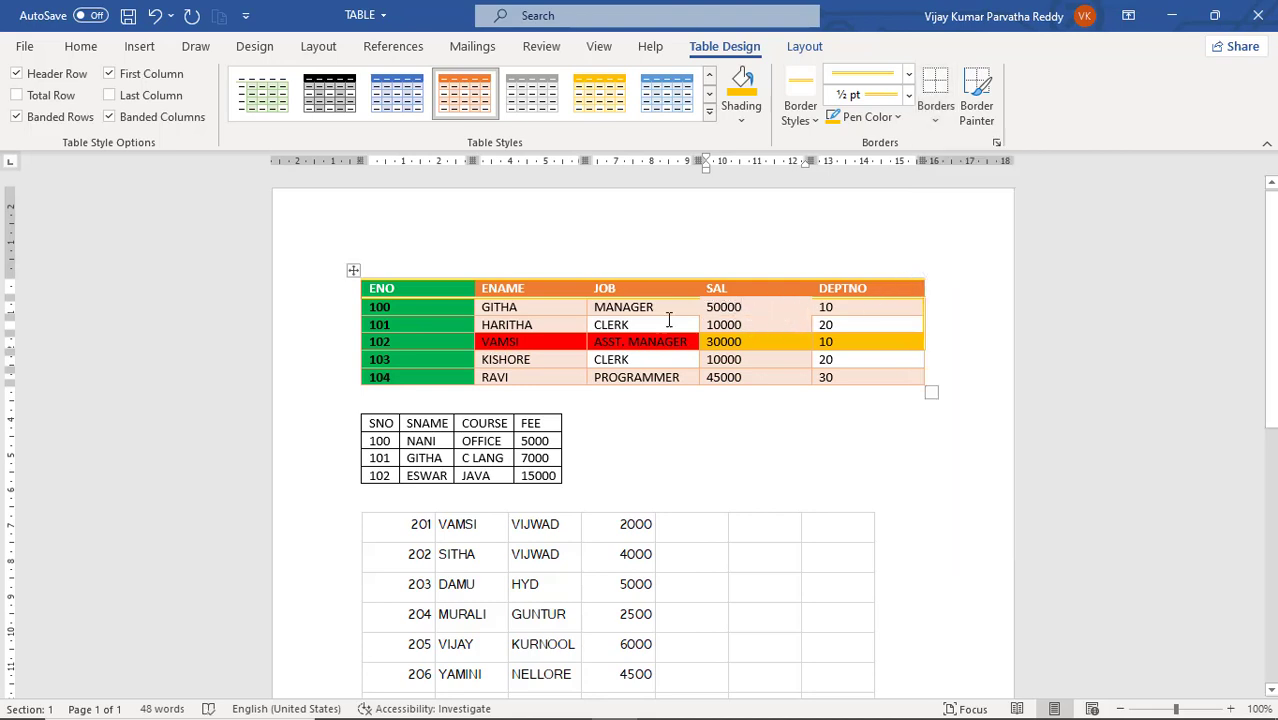
{"action": "left_click", "coordinate": [353, 270]}
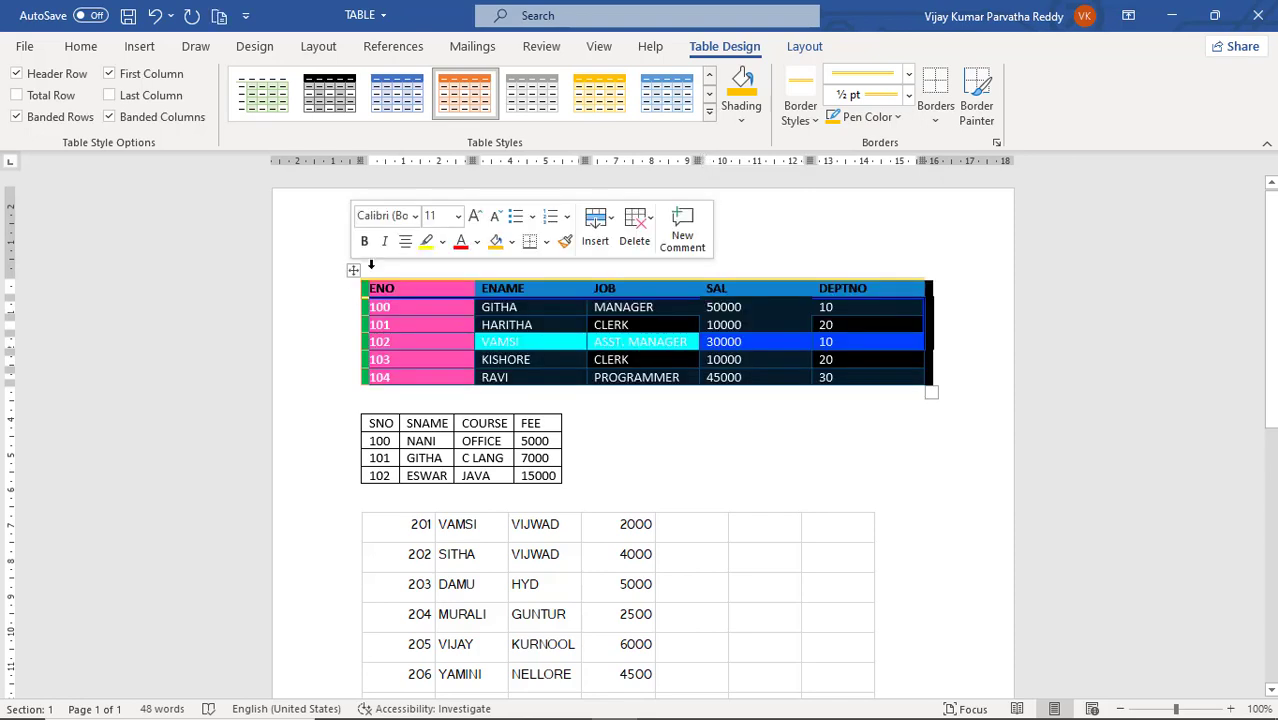
{"action": "left_click", "coordinate": [939, 121]}
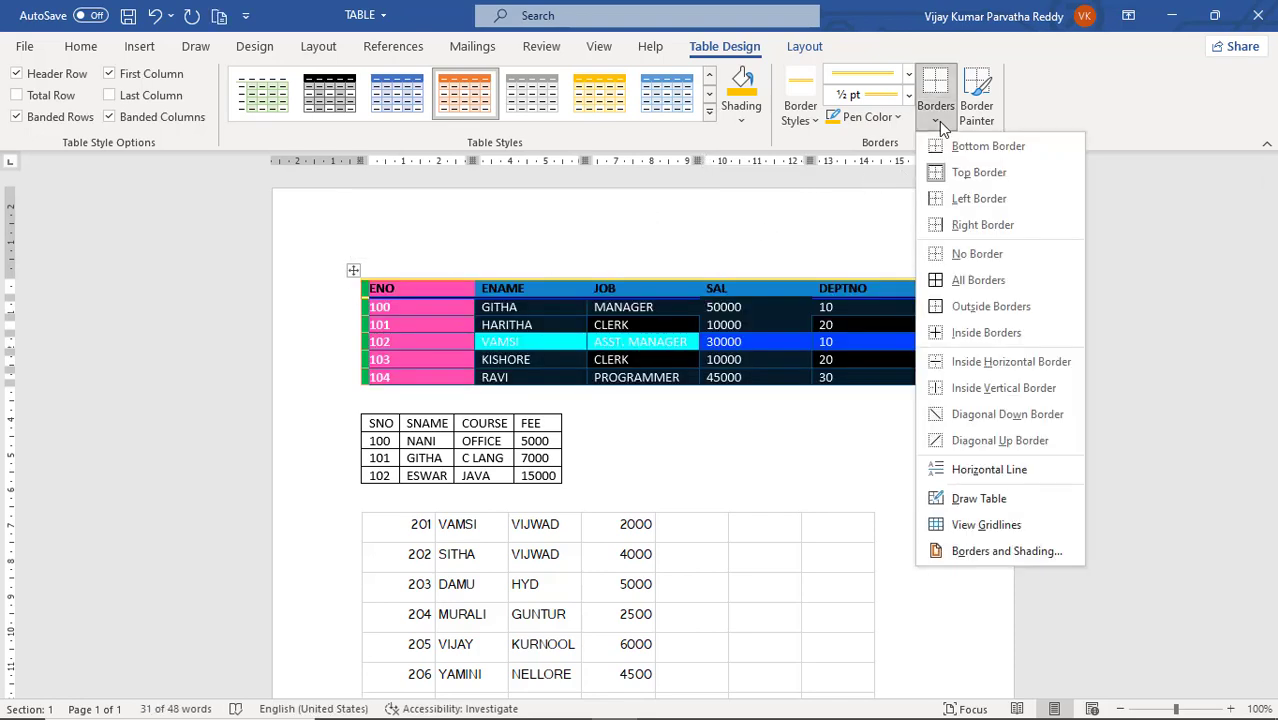
{"action": "left_click", "coordinate": [952, 256]}
{"action": "left_click", "coordinate": [953, 320]}
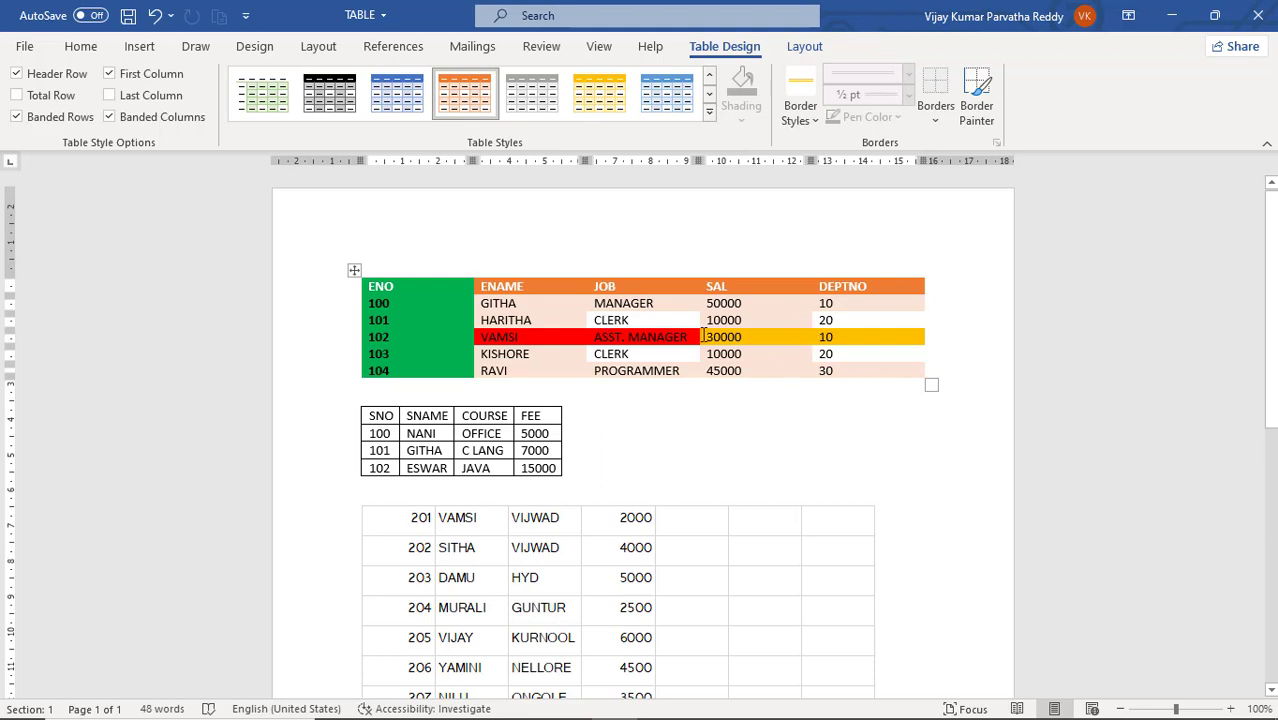
Step: Apply All Borders to the whole employee table with the current orange double-line pen
{"action": "left_click", "coordinate": [355, 271]}
{"action": "left_click", "coordinate": [936, 125]}
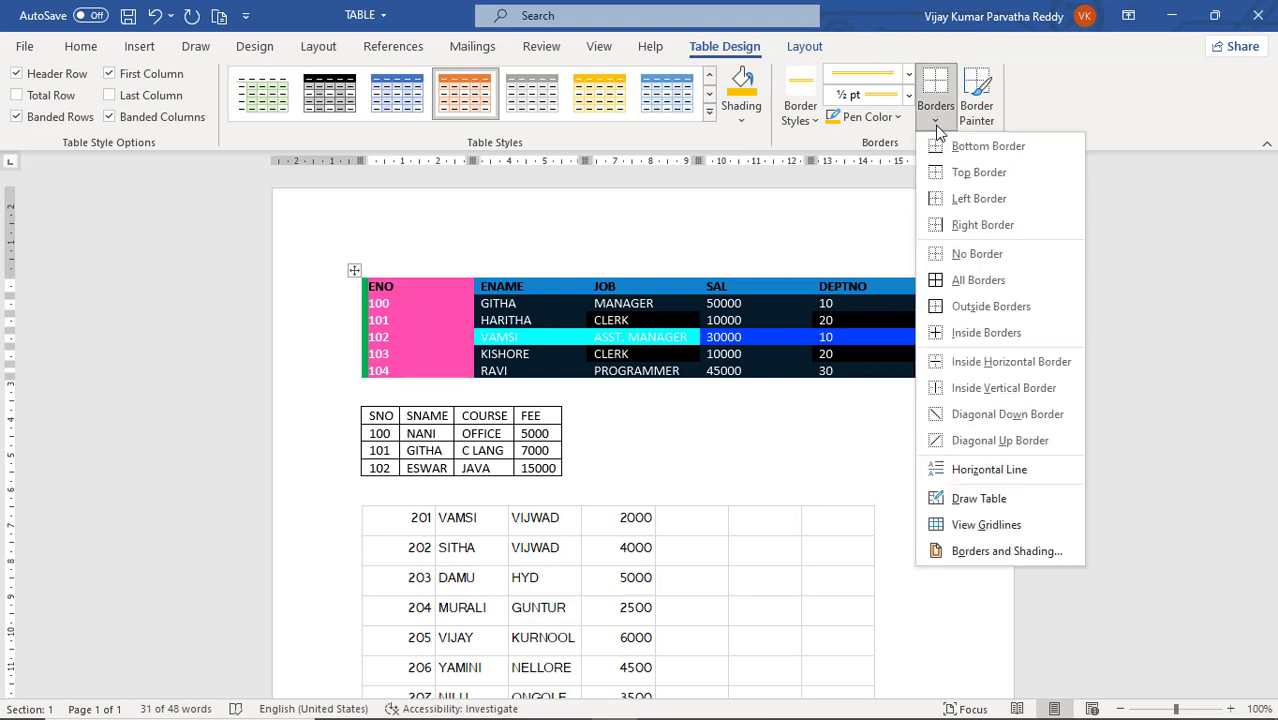
{"action": "left_click", "coordinate": [958, 288]}
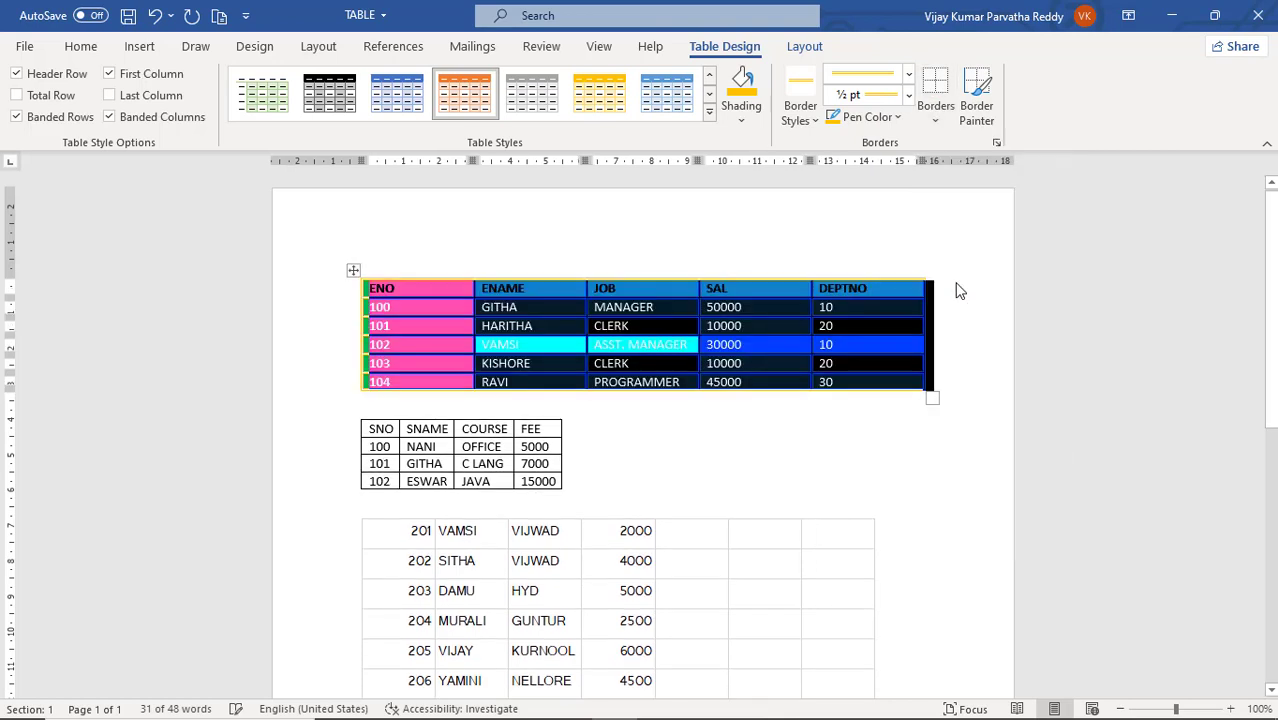
{"action": "left_click", "coordinate": [885, 330]}
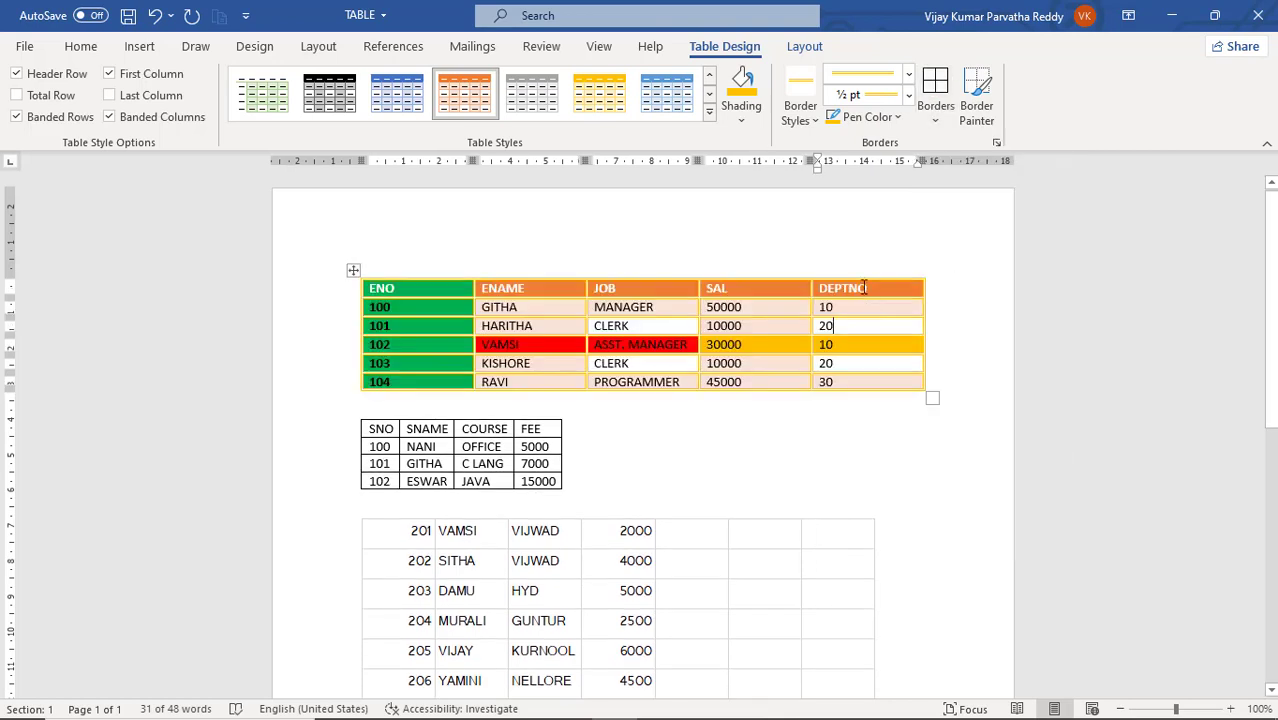
Step: Choose the blue double-line theme border style and apply it to all borders of the employee table
{"action": "left_click", "coordinate": [816, 124]}
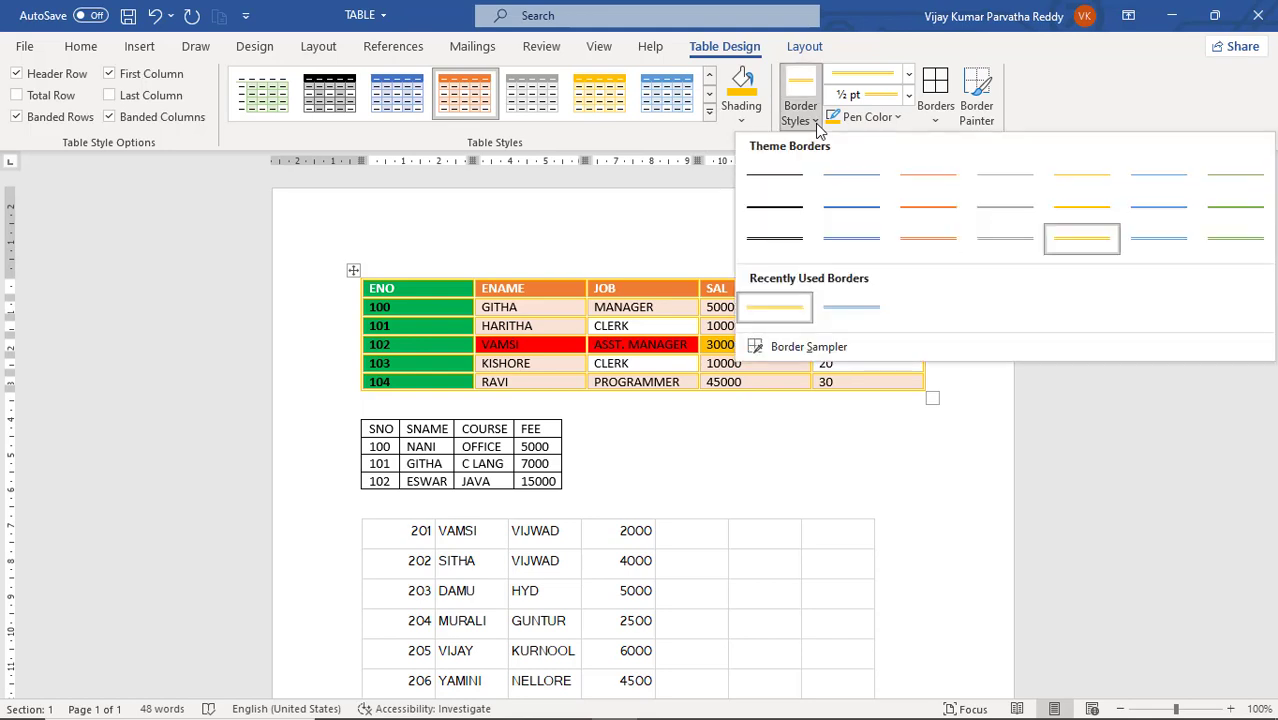
{"action": "left_click", "coordinate": [852, 241]}
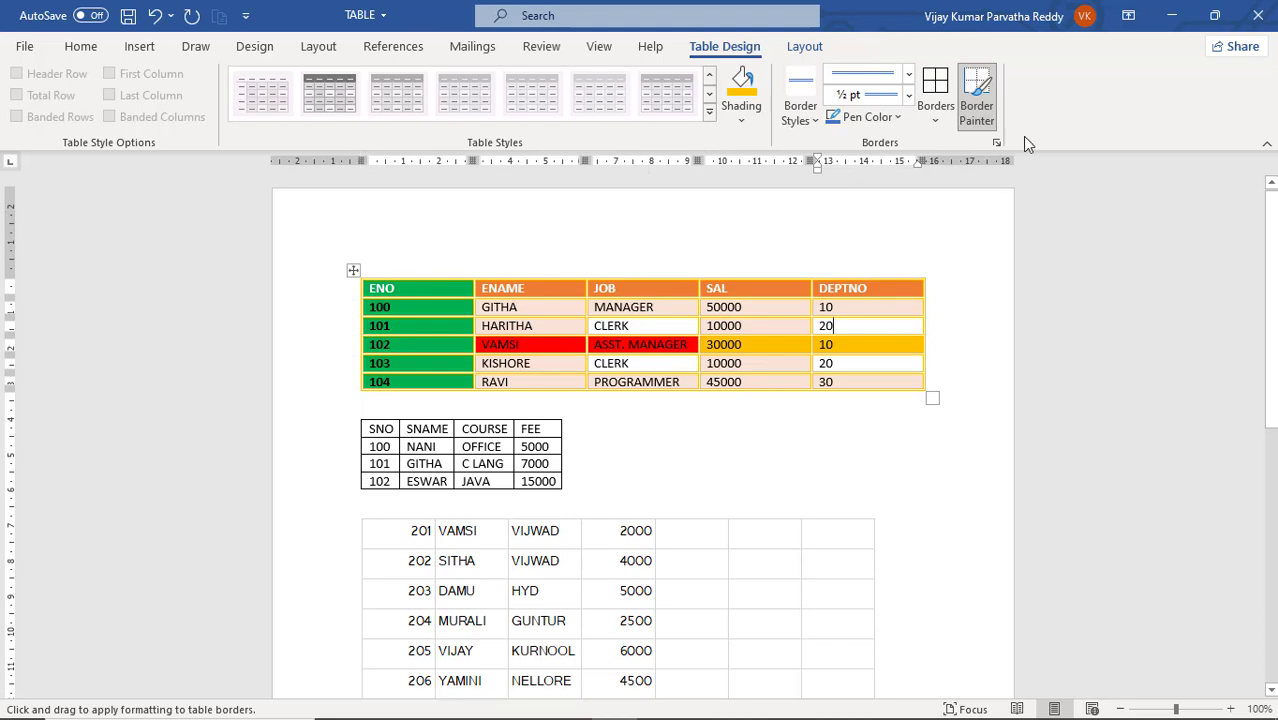
{"action": "left_click", "coordinate": [976, 112]}
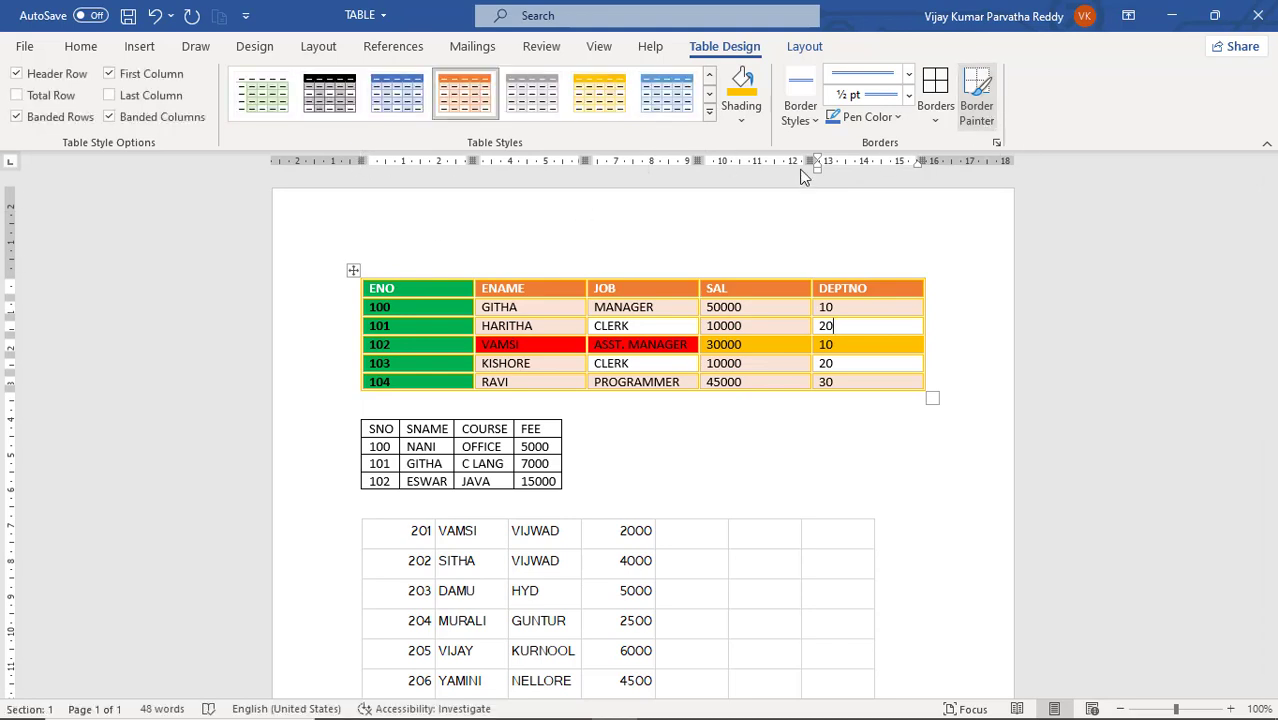
{"action": "left_click", "coordinate": [353, 272]}
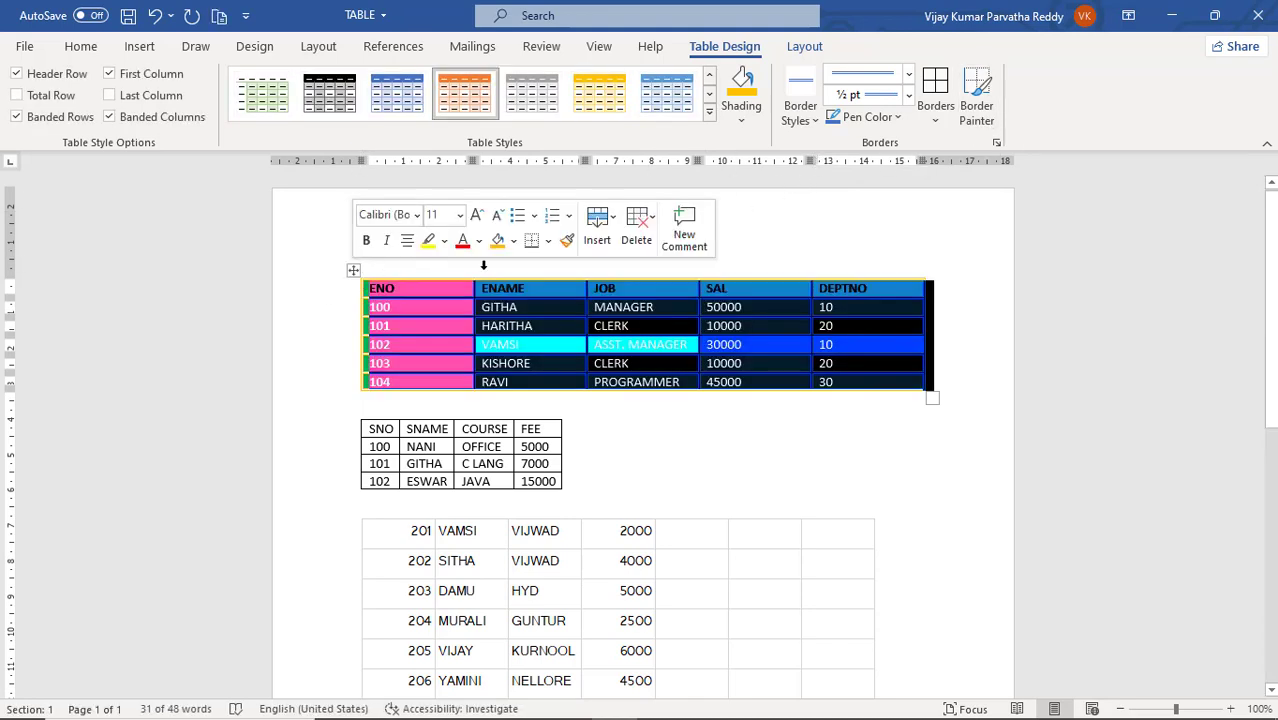
{"action": "left_click", "coordinate": [935, 122]}
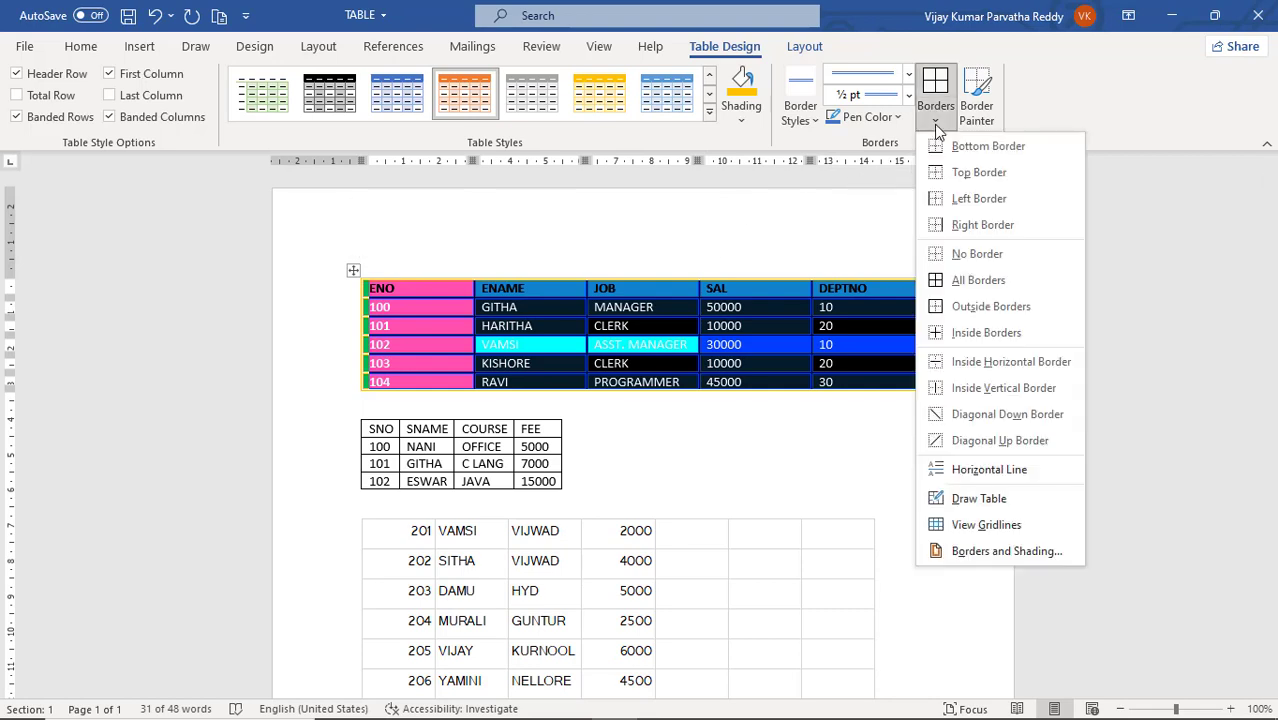
{"action": "left_click", "coordinate": [945, 283]}
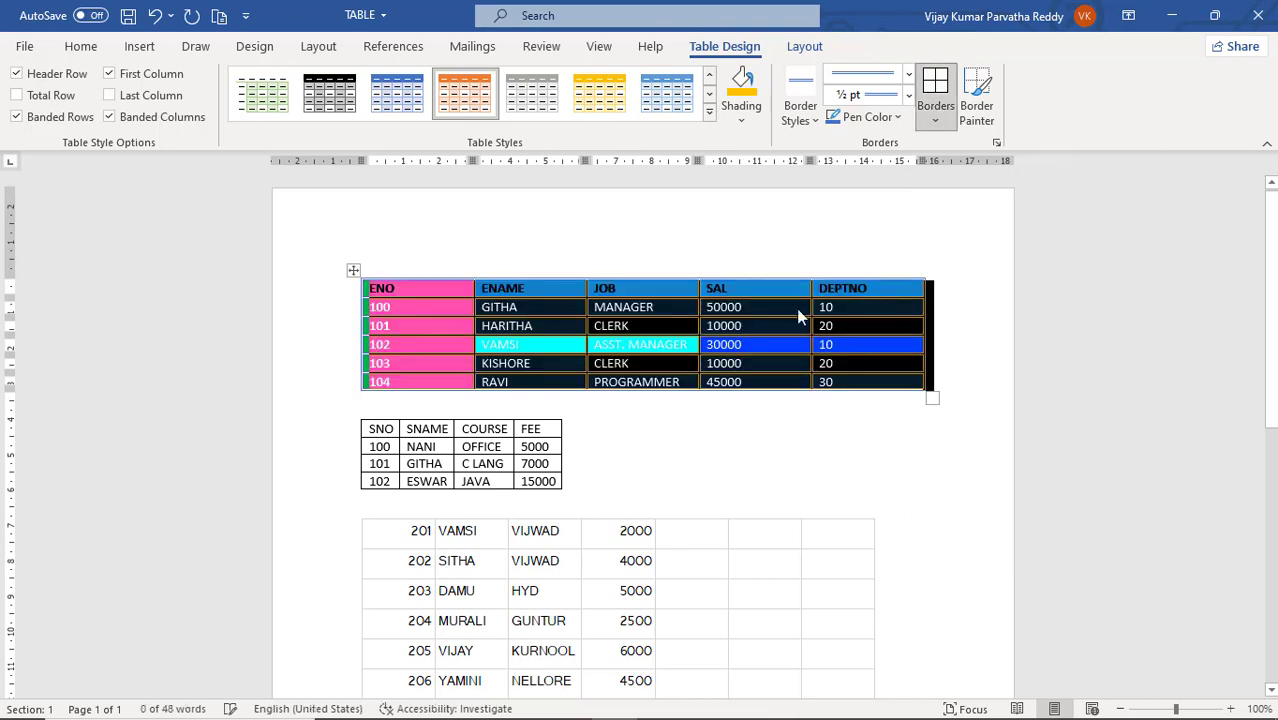
Step: Clear every border from the whole employee table with No Border
{"action": "left_click", "coordinate": [766, 309]}
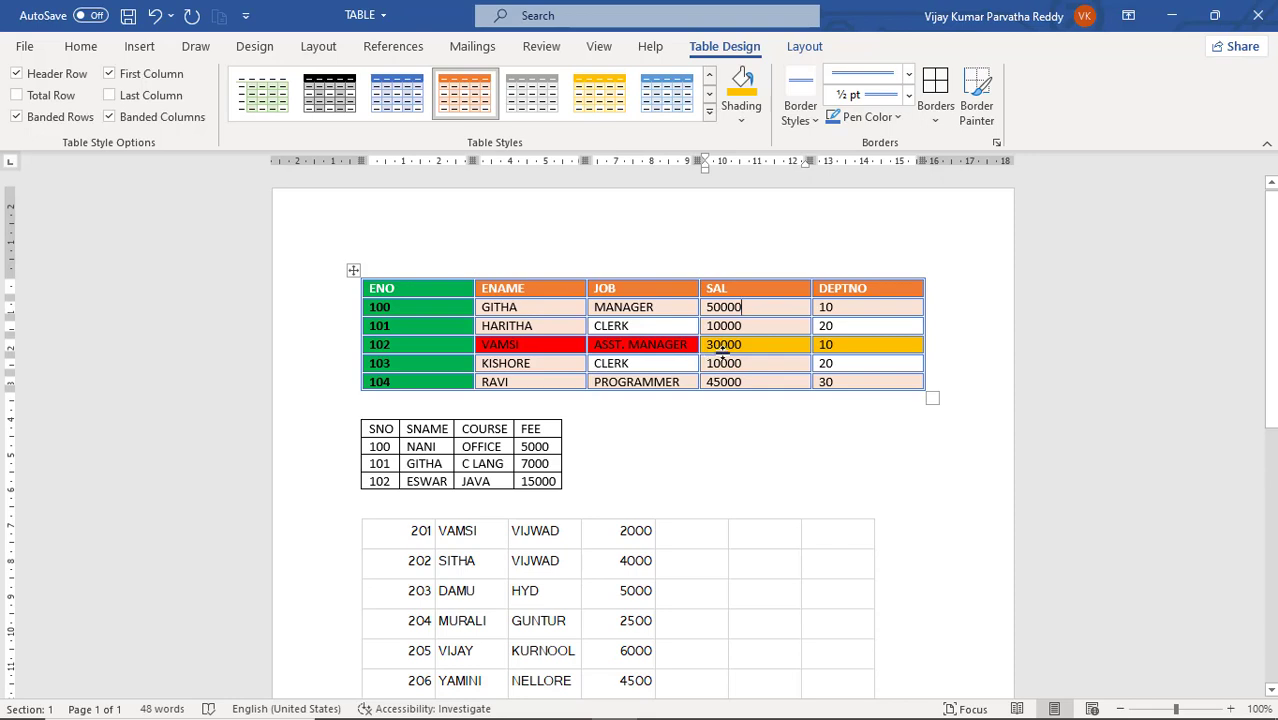
{"action": "left_click", "coordinate": [353, 272]}
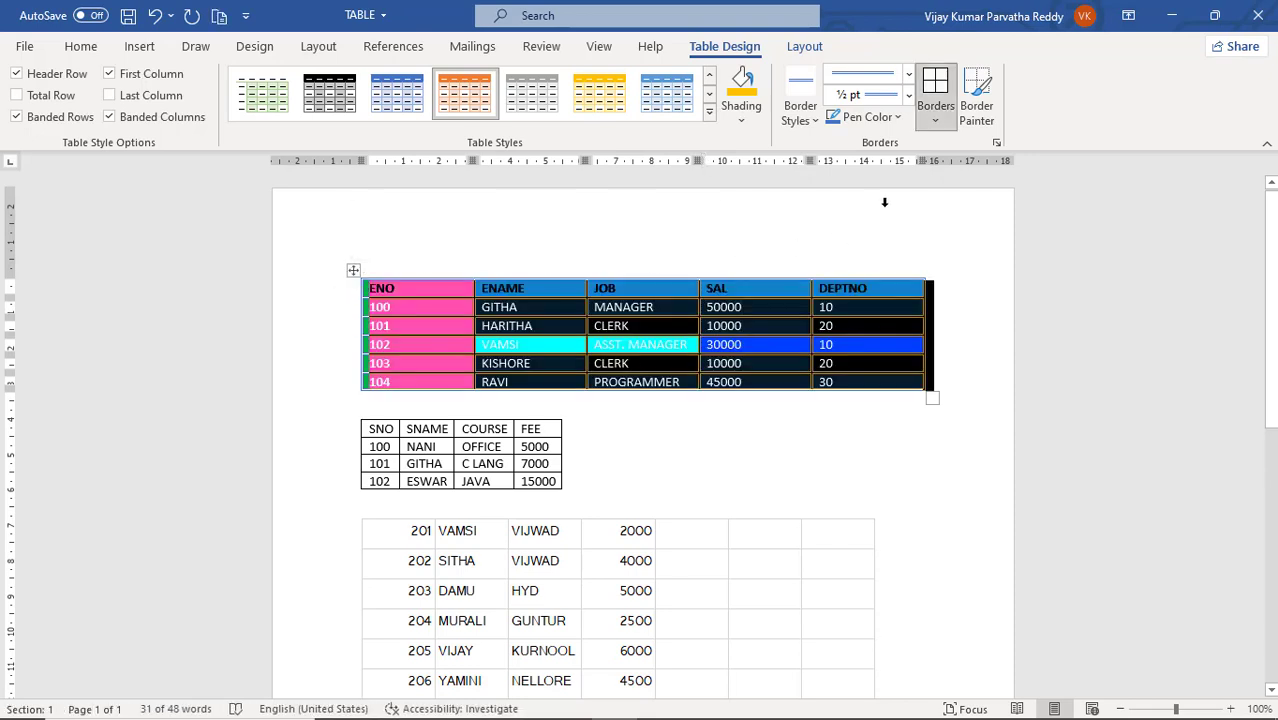
{"action": "left_click", "coordinate": [936, 120]}
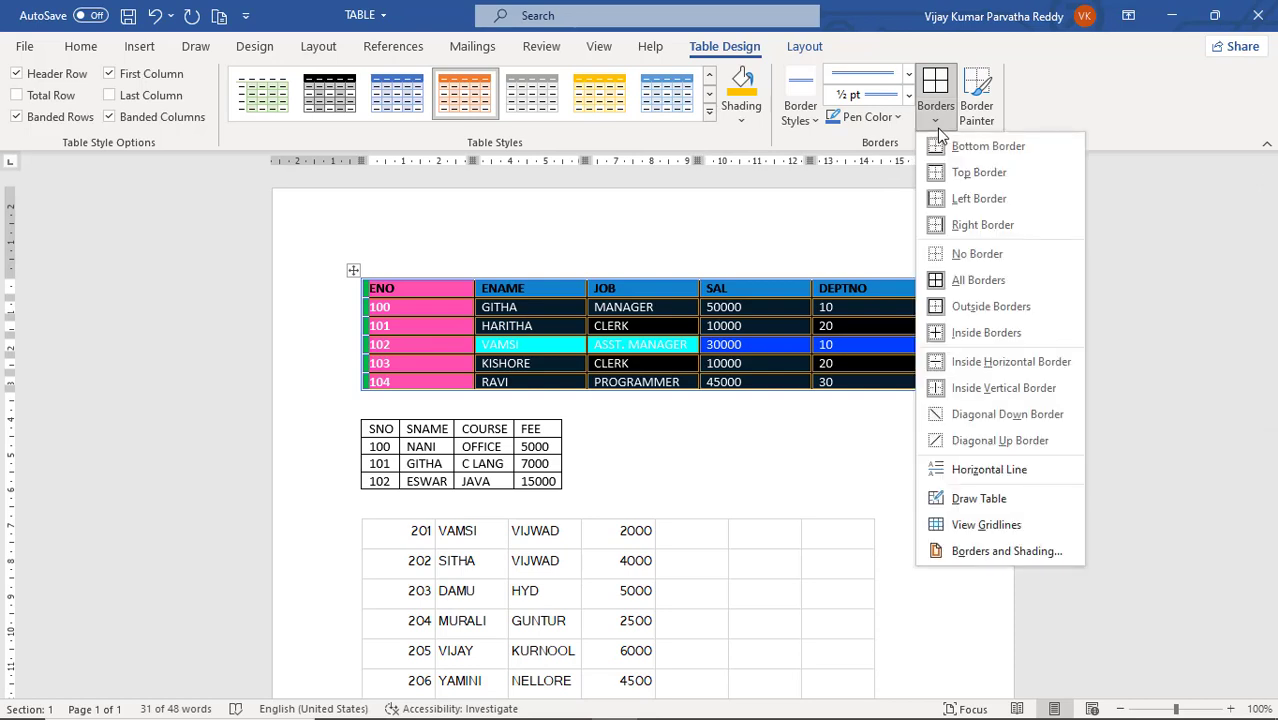
{"action": "left_click", "coordinate": [953, 262]}
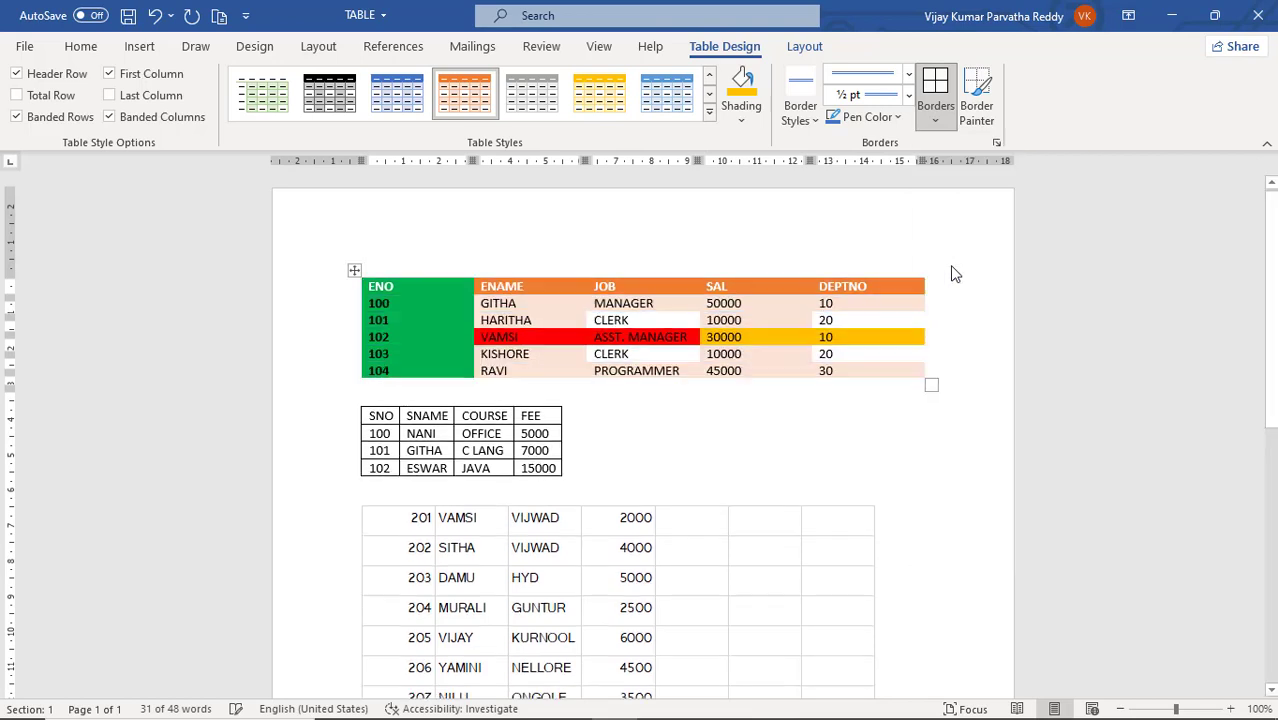
{"action": "left_click", "coordinate": [879, 317]}
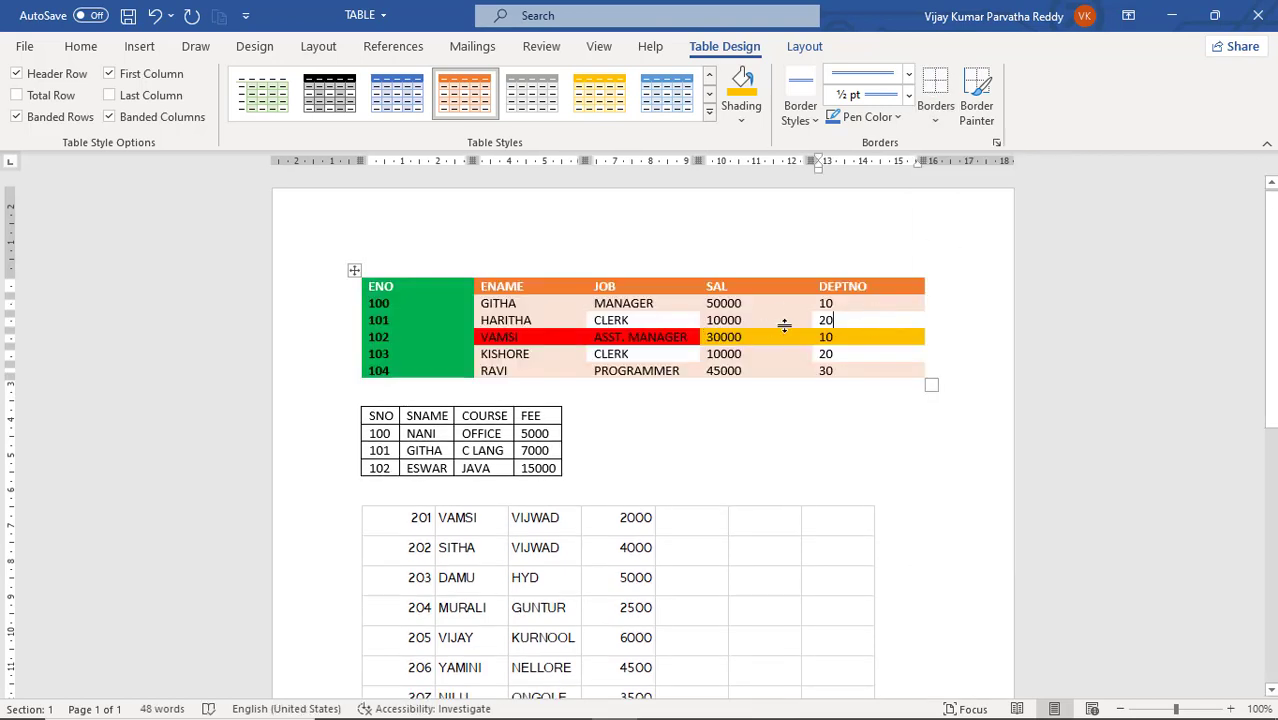
Step: Apply Outside Borders to the whole employee table with the current blue double-line pen
{"action": "left_click", "coordinate": [355, 271]}
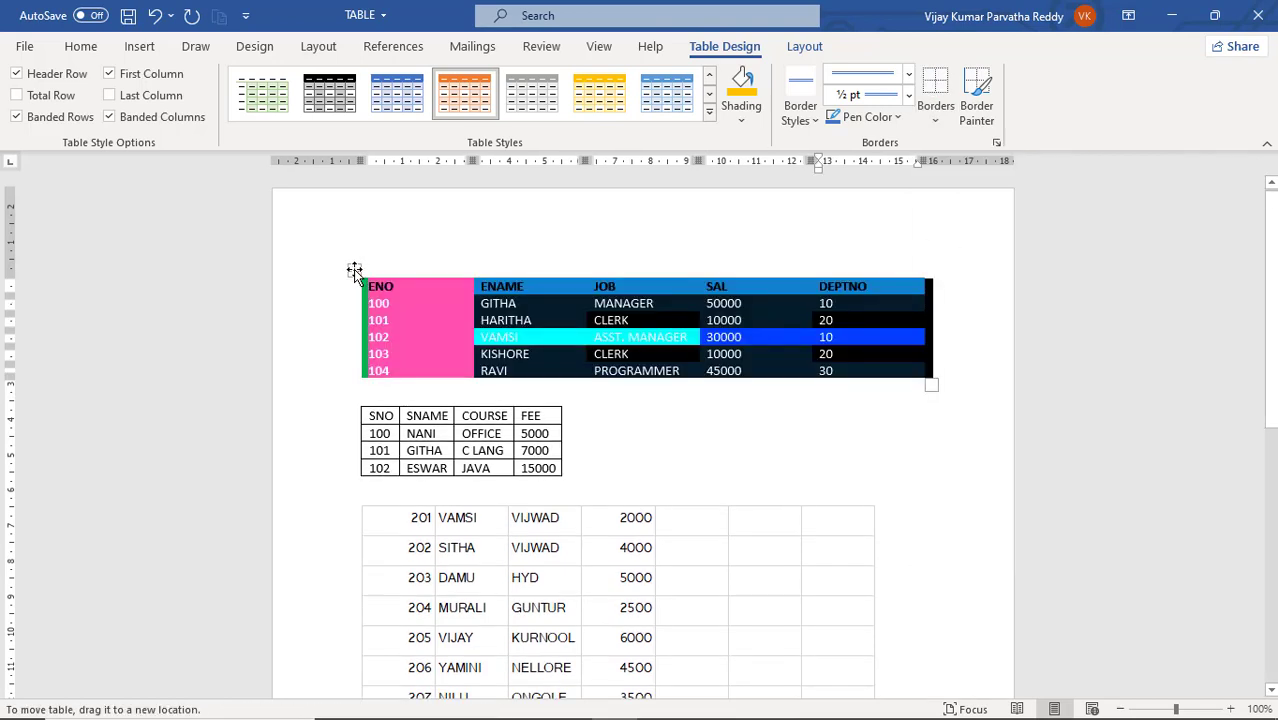
{"action": "left_click", "coordinate": [934, 115]}
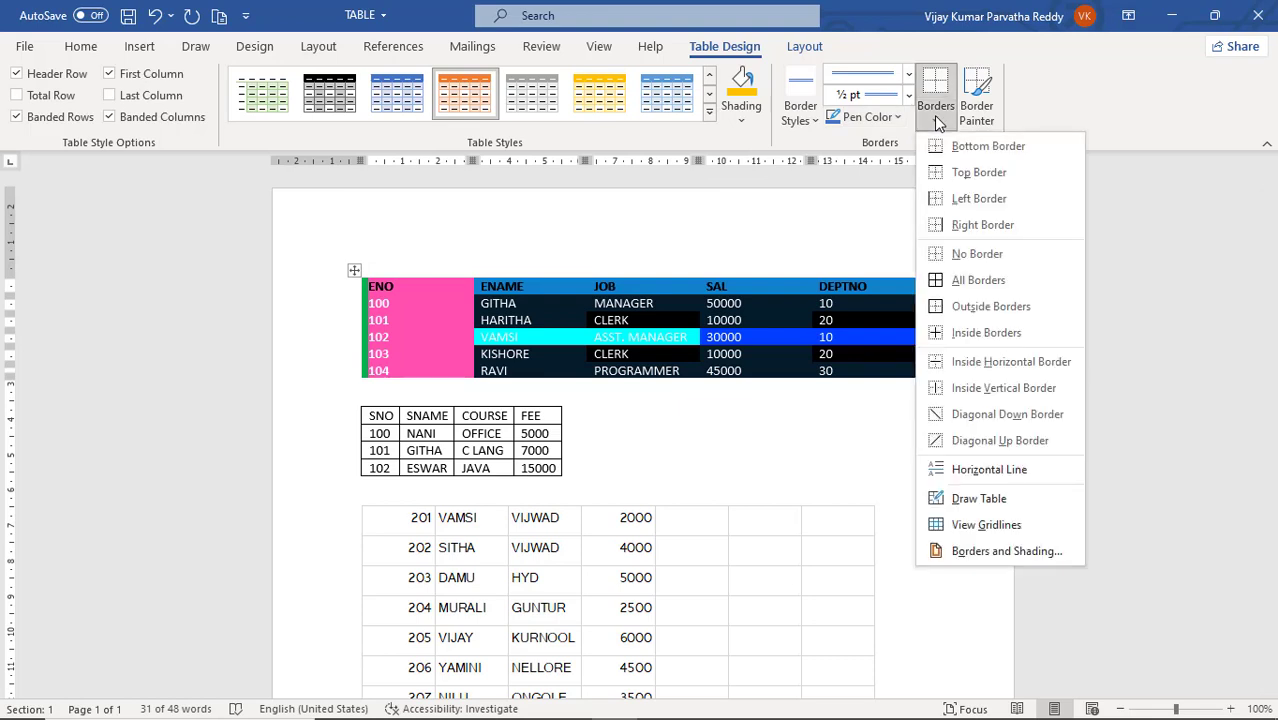
{"action": "left_click", "coordinate": [973, 316]}
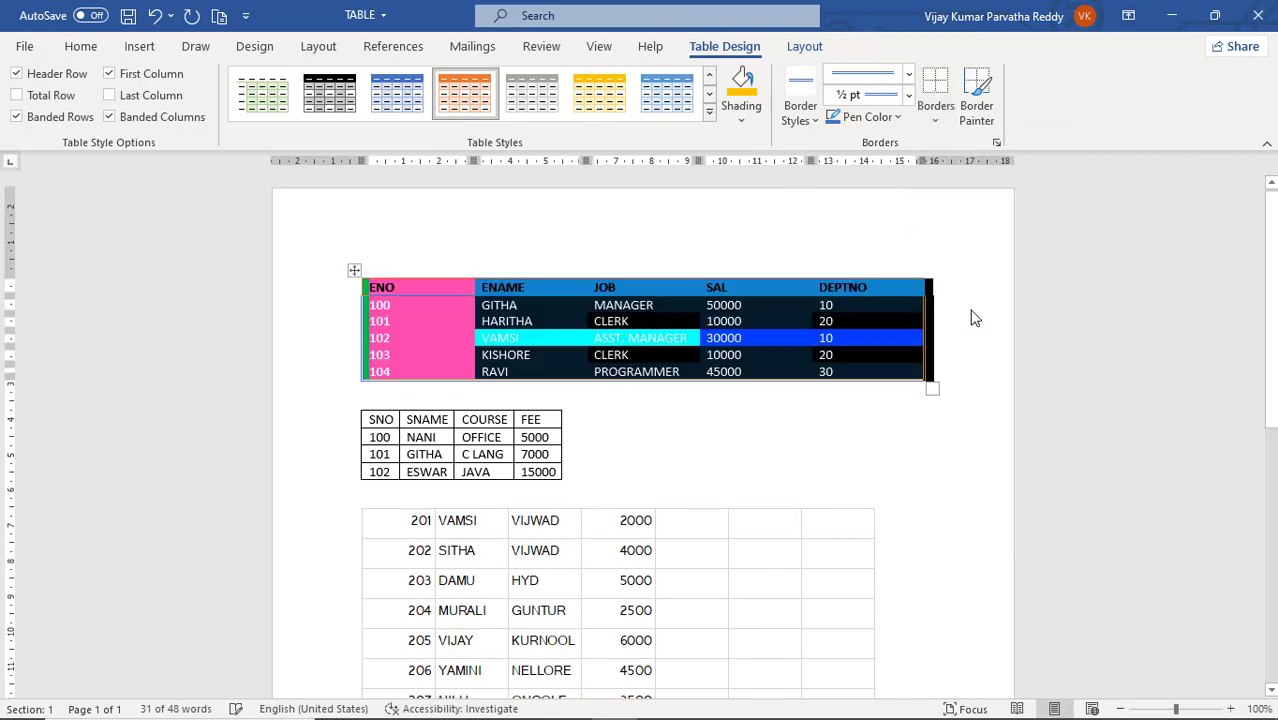
{"action": "left_click", "coordinate": [921, 339]}
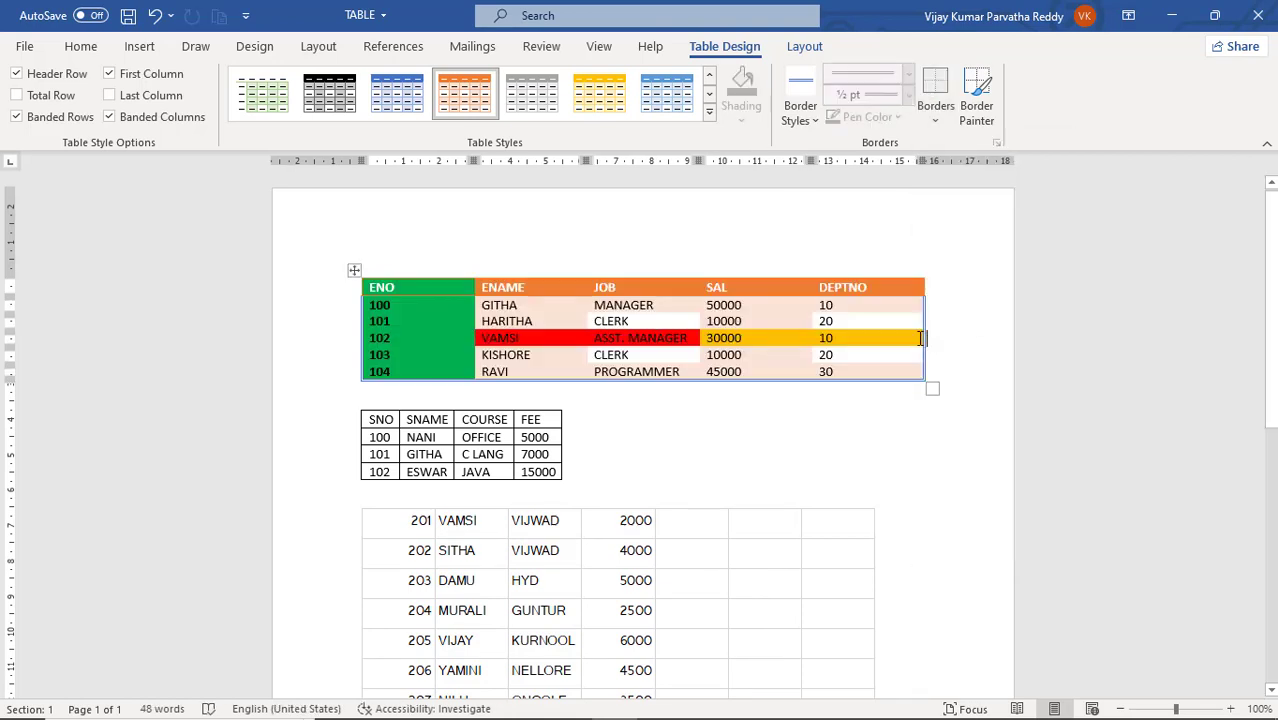
Step: Apply Inside Borders to the whole employee table with the current blue double-line pen
{"action": "left_click", "coordinate": [354, 271]}
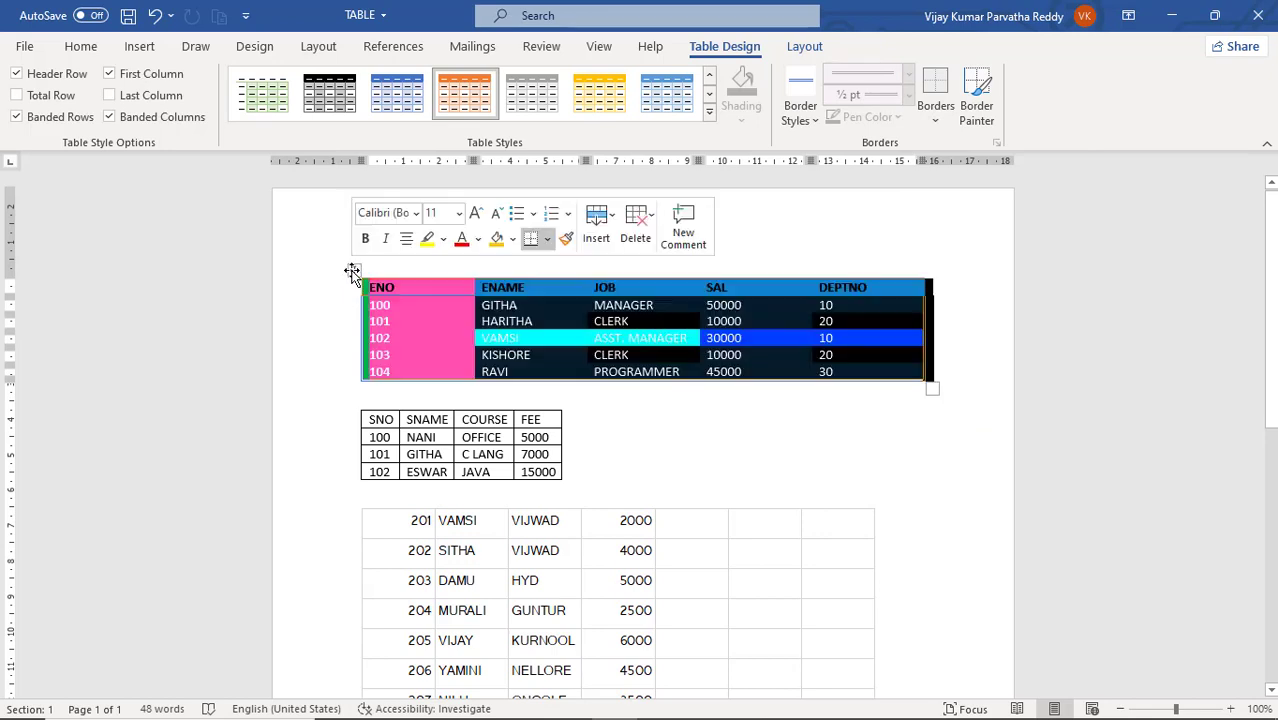
{"action": "left_click", "coordinate": [935, 121]}
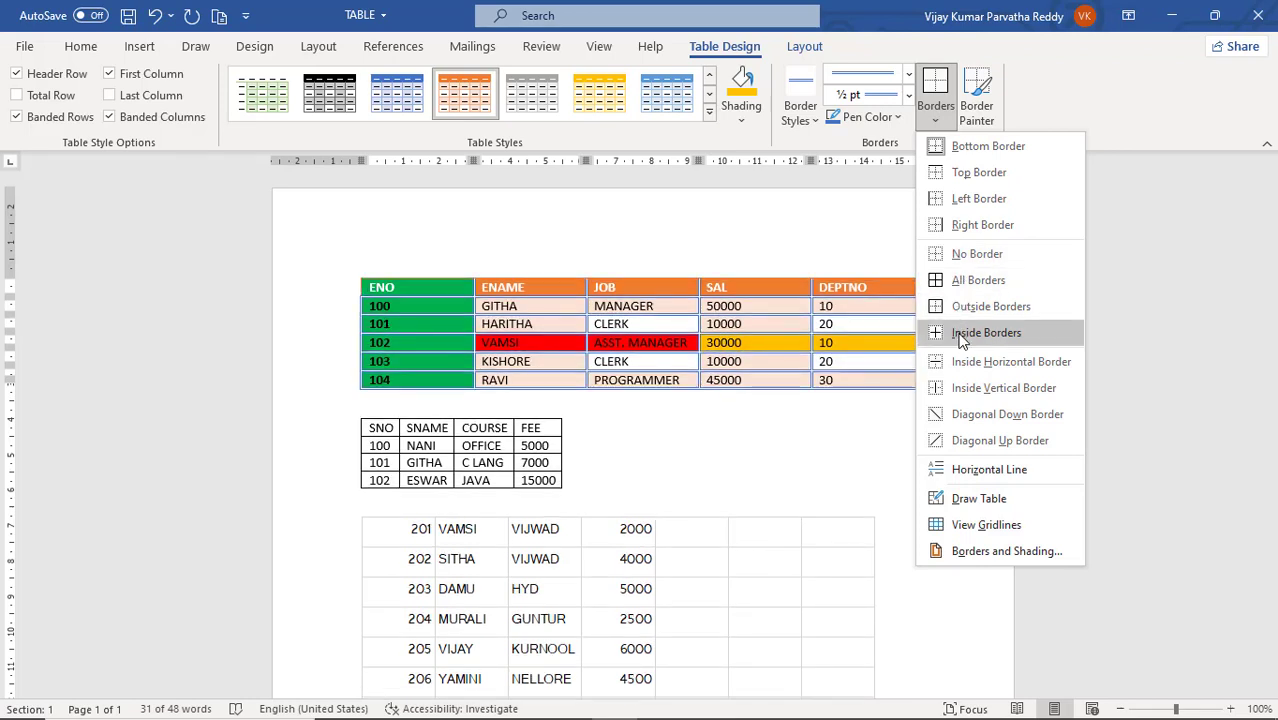
{"action": "left_click", "coordinate": [962, 336]}
{"action": "left_click", "coordinate": [868, 328]}
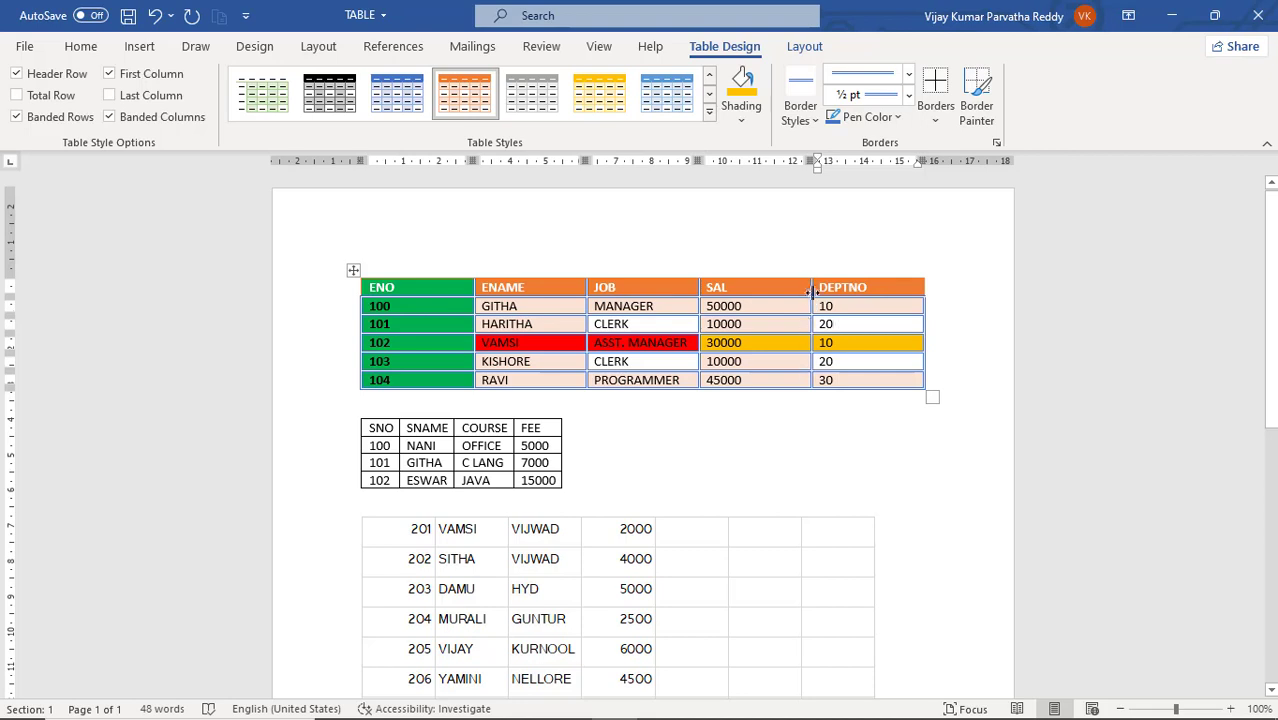
Step: Toggle the Top Border of the DEPTNO cell in row 101 off and on several times
{"action": "left_click", "coordinate": [938, 117]}
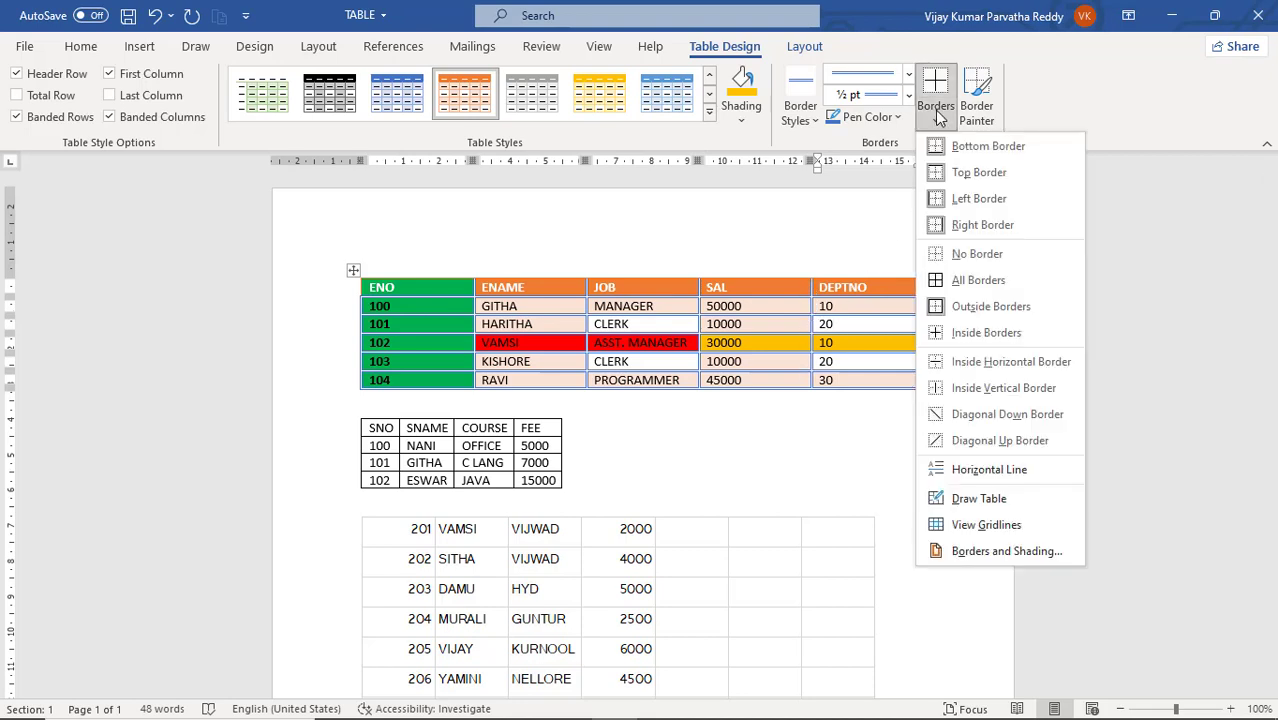
{"action": "left_click", "coordinate": [951, 174]}
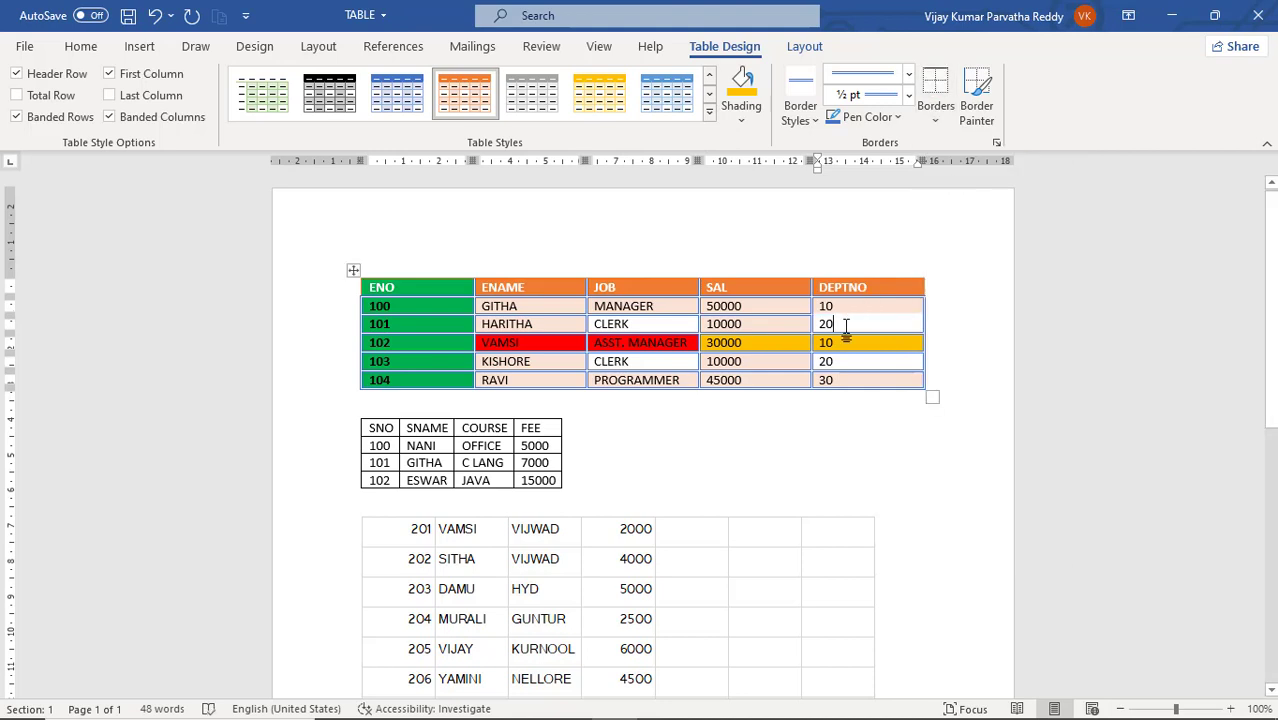
{"action": "left_click", "coordinate": [937, 122]}
{"action": "left_click", "coordinate": [935, 90]}
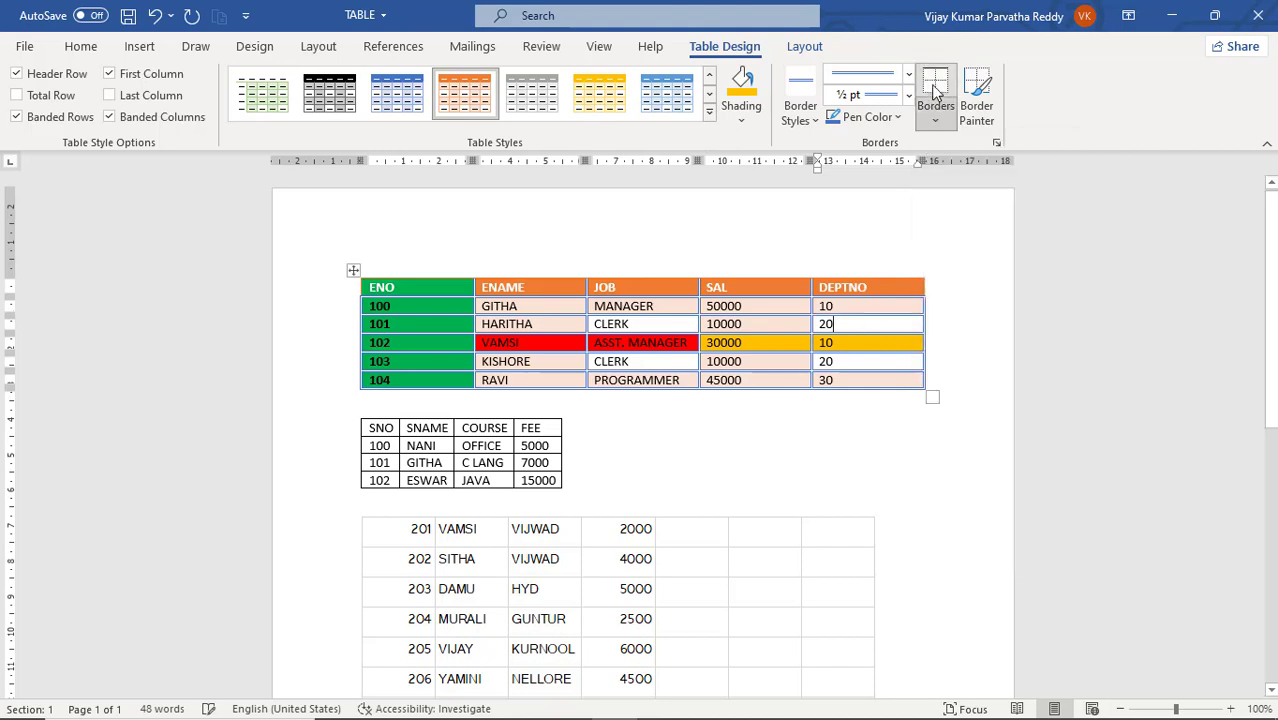
{"action": "left_click", "coordinate": [936, 93]}
{"action": "left_click", "coordinate": [936, 93]}
{"action": "left_click", "coordinate": [936, 93]}
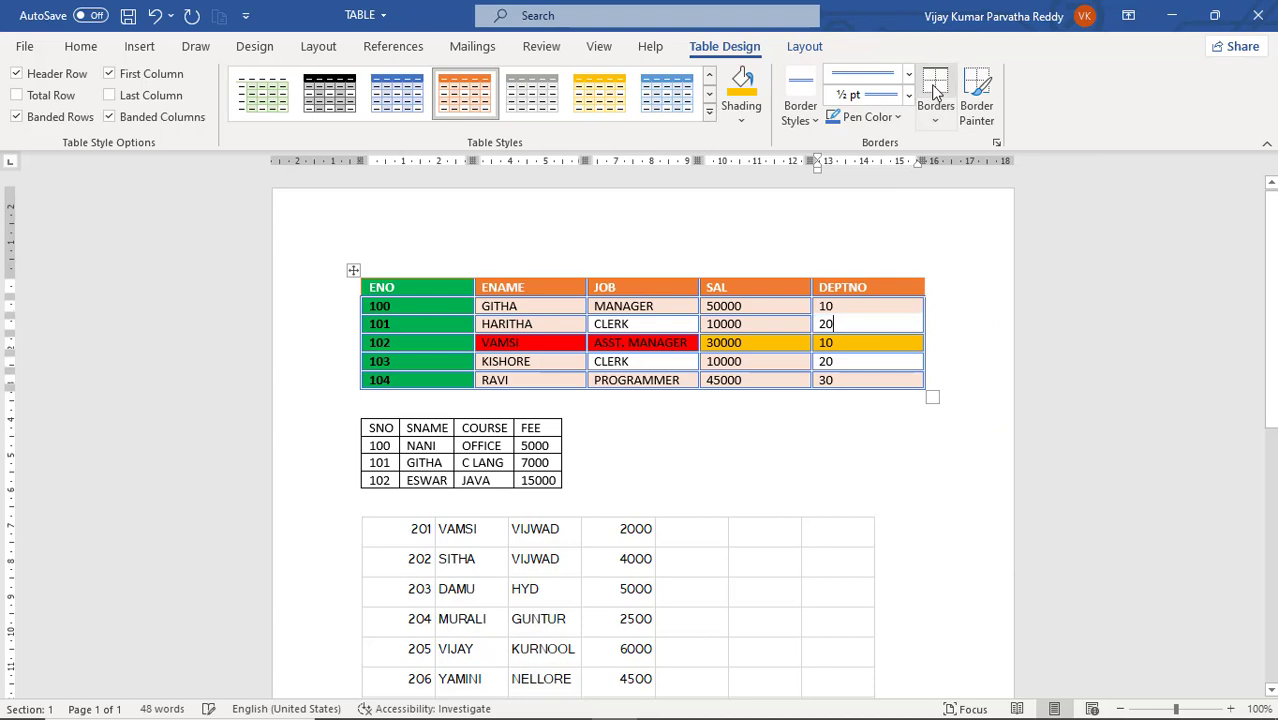
{"action": "left_click", "coordinate": [936, 93]}
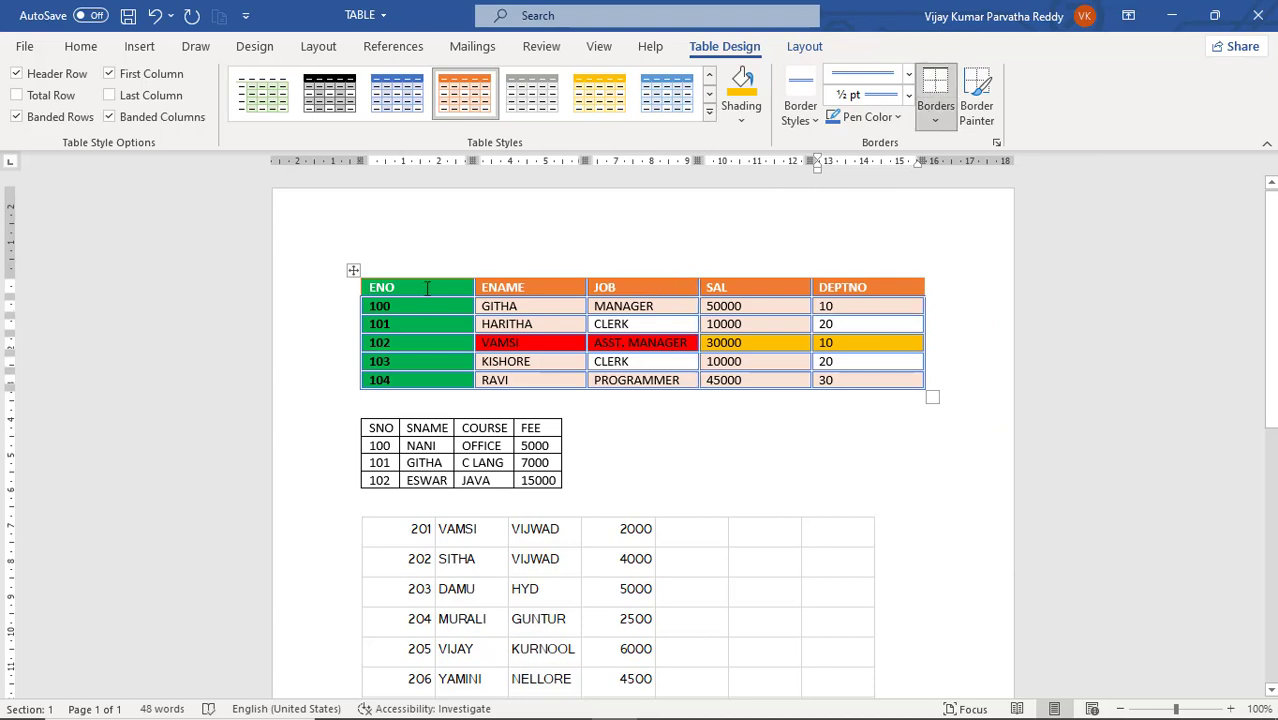
Step: Apply Top Border to the employee table's header row and Right Border to its DEPTNO header cell
{"action": "left_click", "coordinate": [352, 293]}
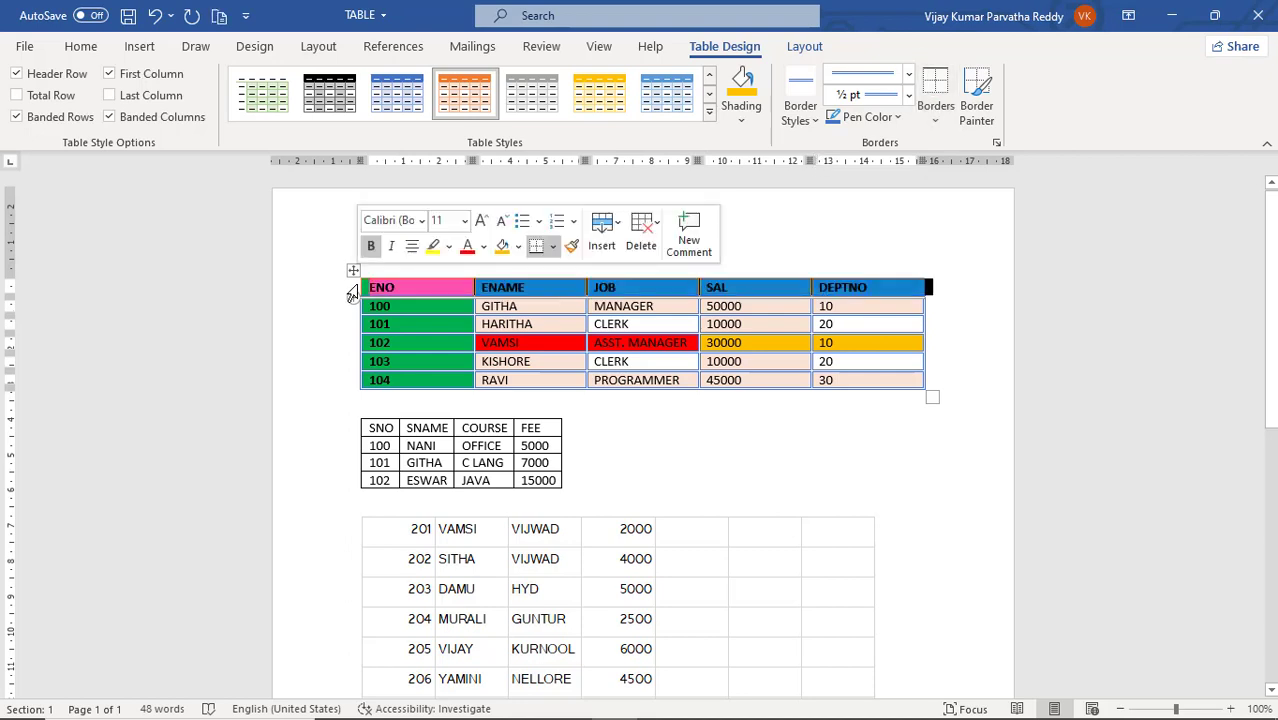
{"action": "left_click", "coordinate": [936, 93]}
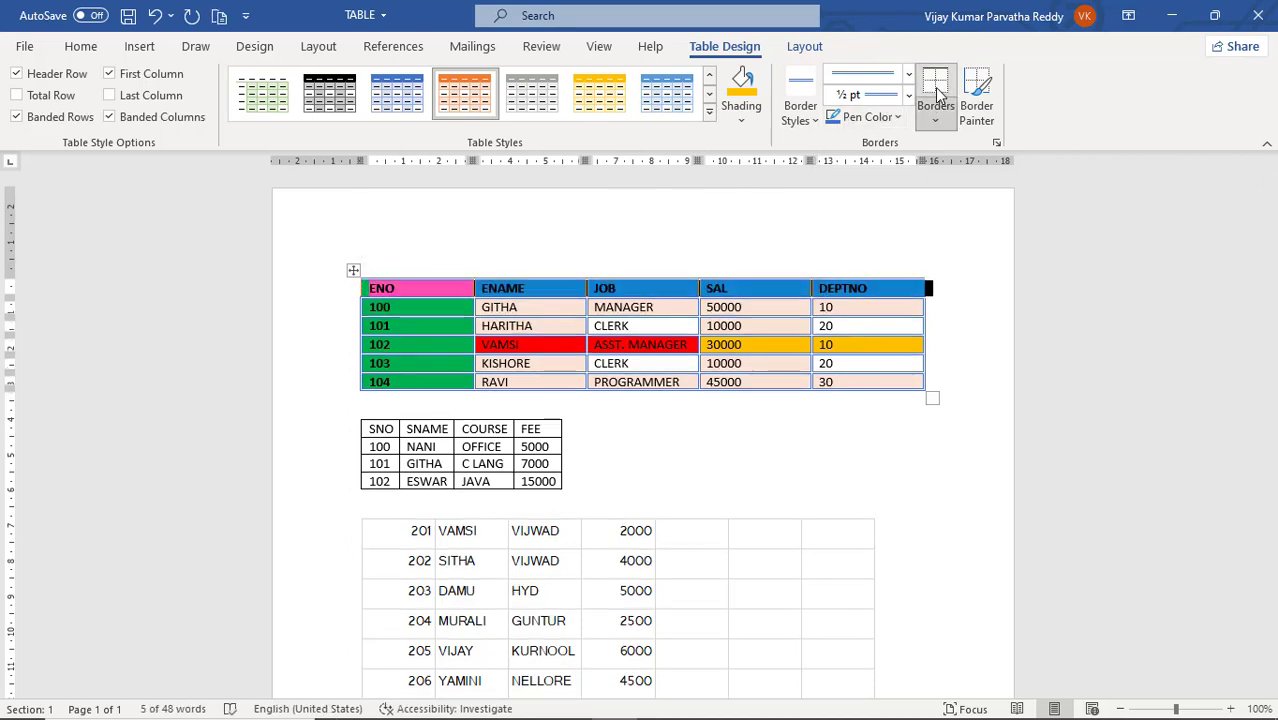
{"action": "left_click", "coordinate": [937, 93]}
{"action": "left_click", "coordinate": [870, 313]}
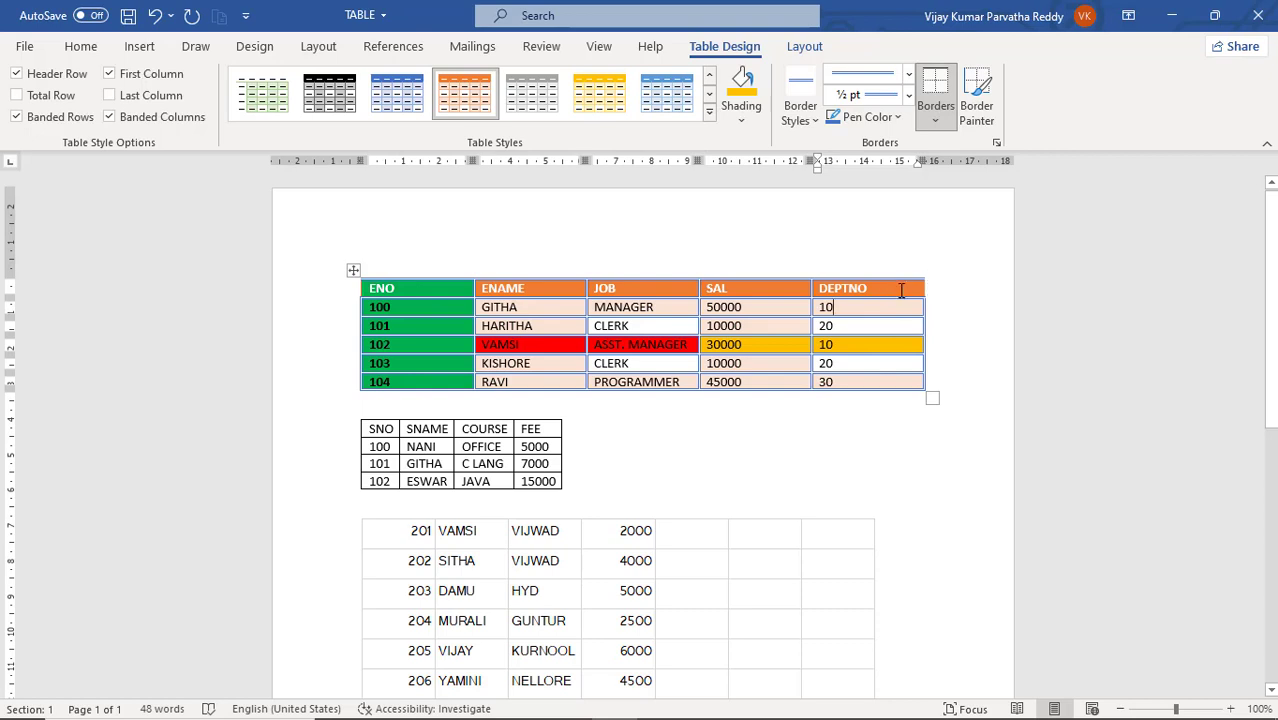
{"action": "left_click", "coordinate": [938, 125]}
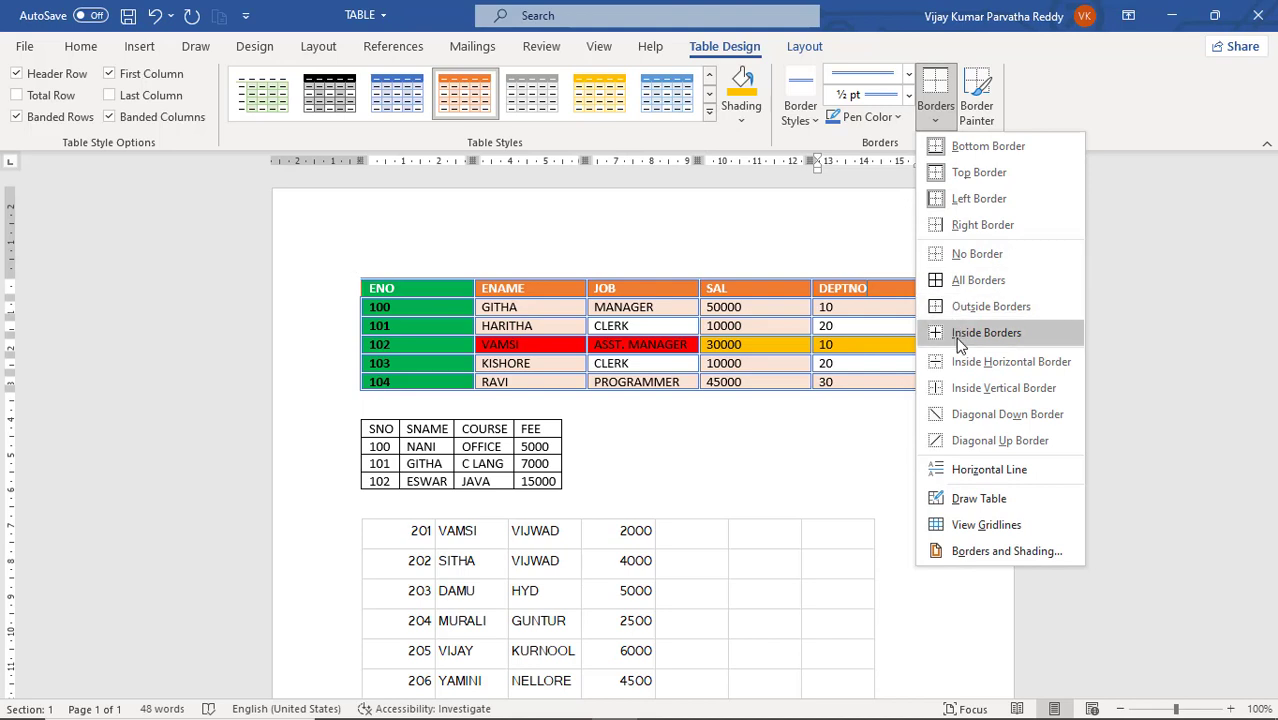
{"action": "left_click", "coordinate": [950, 225]}
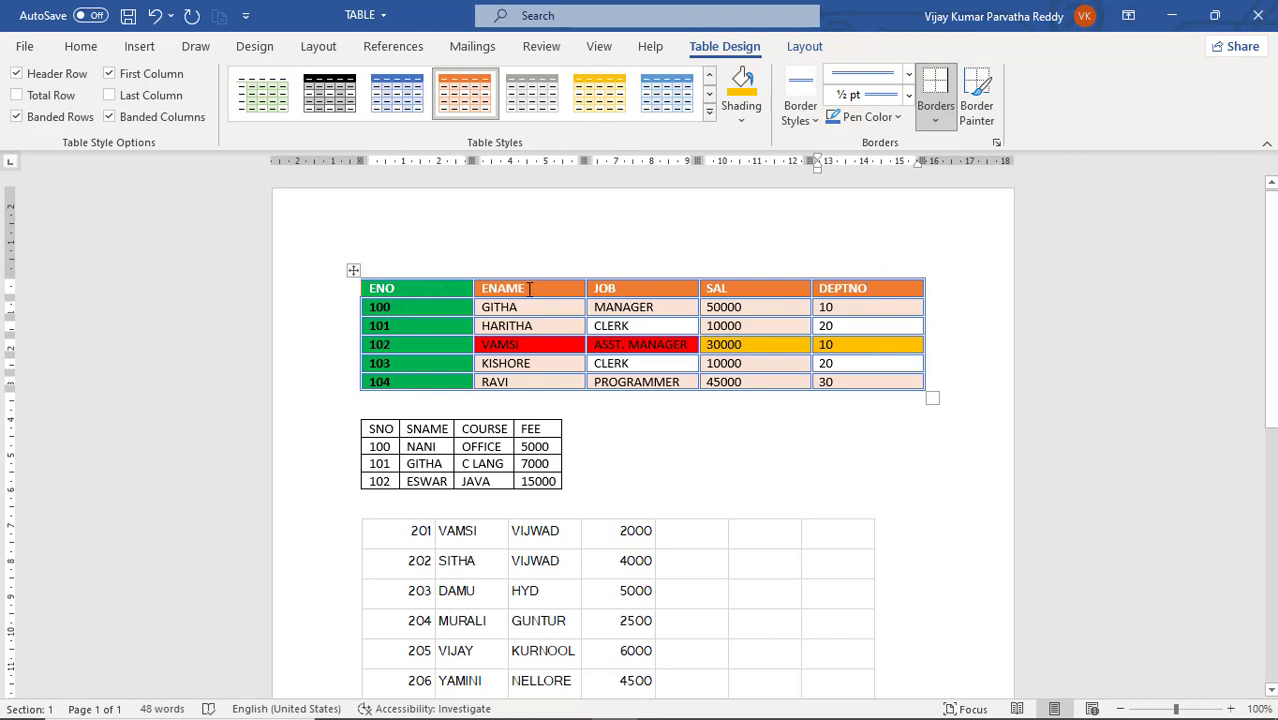
{"action": "left_click", "coordinate": [338, 307]}
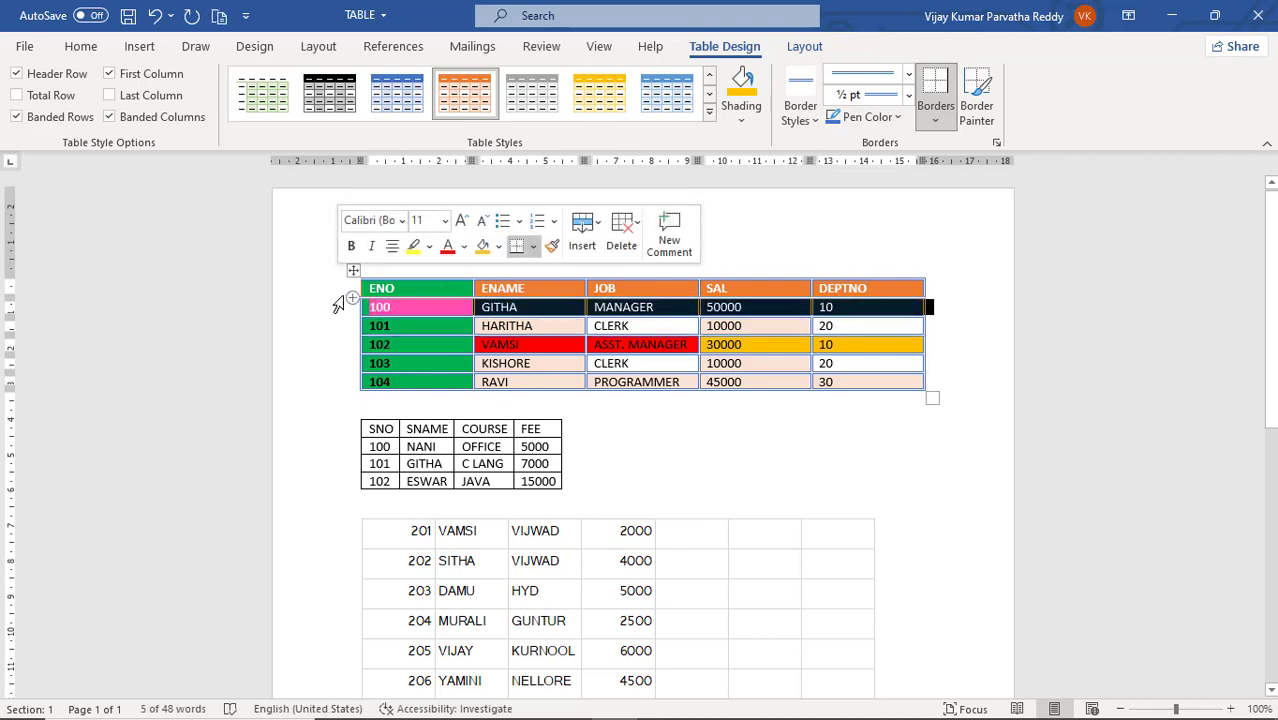
{"action": "left_click", "coordinate": [674, 321]}
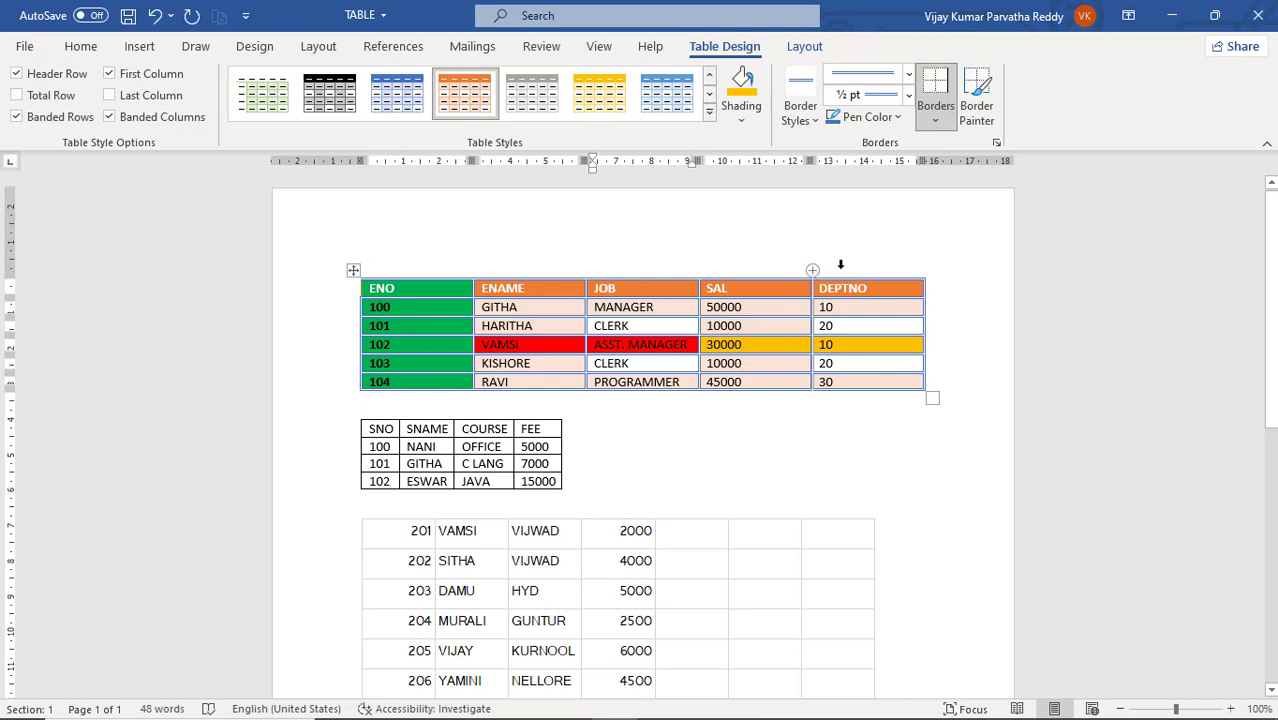
Step: Review the table's Borders and Shading dialog, accept its current settings, and switch Border Painter on and off
{"action": "left_click", "coordinate": [982, 118]}
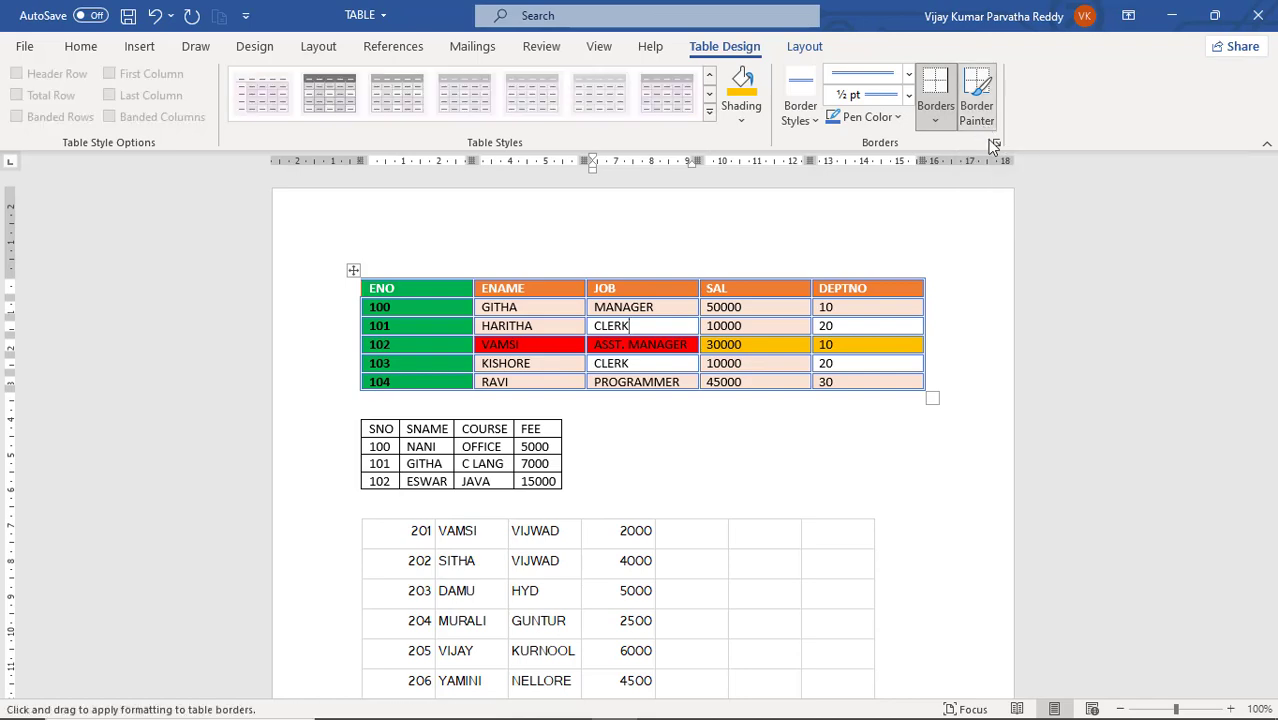
{"action": "left_click", "coordinate": [996, 144]}
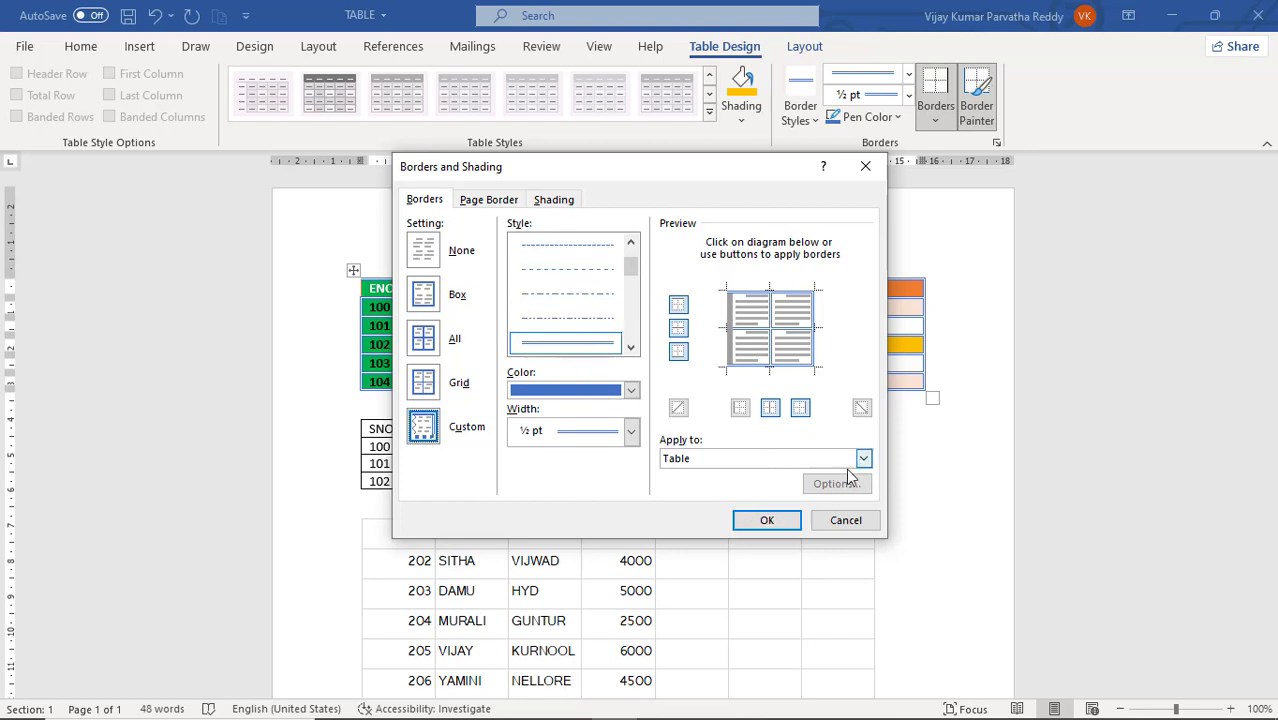
{"action": "left_click", "coordinate": [772, 522]}
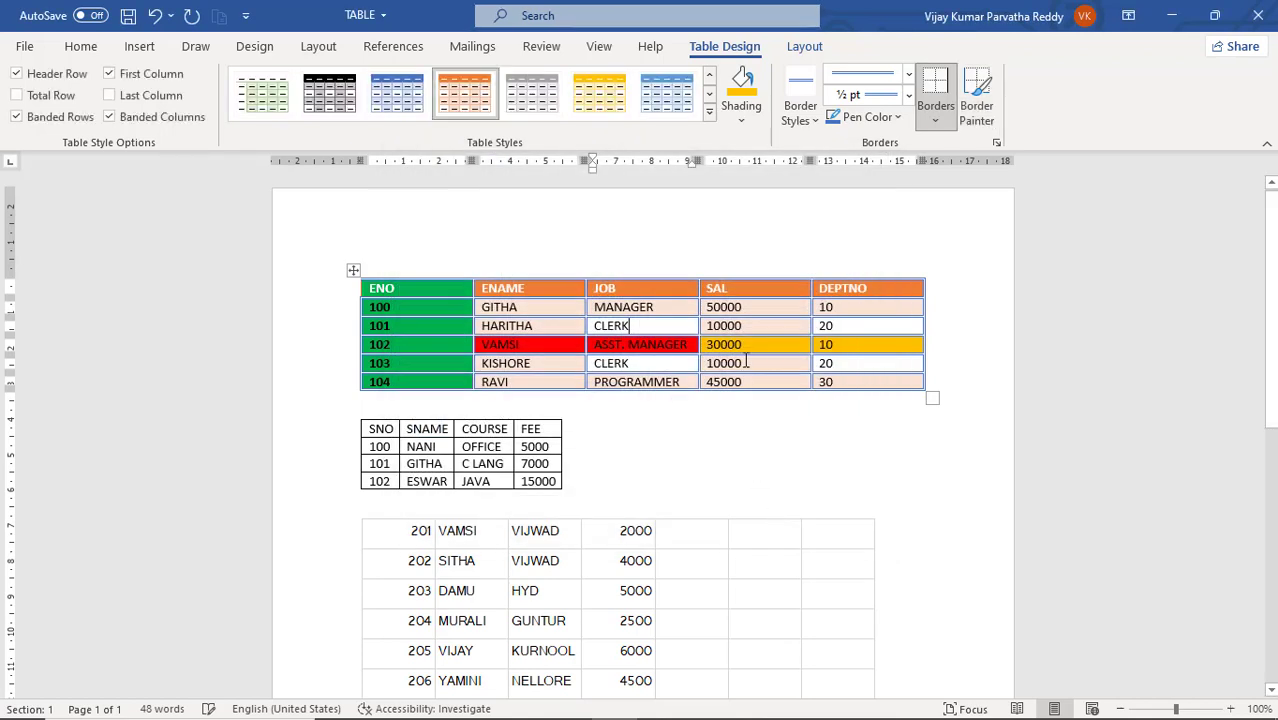
{"action": "left_click", "coordinate": [985, 112]}
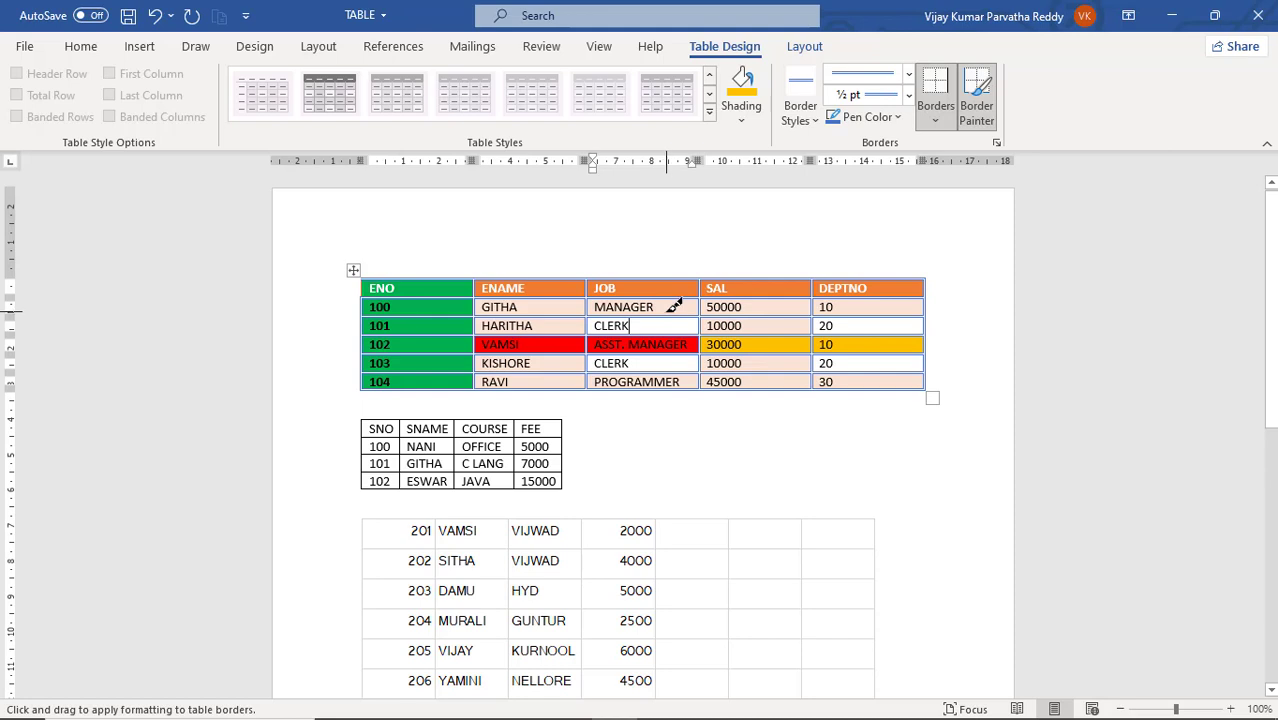
{"action": "left_click", "coordinate": [976, 106]}
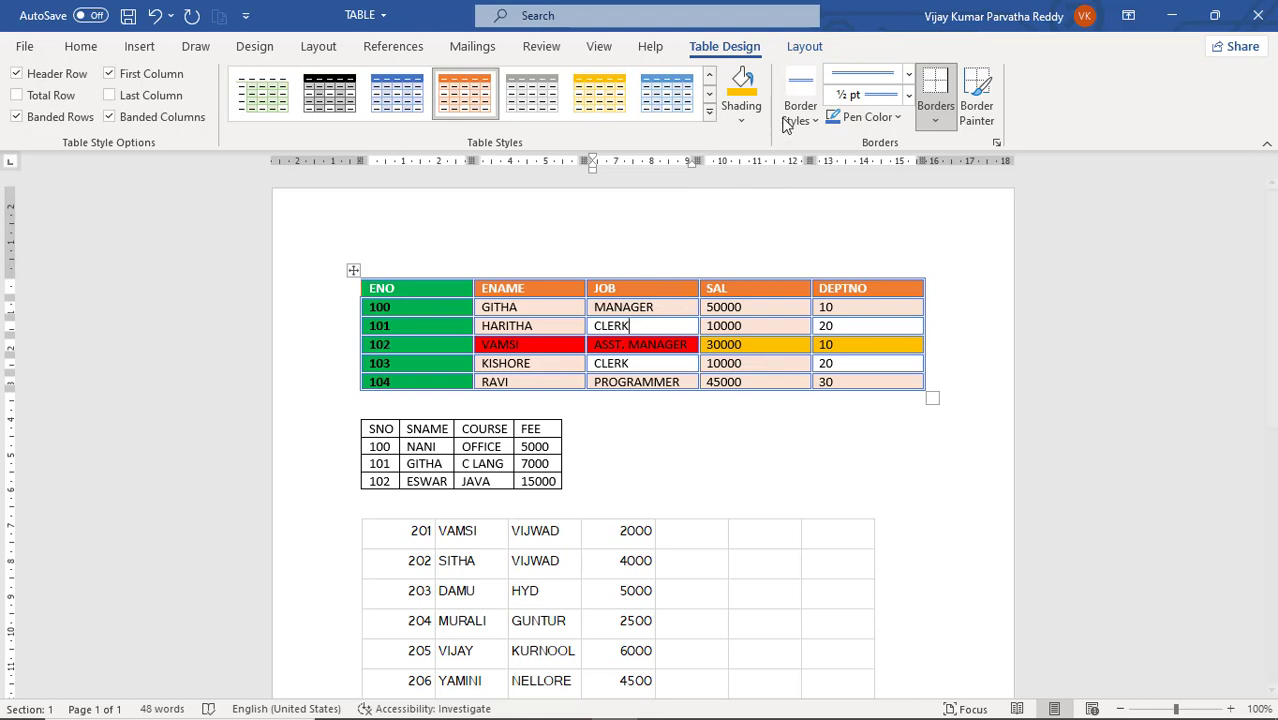
Step: Select row 101 of the employee table with the Select Row command
{"action": "left_click", "coordinate": [806, 50]}
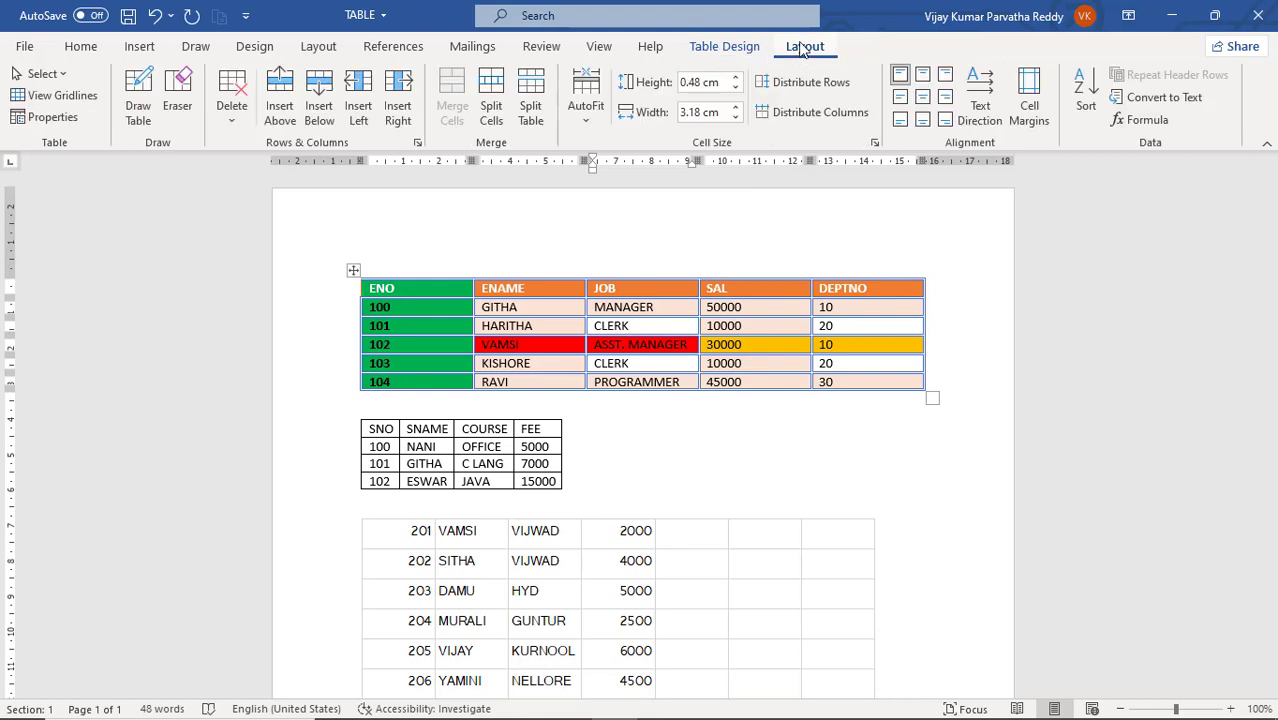
{"action": "left_click", "coordinate": [42, 74]}
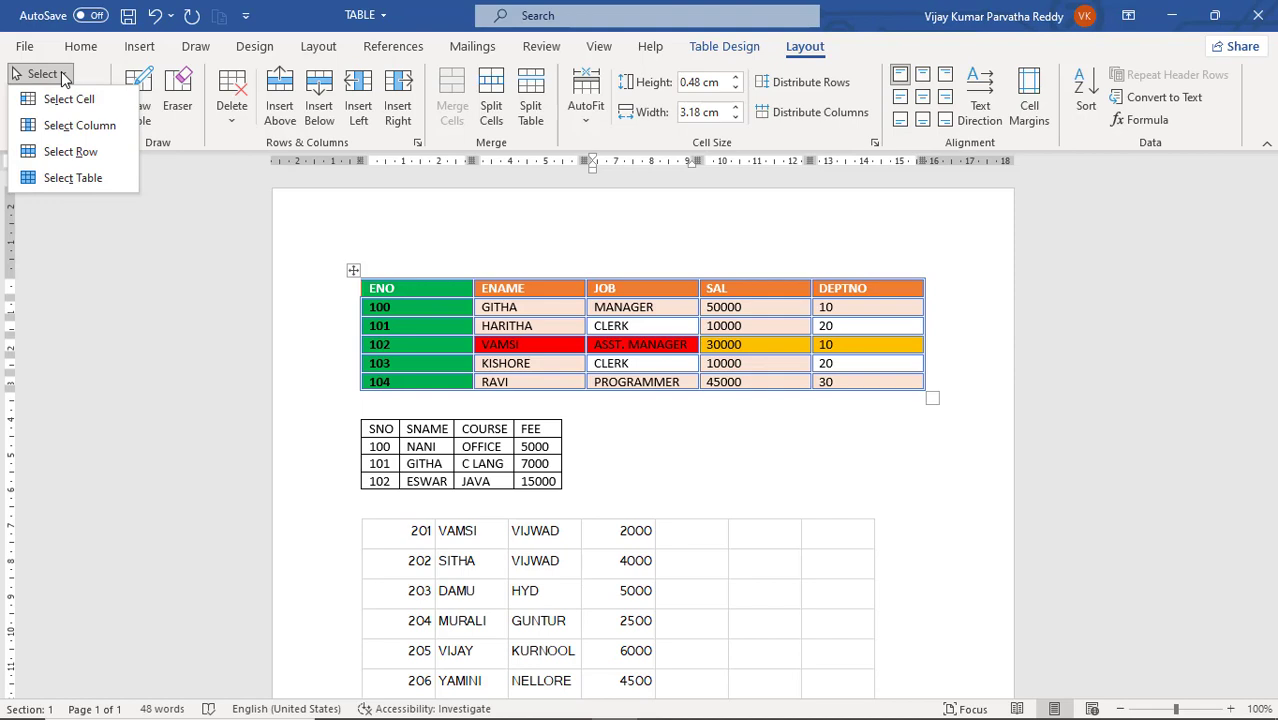
{"action": "left_click", "coordinate": [68, 156]}
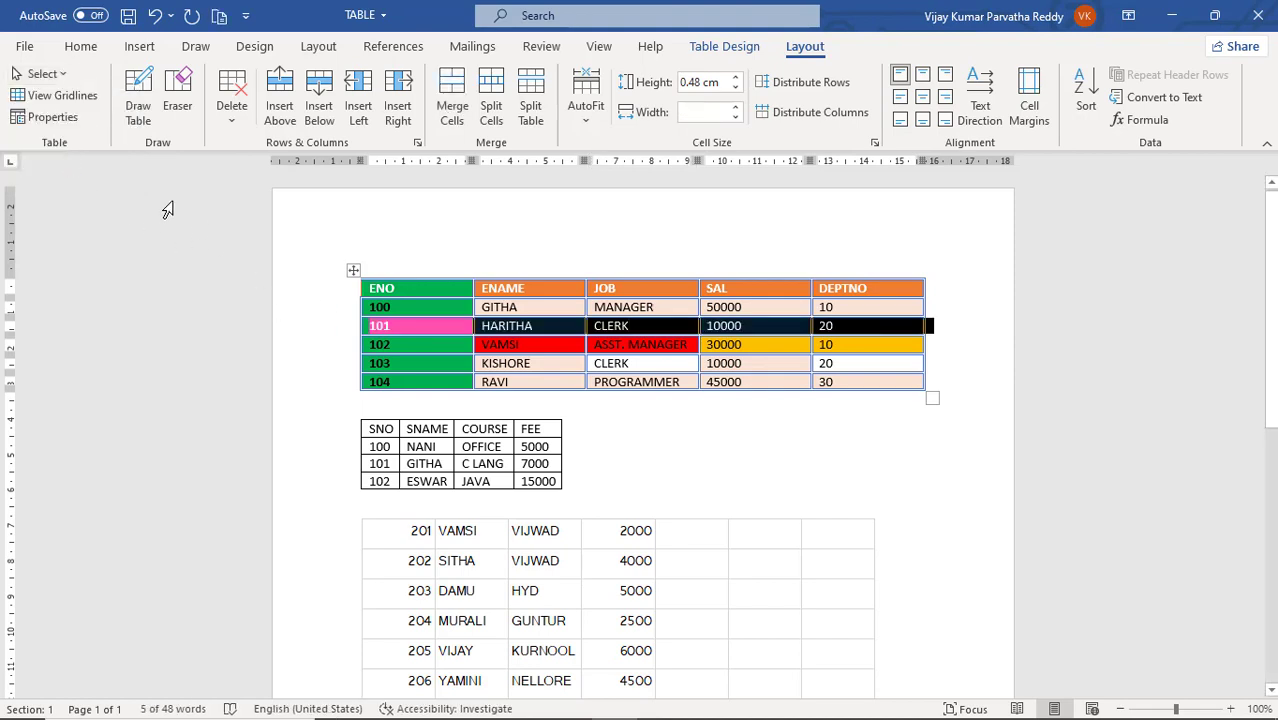
Step: Select rows 102 and 103 of the employee table in turn, and insert a blank row between rows 103 and 104
{"action": "left_click", "coordinate": [345, 350]}
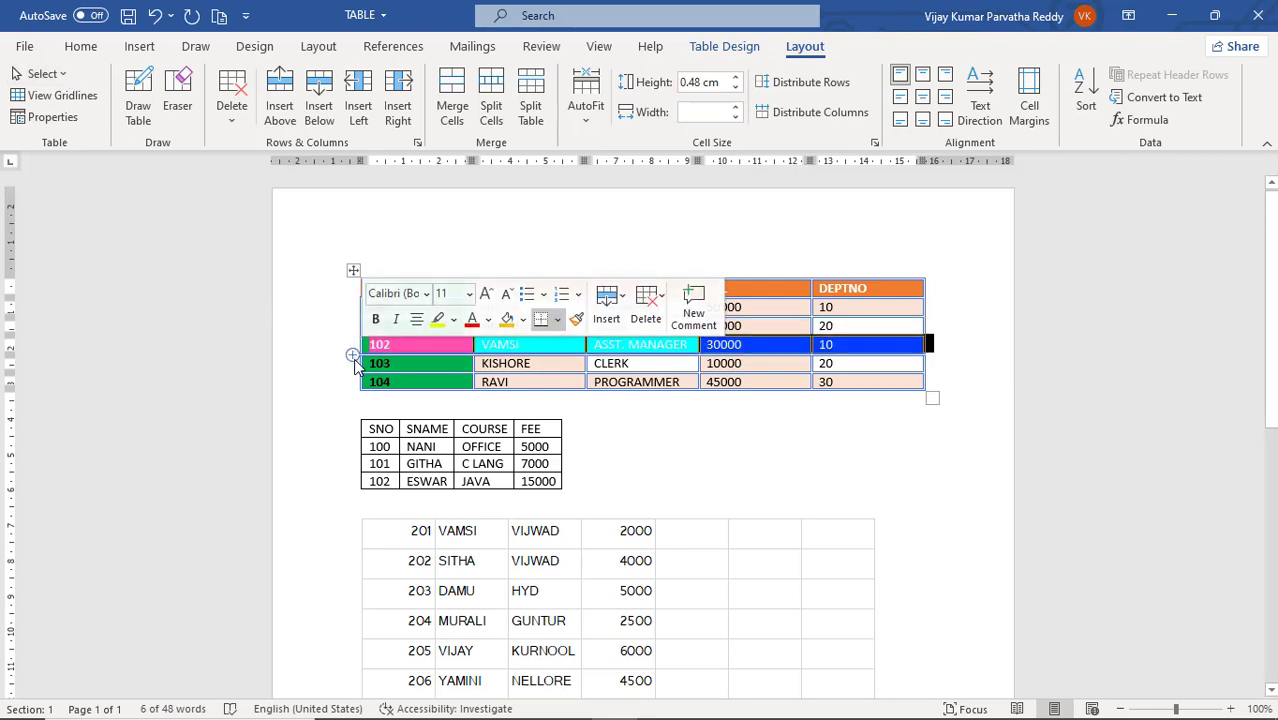
{"action": "left_click", "coordinate": [347, 368]}
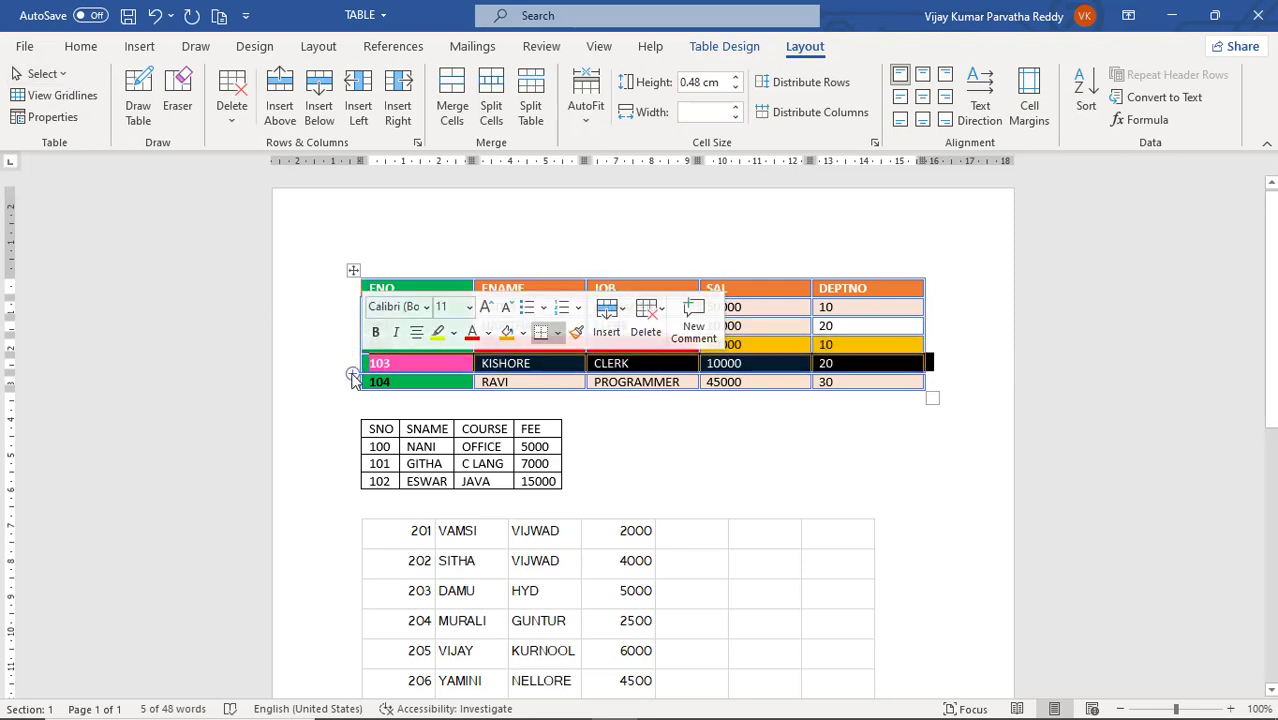
{"action": "left_click", "coordinate": [352, 374]}
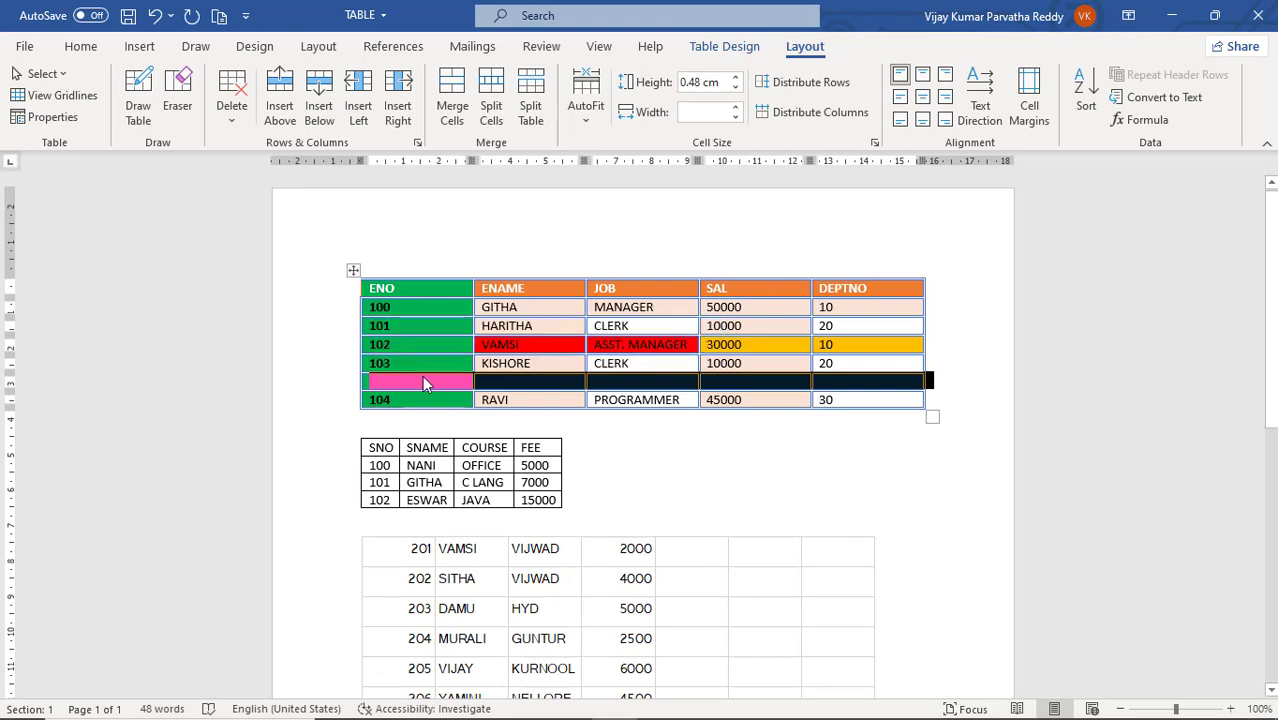
Step: Undo the last row insertion in the employee table and select the whole table with the Select Table command
{"action": "key", "text": "ctrl+z"}
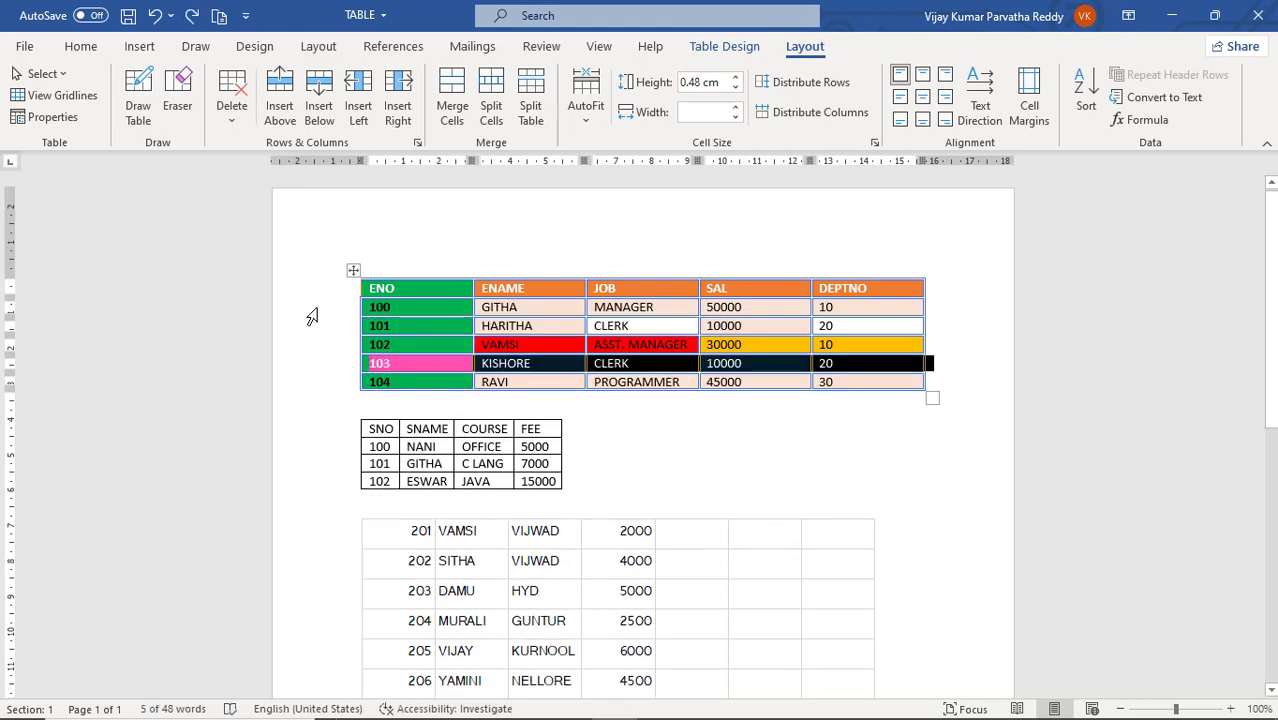
{"action": "left_click", "coordinate": [66, 74]}
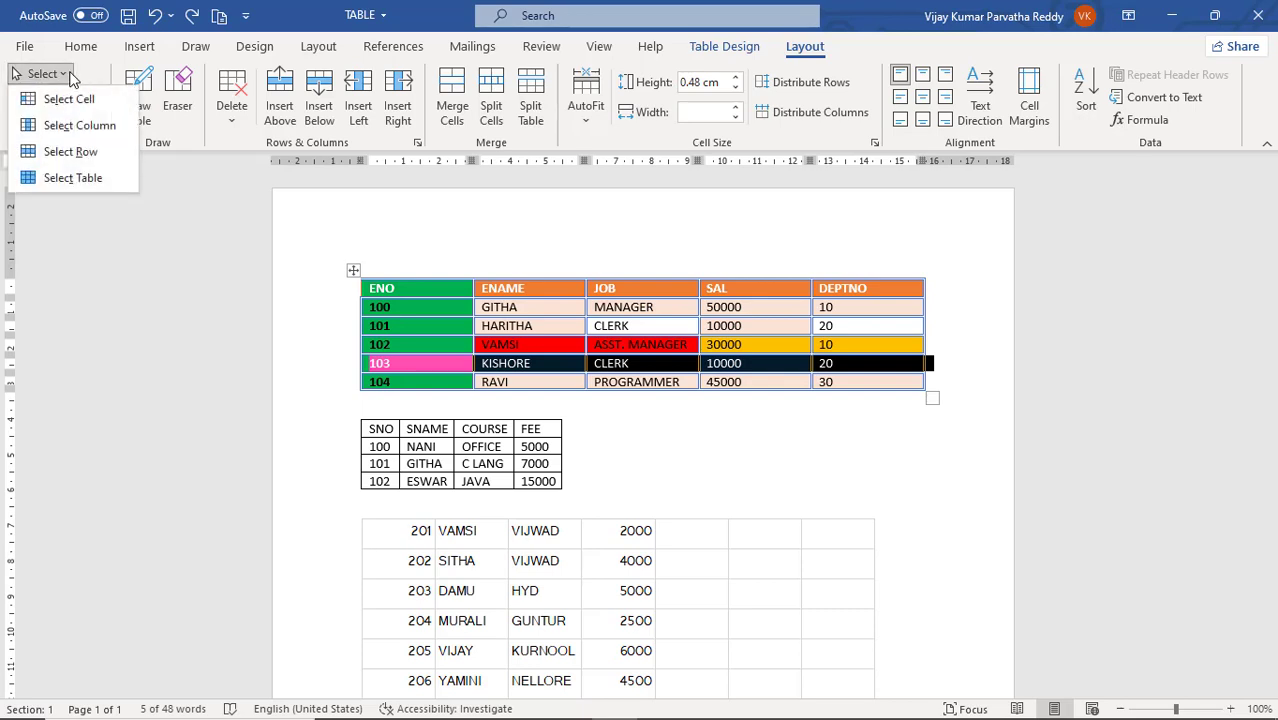
{"action": "left_click", "coordinate": [90, 177]}
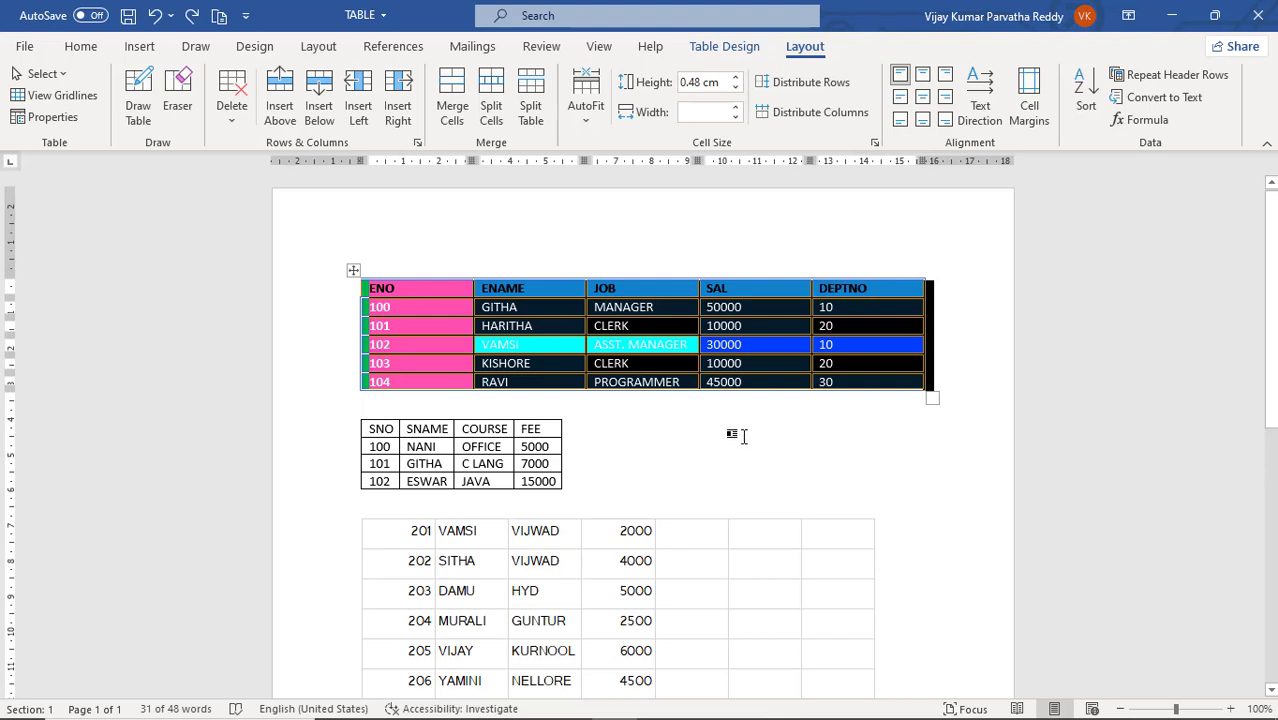
Step: Turn on View Gridlines and apply the first, green banded table style to the employee table
{"action": "left_click", "coordinate": [83, 102]}
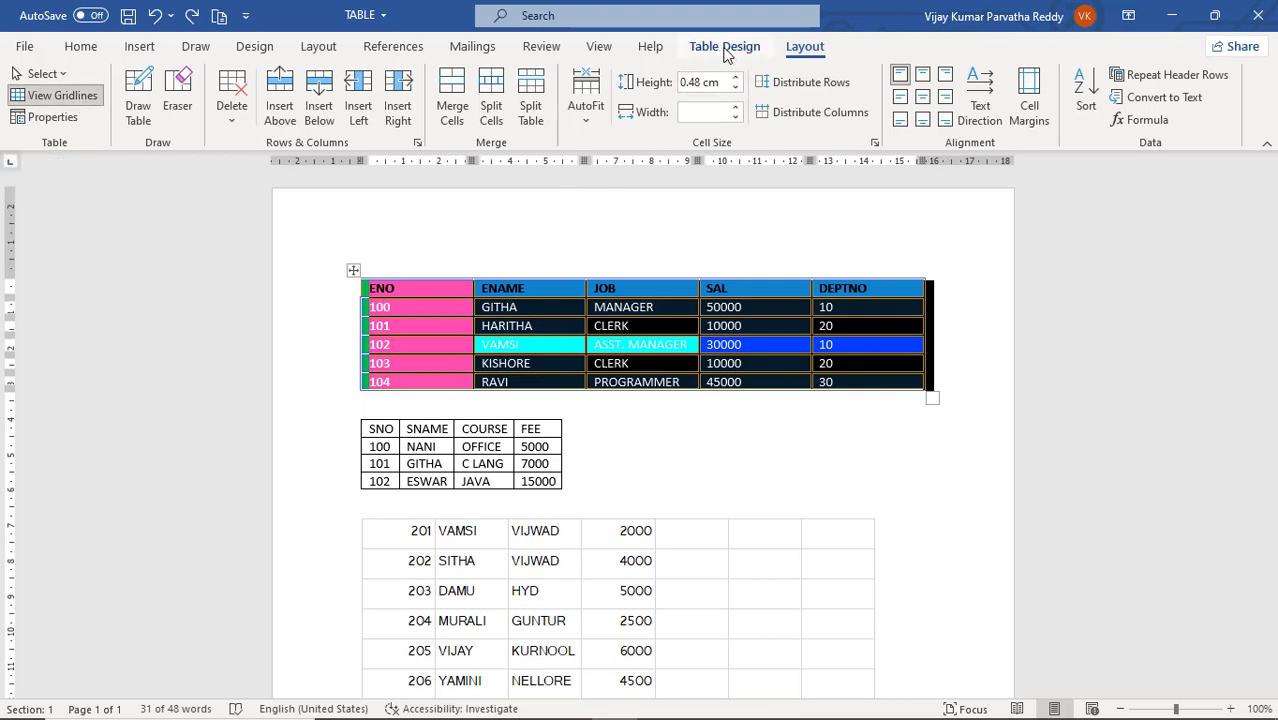
{"action": "left_click", "coordinate": [57, 97]}
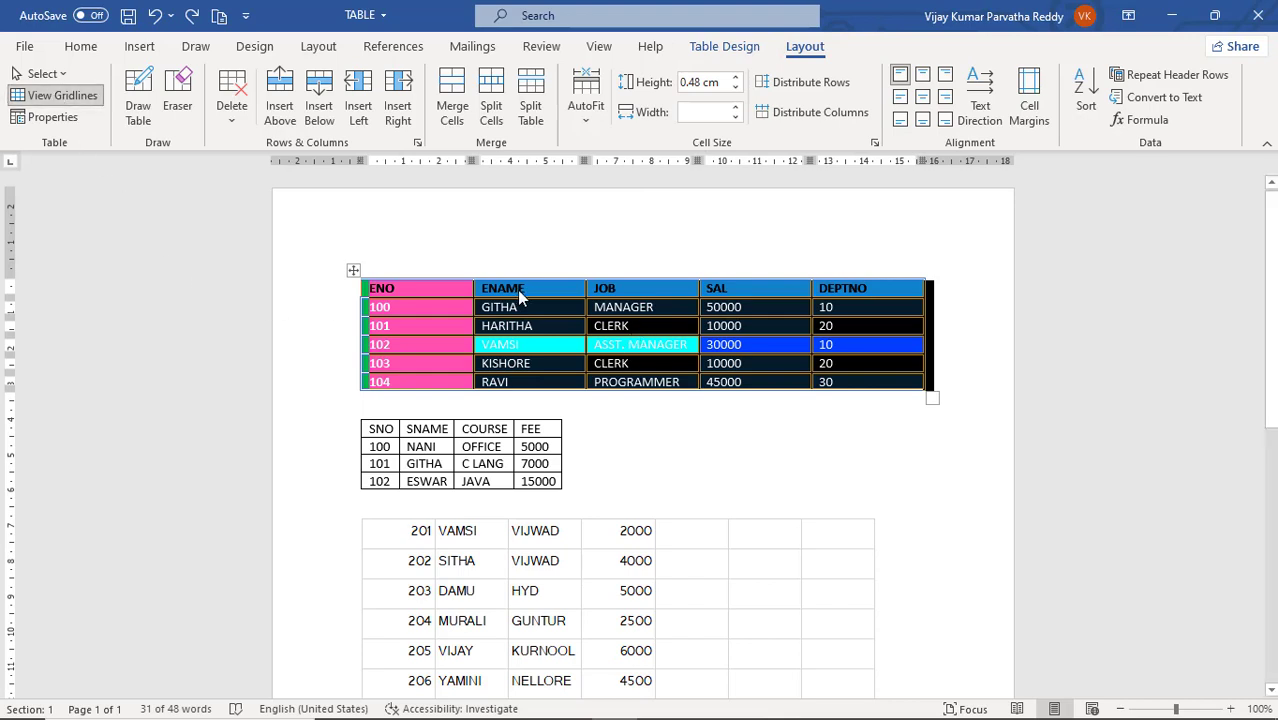
{"action": "left_click", "coordinate": [549, 307]}
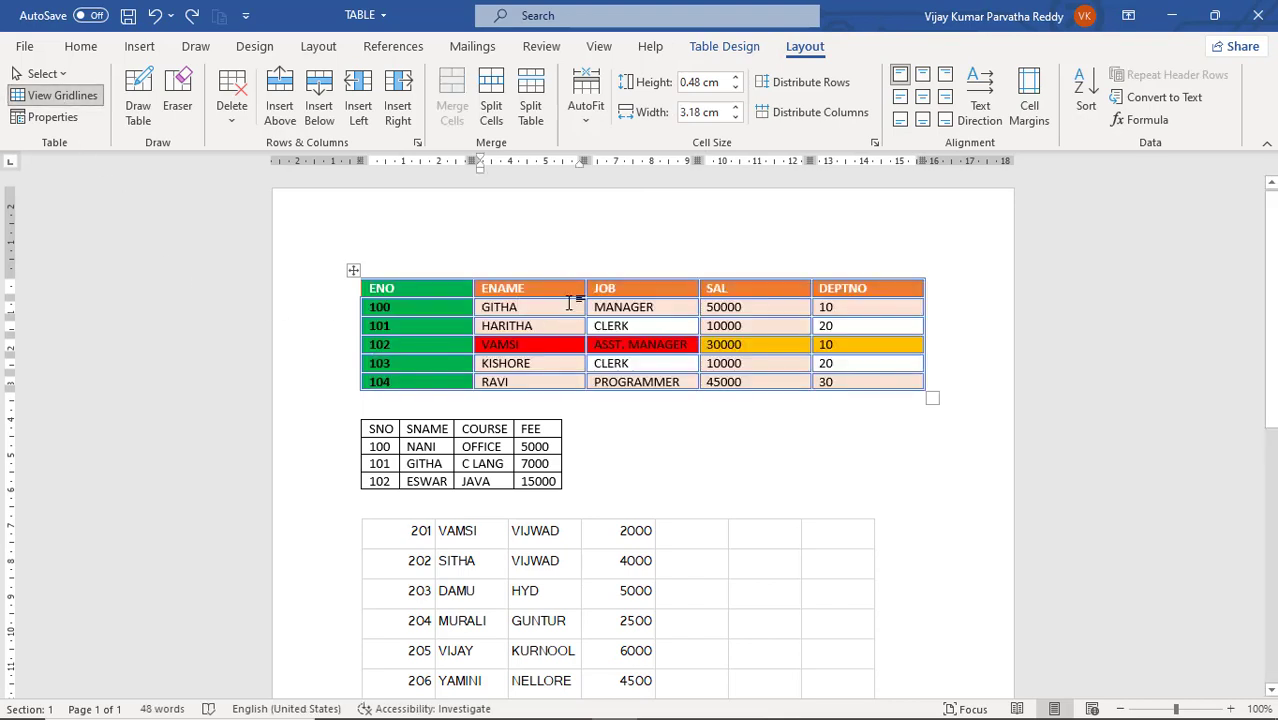
{"action": "left_click", "coordinate": [708, 50]}
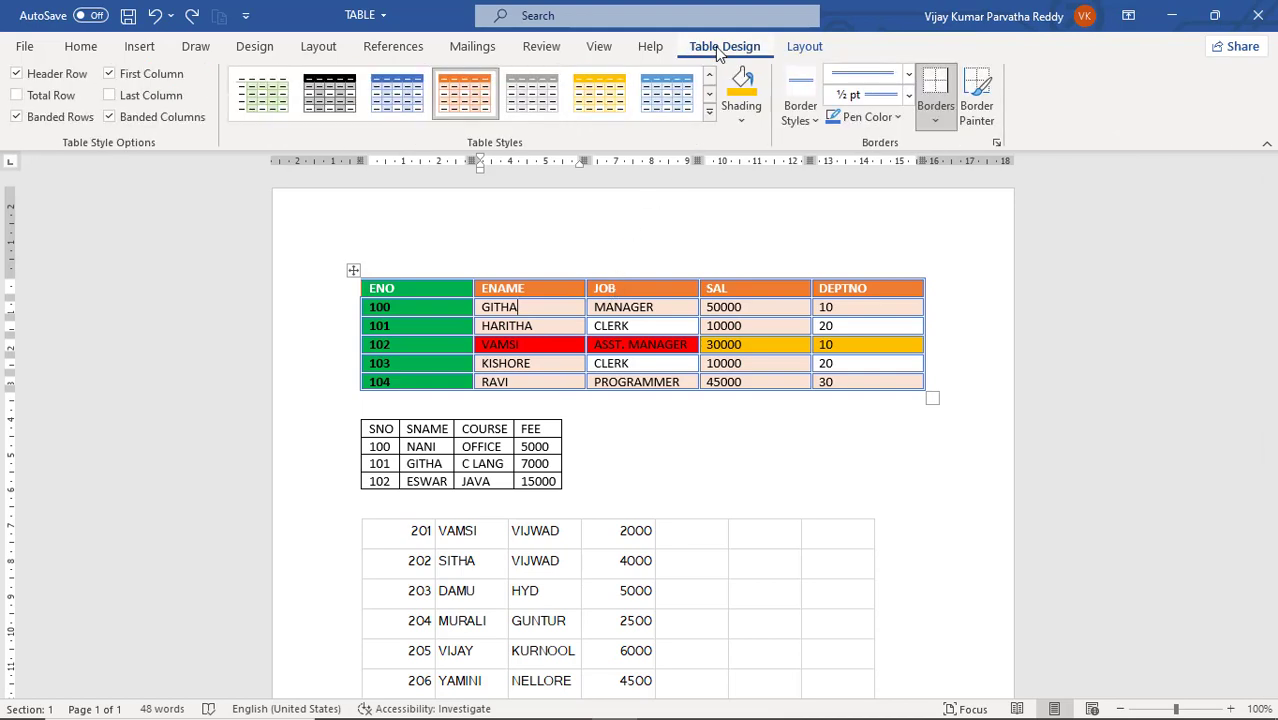
{"action": "left_click", "coordinate": [263, 97]}
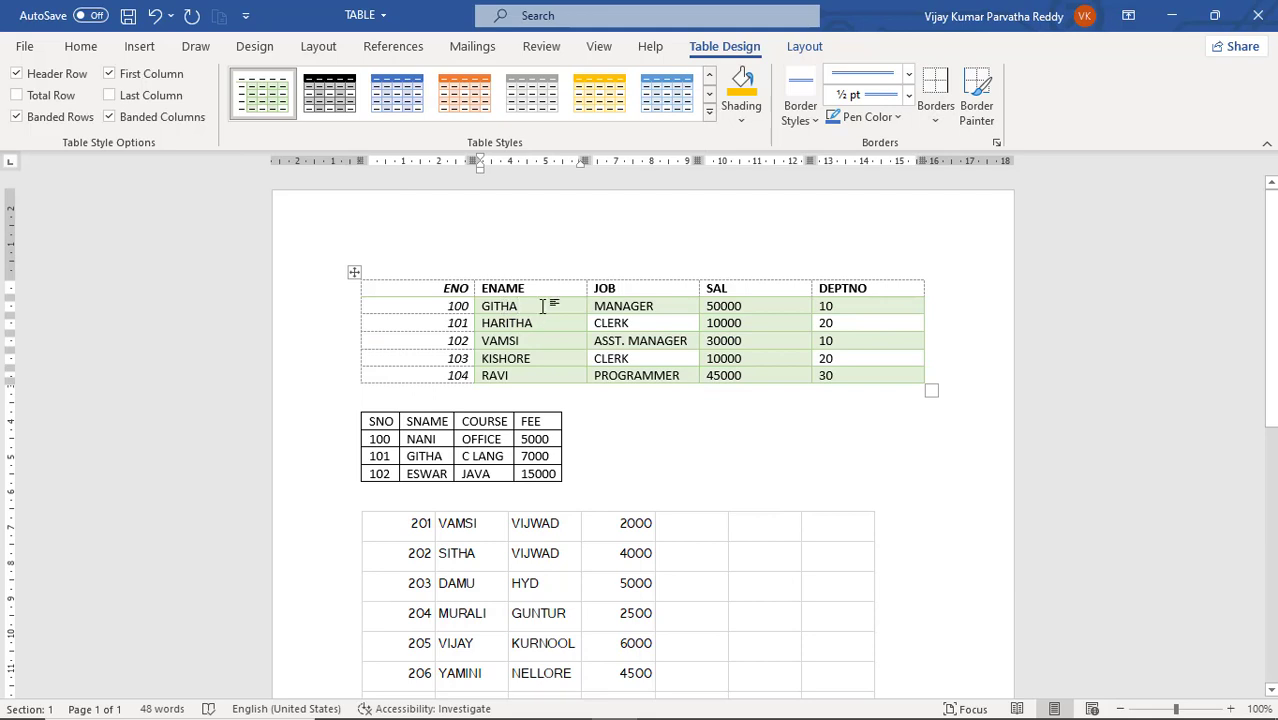
Step: Toggle View Gridlines off and on several times to compare the employee table's dashed outlines, leaving the gridlines on
{"action": "left_click", "coordinate": [804, 52]}
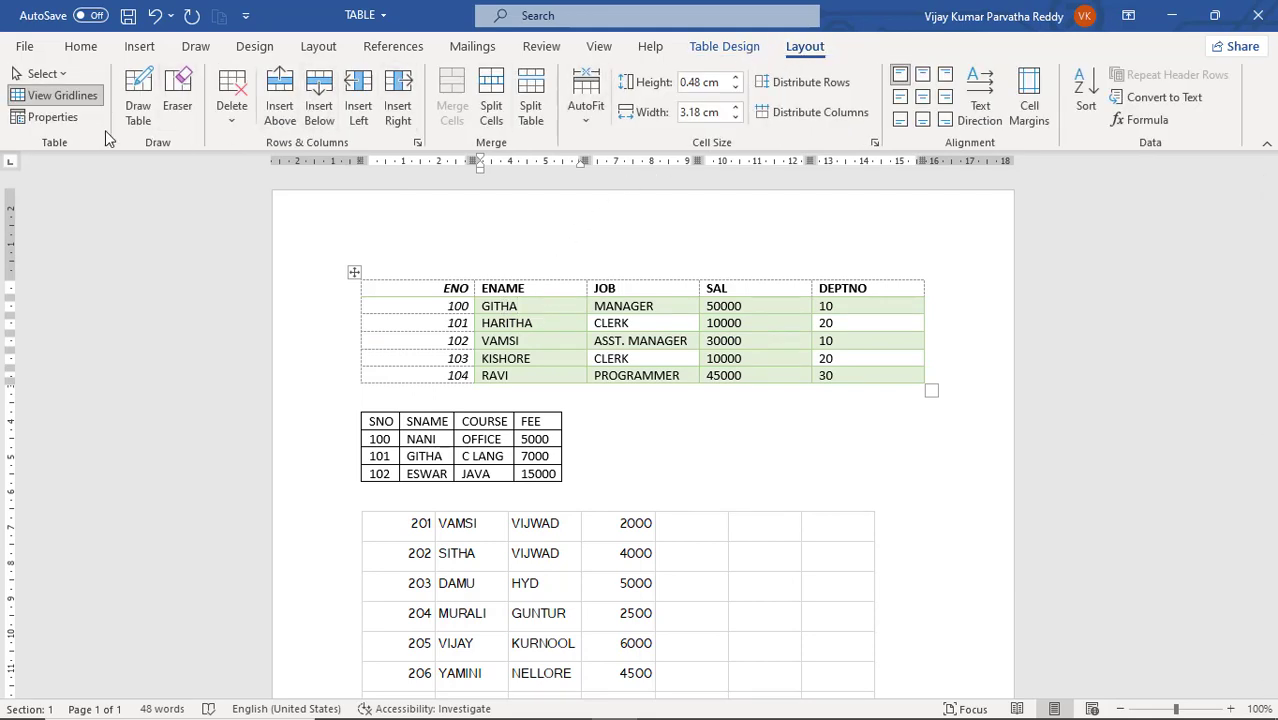
{"action": "left_click", "coordinate": [71, 98]}
{"action": "left_click", "coordinate": [71, 98]}
{"action": "left_click", "coordinate": [71, 98]}
{"action": "left_click", "coordinate": [71, 98]}
{"action": "left_click", "coordinate": [71, 98]}
{"action": "left_click", "coordinate": [71, 98]}
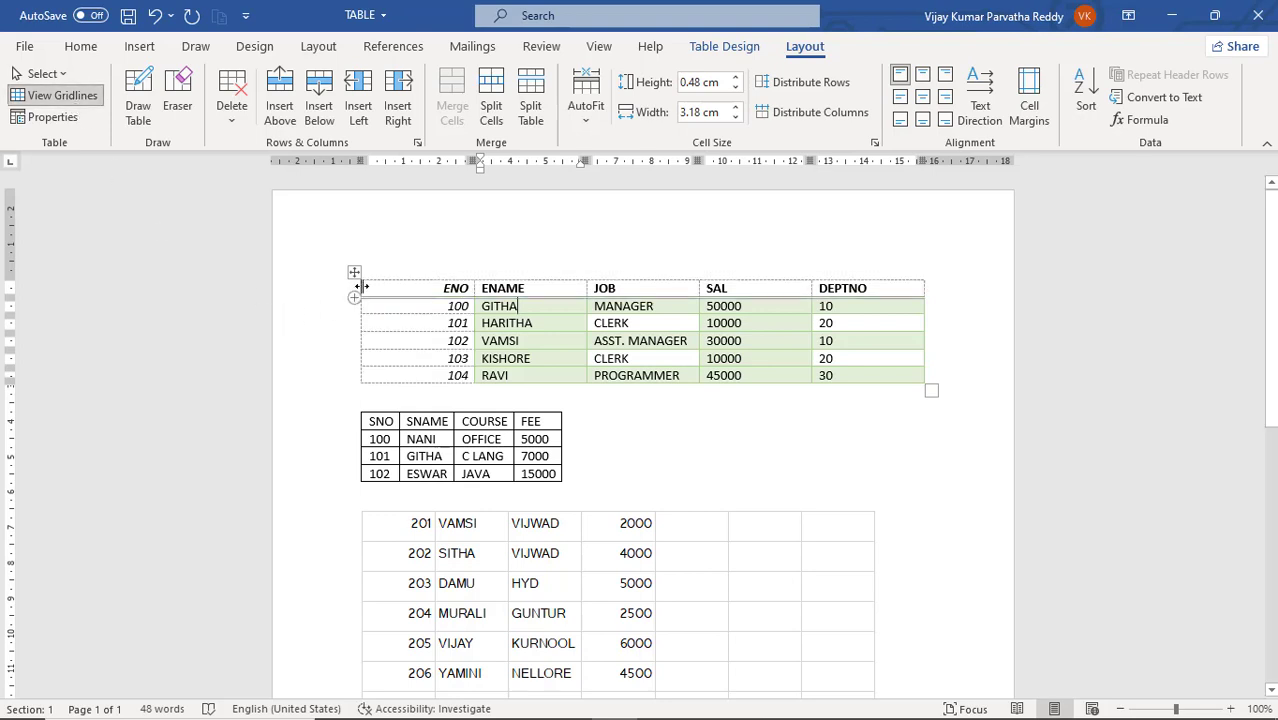
{"action": "left_click", "coordinate": [76, 104]}
{"action": "left_click", "coordinate": [76, 104]}
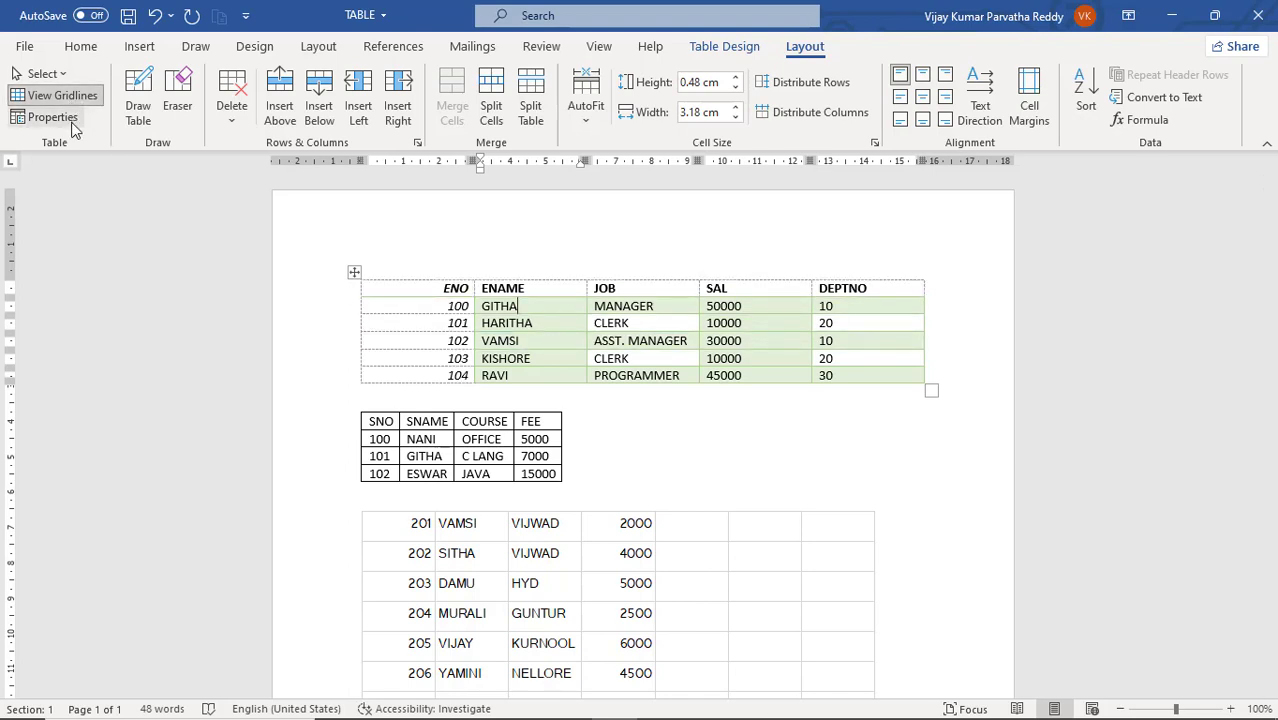
Step: Set the employee table's alignment to Center in Table Properties, and return it to Left
{"action": "left_click", "coordinate": [52, 117]}
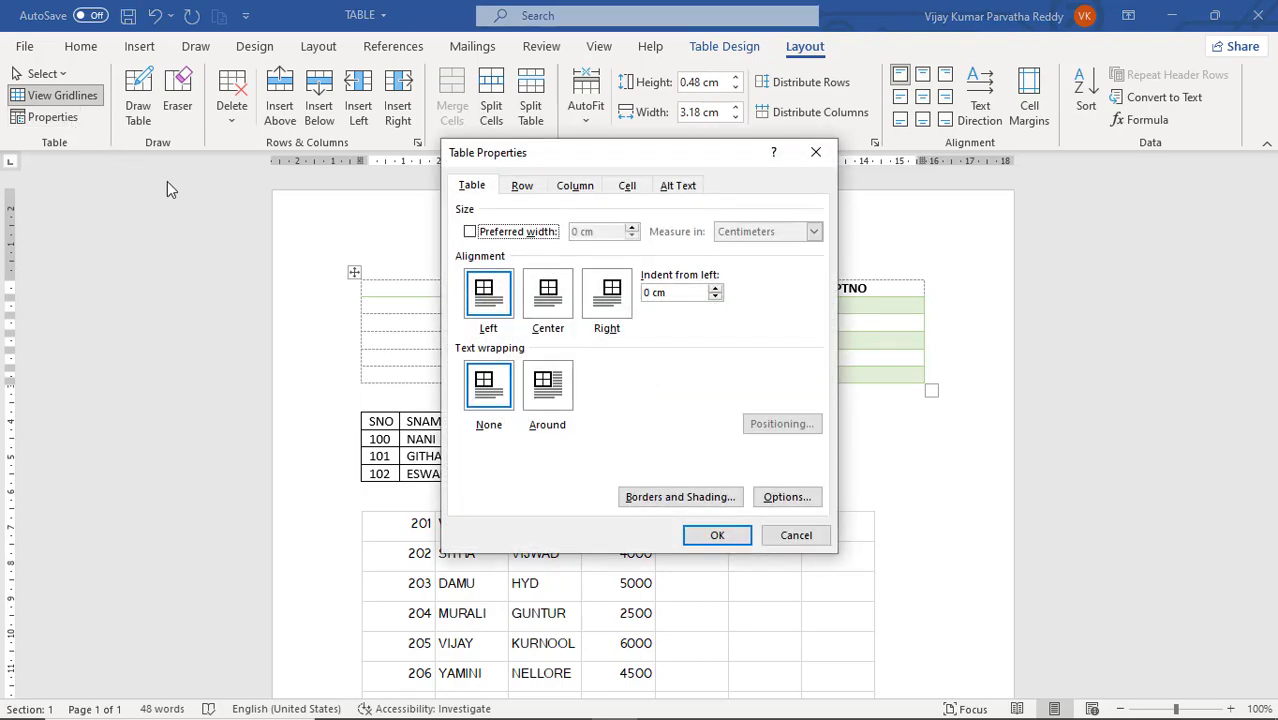
{"action": "left_click_drag", "start_coordinate": [552, 157], "coordinate": [960, 211]}
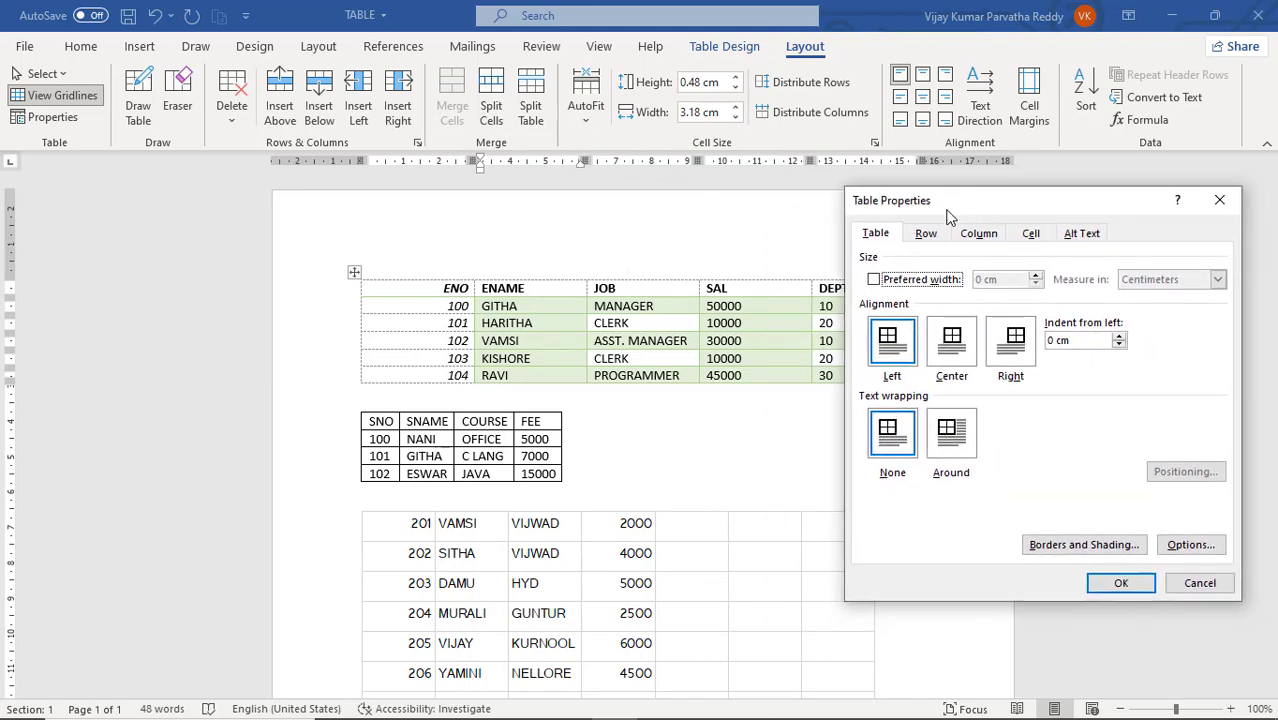
{"action": "left_click", "coordinate": [955, 343]}
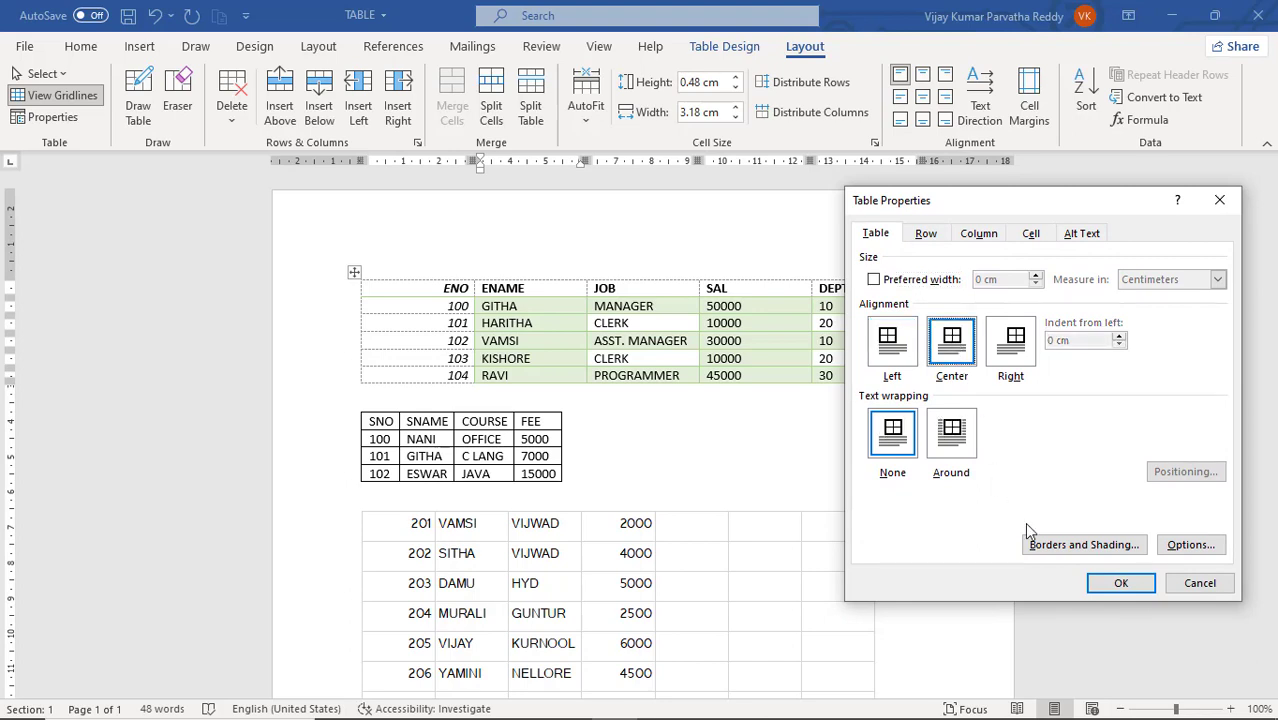
{"action": "left_click", "coordinate": [1122, 586]}
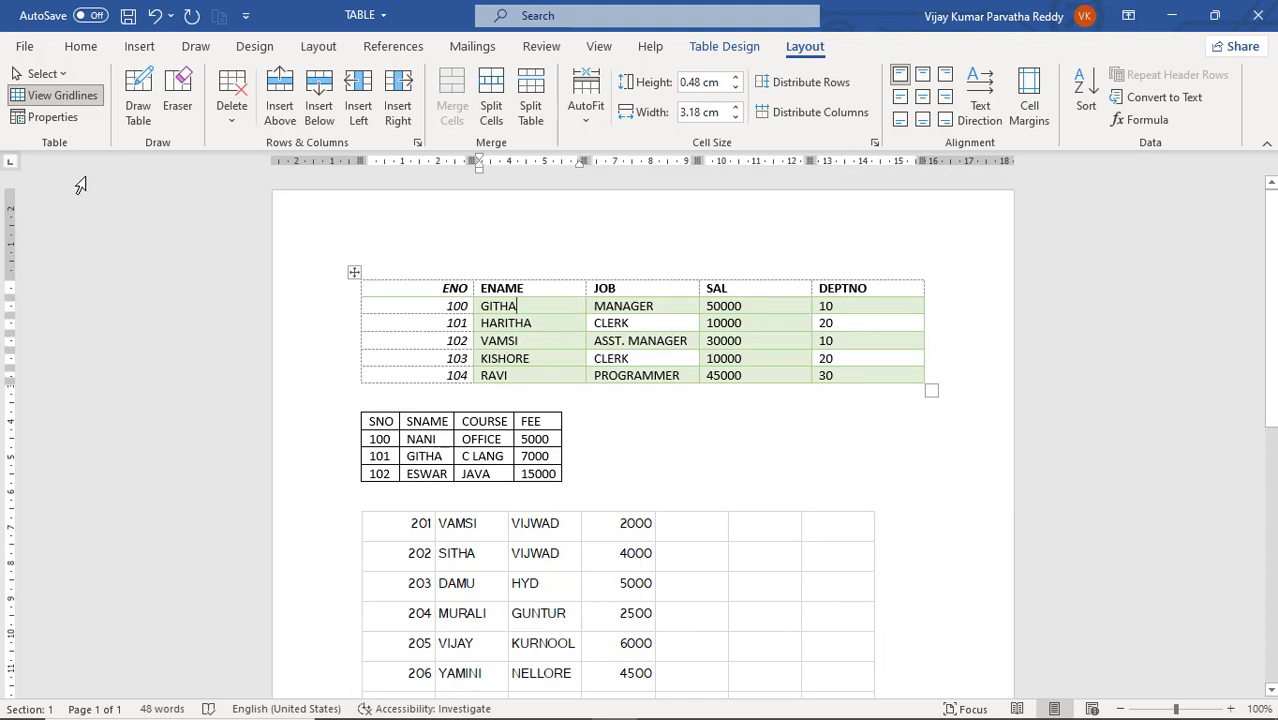
{"action": "left_click", "coordinate": [68, 121]}
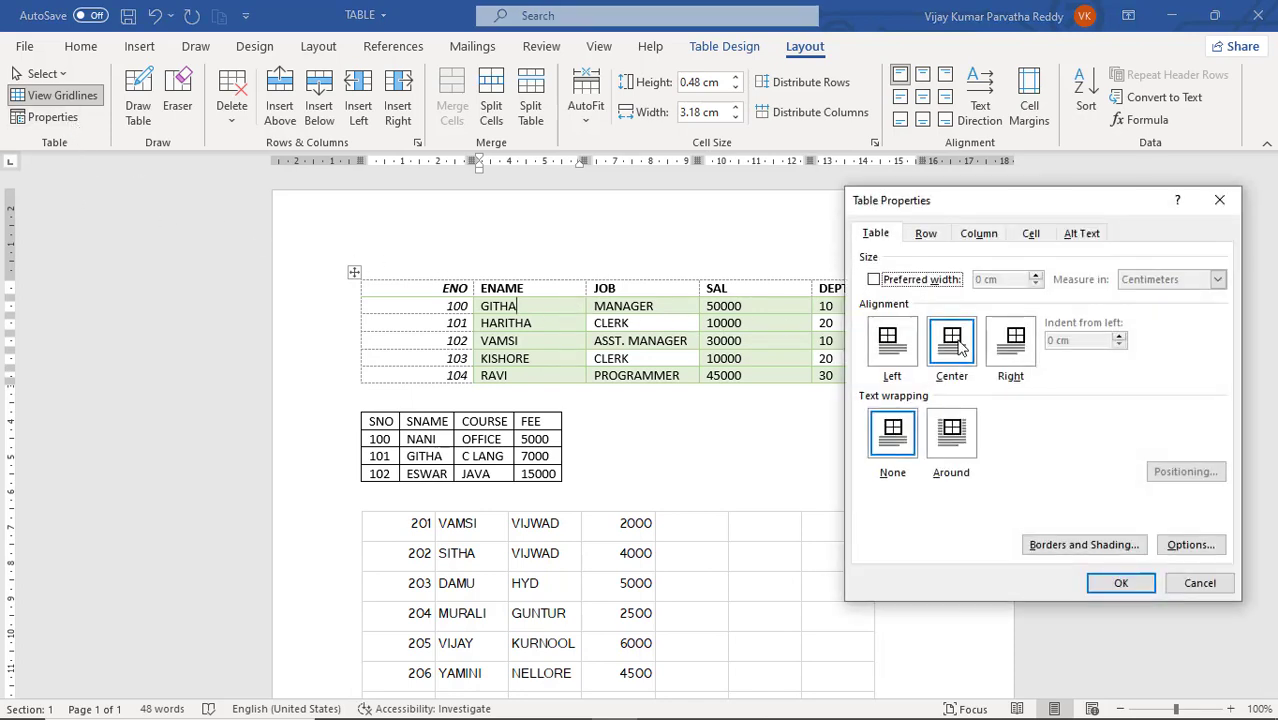
{"action": "left_click", "coordinate": [881, 345]}
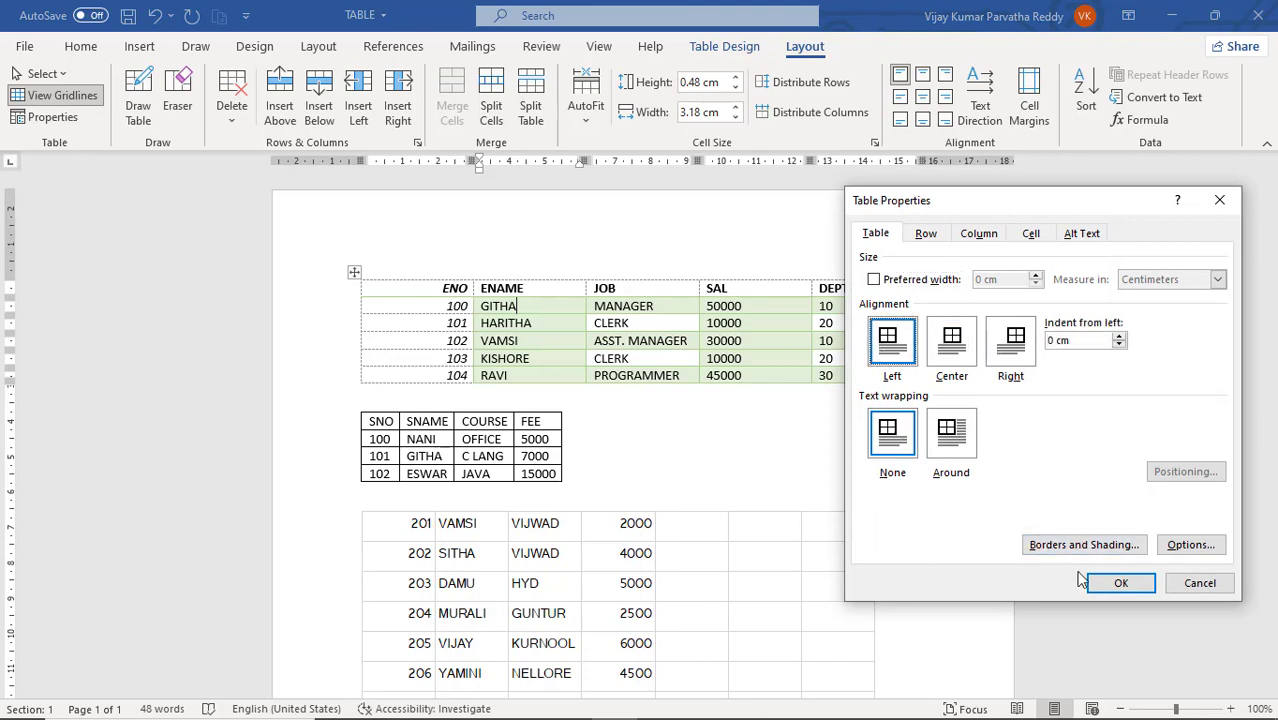
{"action": "left_click", "coordinate": [1108, 583]}
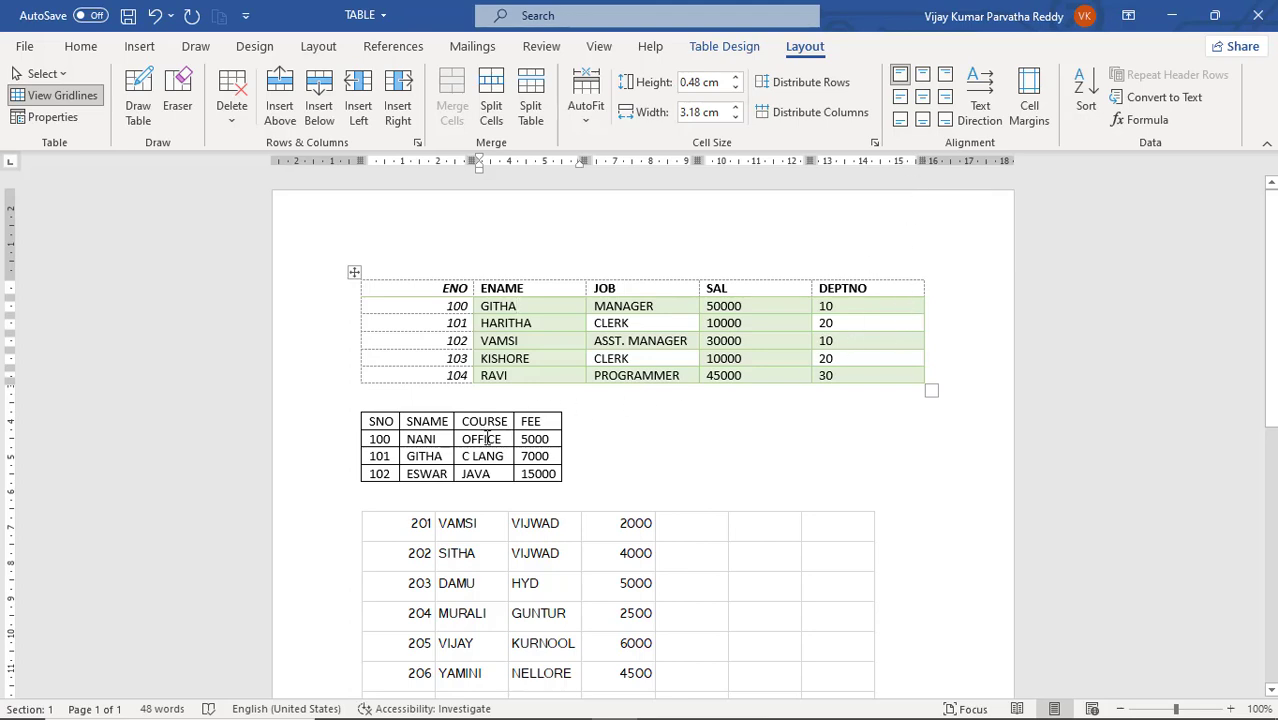
Step: Set the OFFICE cell's text in the student table to Align Top Center, and back to Align Top Left
{"action": "left_click", "coordinate": [487, 439]}
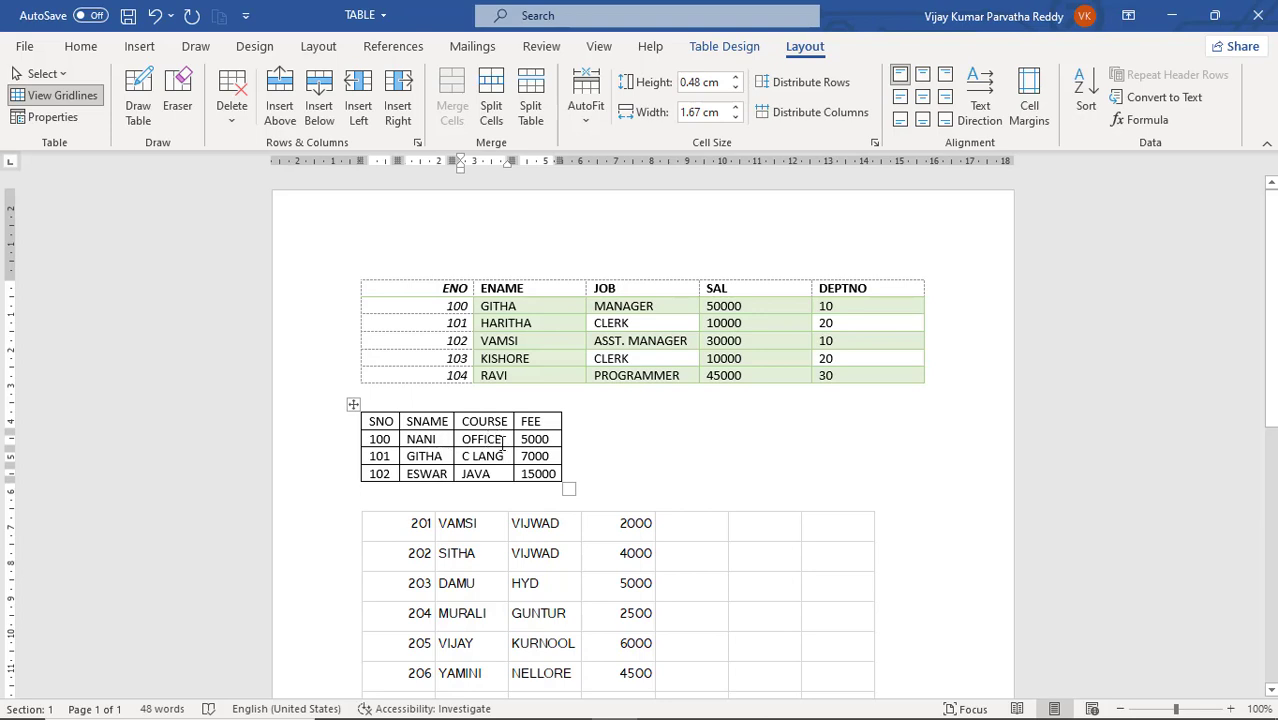
{"action": "left_click", "coordinate": [391, 444]}
{"action": "left_click", "coordinate": [507, 444]}
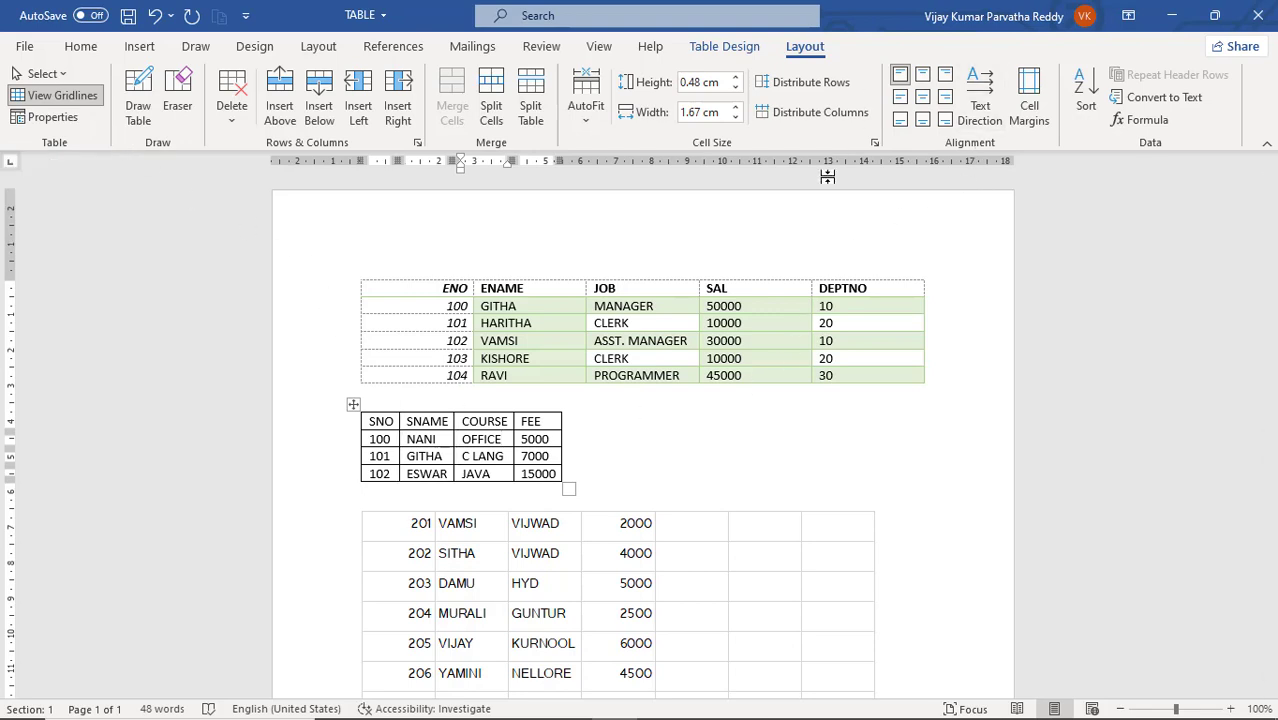
{"action": "left_click", "coordinate": [923, 80]}
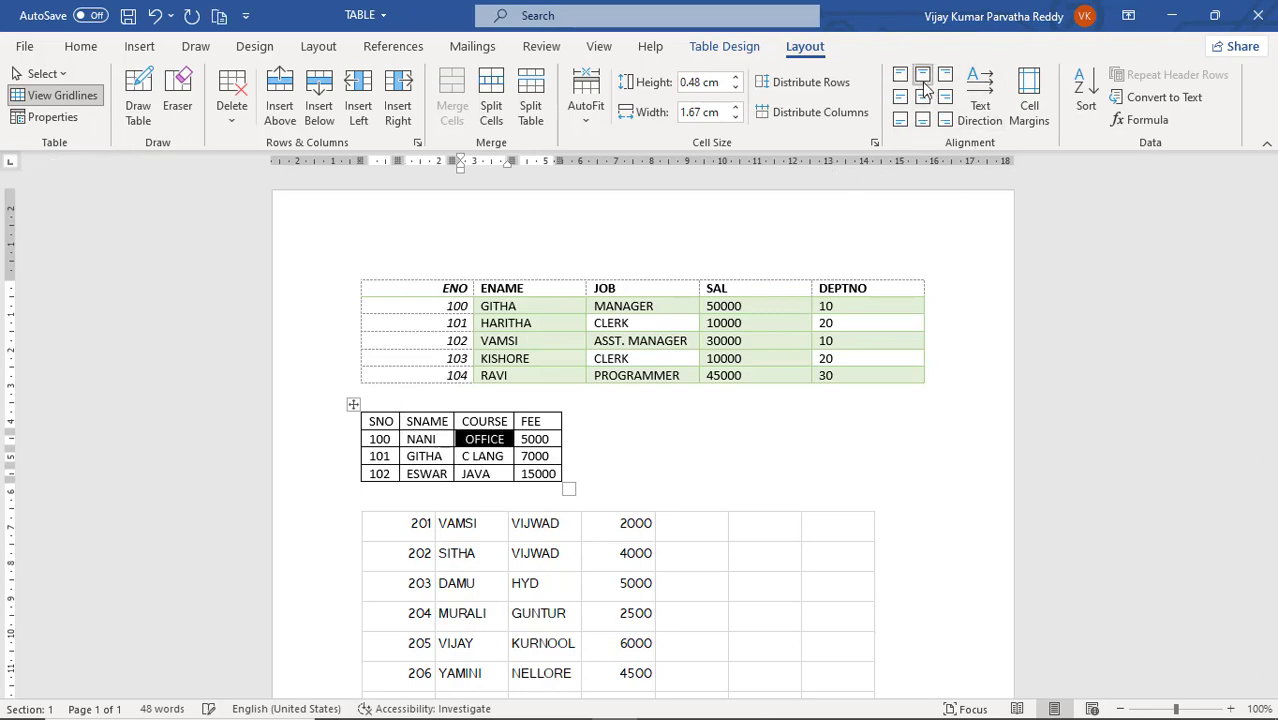
{"action": "left_click", "coordinate": [900, 74]}
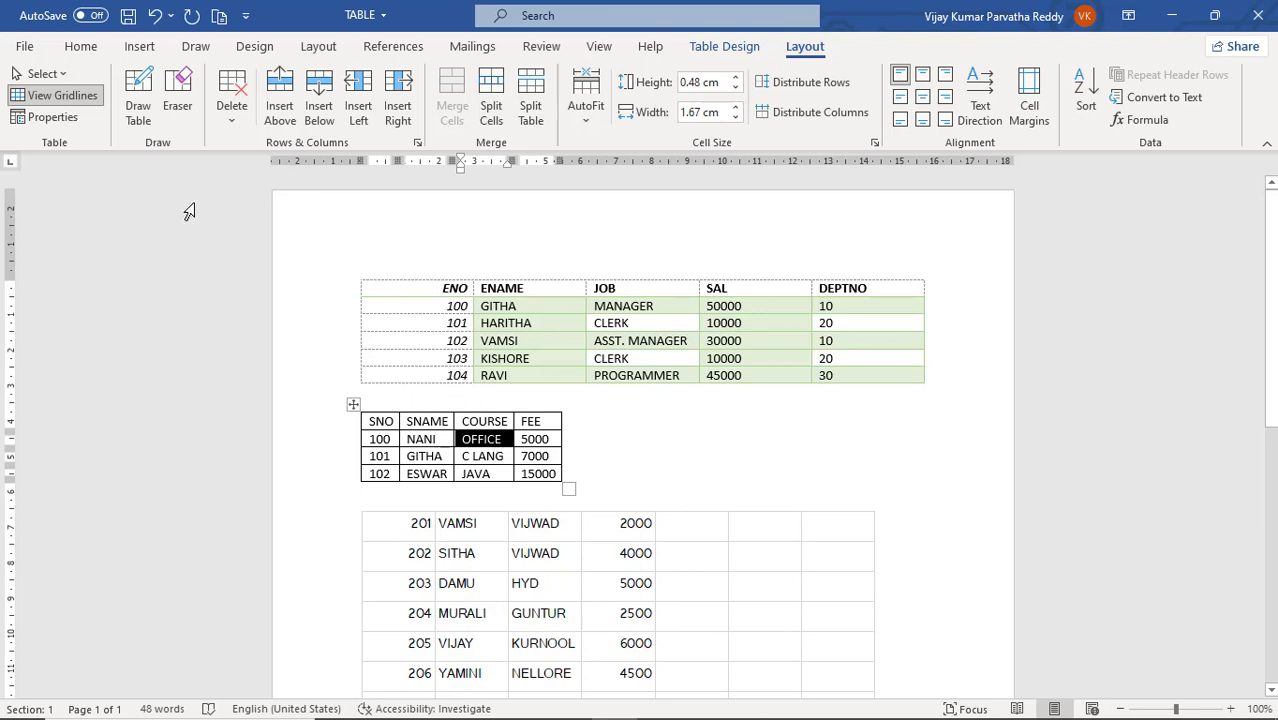
Step: Set the student table's alignment to Center in Table Properties
{"action": "left_click", "coordinate": [52, 117]}
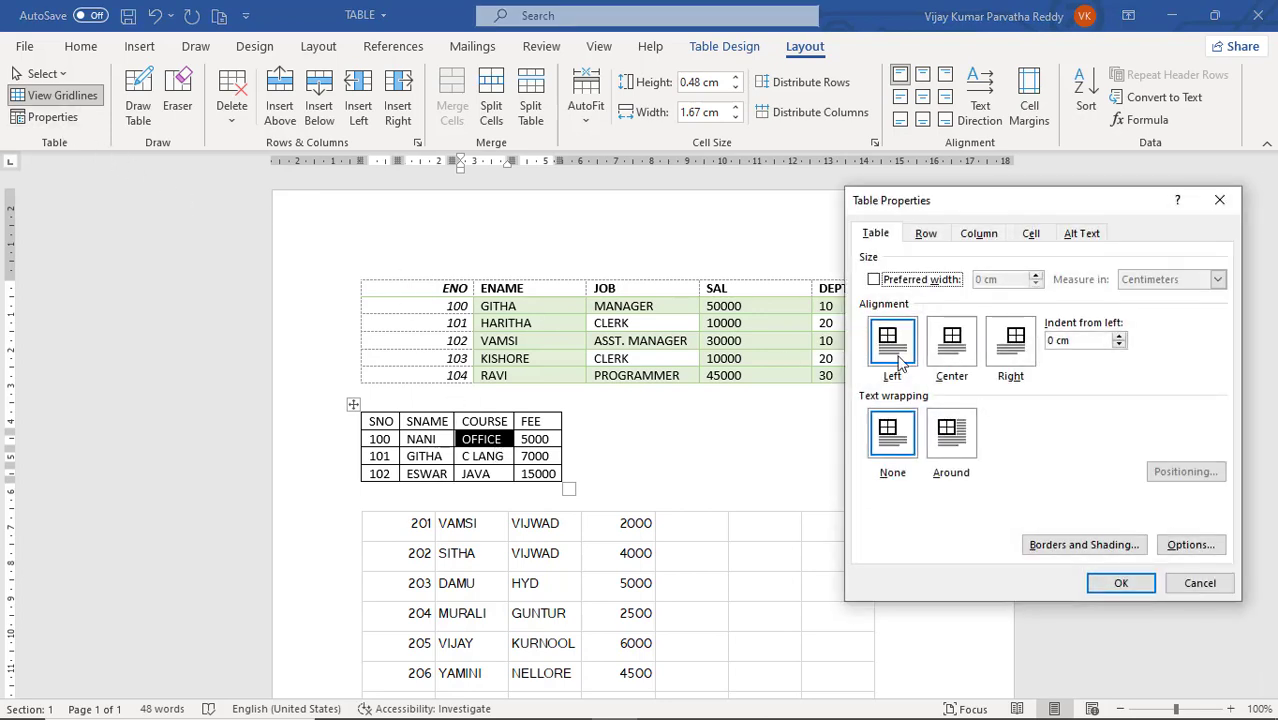
{"action": "left_click", "coordinate": [955, 355]}
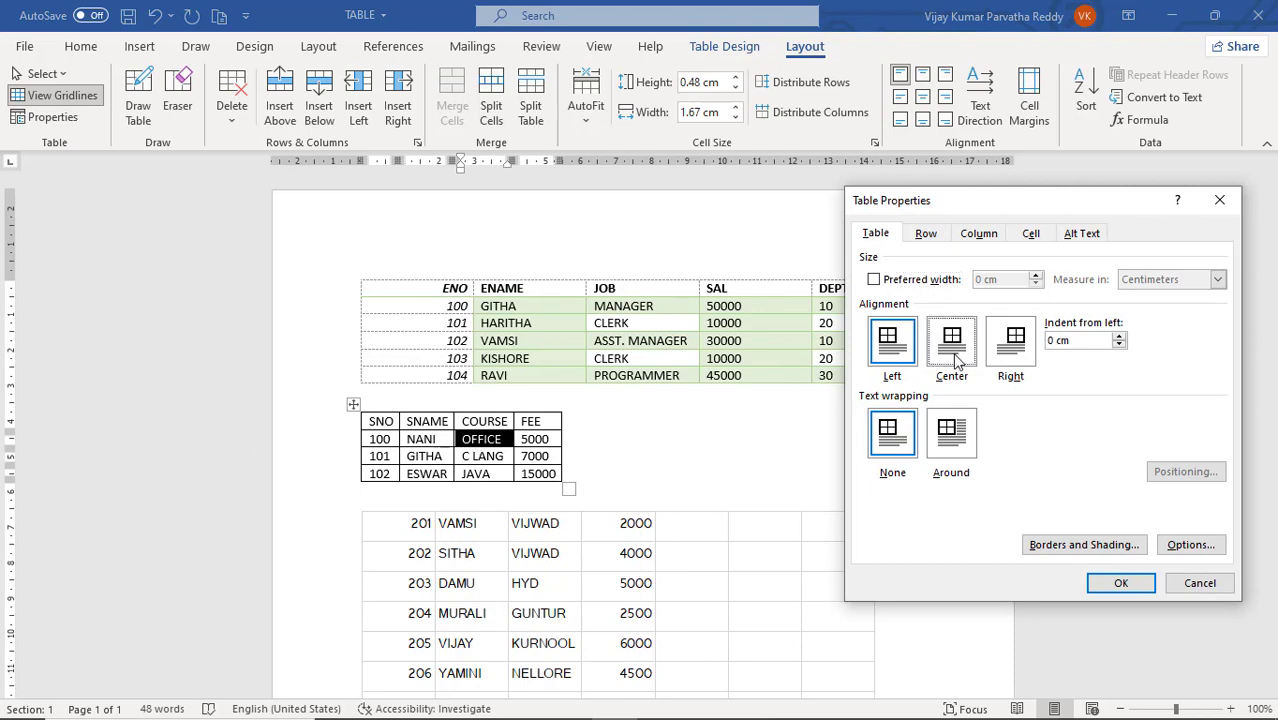
{"action": "left_click", "coordinate": [1121, 583]}
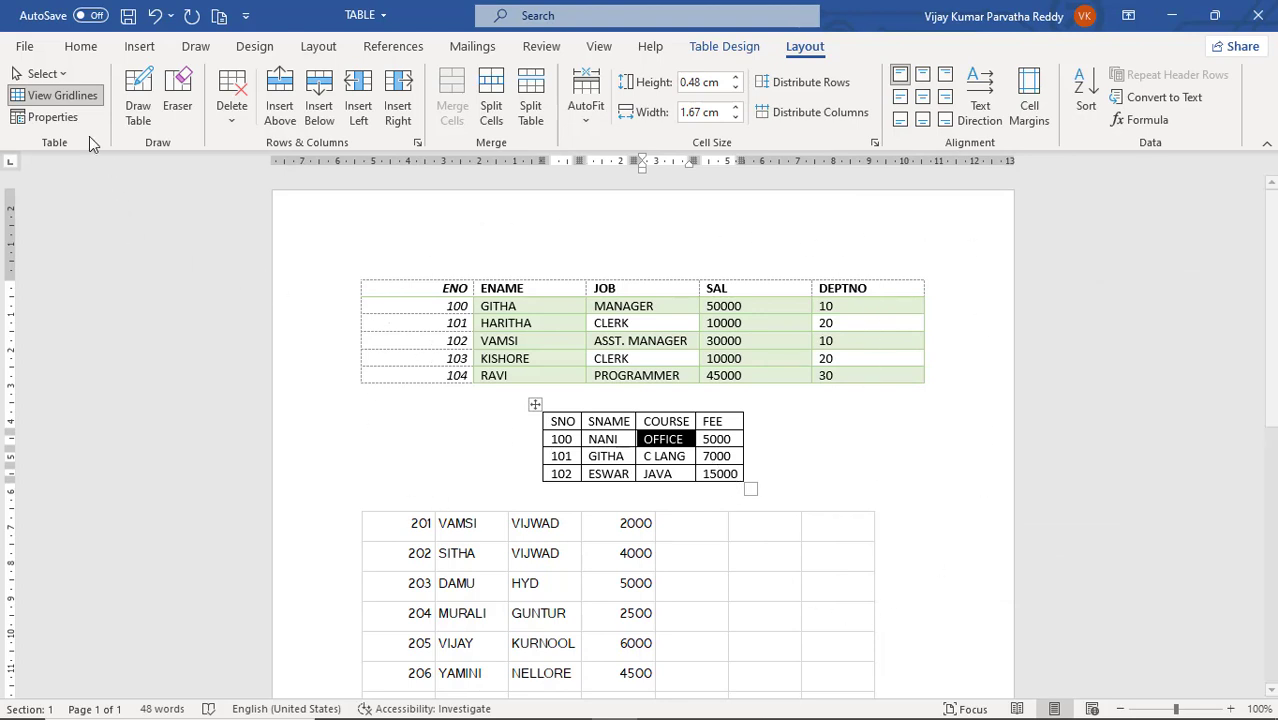
Step: Set the student table's alignment to Right in Table Properties
{"action": "left_click", "coordinate": [46, 117]}
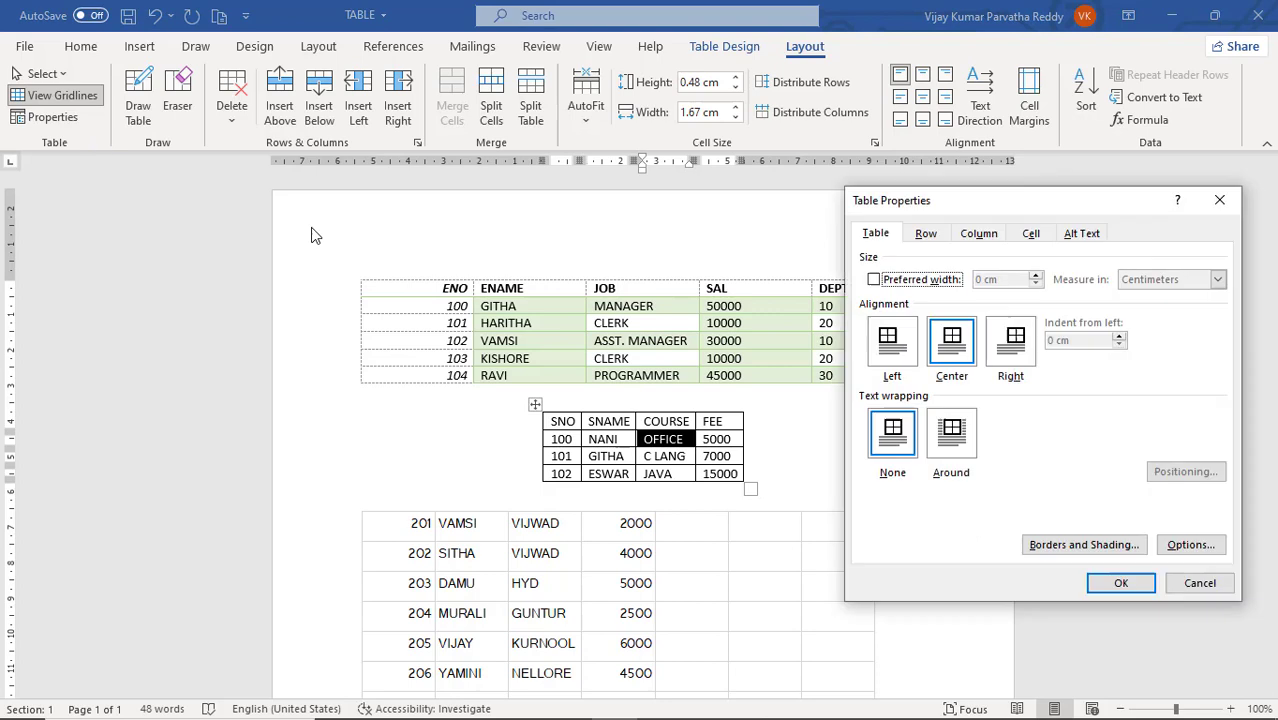
{"action": "left_click", "coordinate": [1012, 368]}
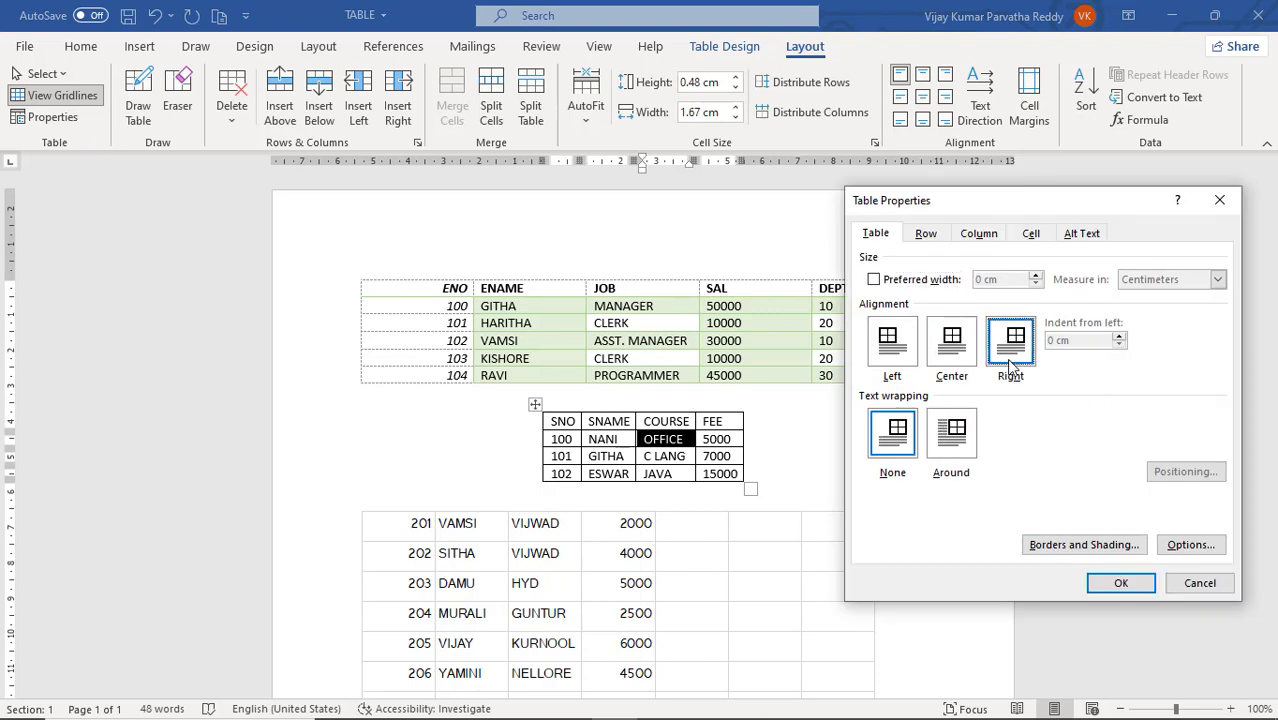
{"action": "left_click", "coordinate": [1120, 583]}
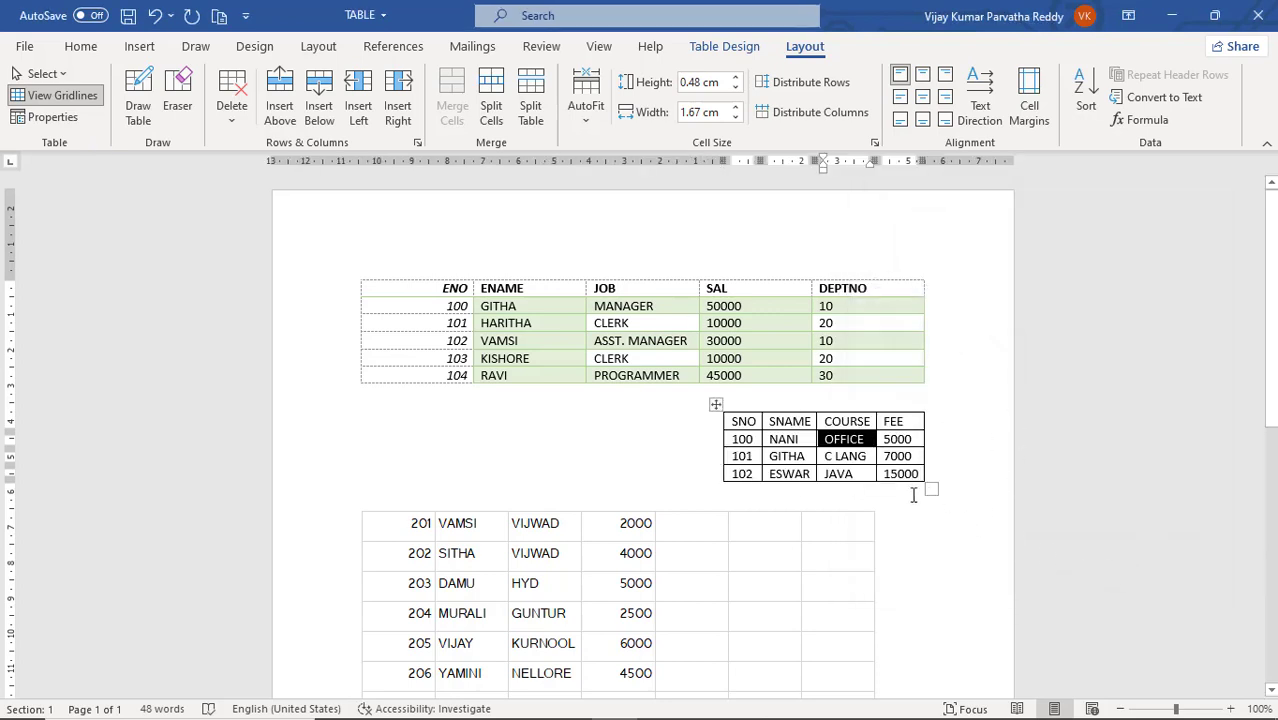
Step: Set the student table's alignment back to Left in Table Properties
{"action": "left_click", "coordinate": [66, 124]}
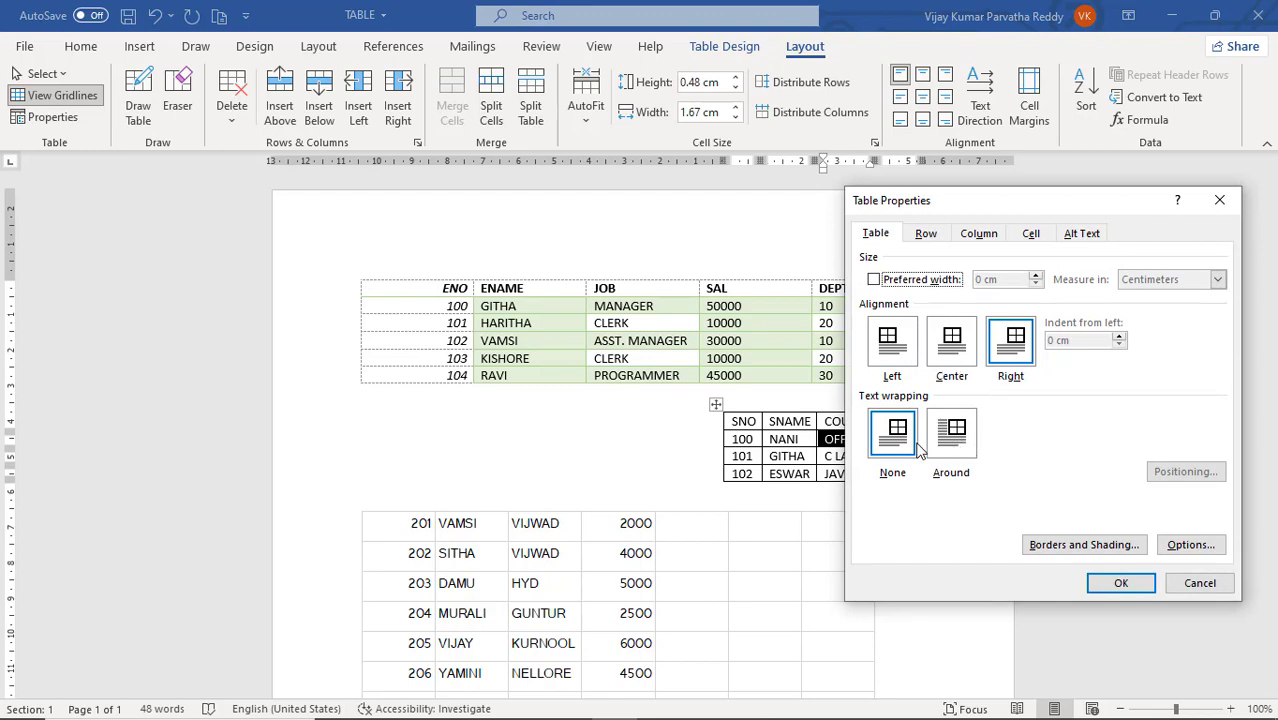
{"action": "left_click", "coordinate": [903, 360]}
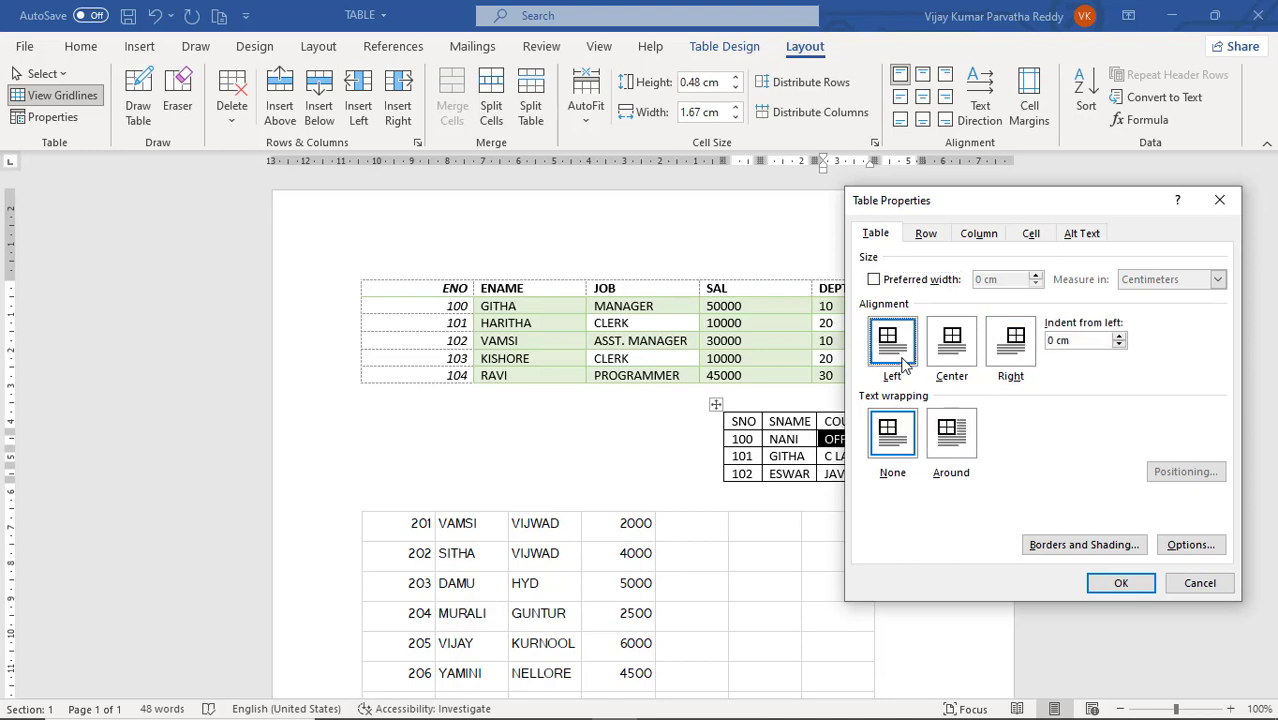
{"action": "left_click", "coordinate": [1122, 583]}
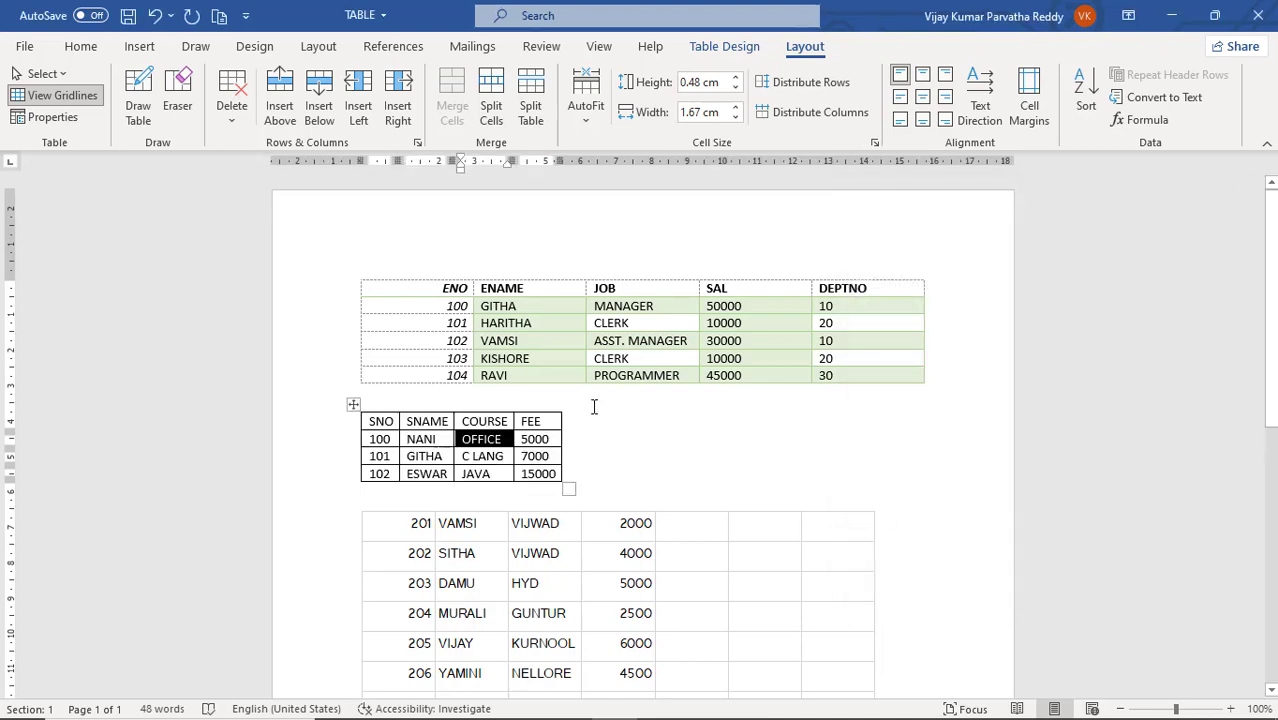
Step: Generate sample paragraphs with =rand() on the empty line between the employee table and the student table
{"action": "left_click", "coordinate": [580, 398]}
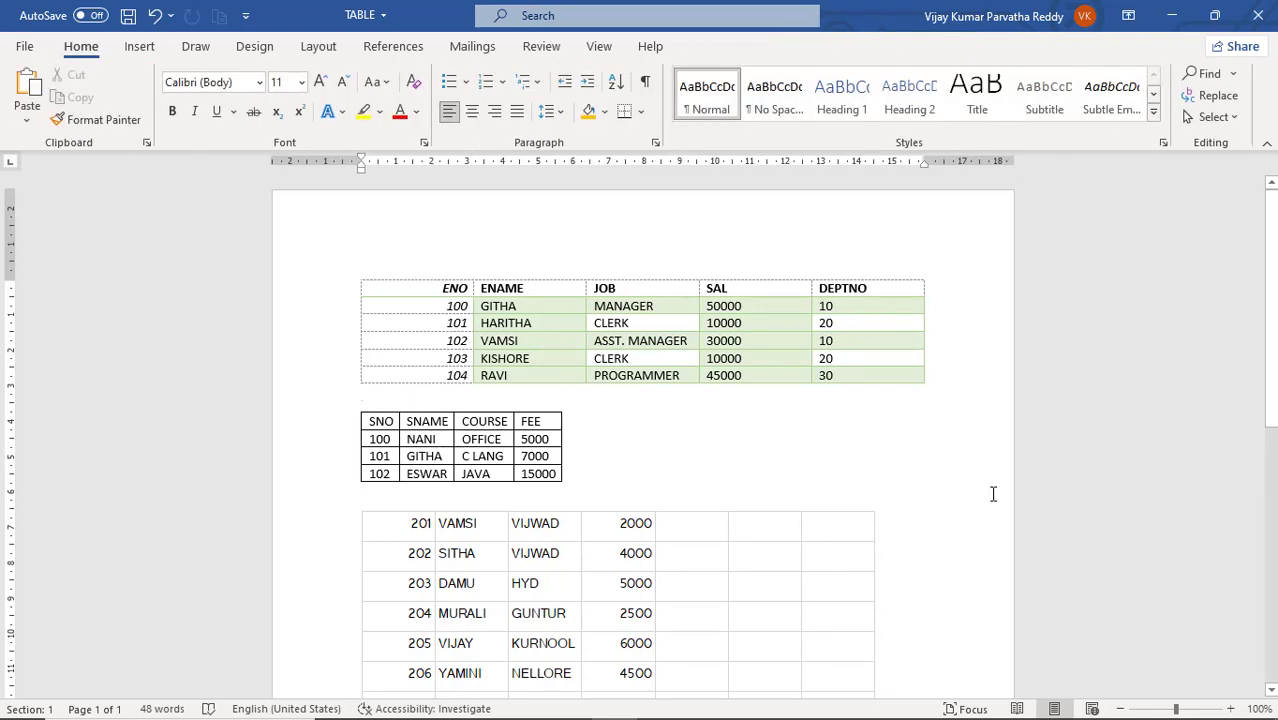
{"action": "type", "text": "="}
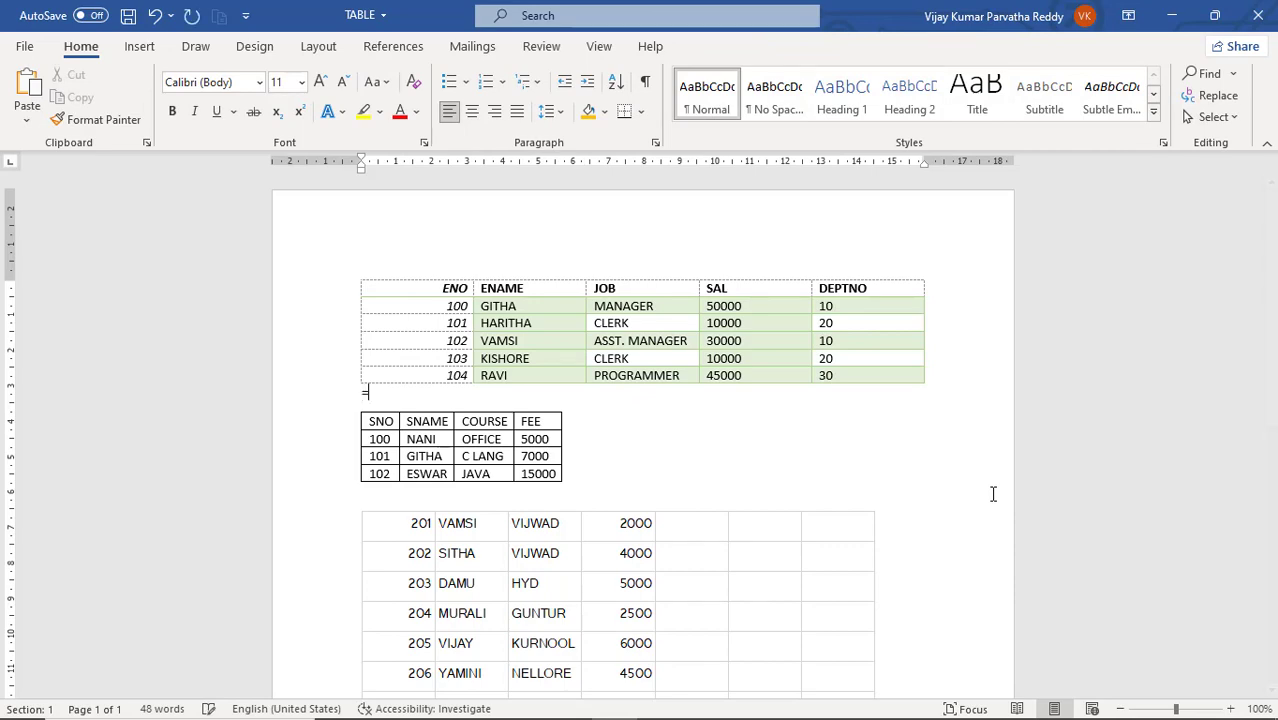
{"action": "type", "text": "rand()"}
{"action": "key", "text": "Return"}
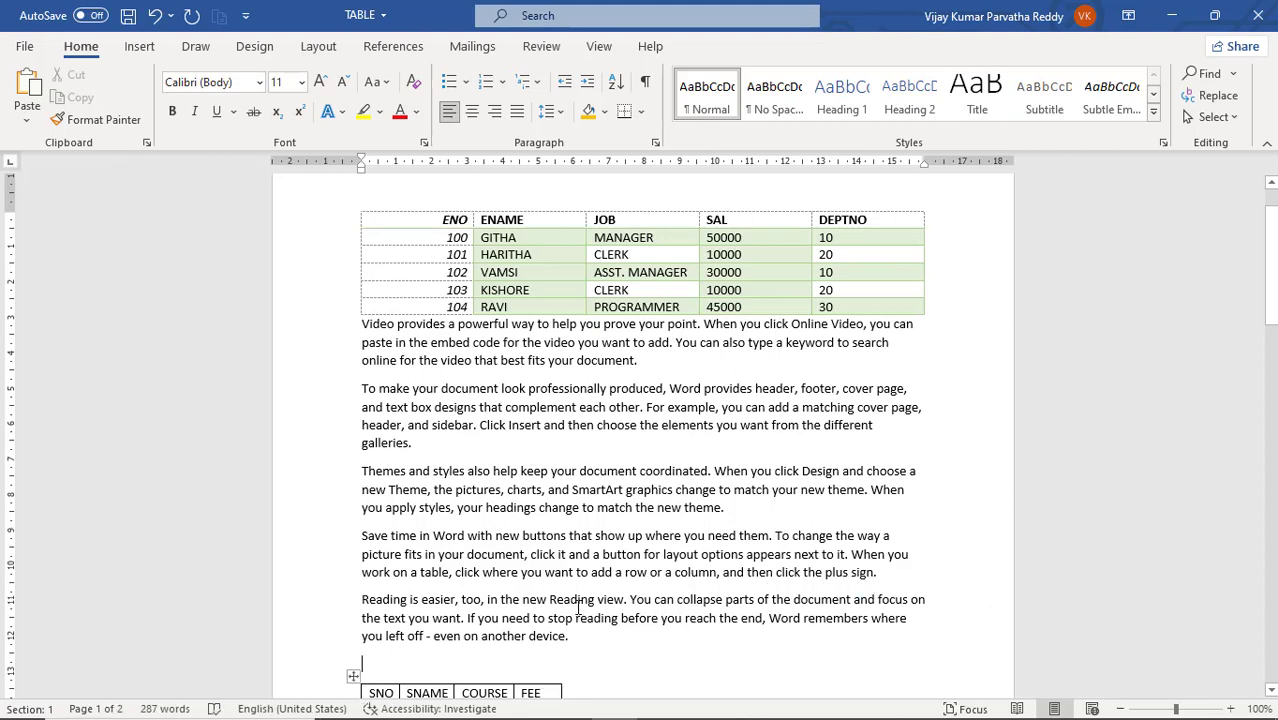
{"action": "scroll", "coordinate": [579, 602], "scroll_direction": "down", "scroll_amount": 3}
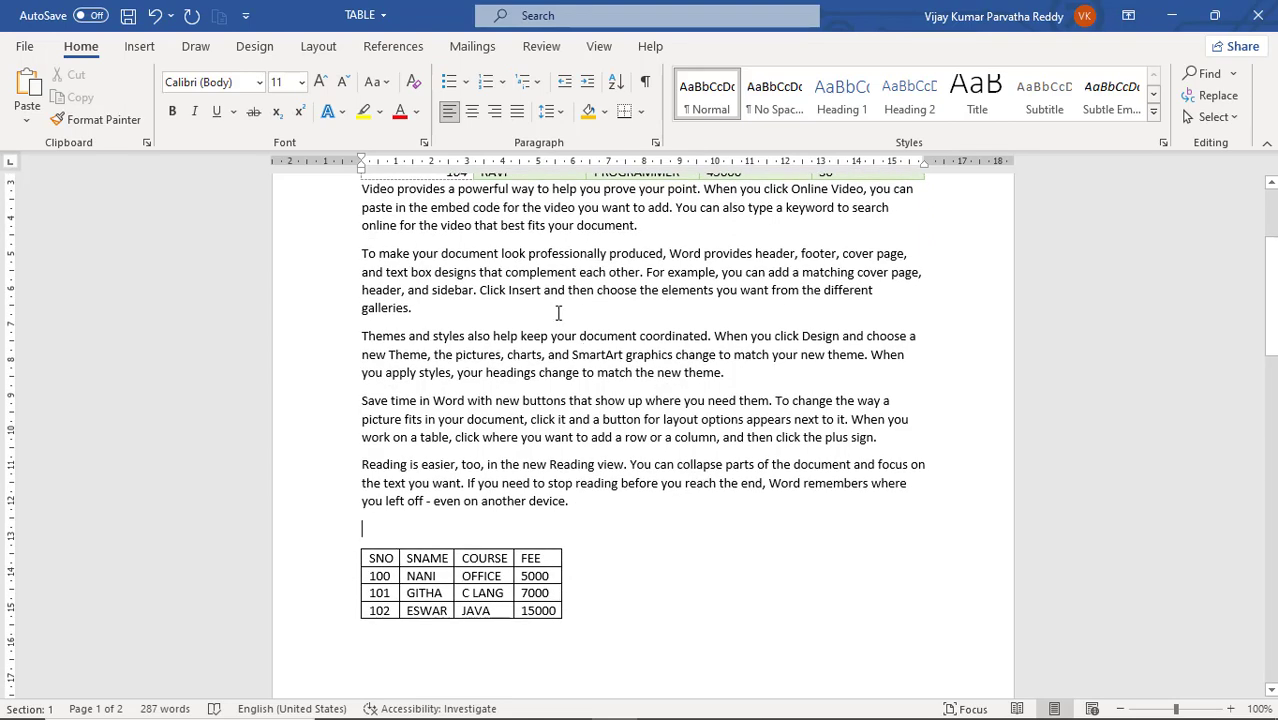
Step: Move the student table up into the second and third sample paragraphs and set its text wrapping to None
{"action": "left_click", "coordinate": [481, 563]}
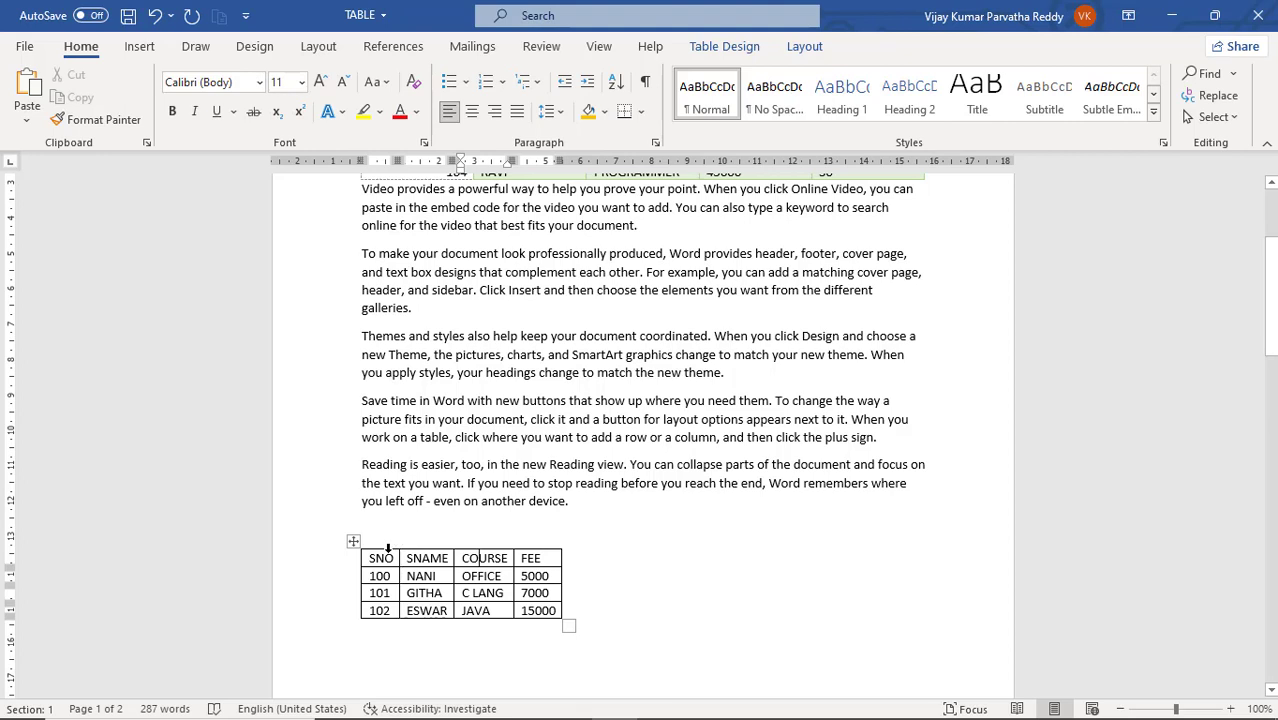
{"action": "left_click_drag", "start_coordinate": [354, 542], "coordinate": [441, 289]}
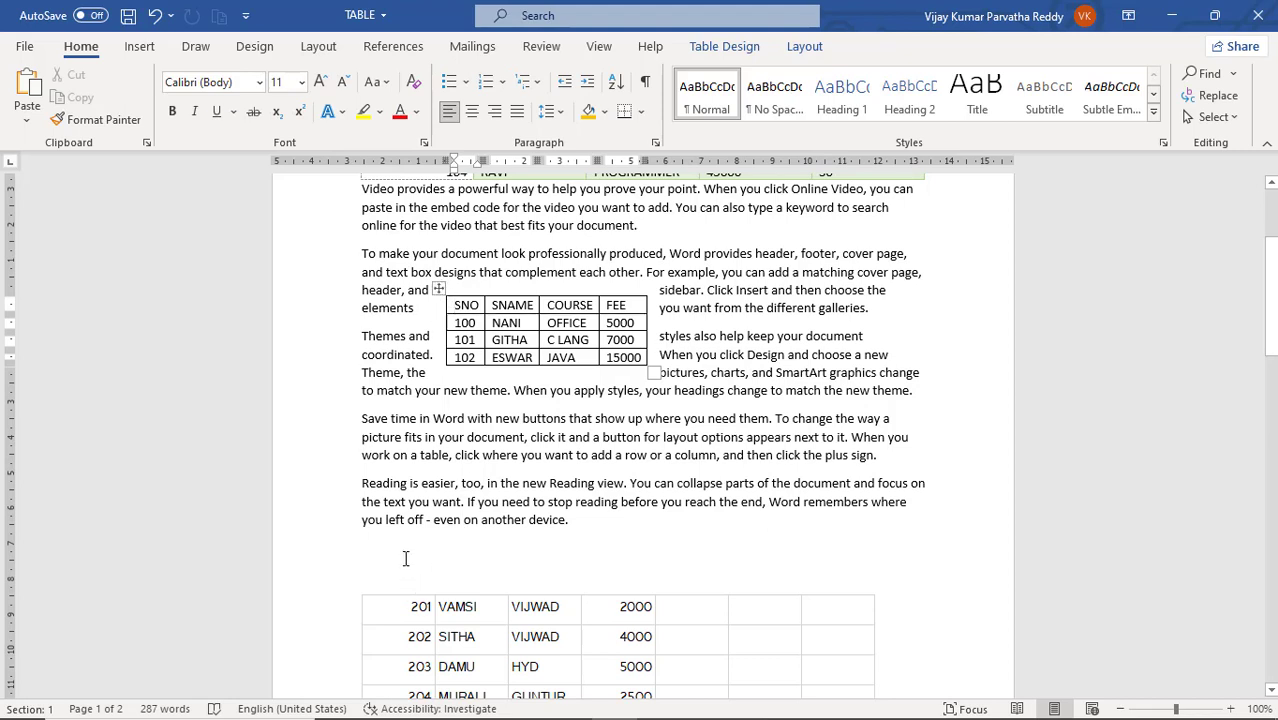
{"action": "left_click", "coordinate": [557, 307]}
{"action": "left_click", "coordinate": [806, 48]}
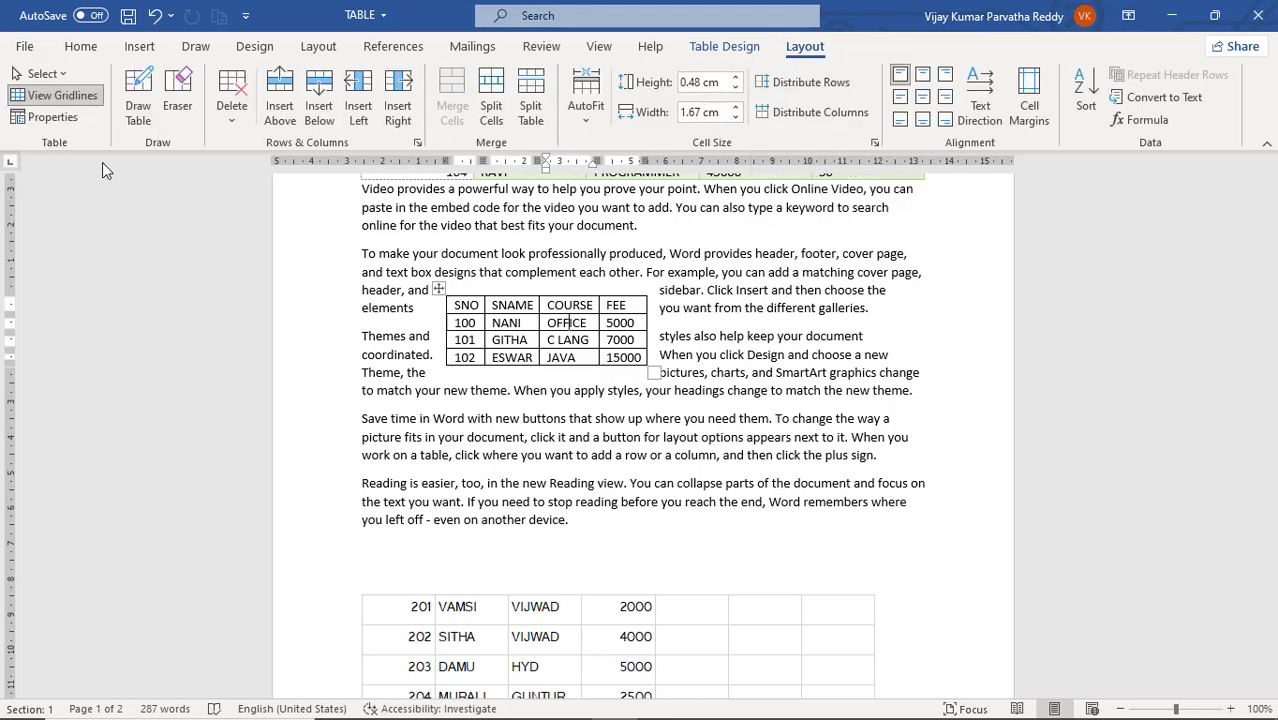
{"action": "left_click", "coordinate": [70, 120]}
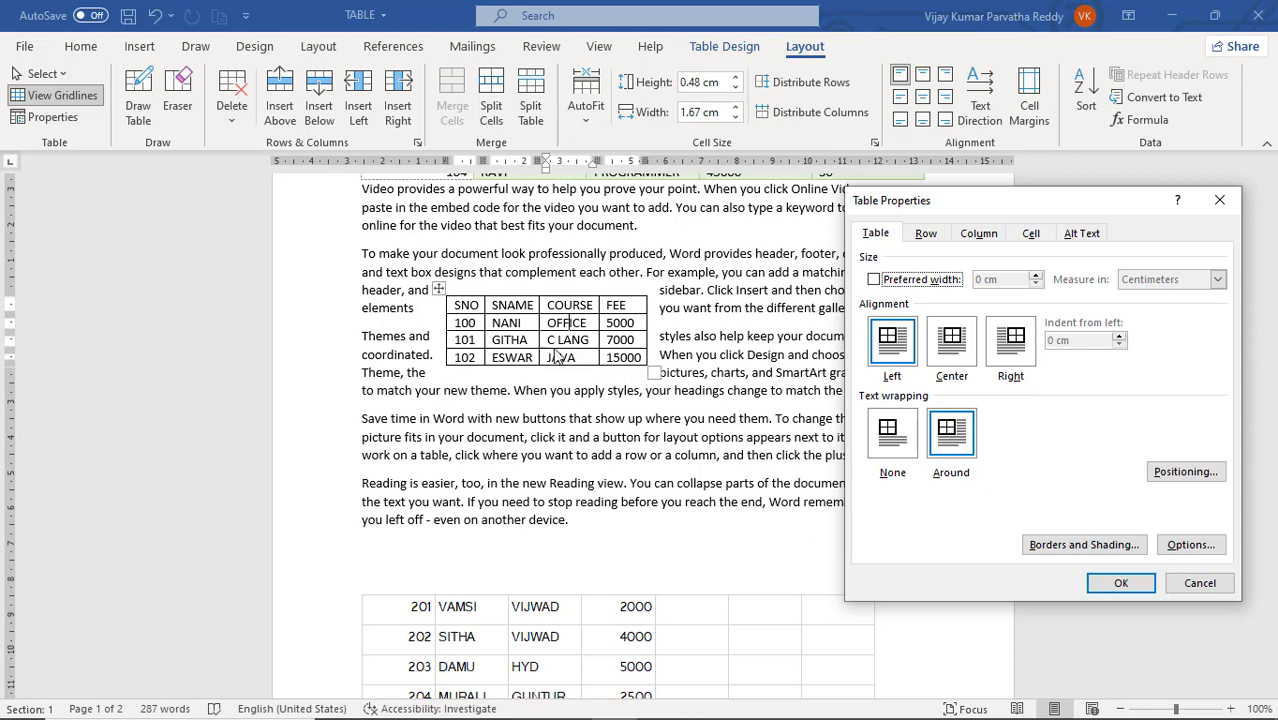
{"action": "left_click", "coordinate": [912, 452]}
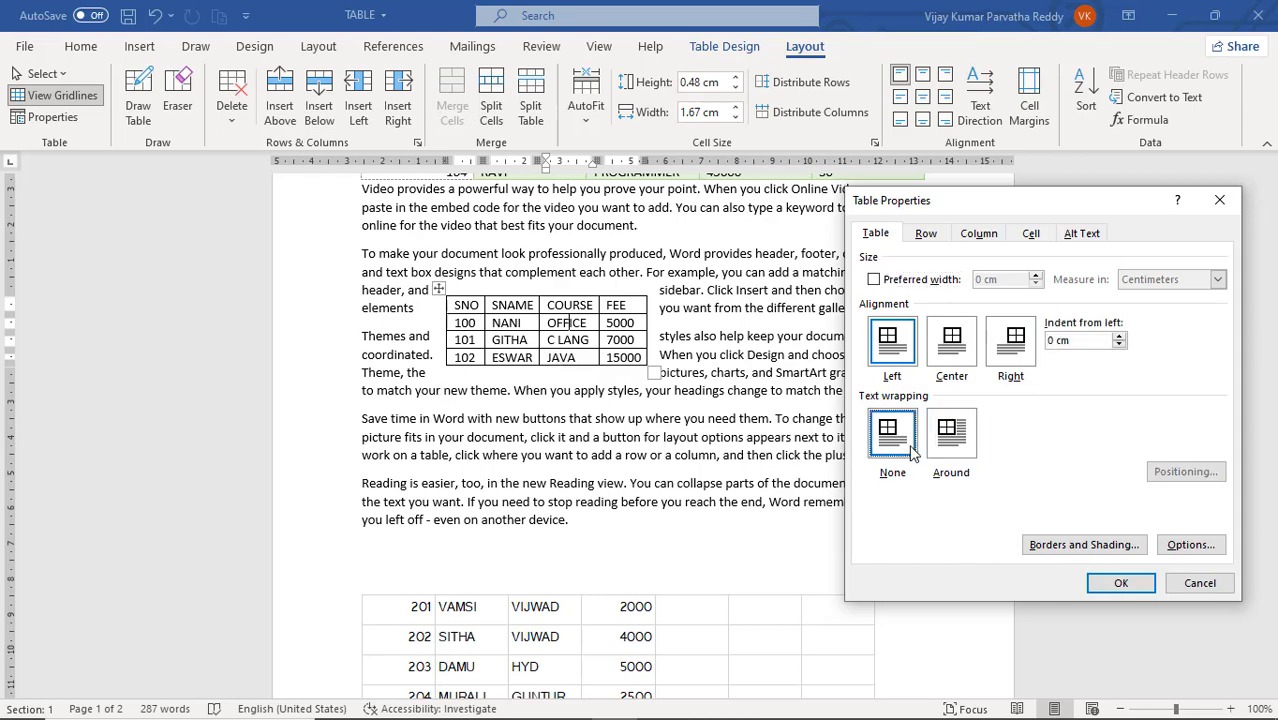
{"action": "left_click", "coordinate": [1118, 584]}
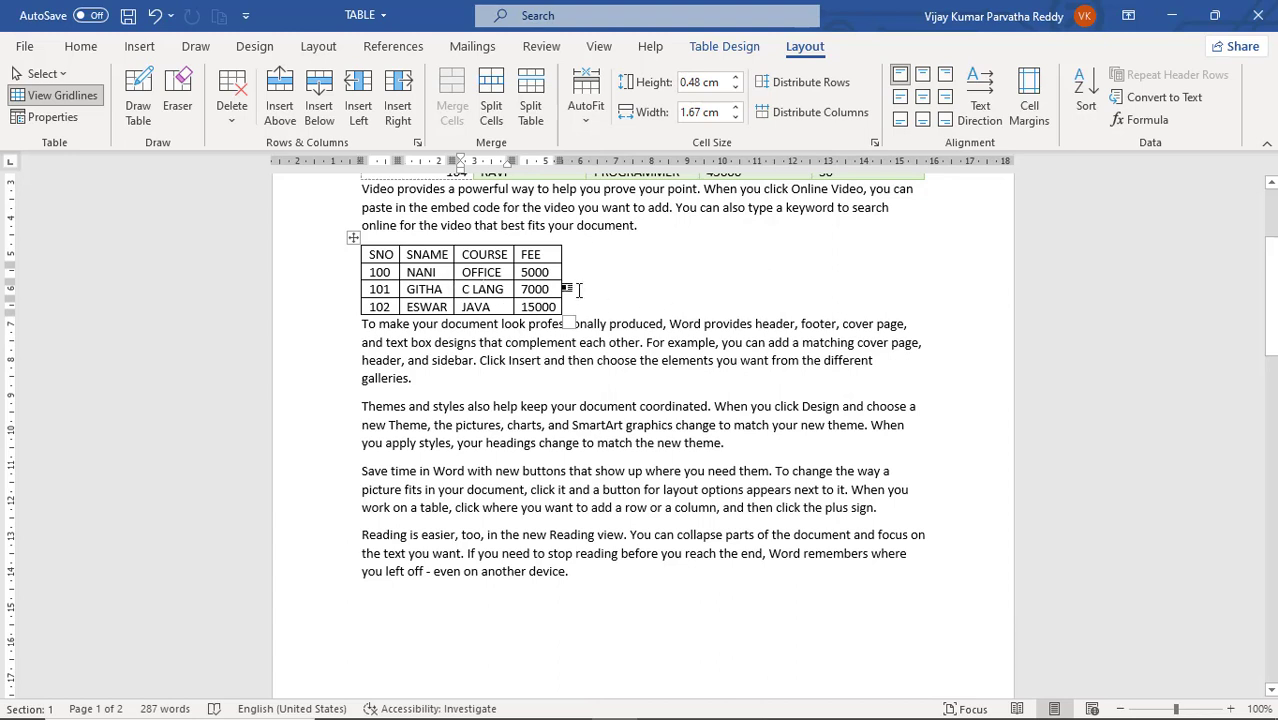
Step: Move the student table into the paragraph starting "Themes and styles" and set its text wrapping to None
{"action": "left_click", "coordinate": [354, 240]}
{"action": "left_click_drag", "start_coordinate": [356, 256], "coordinate": [418, 372]}
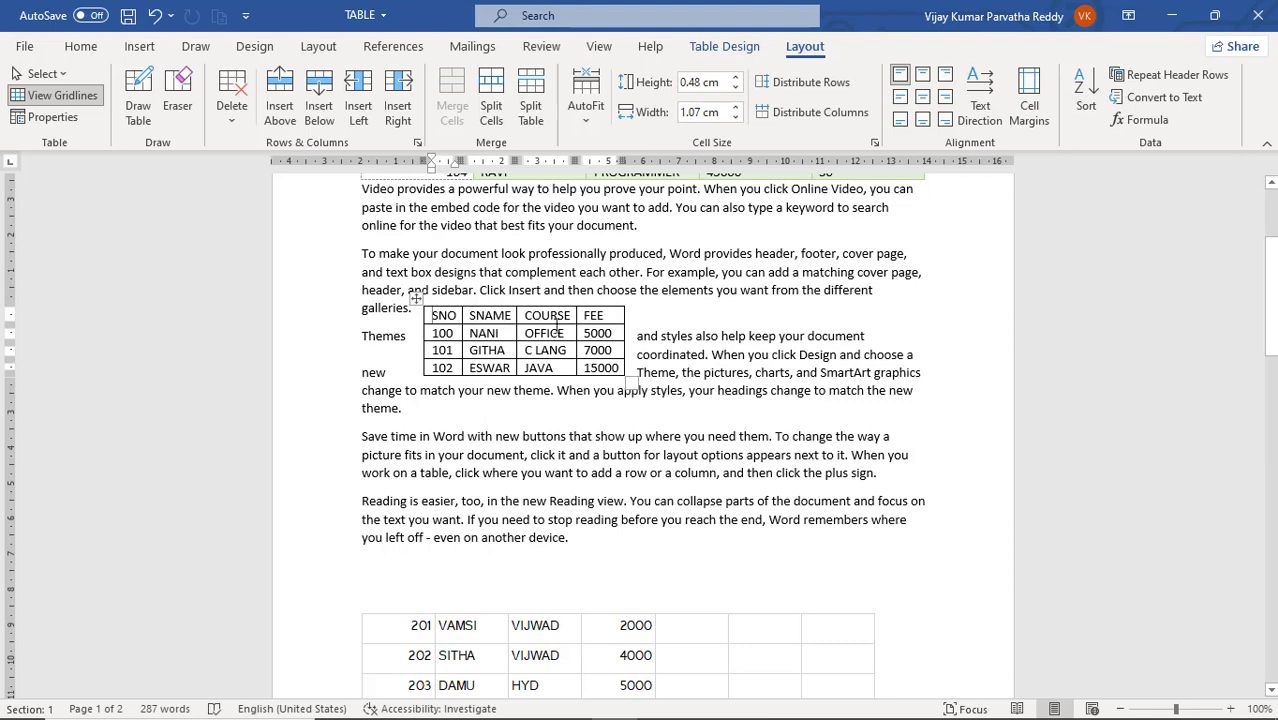
{"action": "left_click", "coordinate": [45, 117]}
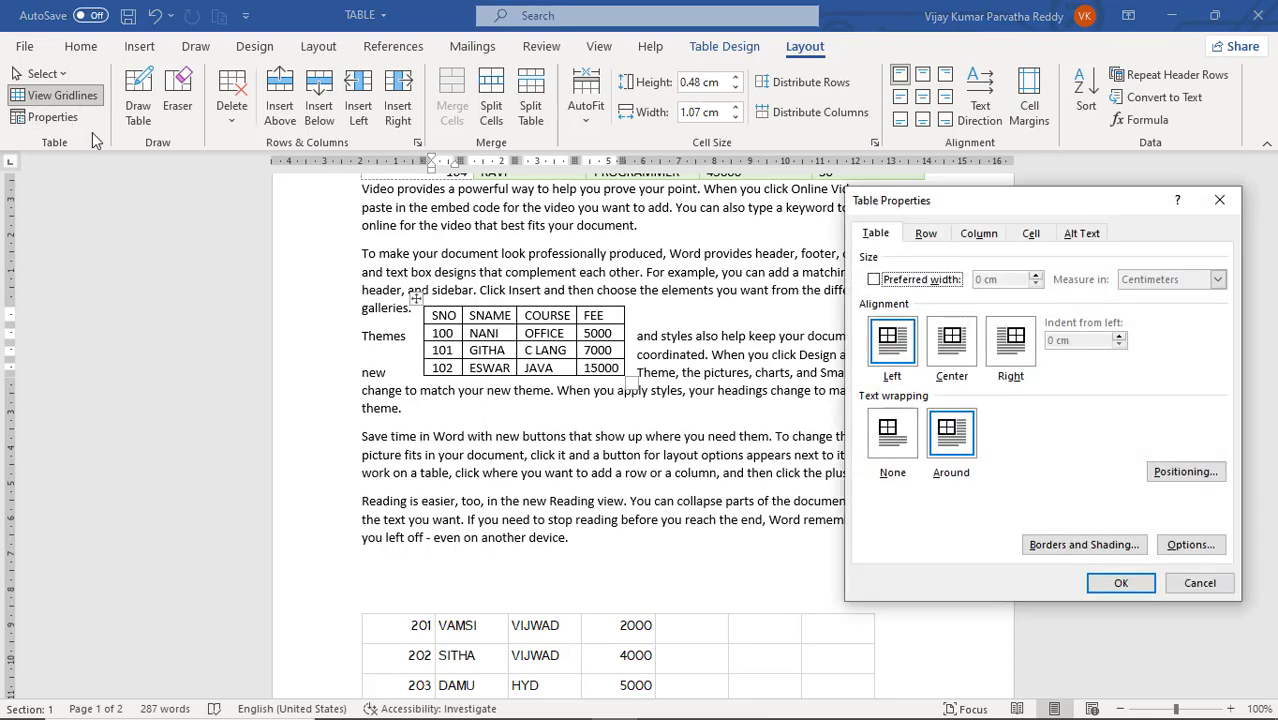
{"action": "left_click", "coordinate": [906, 450]}
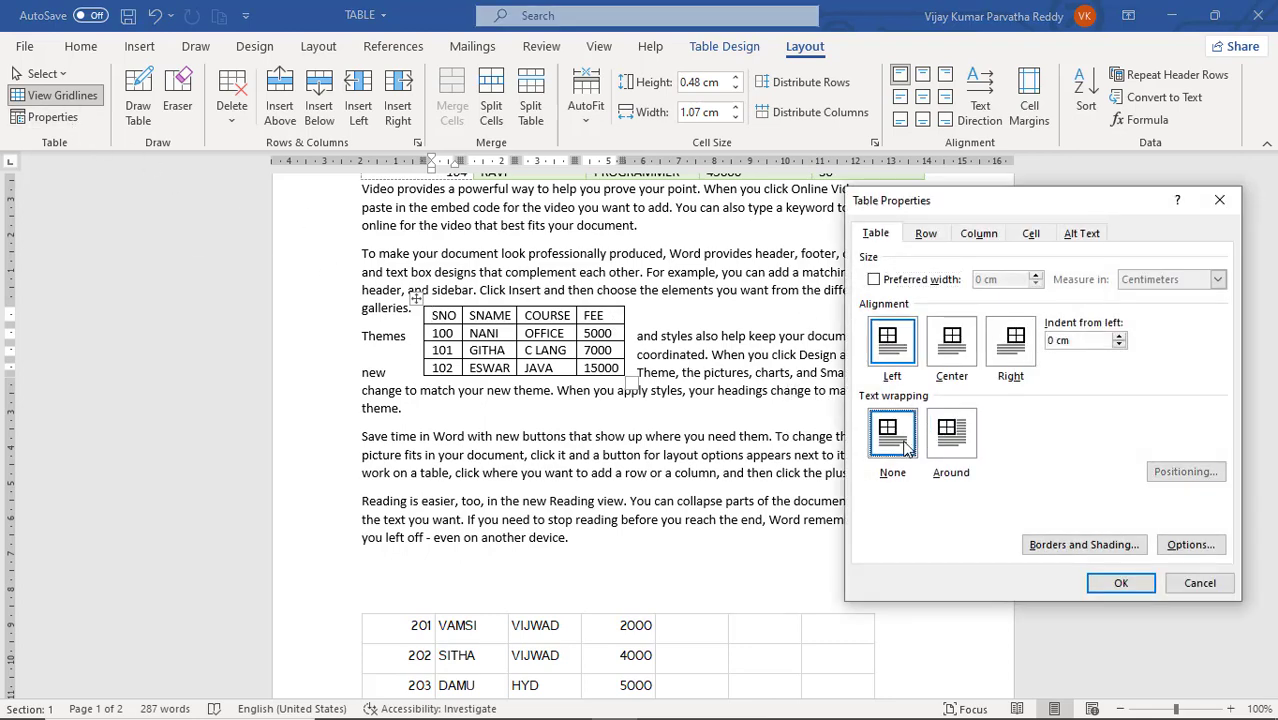
{"action": "left_click", "coordinate": [1117, 585]}
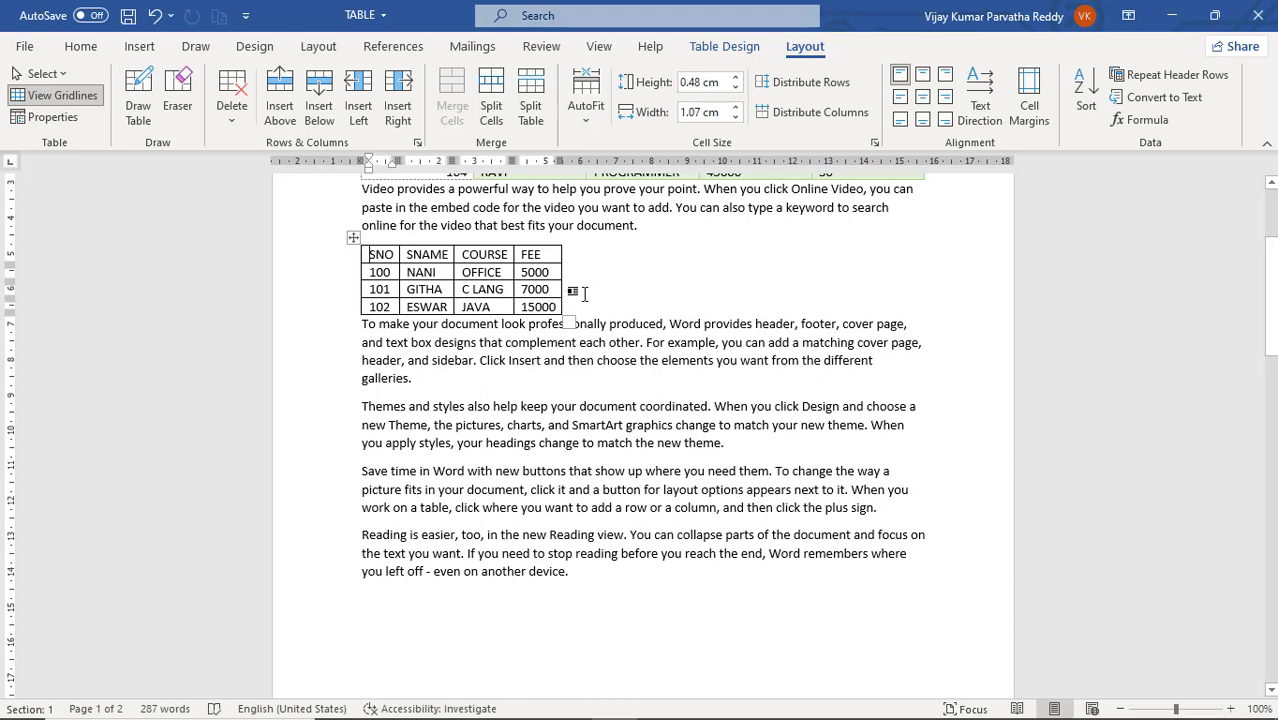
Step: Insert three blank lines after the first sample paragraph, above the student table
{"action": "left_click", "coordinate": [620, 236]}
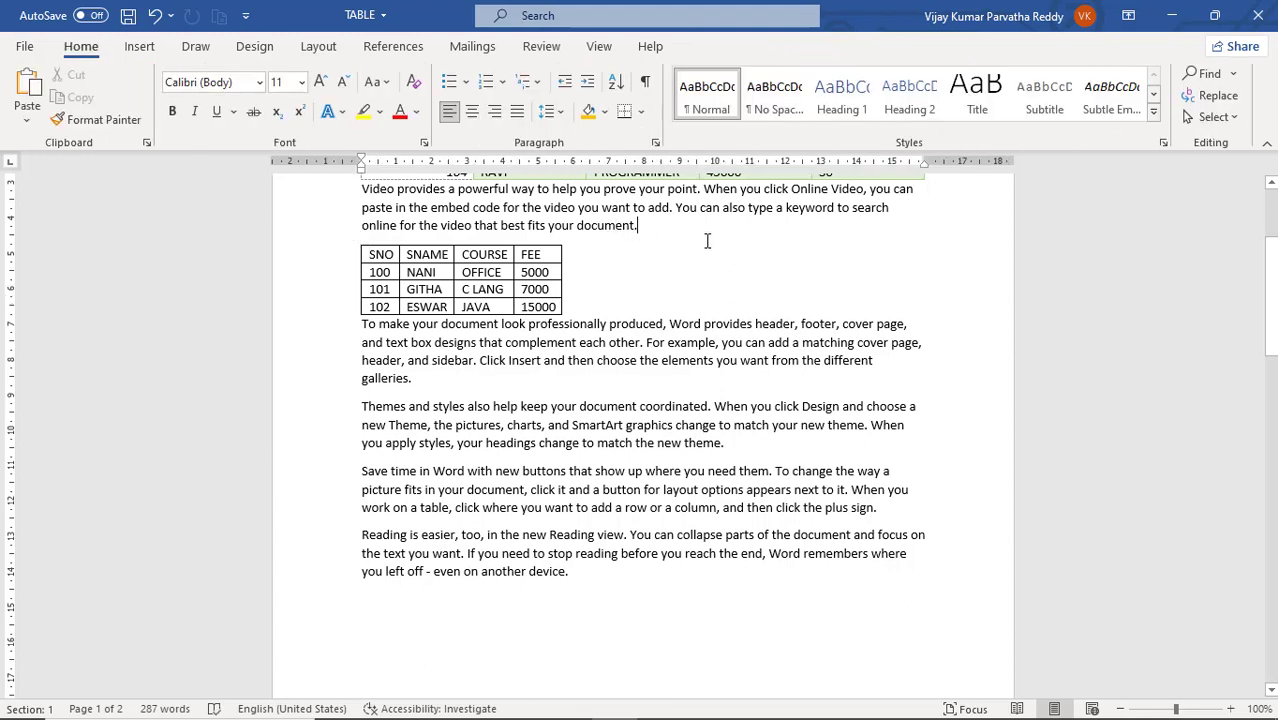
{"action": "key", "text": "Return"}
{"action": "key", "text": "Return"}
{"action": "key", "text": "Return"}
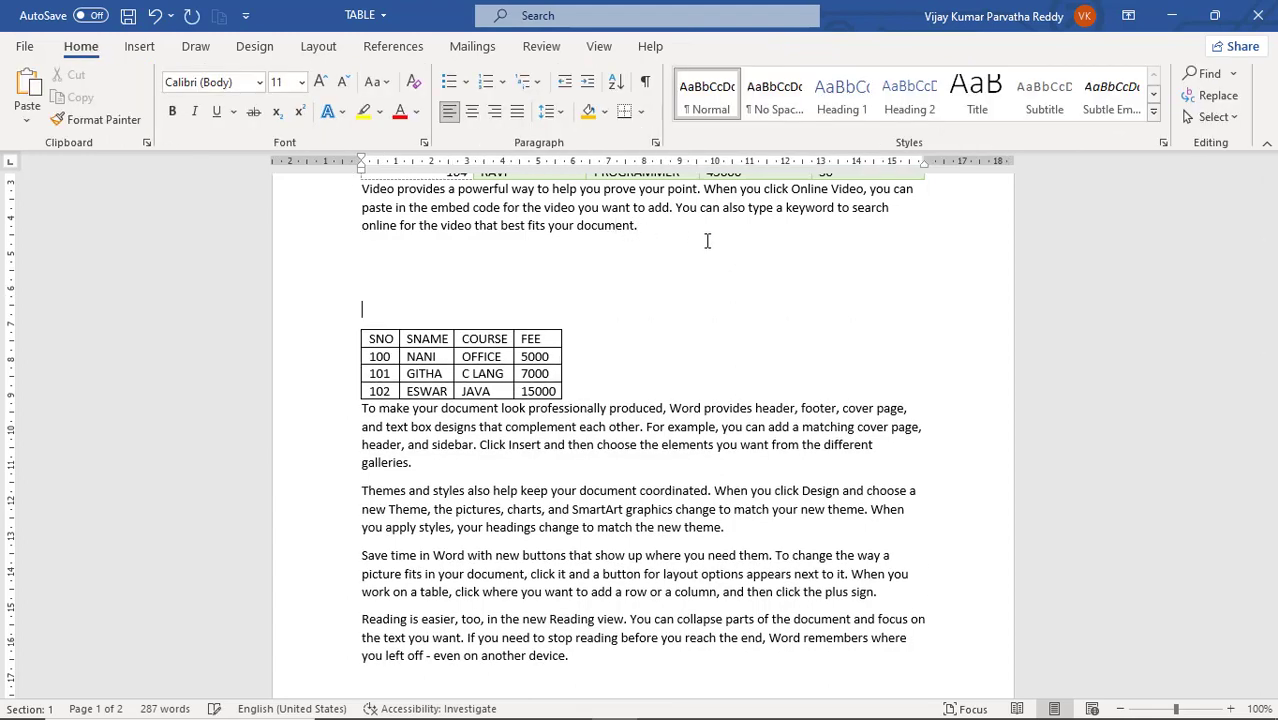
Step: Move the student table into the paragraph starting "Save time in Word" and set it to Left alignment with text wrapping None
{"action": "left_click", "coordinate": [354, 323]}
{"action": "left_click_drag", "start_coordinate": [354, 323], "coordinate": [466, 550]}
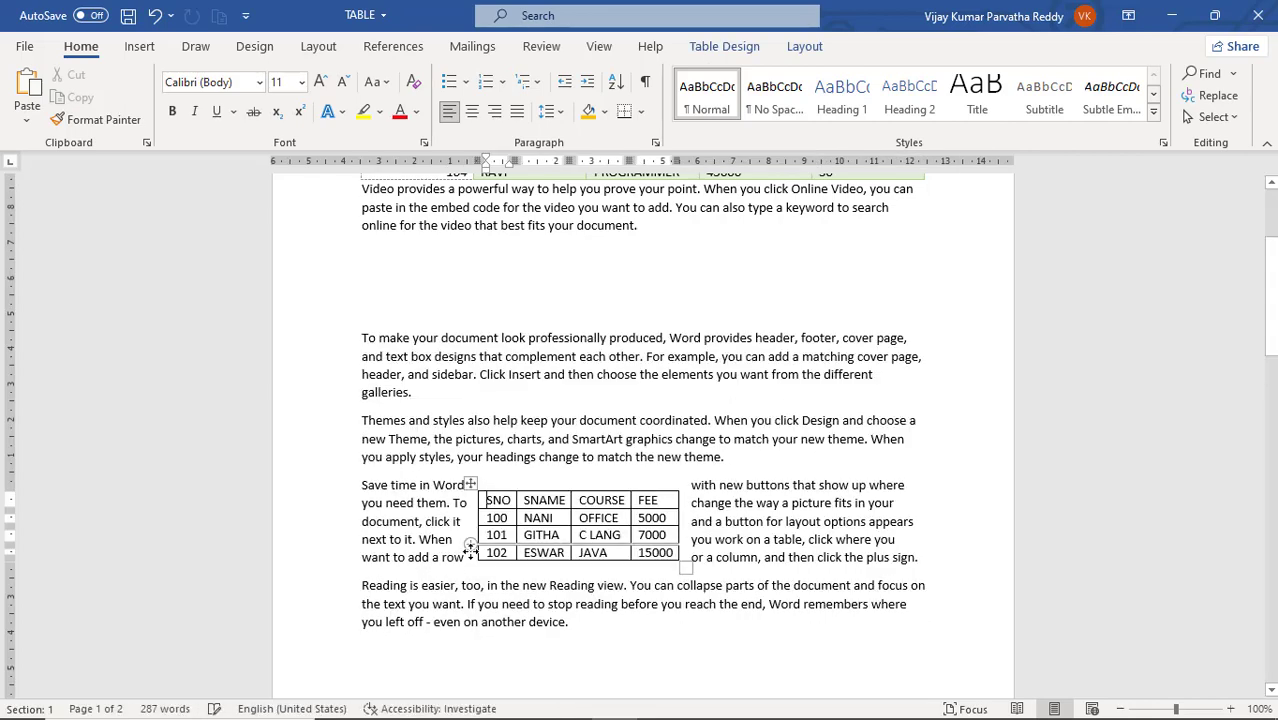
{"action": "left_click", "coordinate": [697, 508]}
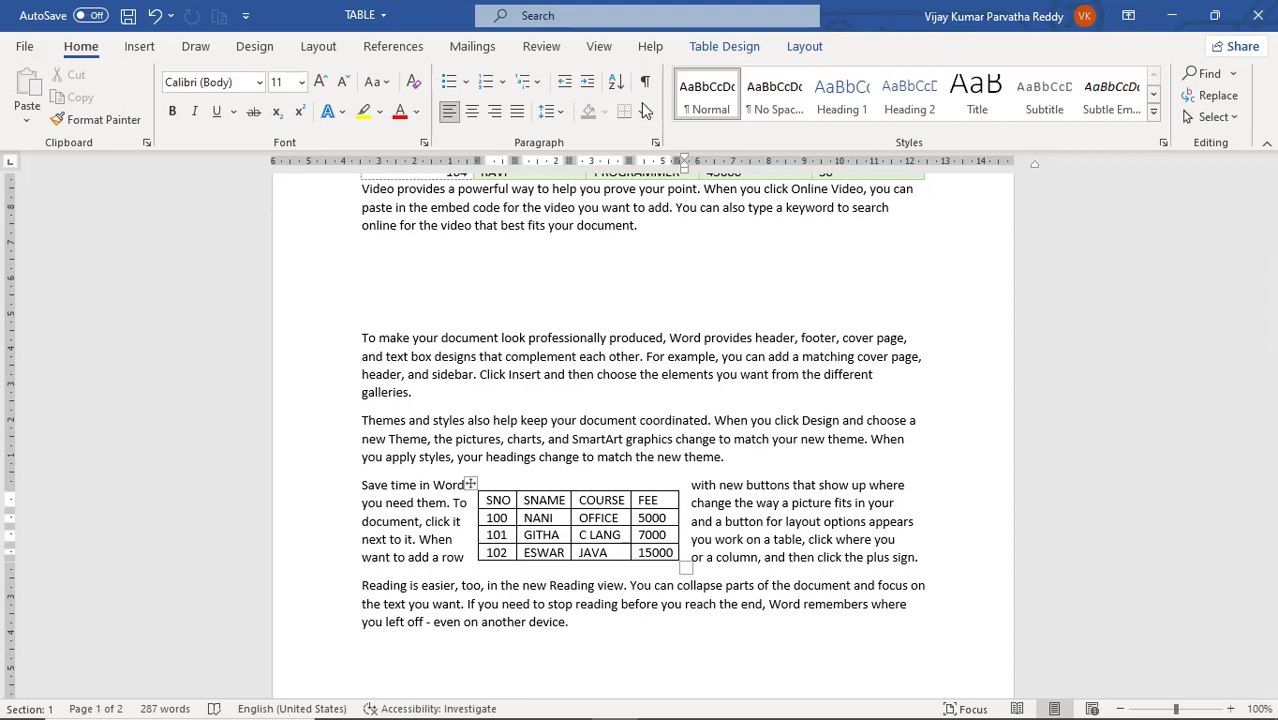
{"action": "left_click", "coordinate": [800, 50]}
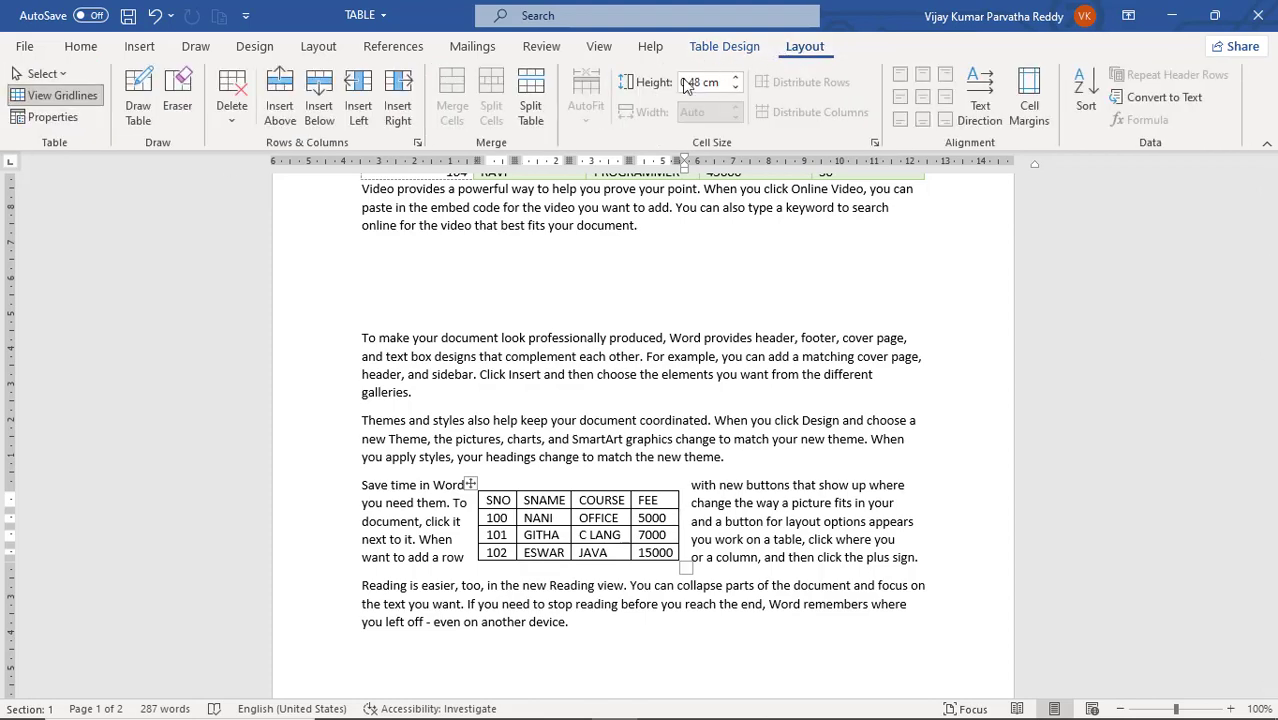
{"action": "left_click", "coordinate": [76, 118]}
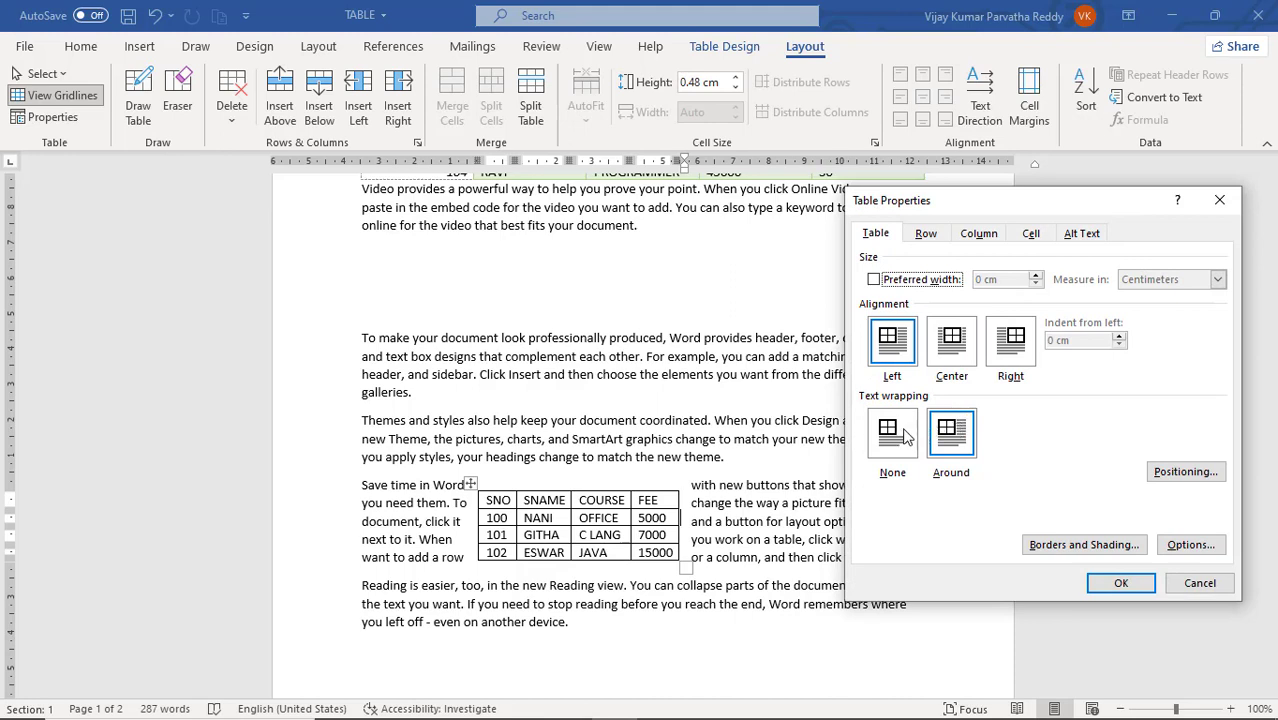
{"action": "left_click", "coordinate": [905, 355]}
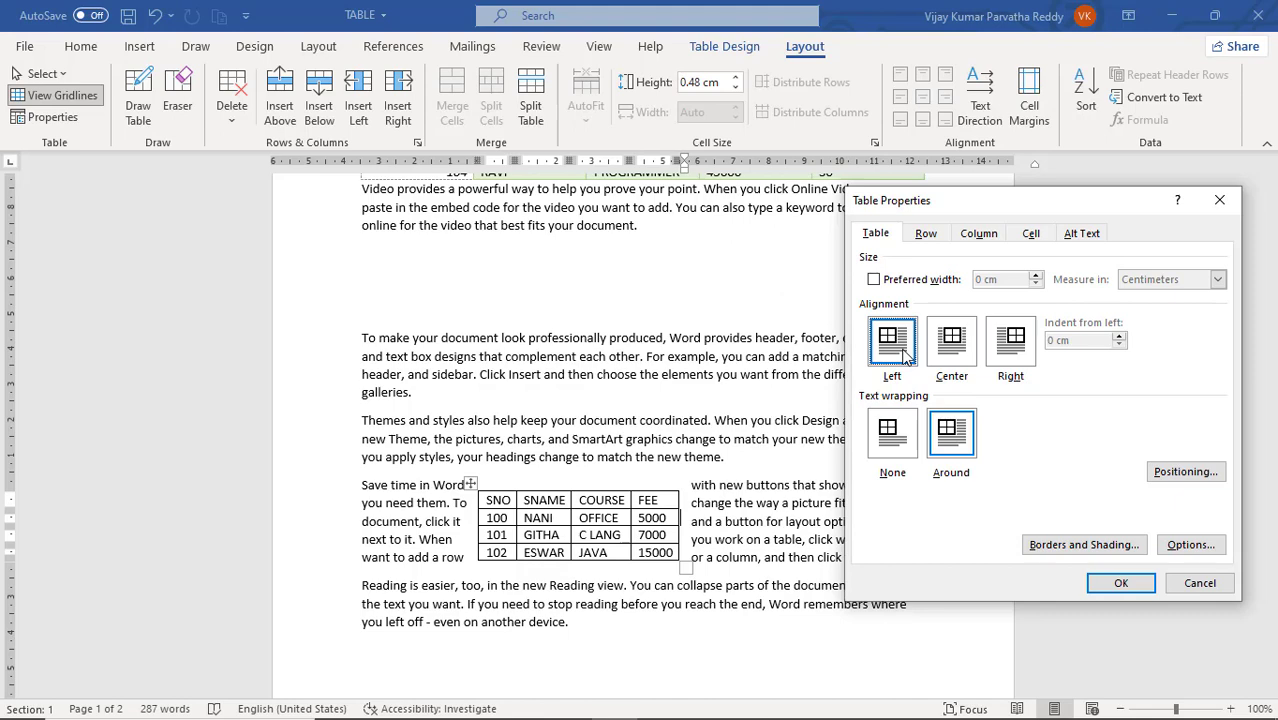
{"action": "left_click", "coordinate": [905, 427]}
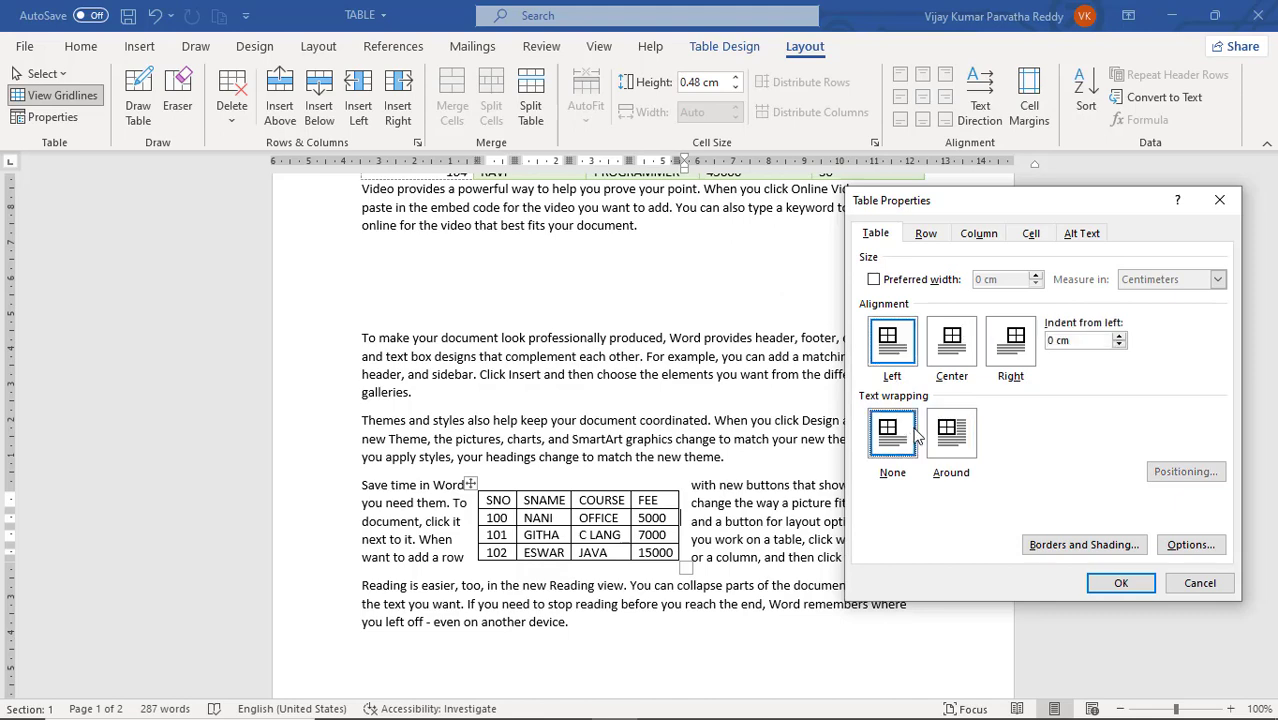
{"action": "left_click", "coordinate": [1116, 583]}
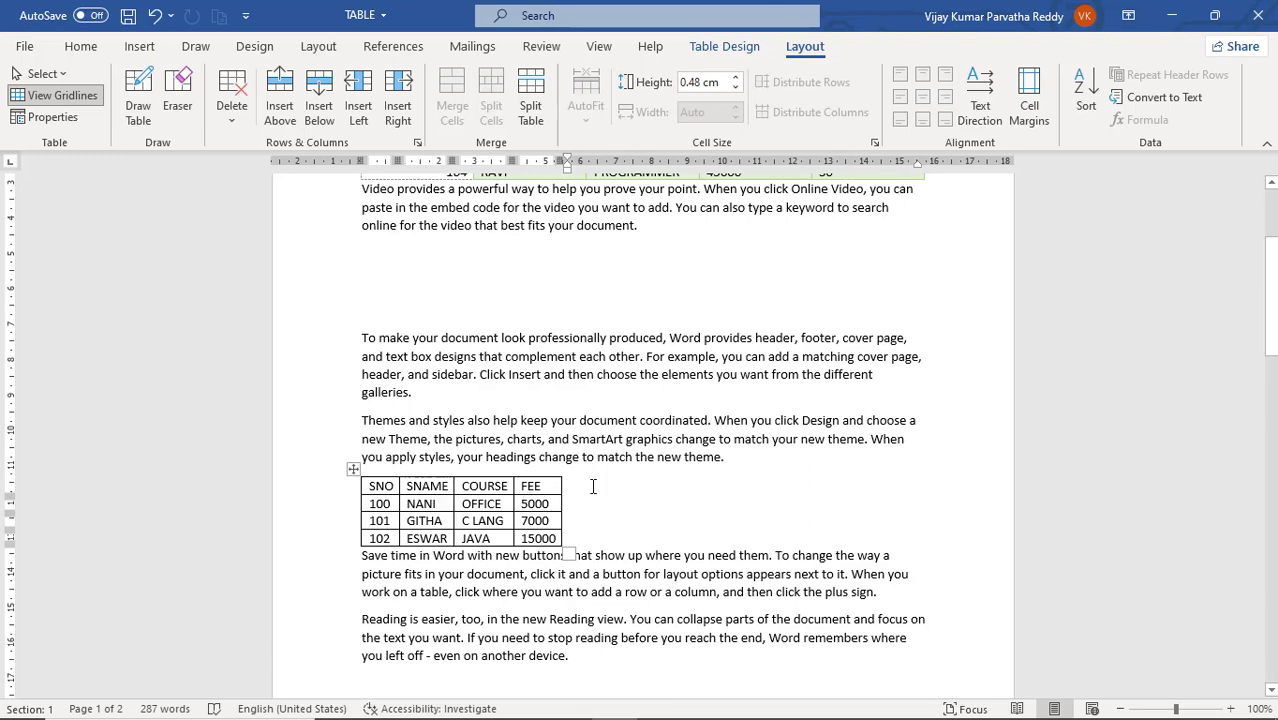
Step: Review the row, column and cell settings in the student table's Table Properties, leaving without changes
{"action": "left_click", "coordinate": [52, 117]}
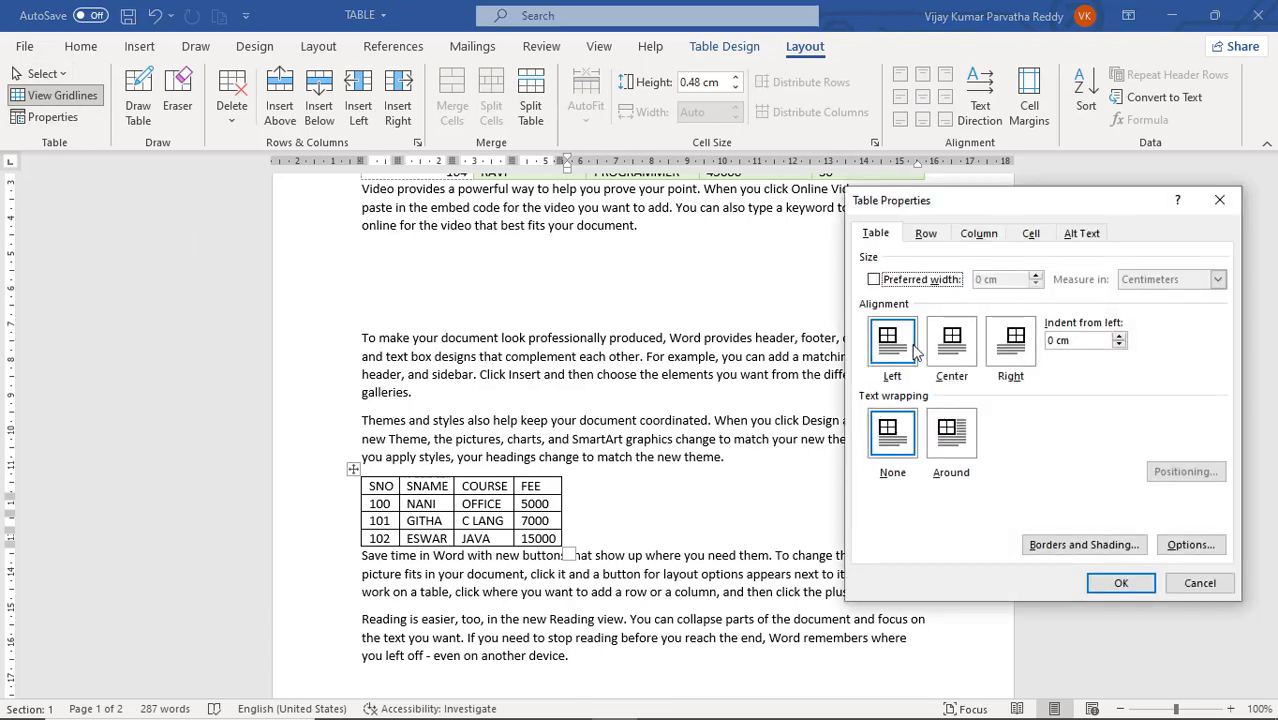
{"action": "left_click", "coordinate": [926, 236]}
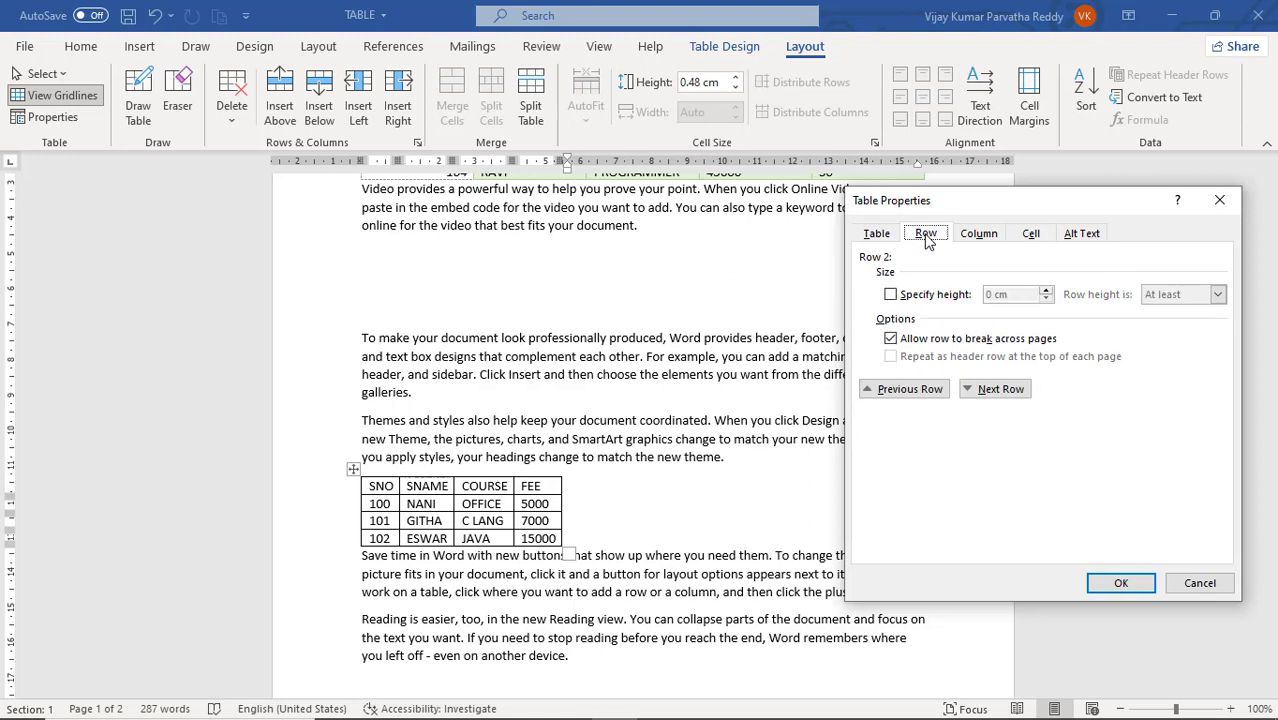
{"action": "left_click", "coordinate": [982, 236]}
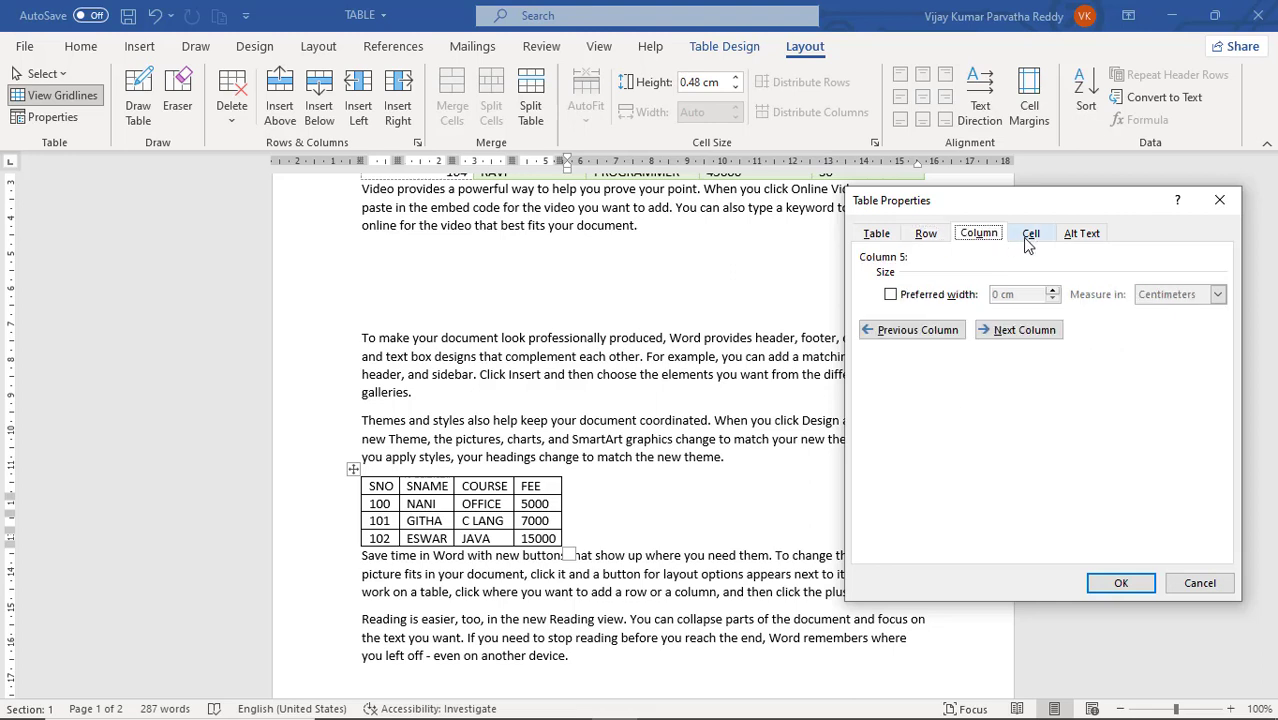
{"action": "left_click", "coordinate": [1025, 238]}
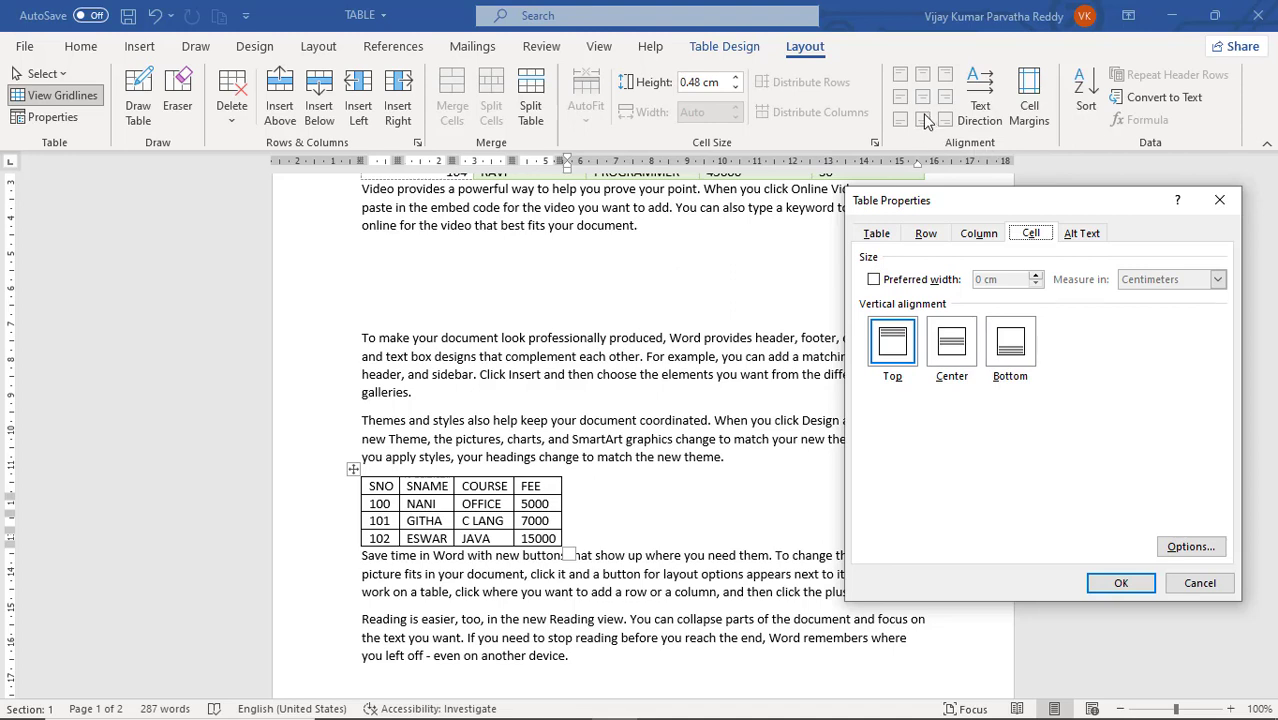
{"action": "left_click", "coordinate": [978, 238]}
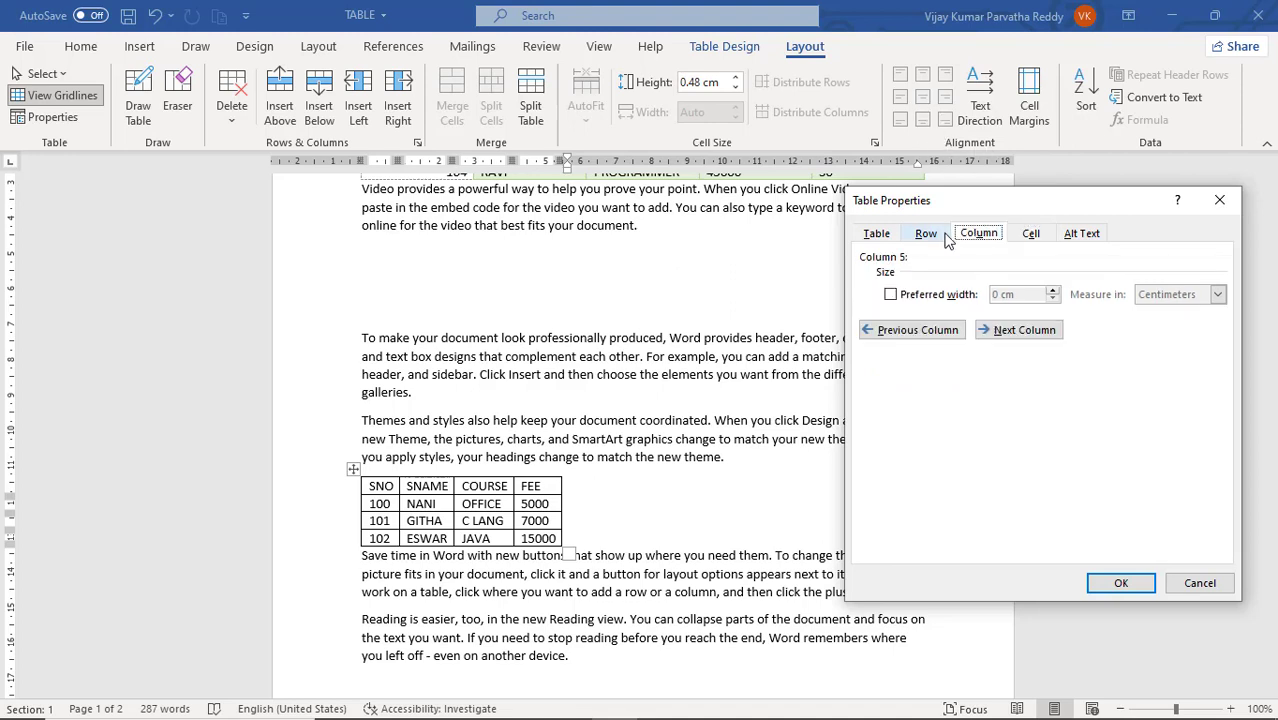
{"action": "left_click", "coordinate": [926, 236]}
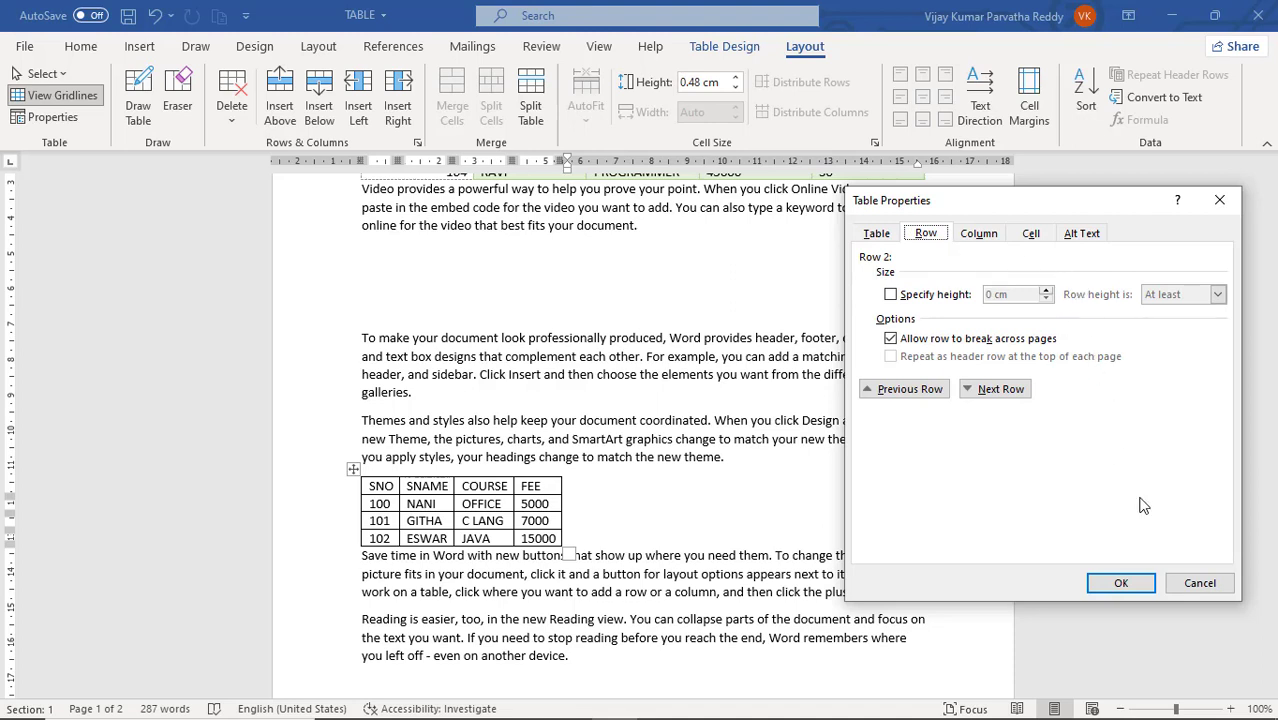
{"action": "left_click", "coordinate": [1199, 584]}
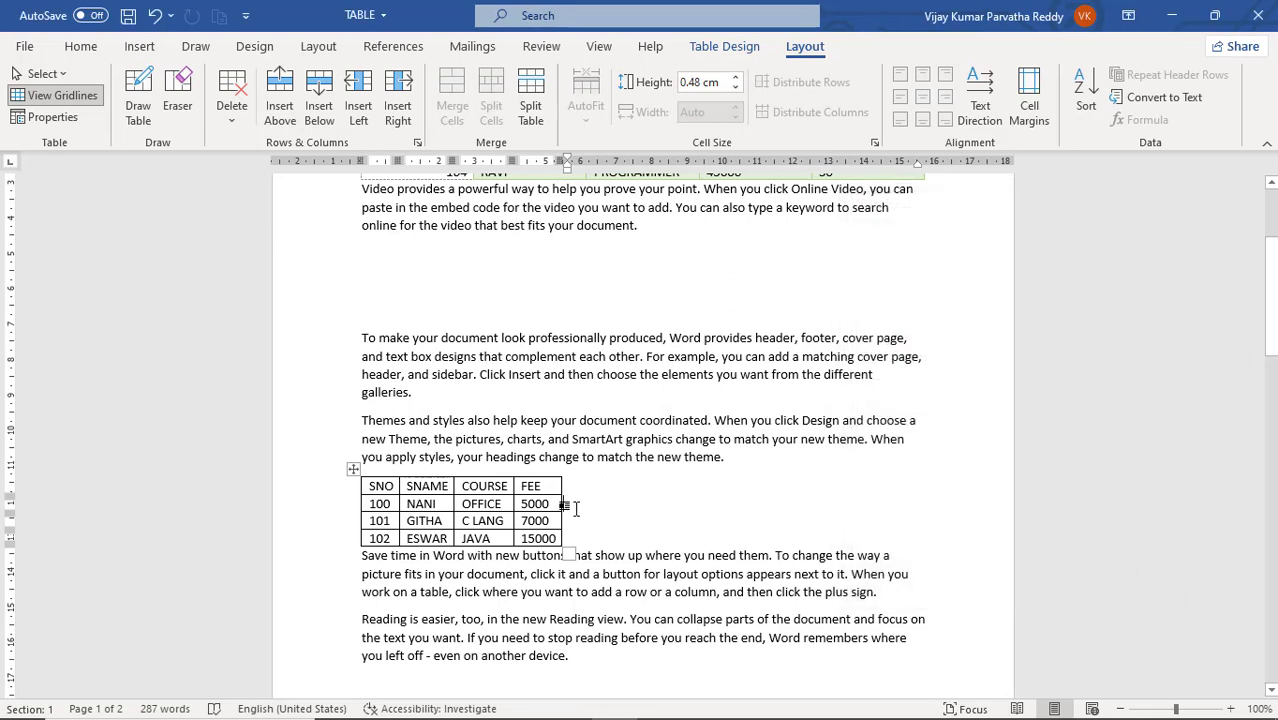
Step: Draw a table about 8.63 cm wide below the first sample paragraph and divide it into three rows and three columns with Draw Table
{"action": "left_click", "coordinate": [146, 120]}
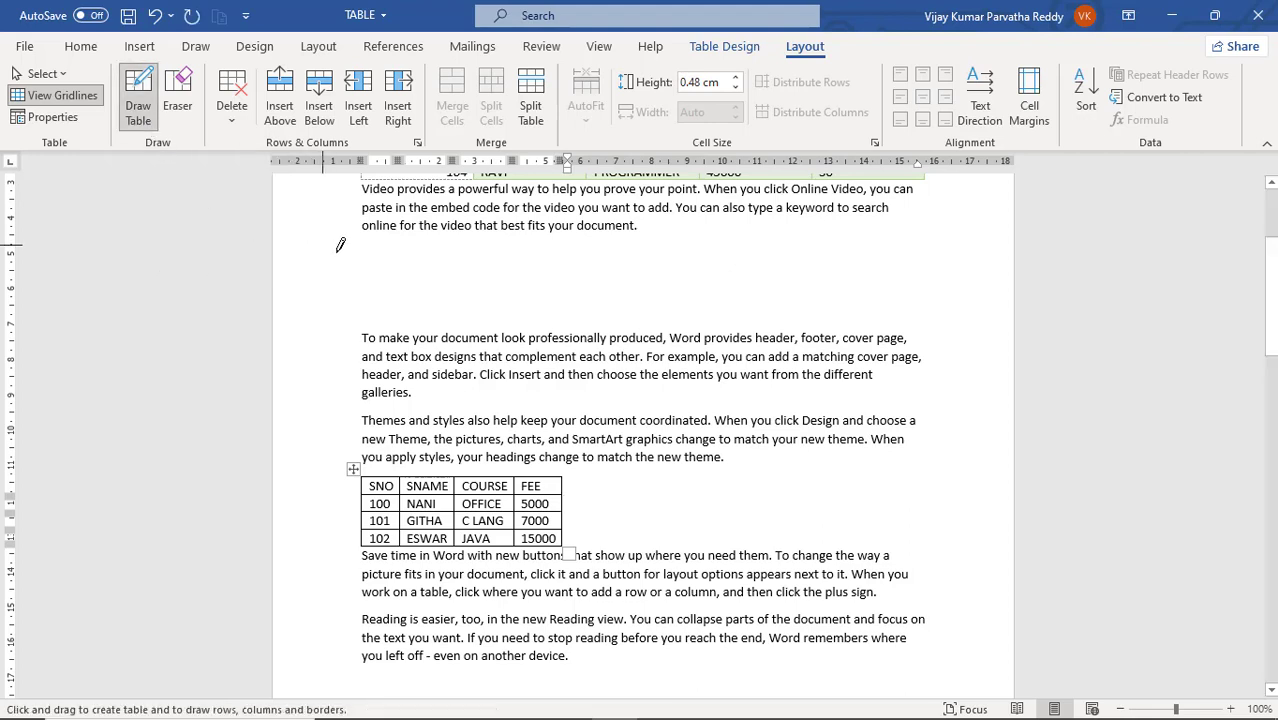
{"action": "mouse_move", "coordinate": [431, 253]}
{"action": "left_mouse_down"}
{"action": "mouse_move", "coordinate": [456, 288]}
{"action": "mouse_move", "coordinate": [745, 313]}
{"action": "left_mouse_up"}
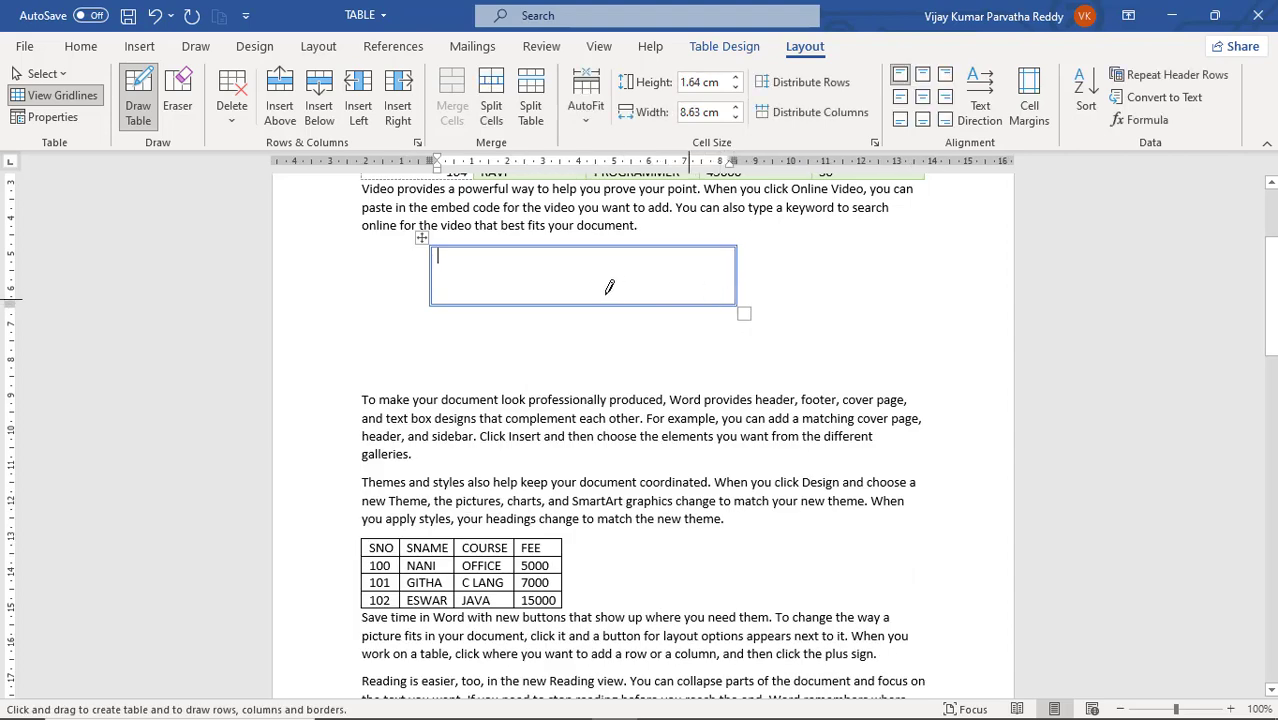
{"action": "left_click_drag", "start_coordinate": [432, 268], "coordinate": [736, 271]}
{"action": "mouse_move", "coordinate": [431, 288]}
{"action": "left_mouse_down"}
{"action": "mouse_move", "coordinate": [656, 286]}
{"action": "mouse_move", "coordinate": [679, 303]}
{"action": "left_mouse_up"}
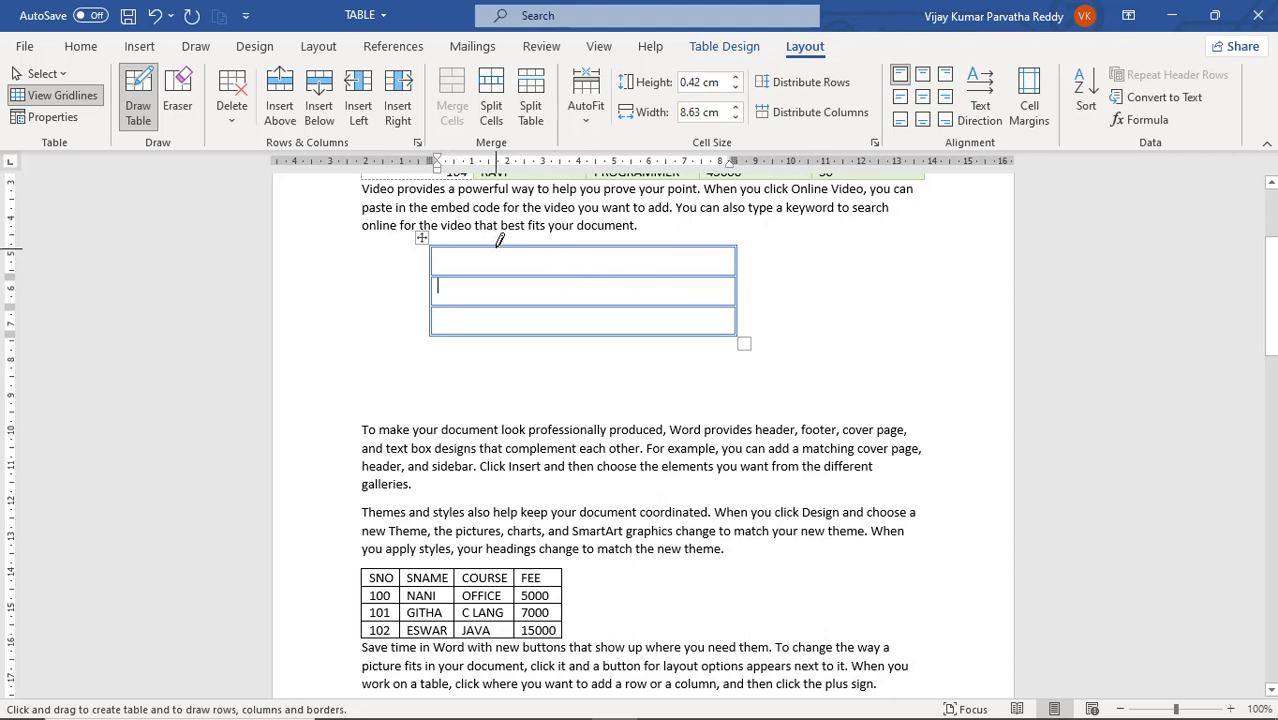
{"action": "left_click_drag", "start_coordinate": [493, 253], "coordinate": [493, 325]}
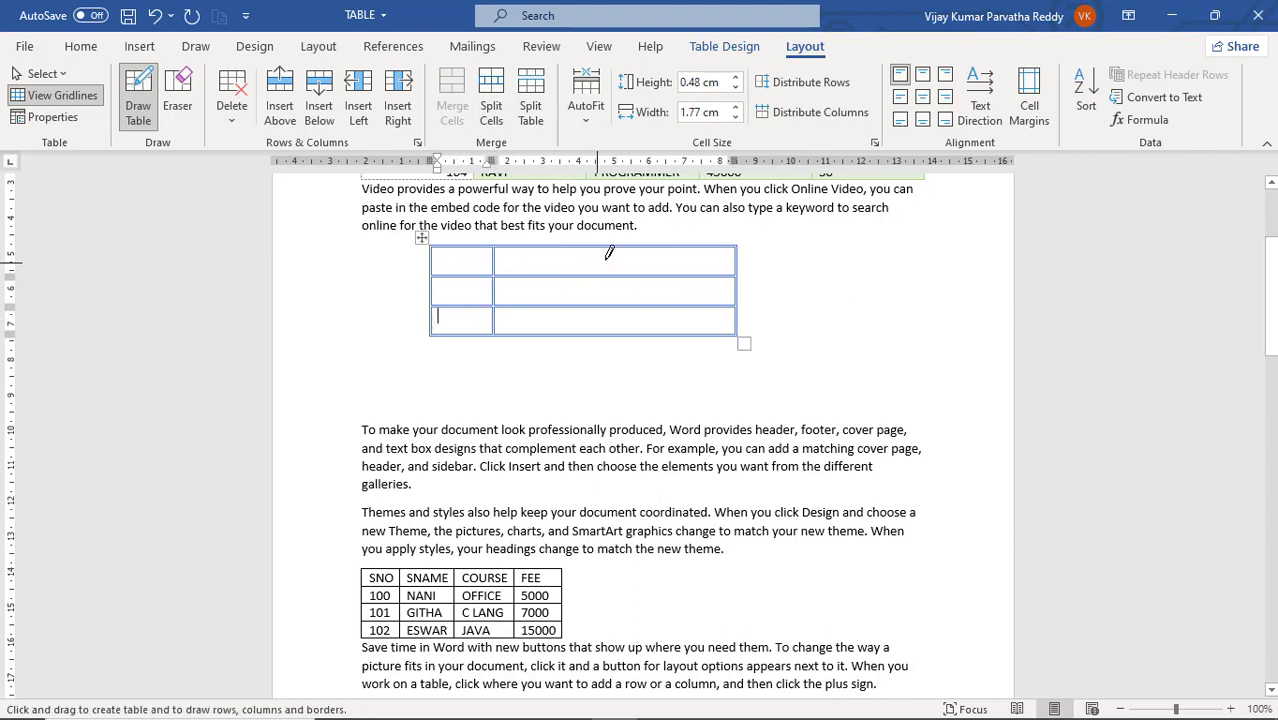
{"action": "left_click_drag", "start_coordinate": [605, 249], "coordinate": [598, 336]}
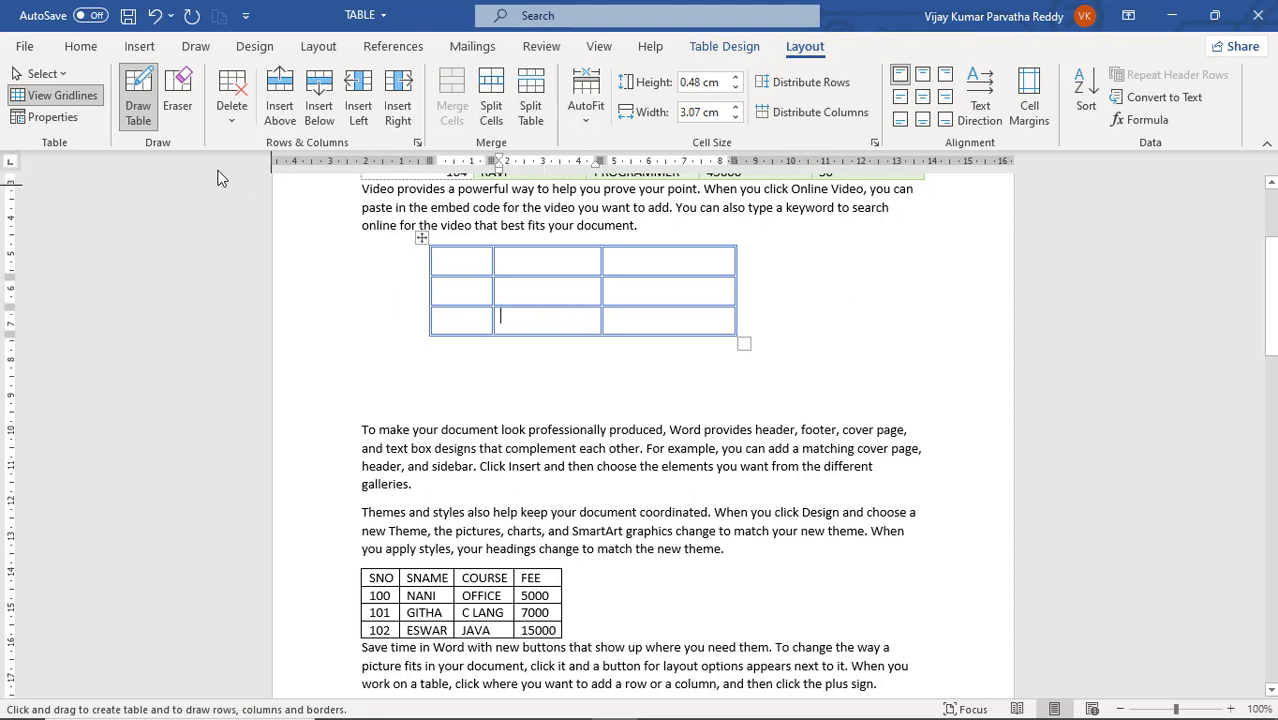
Step: Erase the drawn table's dividers and top border in the first row, plus the second row's divider between its last two cells
{"action": "left_click", "coordinate": [180, 100]}
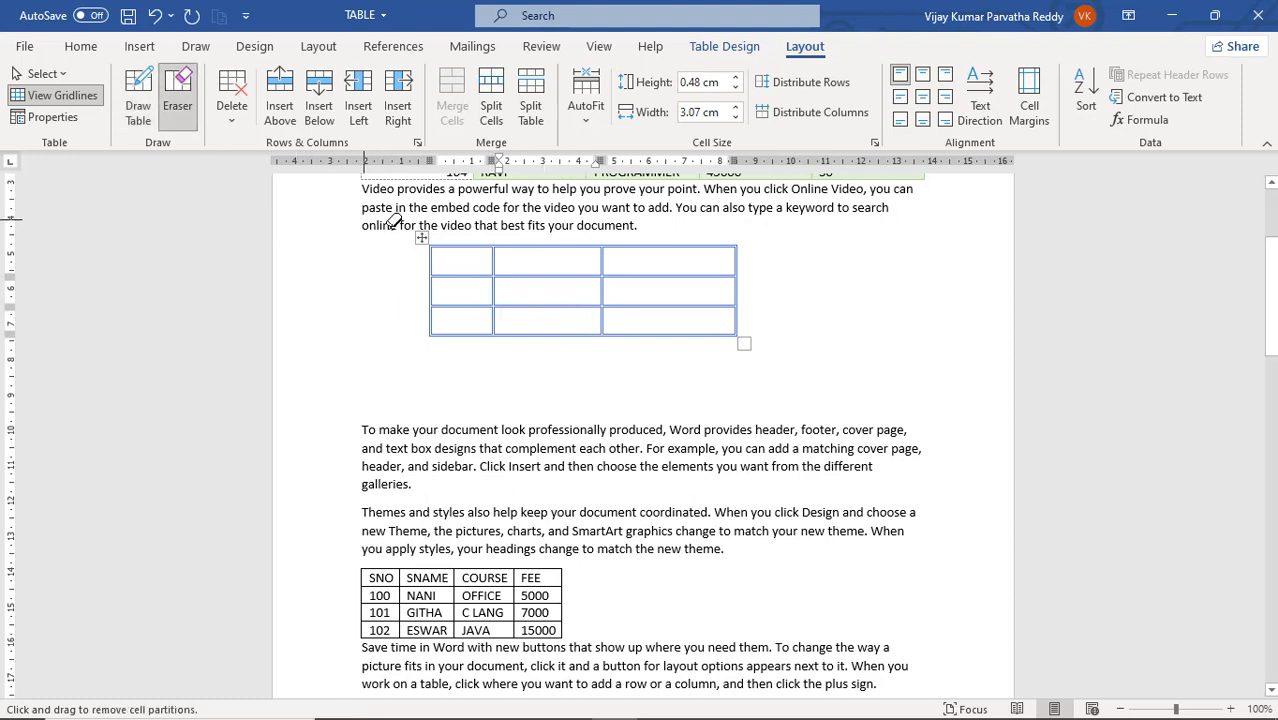
{"action": "key", "text": "Escape"}
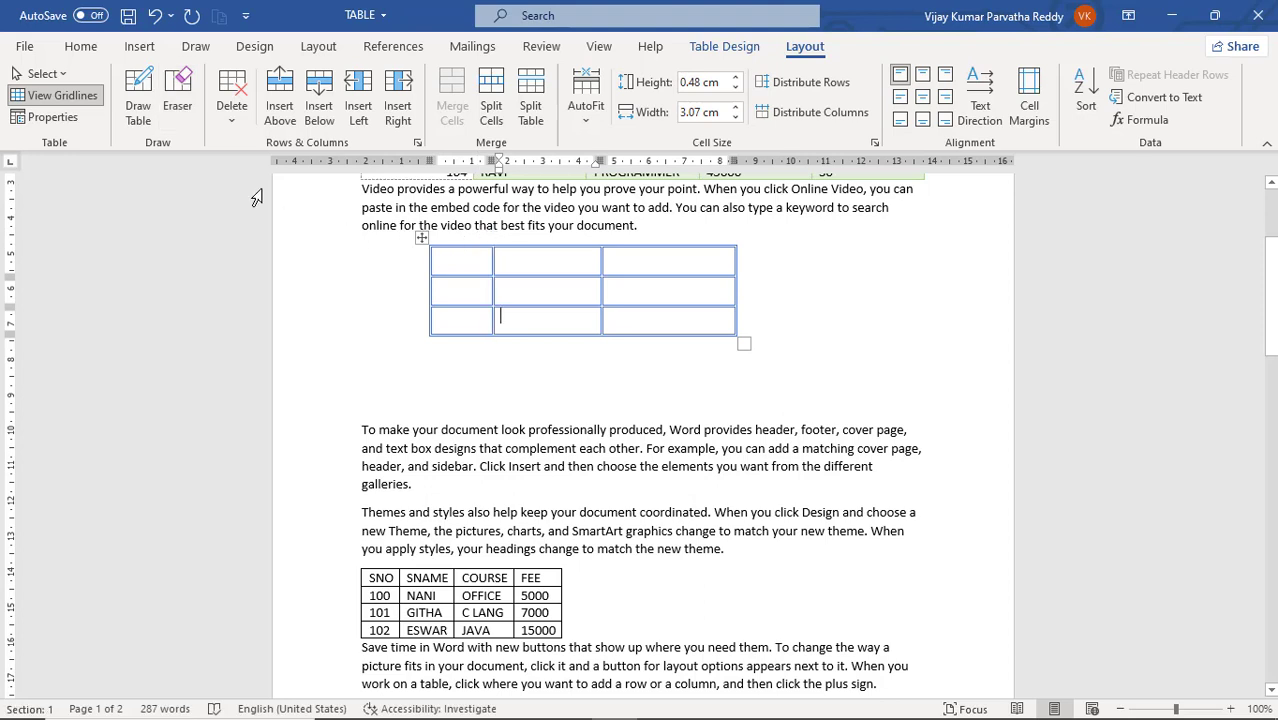
{"action": "left_click", "coordinate": [177, 100]}
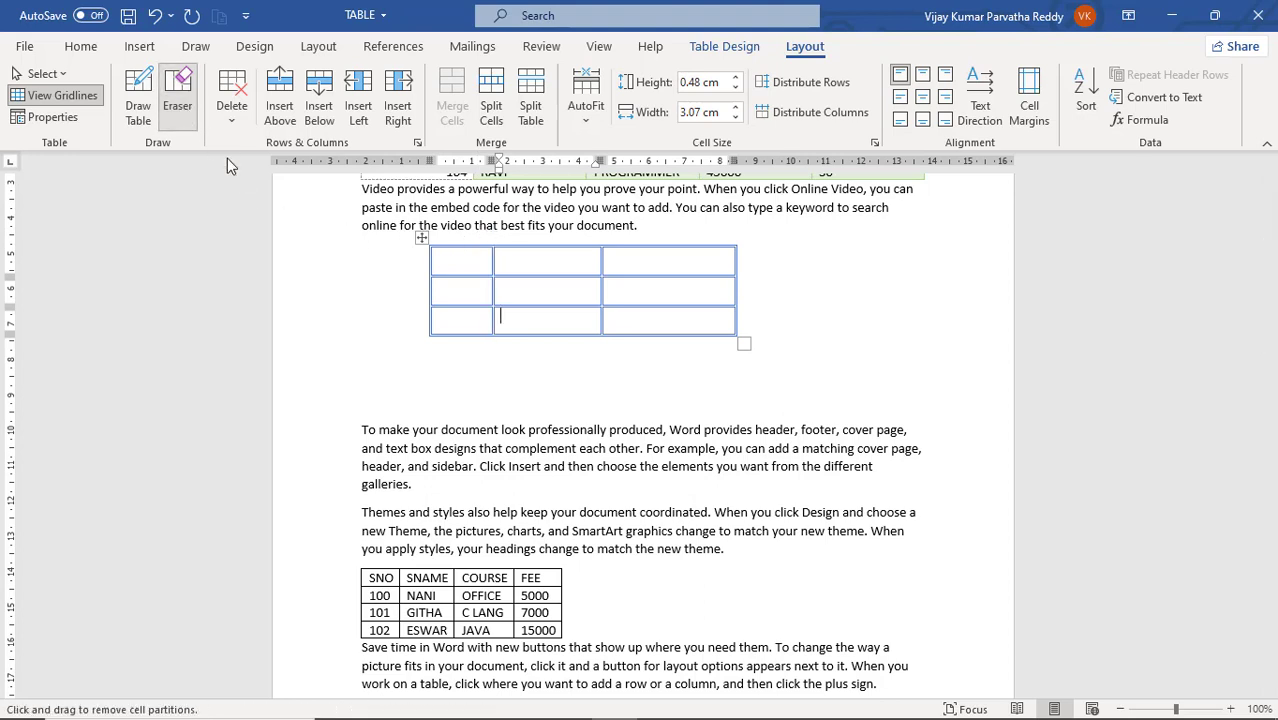
{"action": "left_click", "coordinate": [463, 248]}
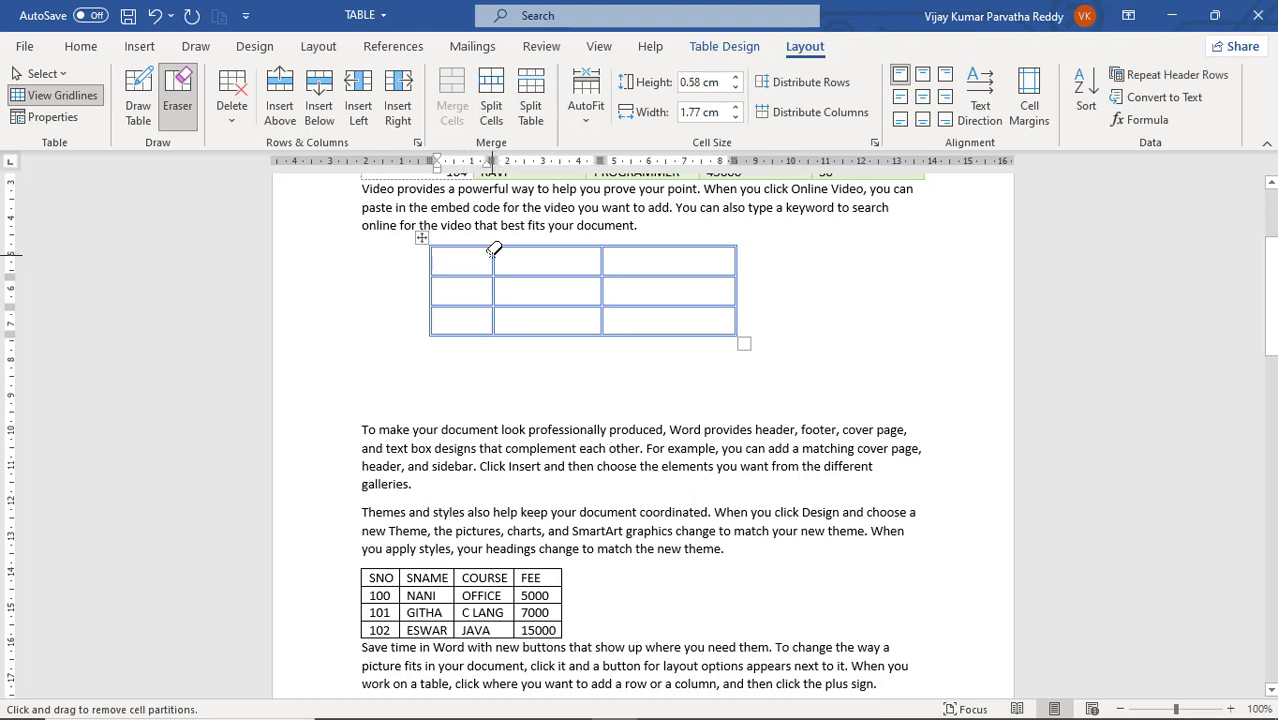
{"action": "left_click", "coordinate": [494, 253]}
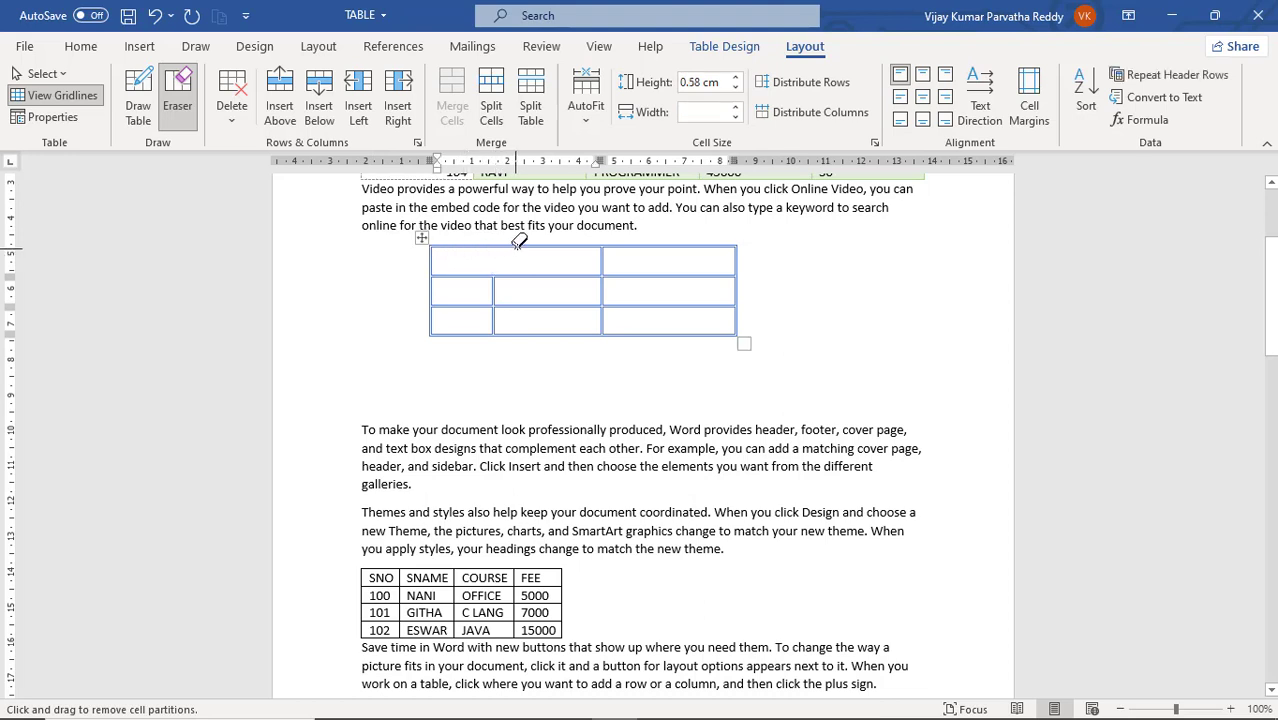
{"action": "left_click", "coordinate": [515, 245]}
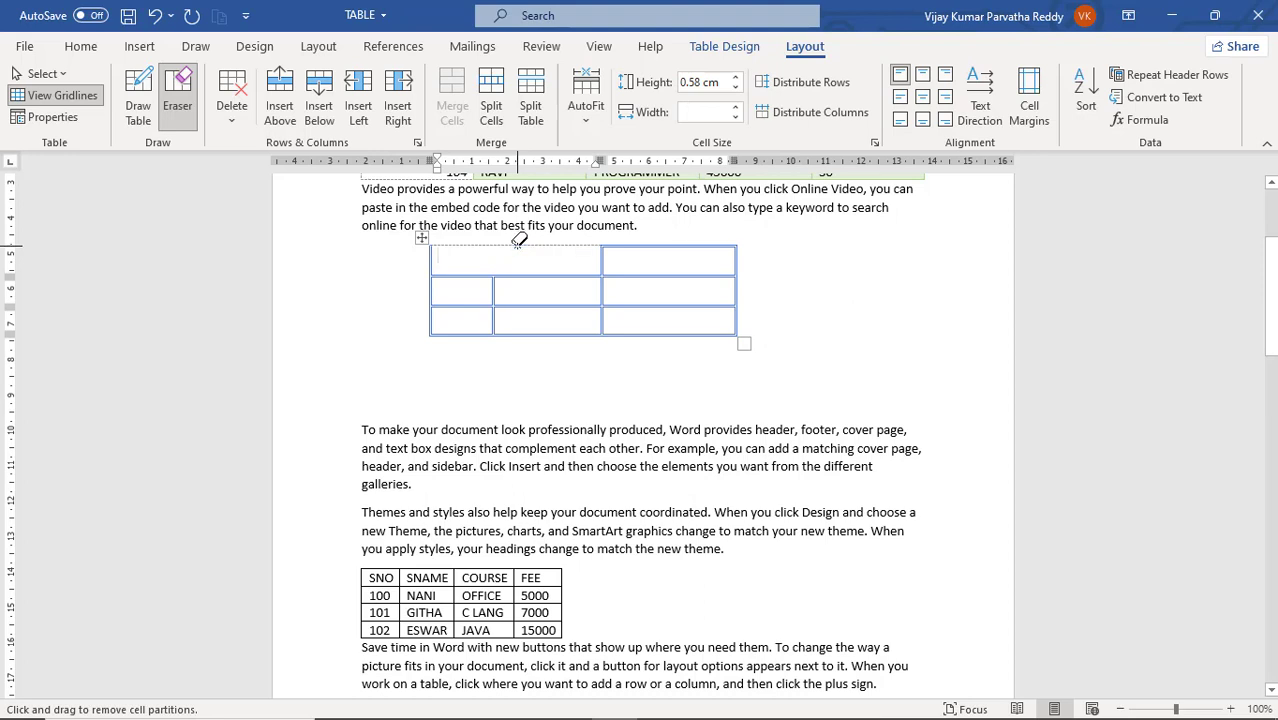
{"action": "left_click", "coordinate": [602, 262]}
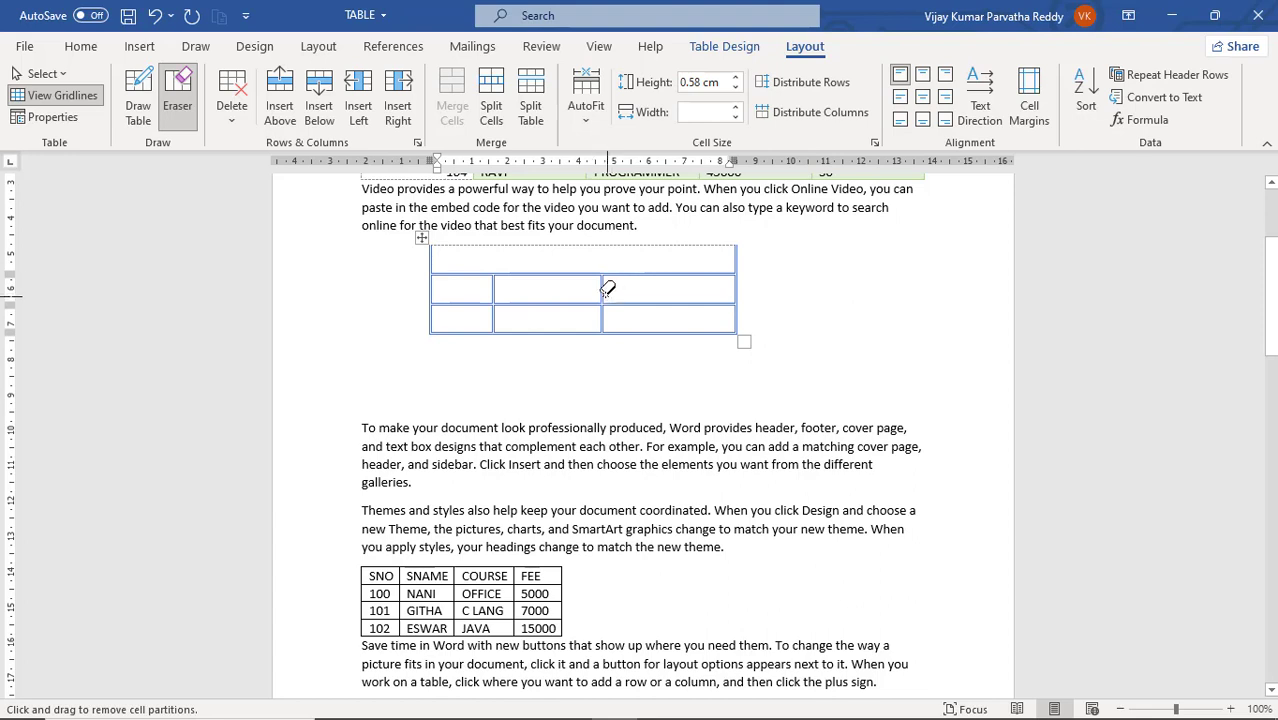
{"action": "left_click", "coordinate": [604, 289]}
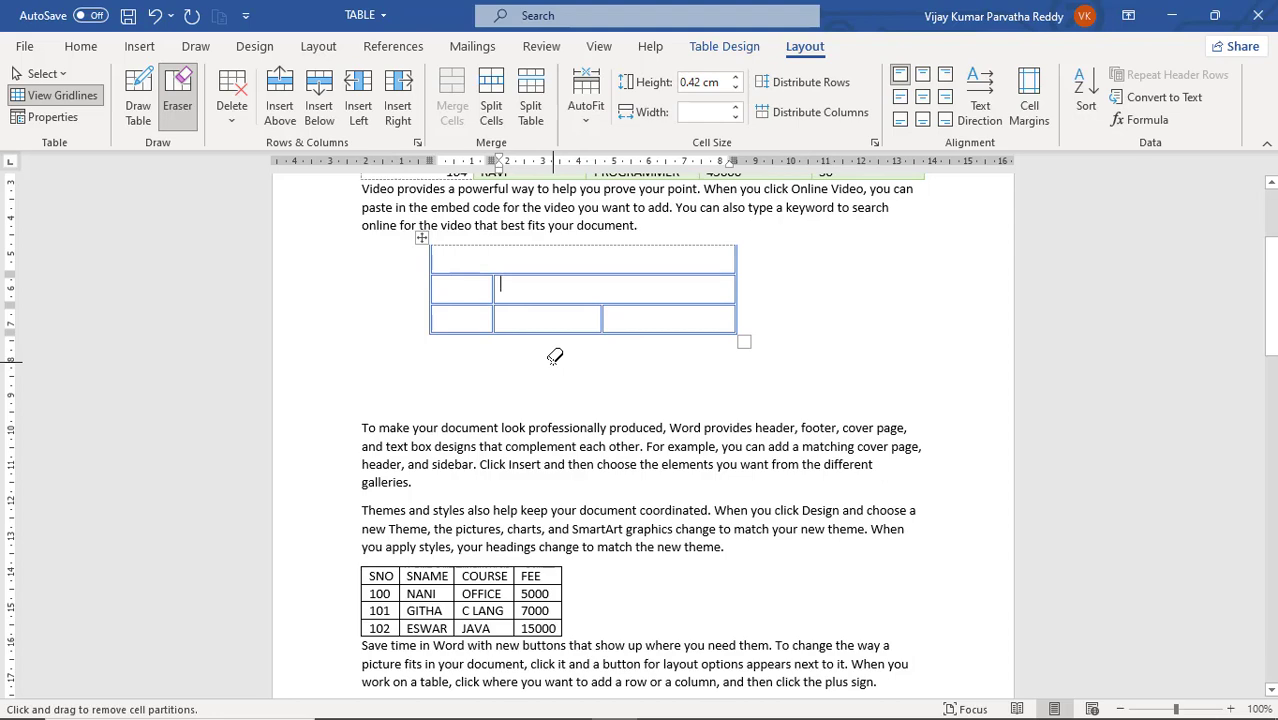
{"action": "scroll", "coordinate": [555, 357], "scroll_direction": "up", "scroll_amount": 3}
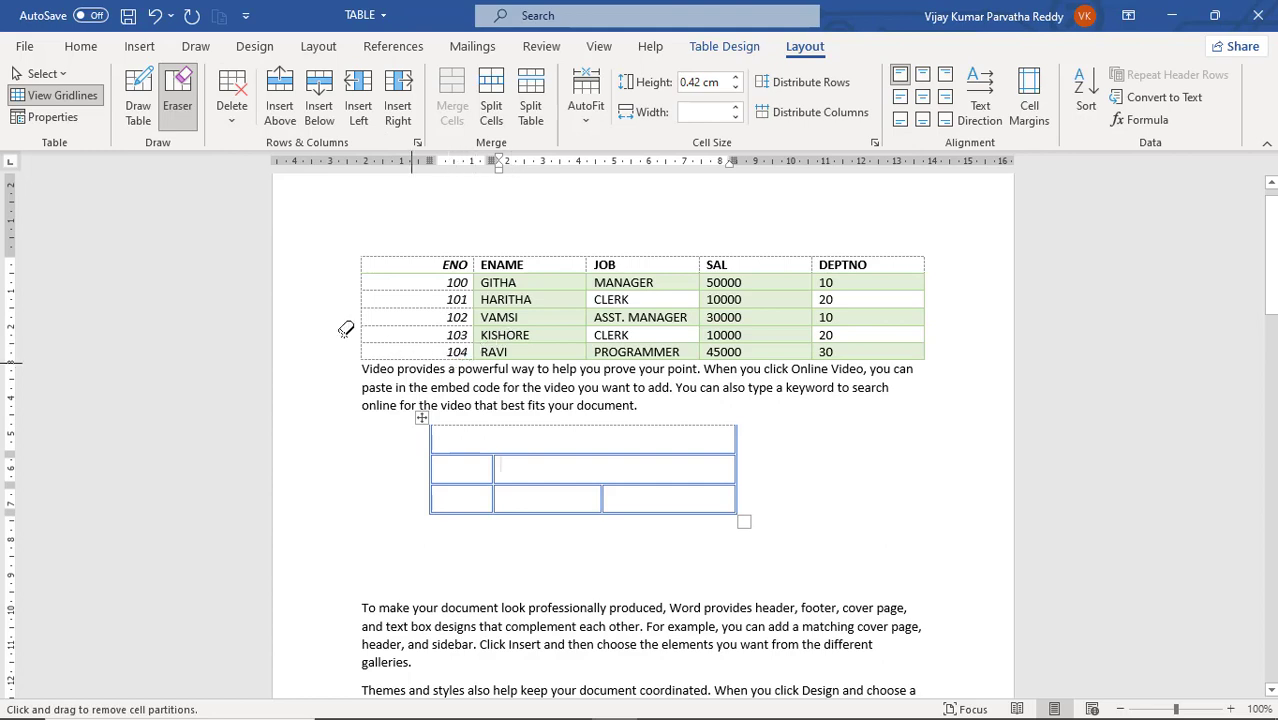
{"action": "left_click", "coordinate": [181, 103]}
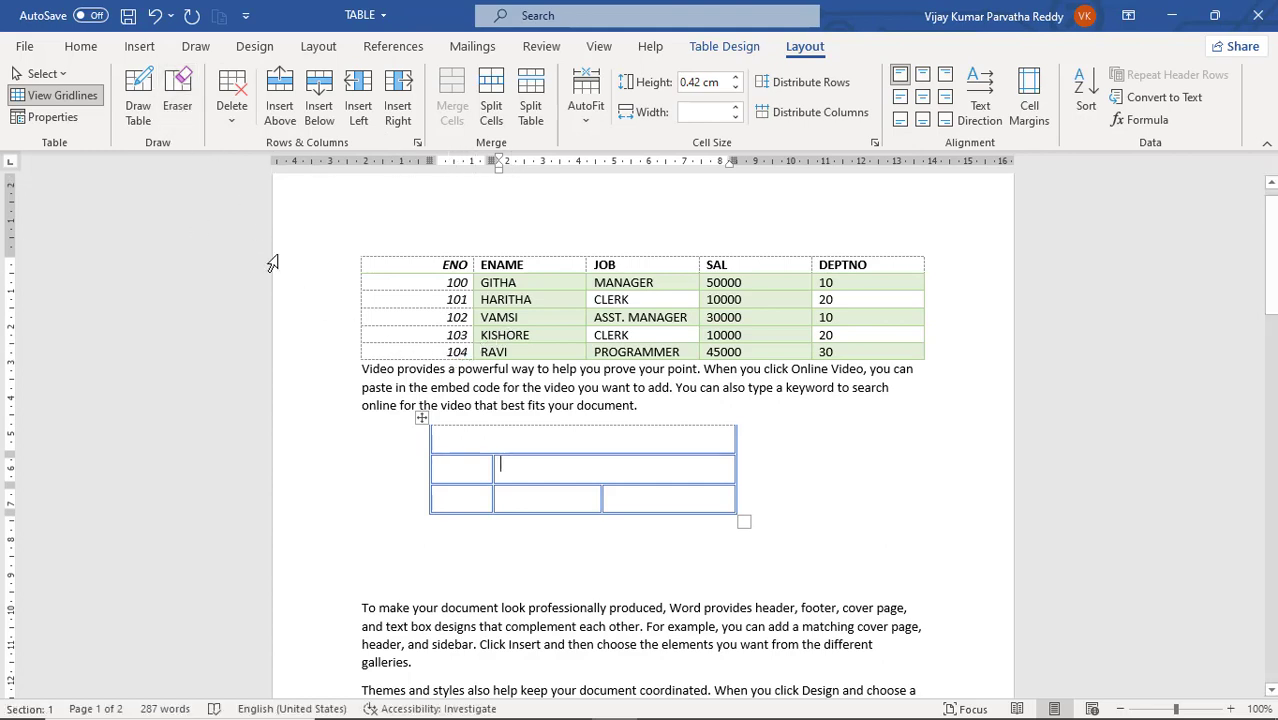
Step: View the Delete options for the employee table, and try selecting ENAME cell text, whole columns and whole rows
{"action": "left_click", "coordinate": [443, 300]}
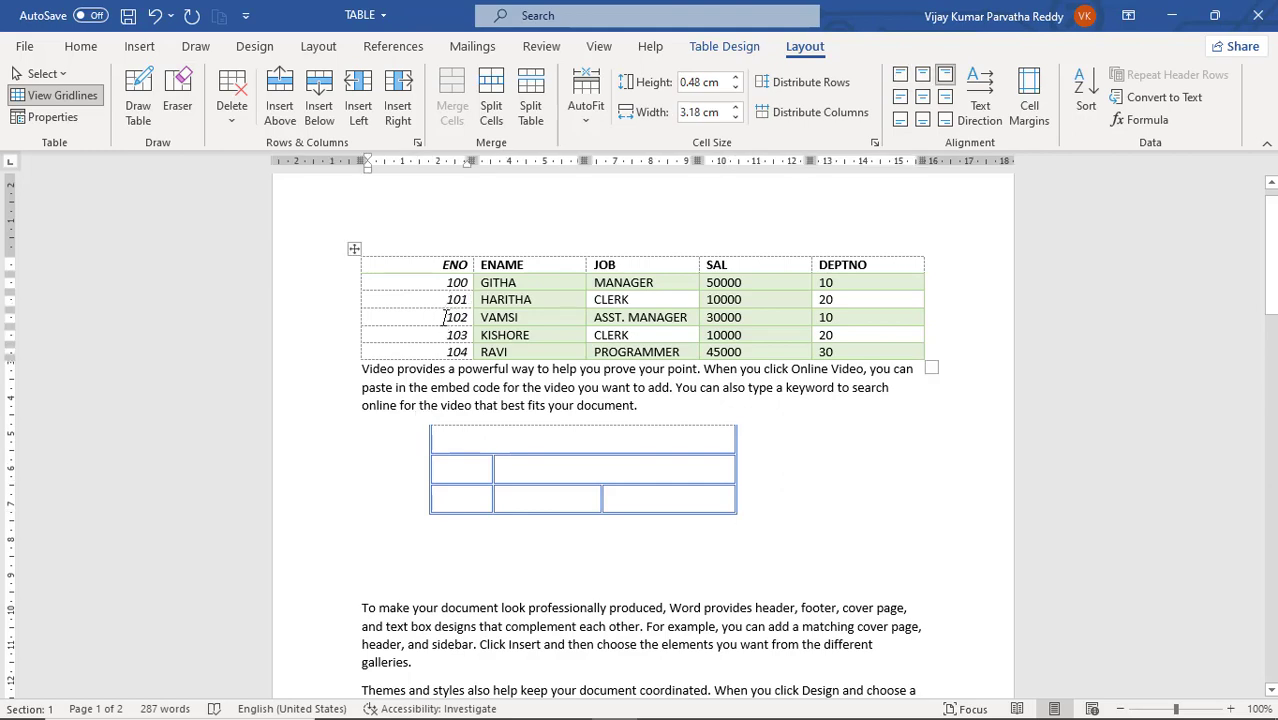
{"action": "left_click", "coordinate": [225, 125]}
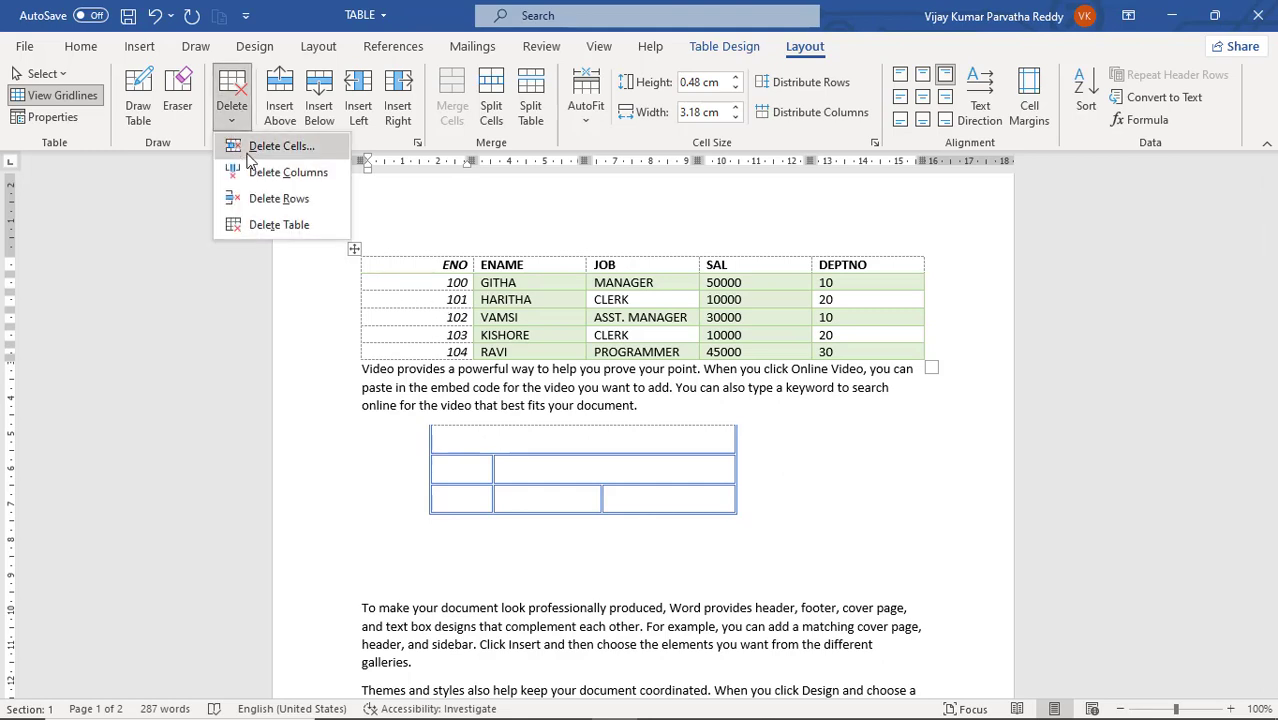
{"action": "left_click", "coordinate": [549, 312]}
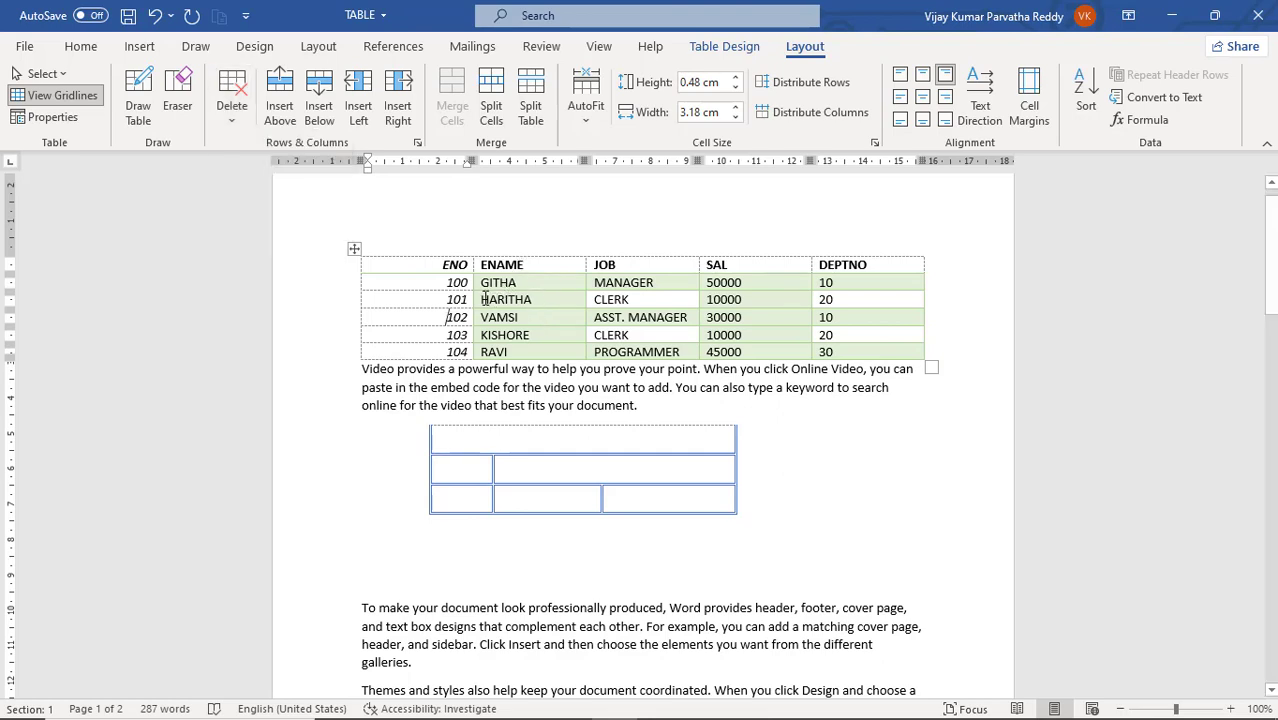
{"action": "left_click_drag", "start_coordinate": [478, 300], "coordinate": [557, 302]}
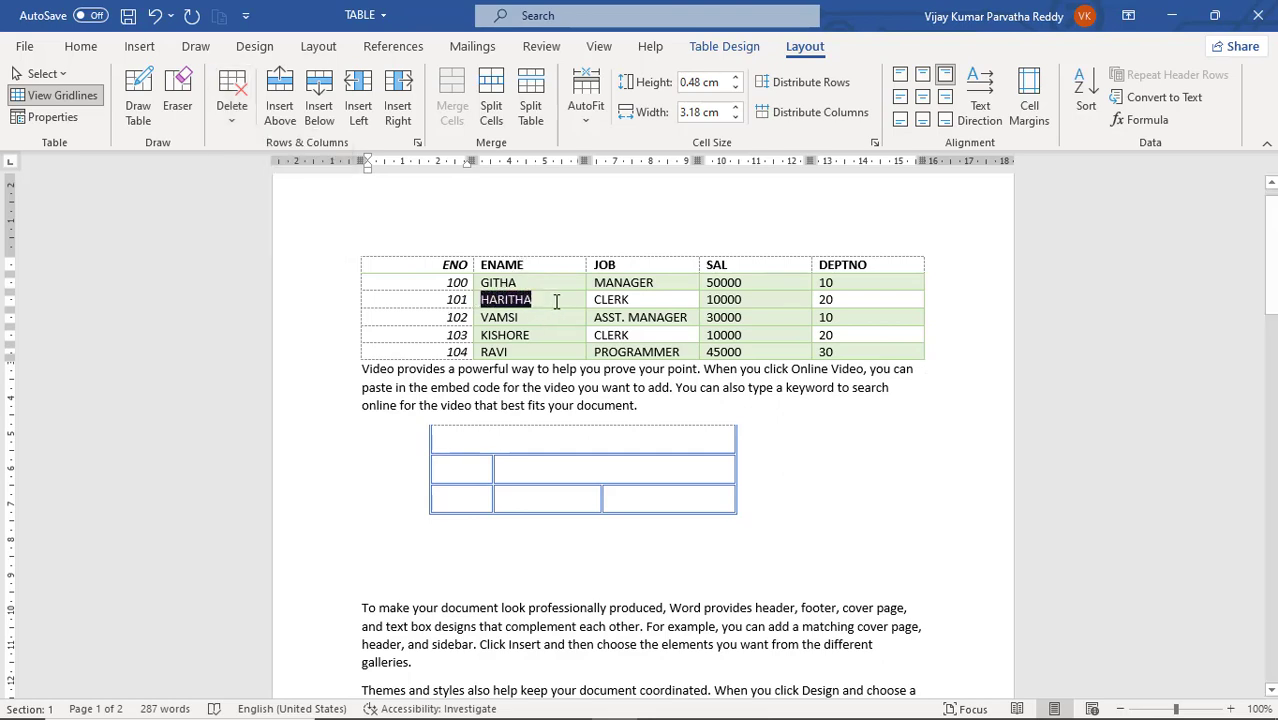
{"action": "left_click", "coordinate": [536, 238]}
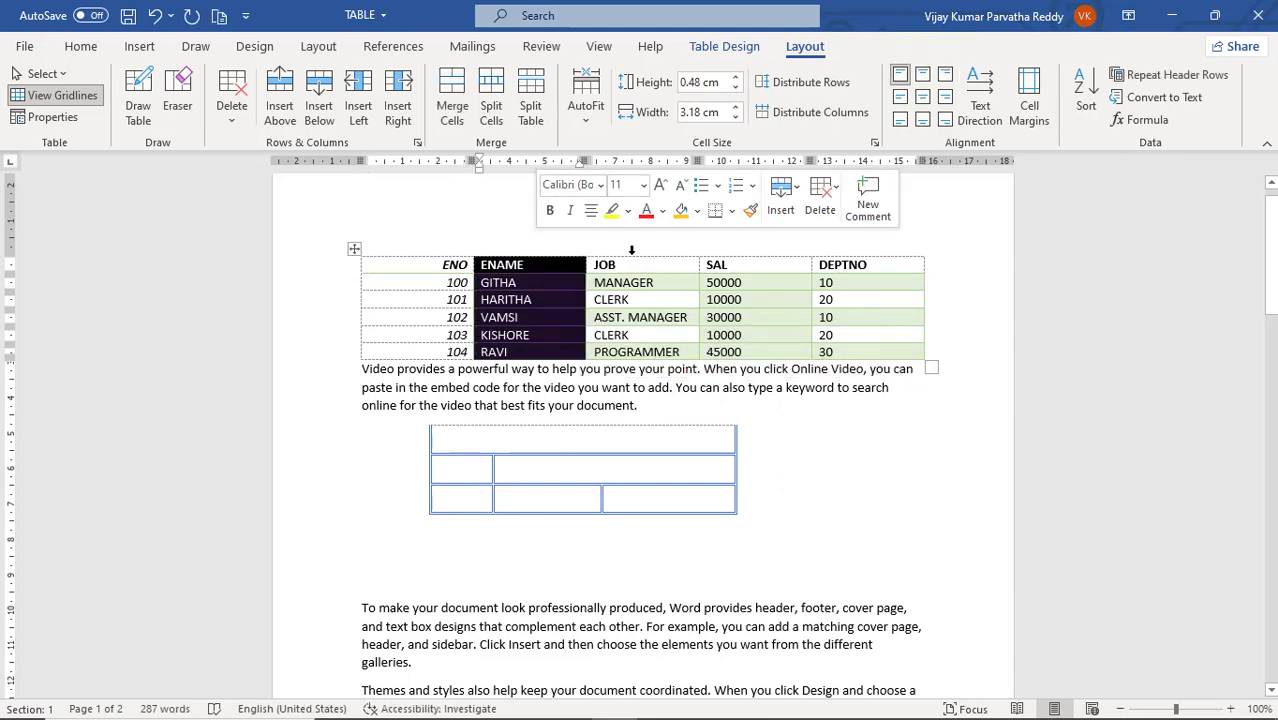
{"action": "left_click", "coordinate": [629, 248]}
{"action": "left_click", "coordinate": [741, 246]}
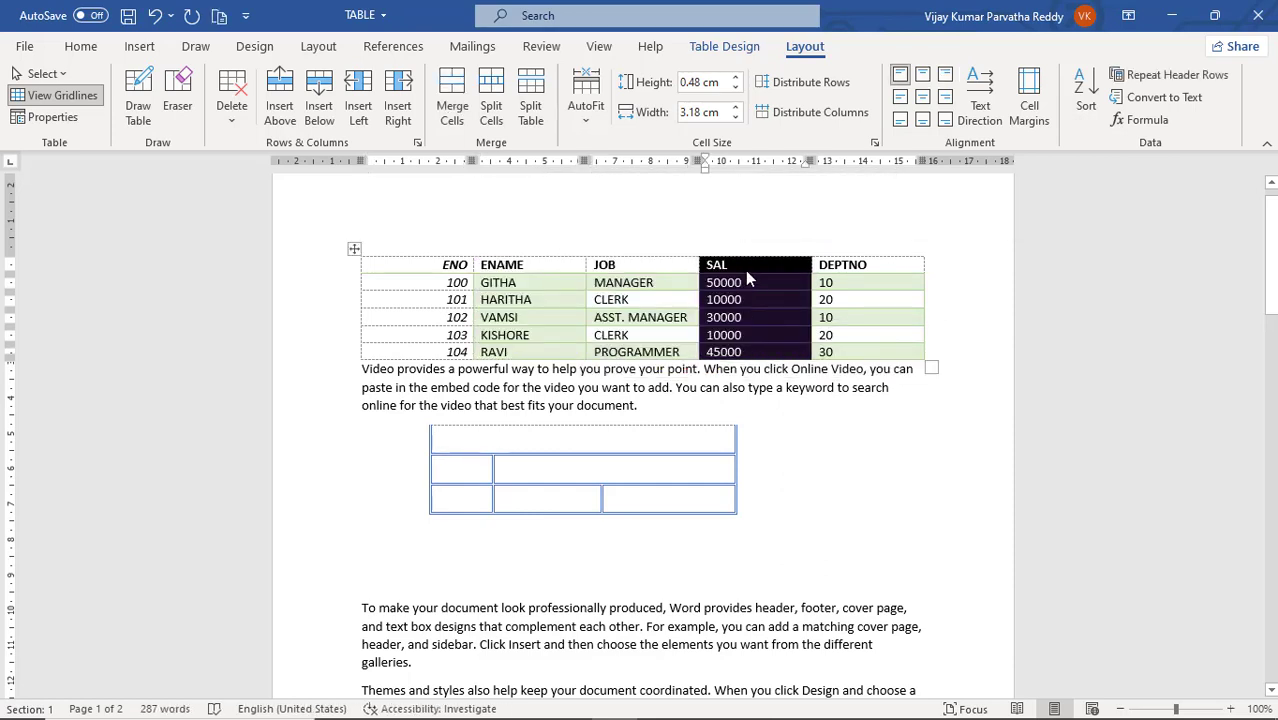
{"action": "left_click", "coordinate": [346, 288]}
{"action": "left_click", "coordinate": [342, 302]}
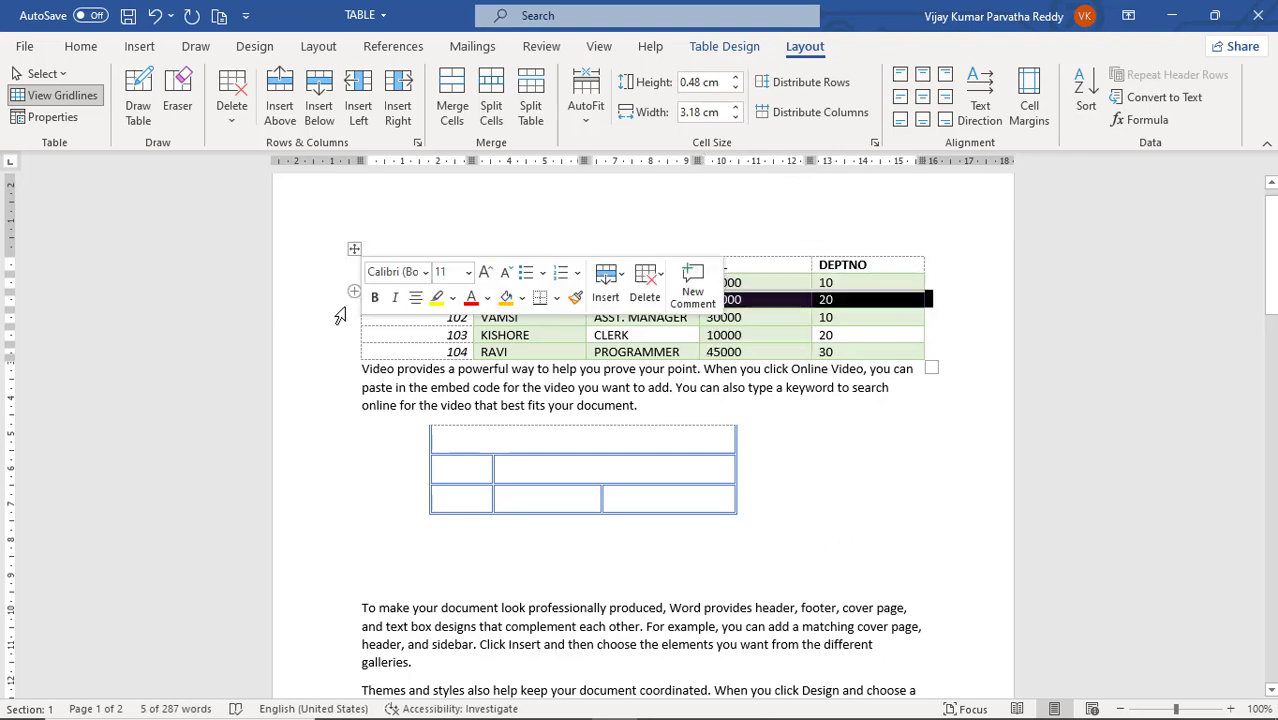
{"action": "left_click", "coordinate": [341, 320]}
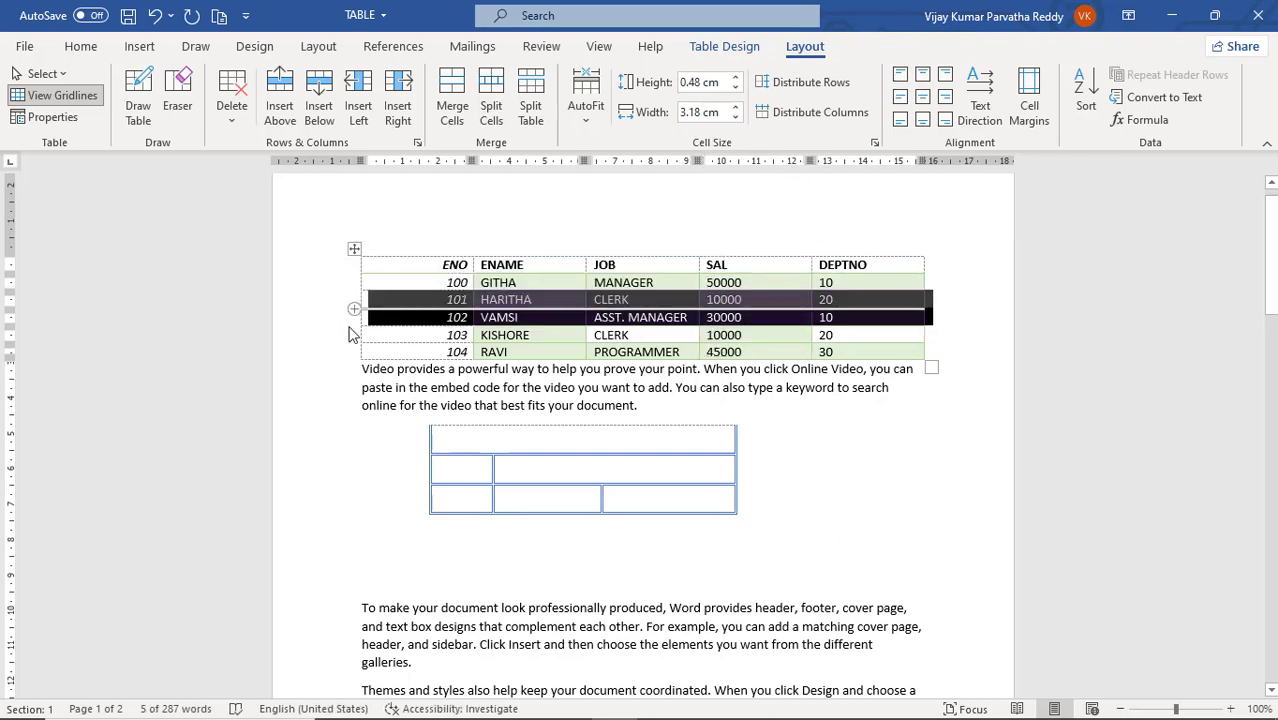
{"action": "left_click", "coordinate": [549, 332]}
Step: Delete the ENAME cell in row 101 of the employee table with Shift cells left, and undo the deletion
{"action": "left_click_drag", "start_coordinate": [535, 301], "coordinate": [488, 300]}
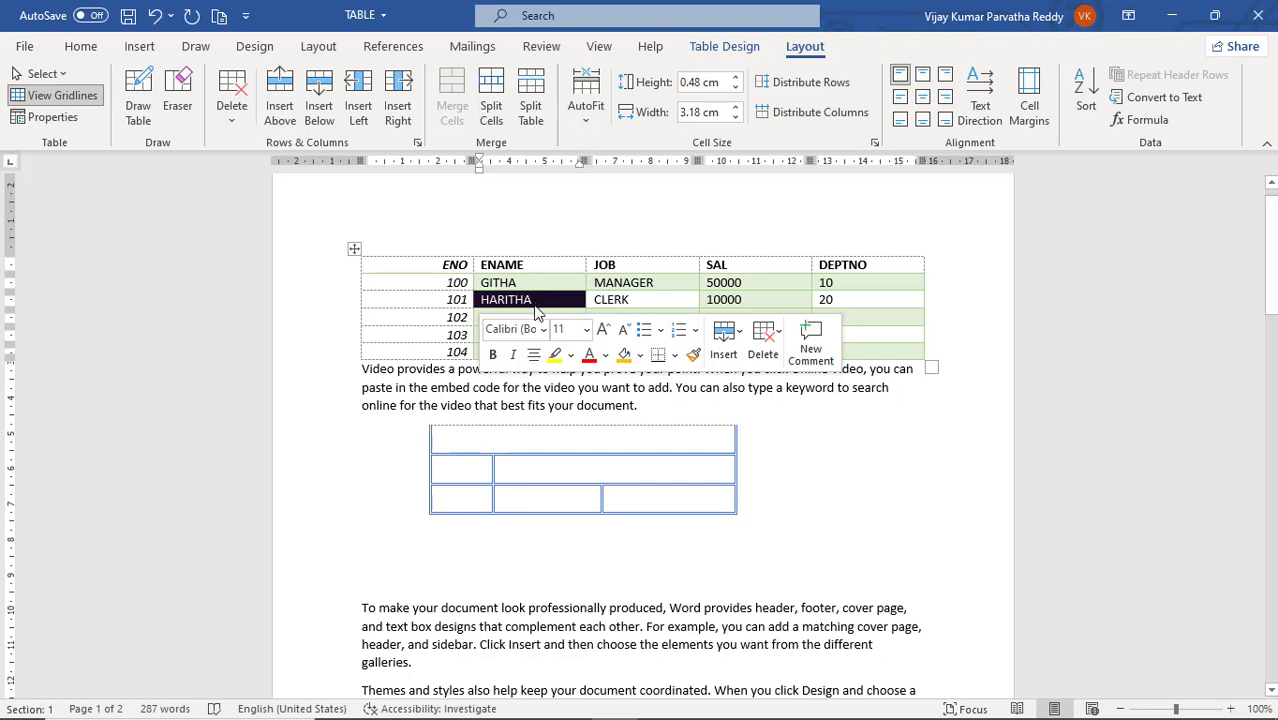
{"action": "left_click", "coordinate": [232, 128]}
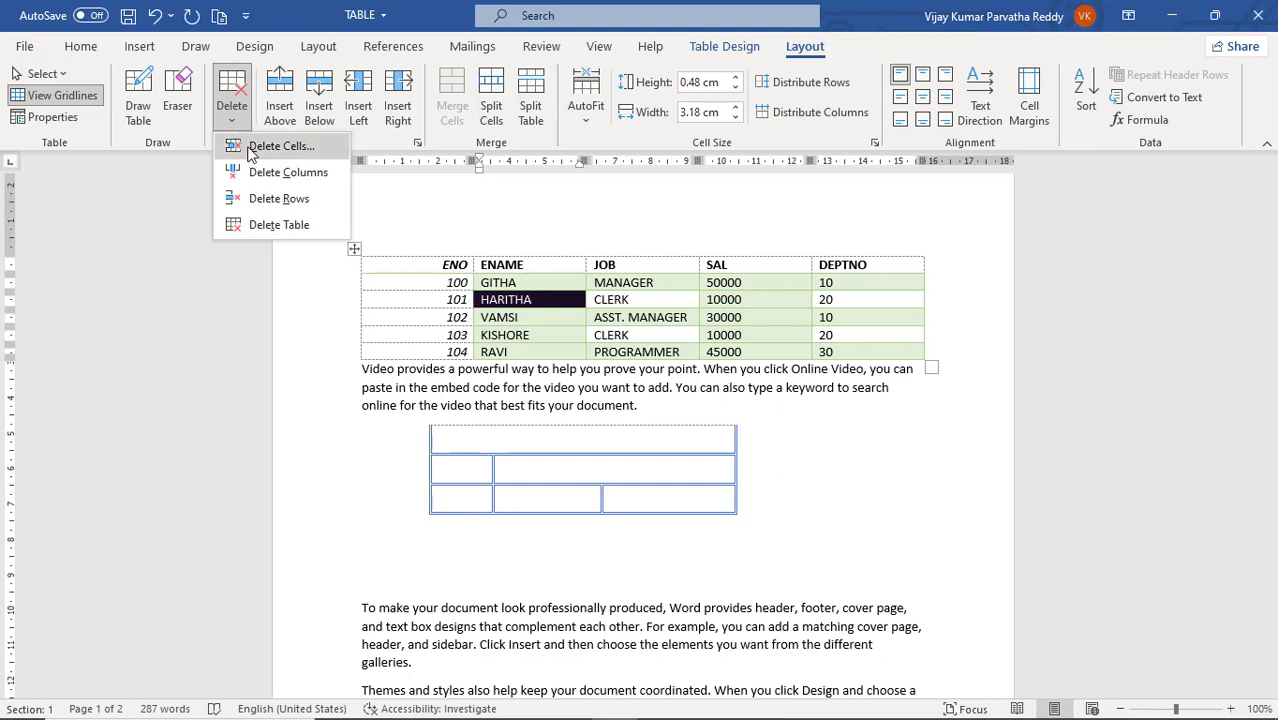
{"action": "left_click", "coordinate": [254, 150]}
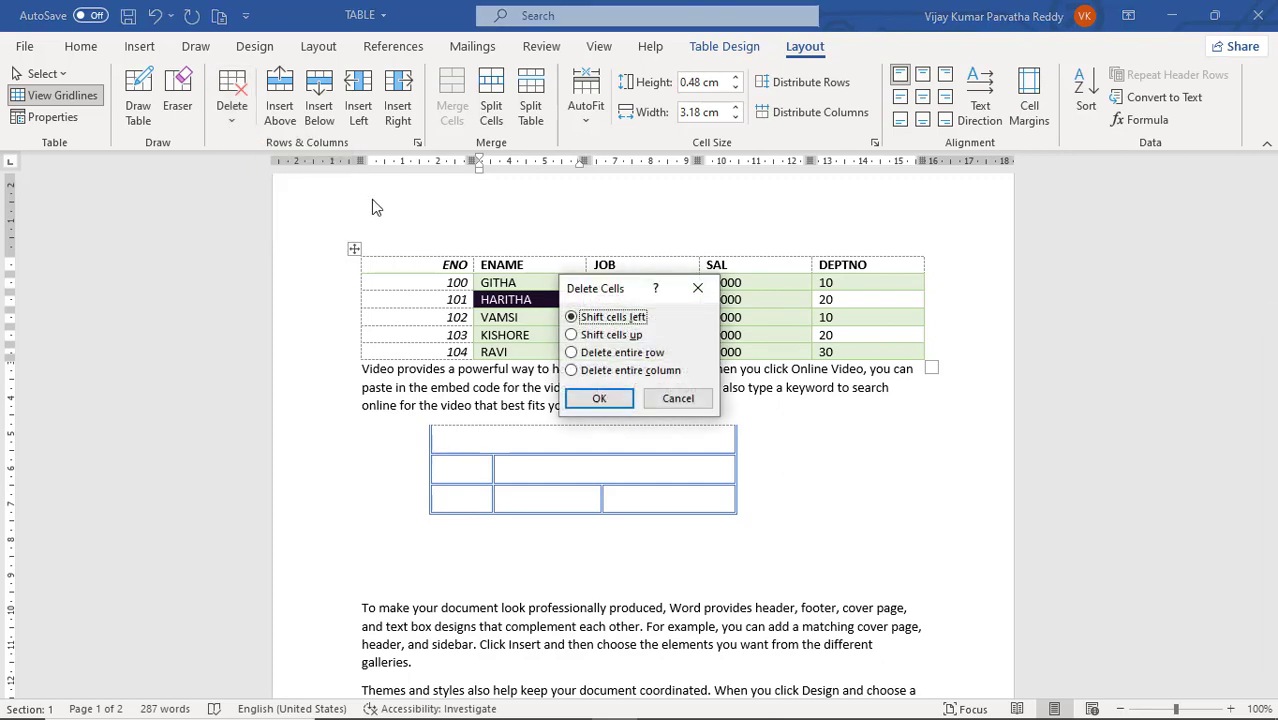
{"action": "left_click_drag", "start_coordinate": [605, 290], "coordinate": [928, 346]}
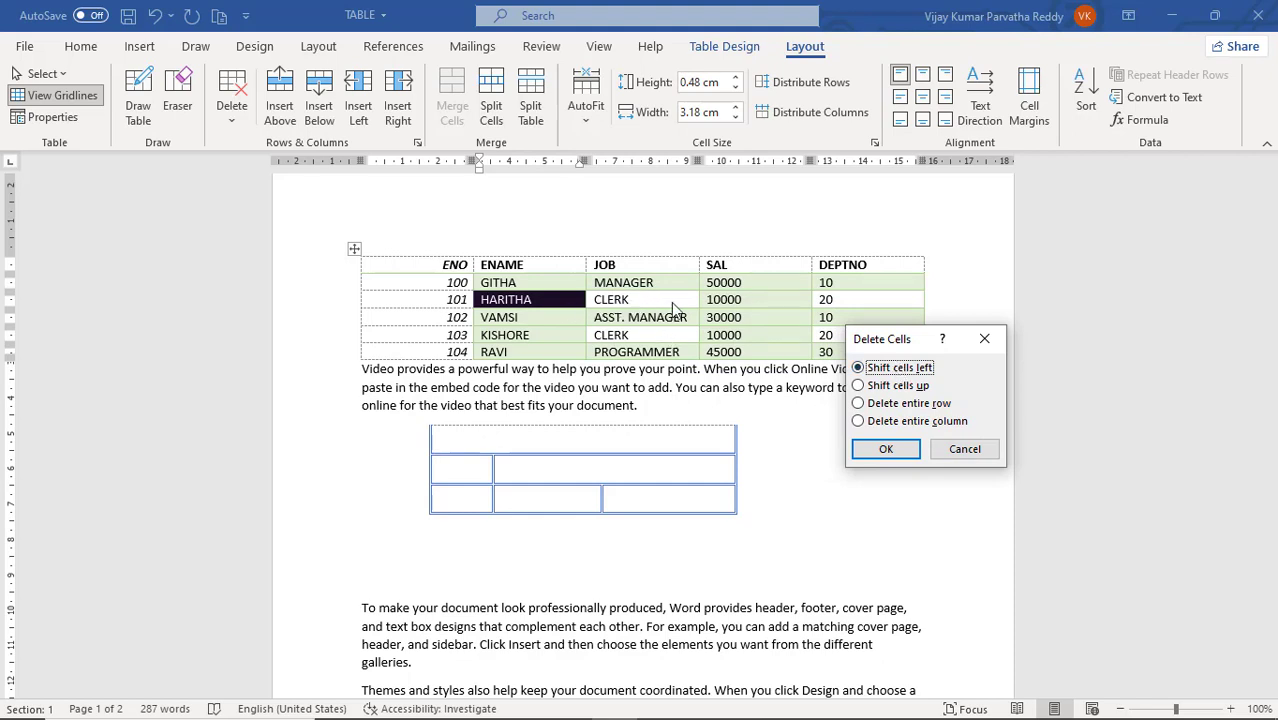
{"action": "left_click", "coordinate": [889, 450]}
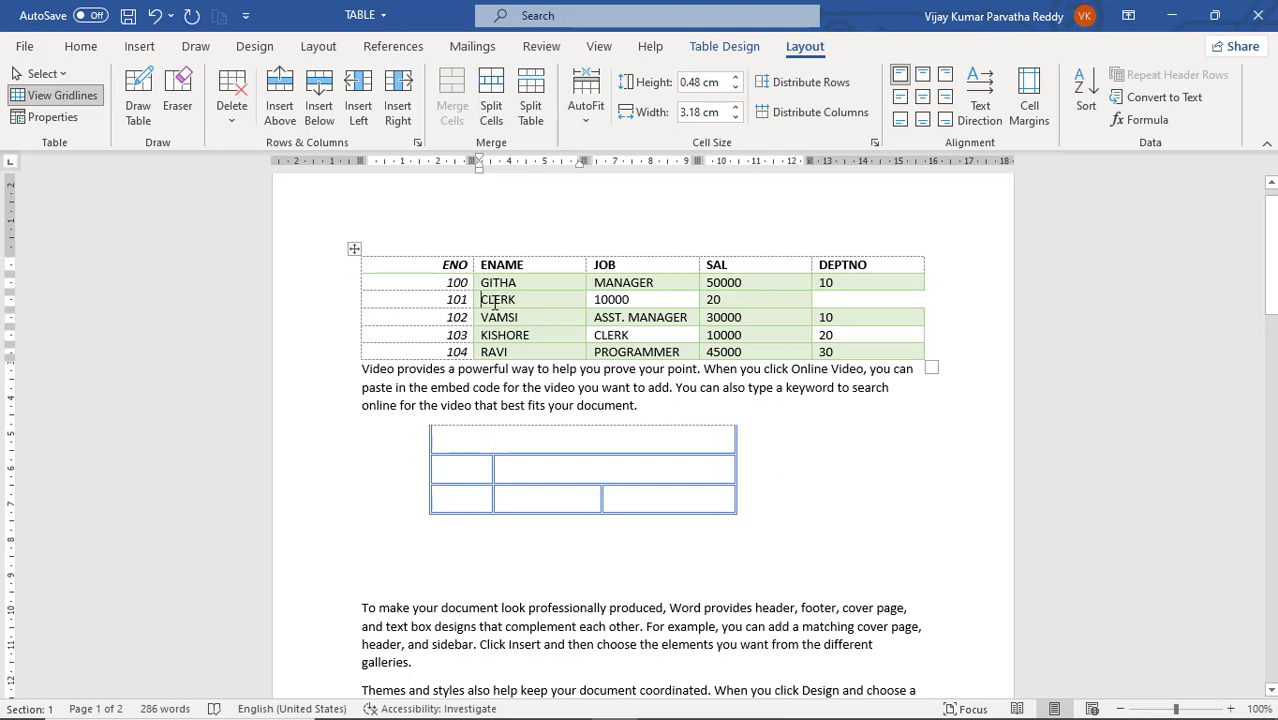
{"action": "key", "text": "ctrl+z"}
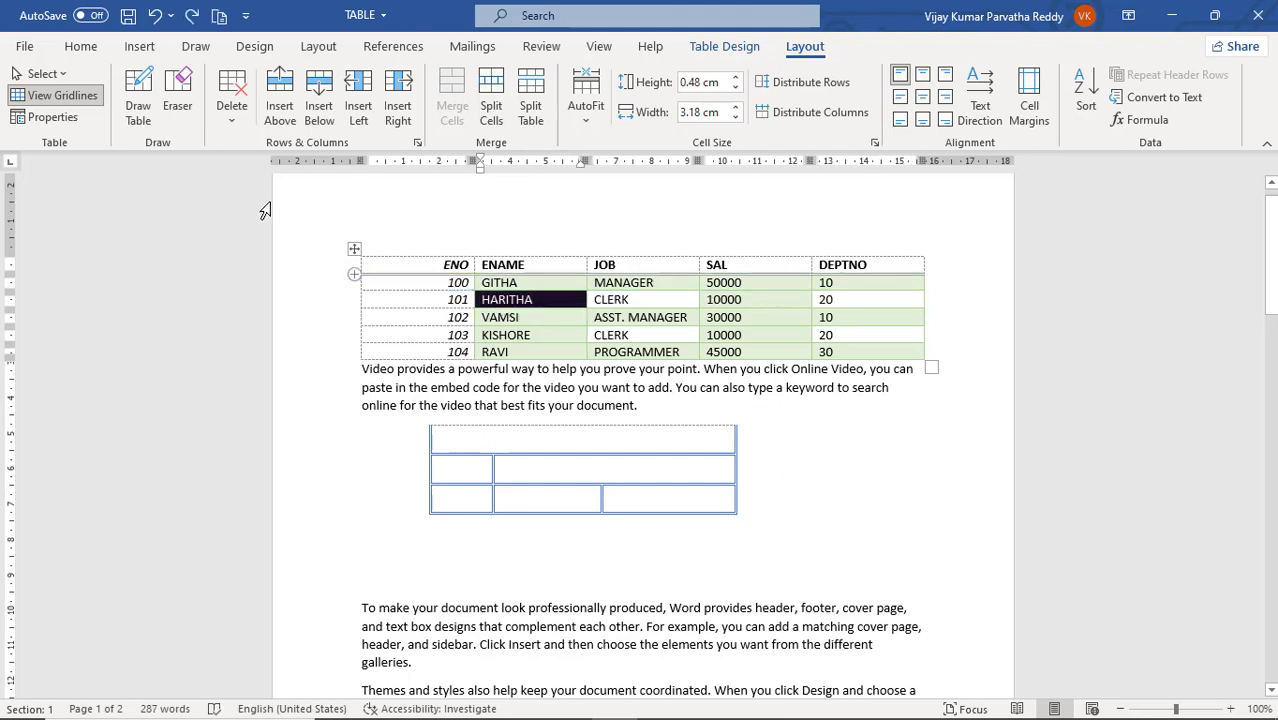
Step: Delete the ENAME cell in row 101 with Shift cells up, and undo the deletion
{"action": "left_click", "coordinate": [233, 128]}
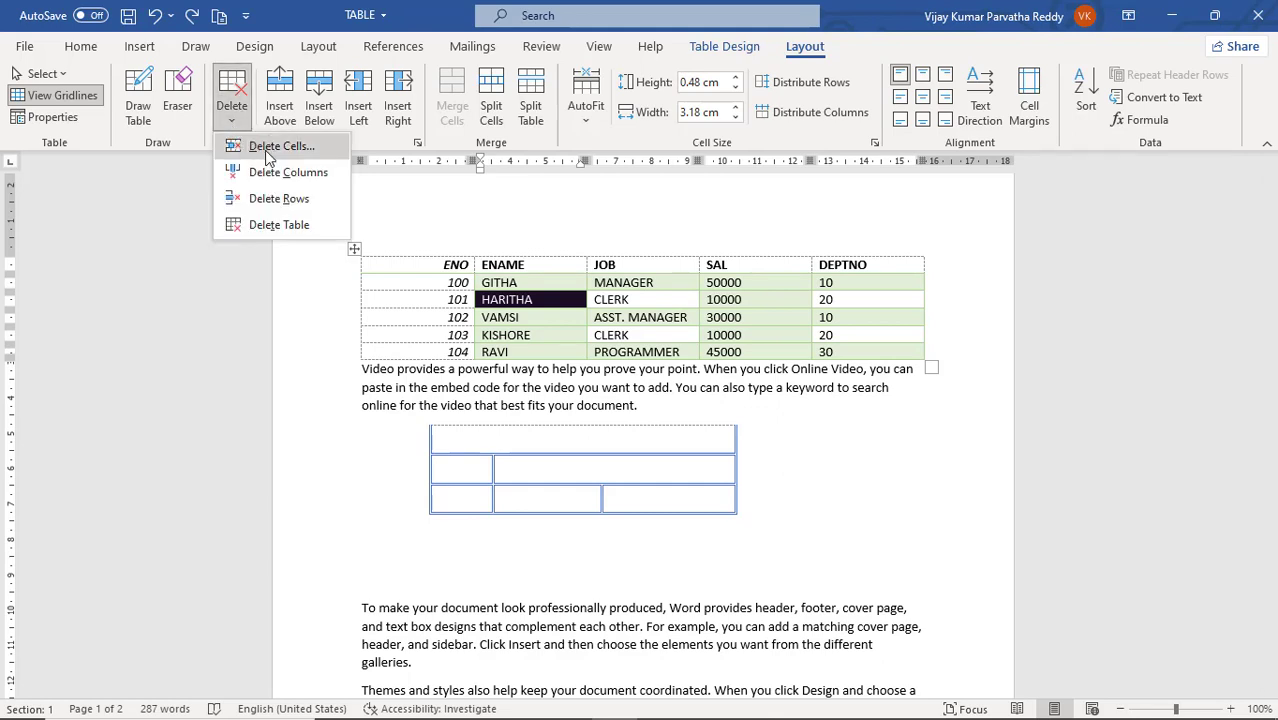
{"action": "left_click", "coordinate": [240, 146]}
{"action": "left_click", "coordinate": [893, 386]}
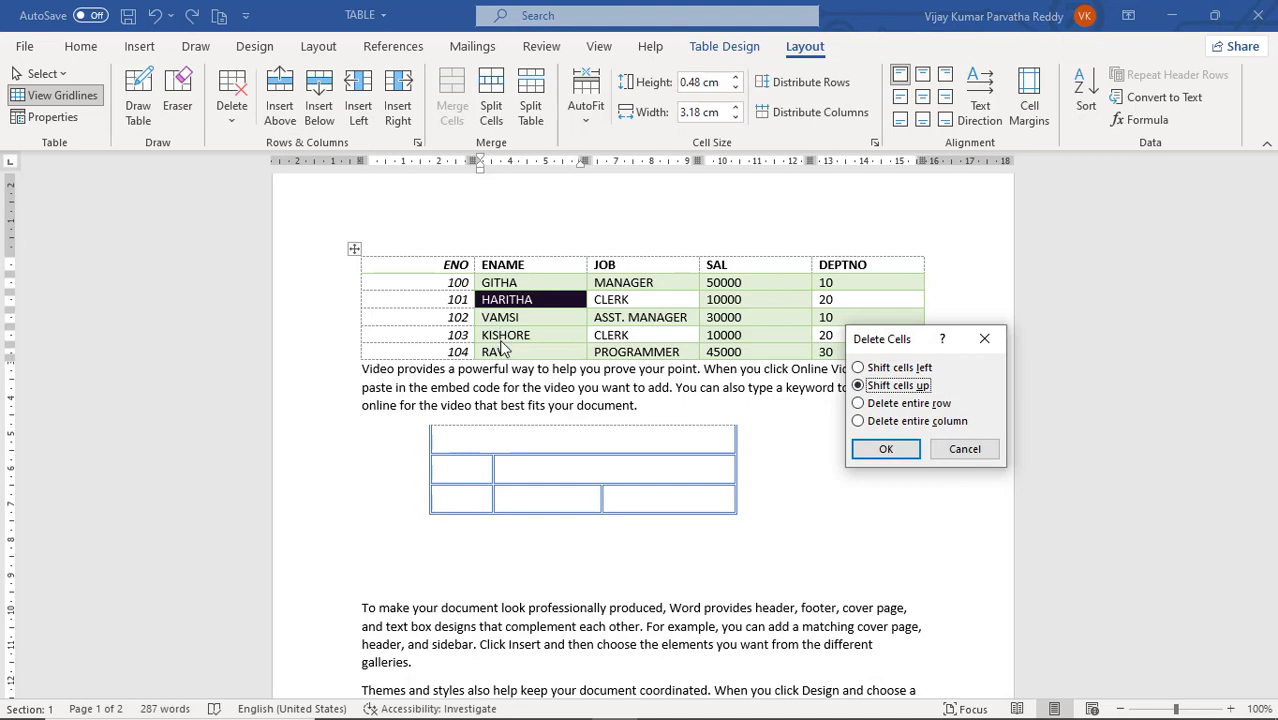
{"action": "left_click", "coordinate": [897, 452]}
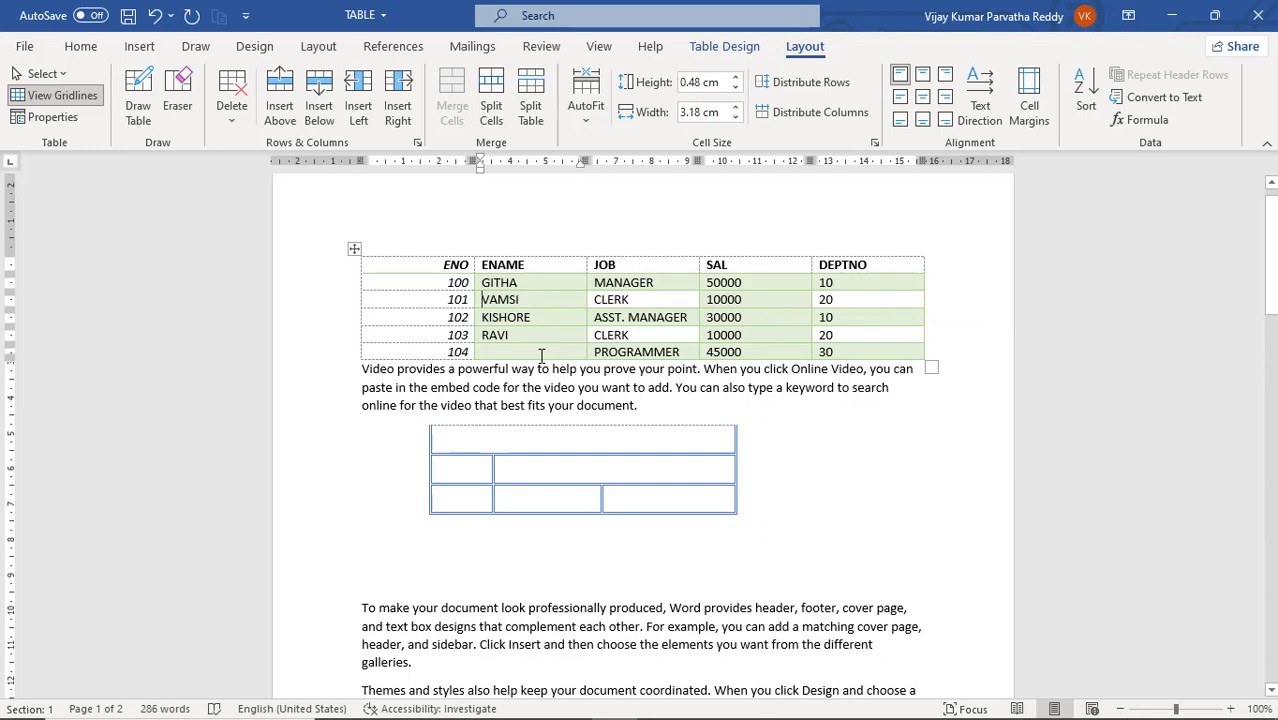
{"action": "key", "text": "ctrl+z"}
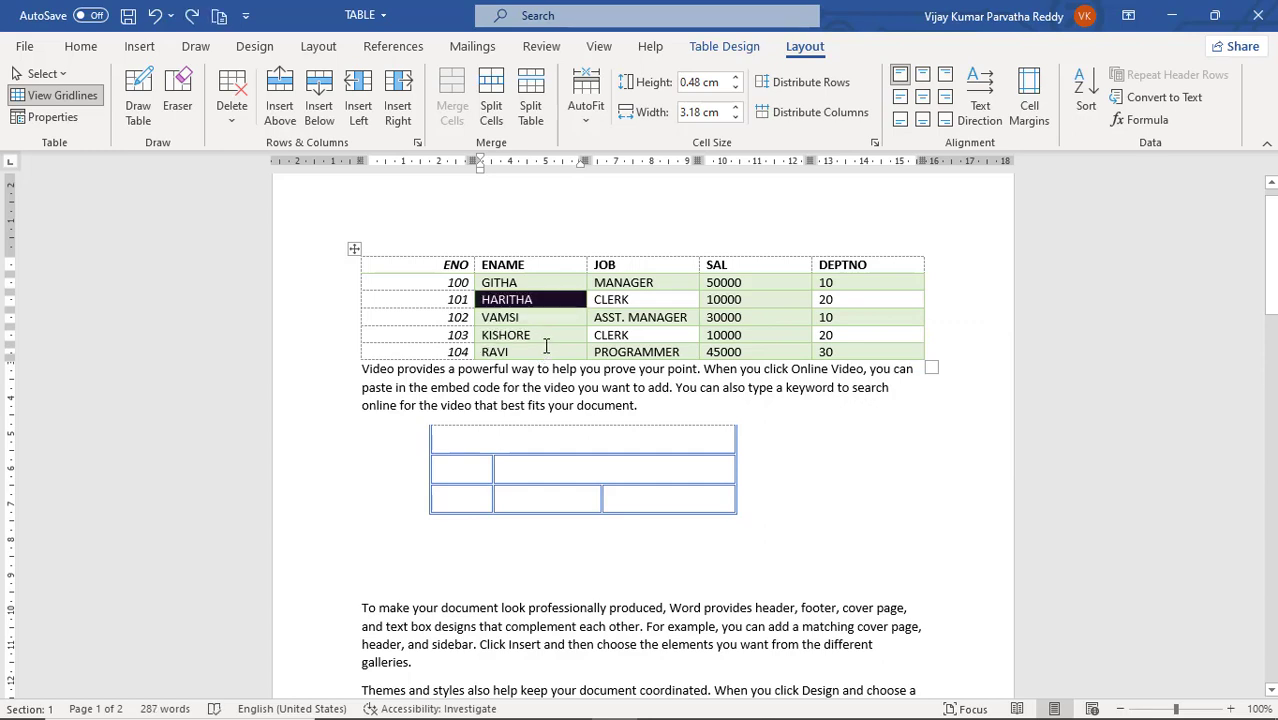
Step: Delete the whole ENAME column from the employee table, and undo the deletion
{"action": "left_click", "coordinate": [236, 126]}
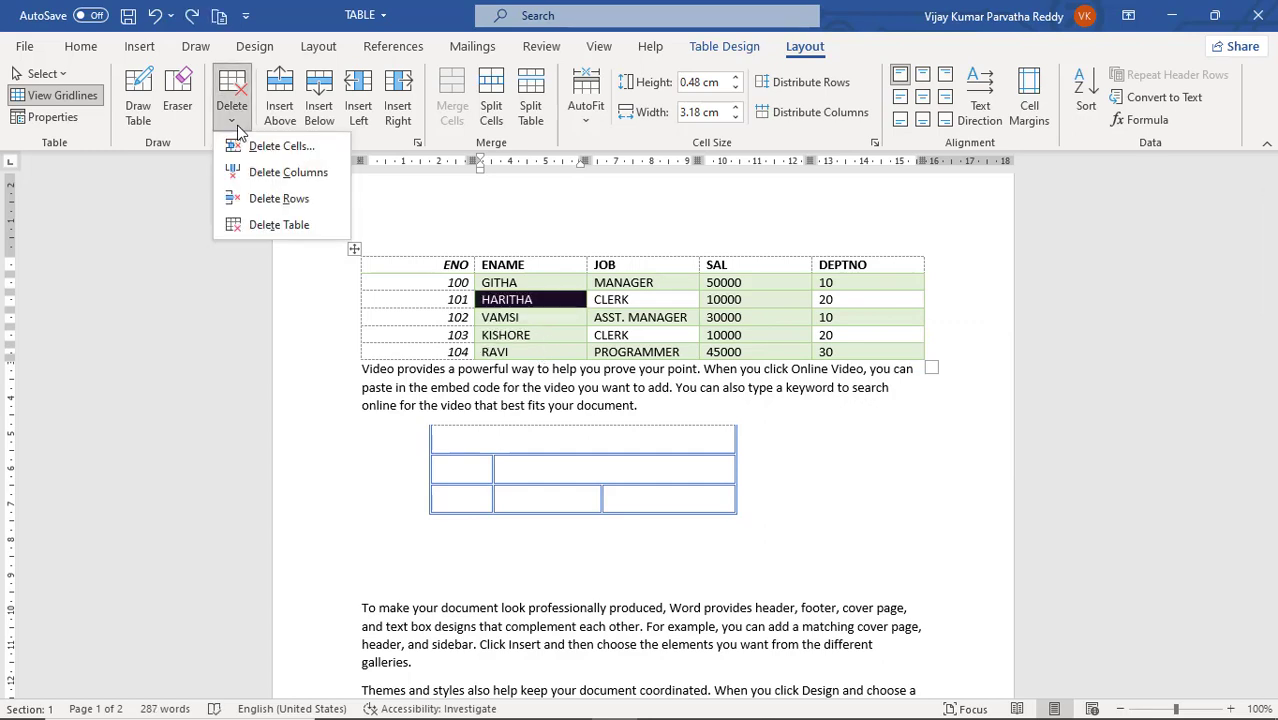
{"action": "left_click", "coordinate": [287, 172]}
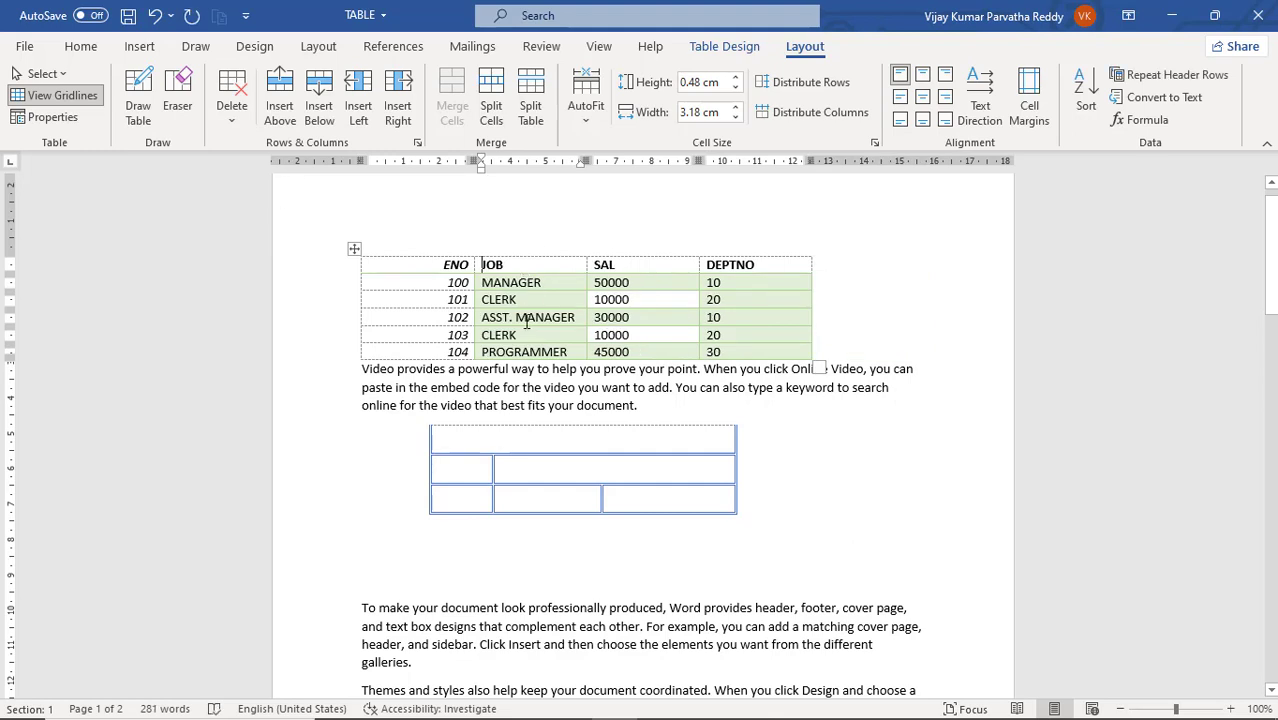
{"action": "key", "text": "ctrl+z"}
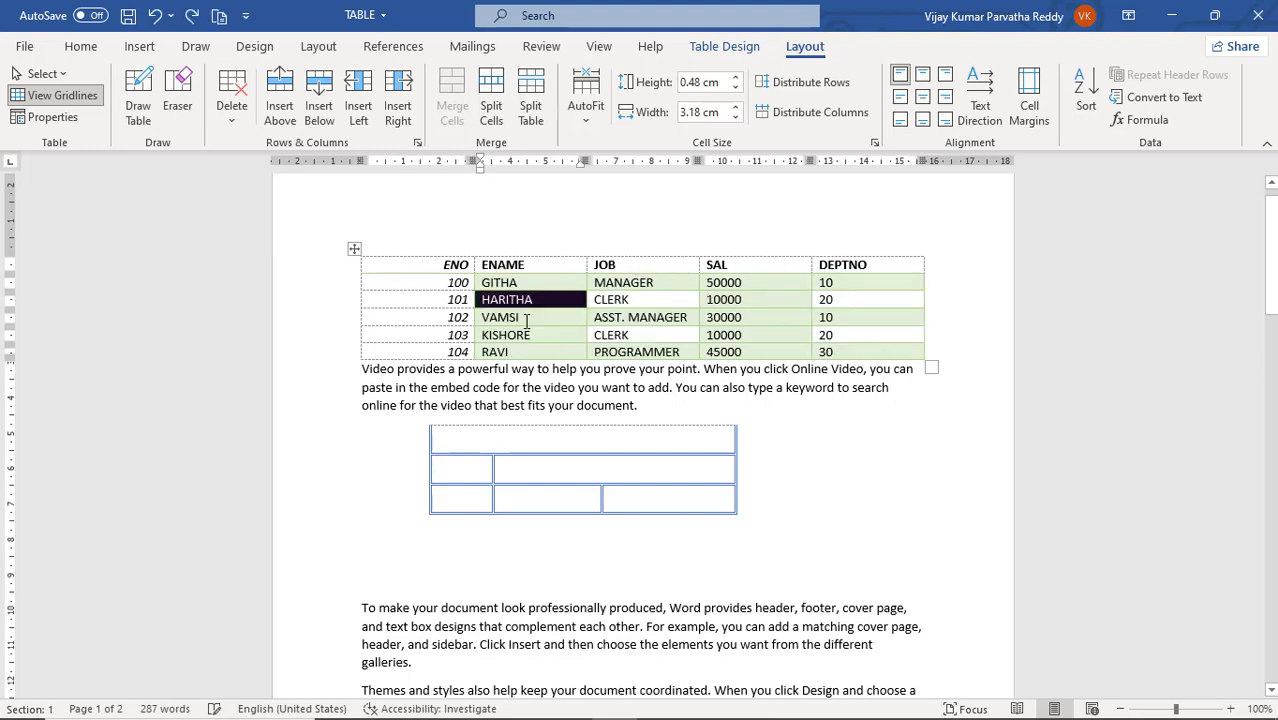
Step: Delete the whole row 101 from the employee table, and undo the deletion
{"action": "left_click", "coordinate": [233, 122]}
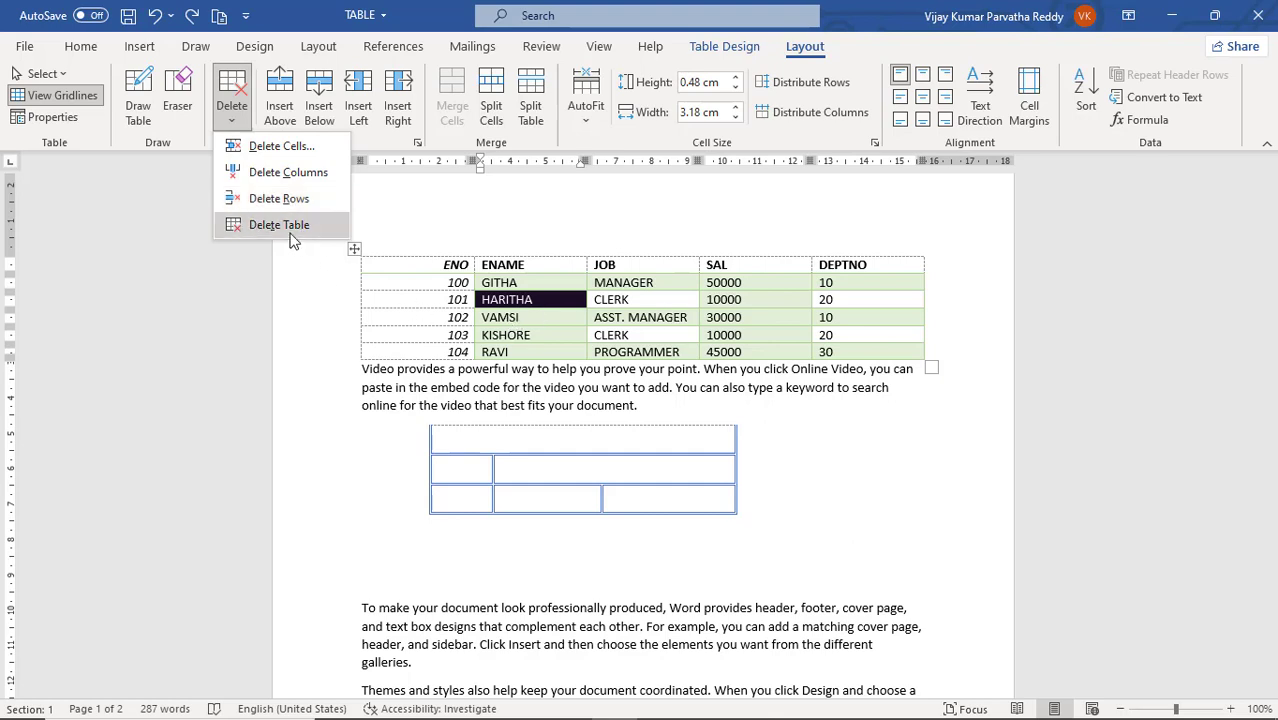
{"action": "left_click", "coordinate": [287, 200]}
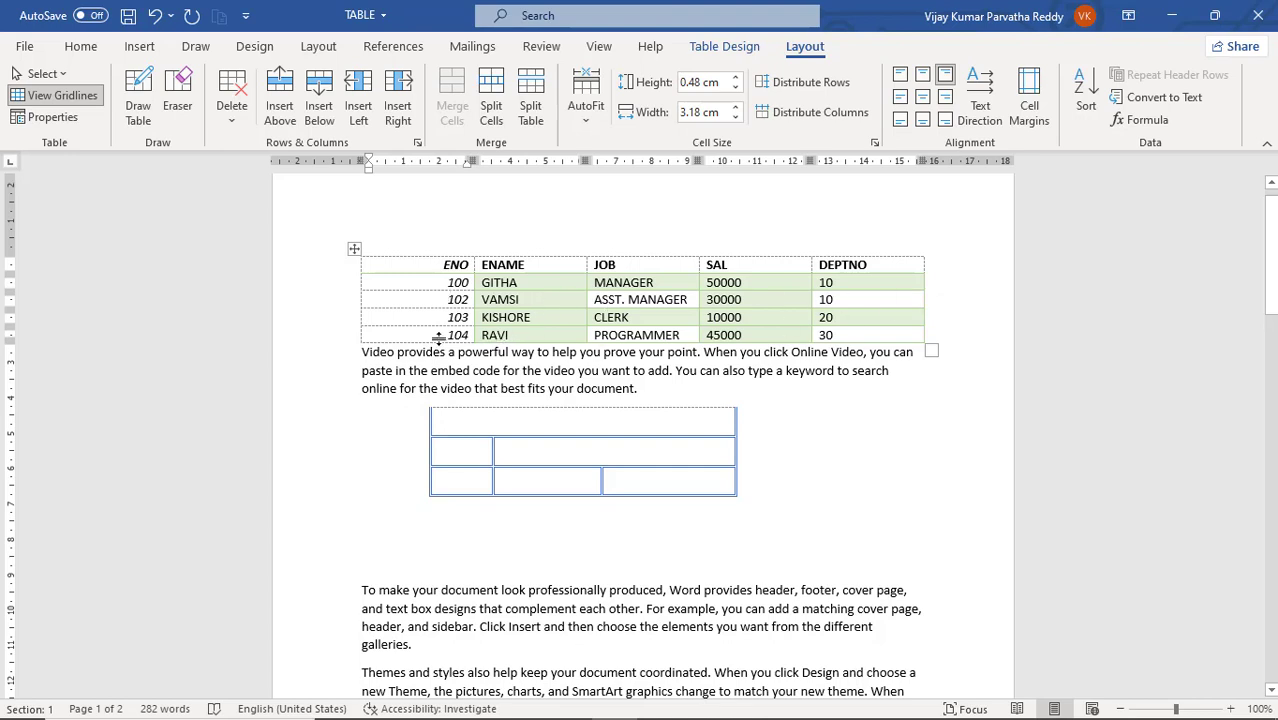
{"action": "key", "text": "ctrl+z"}
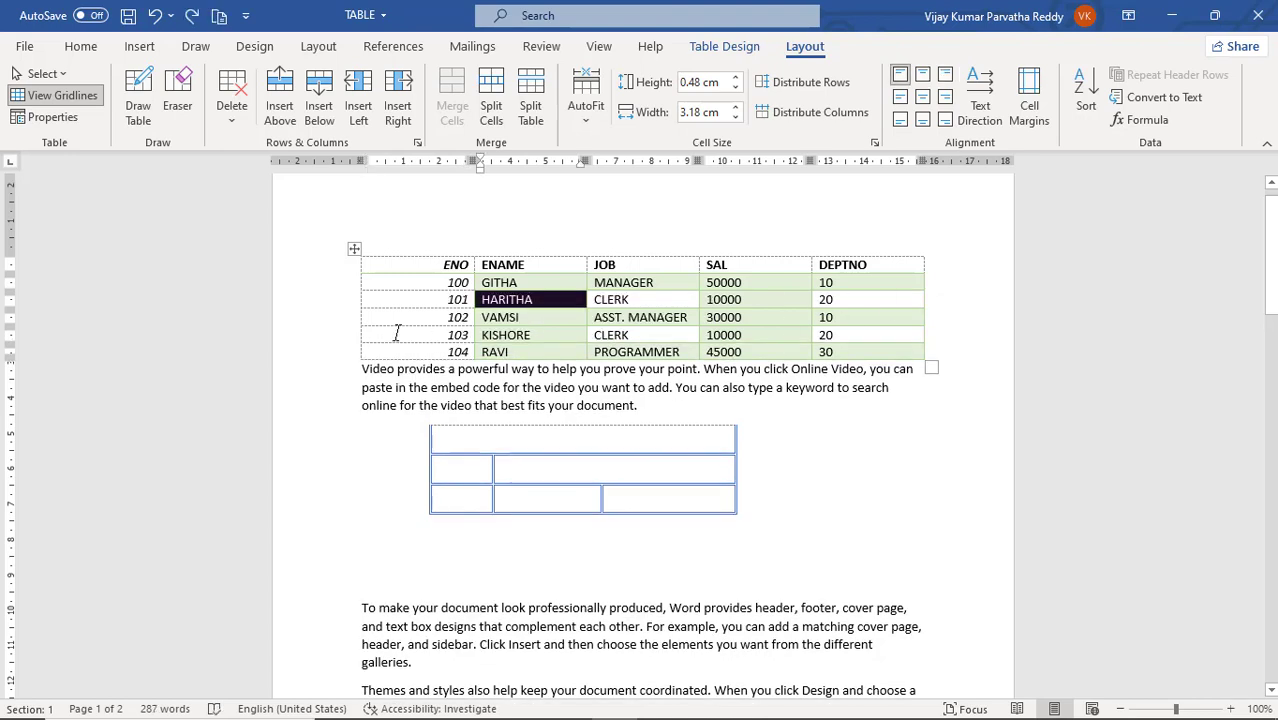
Step: Delete the entire employee table, and undo the deletion
{"action": "left_click", "coordinate": [232, 122]}
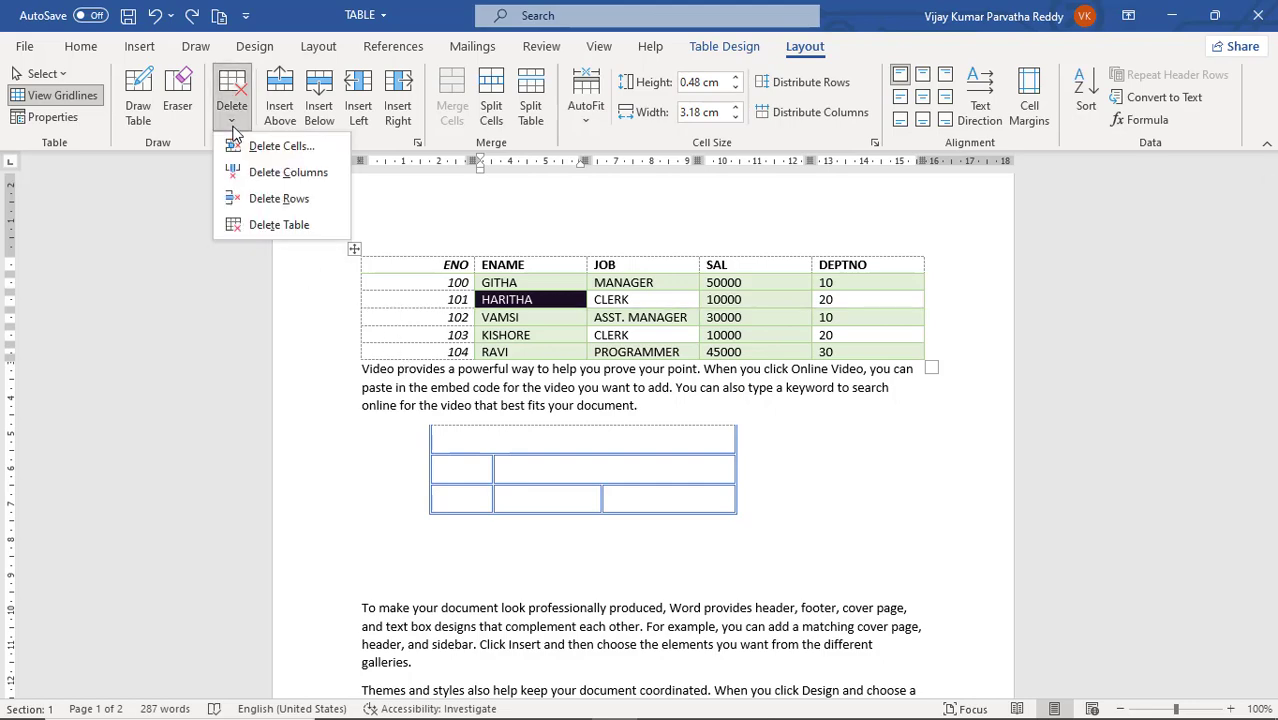
{"action": "left_click", "coordinate": [272, 227]}
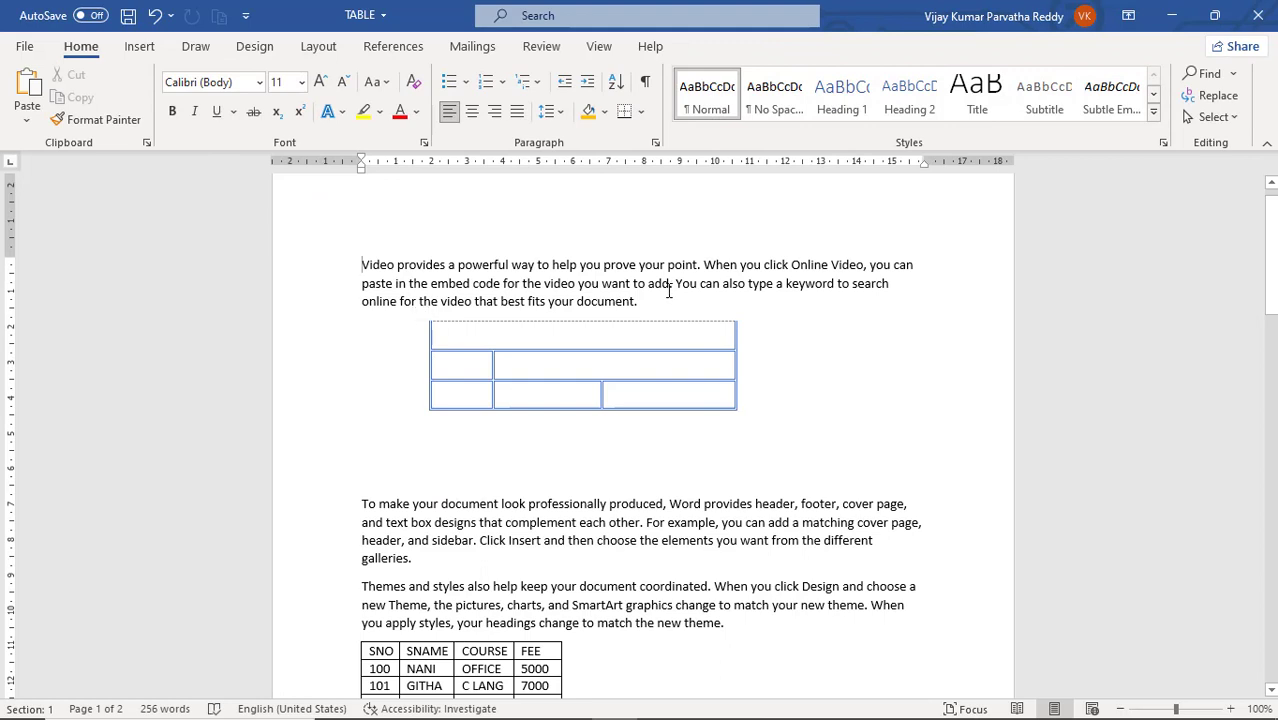
{"action": "key", "text": "ctrl+z"}
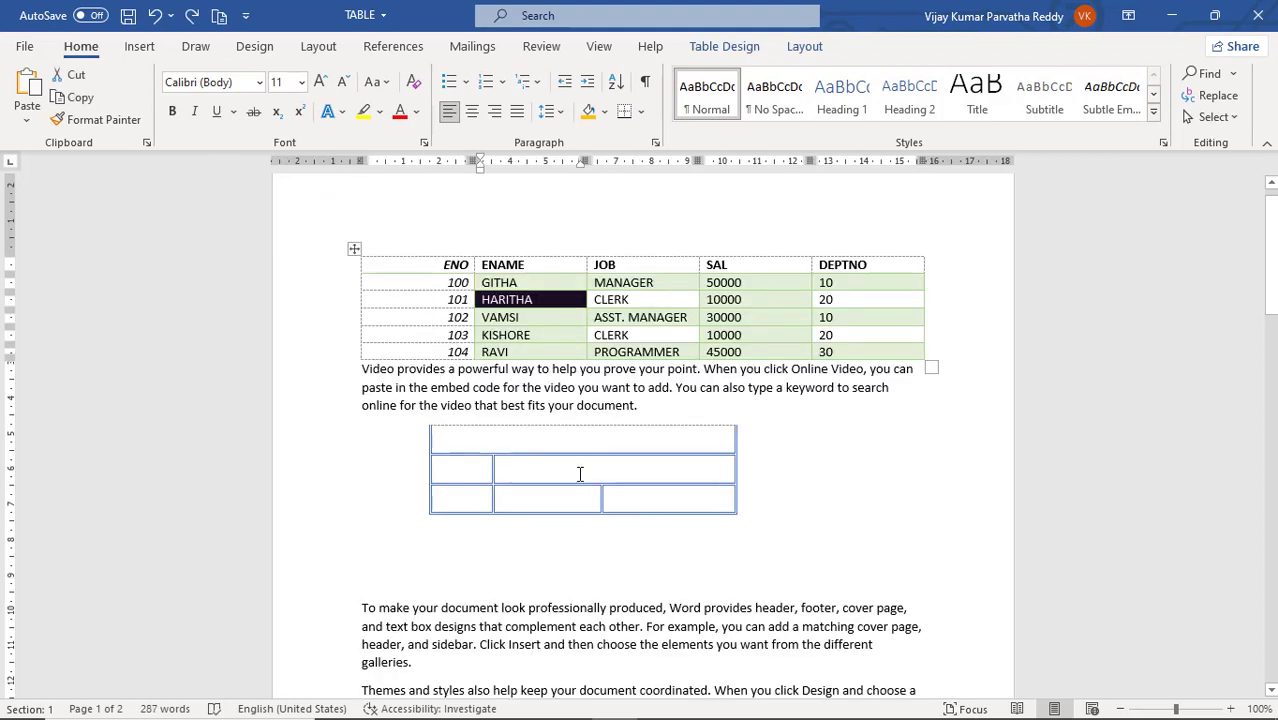
Step: Delete the hand-drawn empty table below the first paragraph, and place the cursor in row 101's ENAME cell of the employee table
{"action": "left_click", "coordinate": [497, 474]}
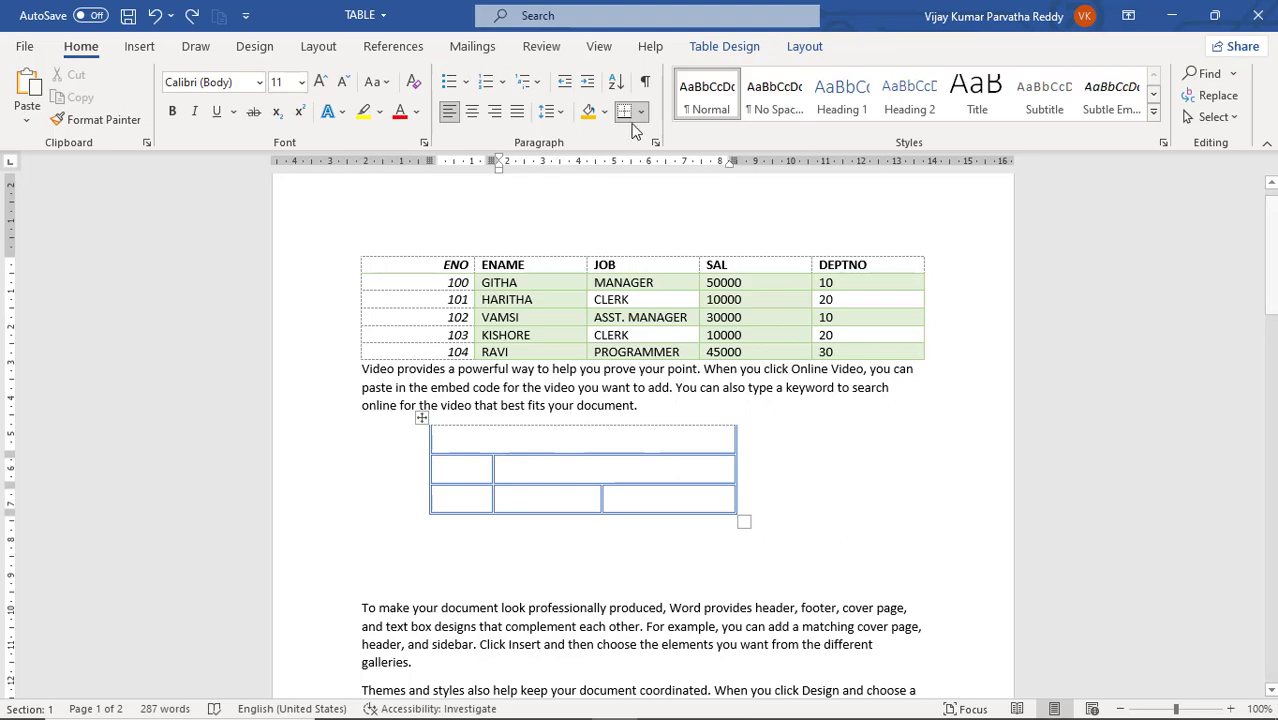
{"action": "left_click", "coordinate": [797, 57]}
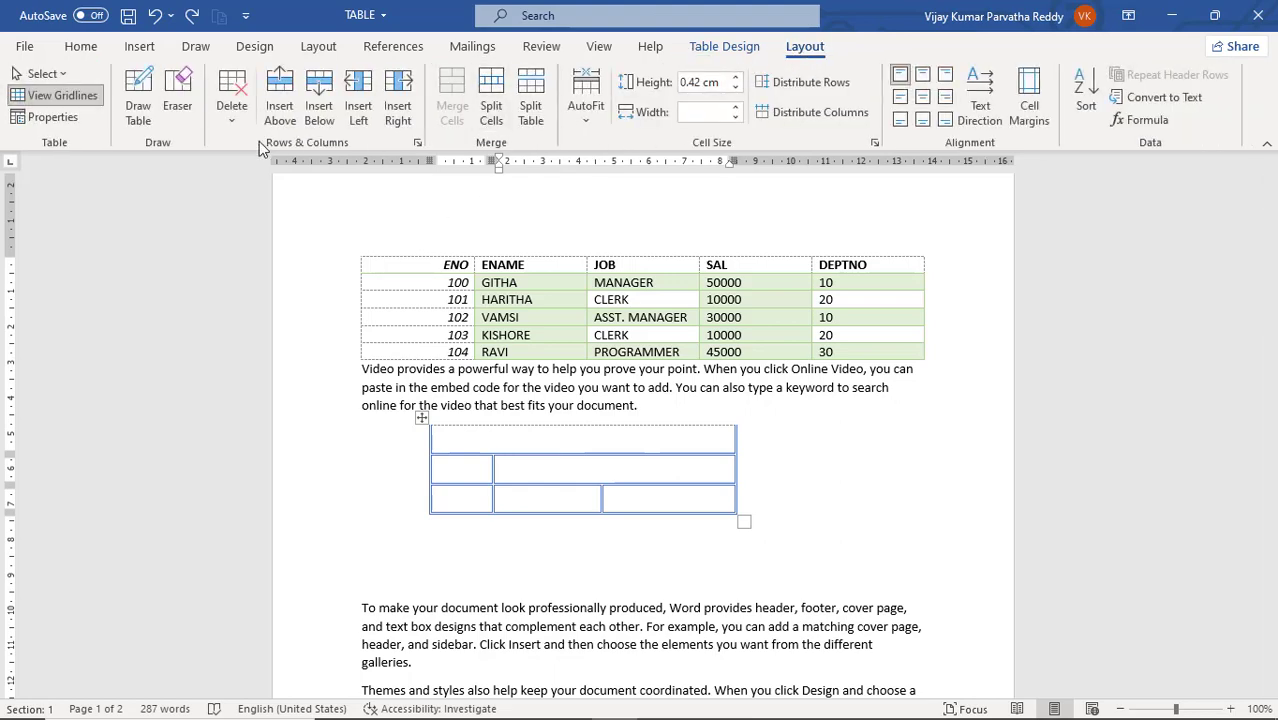
{"action": "left_click", "coordinate": [231, 126]}
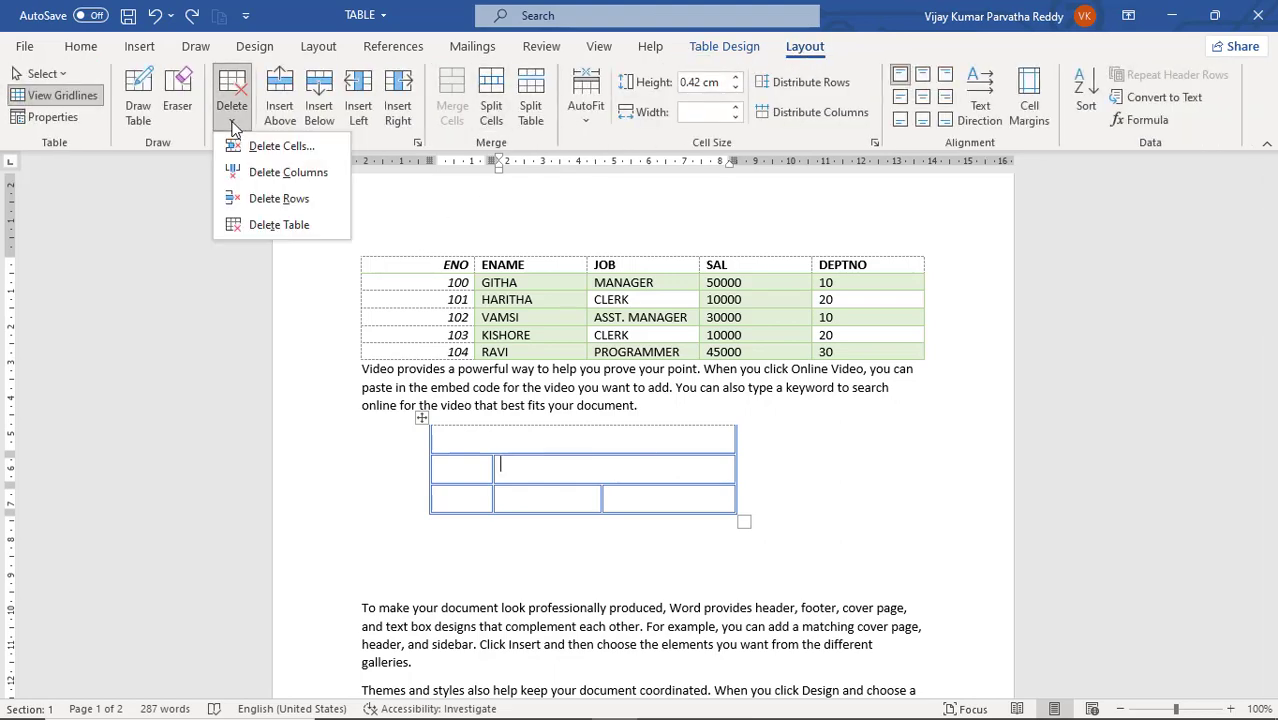
{"action": "left_click", "coordinate": [281, 224]}
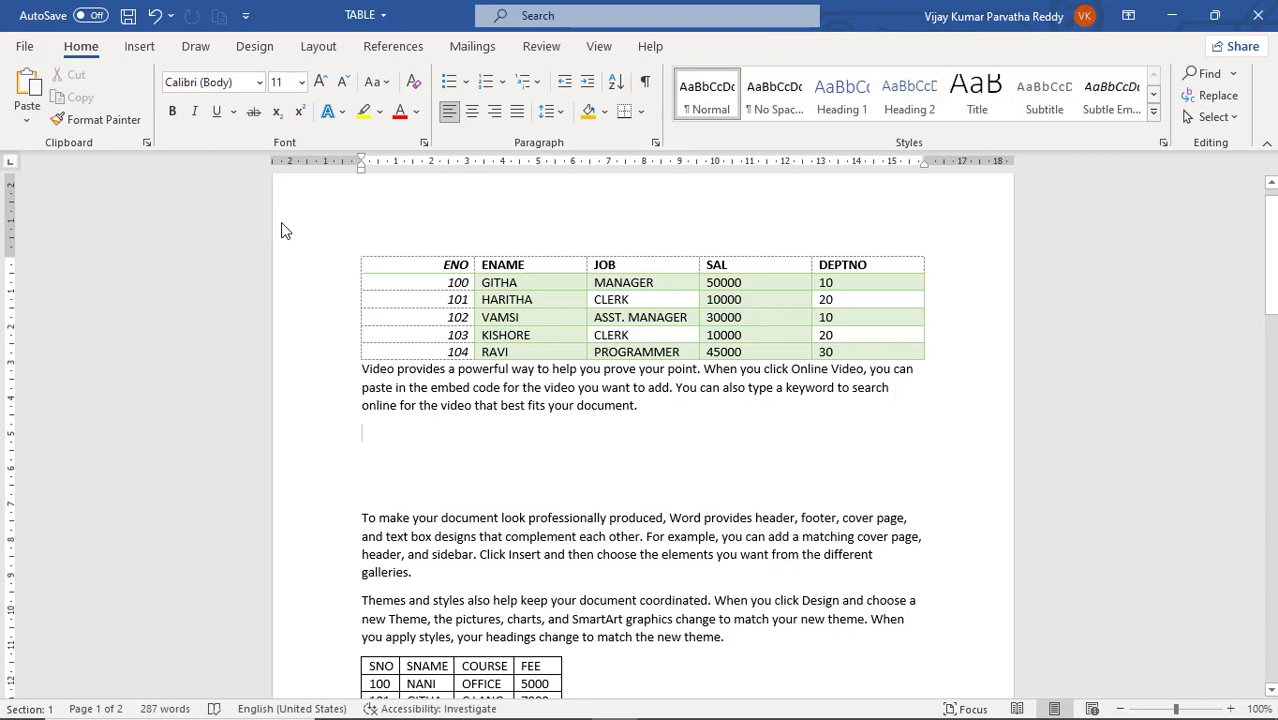
{"action": "left_click", "coordinate": [561, 305]}
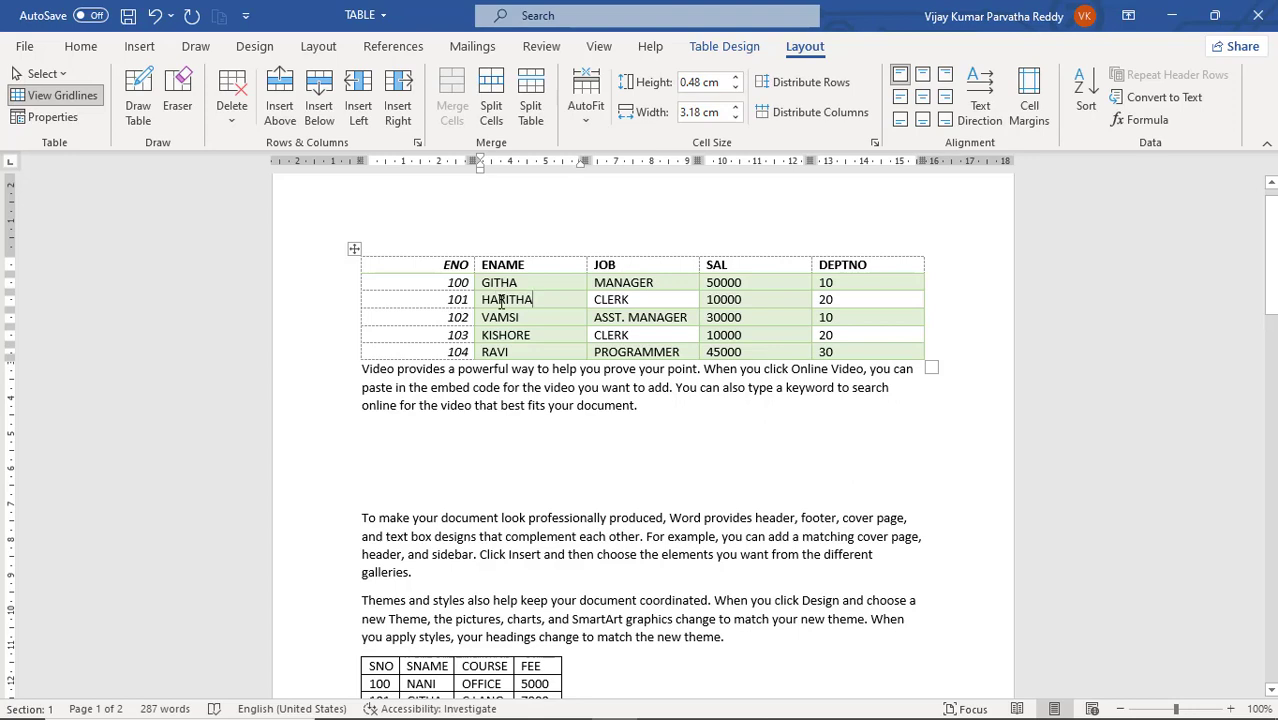
Step: Add a bottom row to the employee table with ENO 106 and the employee's name, and insert a blank row above it
{"action": "left_click", "coordinate": [328, 117]}
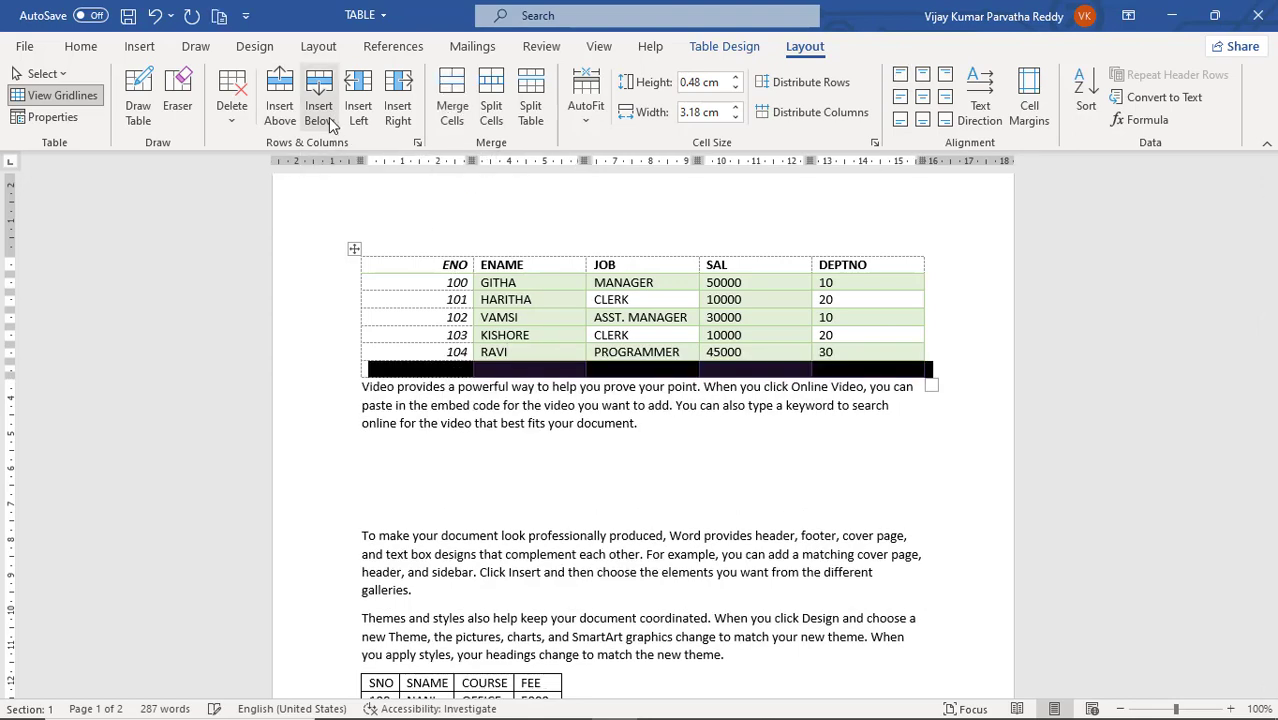
{"action": "left_click", "coordinate": [455, 368]}
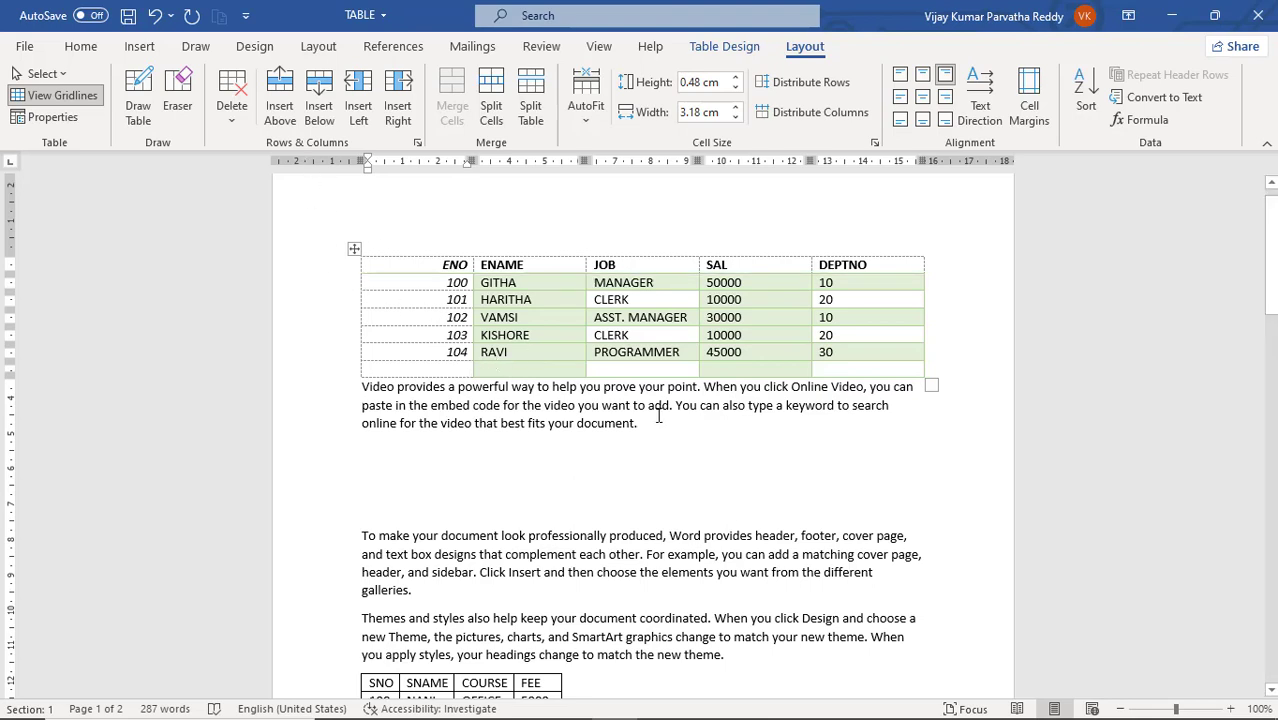
{"action": "type", "text": "10"}
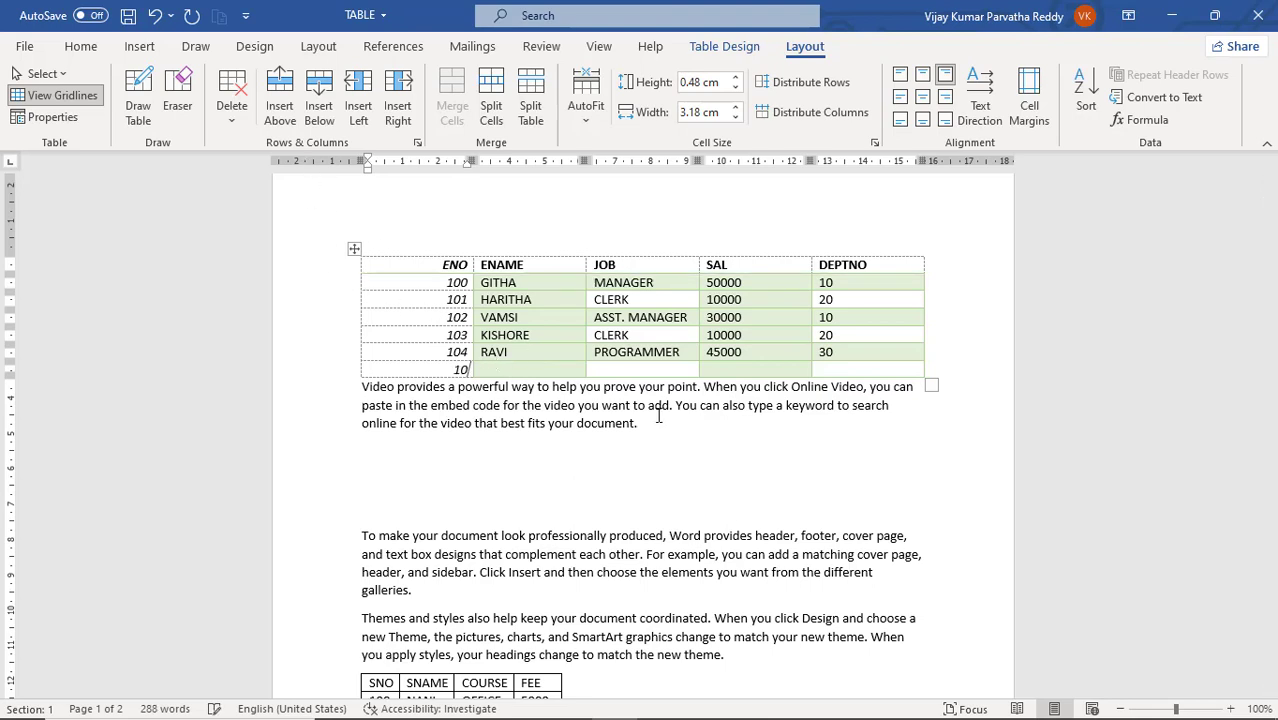
{"action": "type", "text": "6"}
{"action": "key", "text": "Tab"}
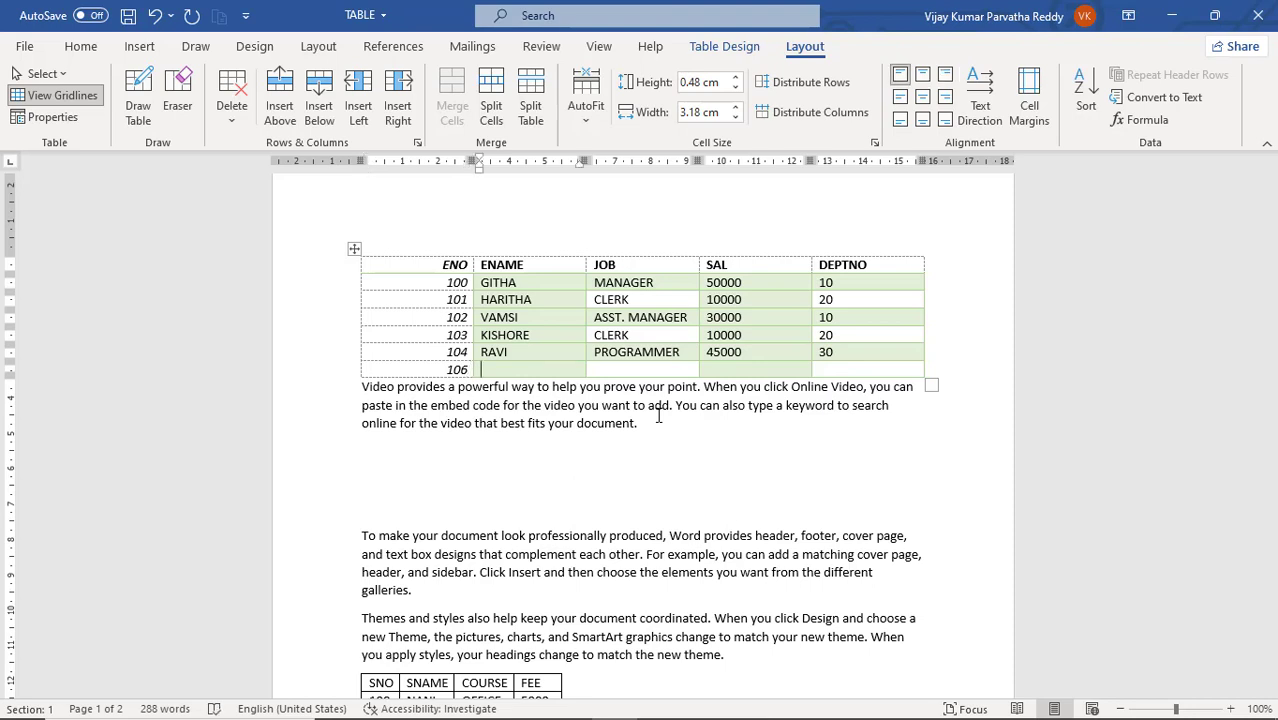
{"action": "type", "text": "jack"}
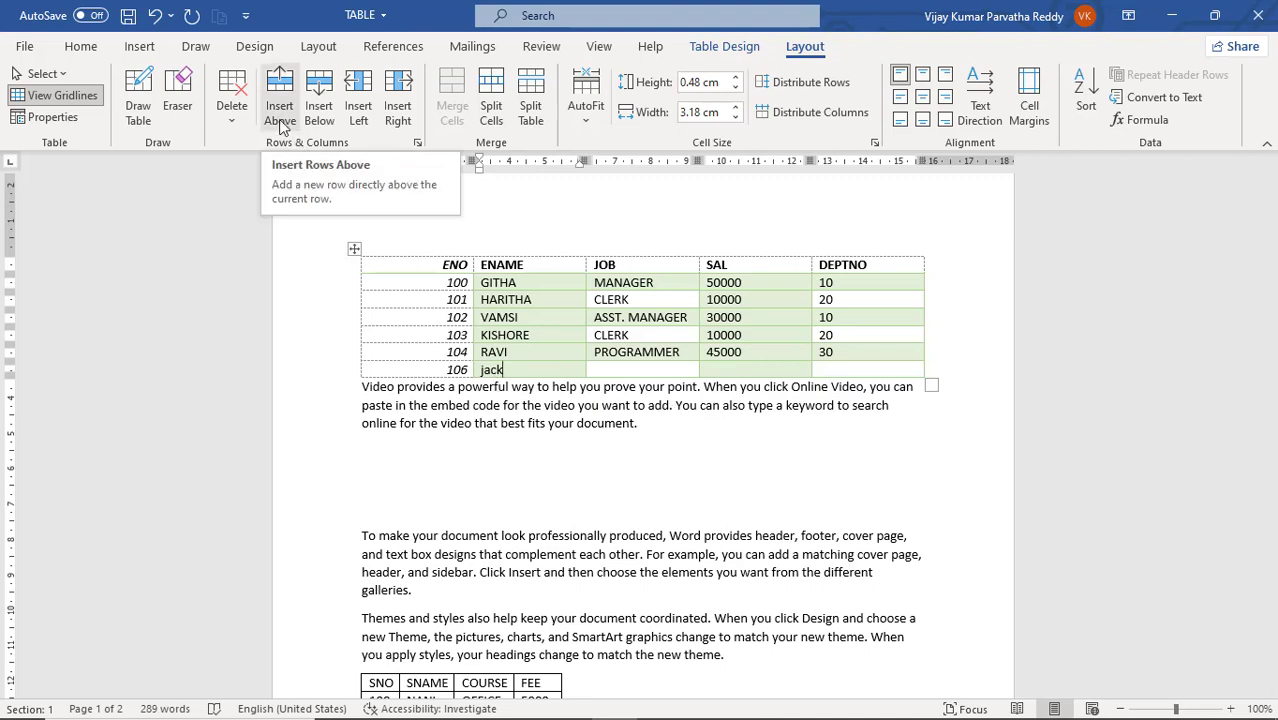
{"action": "left_click", "coordinate": [281, 121]}
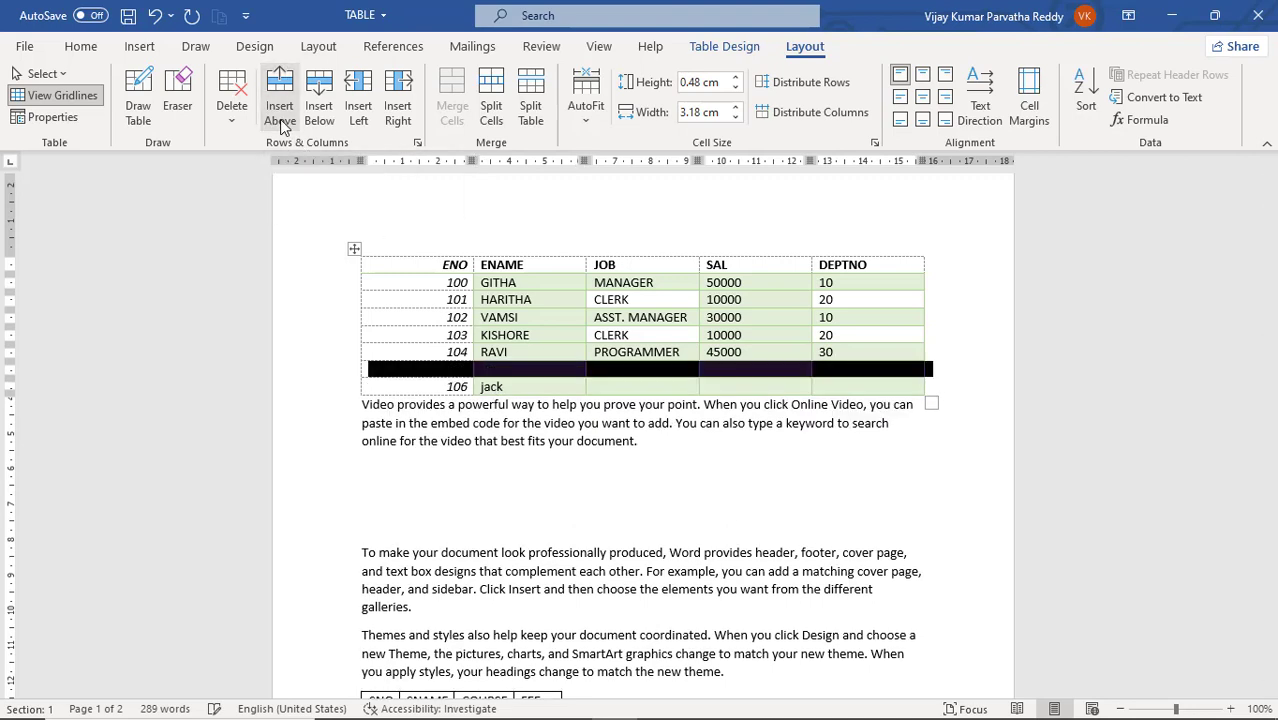
{"action": "left_click", "coordinate": [505, 375]}
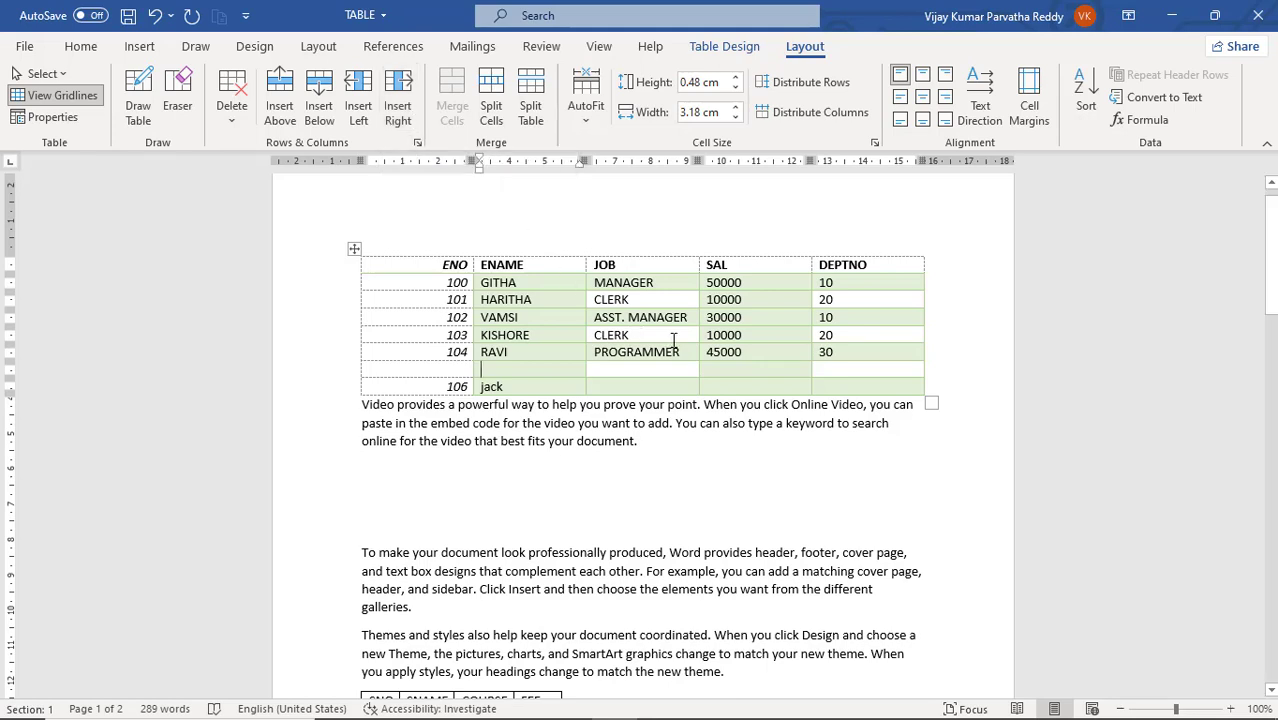
Step: Insert a column between JOB and SAL and head it "Doj"
{"action": "left_click", "coordinate": [761, 316]}
{"action": "left_click", "coordinate": [362, 124]}
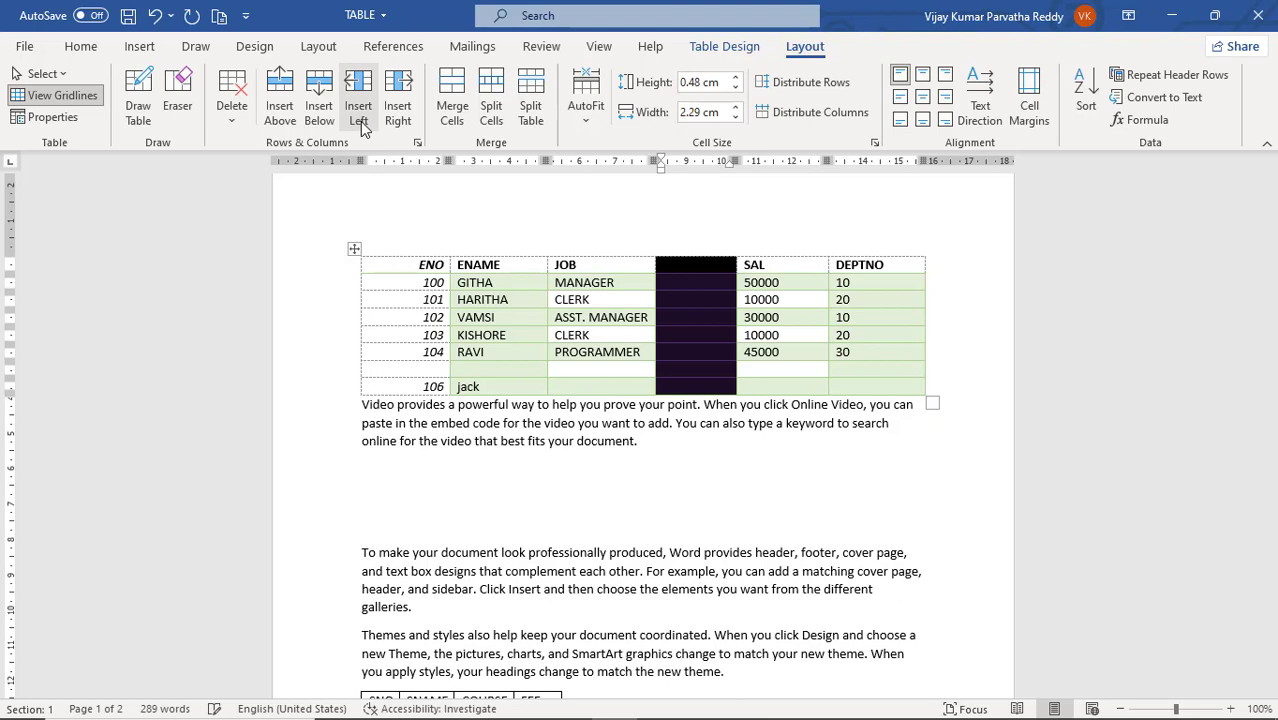
{"action": "left_click", "coordinate": [686, 288]}
{"action": "left_click", "coordinate": [686, 267]}
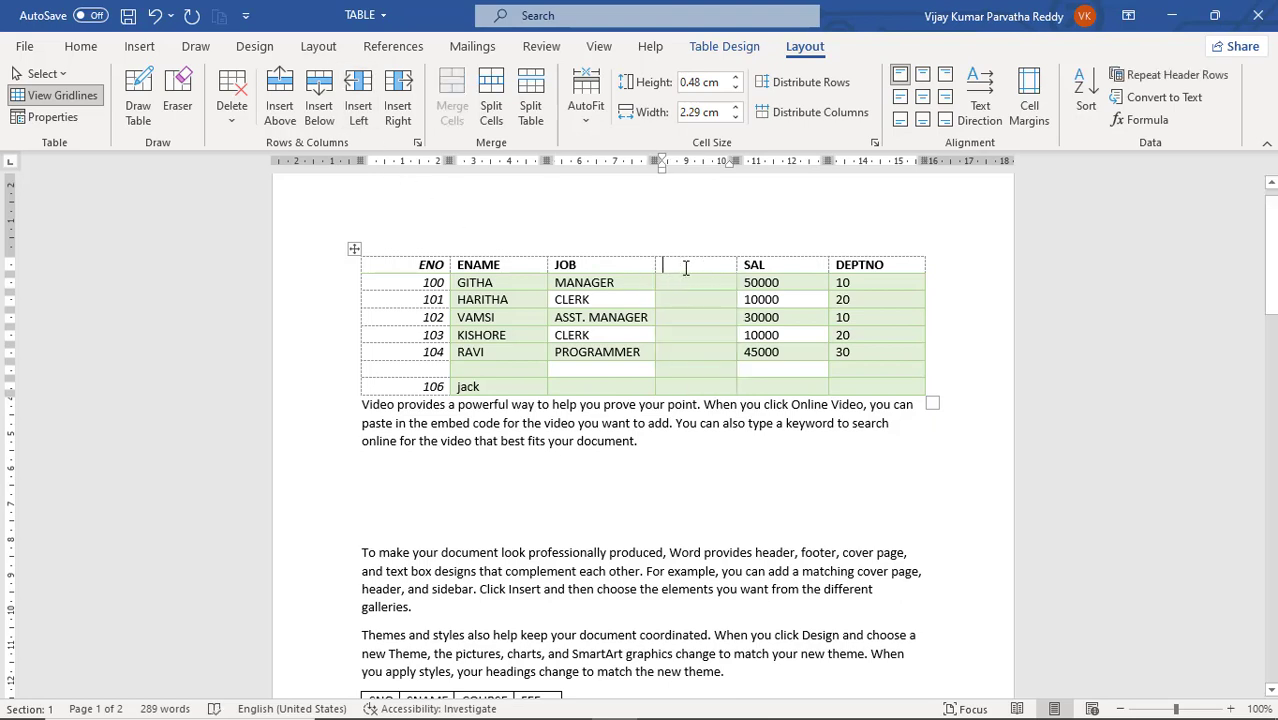
{"action": "type", "text": "Do"}
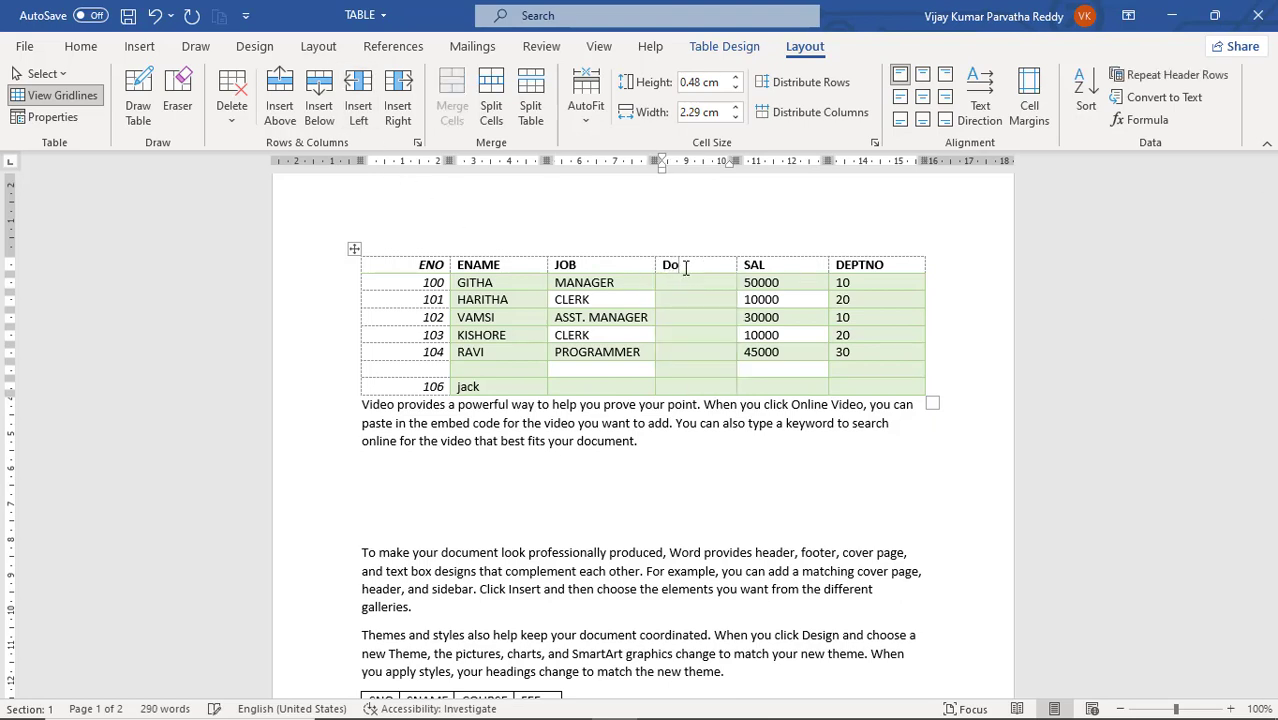
{"action": "type", "text": "j"}
{"action": "key", "text": "Down"}
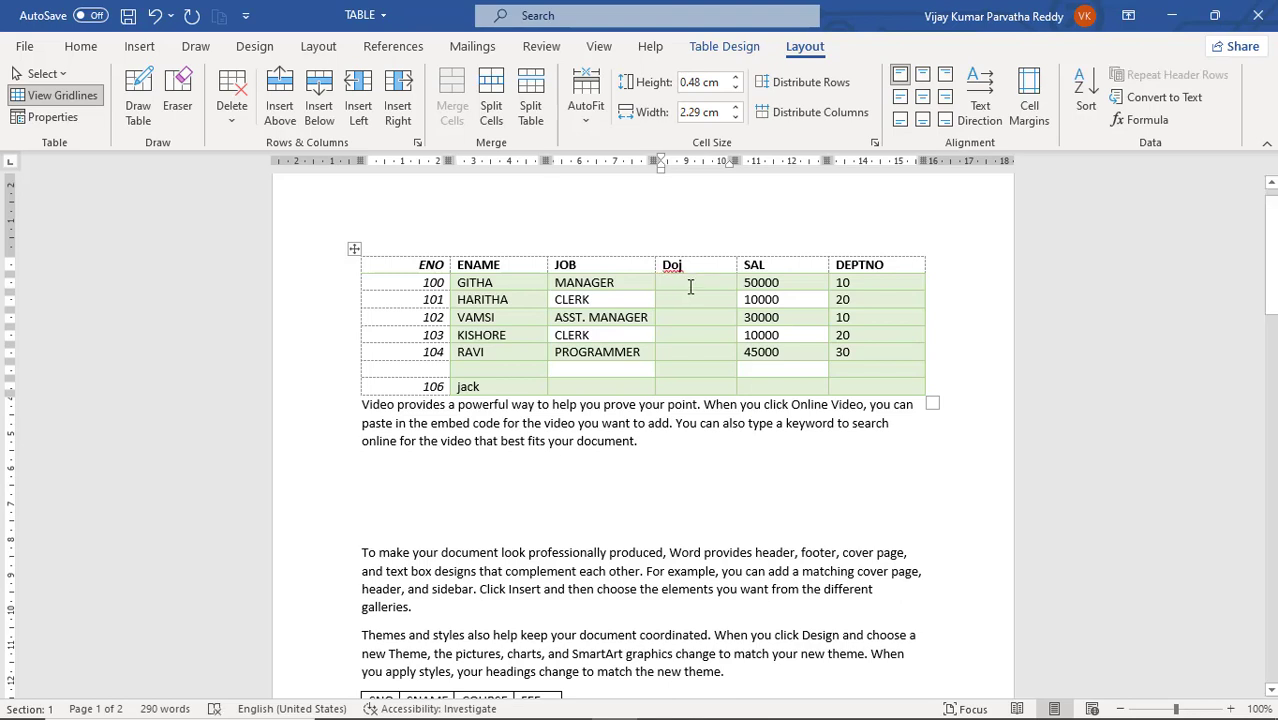
Step: Insert a column between SAL and DEPTNO and head it "city"
{"action": "left_click", "coordinate": [799, 283]}
{"action": "left_click", "coordinate": [405, 124]}
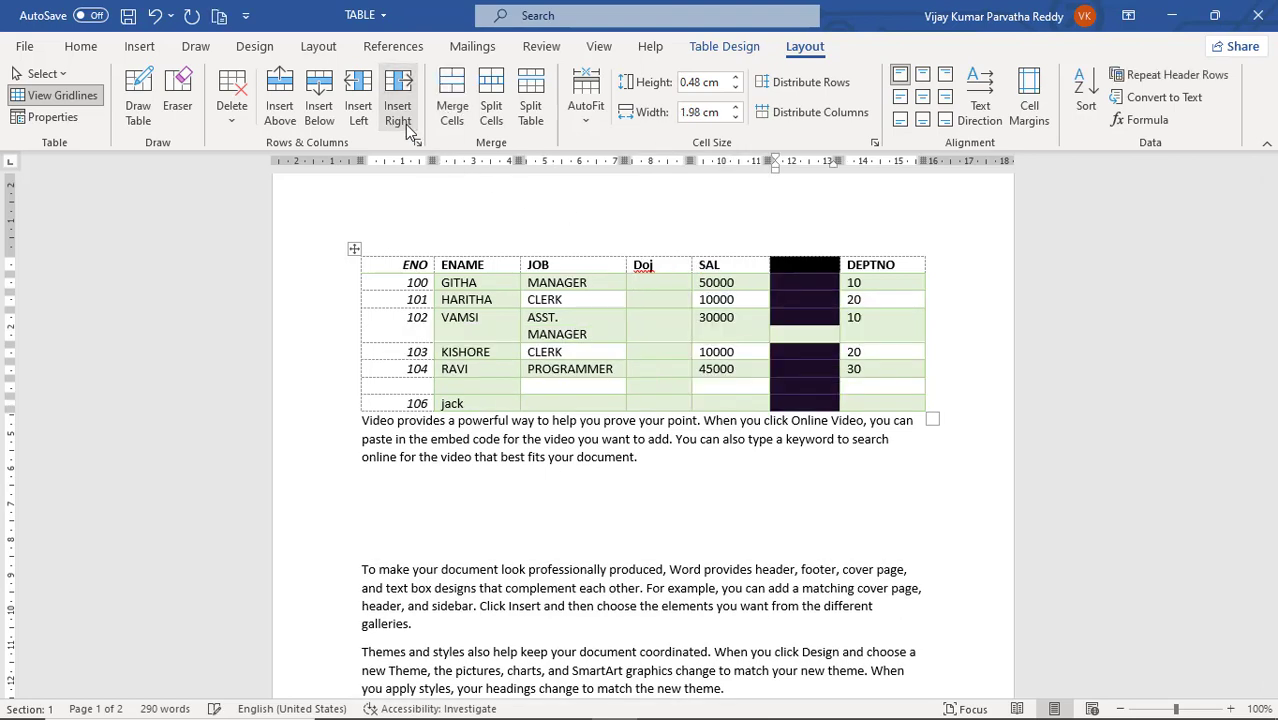
{"action": "left_click", "coordinate": [791, 263]}
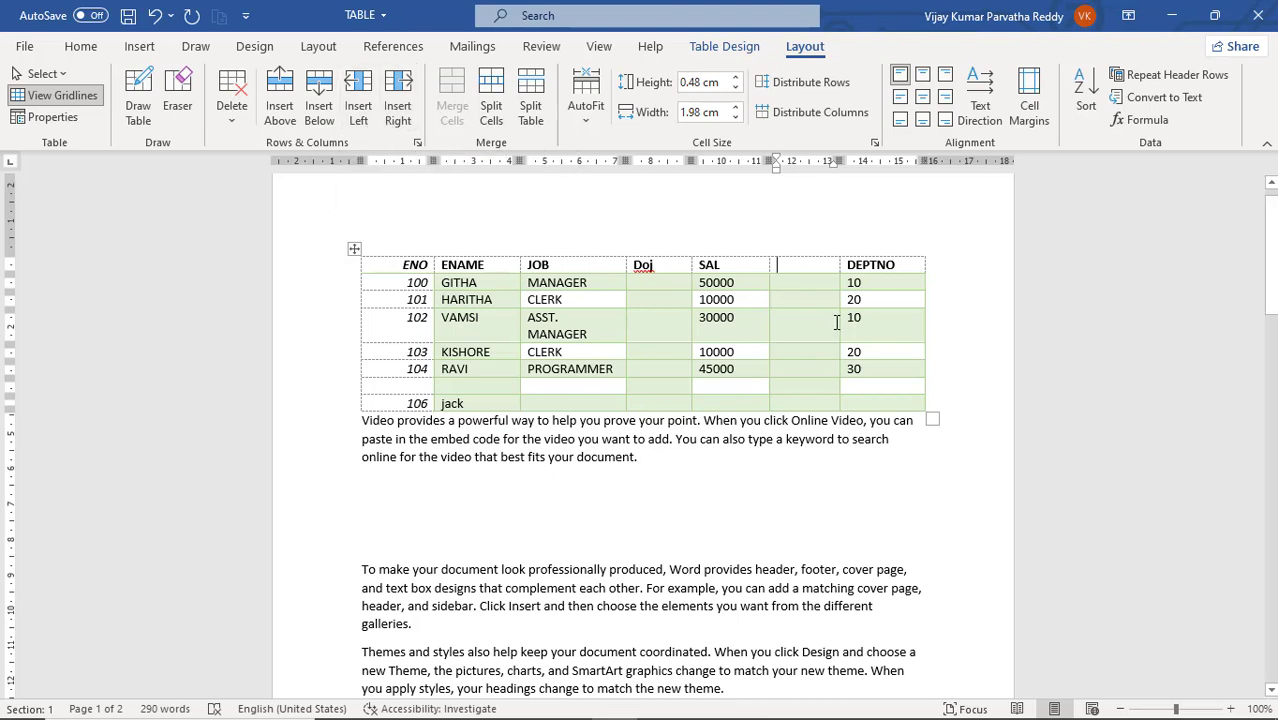
{"action": "type", "text": "p"}
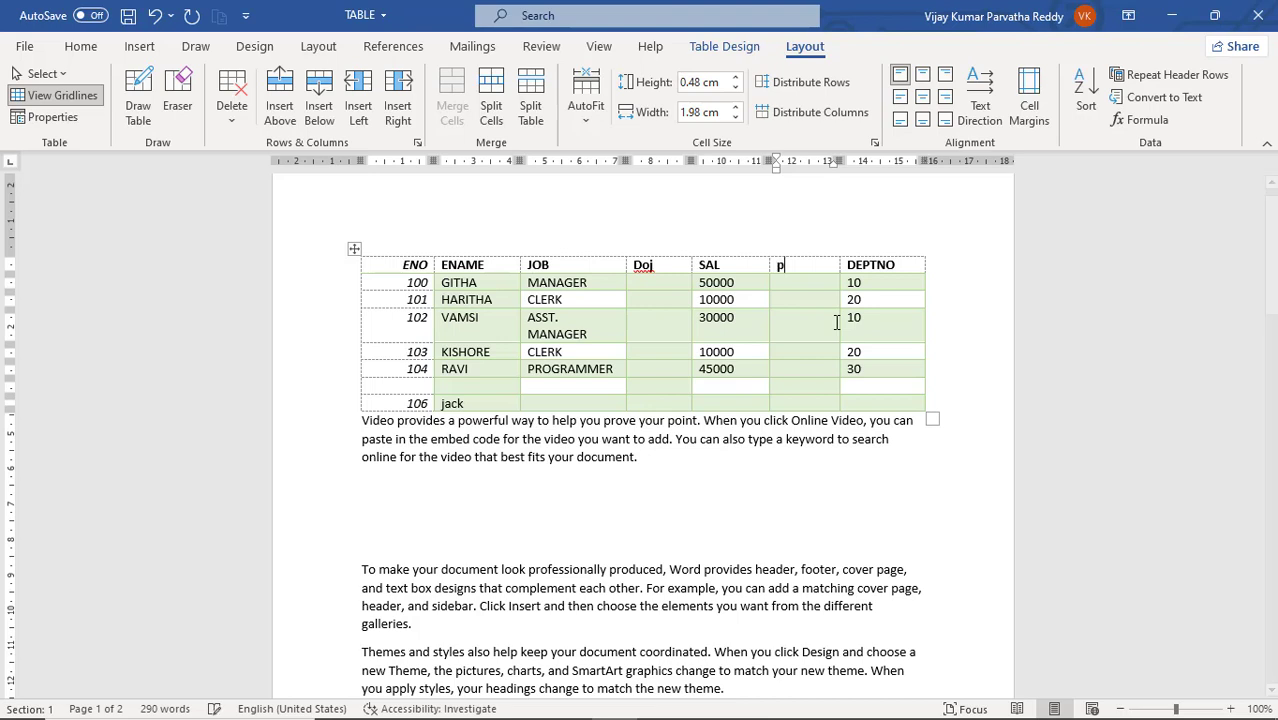
{"action": "key", "text": "BackSpace"}
{"action": "type", "text": "city"}
{"action": "left_click", "coordinate": [806, 284]}
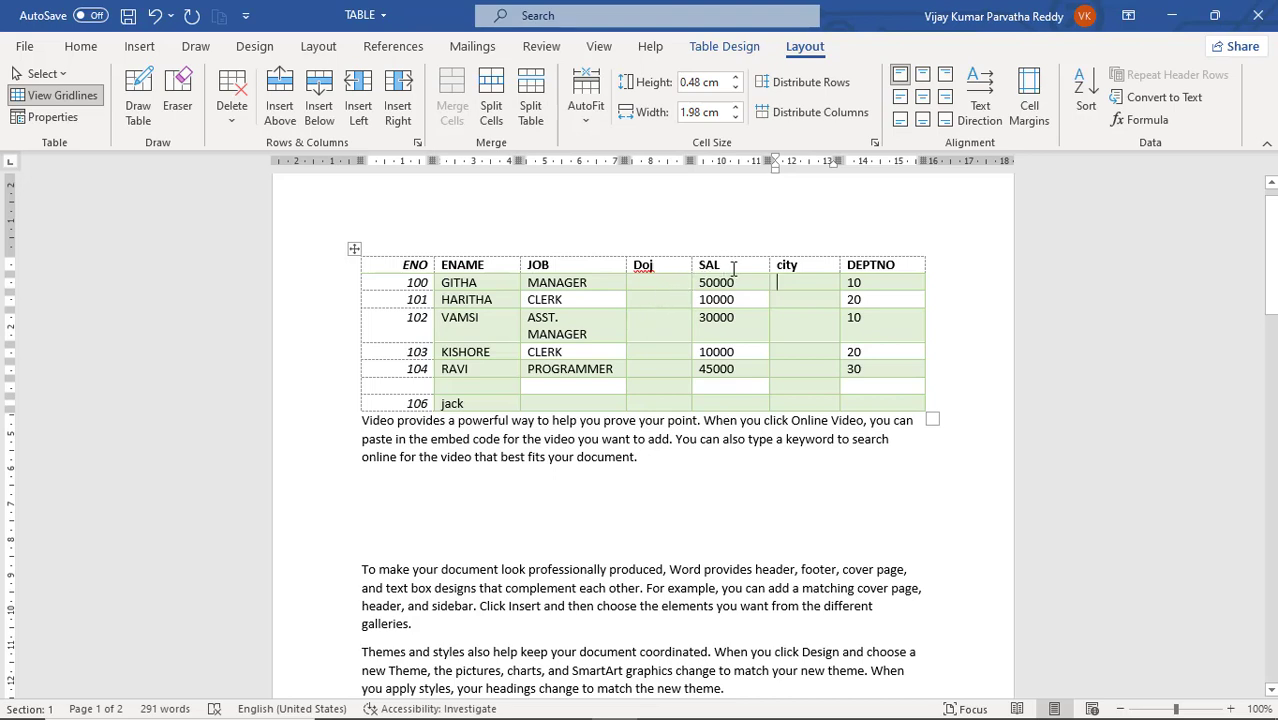
Step: Rename the SAL column header as "Basic"
{"action": "left_click", "coordinate": [733, 268]}
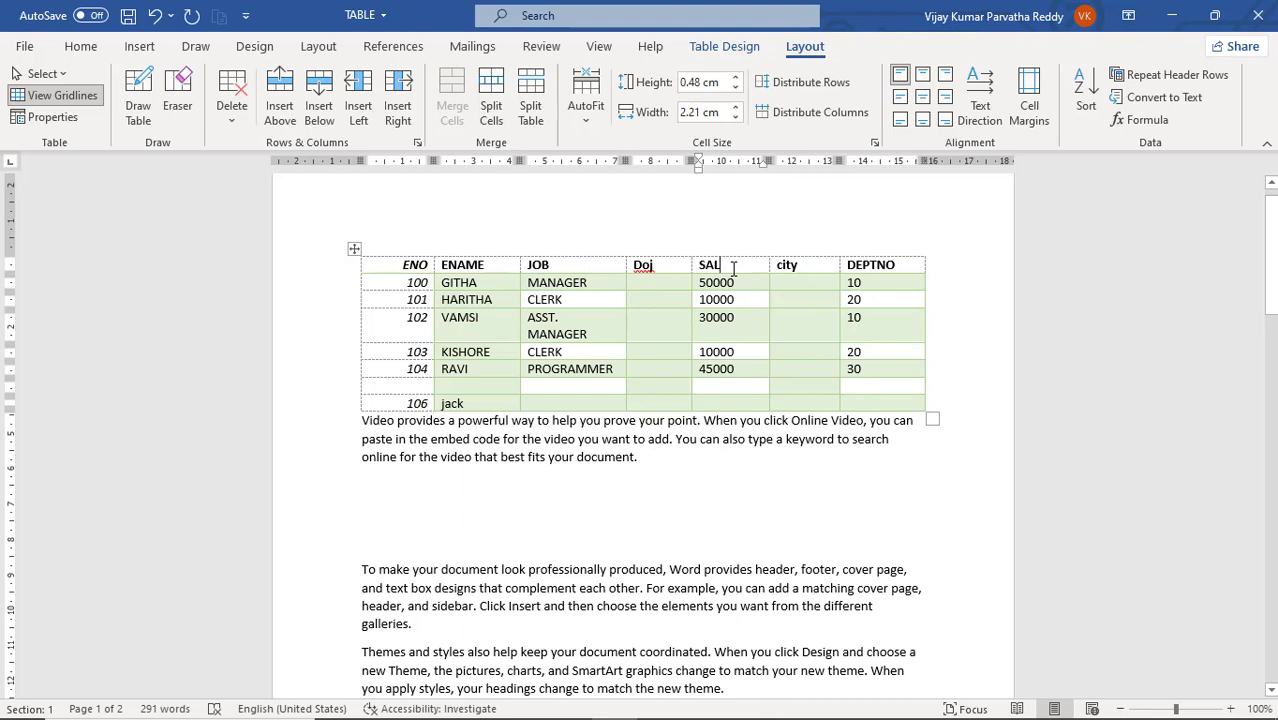
{"action": "left_click", "coordinate": [804, 270]}
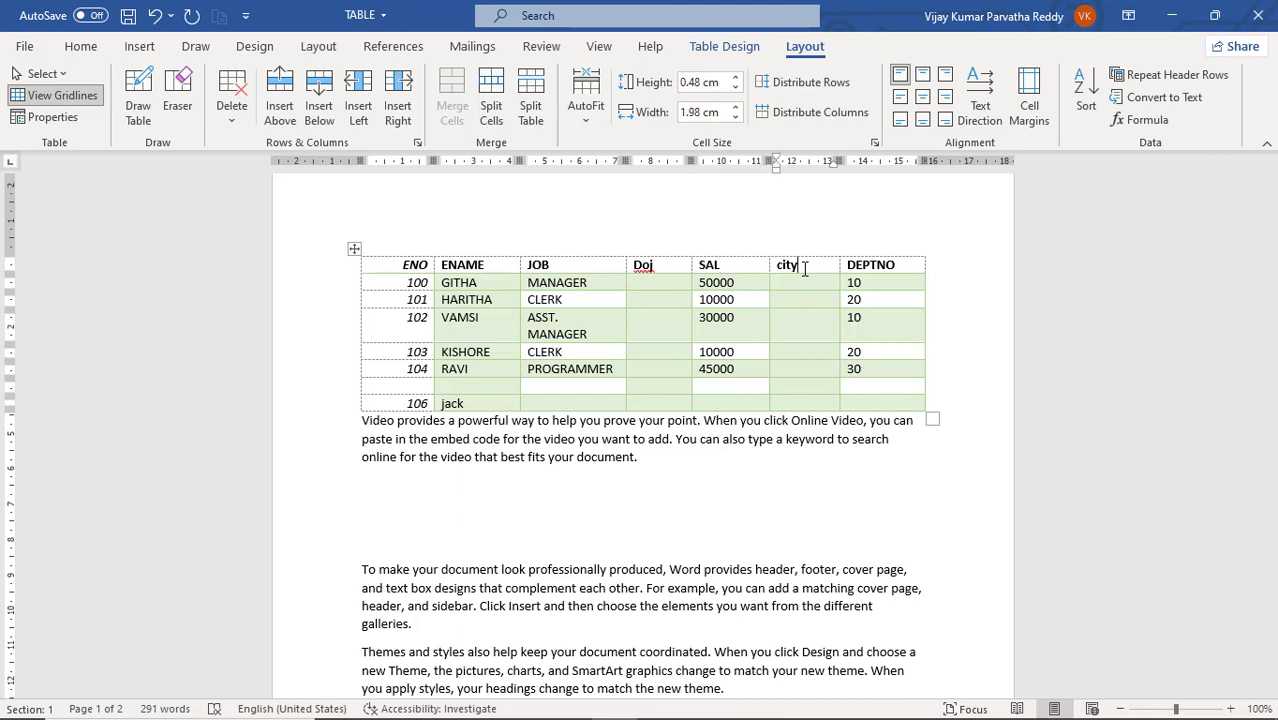
{"action": "triple_click", "coordinate": [702, 268]}
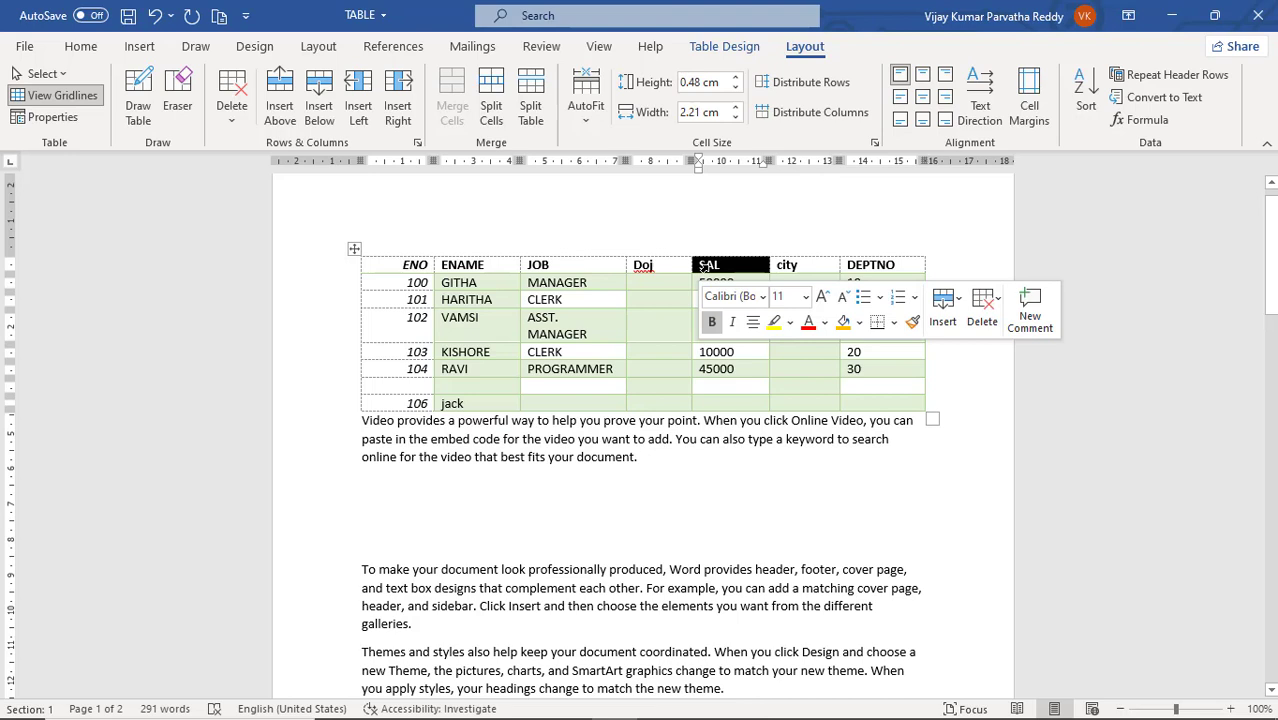
{"action": "type", "text": "B"}
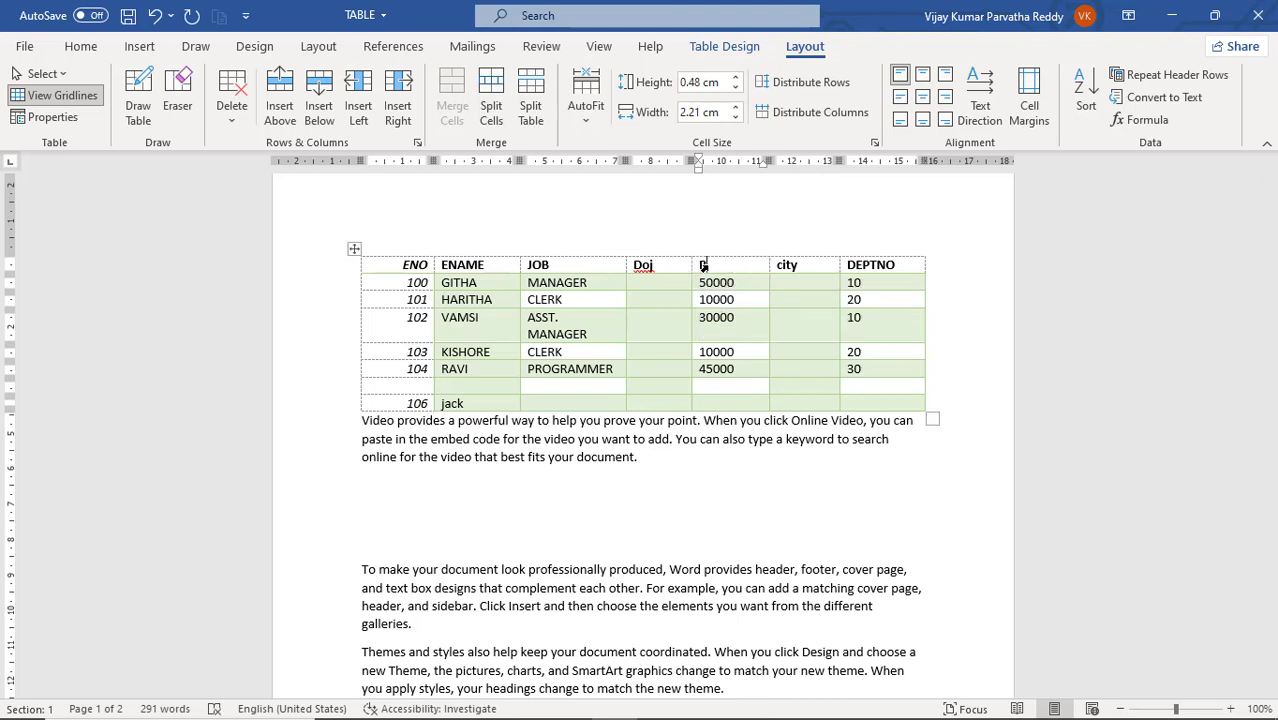
{"action": "type", "text": "asic"}
Step: Replace the "Doj" header of the column after JOB with "Basic"
{"action": "left_click", "coordinate": [806, 265]}
{"action": "left_click_drag", "start_coordinate": [804, 265], "coordinate": [778, 260]}
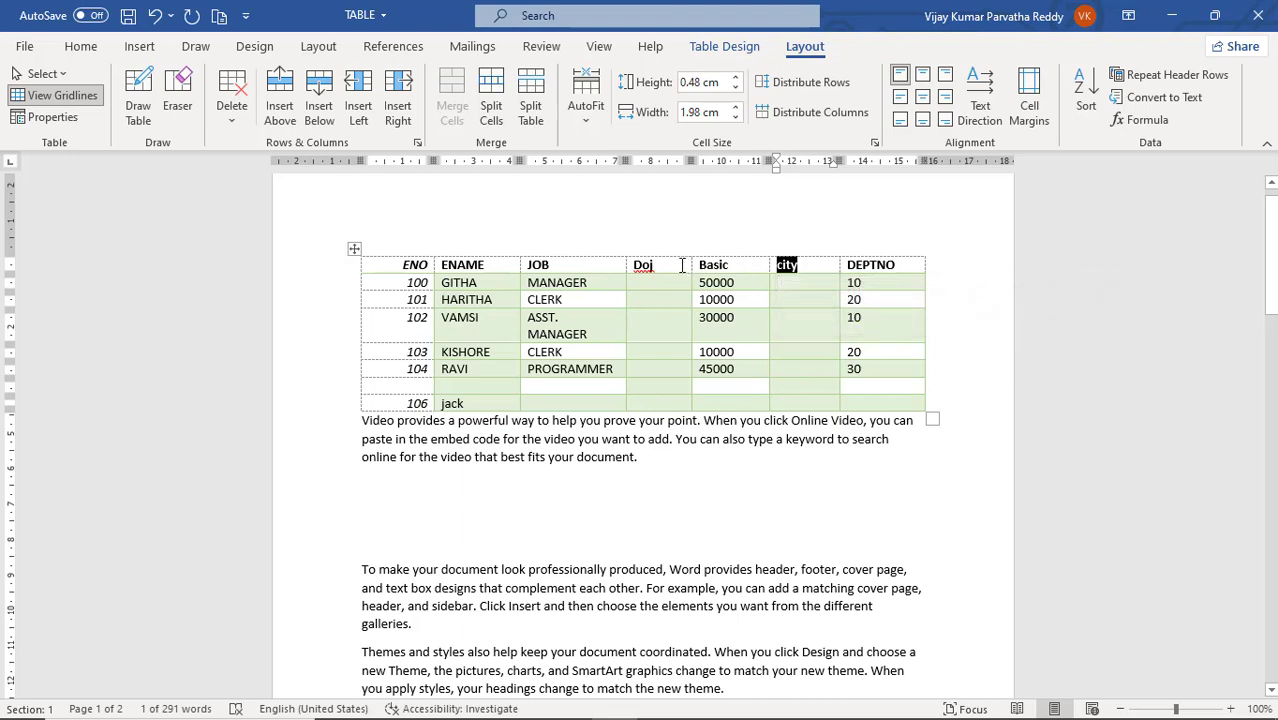
{"action": "left_click_drag", "start_coordinate": [682, 267], "coordinate": [638, 260]}
{"action": "key", "text": "BackSpace"}
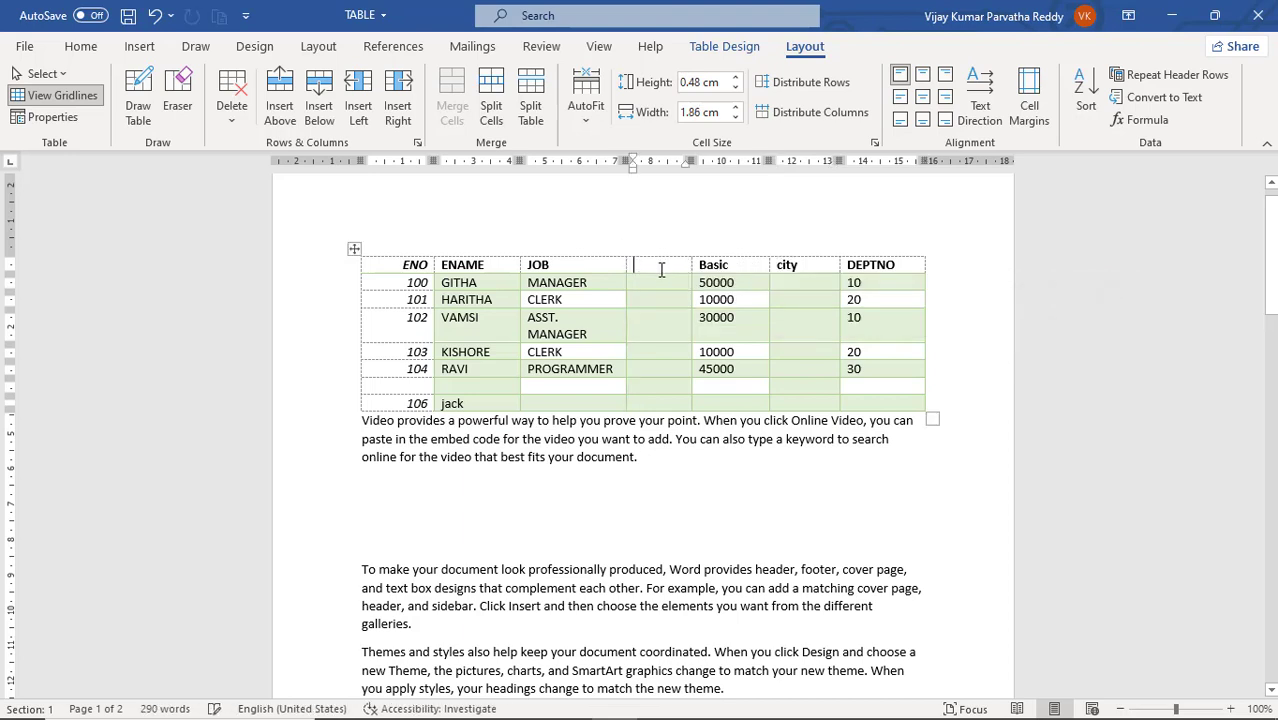
{"action": "type", "text": "Basic"}
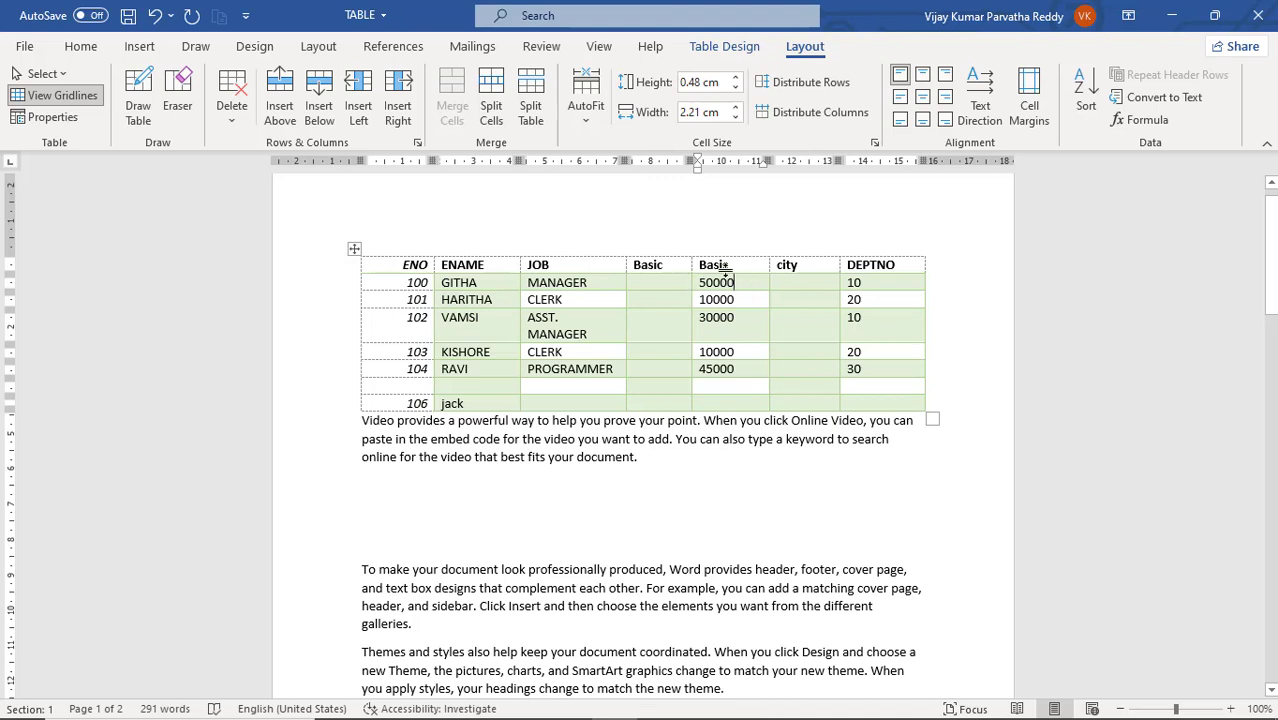
Step: Change the header of the empty column after JOB to "doj"
{"action": "left_click", "coordinate": [678, 265]}
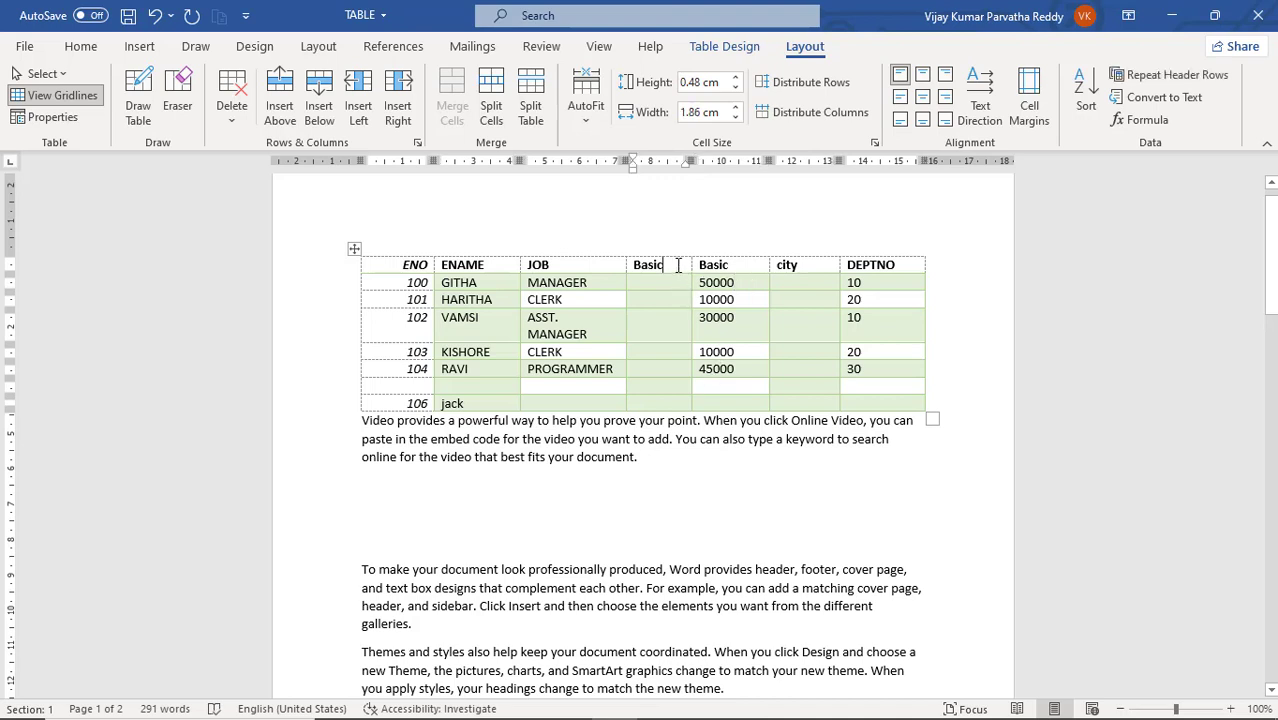
{"action": "left_click_drag", "start_coordinate": [664, 265], "coordinate": [630, 265]}
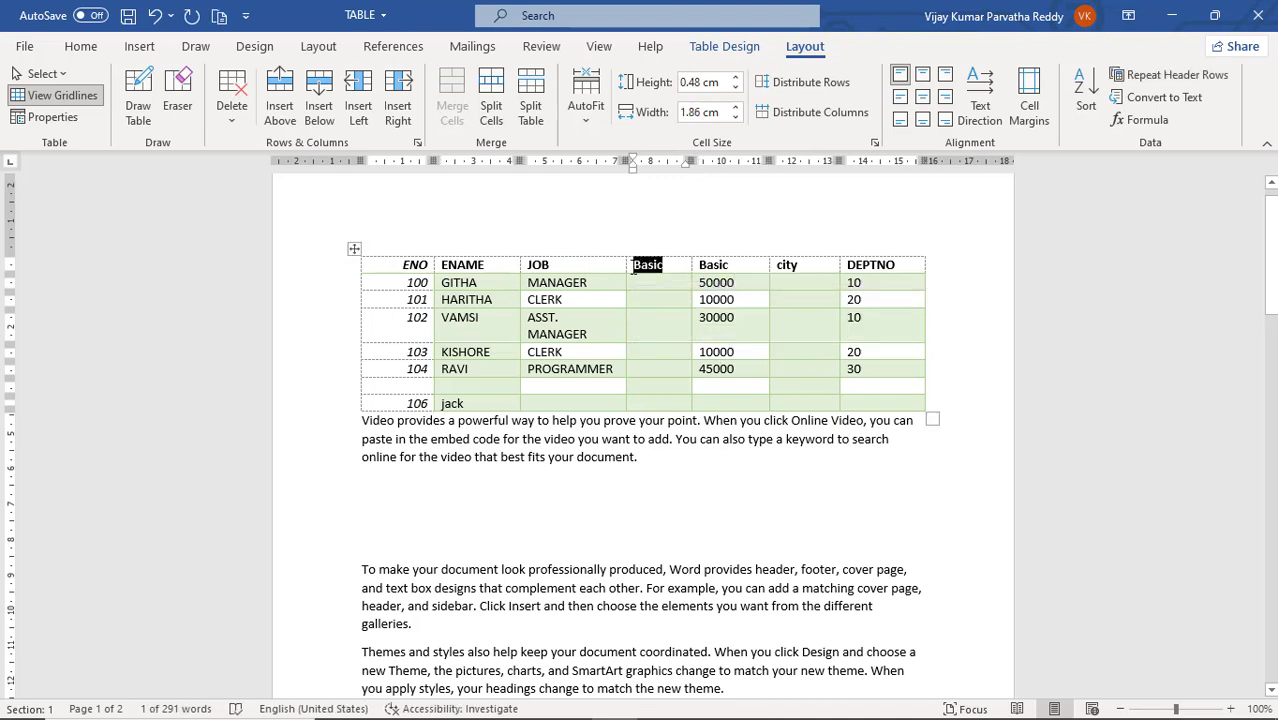
{"action": "key", "text": "Delete"}
{"action": "type", "text": "doj"}
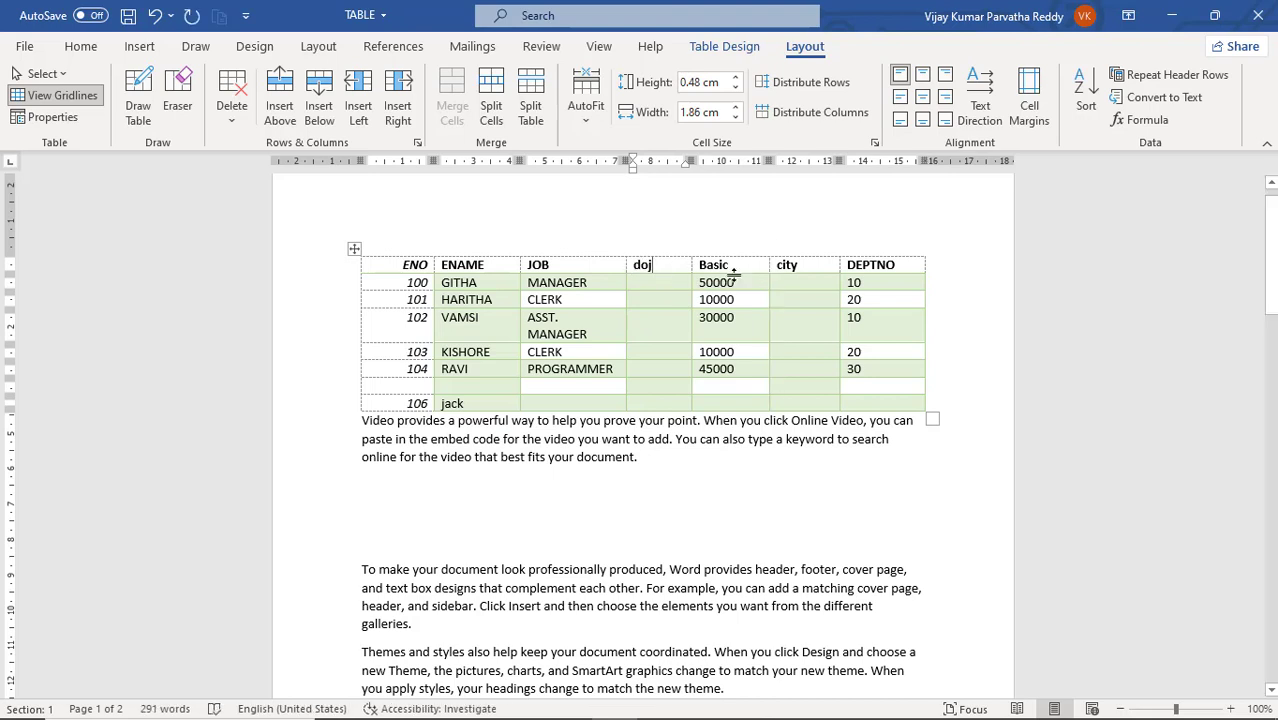
Step: Replace the "city" header with "ta"
{"action": "left_click", "coordinate": [745, 264]}
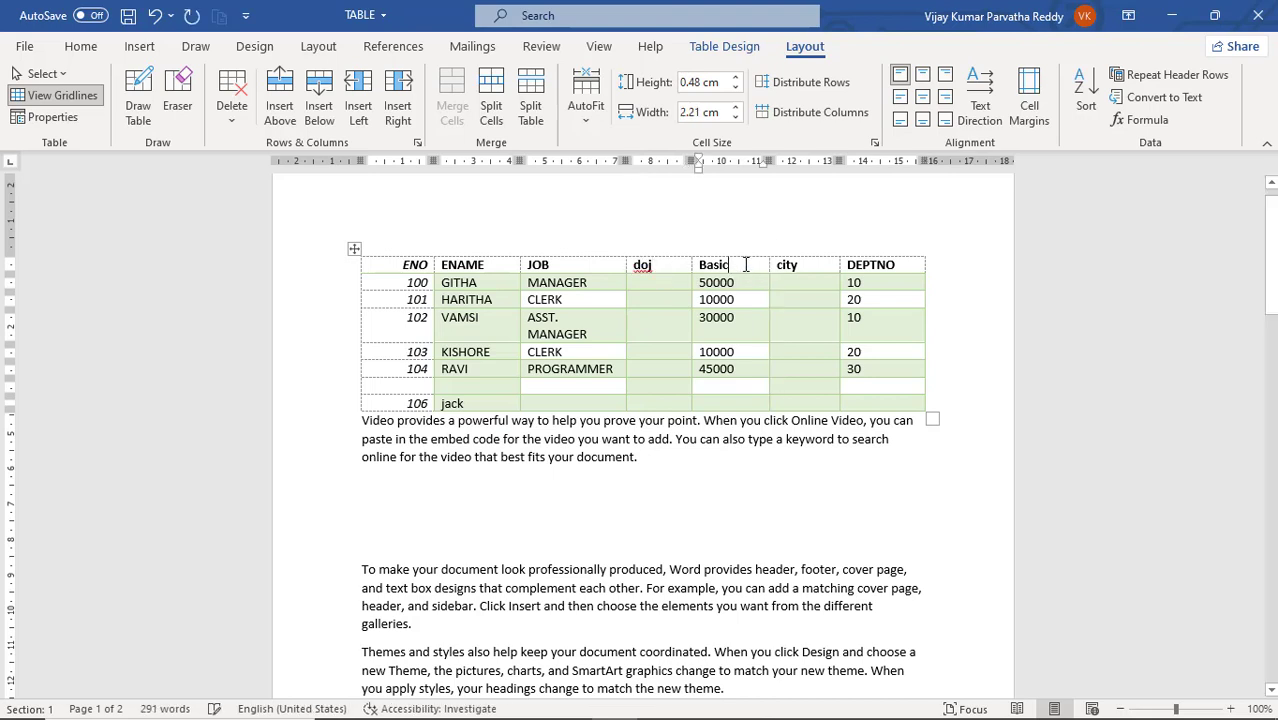
{"action": "left_click", "coordinate": [810, 267]}
{"action": "key", "text": "BackSpace"}
{"action": "key", "text": "BackSpace"}
{"action": "key", "text": "BackSpace"}
{"action": "key", "text": "BackSpace"}
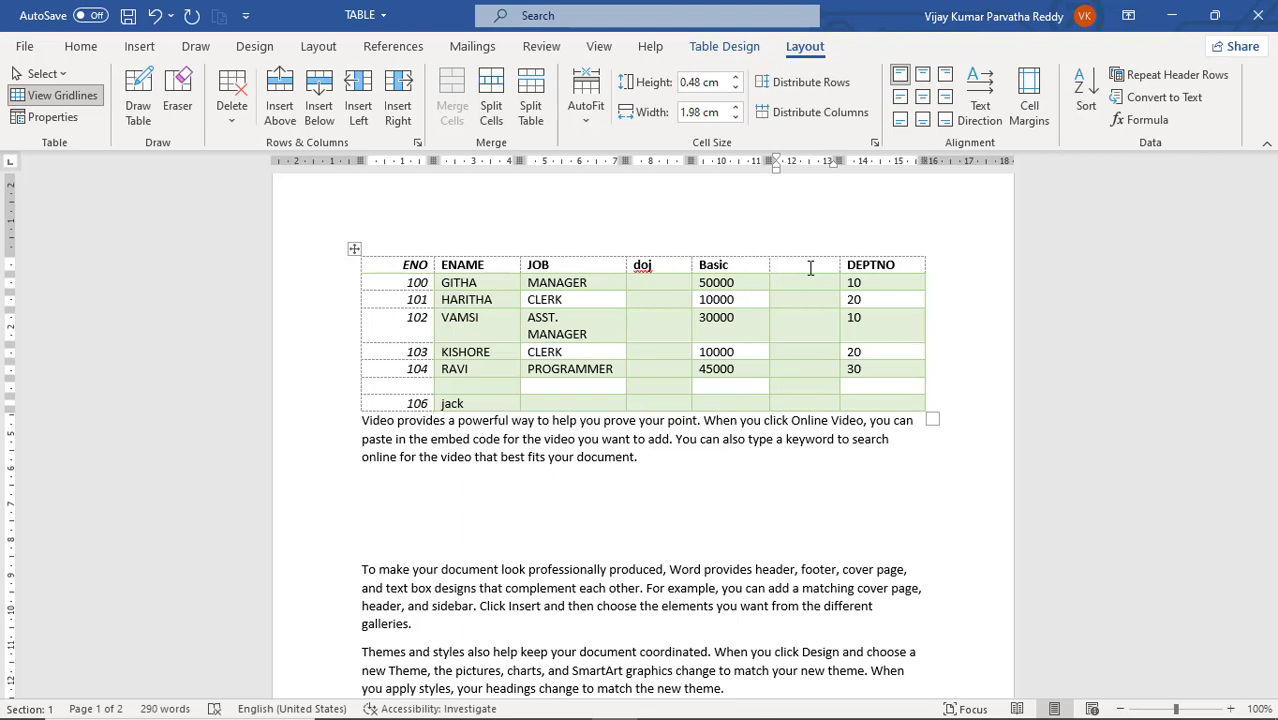
{"action": "type", "text": "da"}
{"action": "key", "text": "BackSpace"}
{"action": "key", "text": "BackSpace"}
{"action": "type", "text": "ta"}
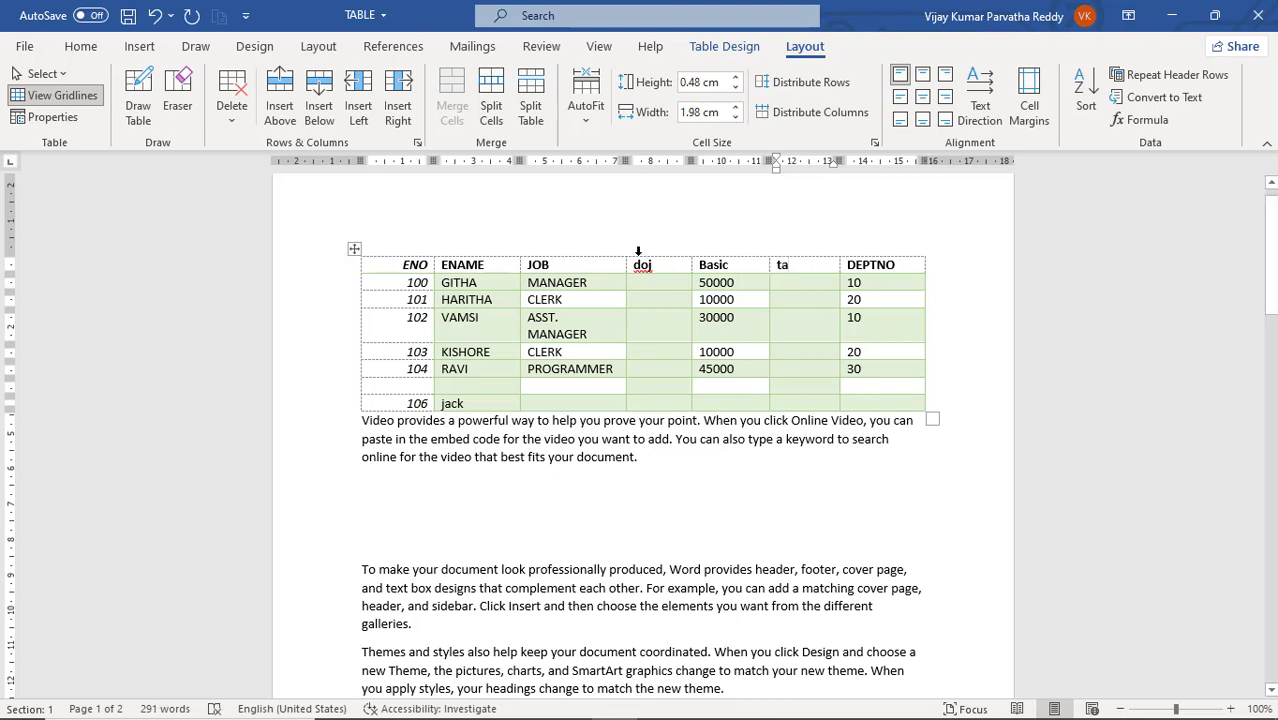
Step: Insert two columns between ta and DEPTNO, headed "da" and "hra"
{"action": "left_click", "coordinate": [396, 131]}
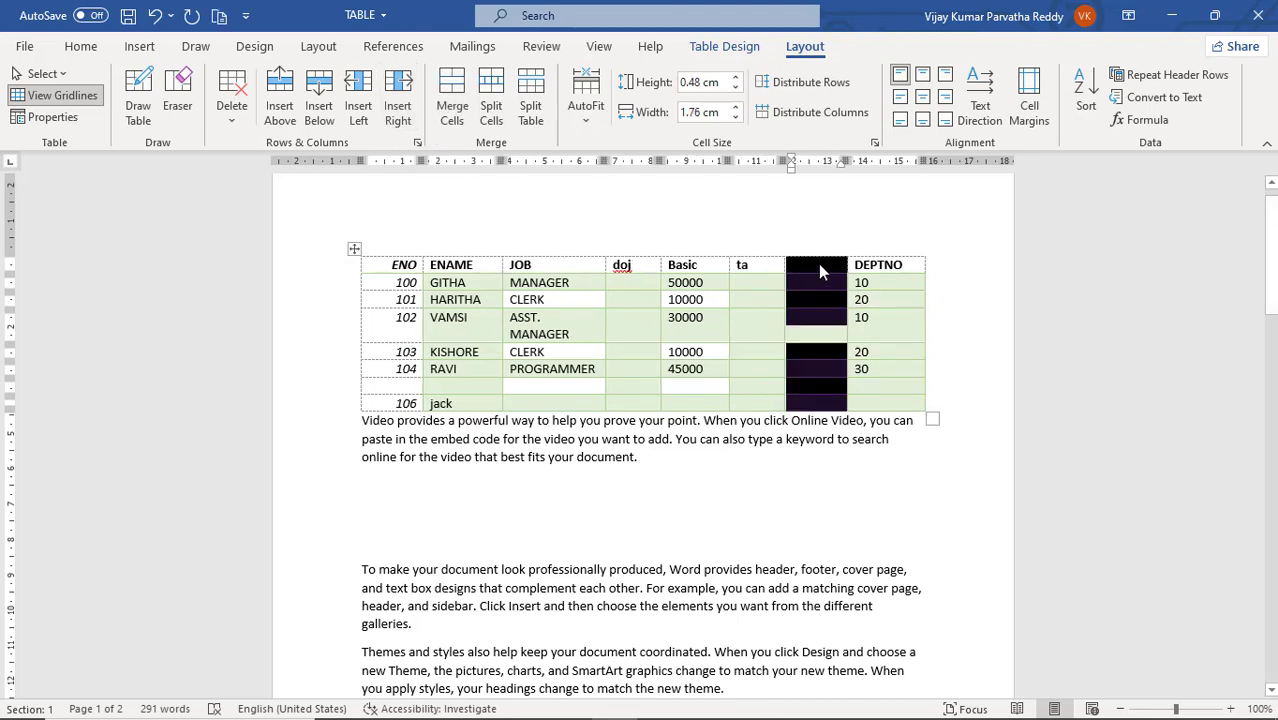
{"action": "left_click", "coordinate": [818, 263]}
{"action": "type", "text": "da"}
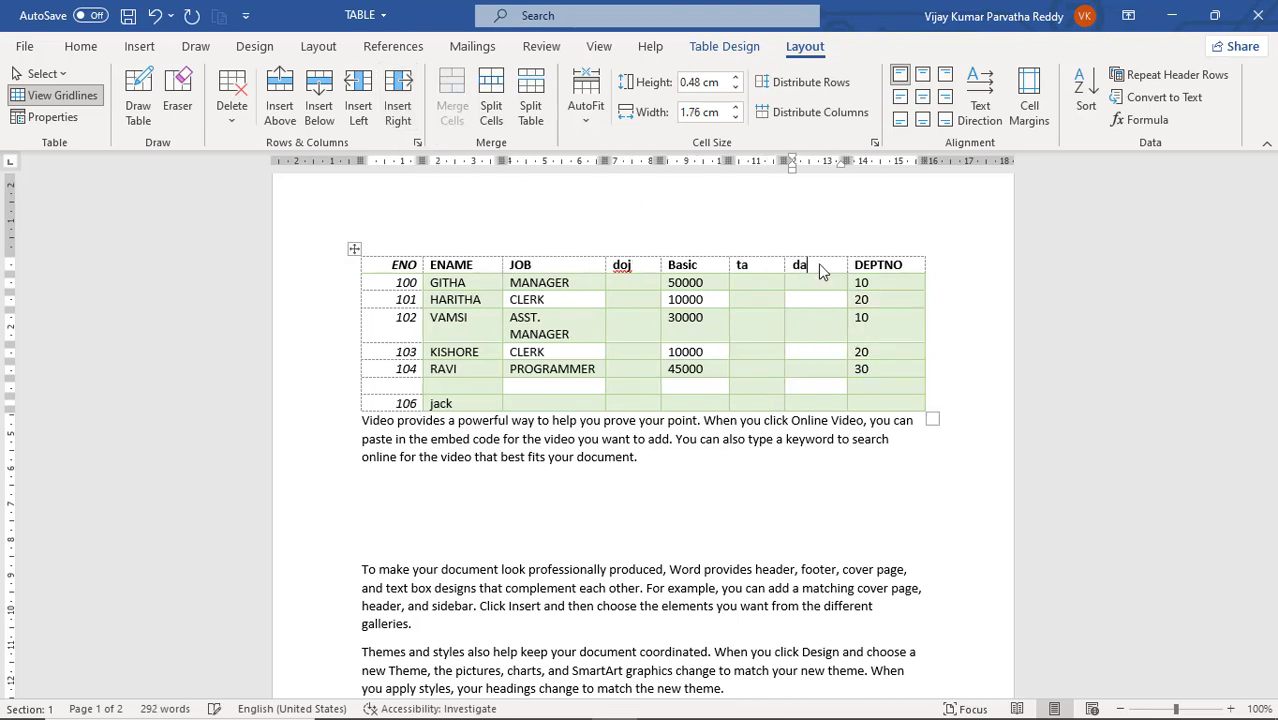
{"action": "left_click", "coordinate": [405, 121]}
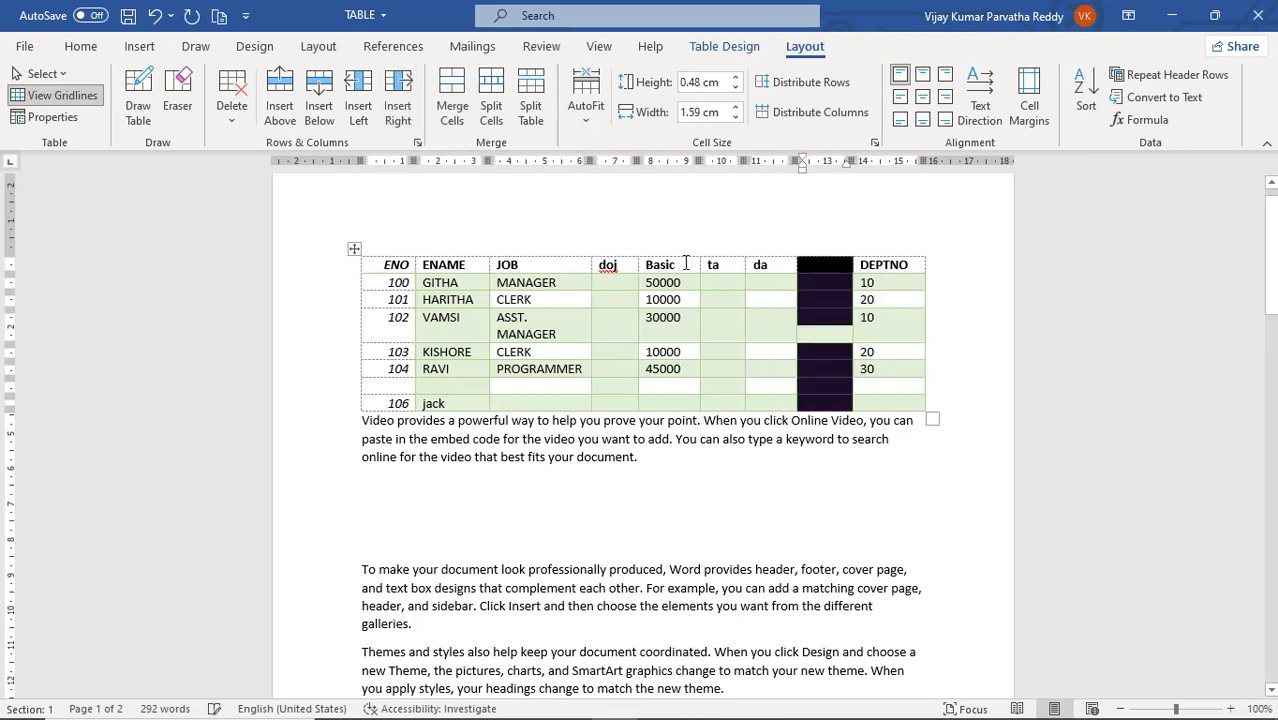
{"action": "left_click", "coordinate": [818, 267]}
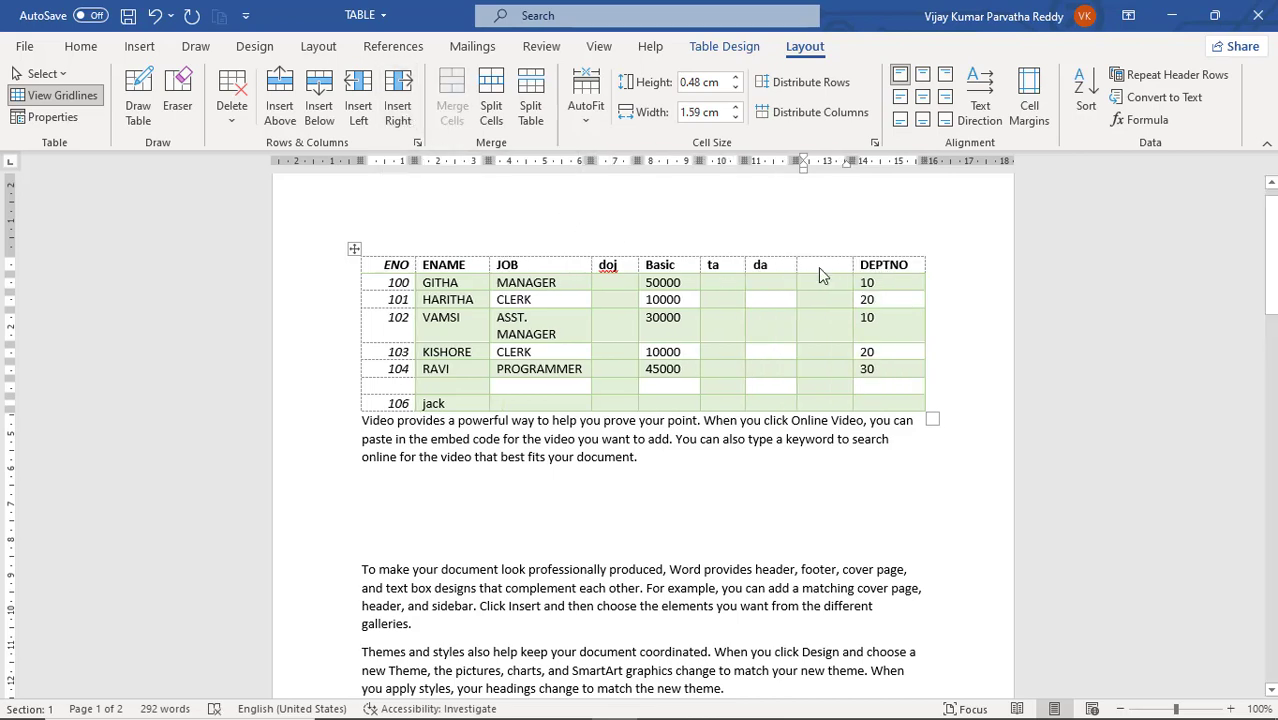
{"action": "type", "text": "hra"}
Step: Insert a blank row above the header row of the employee table
{"action": "left_click", "coordinate": [289, 124]}
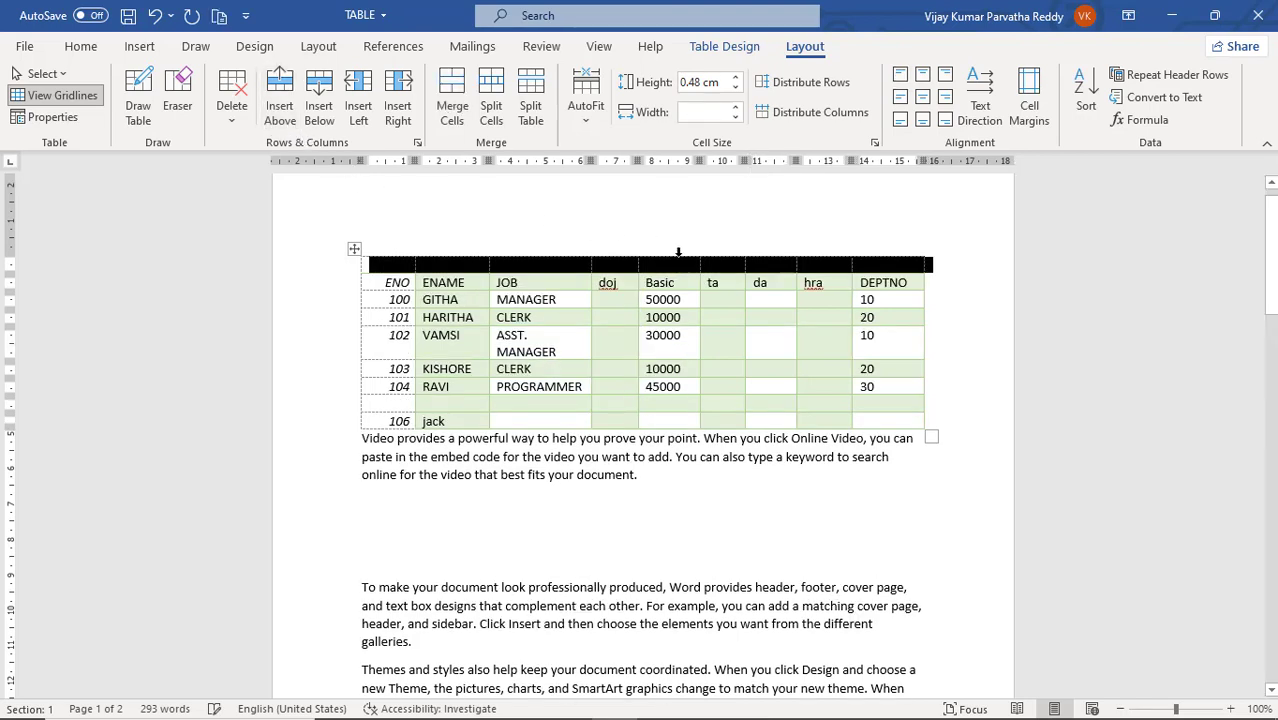
{"action": "left_click", "coordinate": [722, 266]}
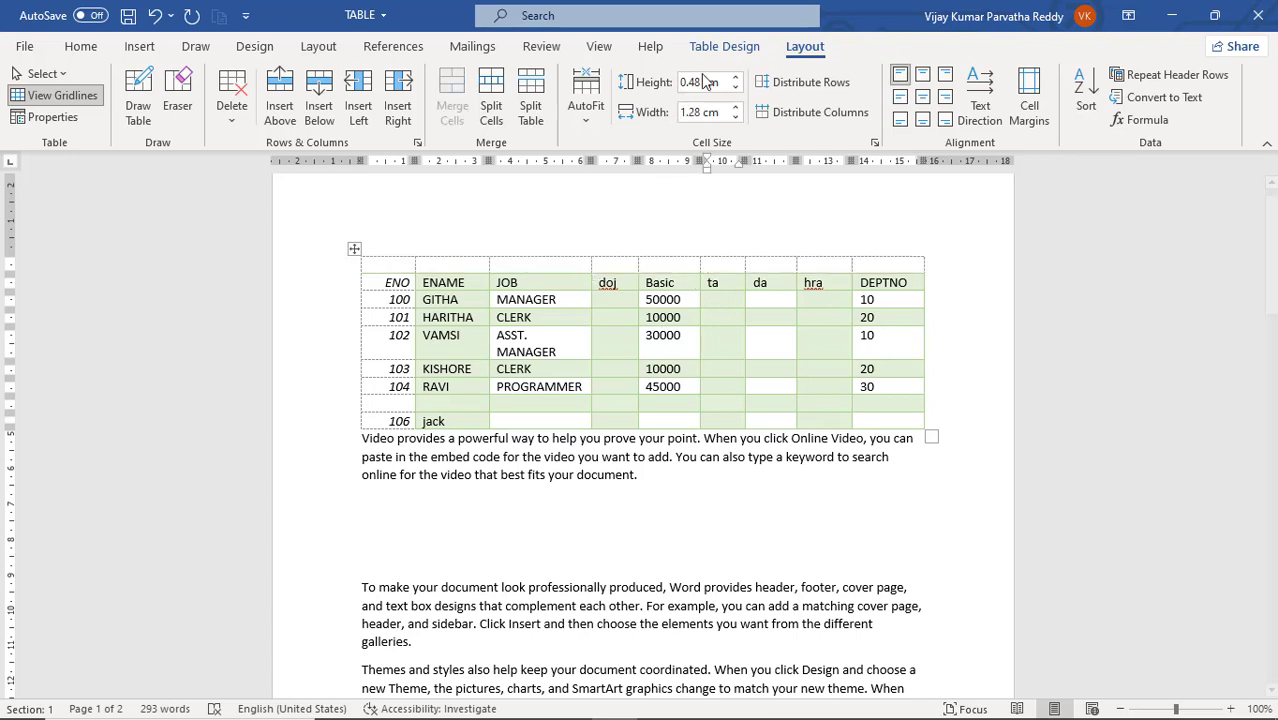
Step: Apply the orange banded grid style to the employee table and add all borders to every cell
{"action": "left_click", "coordinate": [722, 50]}
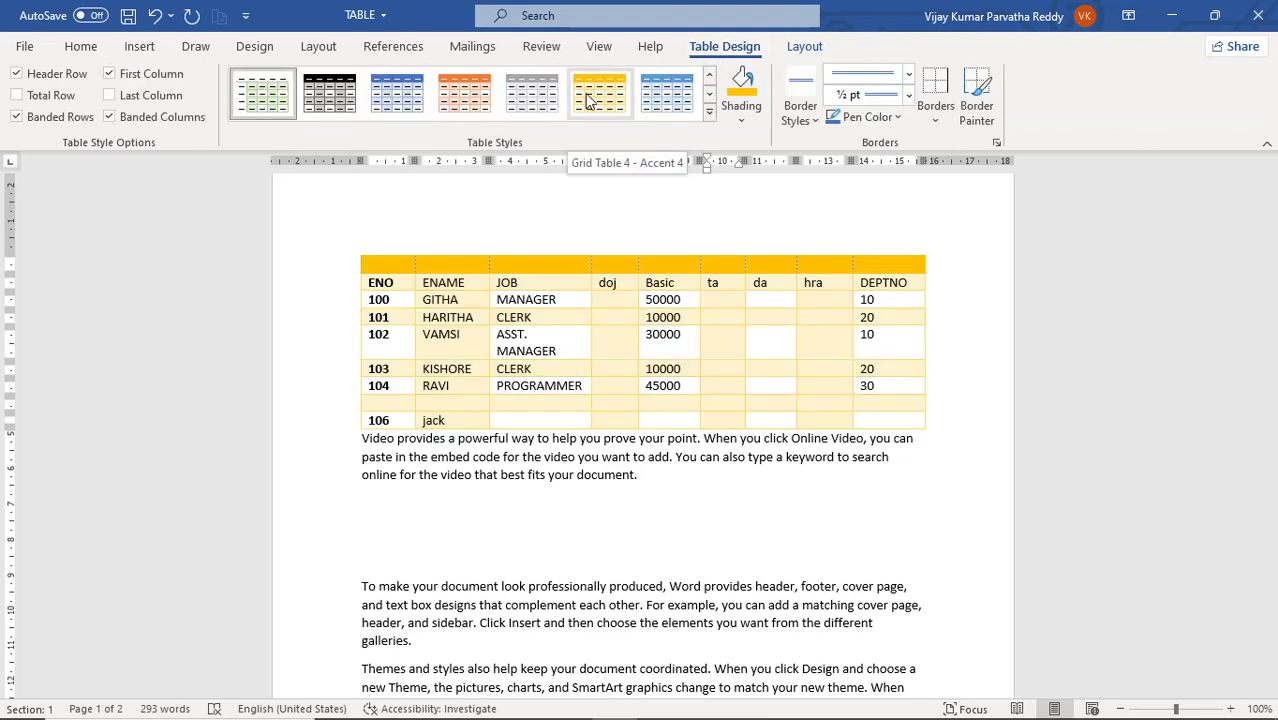
{"action": "left_click", "coordinate": [481, 97]}
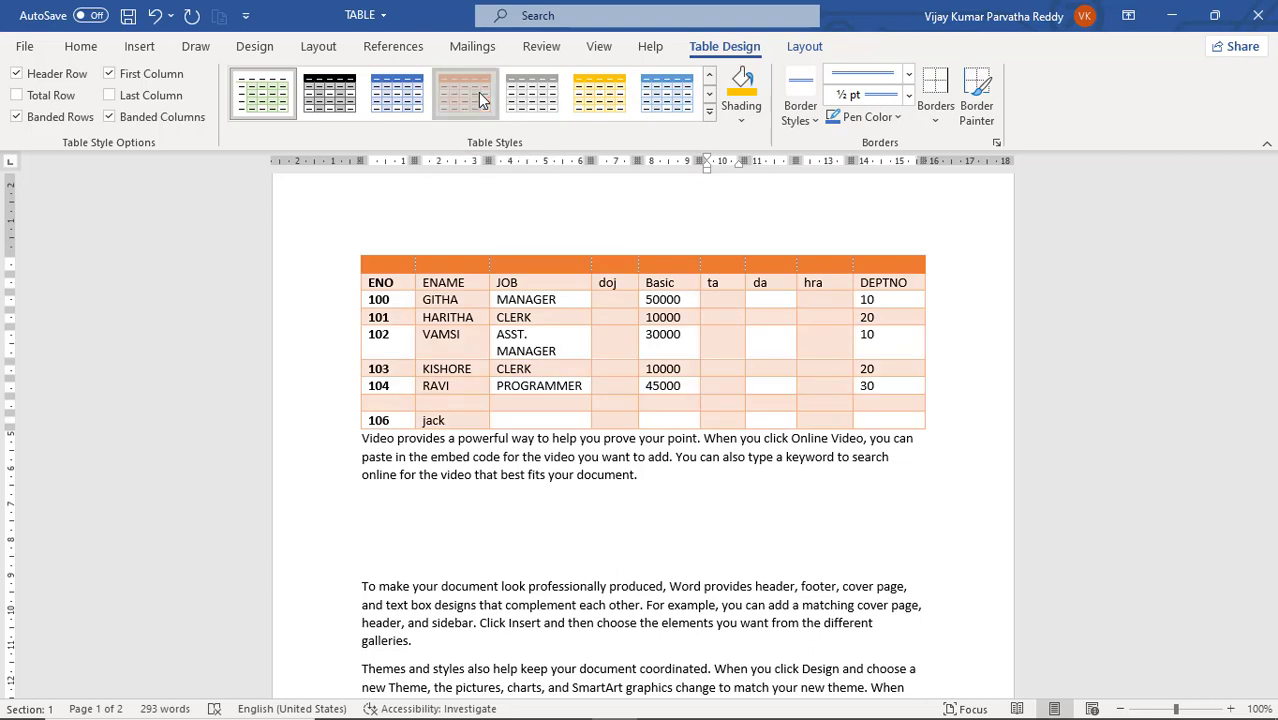
{"action": "left_click", "coordinate": [816, 120]}
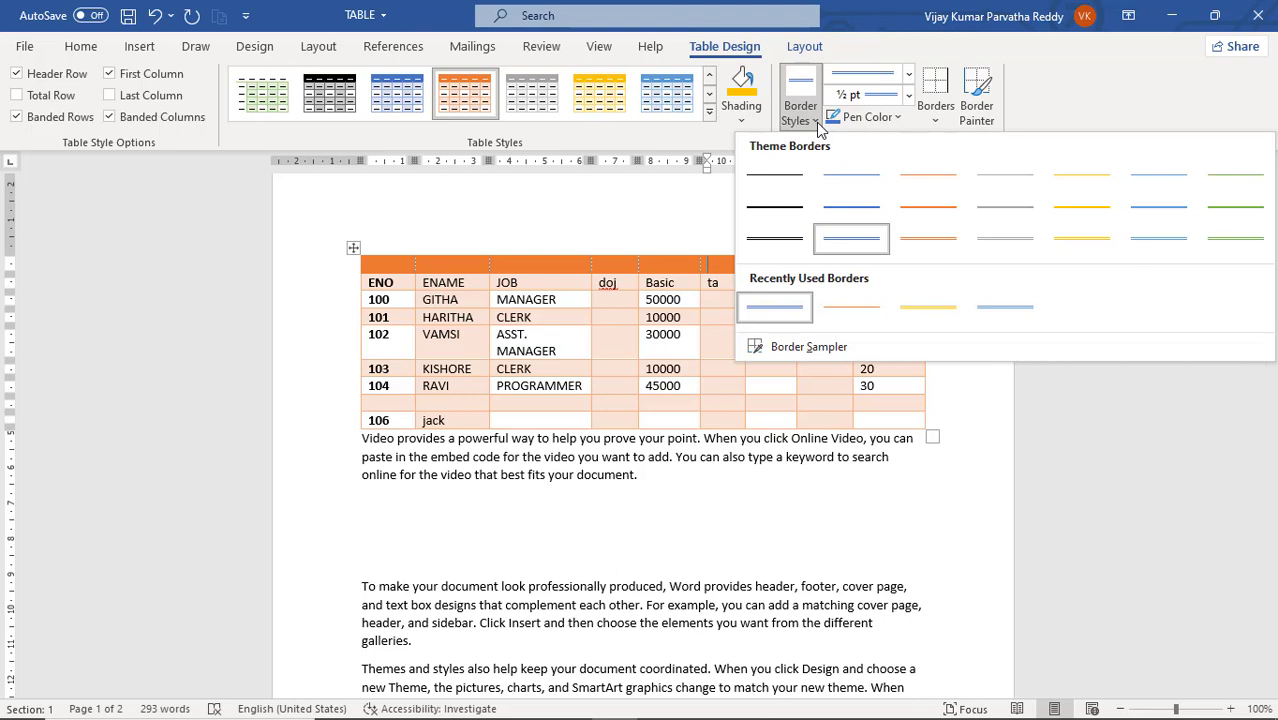
{"action": "left_click", "coordinate": [936, 117]}
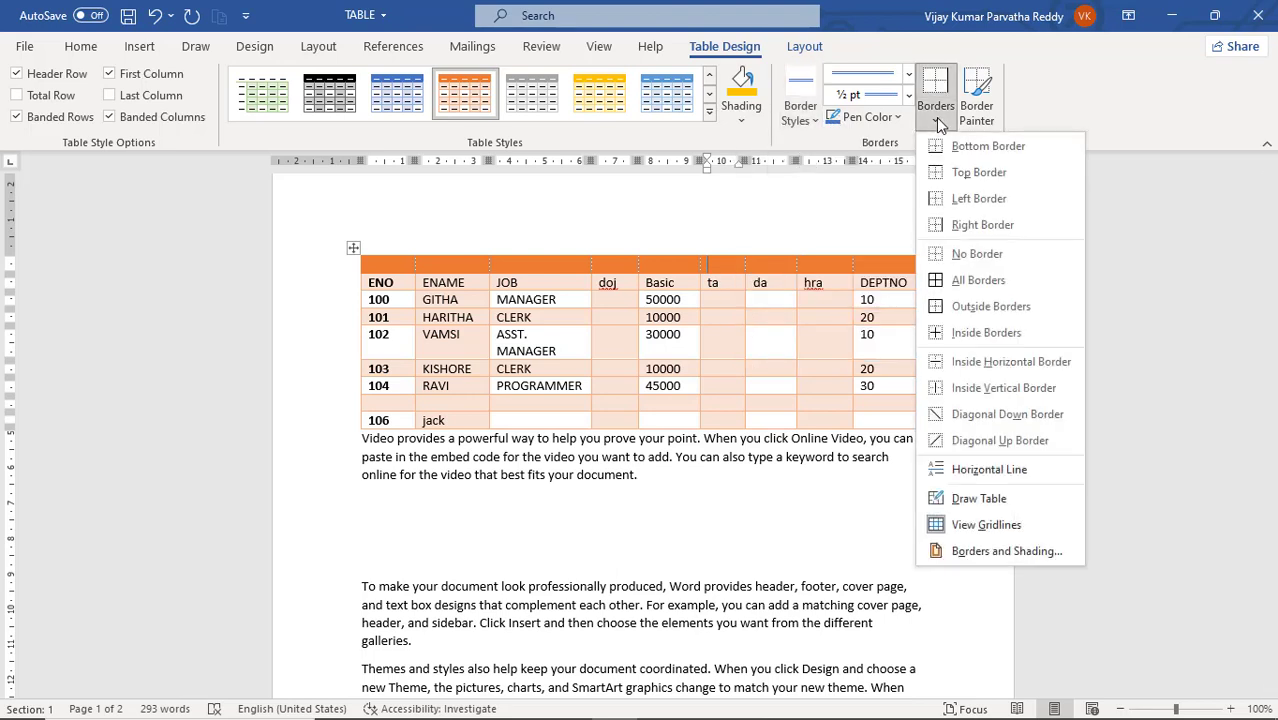
{"action": "left_click", "coordinate": [968, 282]}
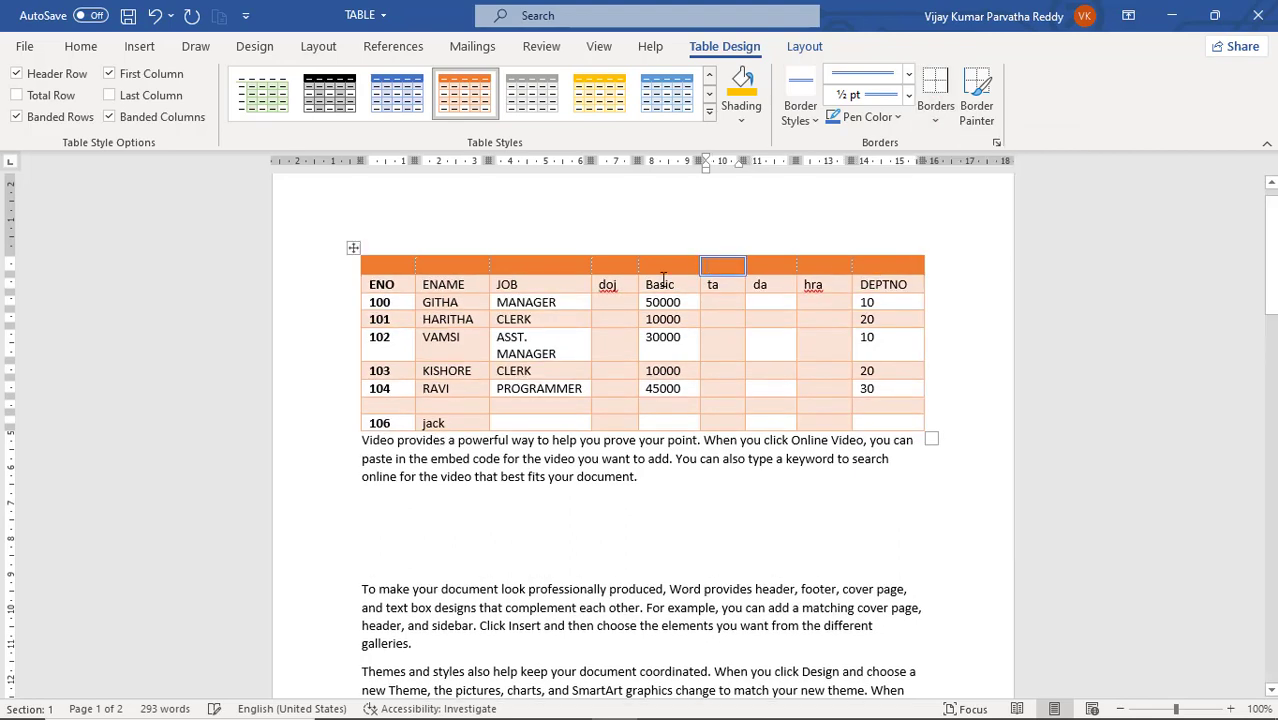
{"action": "left_click", "coordinate": [354, 248]}
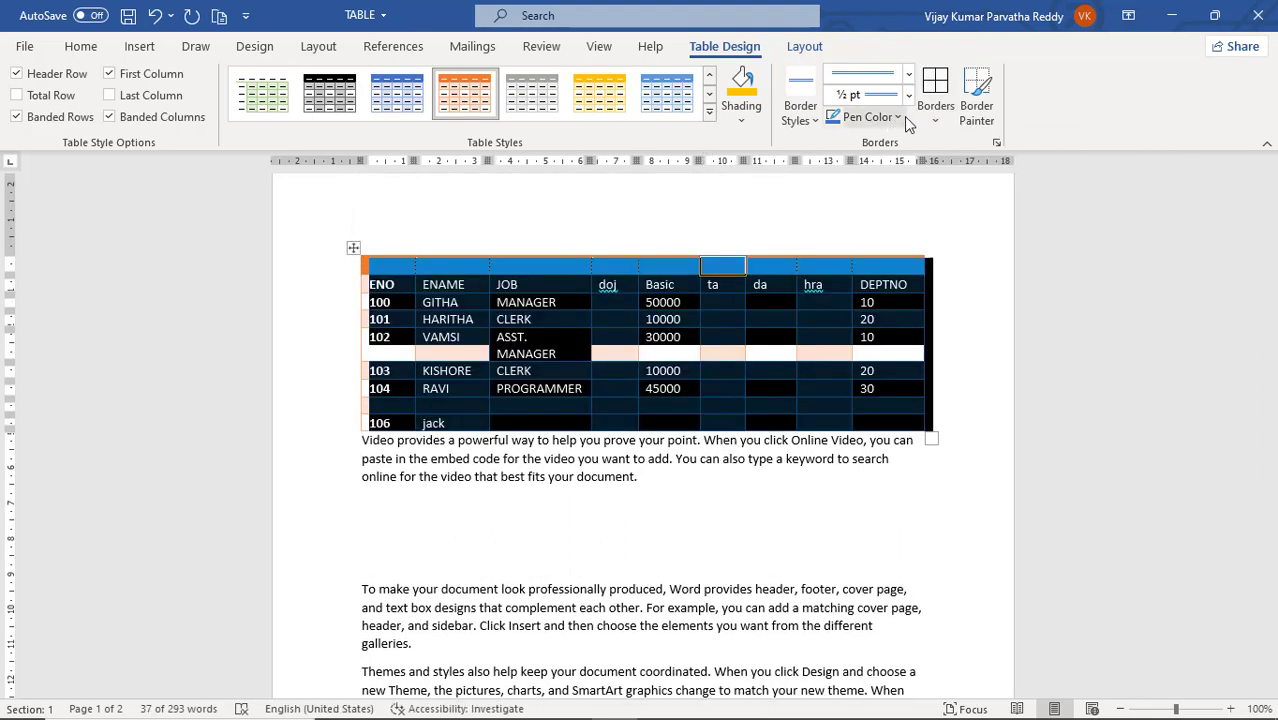
{"action": "left_click", "coordinate": [938, 120]}
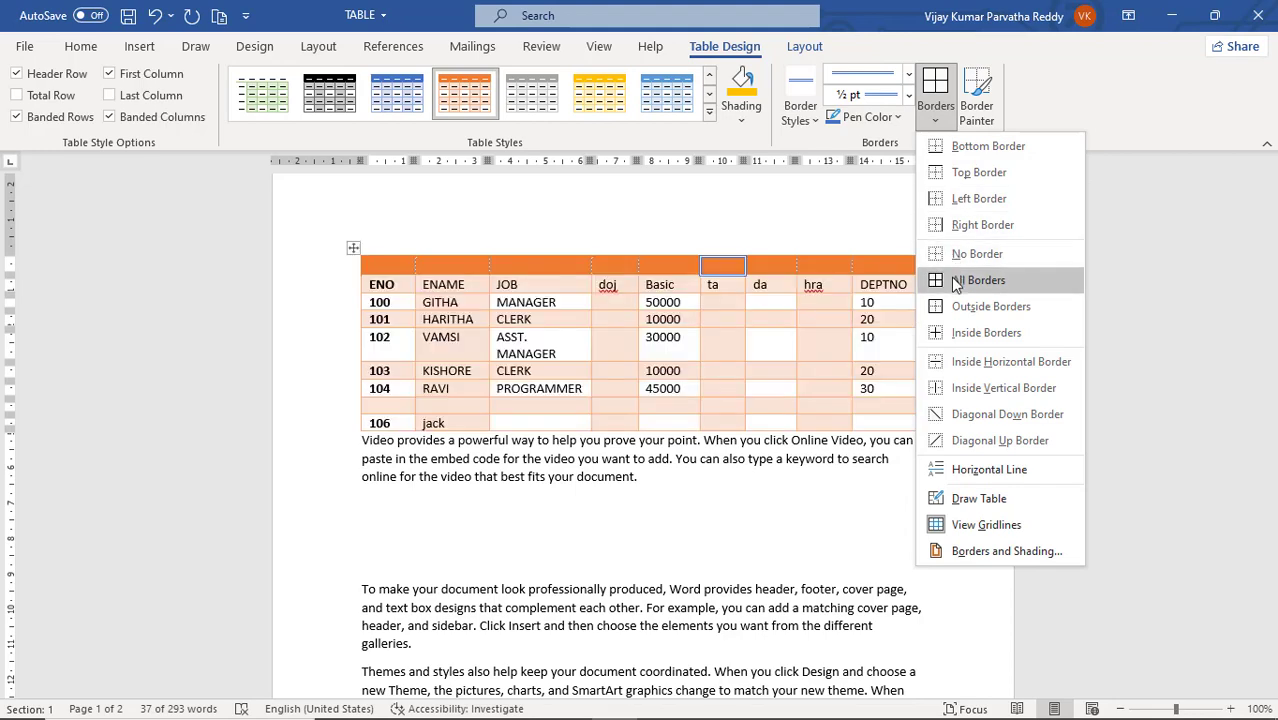
{"action": "left_click", "coordinate": [955, 283]}
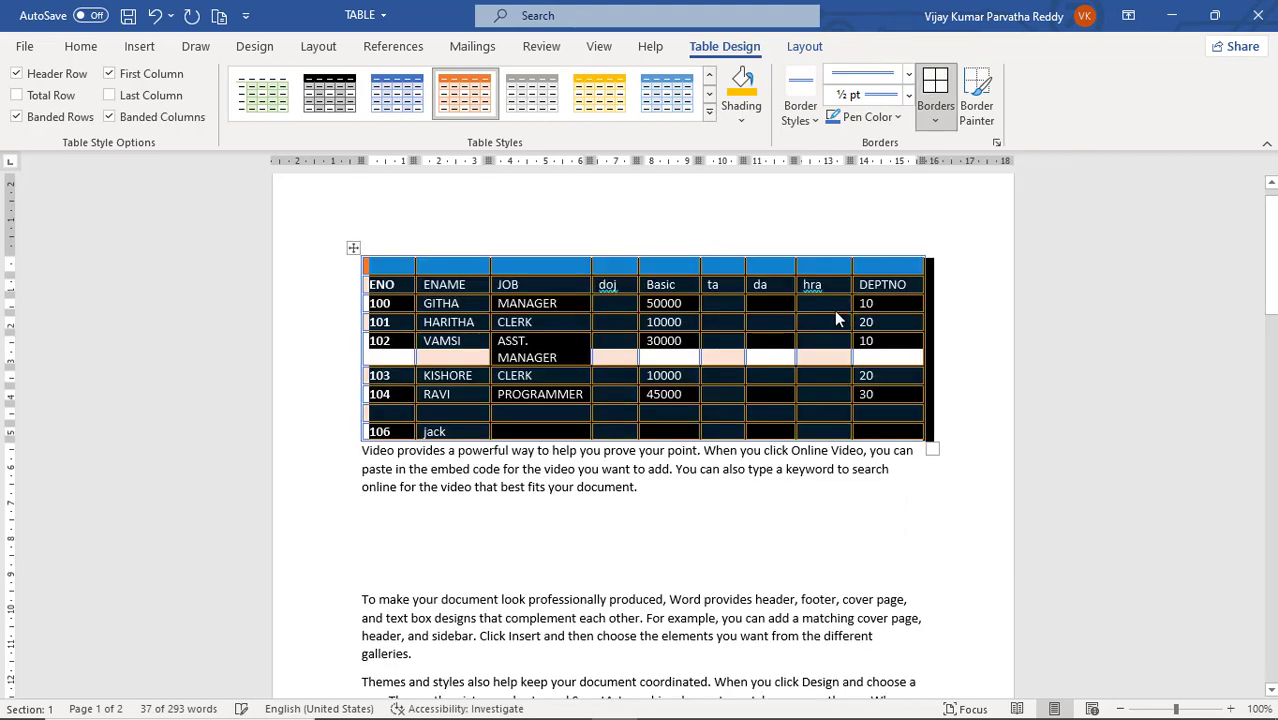
{"action": "left_click", "coordinate": [834, 310]}
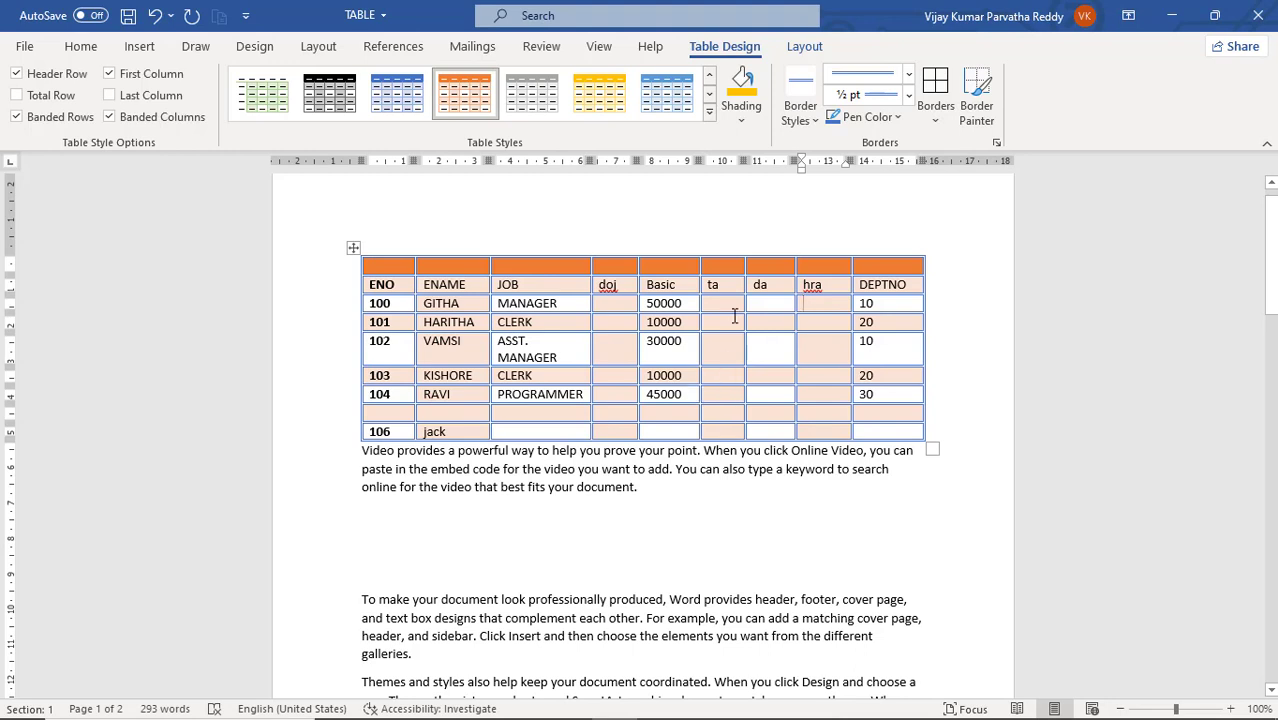
Step: Merge the four blank top-row cells above Basic, ta, da and hra into one cell
{"action": "left_click_drag", "start_coordinate": [675, 265], "coordinate": [821, 270]}
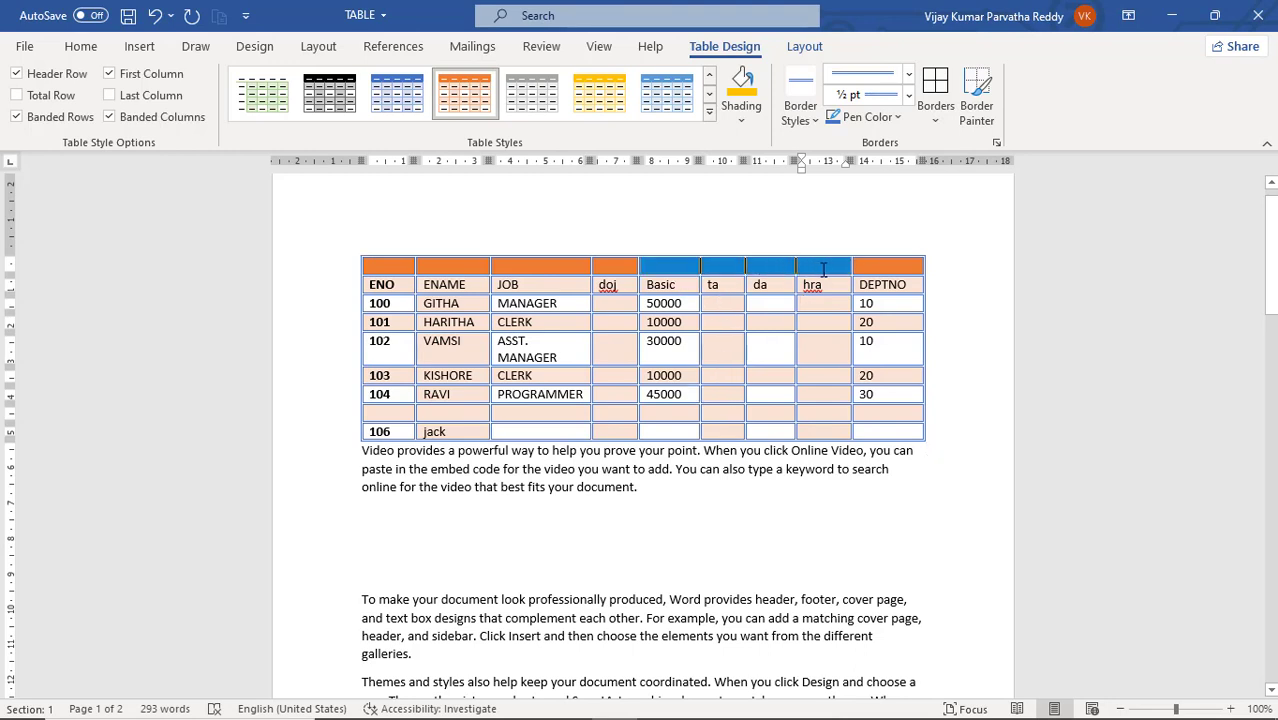
{"action": "left_click_drag", "start_coordinate": [823, 270], "coordinate": [823, 270]}
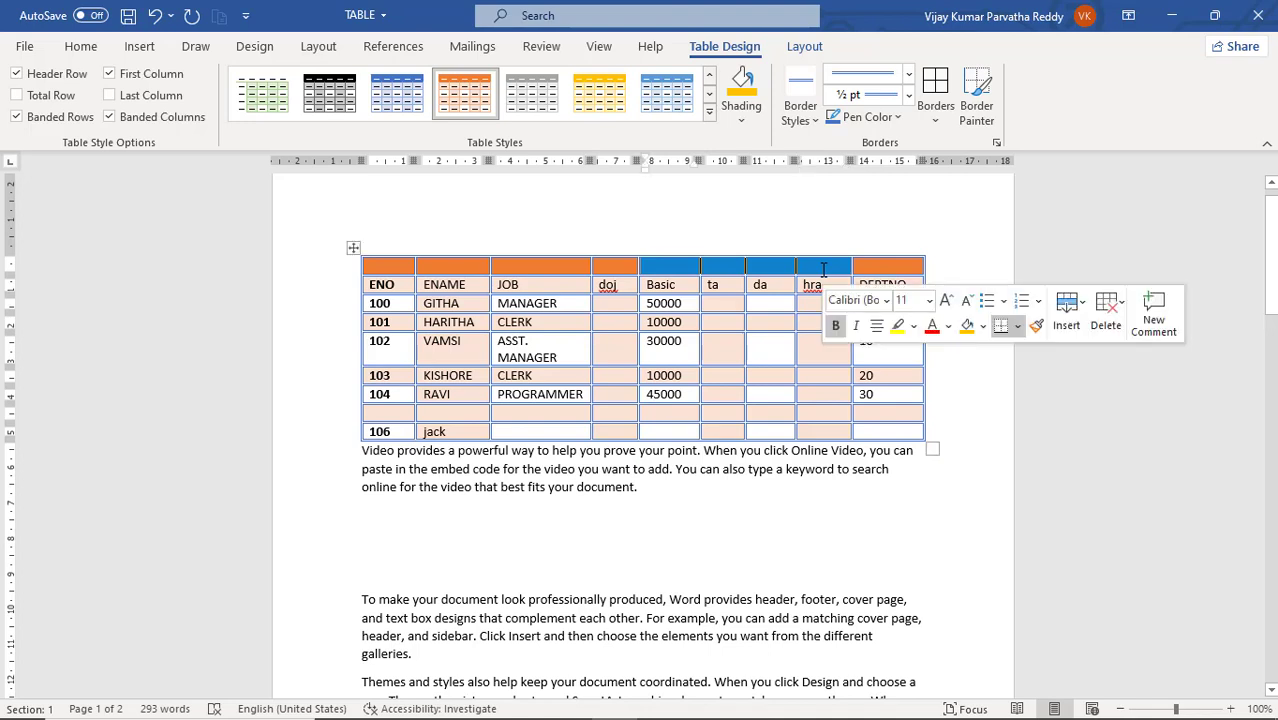
{"action": "left_click", "coordinate": [805, 47]}
{"action": "left_click", "coordinate": [722, 270]}
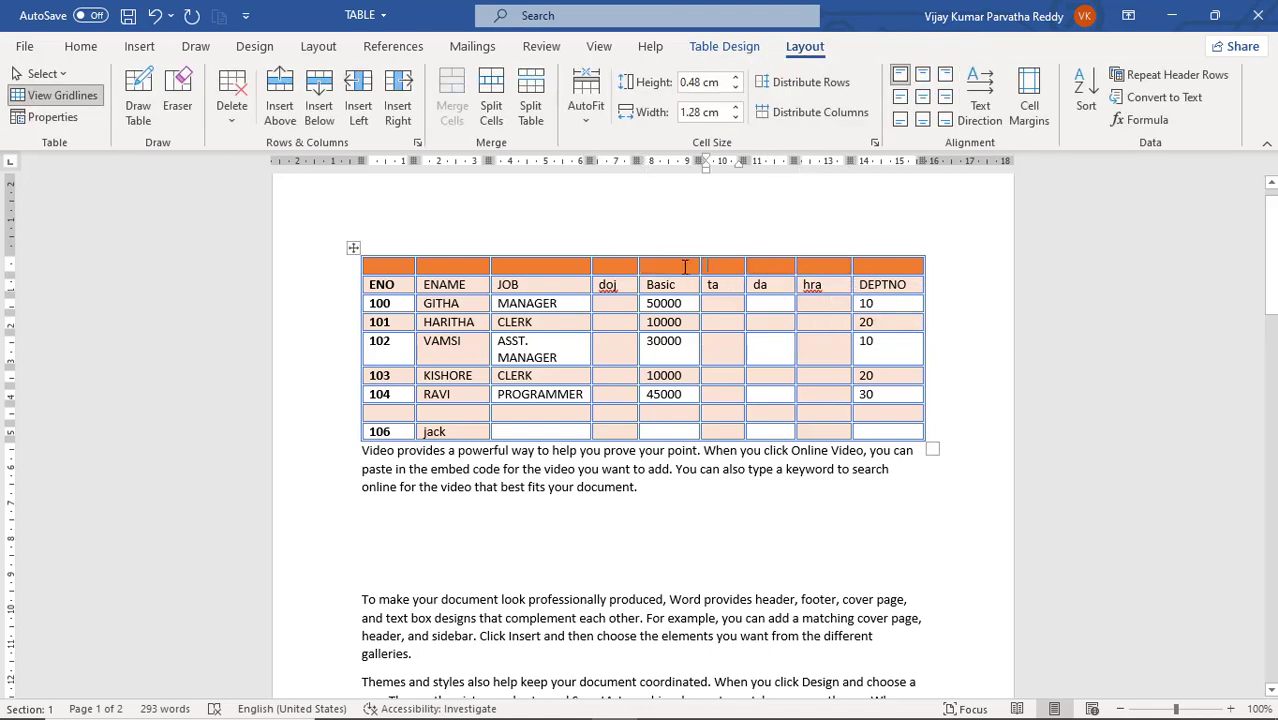
{"action": "left_click_drag", "start_coordinate": [676, 265], "coordinate": [784, 266]}
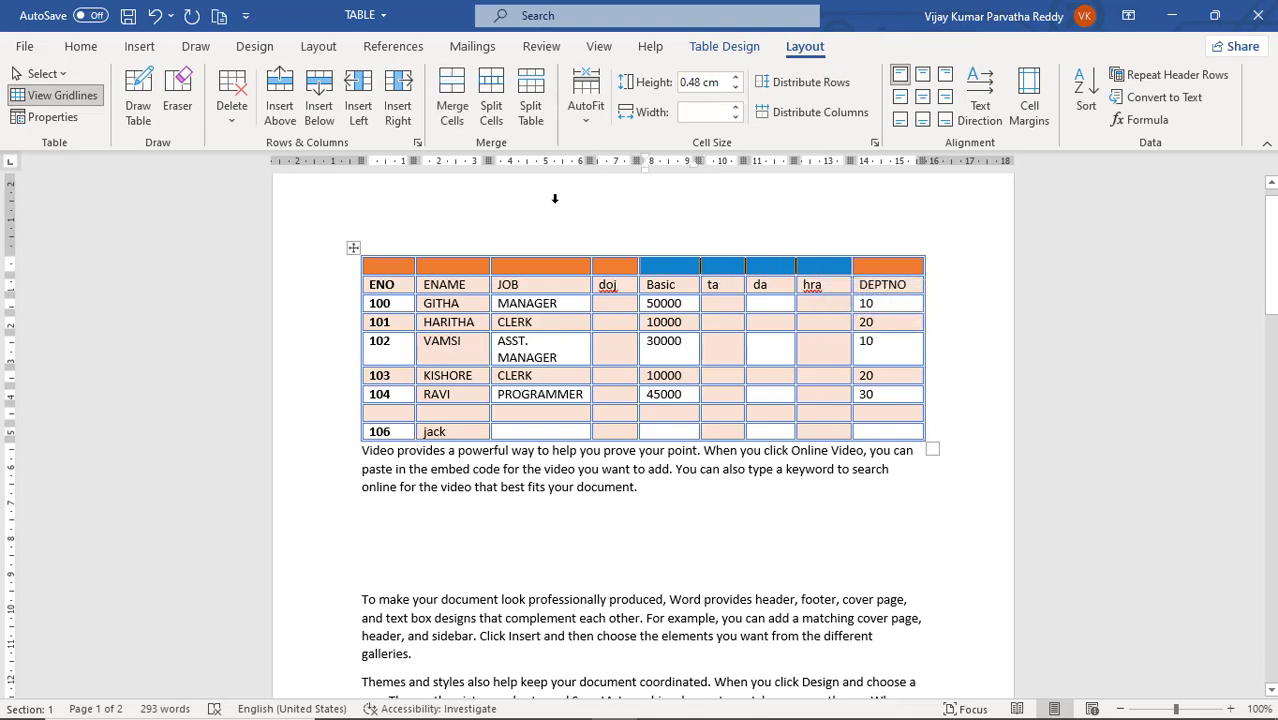
{"action": "left_click", "coordinate": [728, 275]}
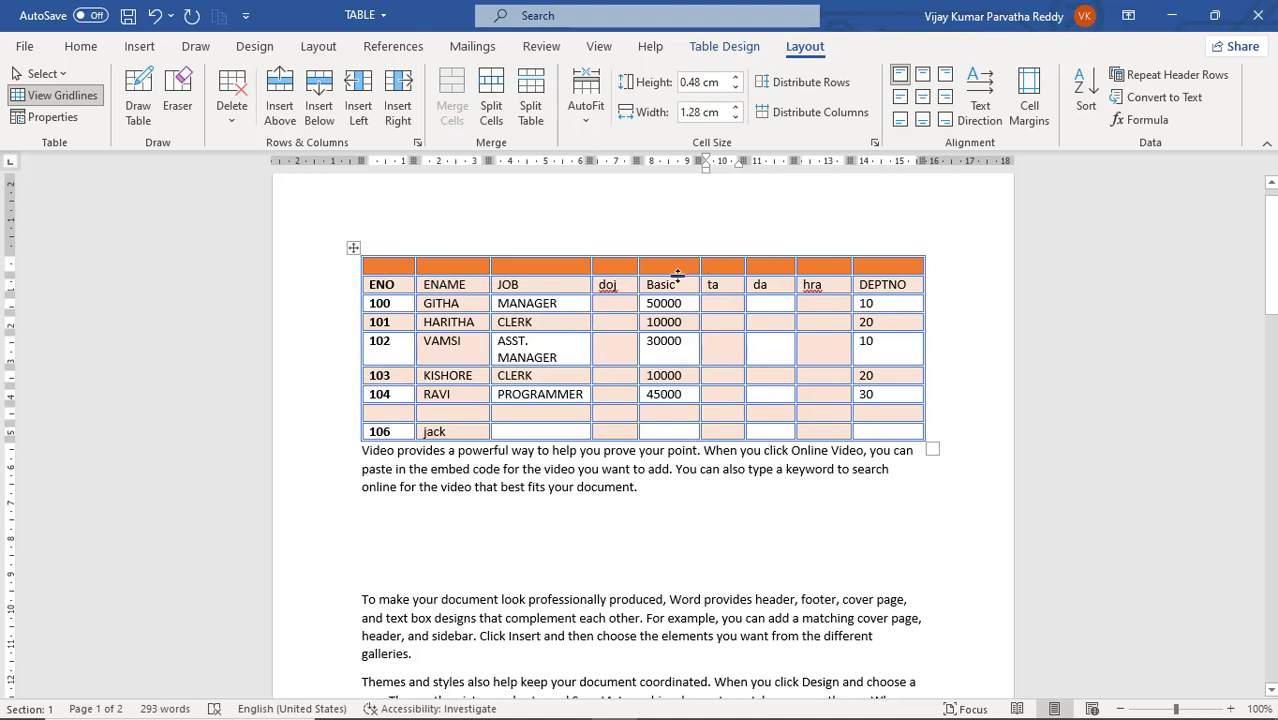
{"action": "left_click_drag", "start_coordinate": [665, 267], "coordinate": [822, 267]}
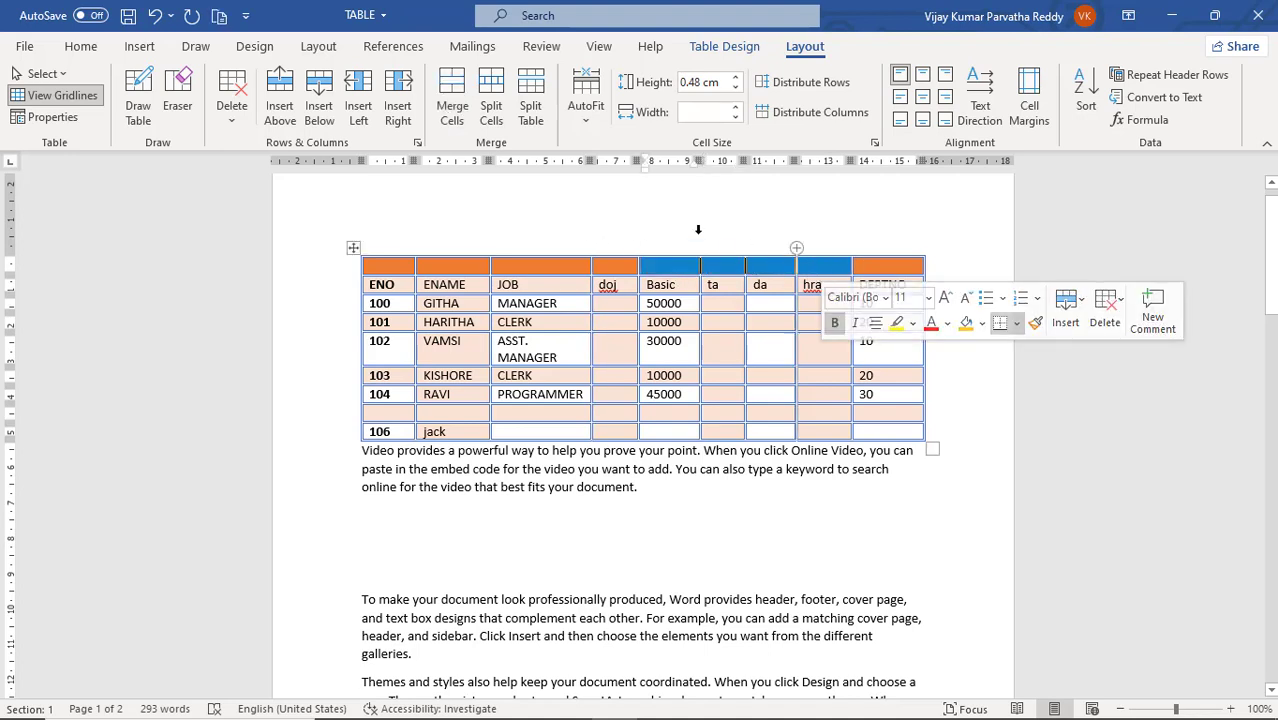
{"action": "left_click", "coordinate": [454, 119]}
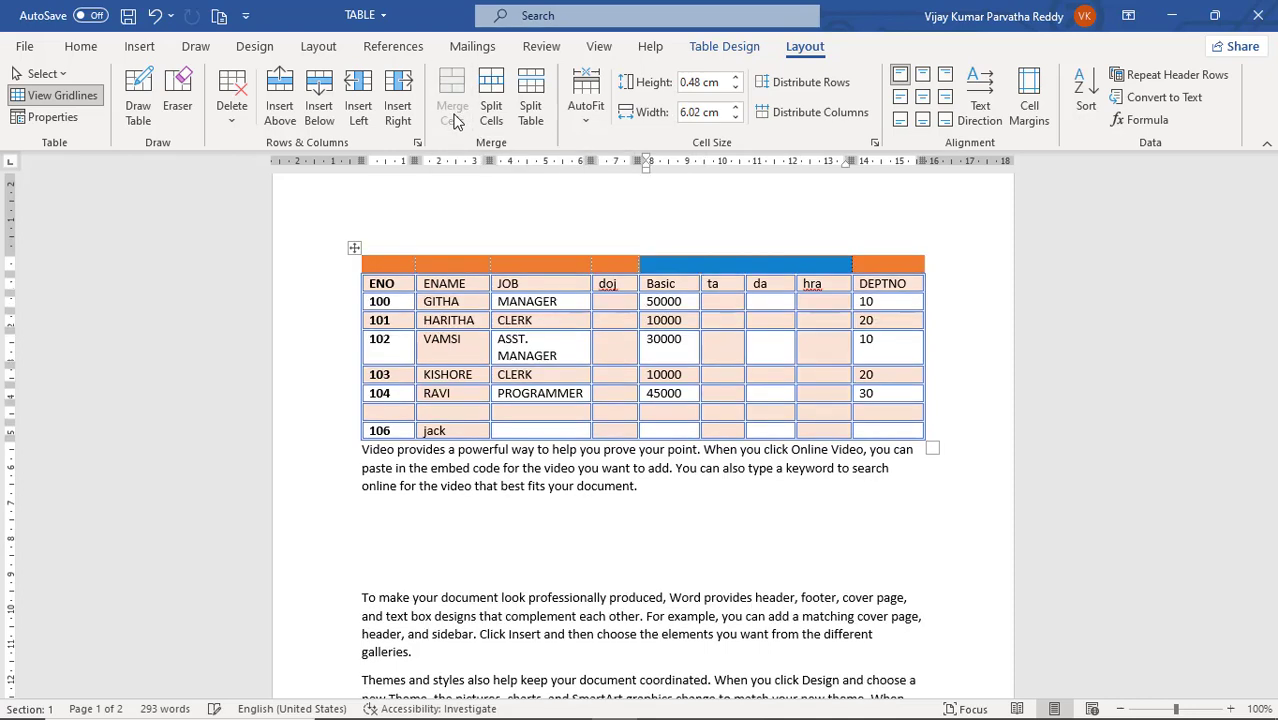
Step: Enter the heading "SALARIES OF EMPLOYS" in the merged cell above the salary columns
{"action": "left_click", "coordinate": [758, 266]}
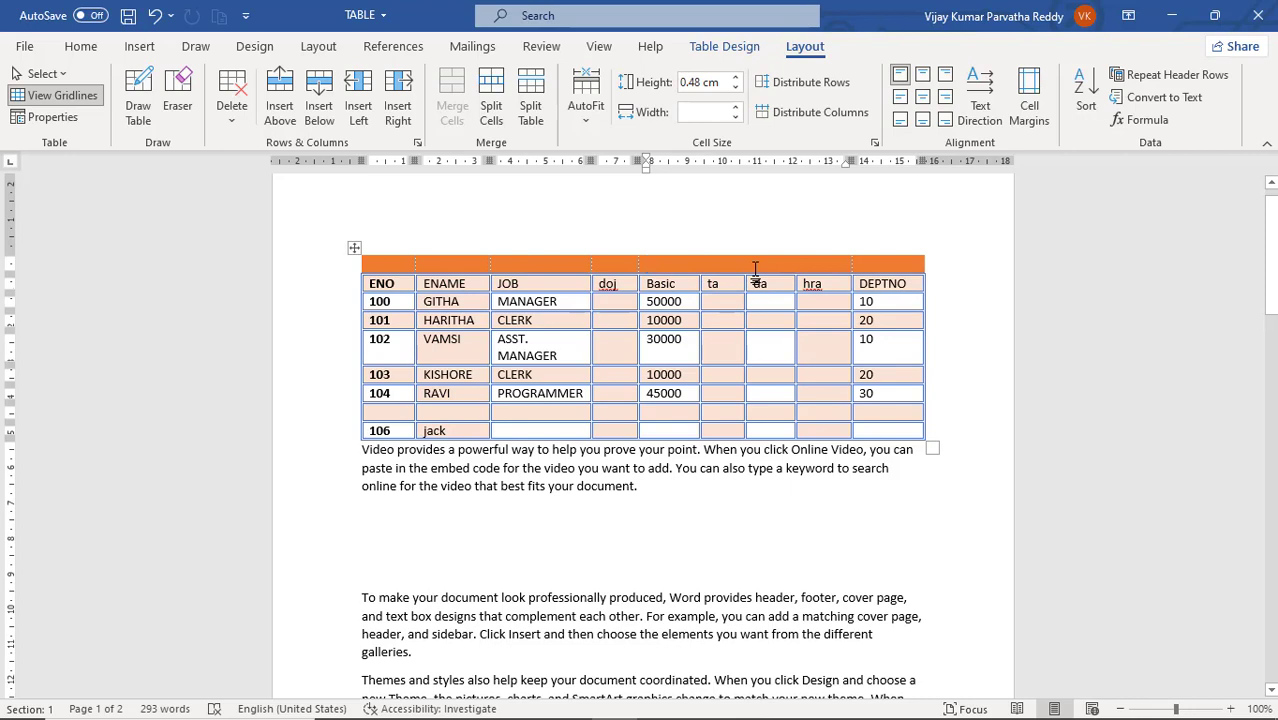
{"action": "type", "text": "SA"}
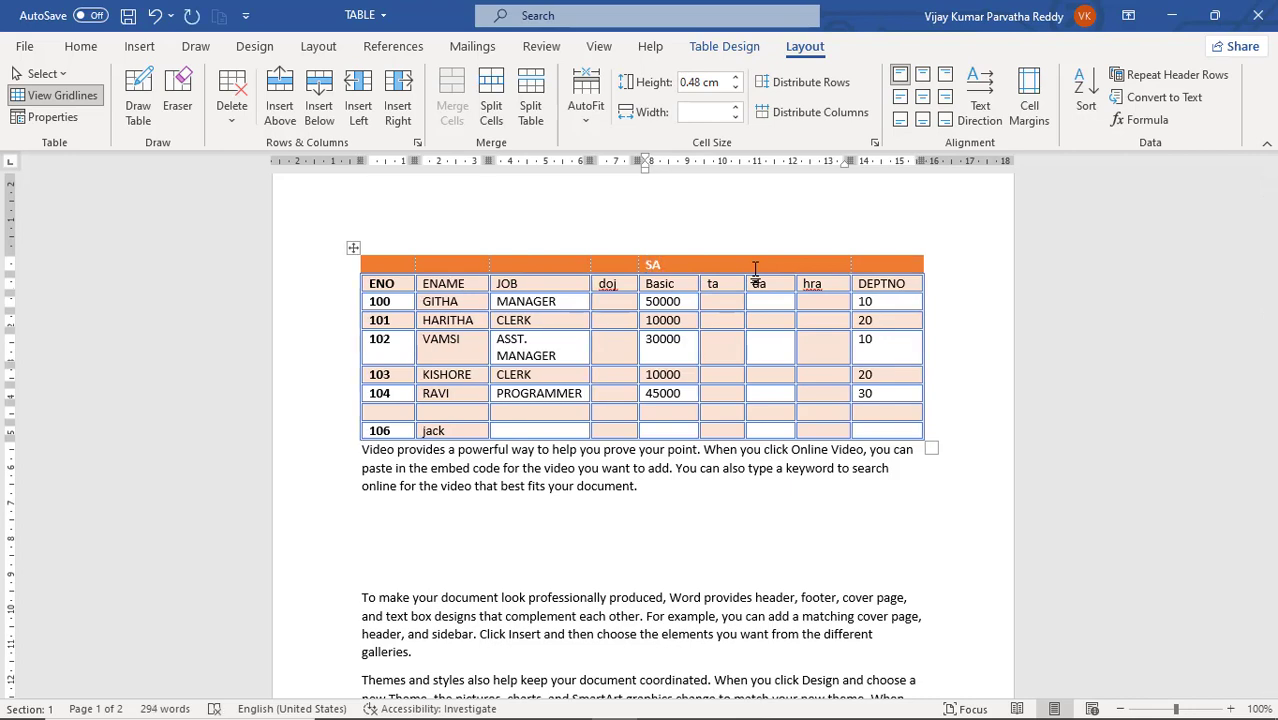
{"action": "type", "text": "LARIES OF EMPLOYES"}
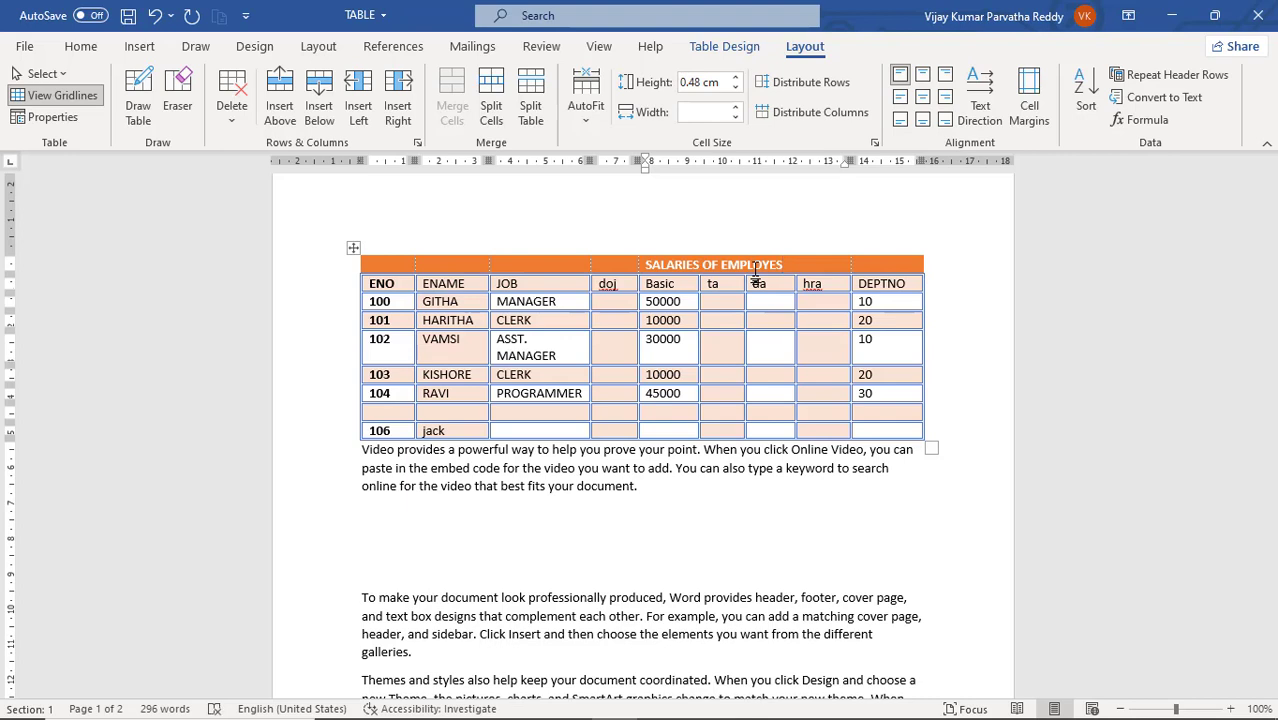
{"action": "key", "text": "BackSpace"}
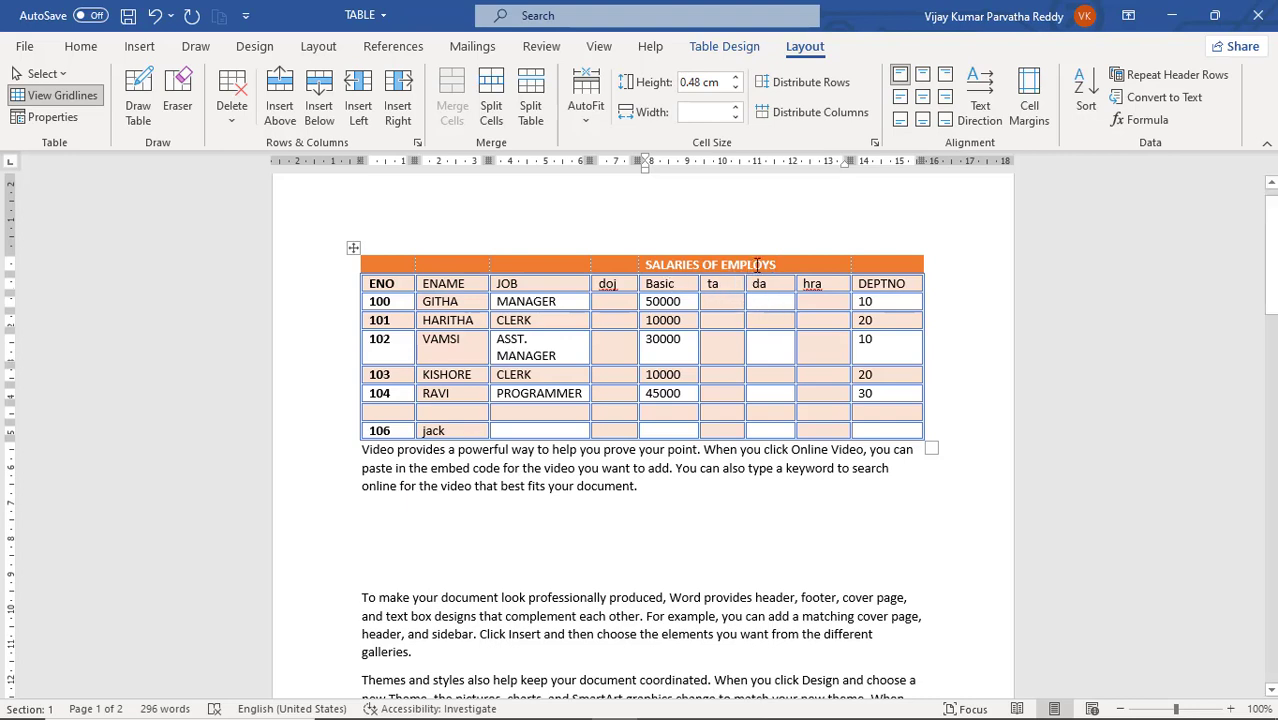
Step: Apply all borders to the table's top row containing the salaries heading
{"action": "left_click", "coordinate": [349, 270]}
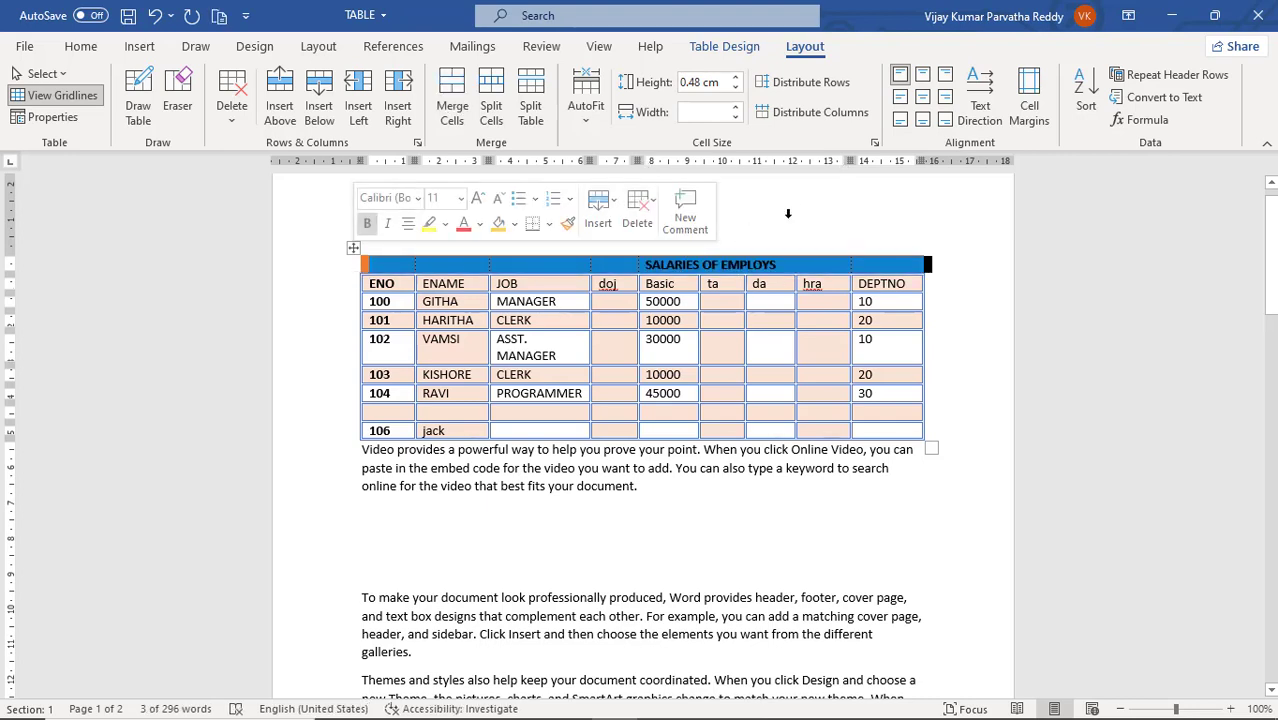
{"action": "left_click", "coordinate": [728, 48]}
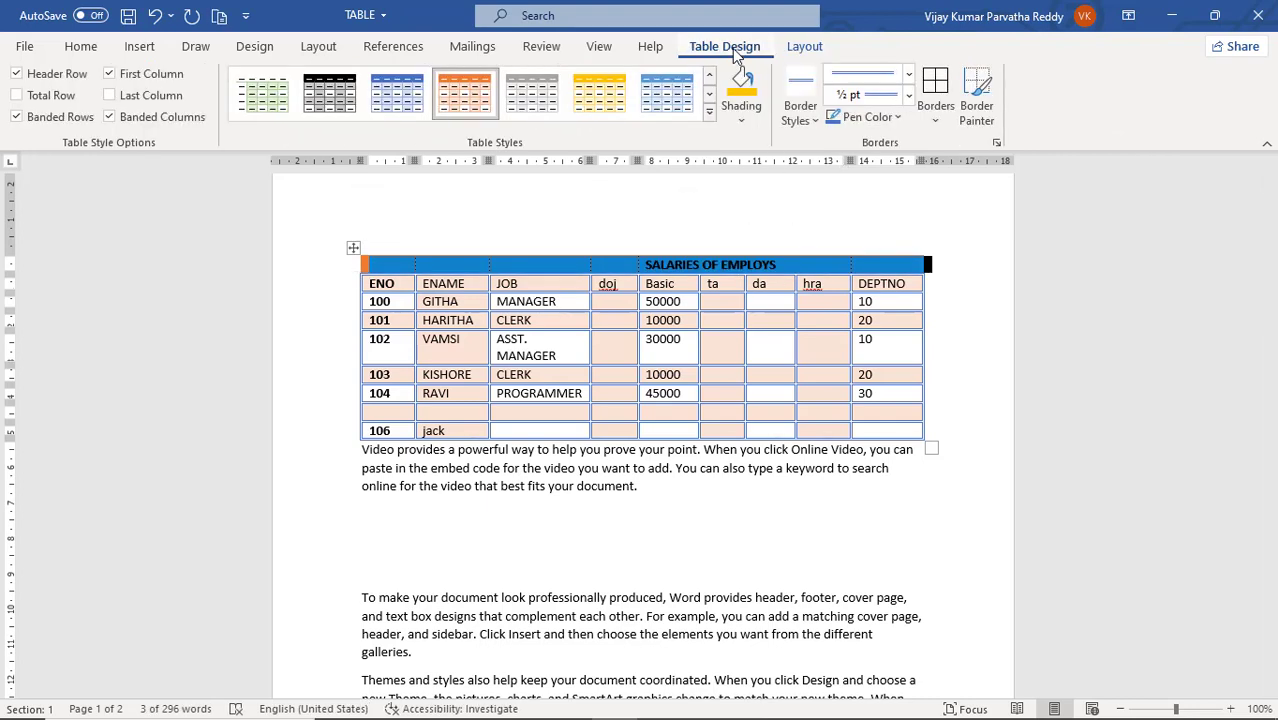
{"action": "left_click", "coordinate": [935, 90]}
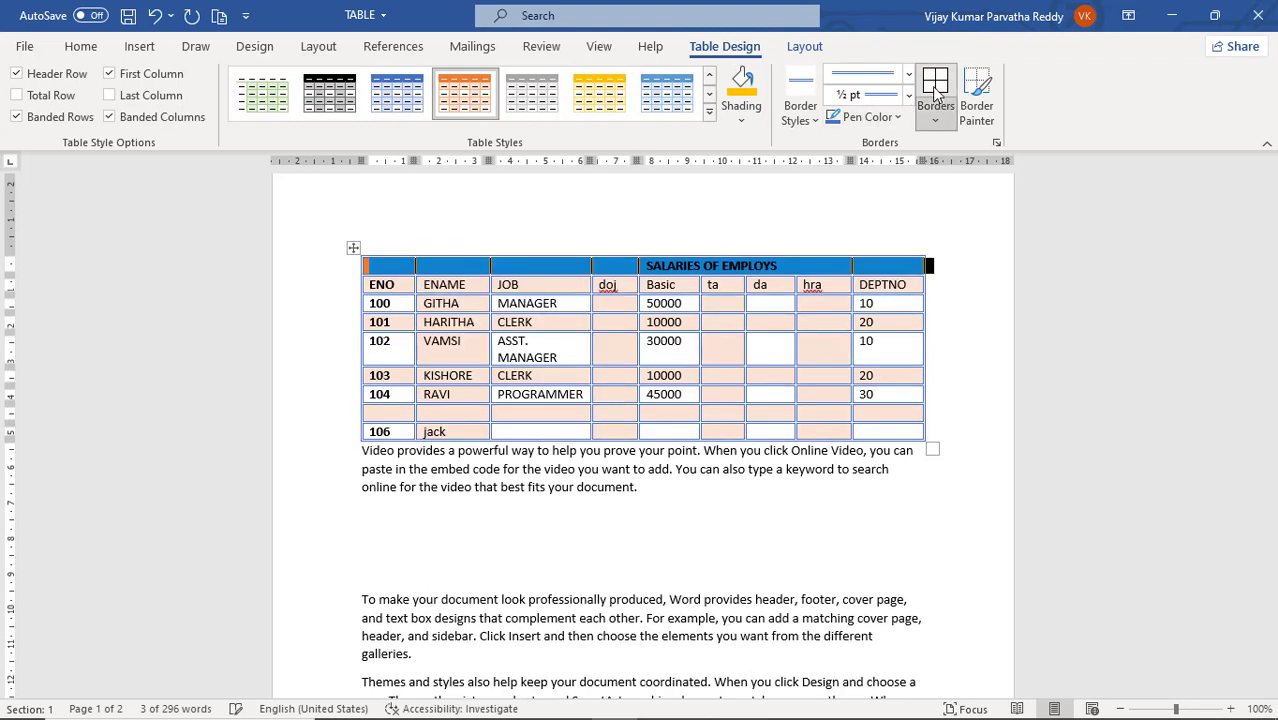
{"action": "left_click", "coordinate": [822, 284]}
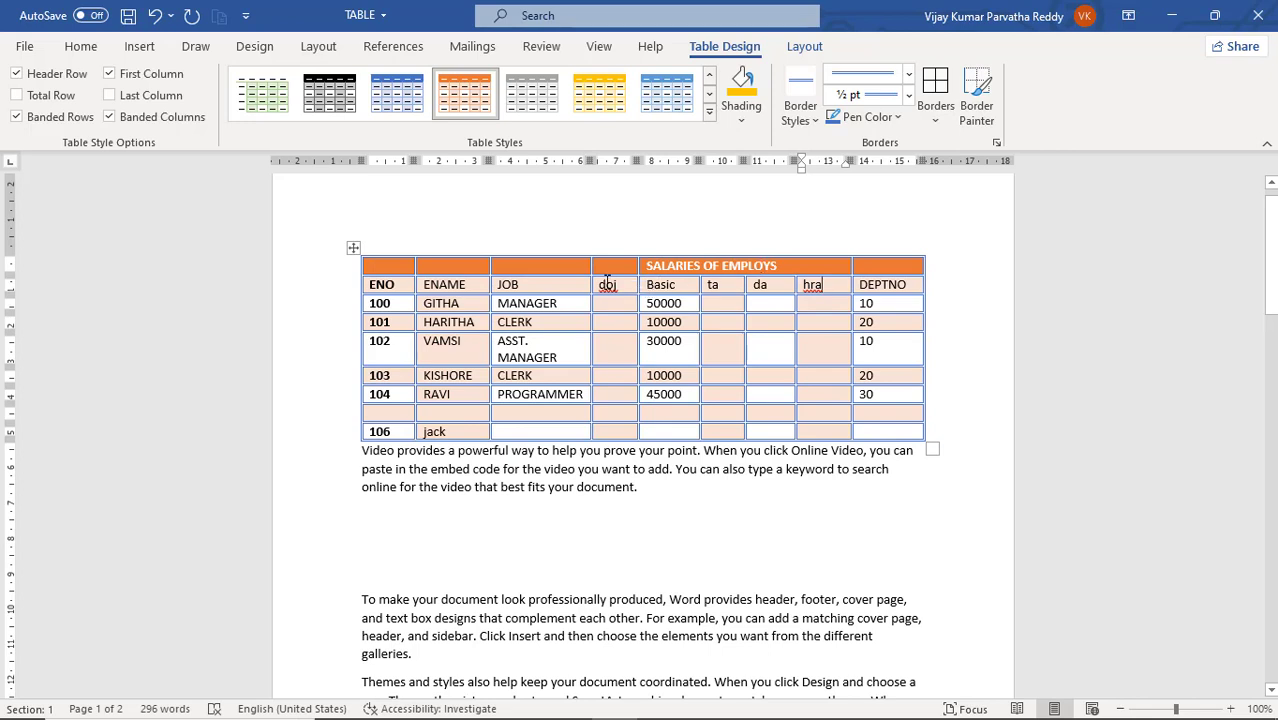
Step: Merge the ENO and ENAME header cells each with the blank cell directly above them
{"action": "left_click", "coordinate": [610, 267]}
{"action": "left_click", "coordinate": [500, 267]}
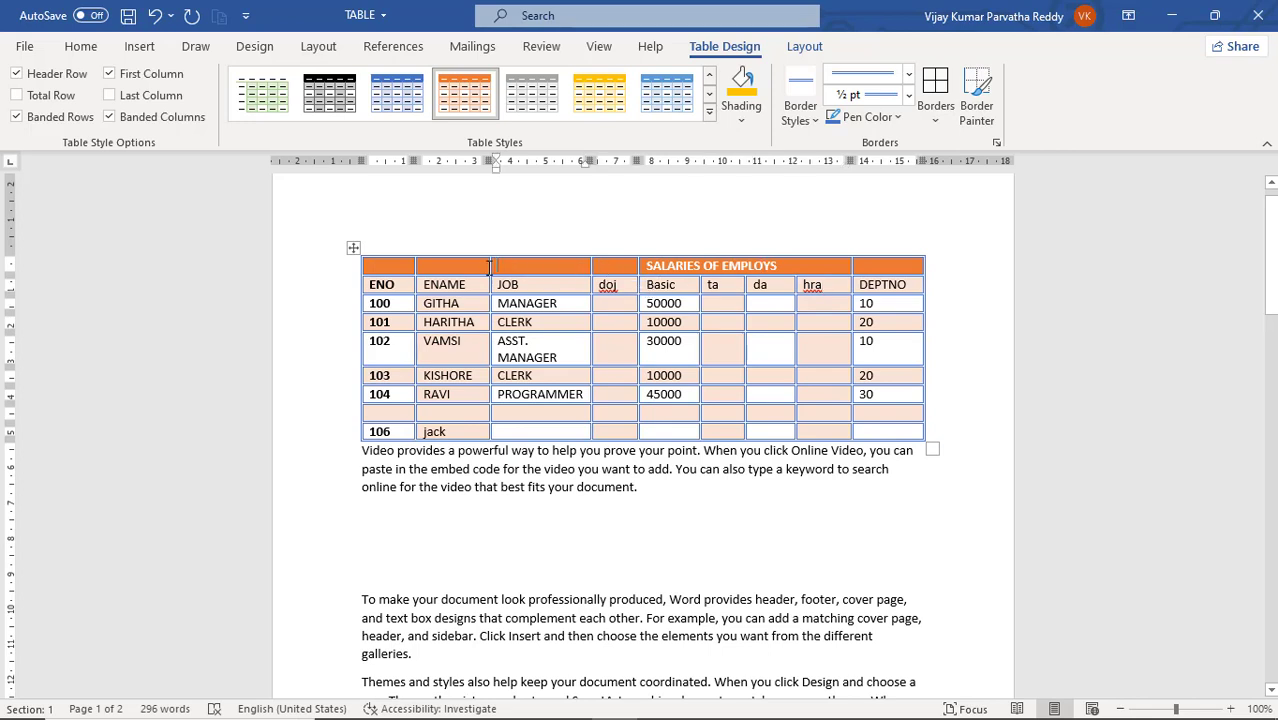
{"action": "left_click", "coordinate": [479, 266]}
{"action": "left_click_drag", "start_coordinate": [385, 263], "coordinate": [385, 285]}
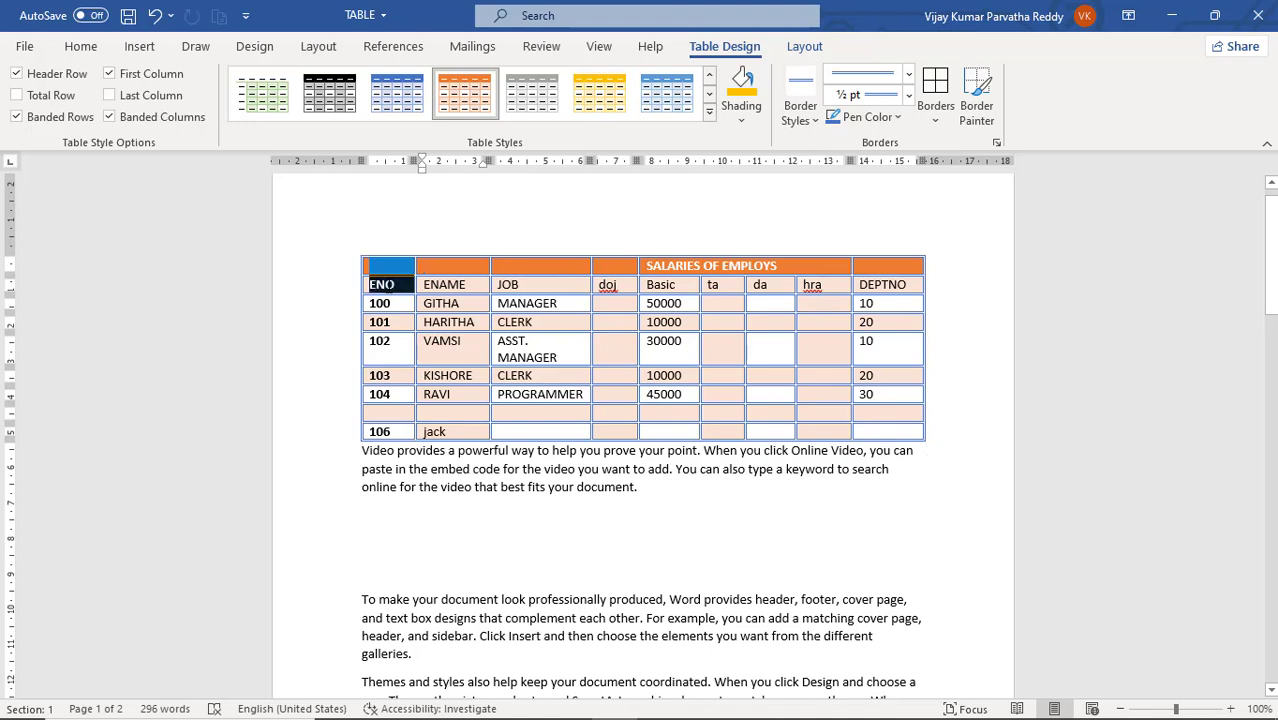
{"action": "left_click", "coordinate": [805, 46]}
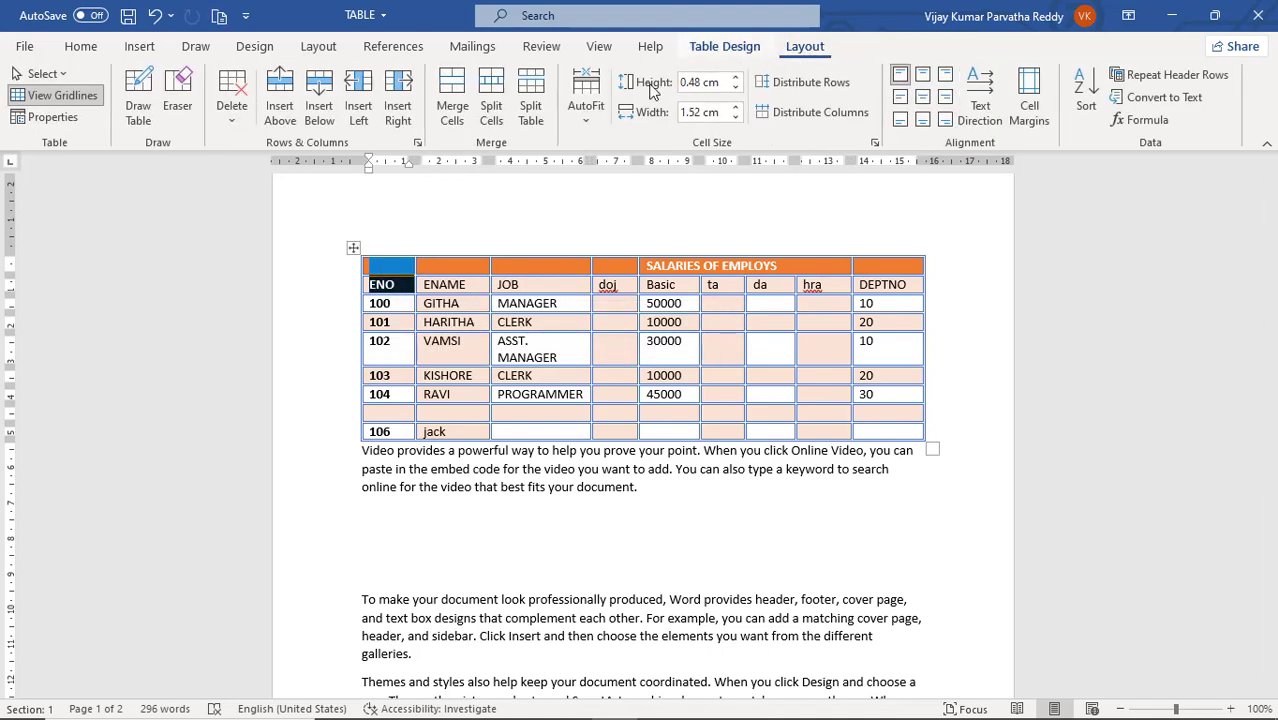
{"action": "left_click", "coordinate": [452, 112]}
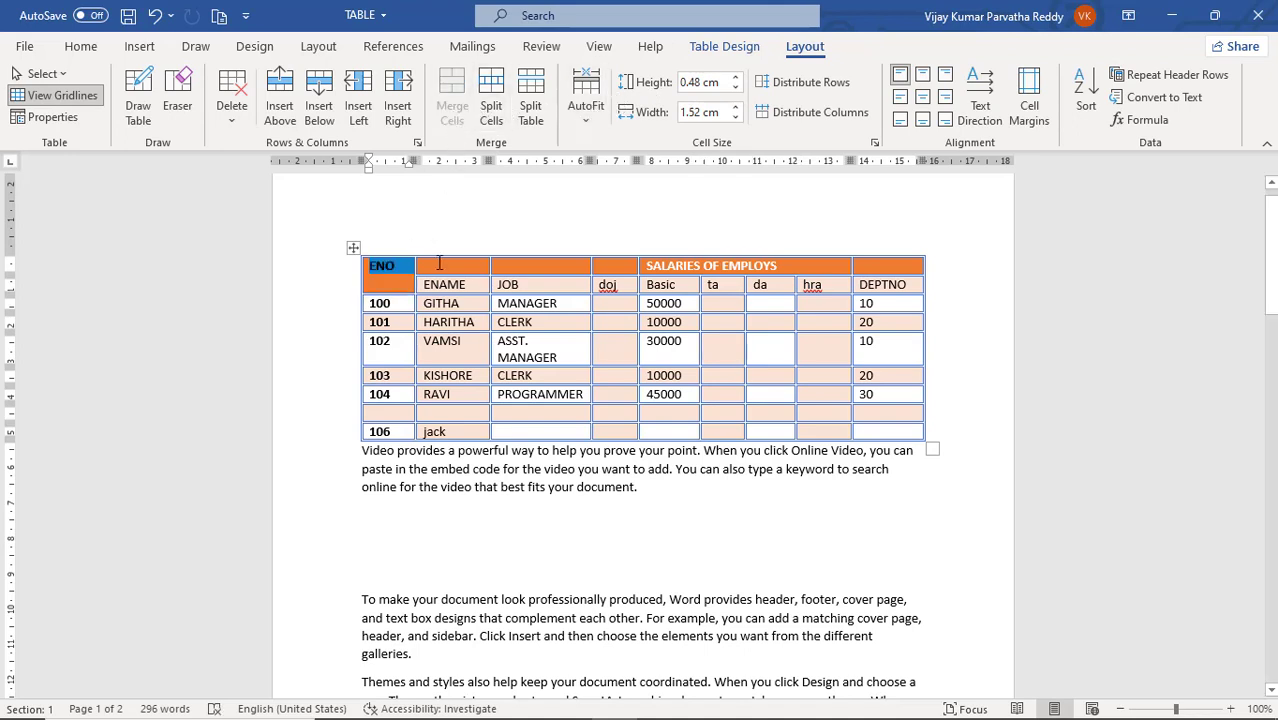
{"action": "left_click_drag", "start_coordinate": [439, 263], "coordinate": [445, 286]}
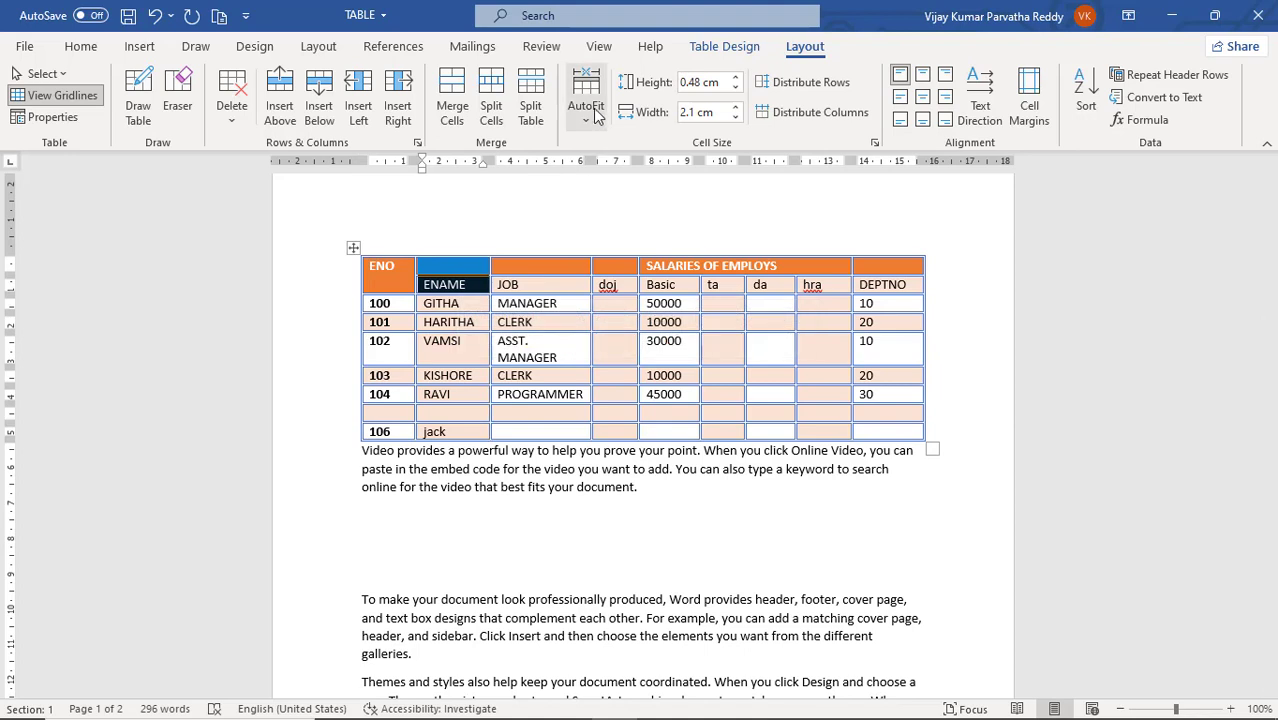
{"action": "left_click", "coordinate": [450, 112]}
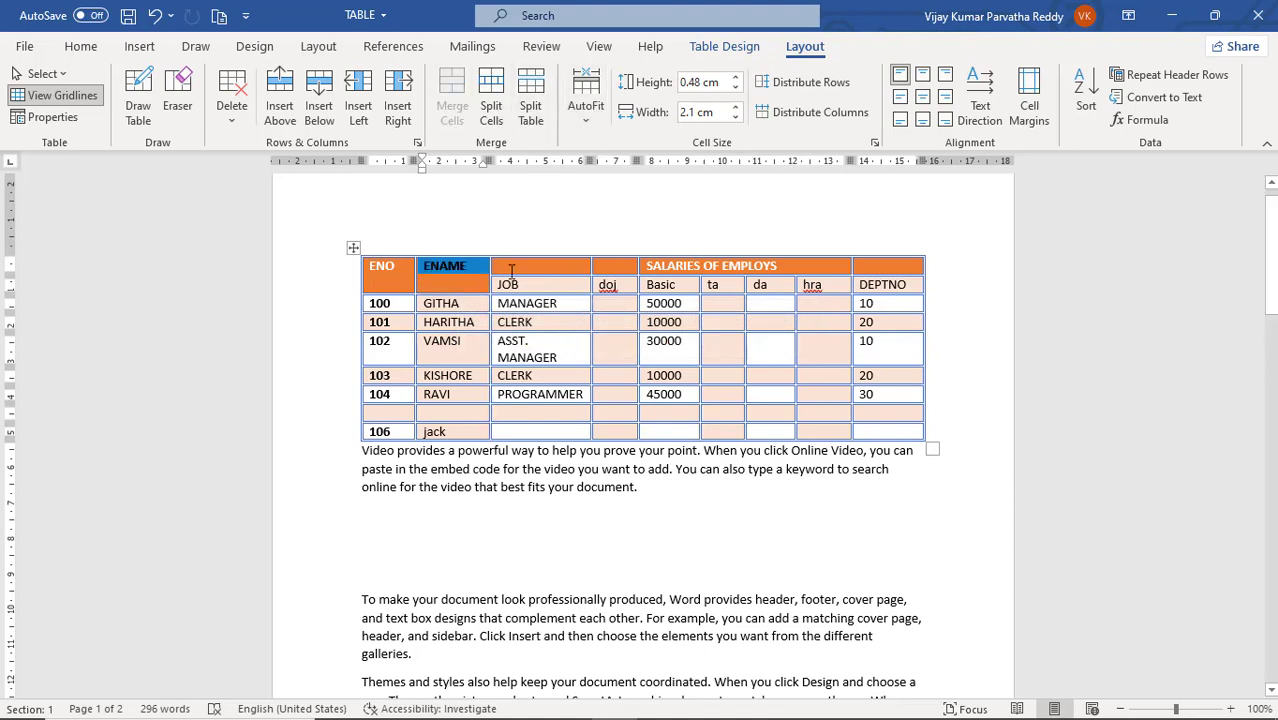
Step: Merge the JOB, doj and DEPTNO header cells each with the blank cell directly above them
{"action": "left_click_drag", "start_coordinate": [507, 268], "coordinate": [512, 286]}
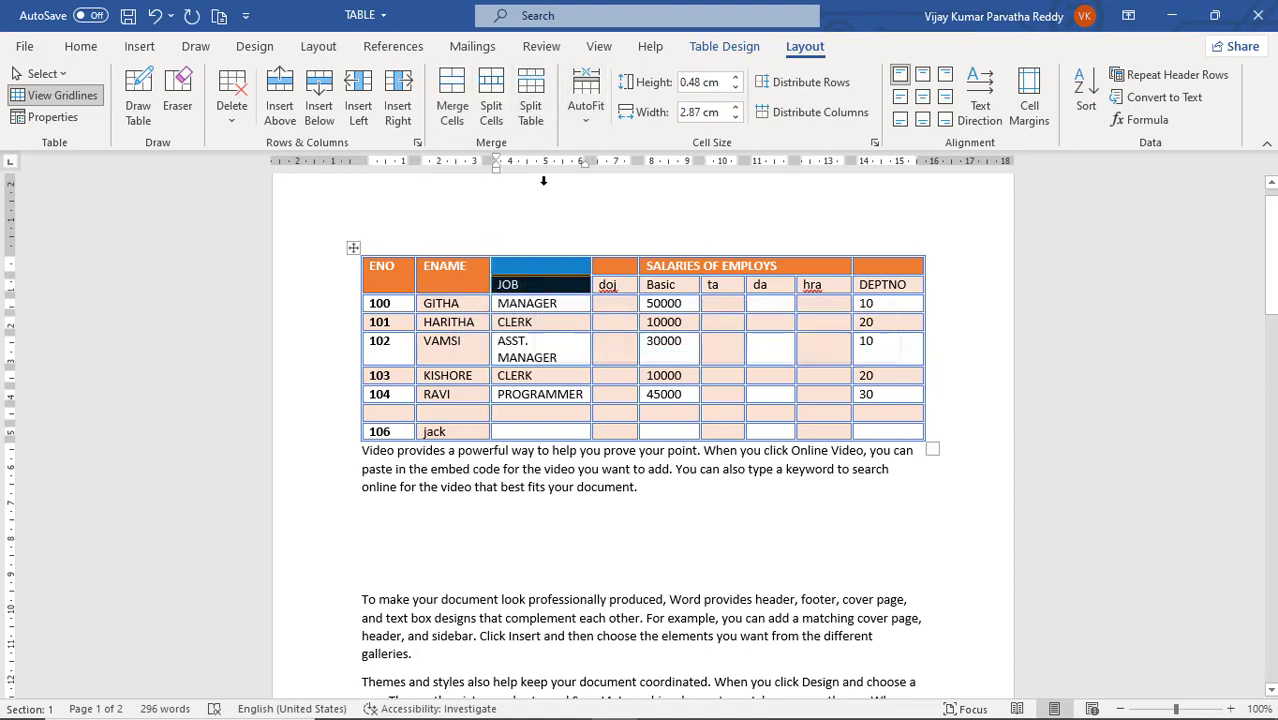
{"action": "left_click", "coordinate": [451, 112]}
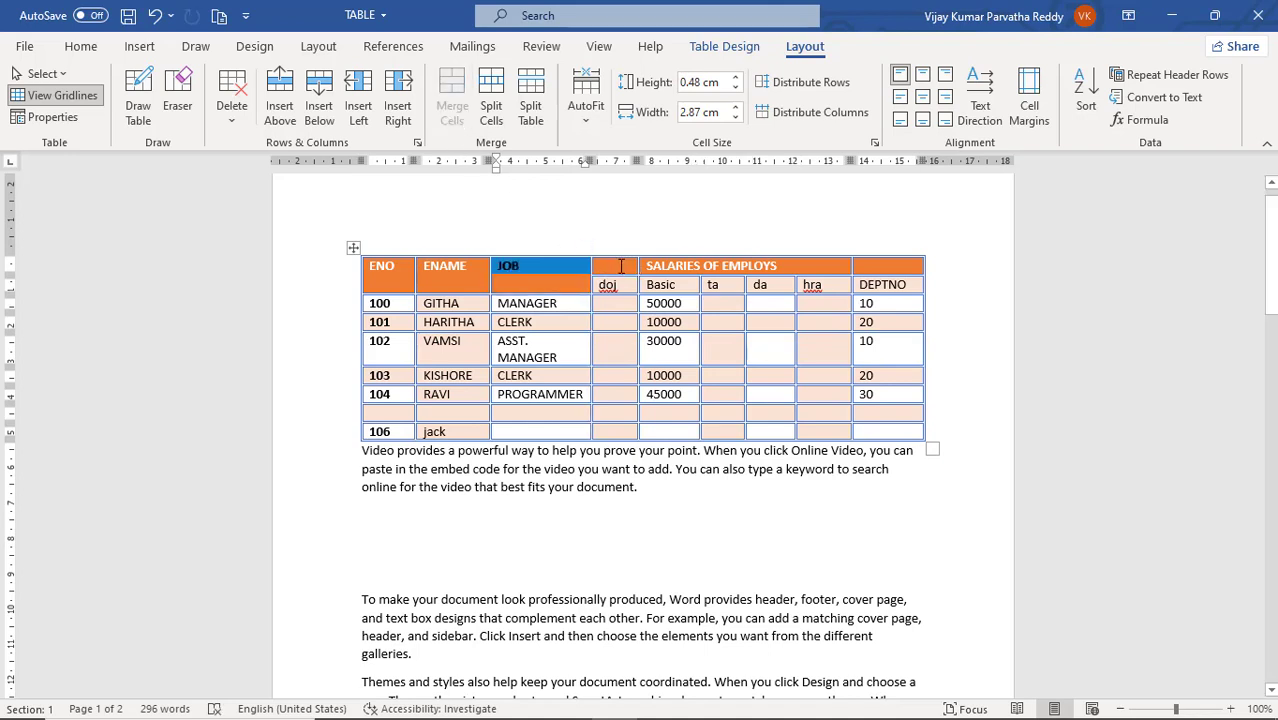
{"action": "left_click_drag", "start_coordinate": [620, 267], "coordinate": [612, 285]}
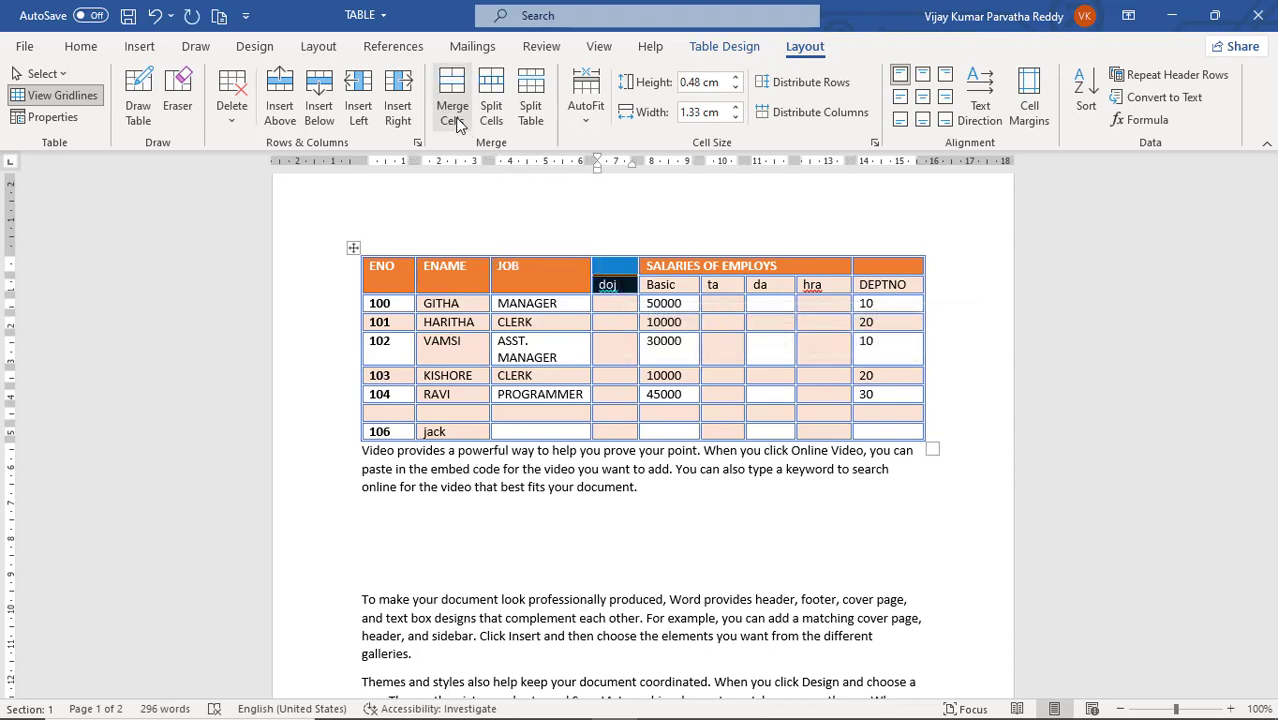
{"action": "left_click", "coordinate": [452, 110]}
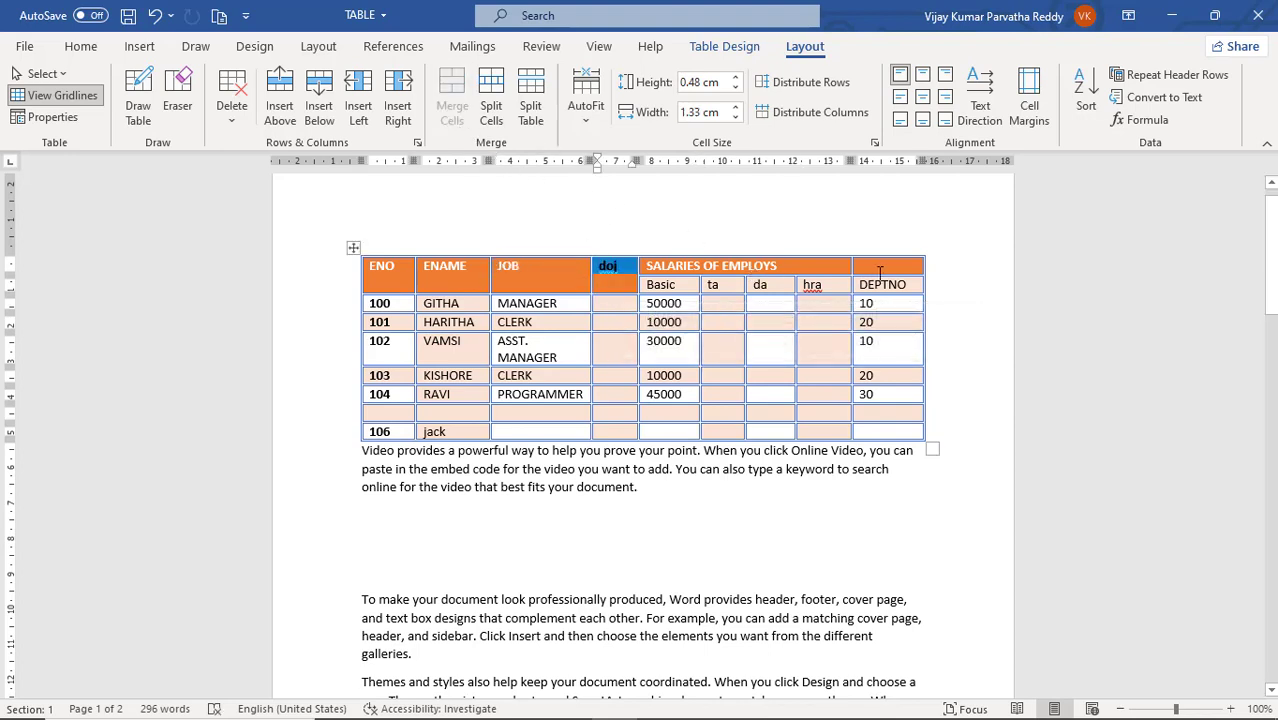
{"action": "left_click_drag", "start_coordinate": [871, 265], "coordinate": [882, 288]}
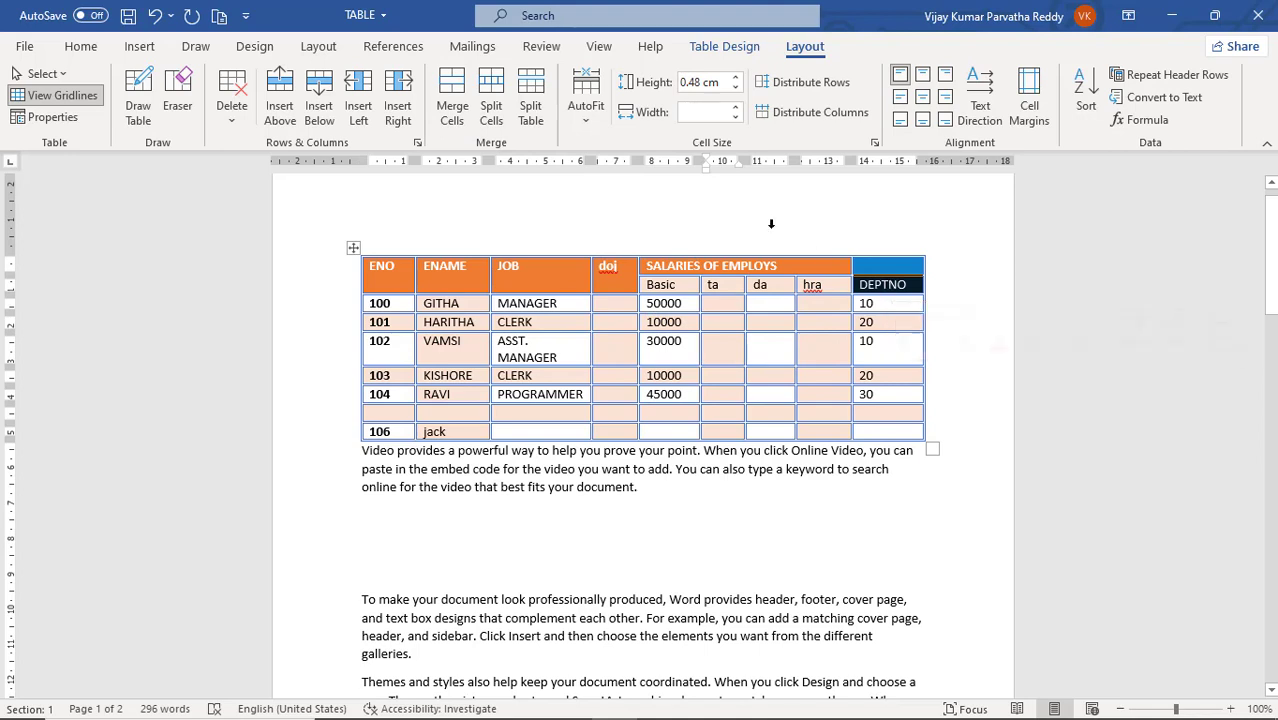
{"action": "left_click", "coordinate": [455, 112]}
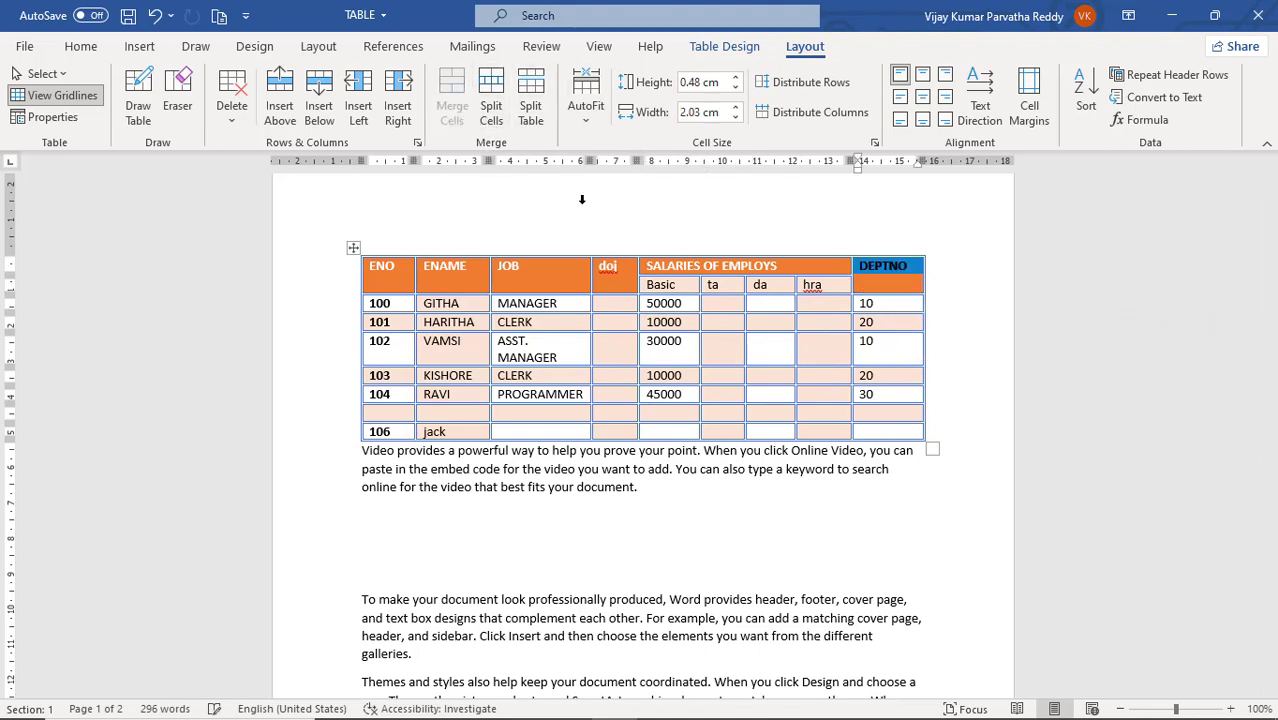
{"action": "left_click", "coordinate": [765, 307]}
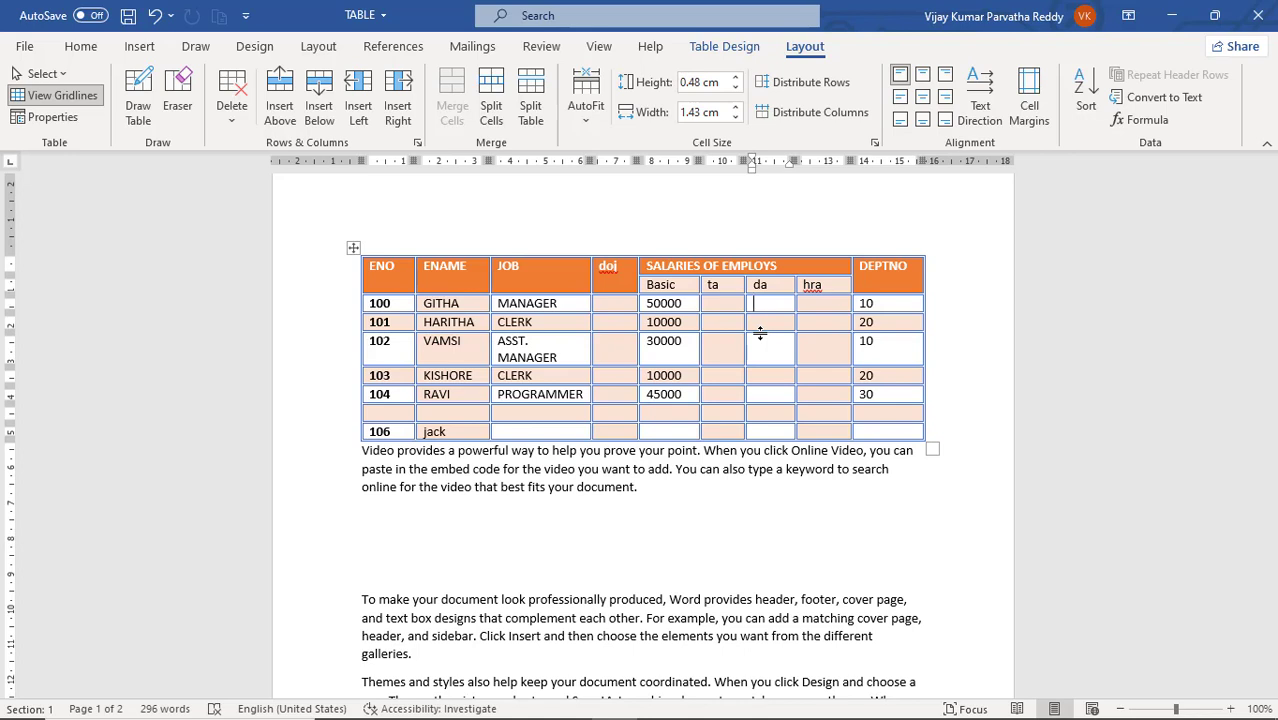
{"action": "left_click", "coordinate": [605, 284]}
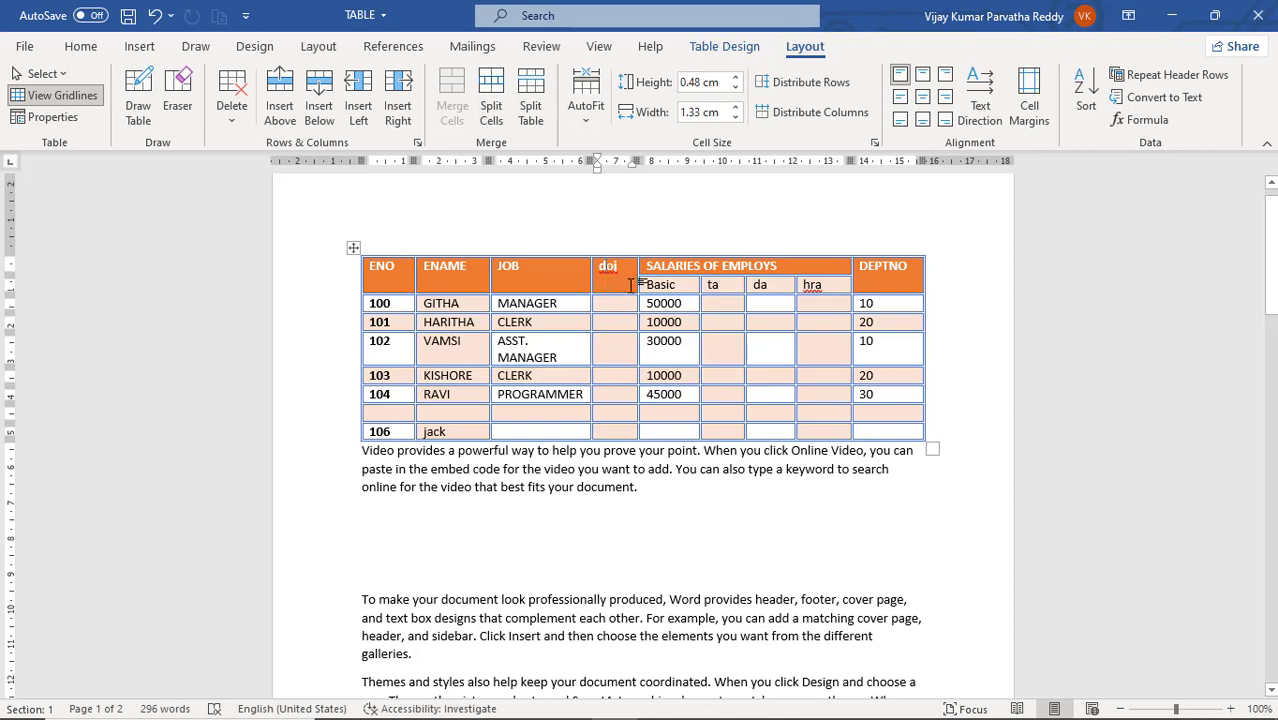
Step: Split the DEPTNO header cell into two columns and one row
{"action": "left_click", "coordinate": [893, 285]}
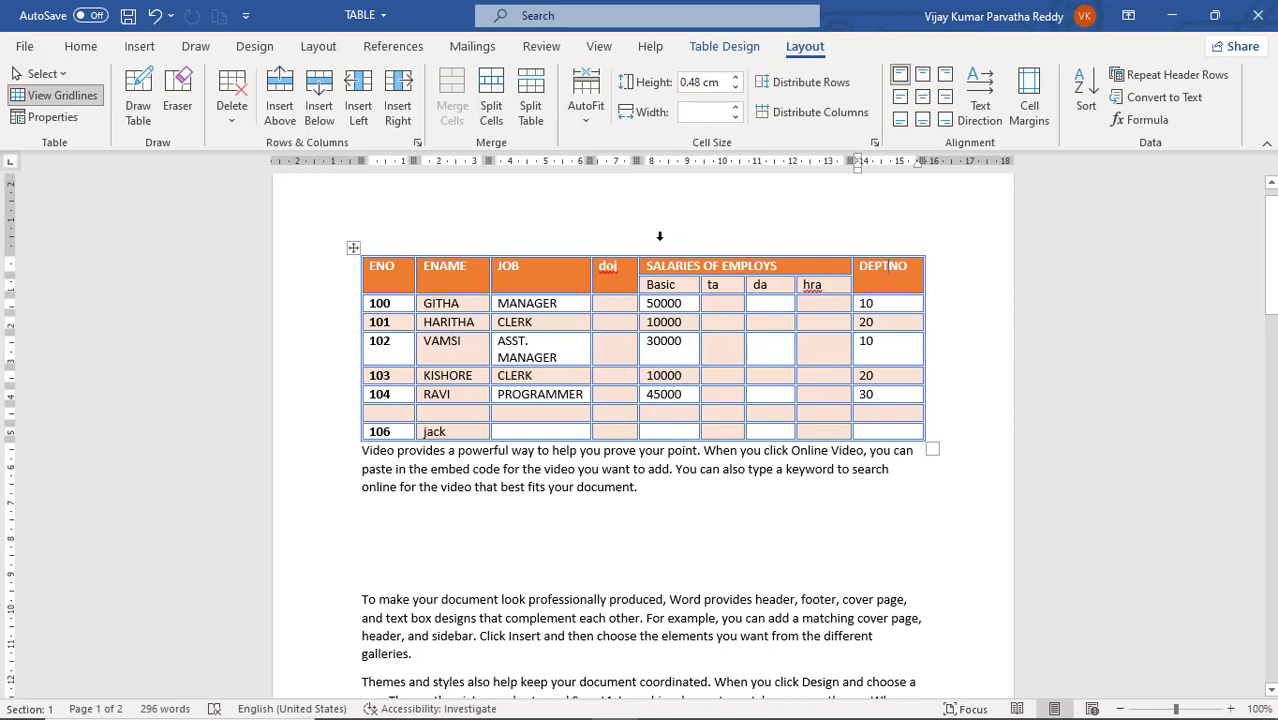
{"action": "left_click", "coordinate": [491, 120]}
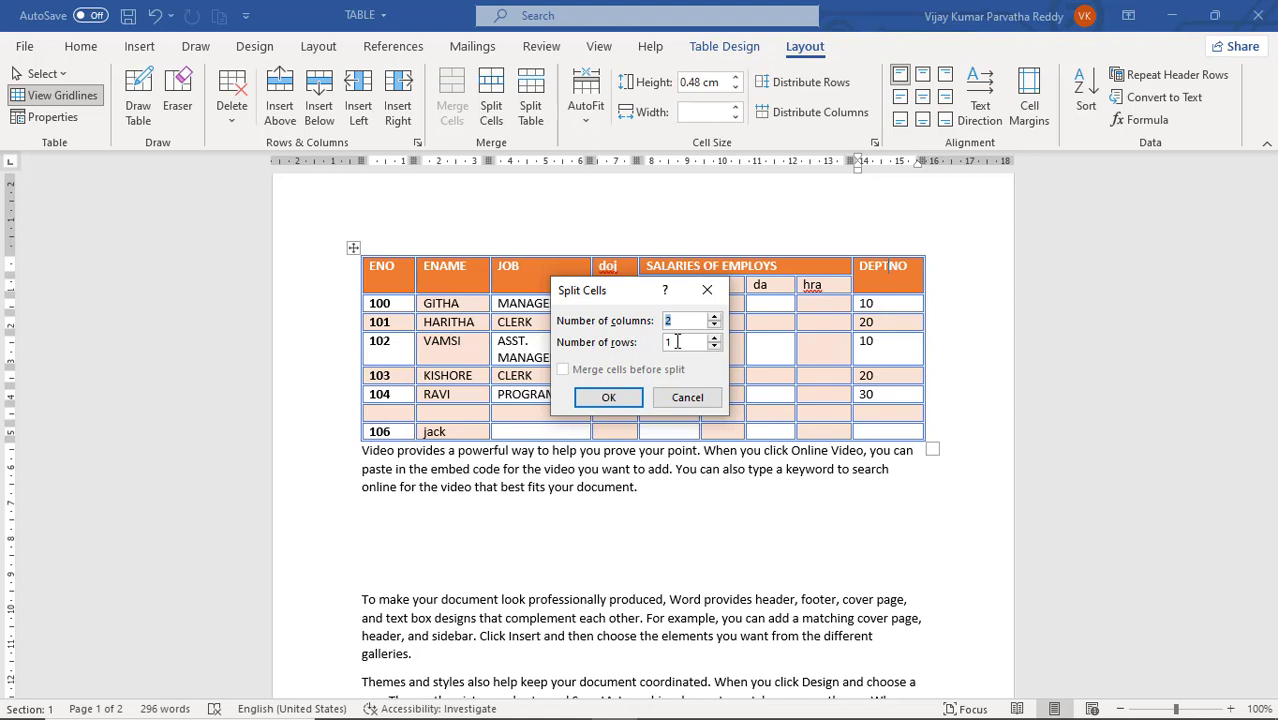
{"action": "left_click", "coordinate": [609, 398]}
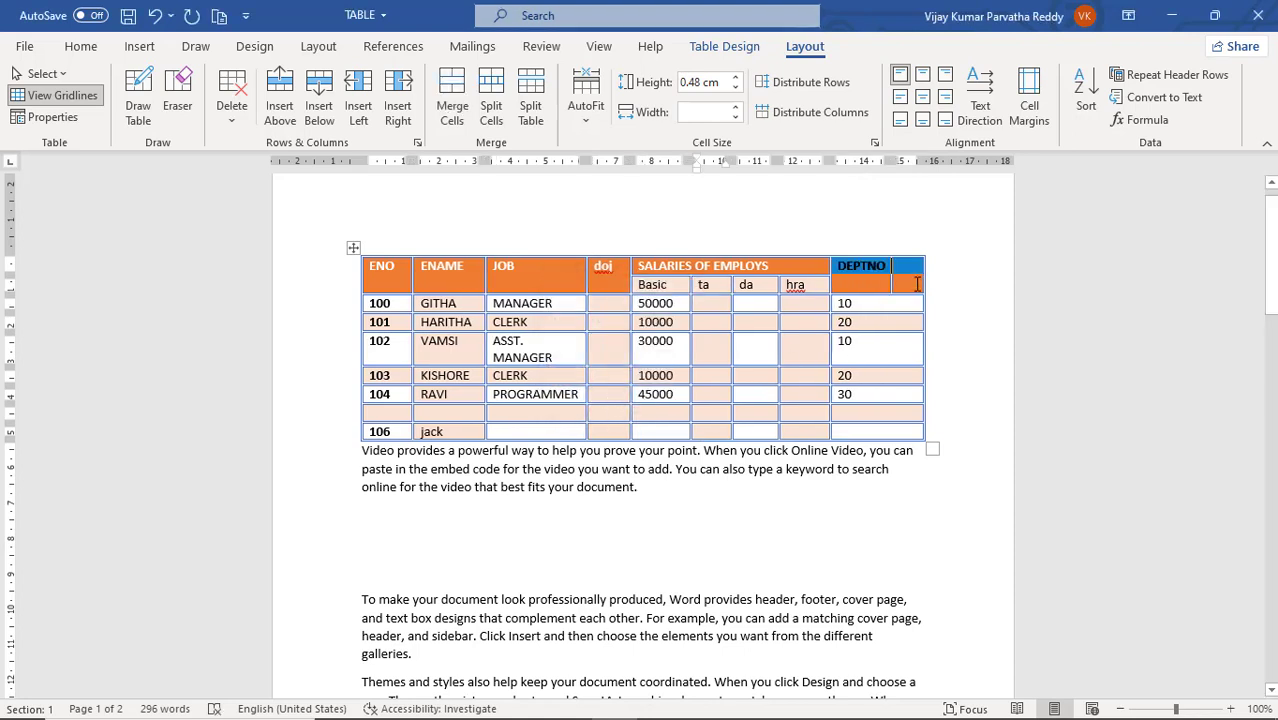
{"action": "left_click", "coordinate": [917, 284]}
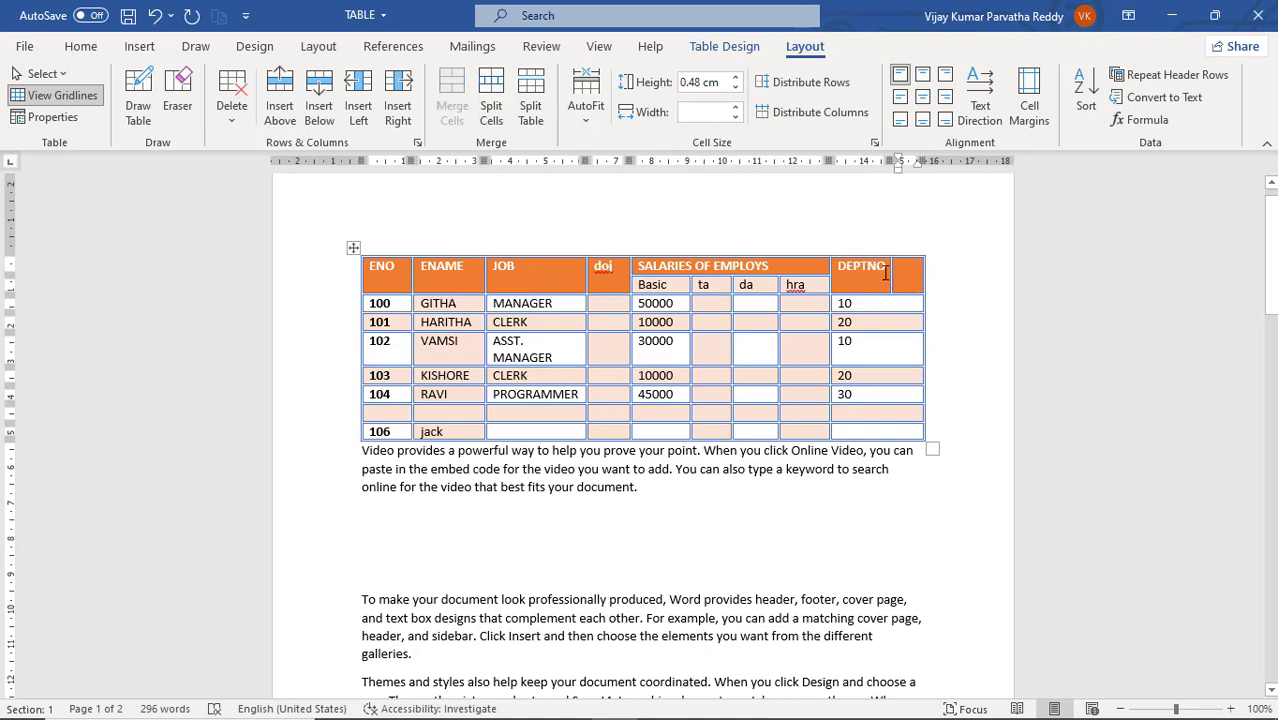
{"action": "left_click", "coordinate": [880, 281]}
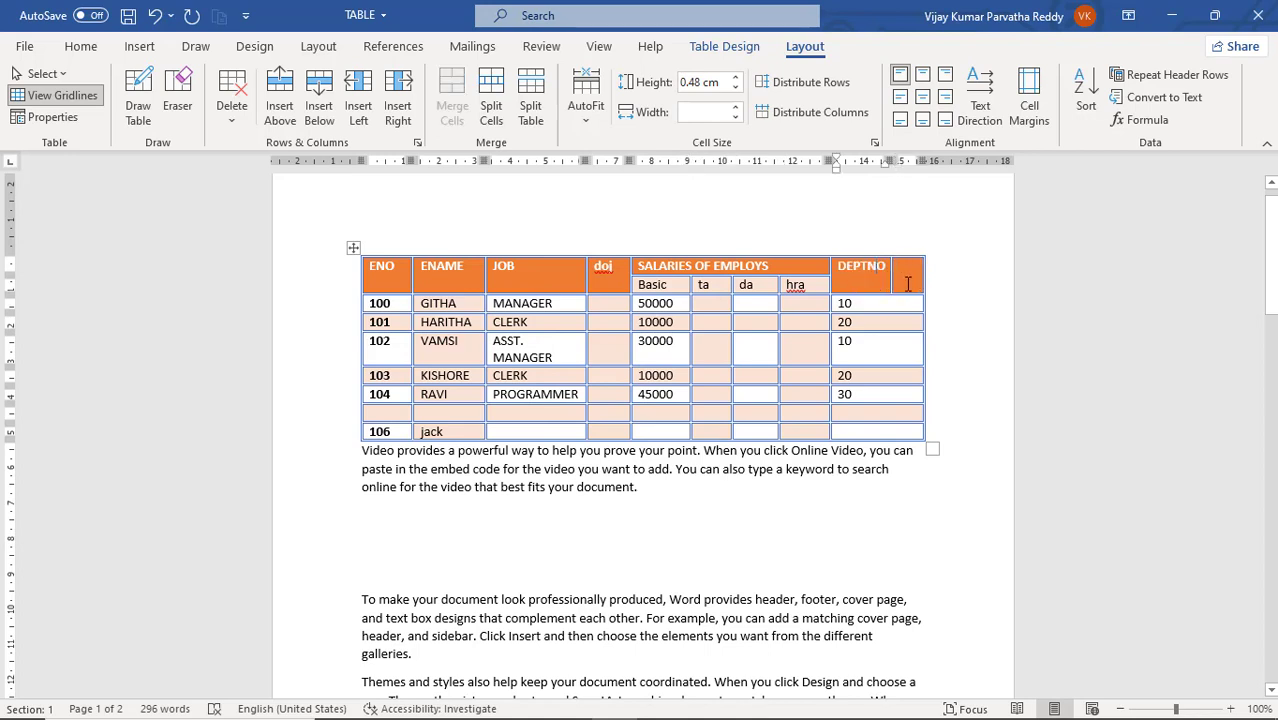
{"action": "left_click", "coordinate": [908, 284]}
{"action": "left_click", "coordinate": [868, 286]}
{"action": "left_click", "coordinate": [907, 287]}
Step: Merge the two halves of the split DEPTNO header cell back into one cell
{"action": "left_click", "coordinate": [876, 286]}
{"action": "left_click_drag", "start_coordinate": [880, 285], "coordinate": [920, 288]}
{"action": "left_click", "coordinate": [453, 113]}
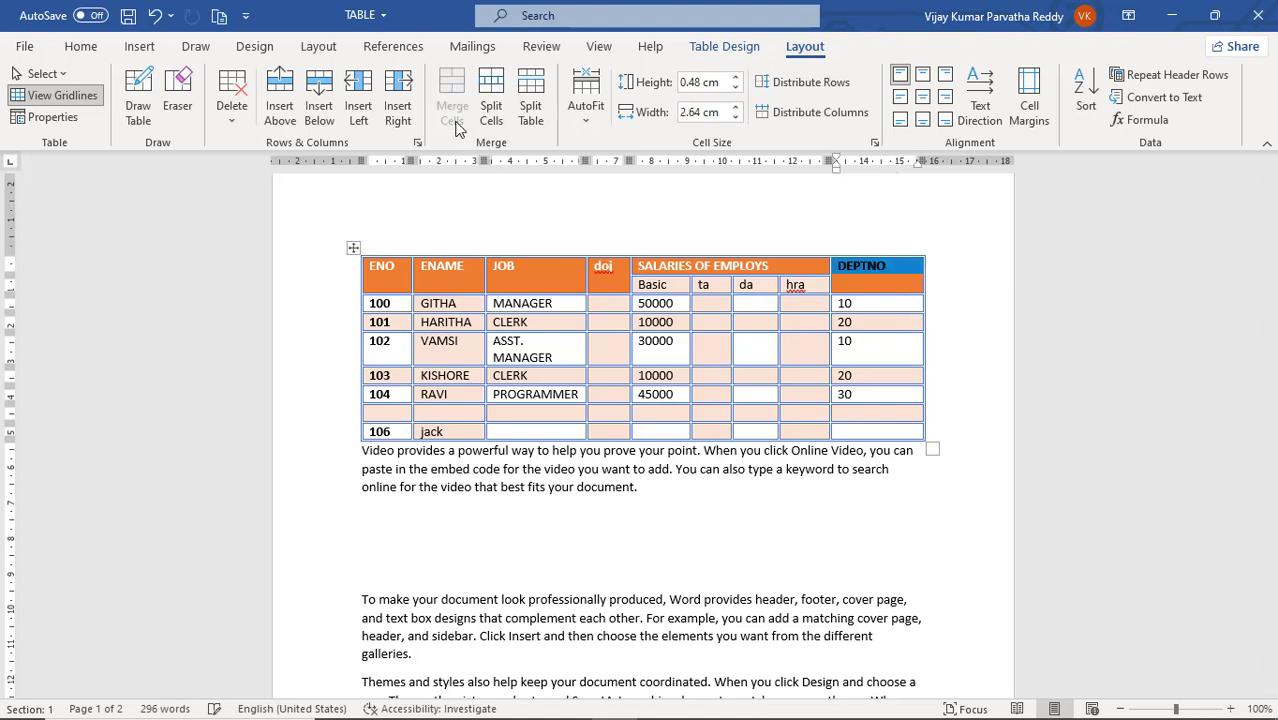
Step: Split the DEPTNO header cell into two columns and two rows
{"action": "left_click", "coordinate": [882, 287]}
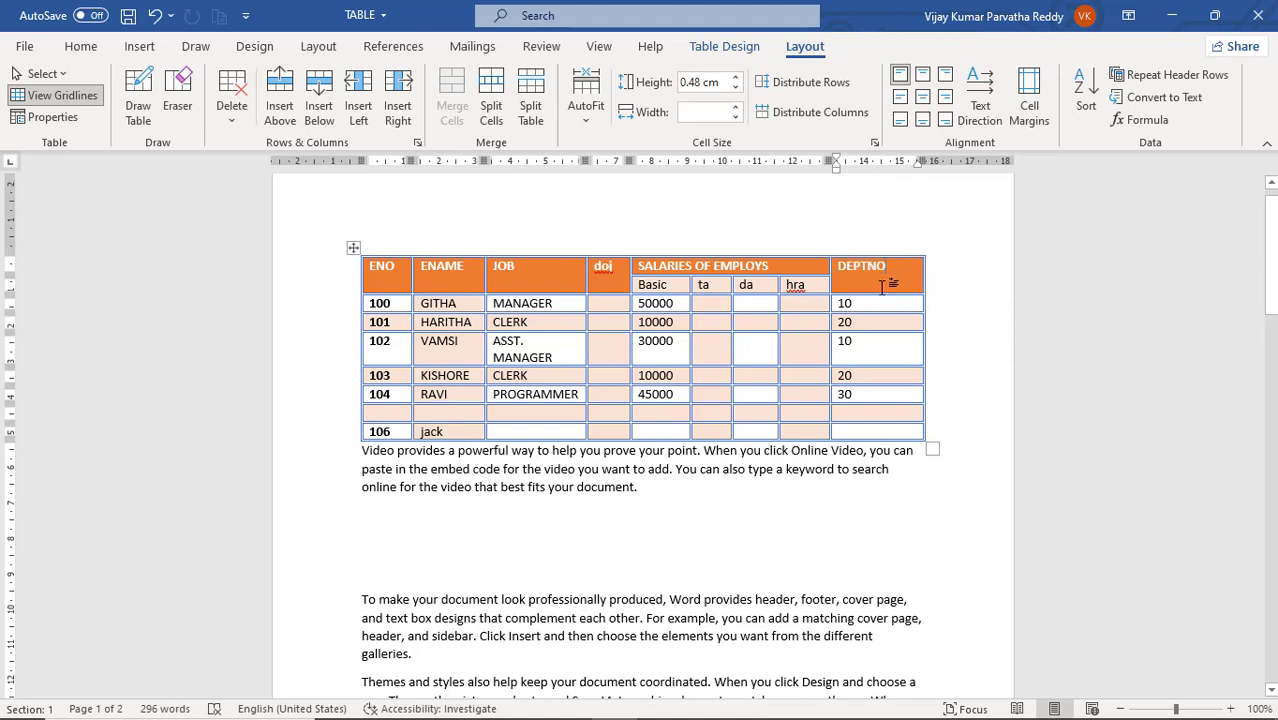
{"action": "left_click", "coordinate": [491, 105]}
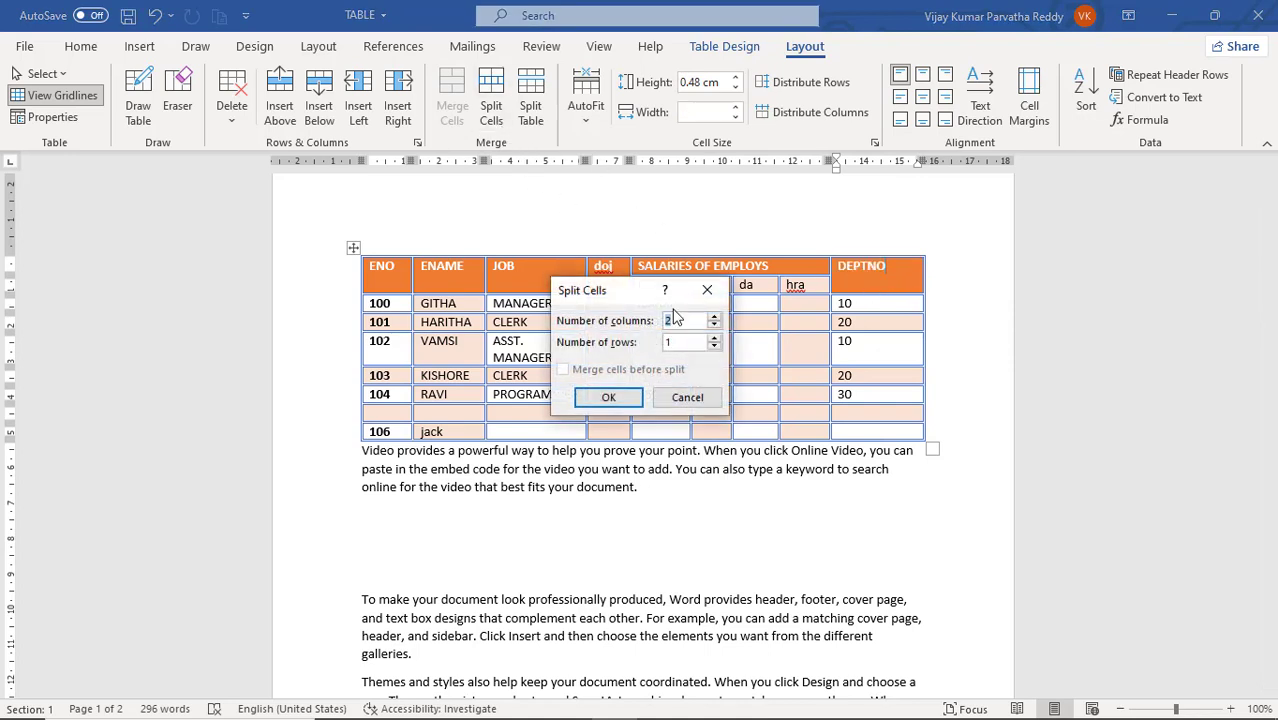
{"action": "double_click", "coordinate": [660, 342]}
{"action": "type", "text": "2"}
{"action": "left_click", "coordinate": [606, 398]}
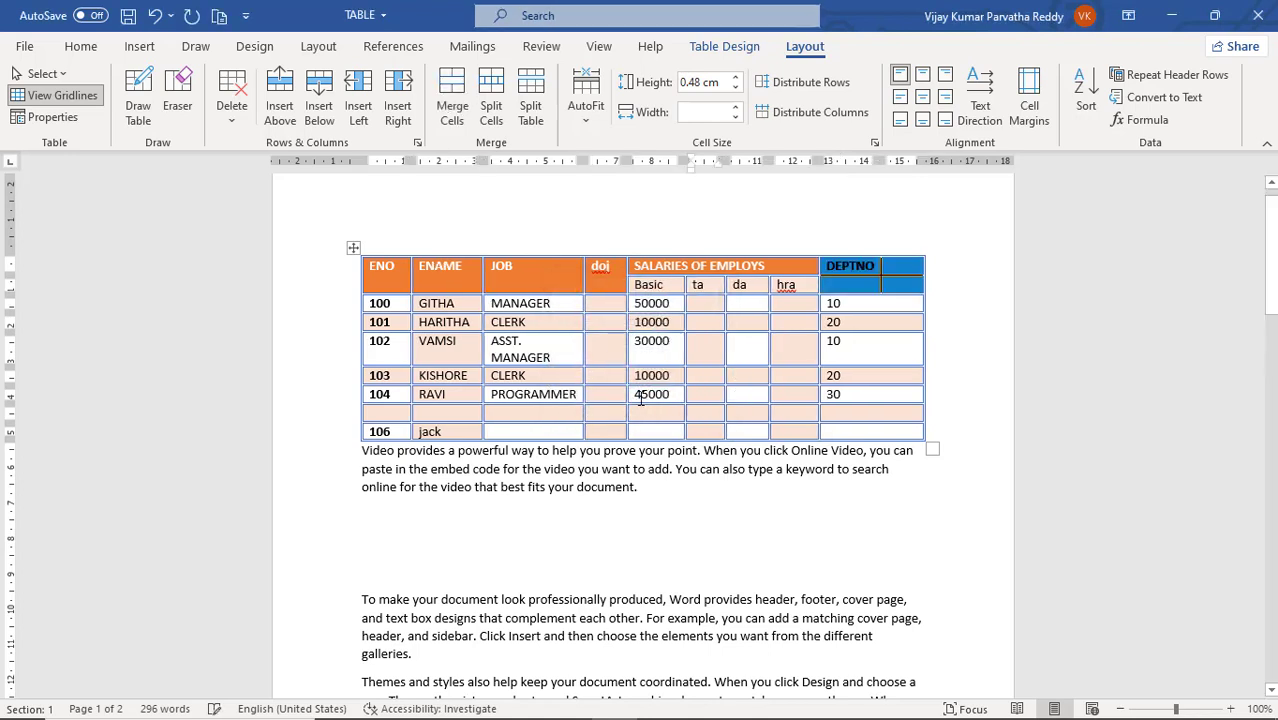
{"action": "left_click", "coordinate": [865, 284]}
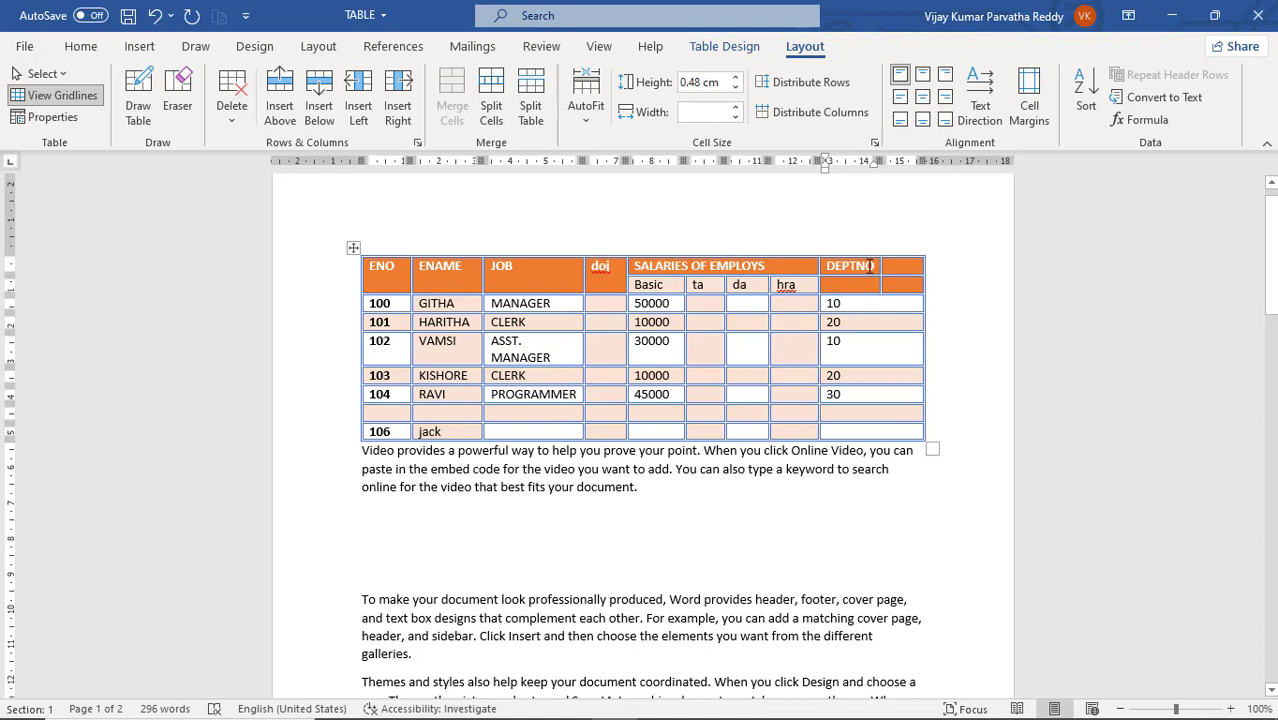
{"action": "left_click", "coordinate": [901, 276]}
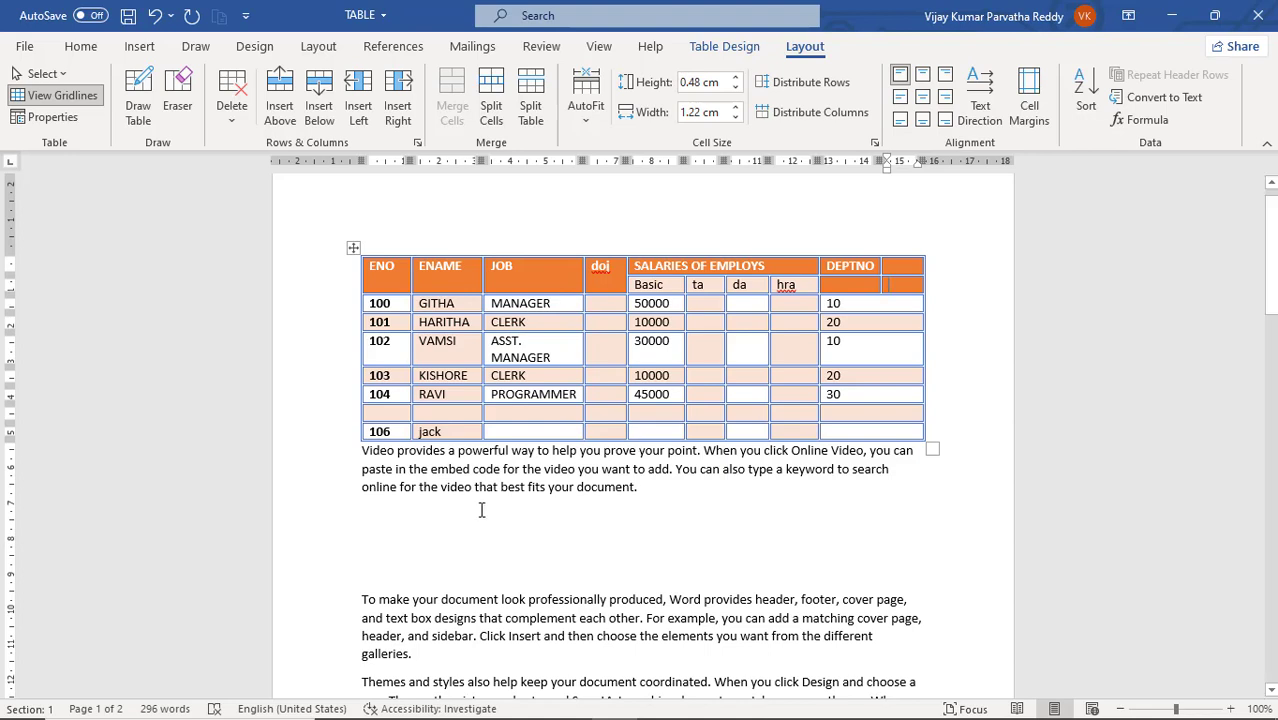
Step: Try splitting the table above the 103 row, and undo the split along with the accidentally inserted column
{"action": "left_click", "coordinate": [609, 376]}
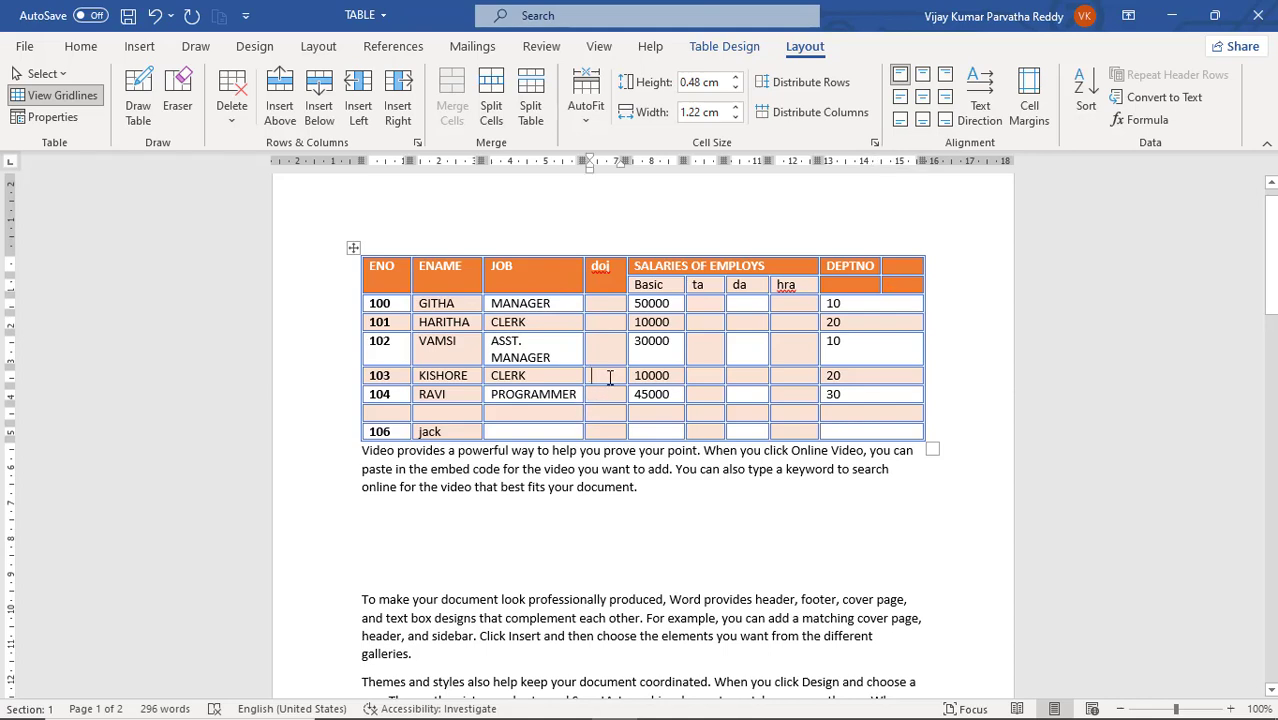
{"action": "left_click", "coordinate": [531, 113]}
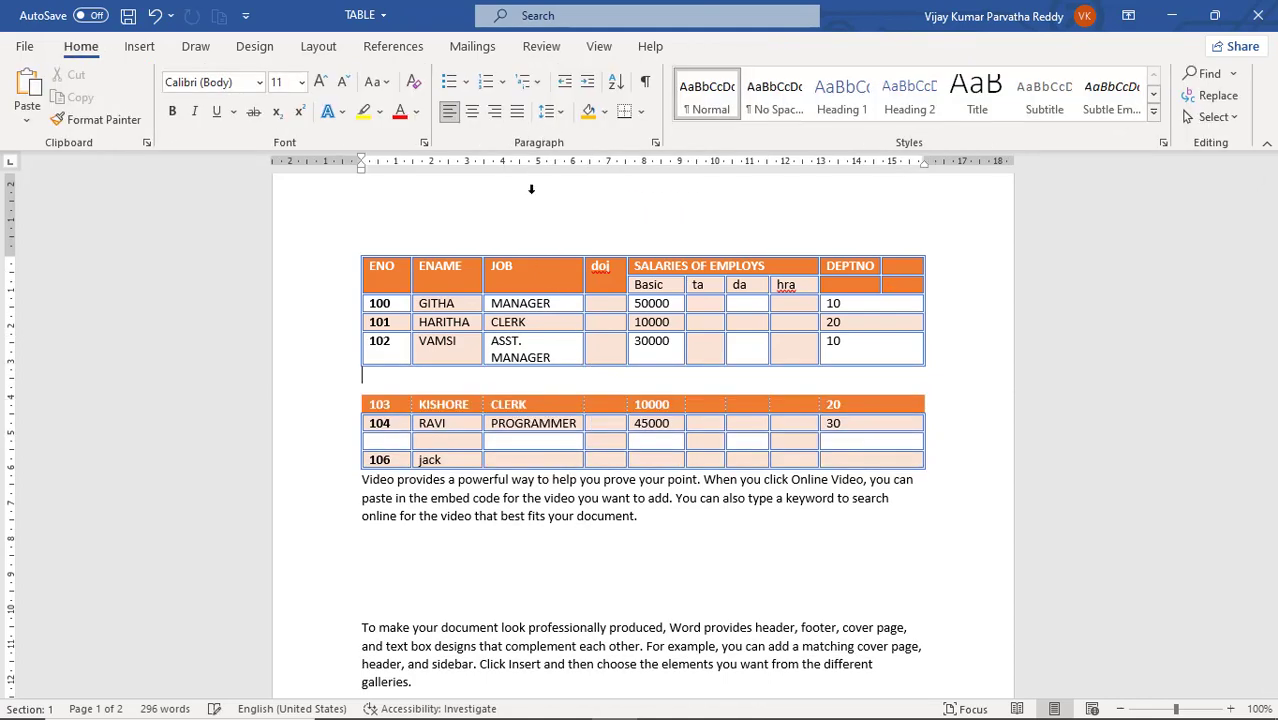
{"action": "left_click", "coordinate": [584, 389]}
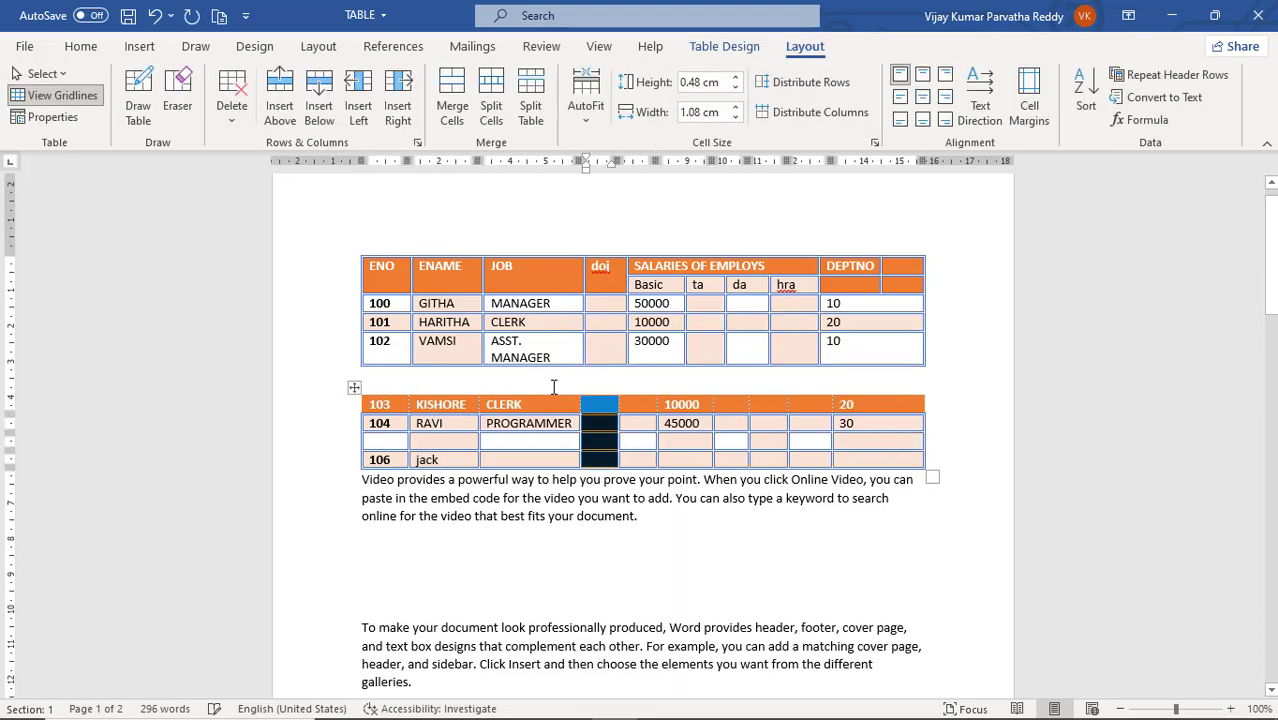
{"action": "left_click", "coordinate": [549, 387]}
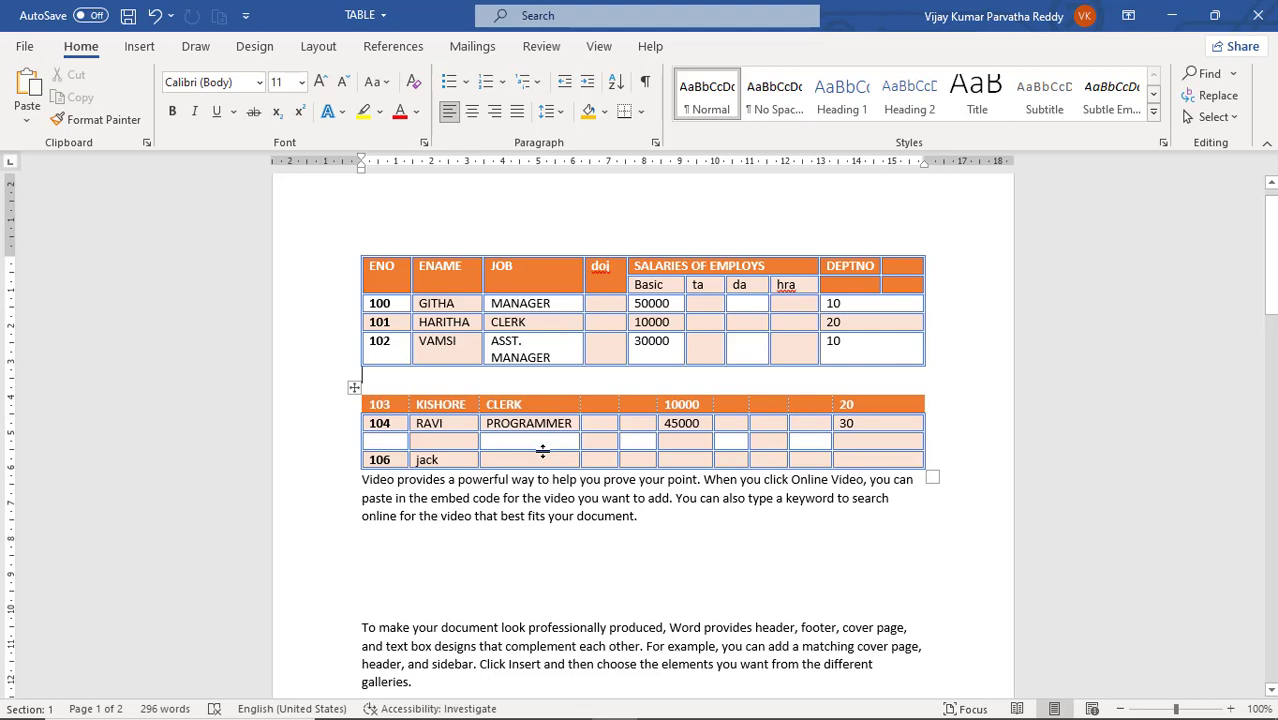
{"action": "key", "text": "ctrl+z"}
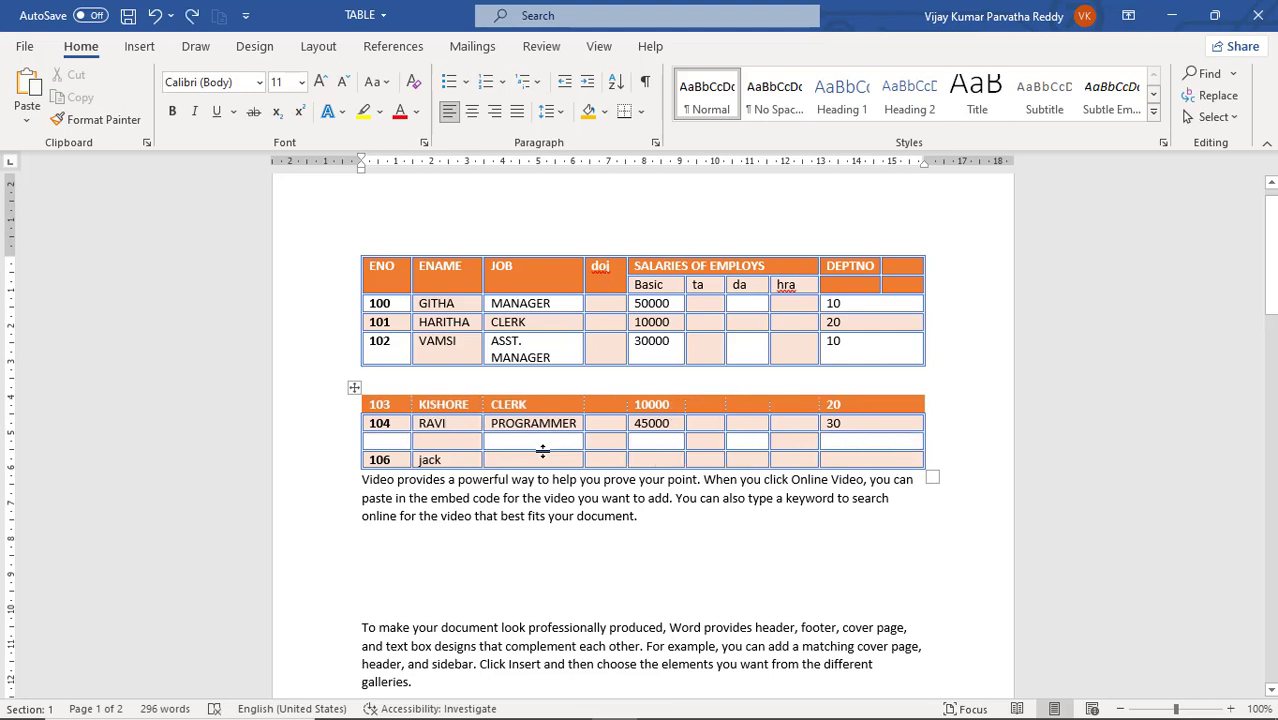
{"action": "key", "text": "ctrl+z"}
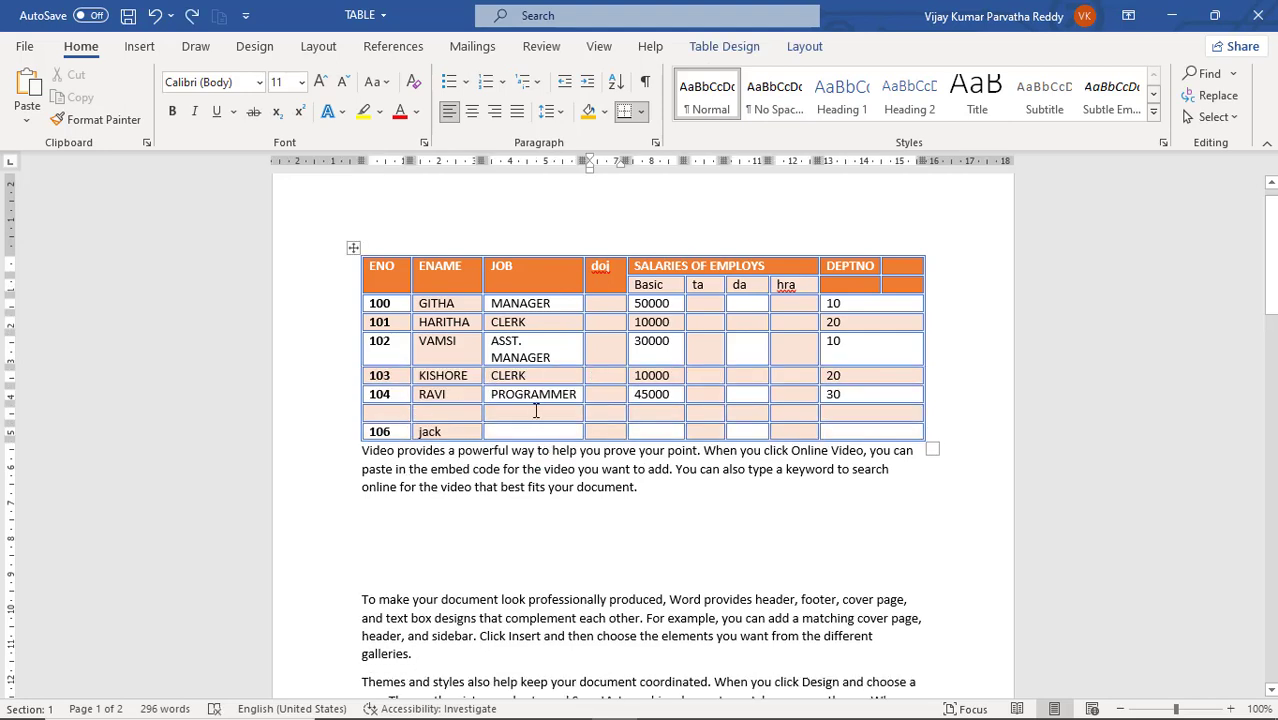
Step: Split the table above the 104 row and restore it to a single table
{"action": "left_click", "coordinate": [594, 340]}
{"action": "left_click", "coordinate": [806, 47]}
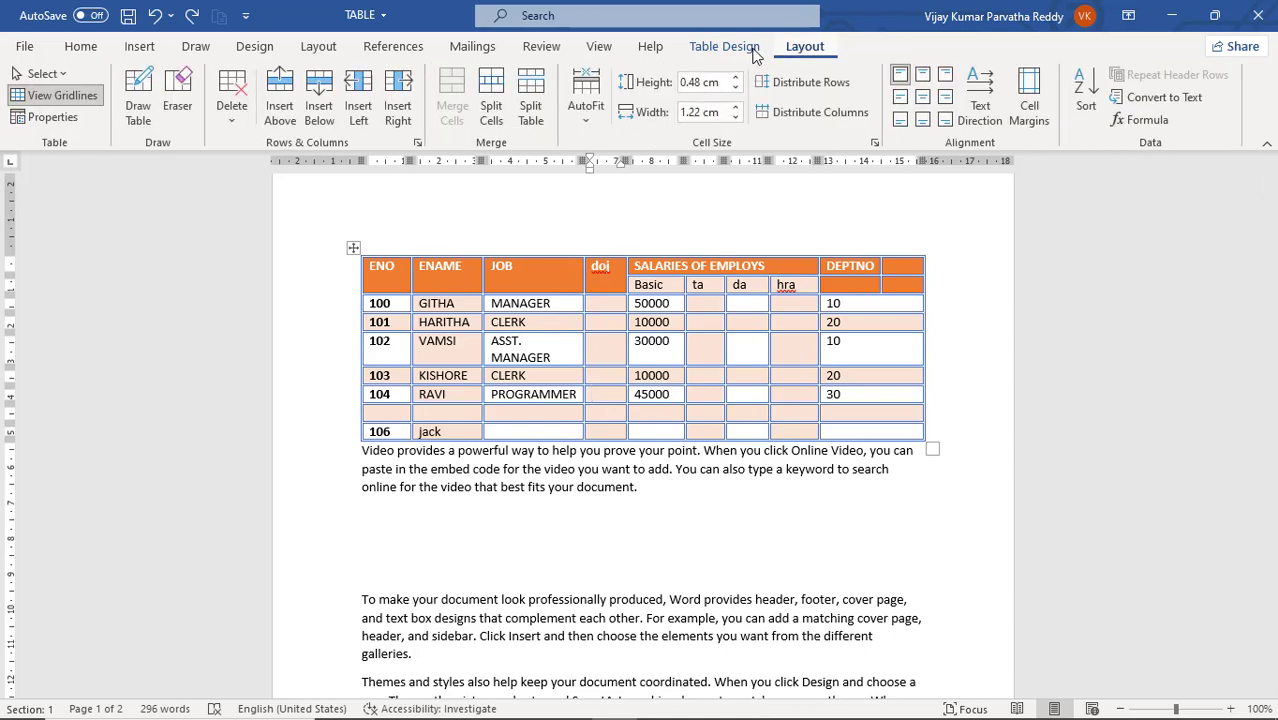
{"action": "left_click", "coordinate": [530, 118]}
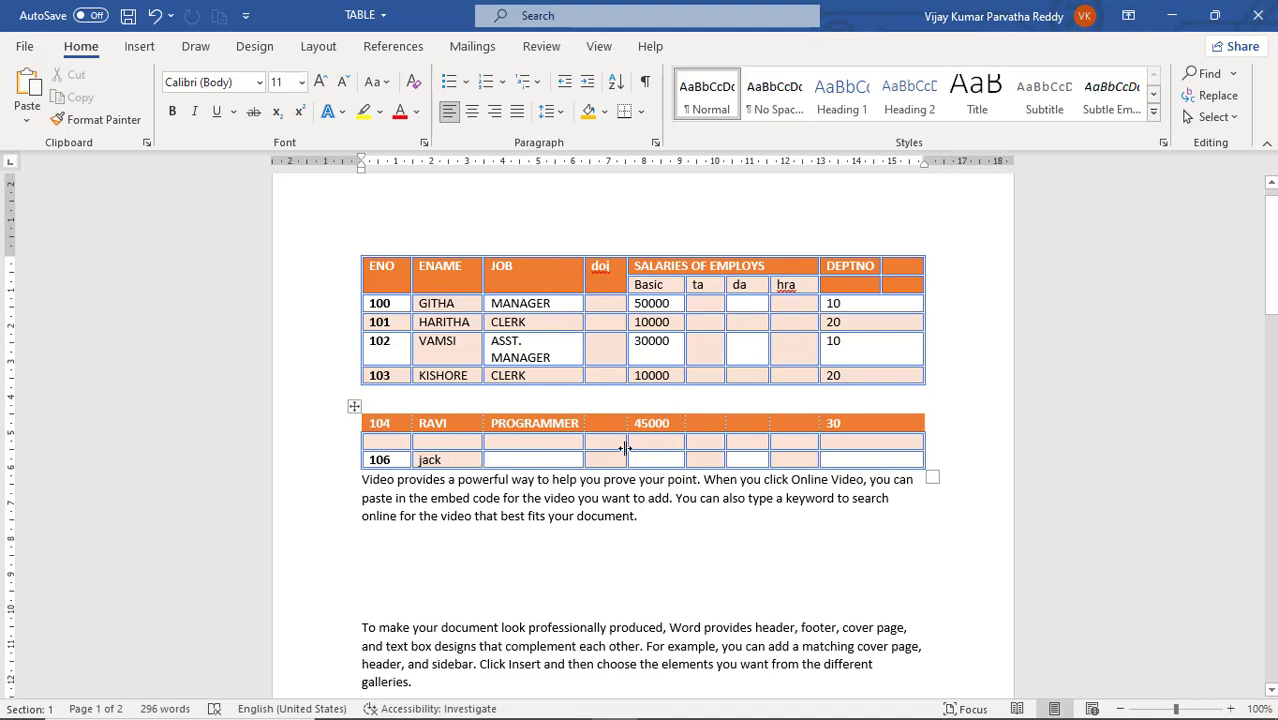
{"action": "key", "text": "Delete"}
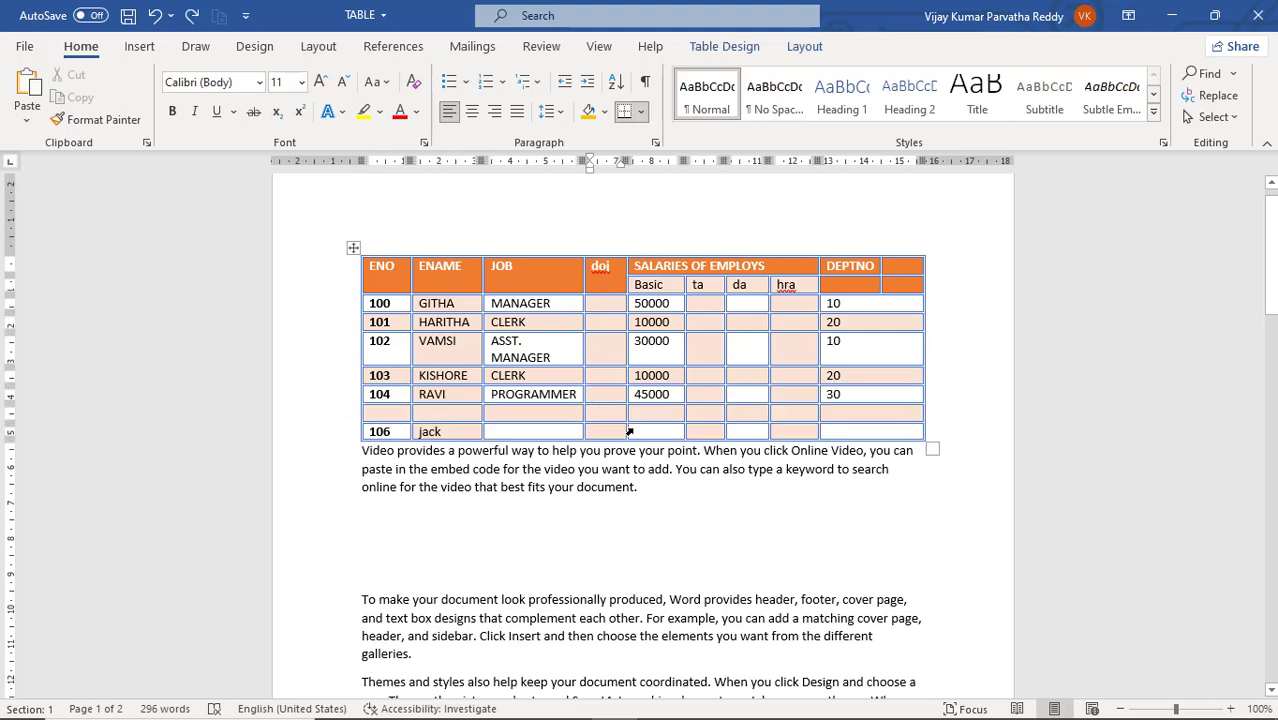
Step: Set the height of the 101 row to 0.6 cm
{"action": "left_click", "coordinate": [797, 52]}
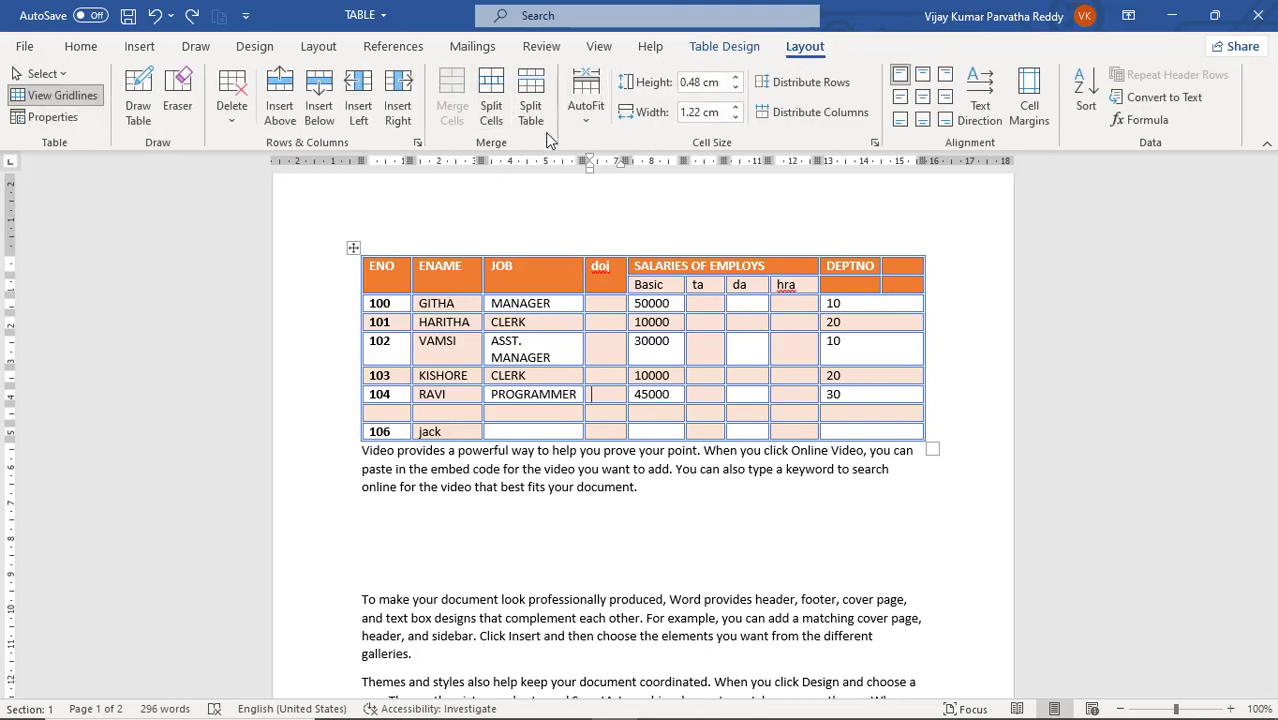
{"action": "left_click", "coordinate": [538, 321]}
{"action": "left_click", "coordinate": [736, 78]}
{"action": "left_click", "coordinate": [736, 78]}
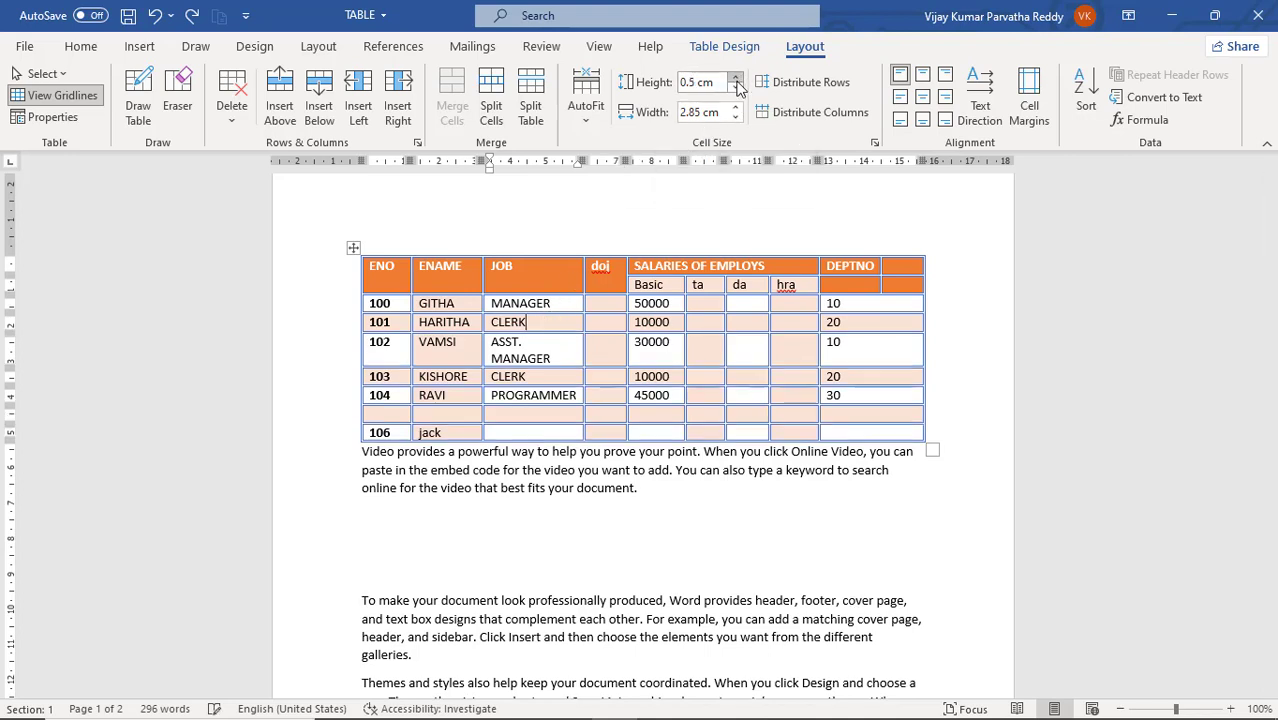
{"action": "left_click", "coordinate": [736, 79]}
{"action": "left_click", "coordinate": [736, 79]}
{"action": "left_click", "coordinate": [736, 79]}
{"action": "left_click", "coordinate": [736, 79]}
{"action": "left_click", "coordinate": [736, 88]}
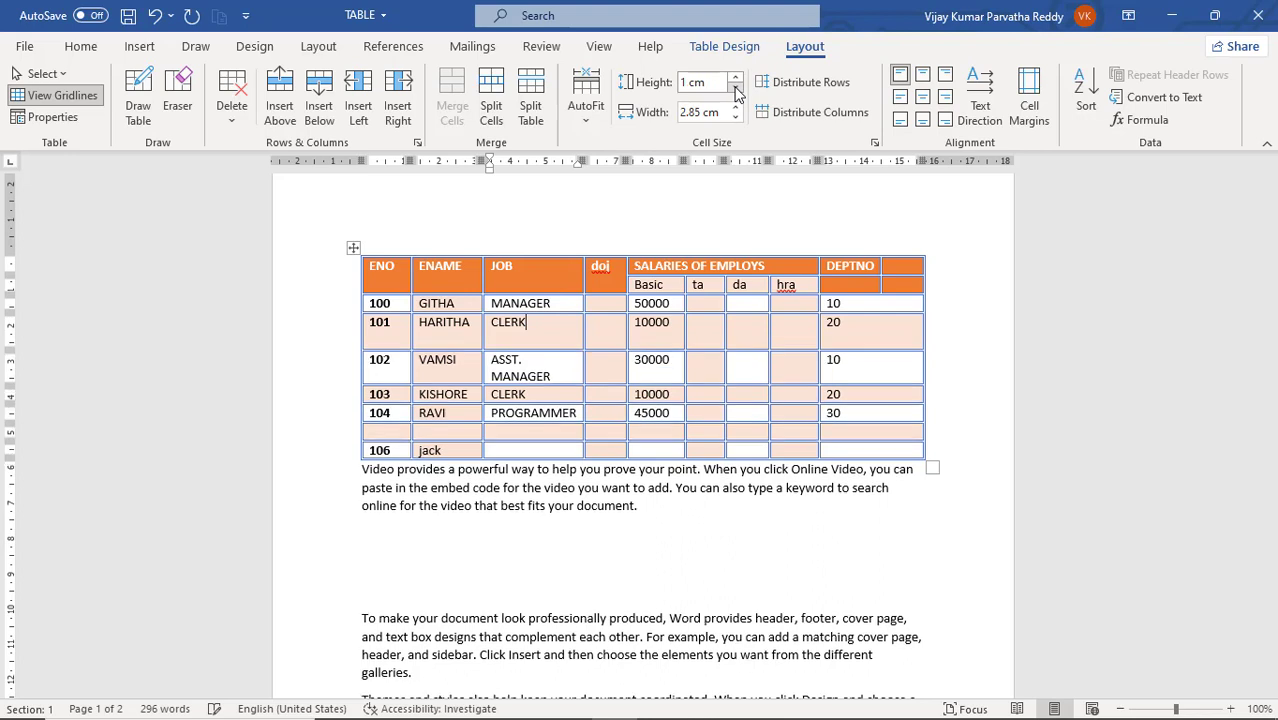
{"action": "left_click", "coordinate": [736, 88]}
{"action": "left_click", "coordinate": [736, 88]}
{"action": "left_click", "coordinate": [736, 88]}
{"action": "left_click", "coordinate": [736, 88]}
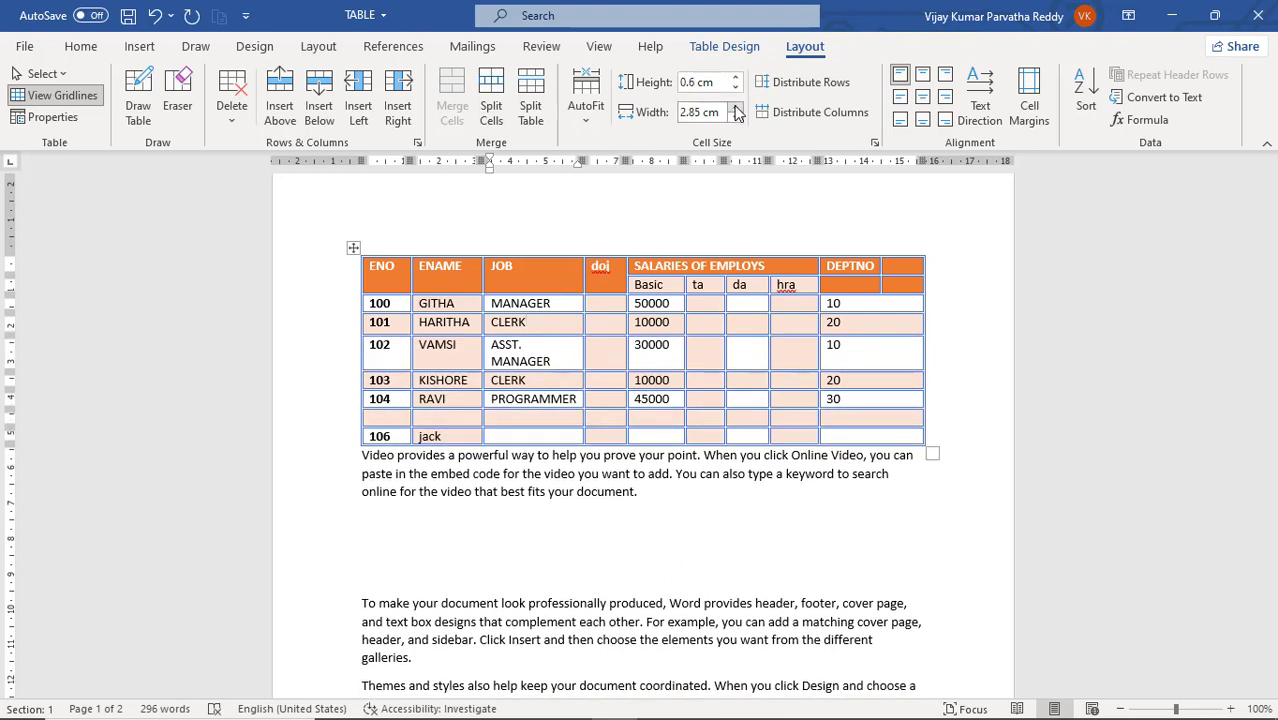
Step: Set the width of the JOB column to 3 cm
{"action": "left_click", "coordinate": [736, 107]}
{"action": "left_click", "coordinate": [735, 107]}
{"action": "left_click", "coordinate": [735, 107]}
{"action": "left_click", "coordinate": [735, 107]}
{"action": "left_click", "coordinate": [735, 107]}
{"action": "left_click", "coordinate": [735, 107]}
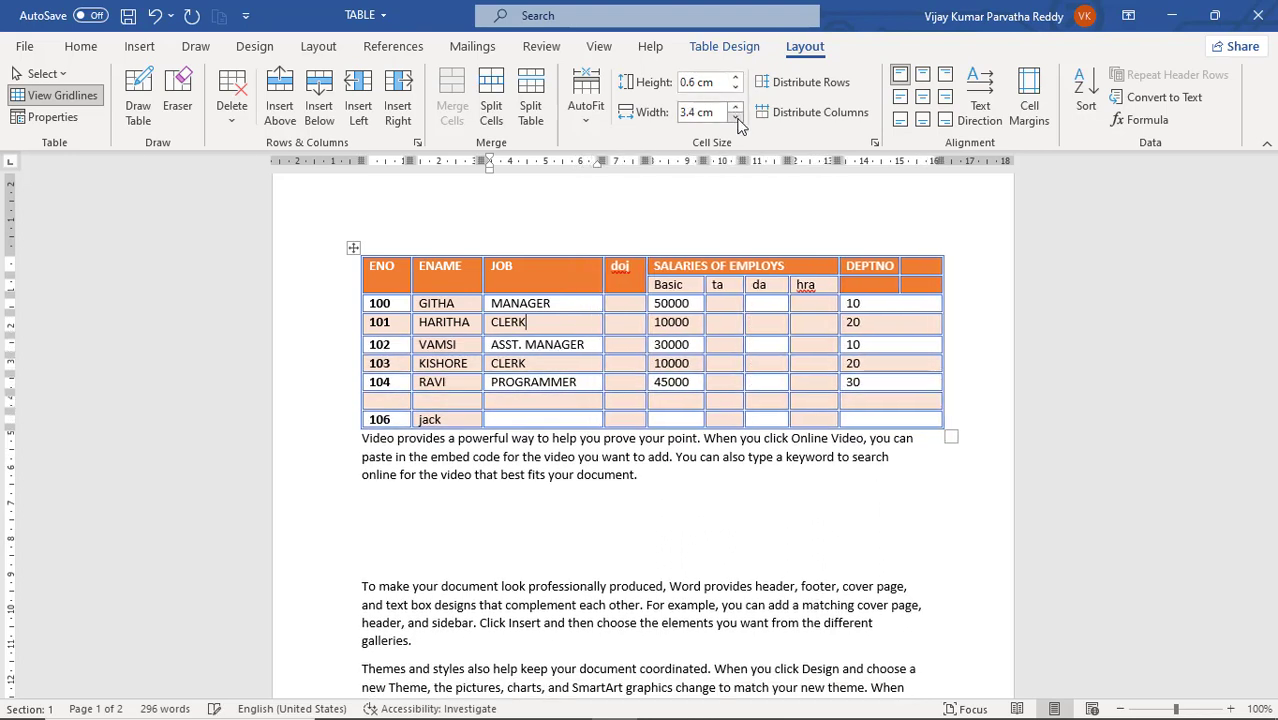
{"action": "left_click", "coordinate": [737, 118]}
{"action": "left_click", "coordinate": [737, 118]}
{"action": "left_click", "coordinate": [736, 118]}
{"action": "left_click", "coordinate": [736, 118]}
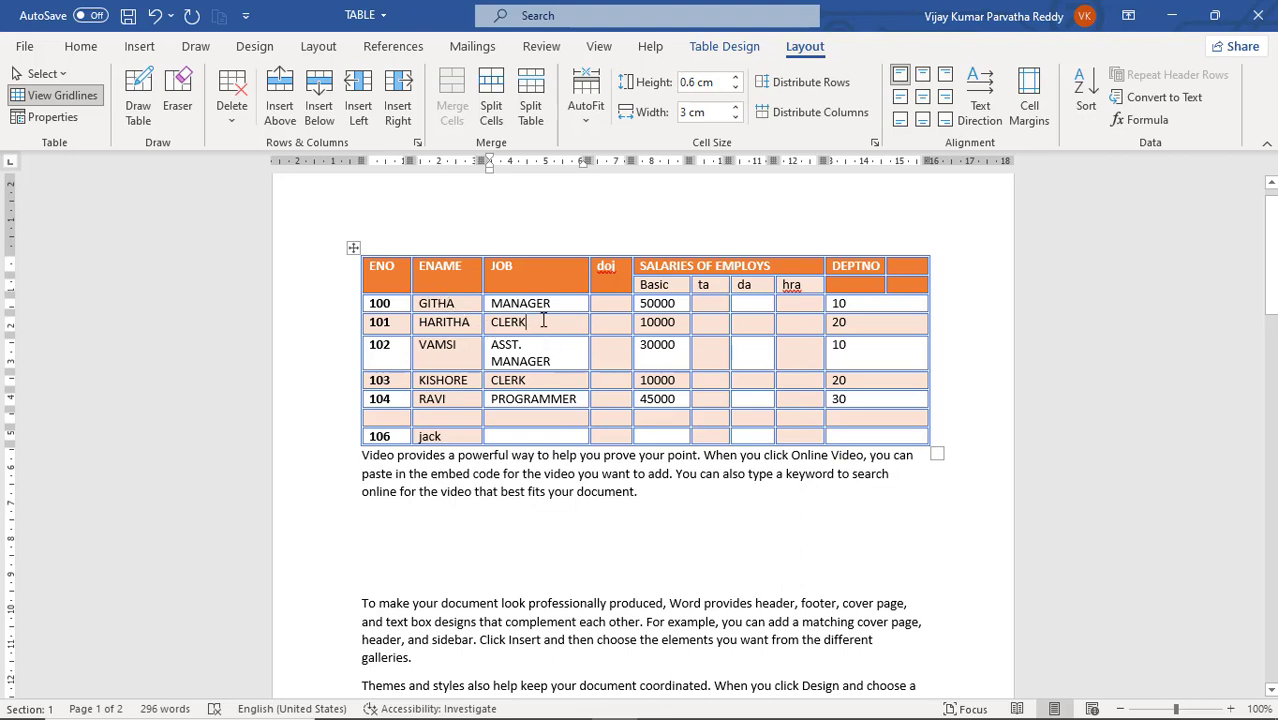
Step: Set the height of all rows in the employee table to 0.6 cm
{"action": "left_click", "coordinate": [353, 247]}
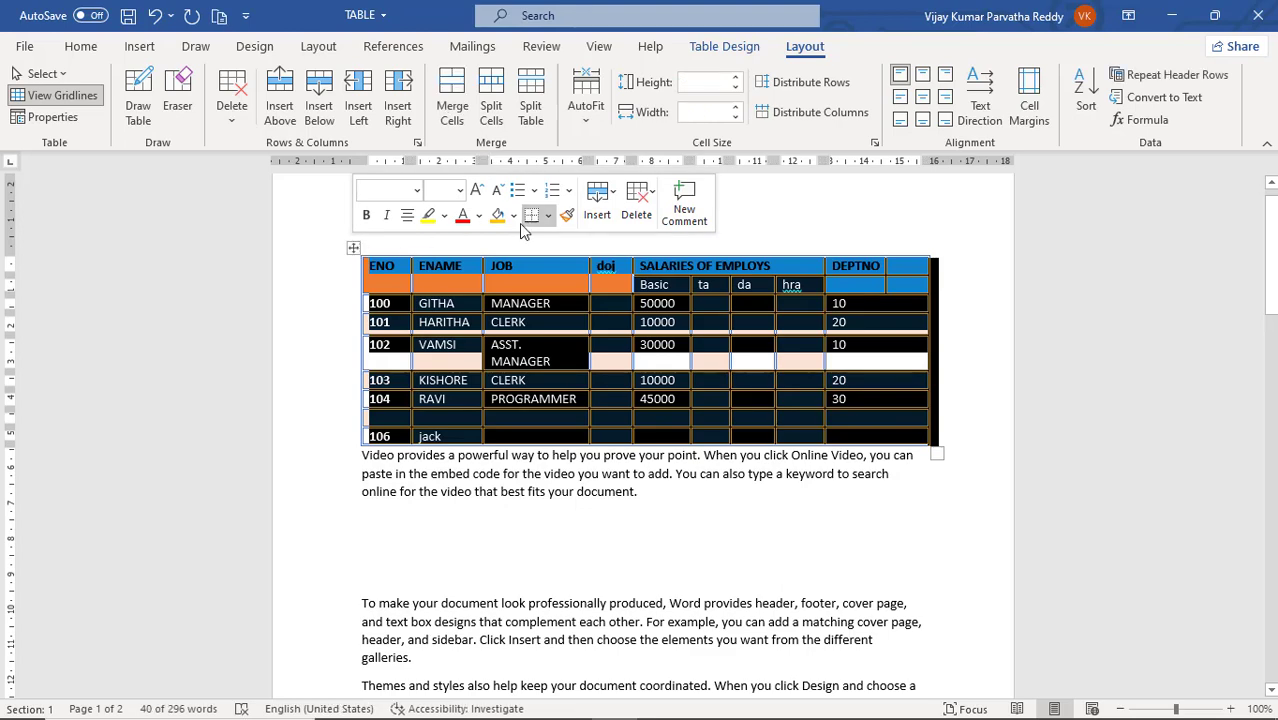
{"action": "left_click", "coordinate": [736, 80]}
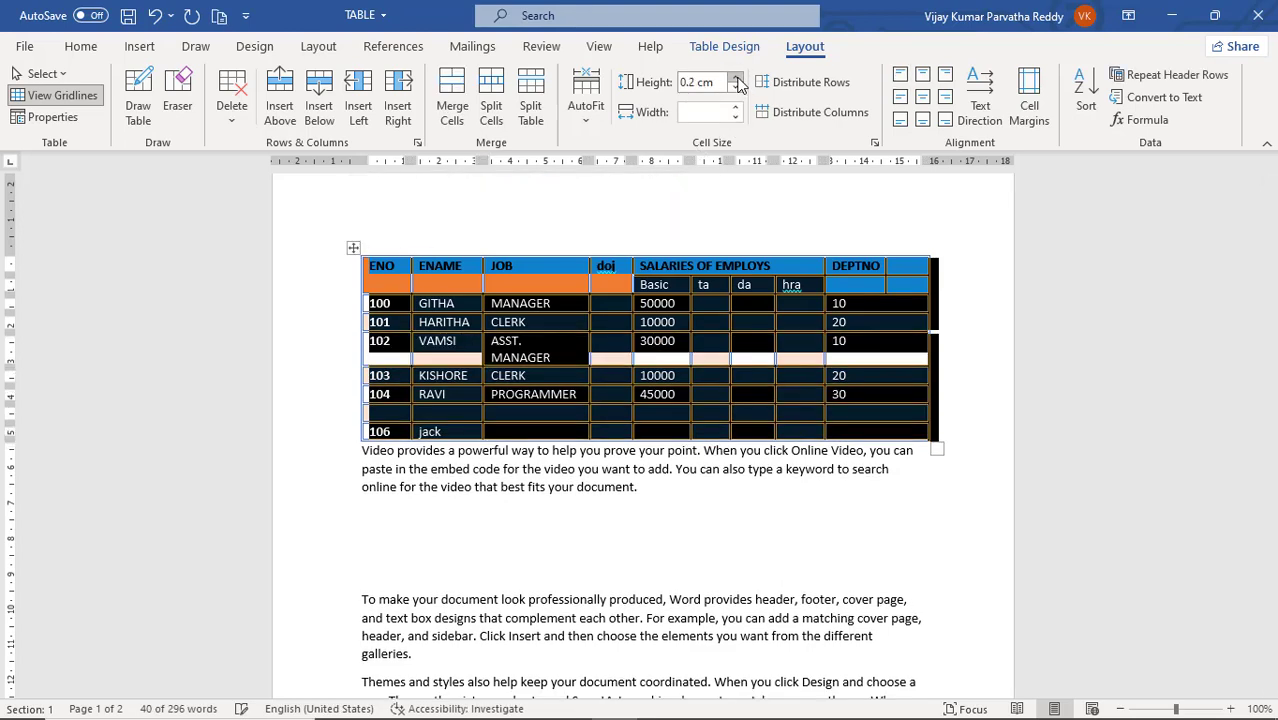
{"action": "left_click", "coordinate": [736, 78]}
{"action": "left_click", "coordinate": [736, 78]}
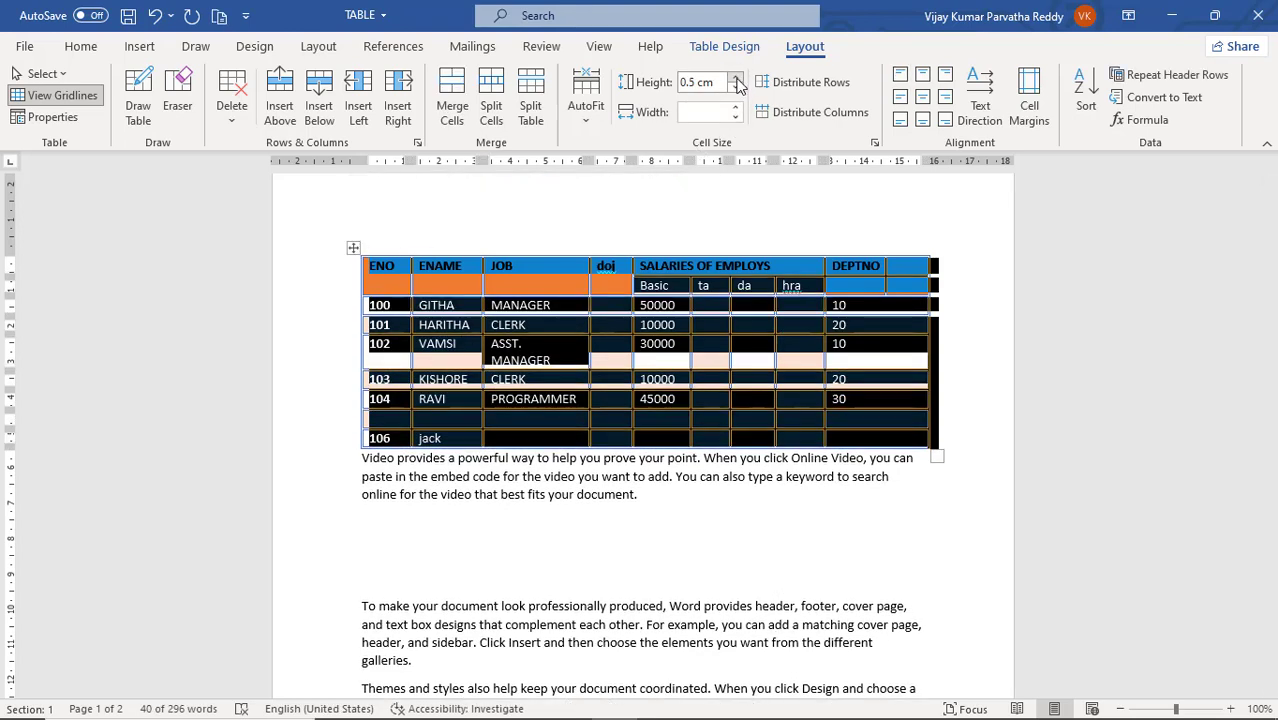
{"action": "left_click", "coordinate": [736, 79]}
{"action": "left_click", "coordinate": [736, 79]}
{"action": "left_click", "coordinate": [736, 79]}
{"action": "left_click", "coordinate": [736, 79]}
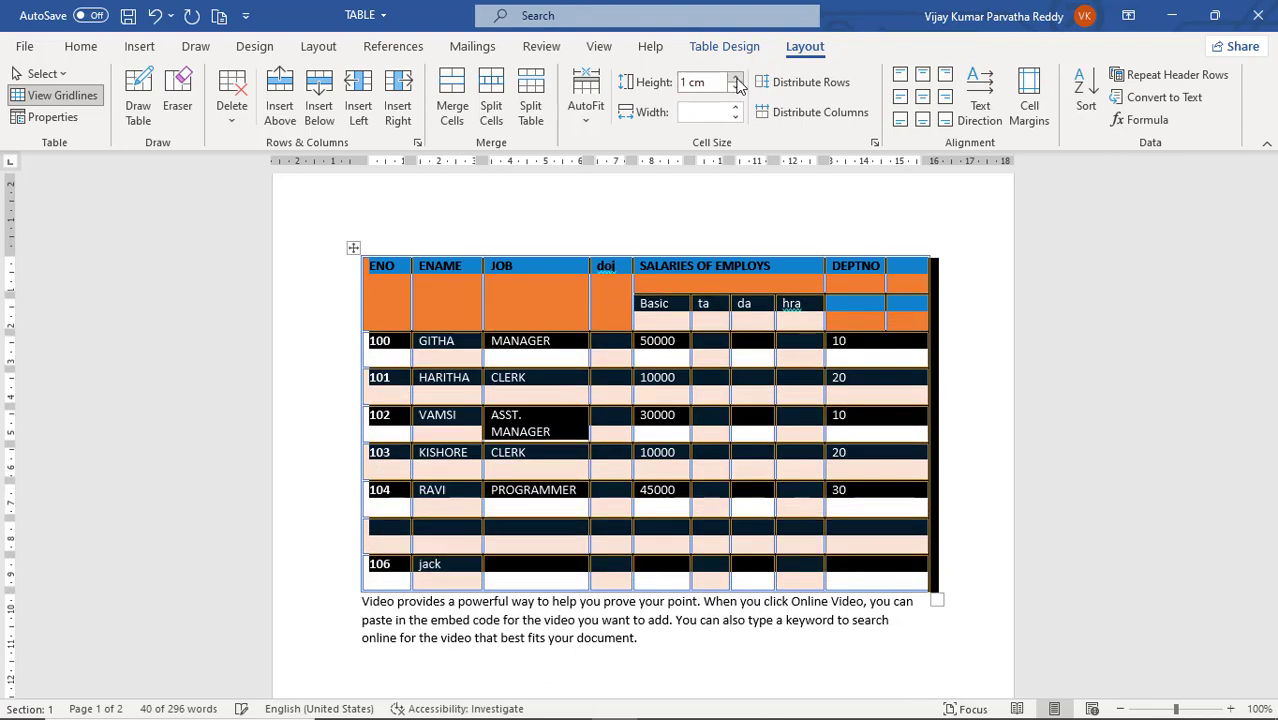
{"action": "left_click", "coordinate": [736, 90]}
{"action": "left_click", "coordinate": [736, 90]}
{"action": "left_click", "coordinate": [736, 90]}
{"action": "left_click", "coordinate": [736, 90]}
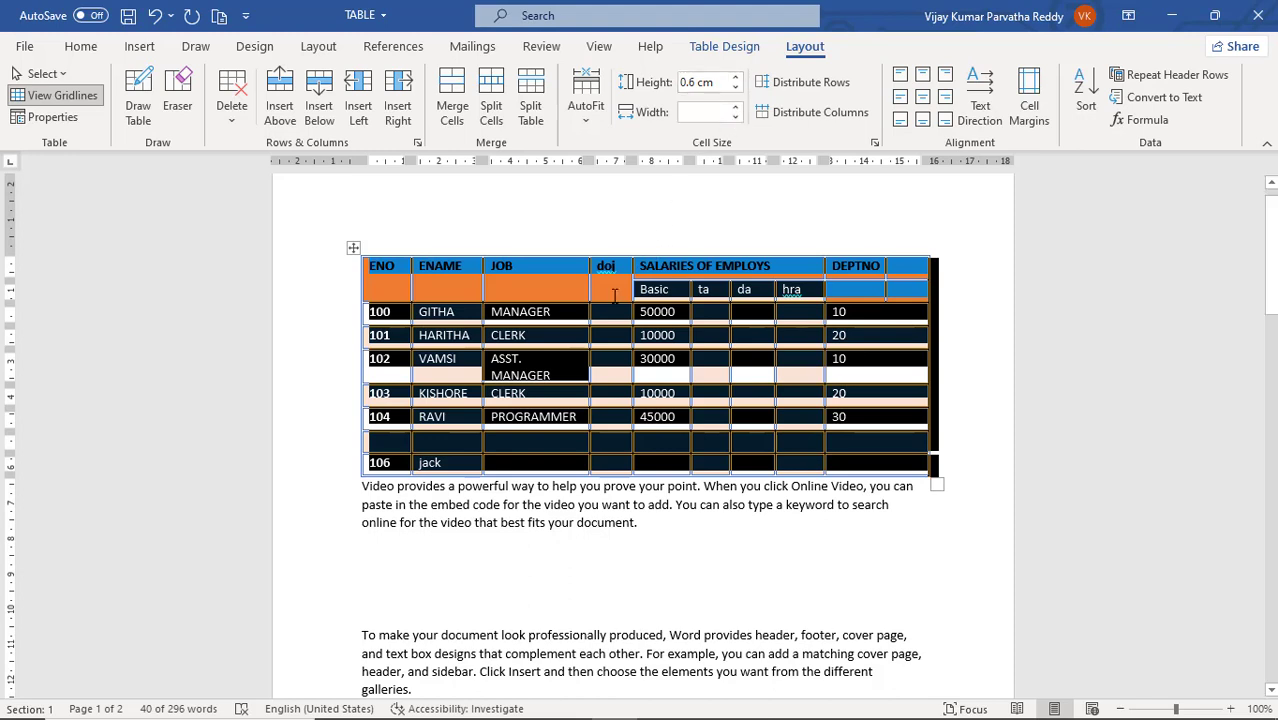
{"action": "left_click", "coordinate": [610, 292]}
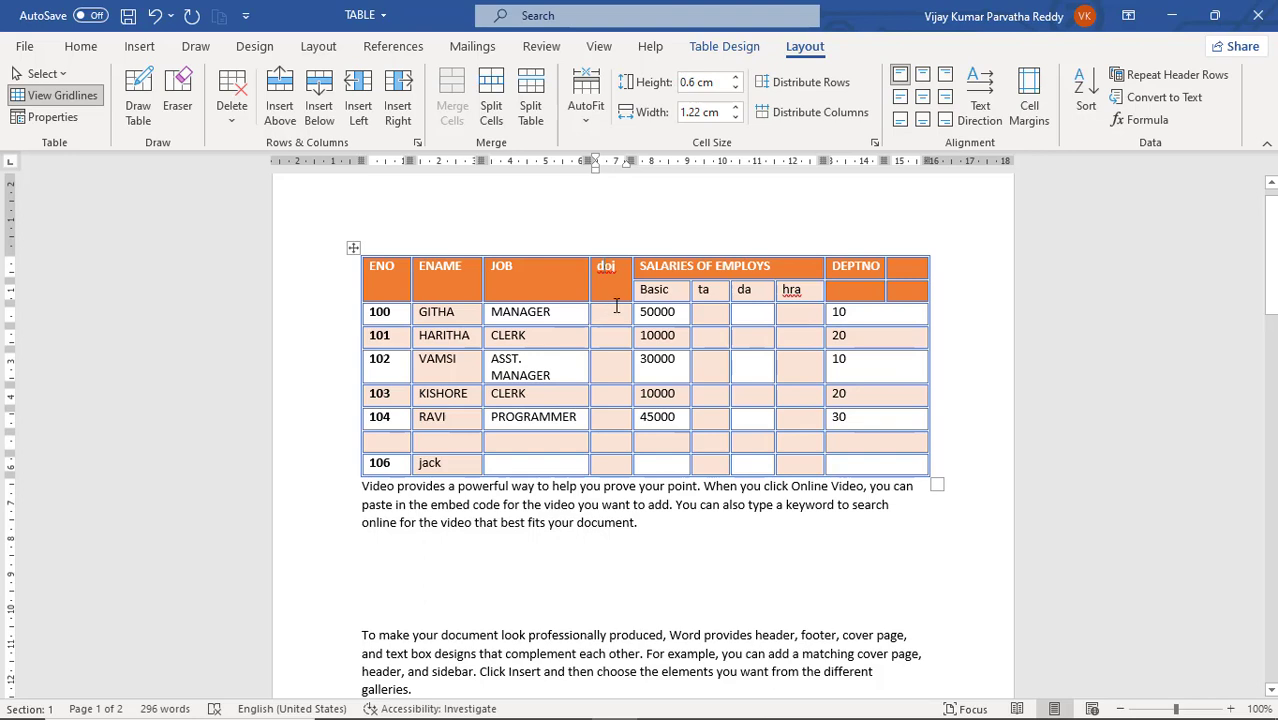
Step: Try distributing the employee table's rows evenly and undo it each time
{"action": "left_click", "coordinate": [769, 88]}
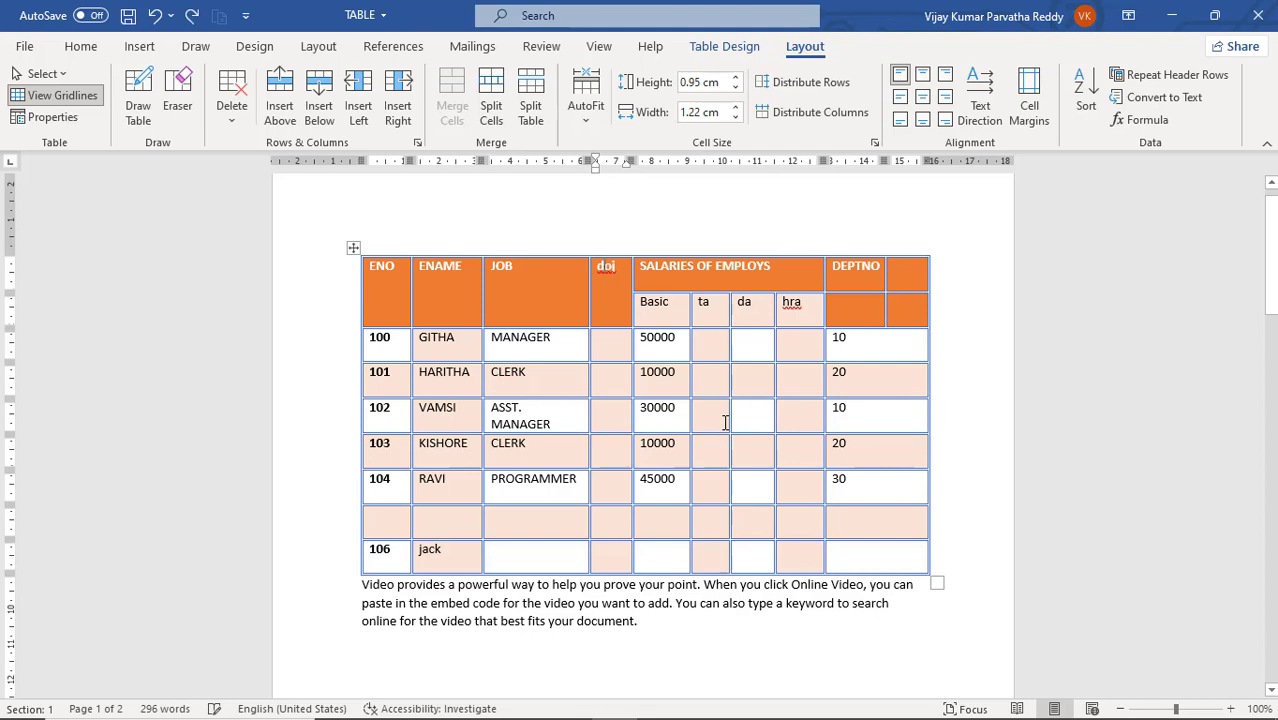
{"action": "key", "text": "ctrl+z"}
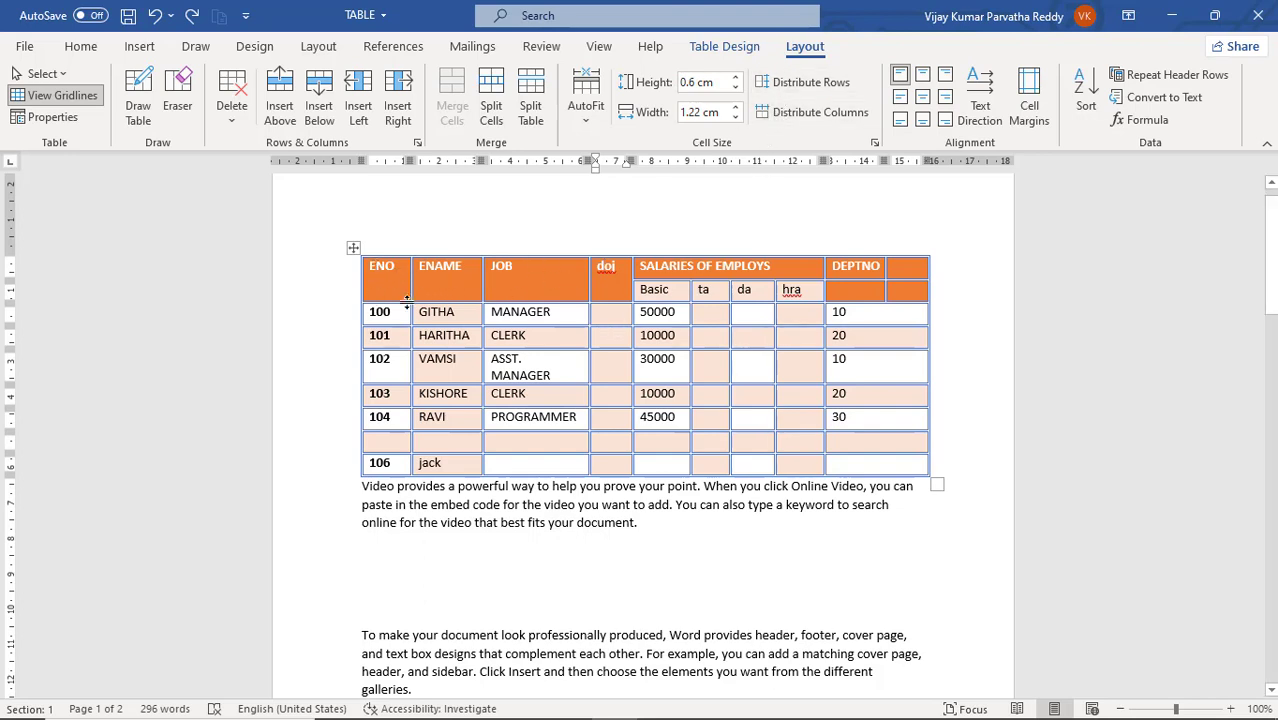
{"action": "left_click", "coordinate": [763, 80]}
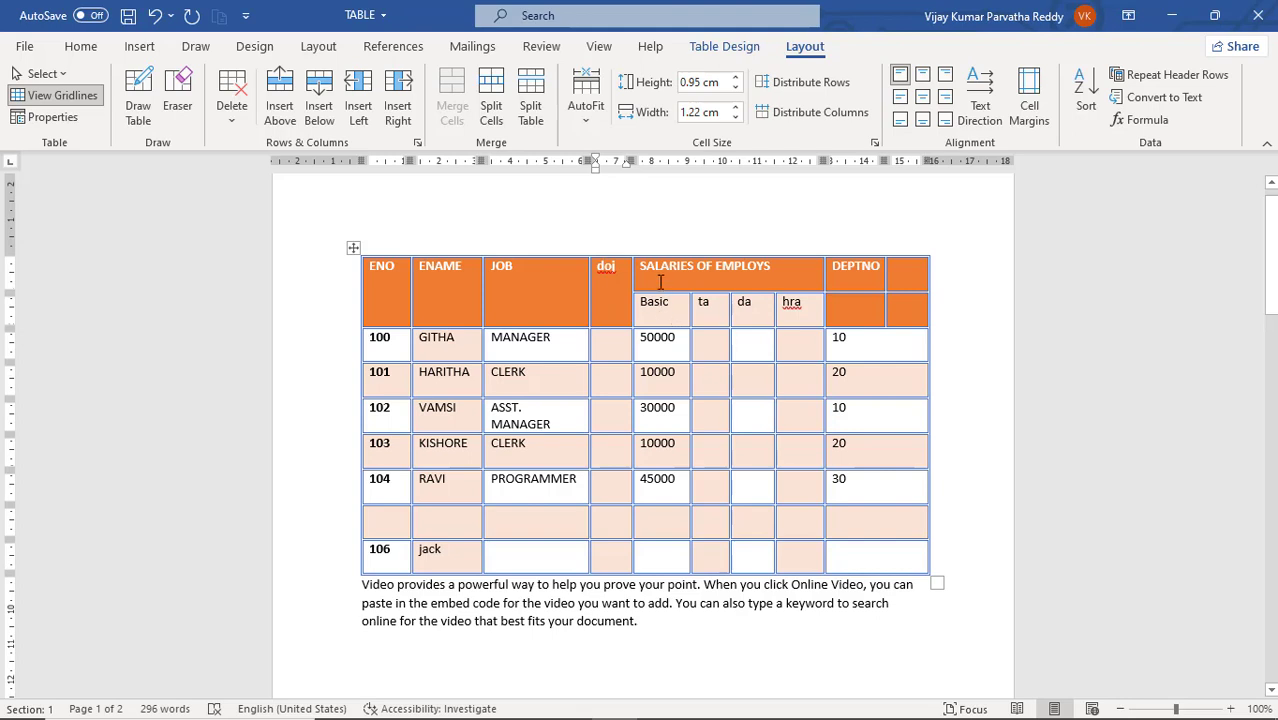
{"action": "key", "text": "ctrl+z"}
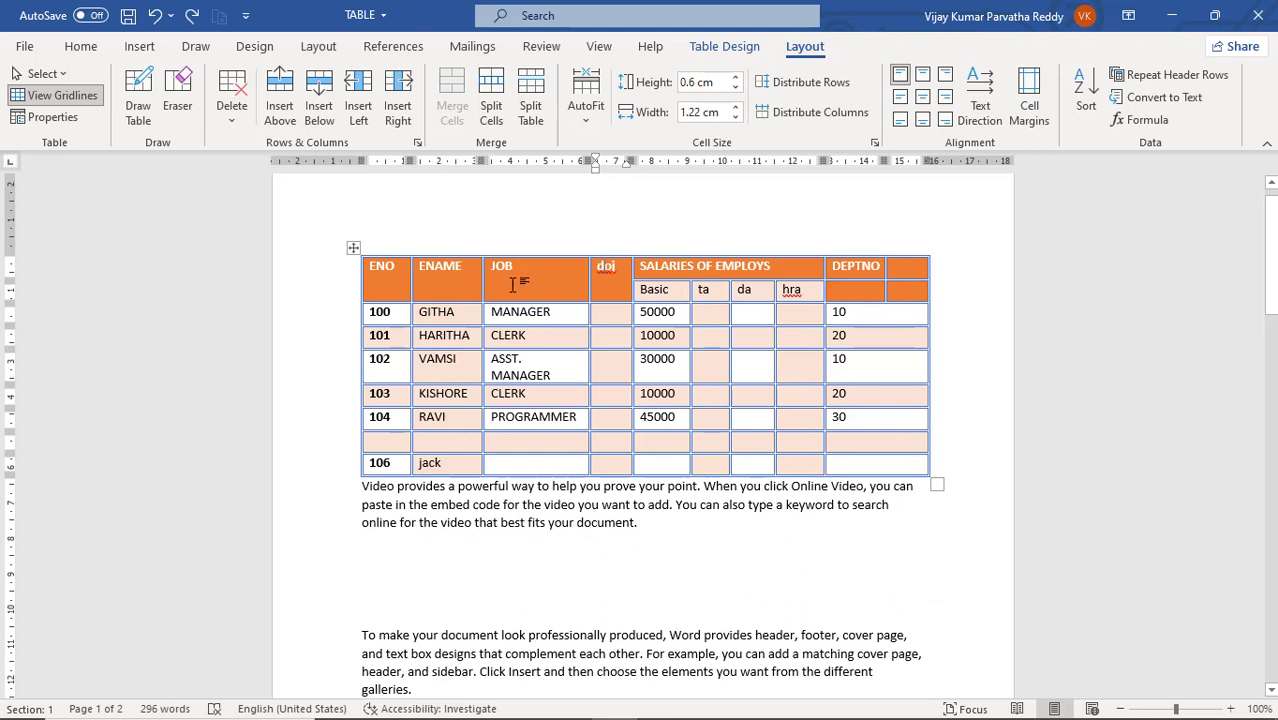
{"action": "left_click", "coordinate": [463, 283]}
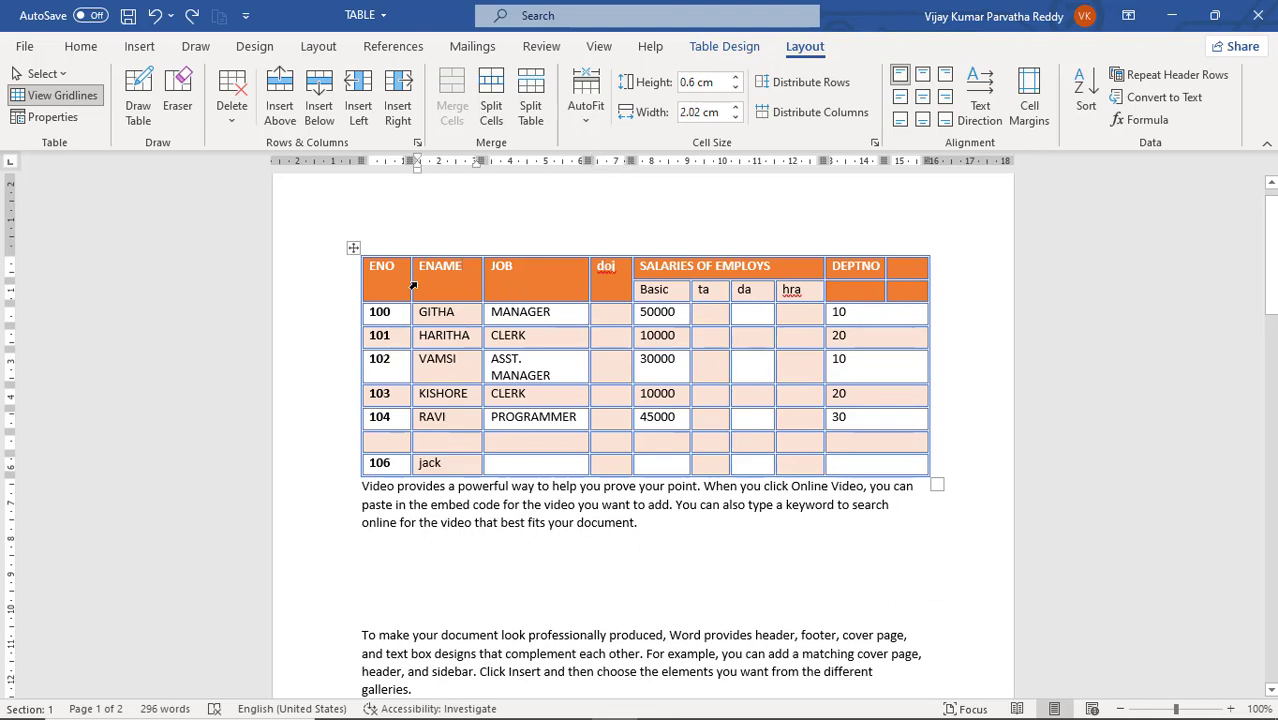
Step: Enlarge the 102 row to a height of about 1.83 cm and distribute all rows of the employee table evenly
{"action": "left_click", "coordinate": [558, 364]}
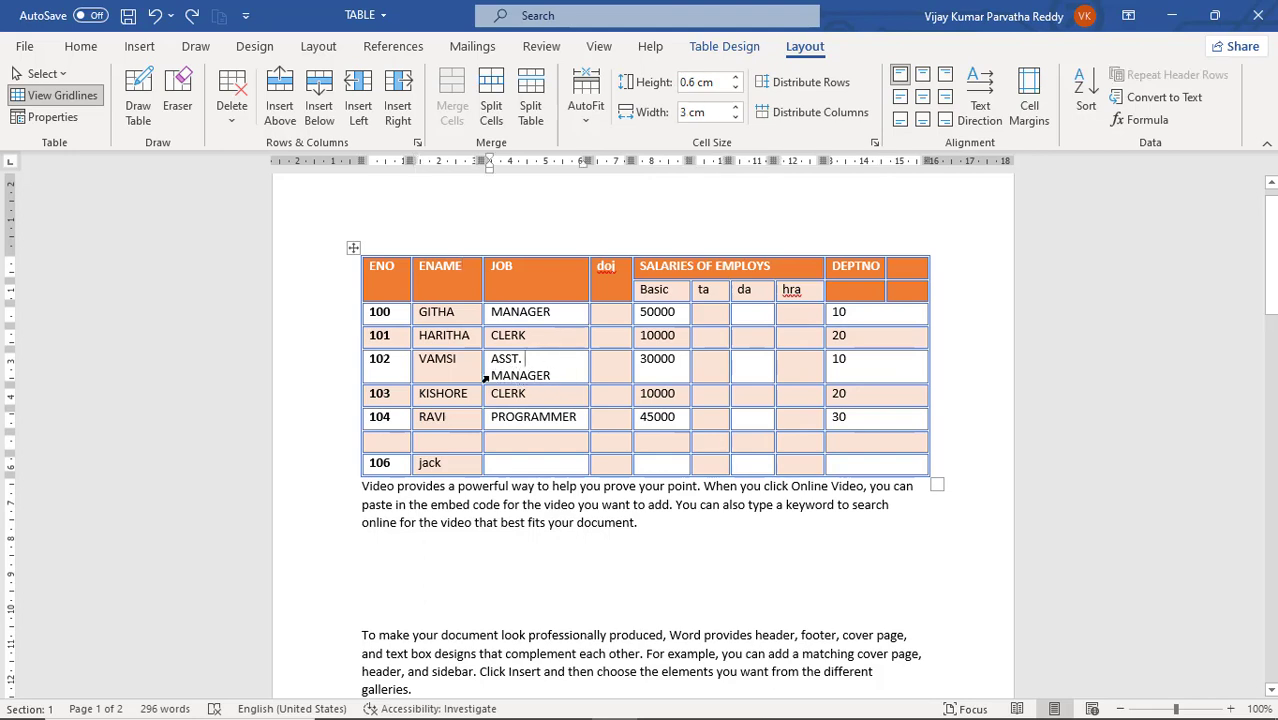
{"action": "left_click_drag", "start_coordinate": [455, 384], "coordinate": [456, 414]}
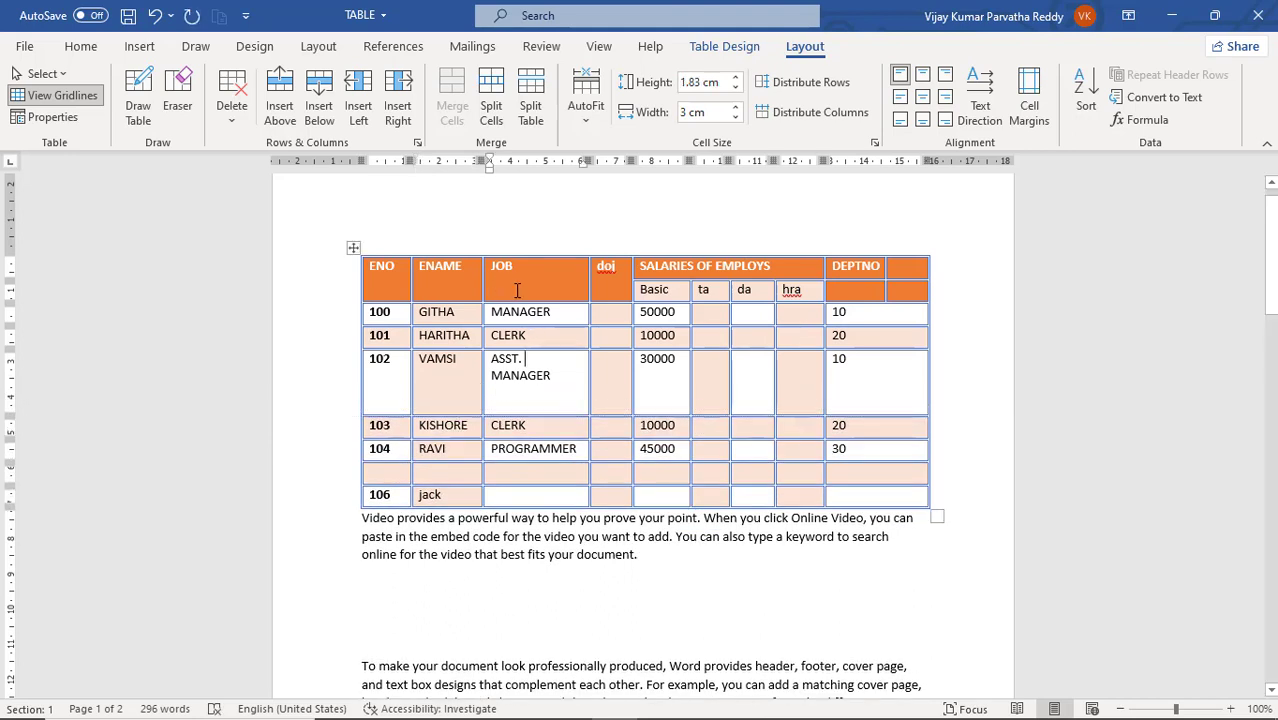
{"action": "left_click", "coordinate": [776, 88]}
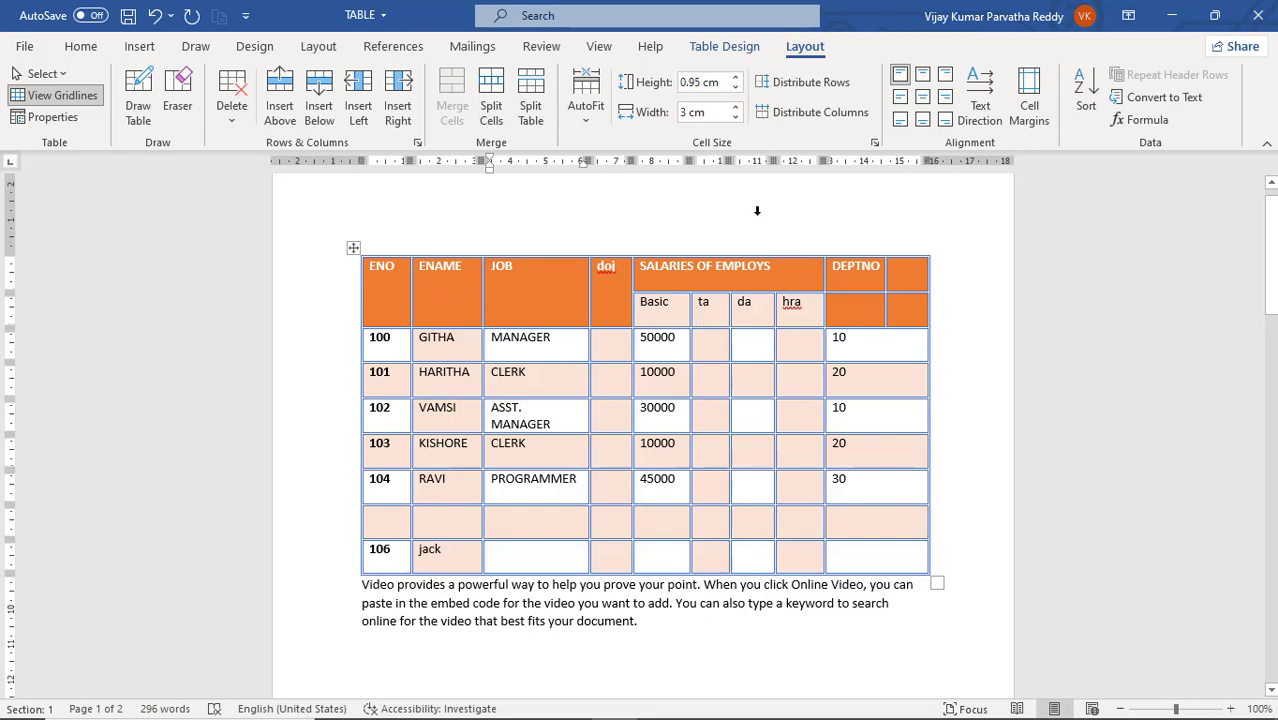
Step: Try to distribute the columns of the whole employee table evenly, including the merged header rows
{"action": "left_click", "coordinate": [797, 121]}
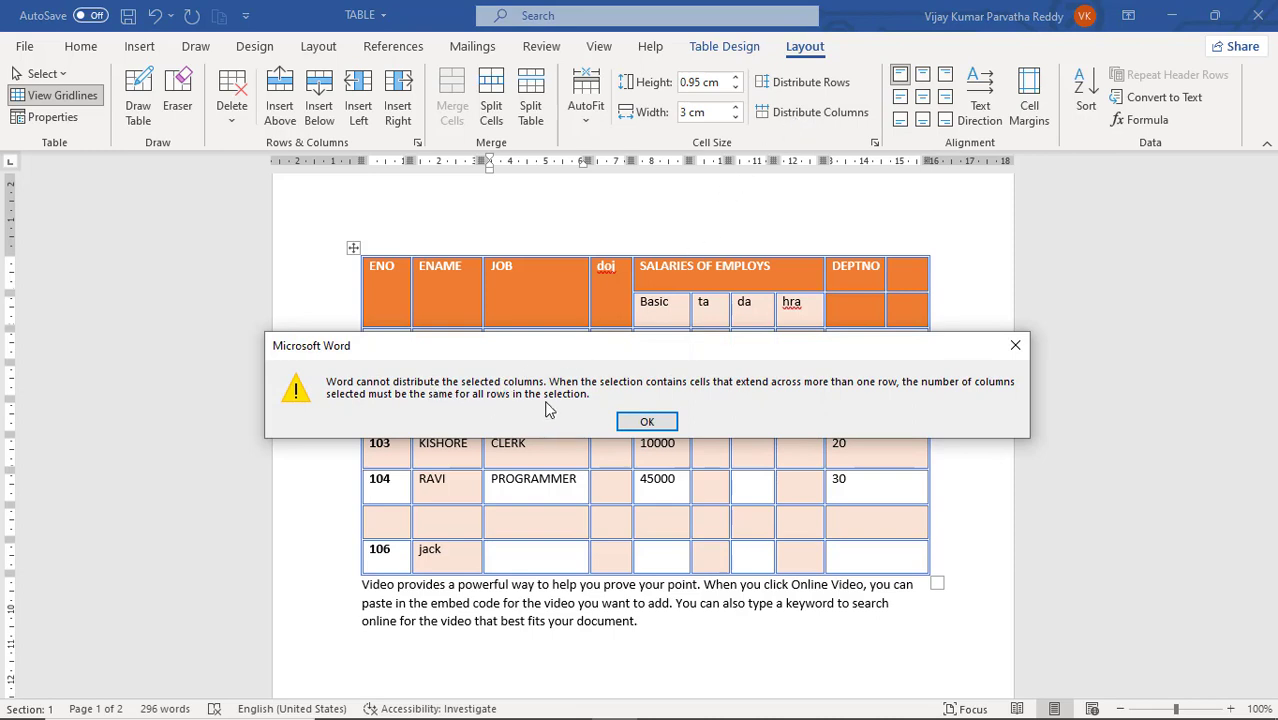
{"action": "left_click", "coordinate": [652, 423]}
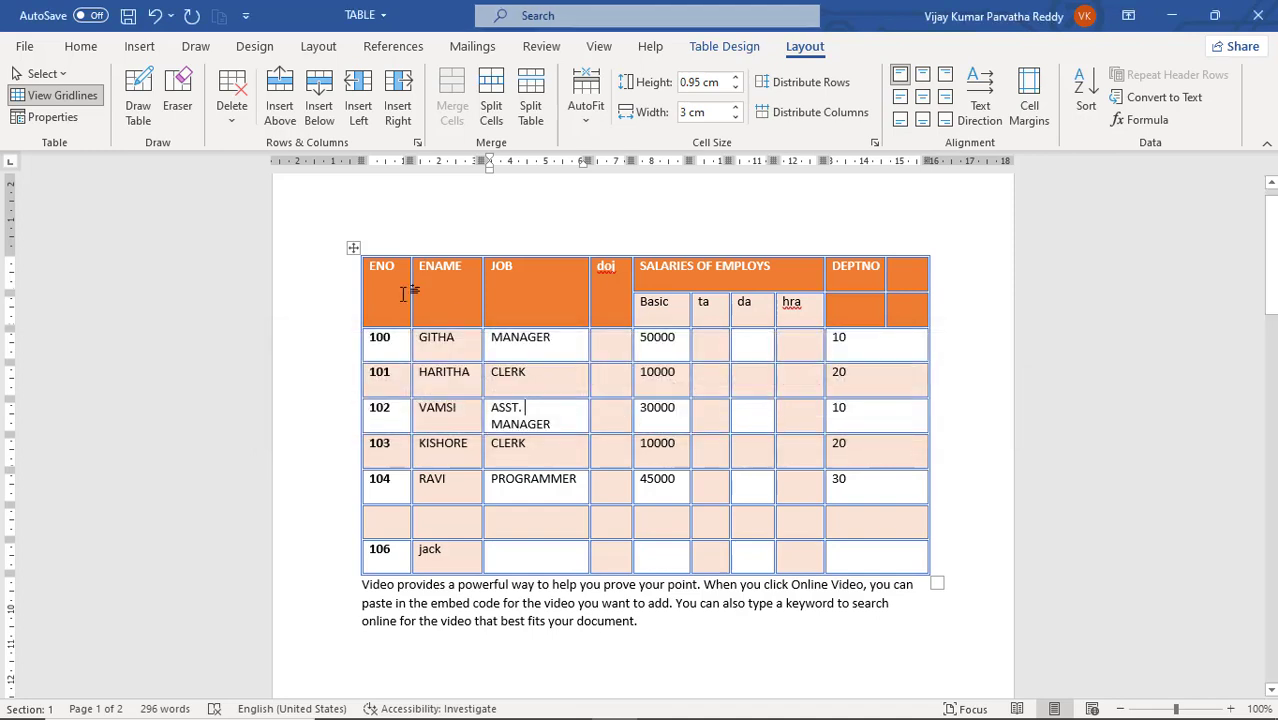
{"action": "left_click", "coordinate": [352, 247]}
{"action": "left_click", "coordinate": [800, 113]}
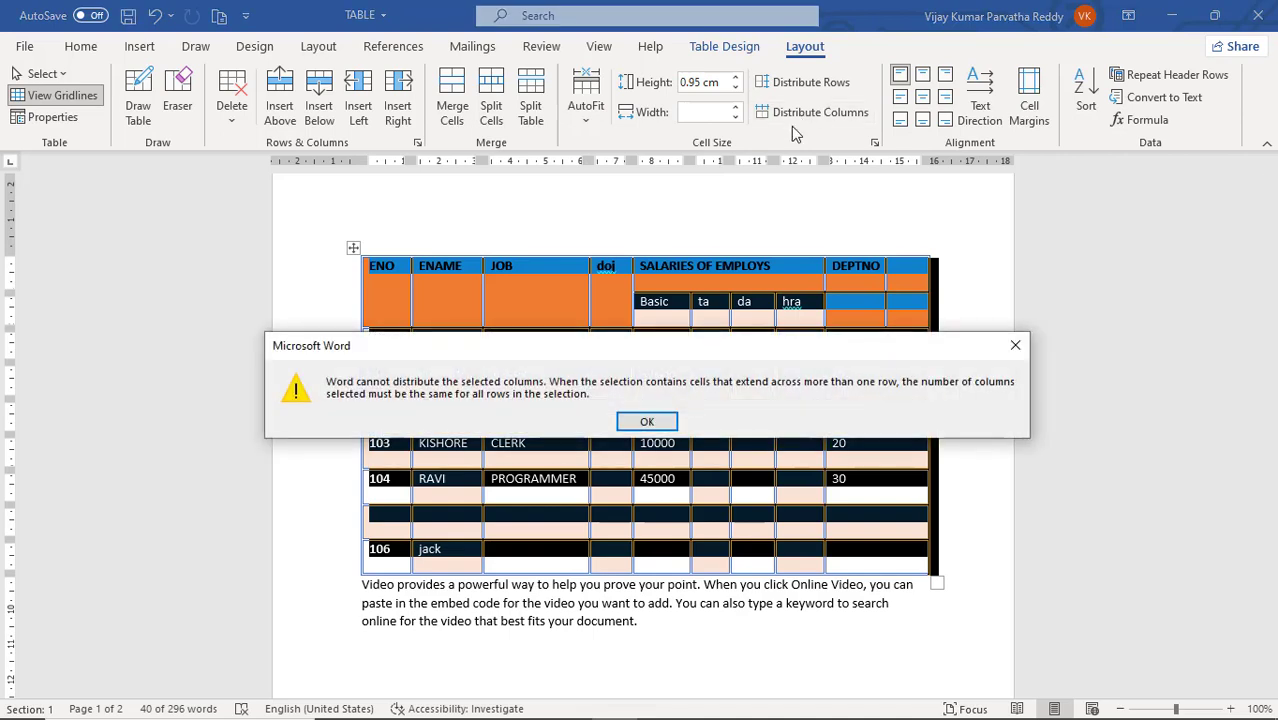
{"action": "left_click", "coordinate": [658, 424]}
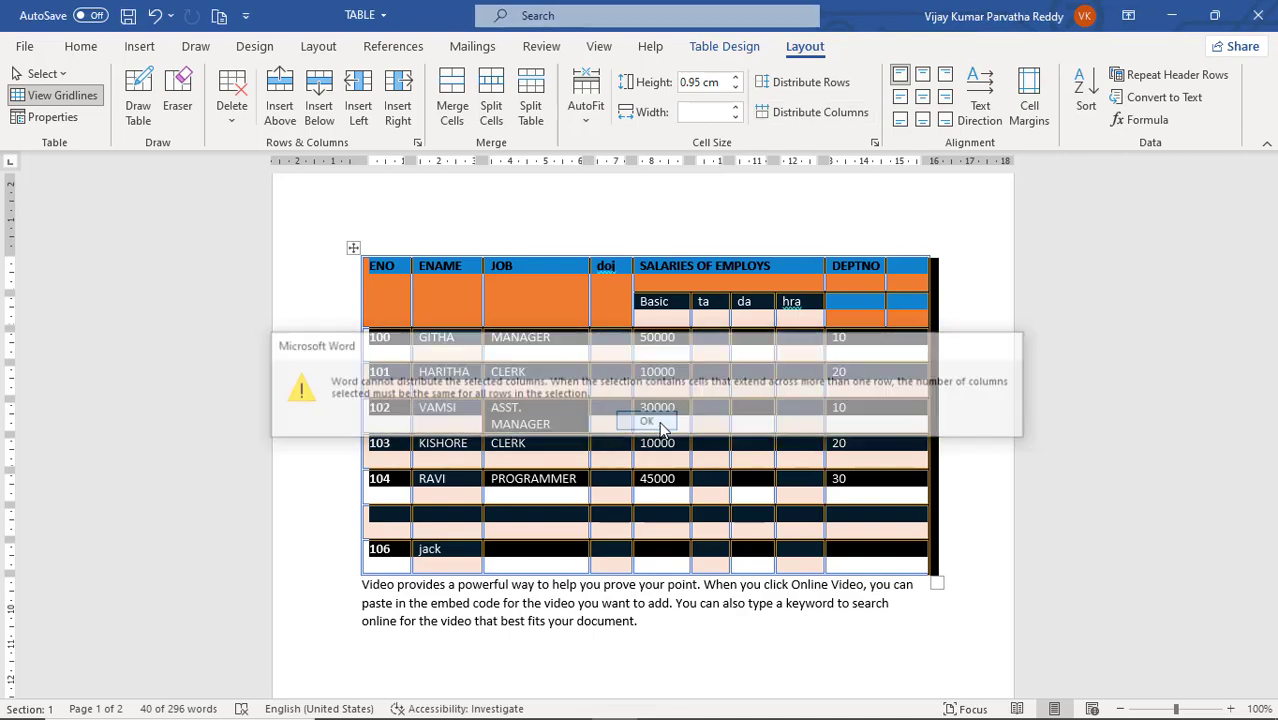
{"action": "left_click", "coordinate": [682, 316]}
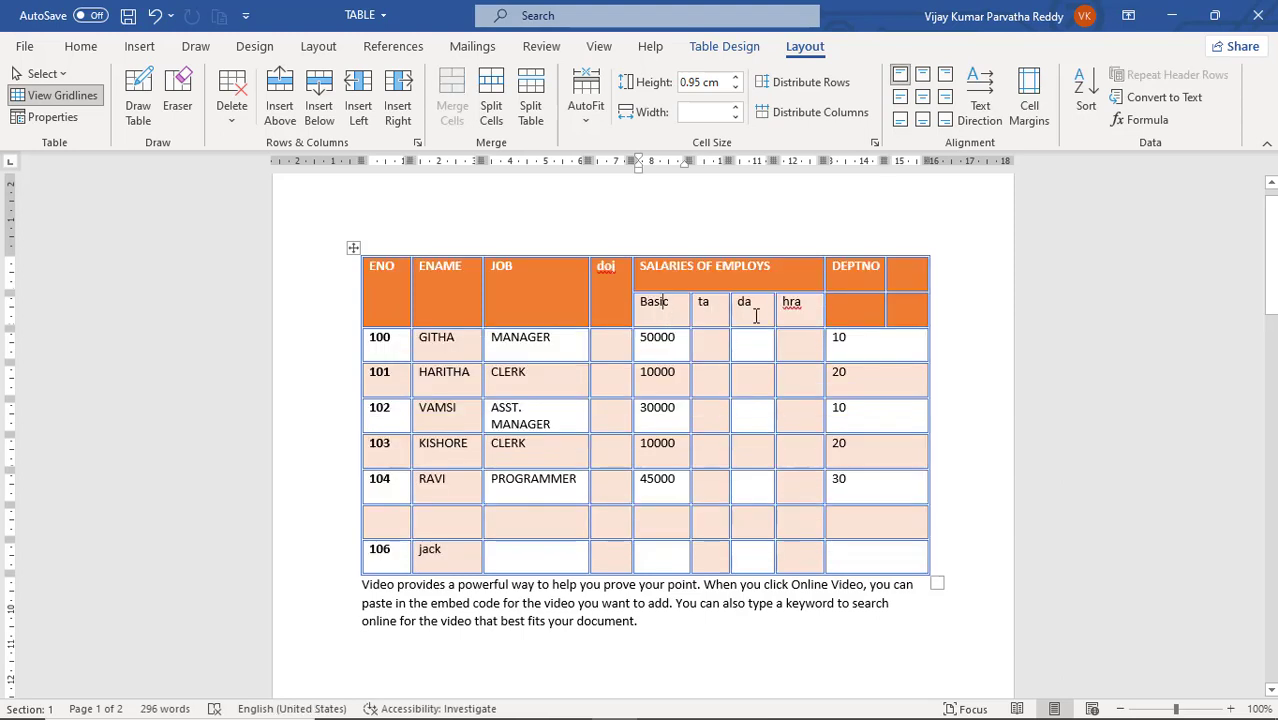
Step: Distribute the columns evenly in the employee table's data rows only, from row 100 through row 106
{"action": "left_click_drag", "start_coordinate": [392, 342], "coordinate": [874, 572]}
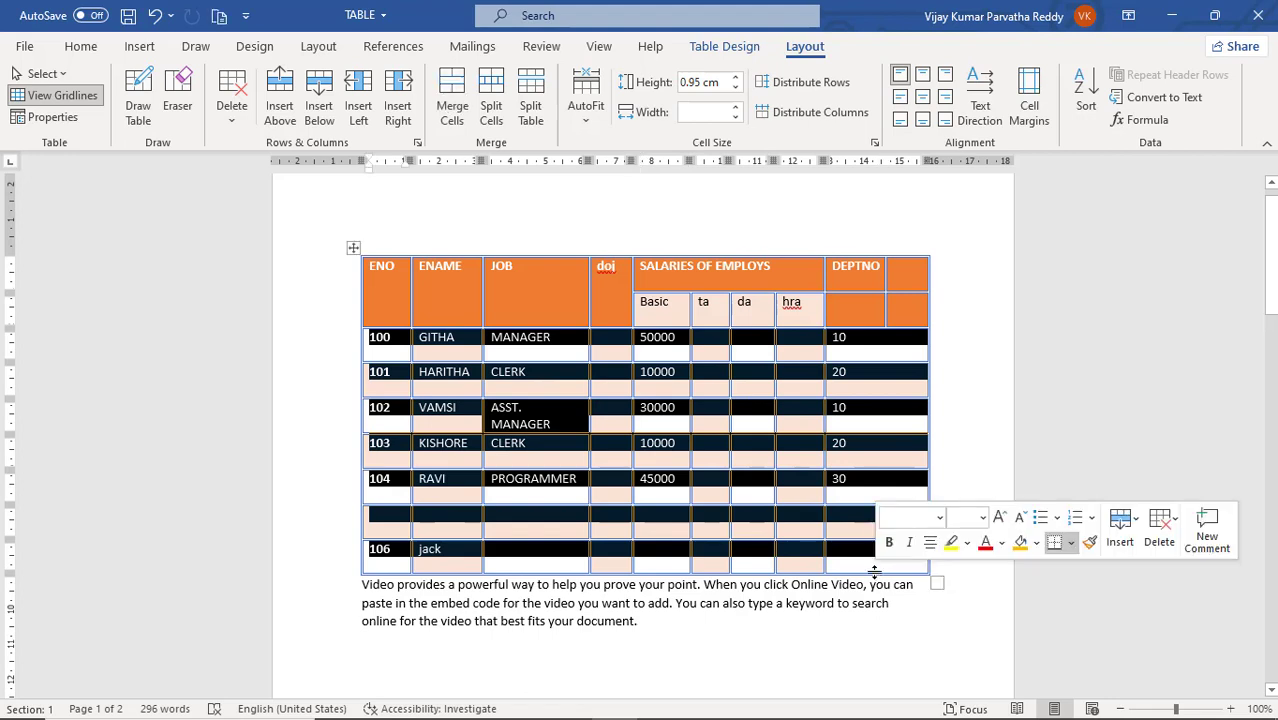
{"action": "left_click", "coordinate": [812, 113]}
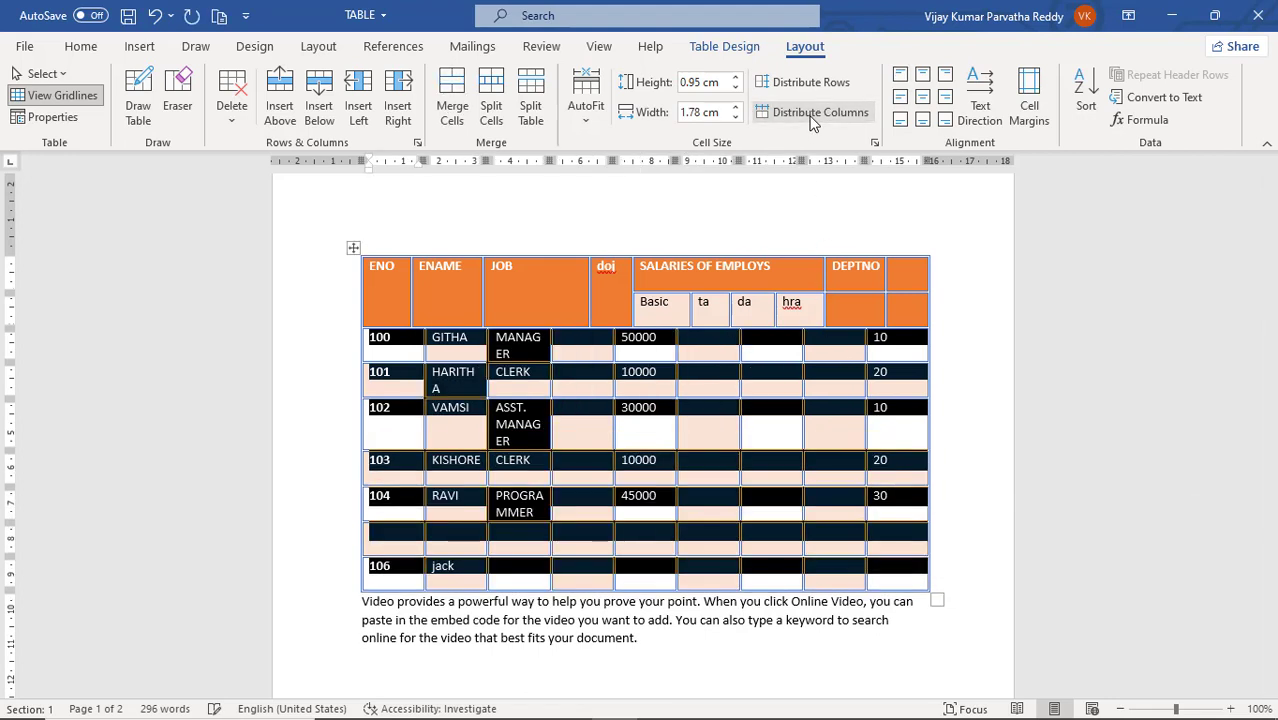
{"action": "left_click", "coordinate": [668, 392]}
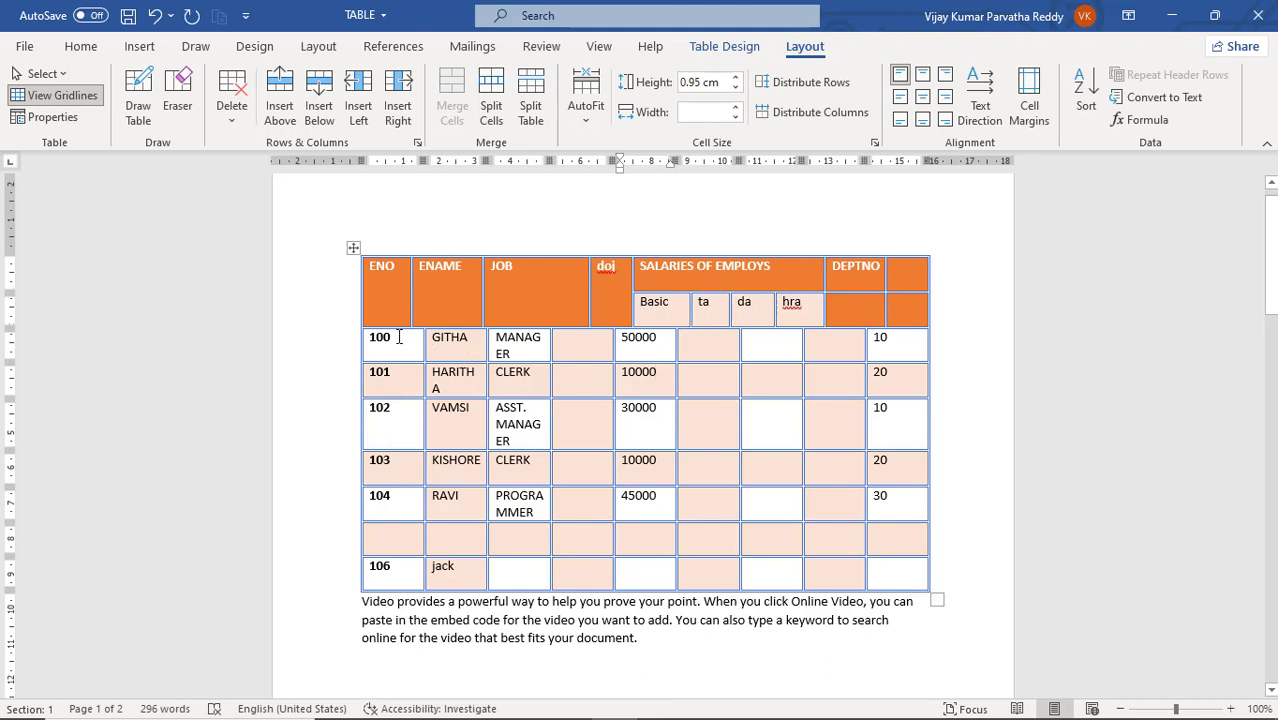
Step: Check the row settings of the employee data rows in the Table Properties dialog
{"action": "left_click_drag", "start_coordinate": [403, 338], "coordinate": [899, 577]}
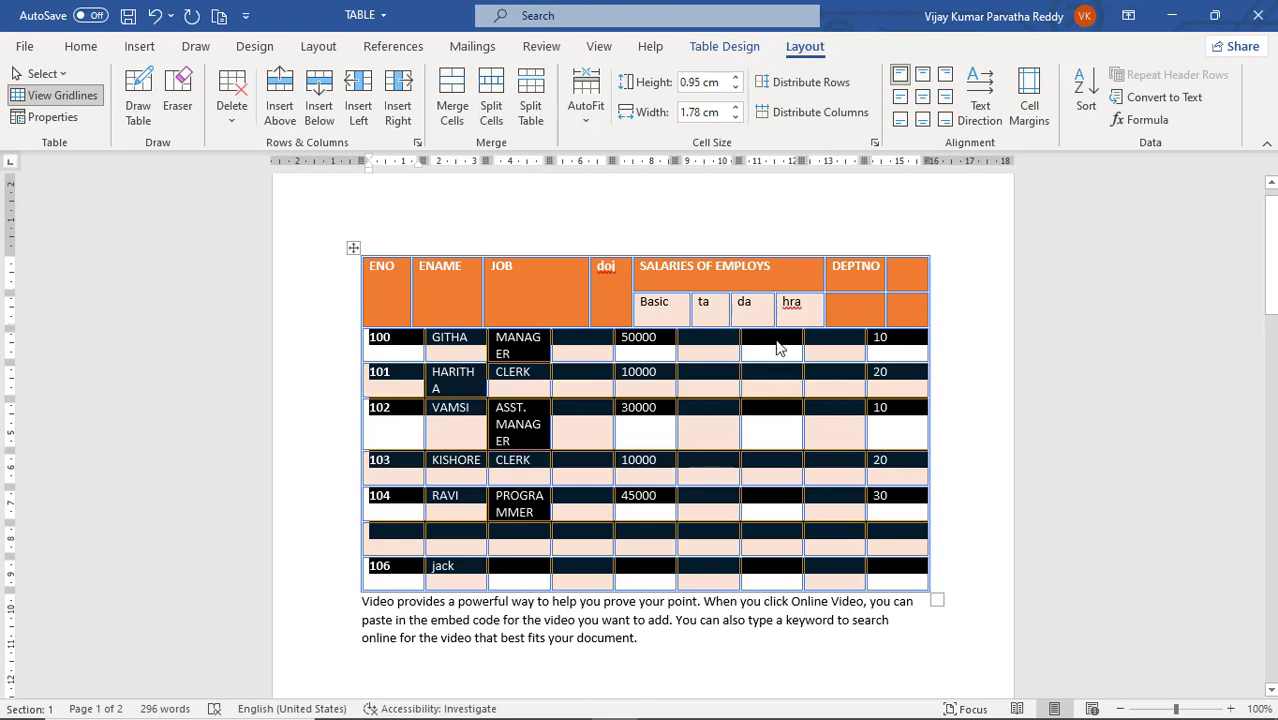
{"action": "left_click", "coordinate": [874, 144]}
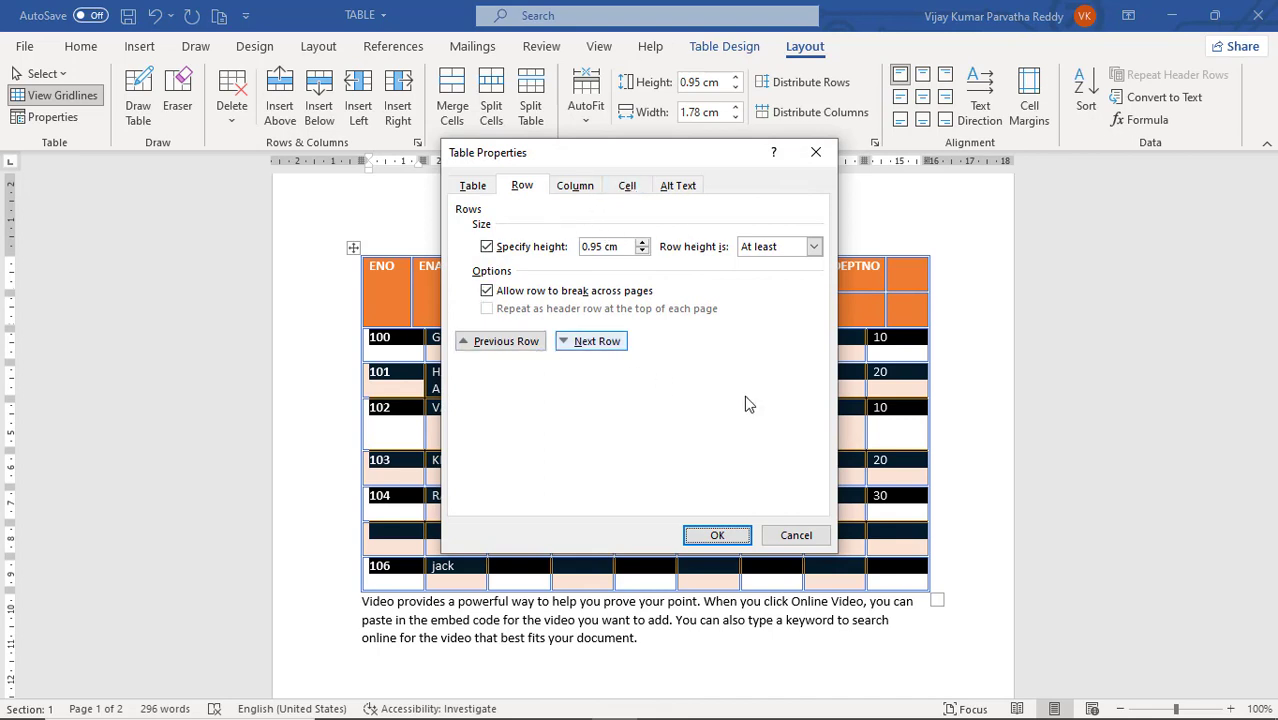
{"action": "left_click", "coordinate": [737, 537]}
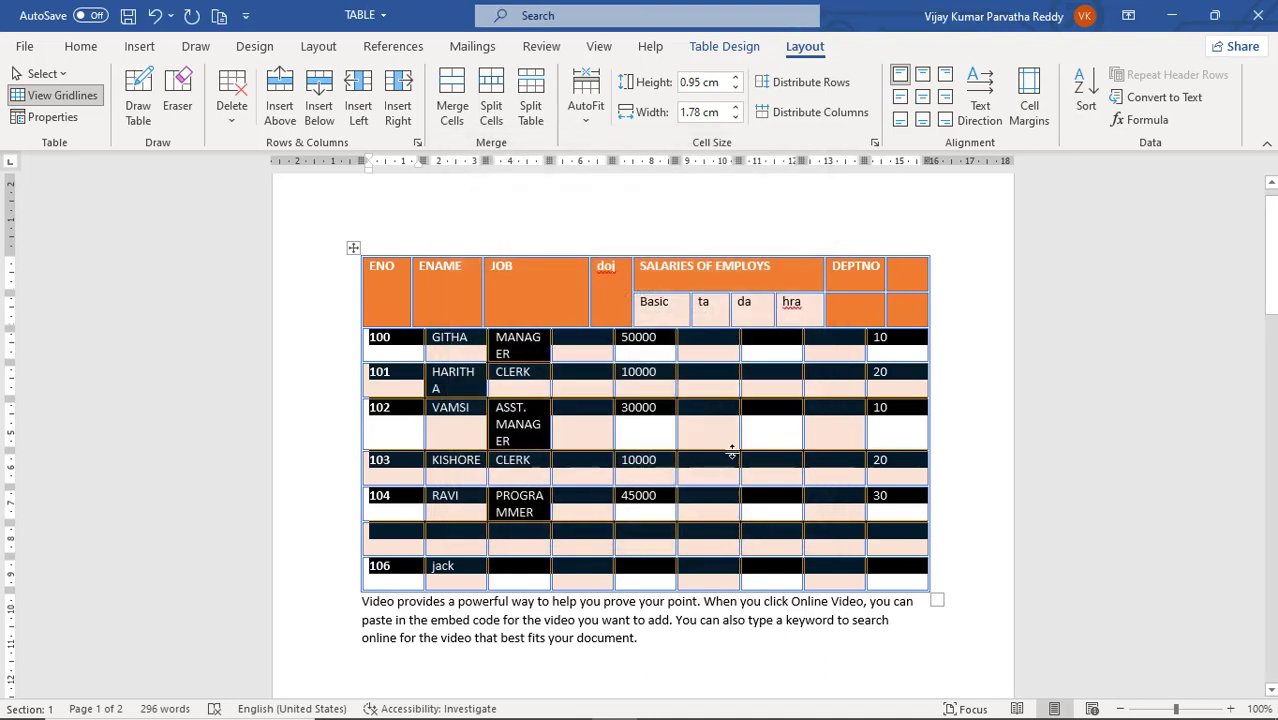
{"action": "left_click", "coordinate": [742, 372]}
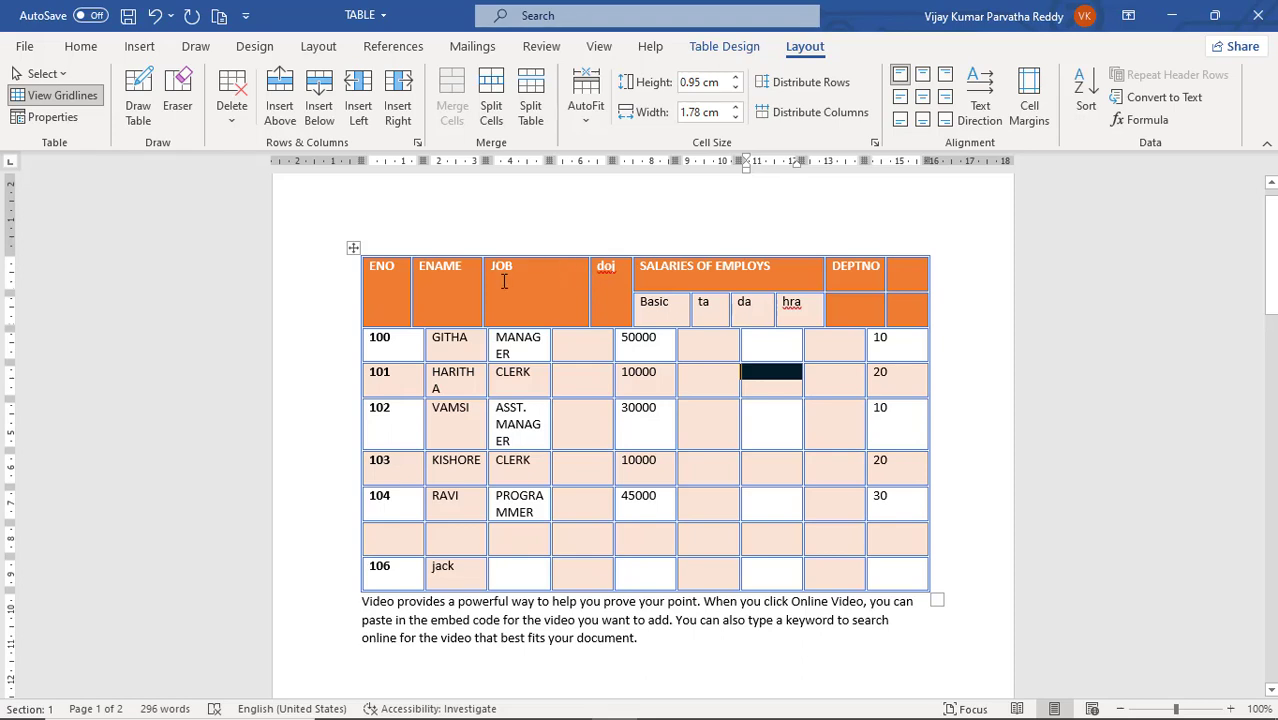
Step: Try top center and top right alignment on the employee table's first header row, and restore top left alignment
{"action": "left_click", "coordinate": [349, 276]}
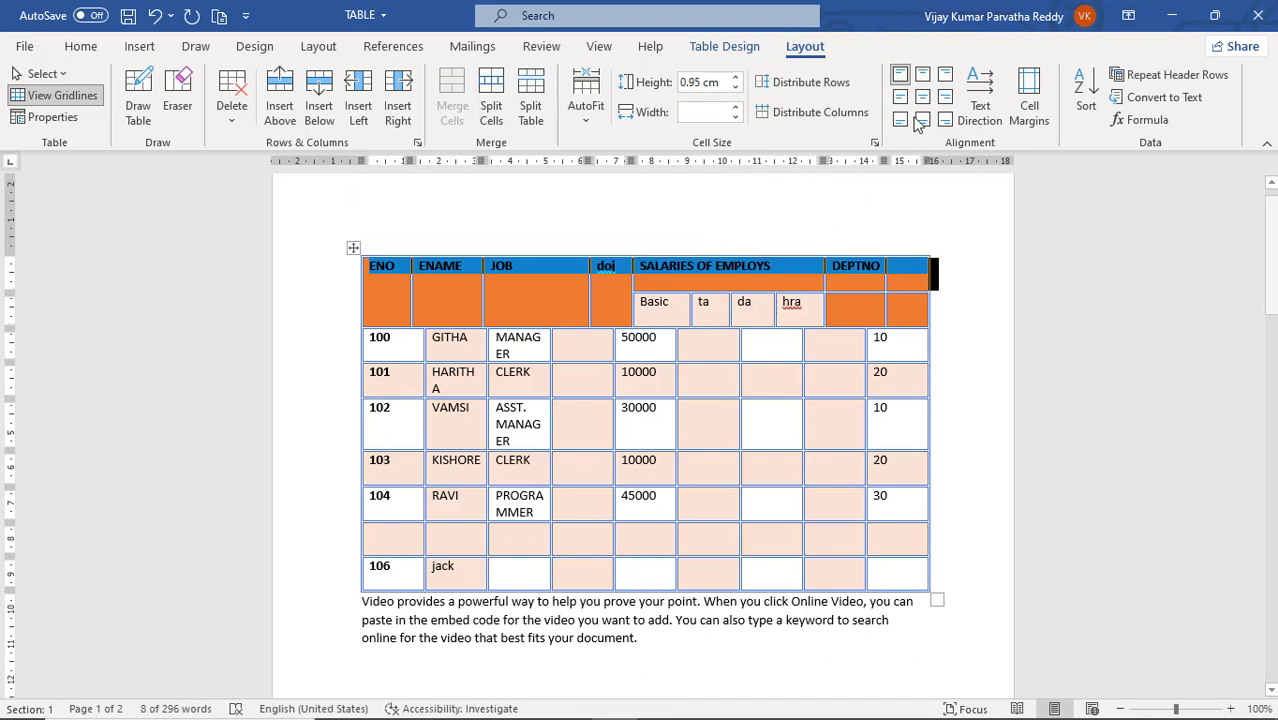
{"action": "left_click", "coordinate": [922, 77]}
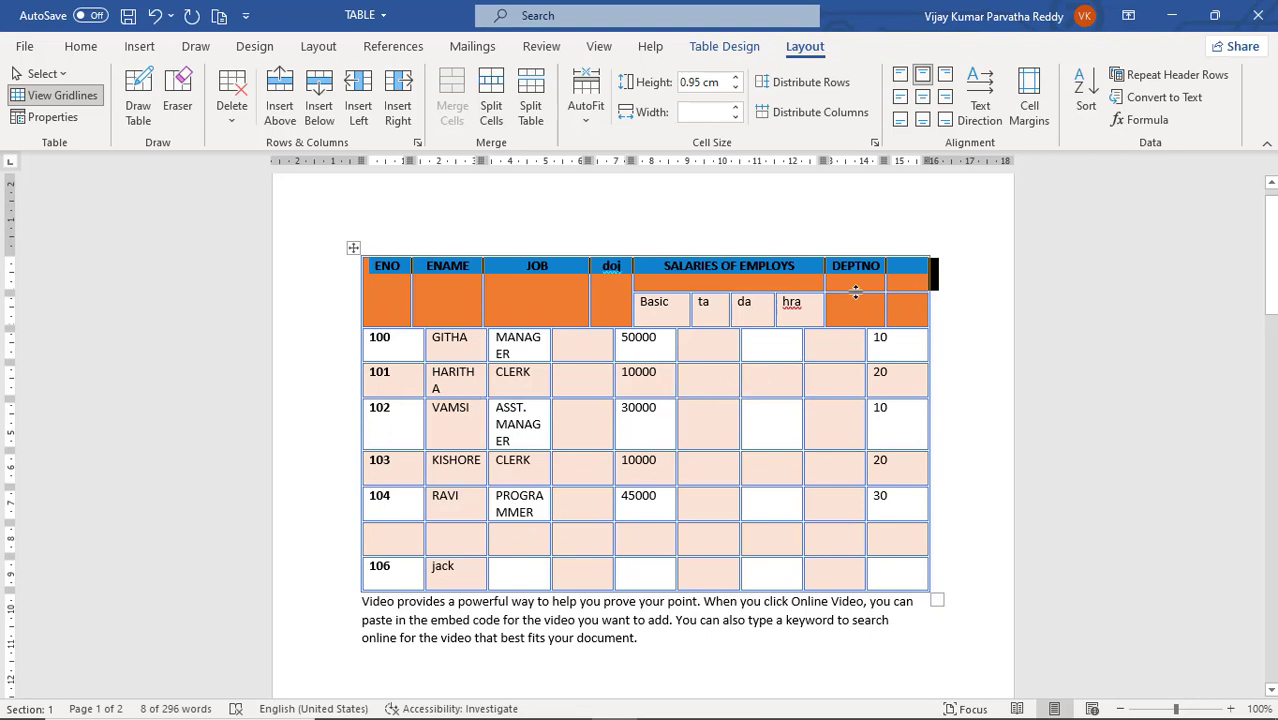
{"action": "left_click", "coordinate": [947, 77]}
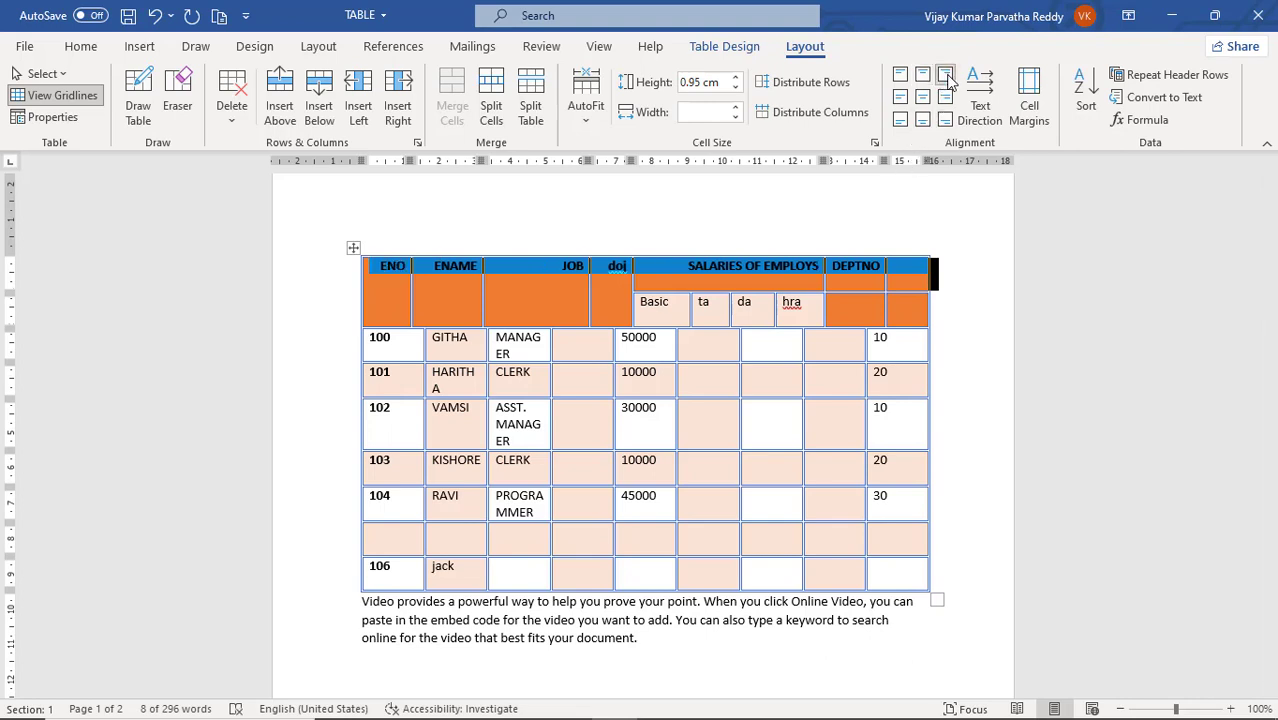
{"action": "left_click", "coordinate": [902, 76]}
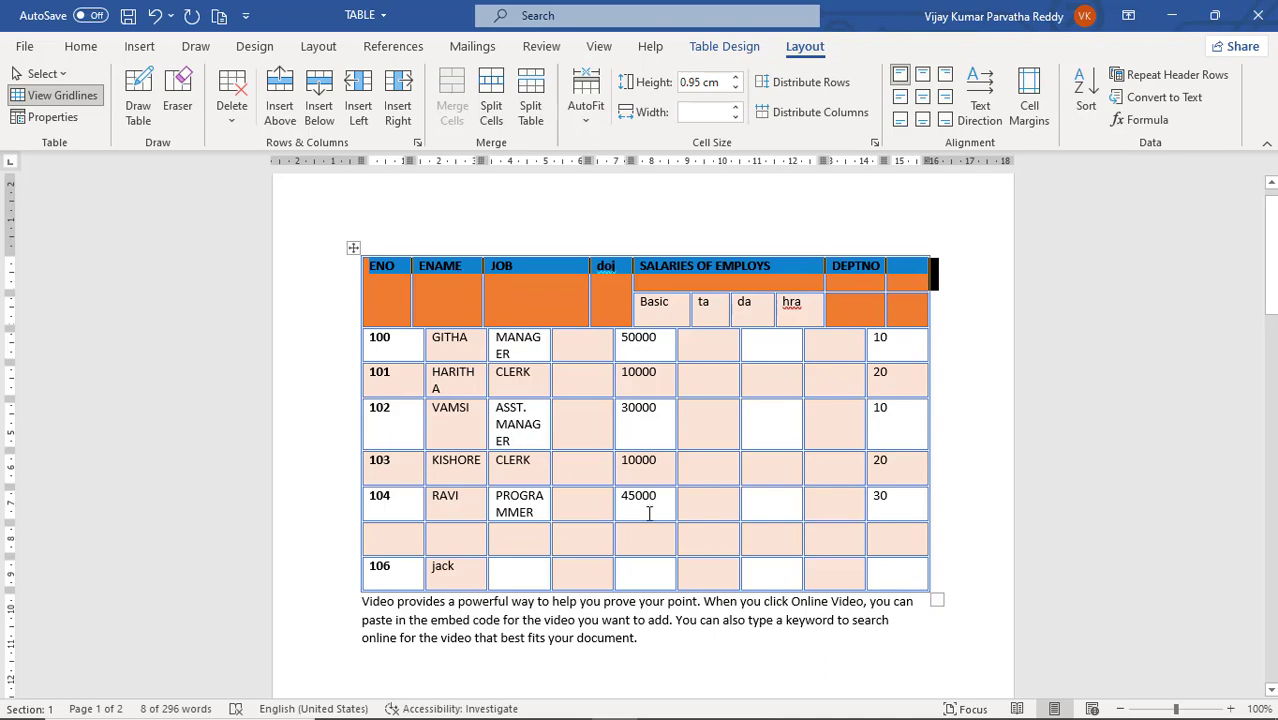
Step: Try center, center right and bottom right alignment on all cells of the SNO table, and set them to Align Bottom Center
{"action": "scroll", "coordinate": [650, 513], "scroll_direction": "down", "scroll_amount": 5}
{"action": "scroll", "coordinate": [650, 513], "scroll_direction": "down", "scroll_amount": 2}
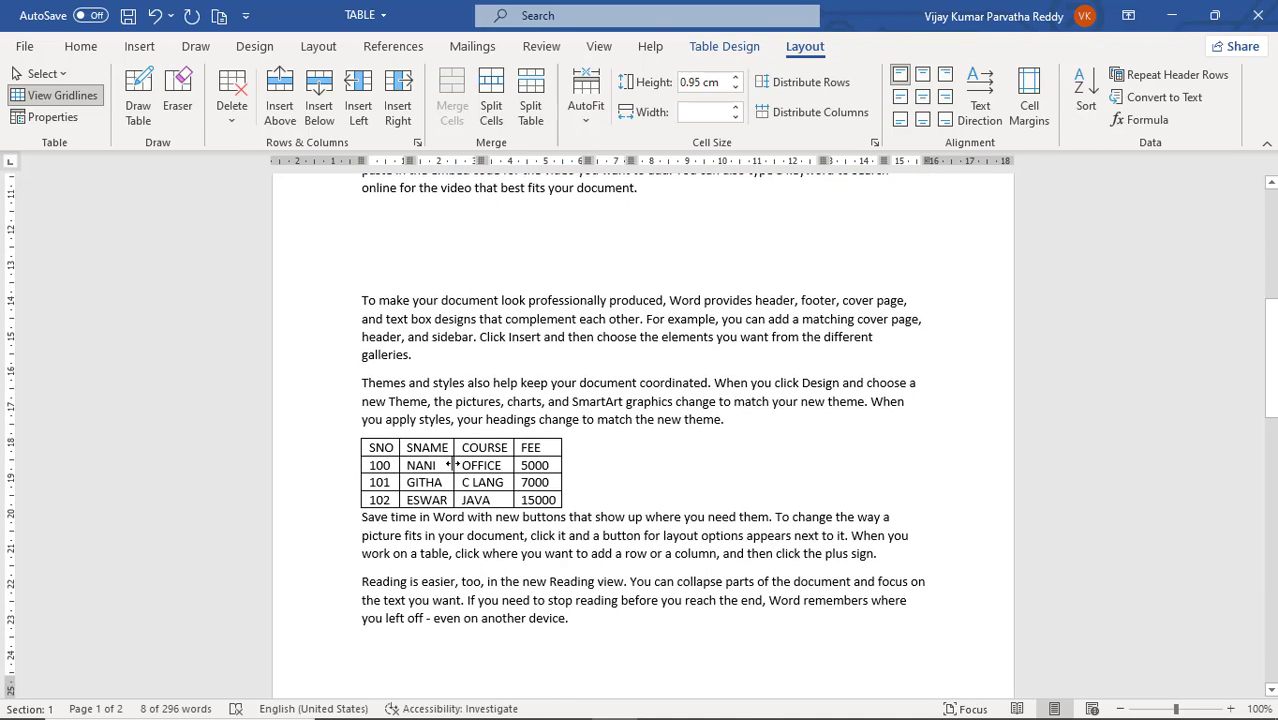
{"action": "left_click", "coordinate": [378, 449]}
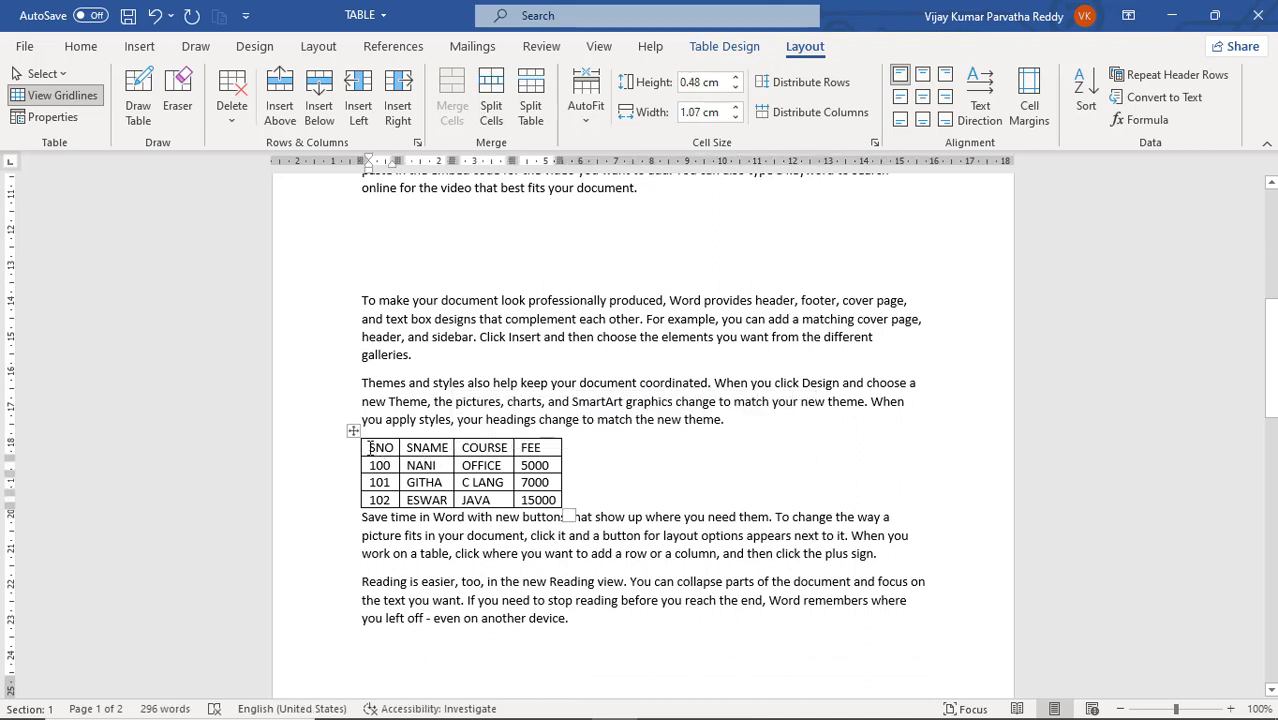
{"action": "left_click", "coordinate": [353, 432]}
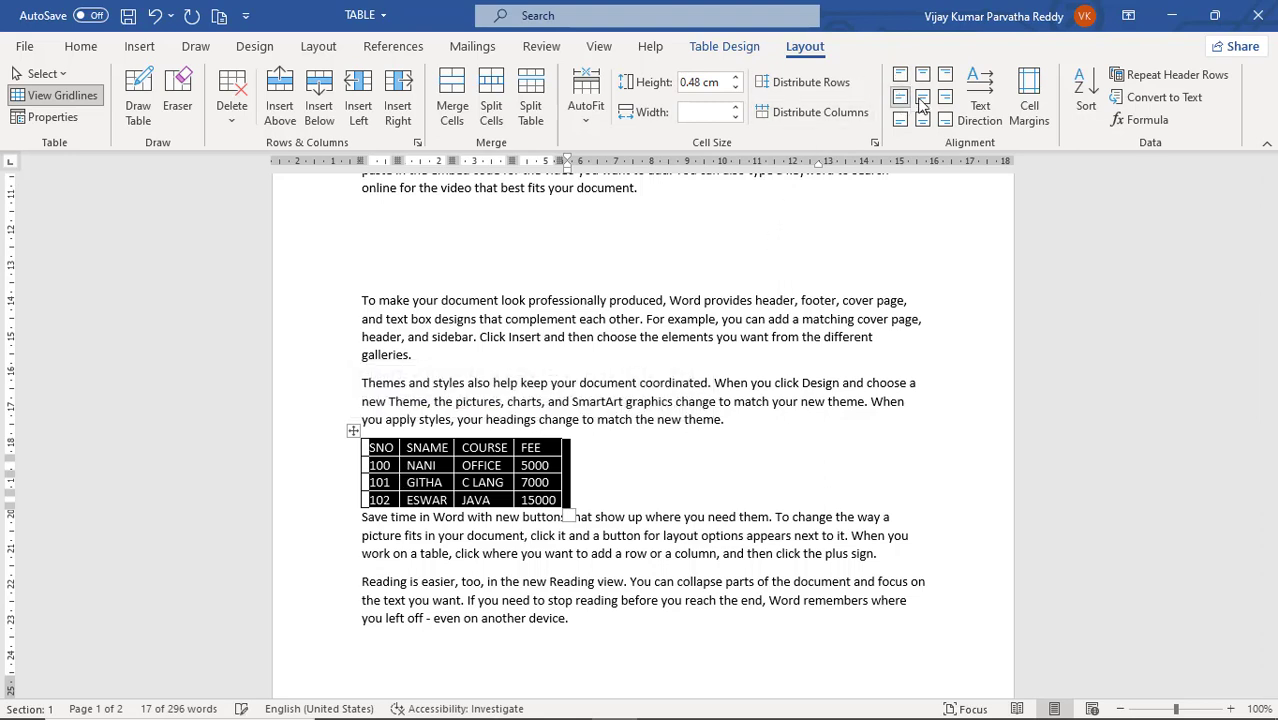
{"action": "left_click", "coordinate": [922, 97]}
{"action": "left_click", "coordinate": [944, 97]}
{"action": "left_click", "coordinate": [945, 119]}
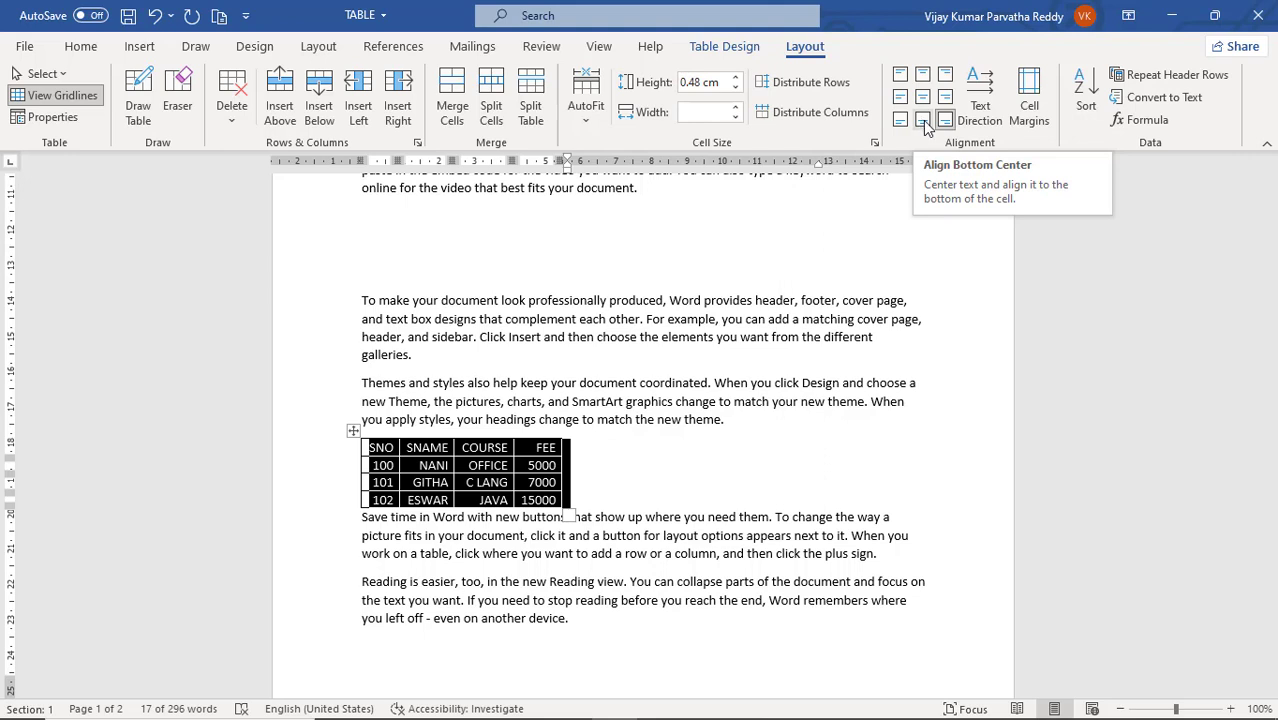
{"action": "left_click", "coordinate": [923, 120]}
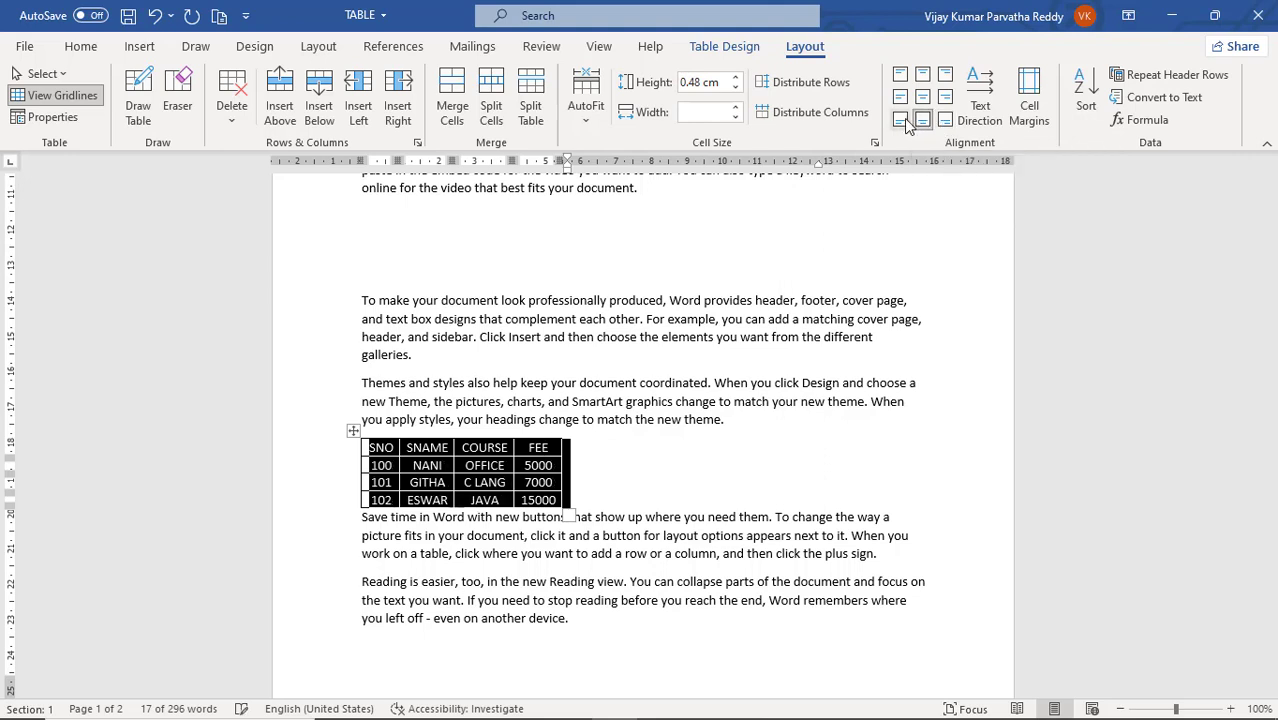
Step: Set all cells of the SNO table to Align Bottom Left
{"action": "left_click", "coordinate": [900, 120]}
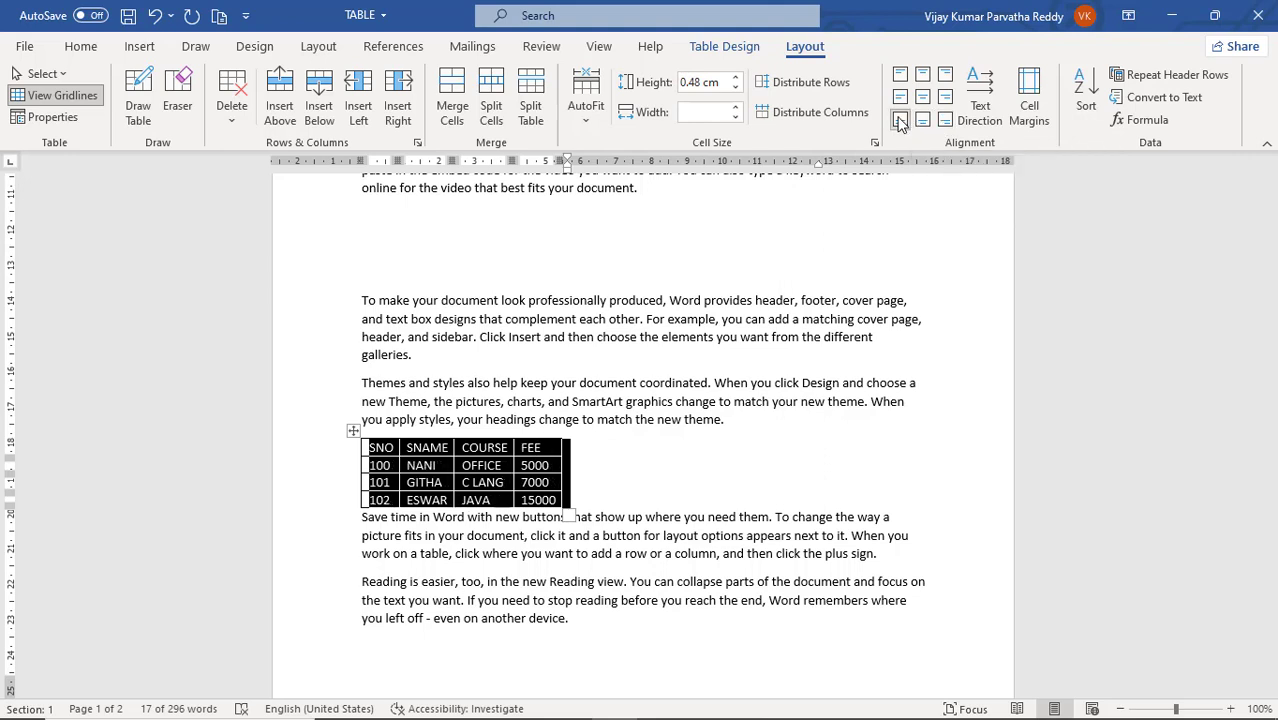
Step: Select the employee table's first header row, try bottom center alignment, and center its text both horizontally and vertically
{"action": "scroll", "coordinate": [666, 334], "scroll_direction": "up", "scroll_amount": 6}
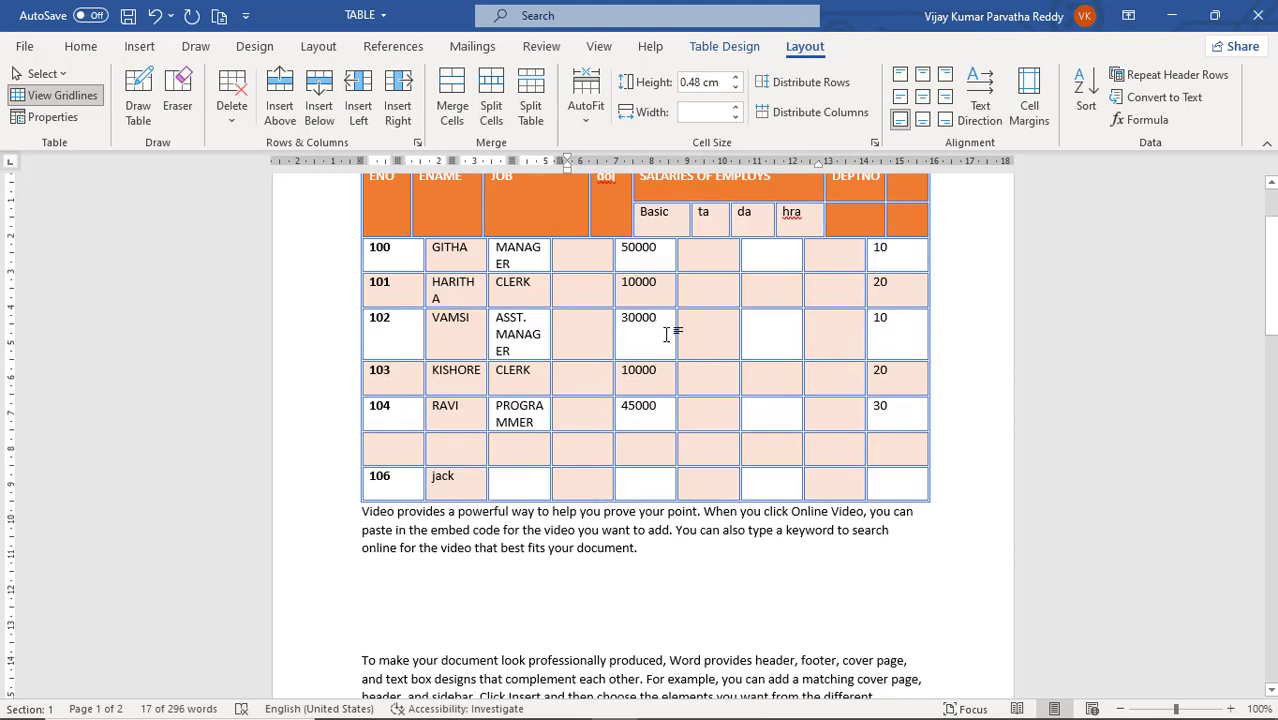
{"action": "scroll", "coordinate": [666, 334], "scroll_direction": "up", "scroll_amount": 2}
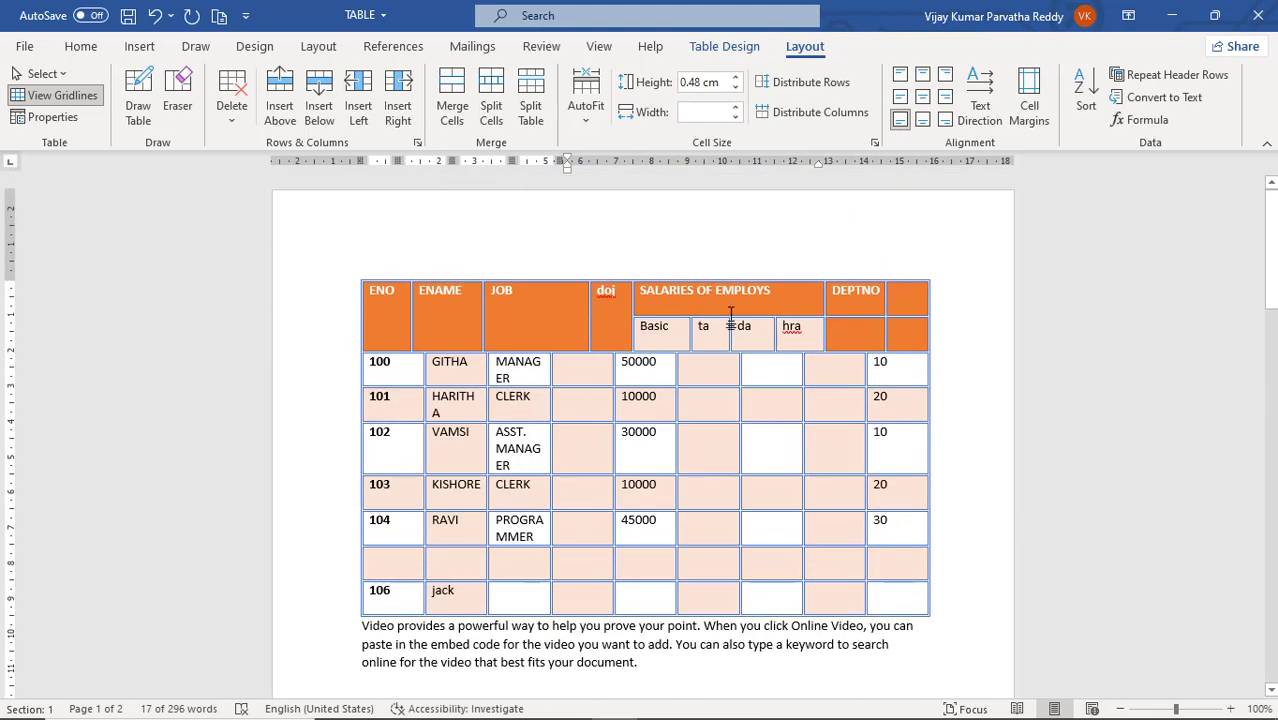
{"action": "left_click", "coordinate": [396, 302]}
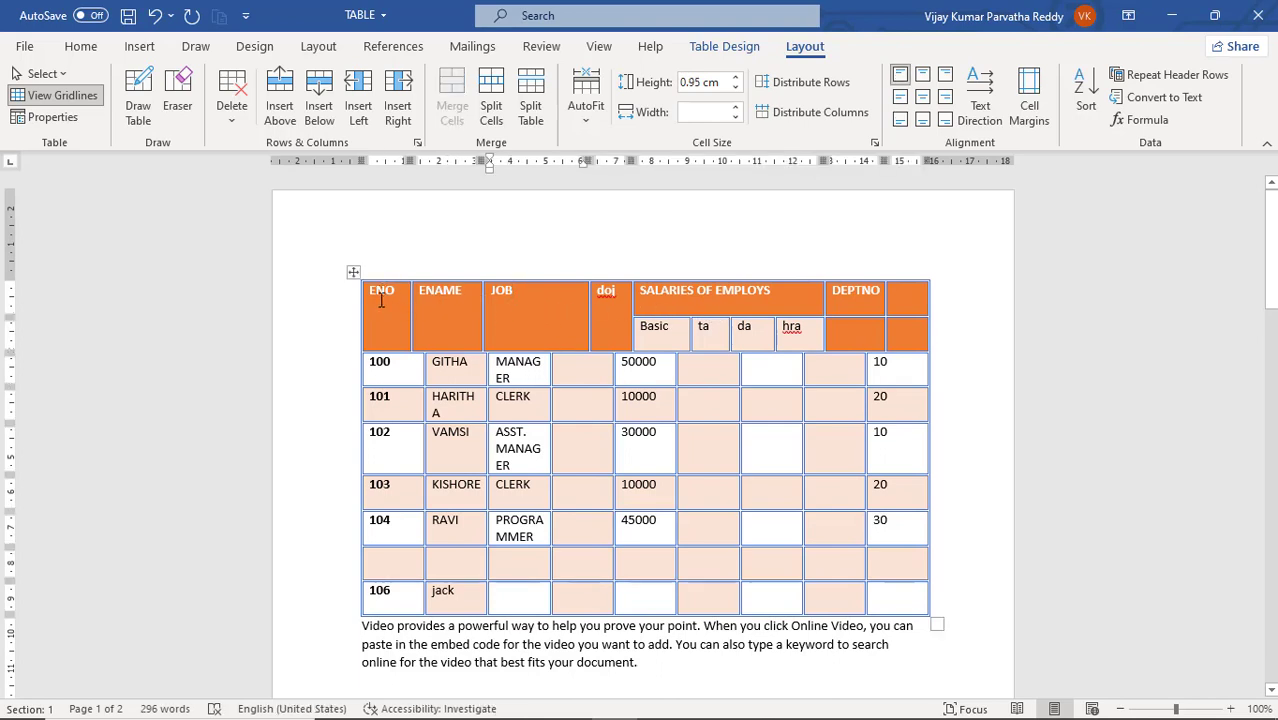
{"action": "left_click_drag", "start_coordinate": [371, 296], "coordinate": [440, 305]}
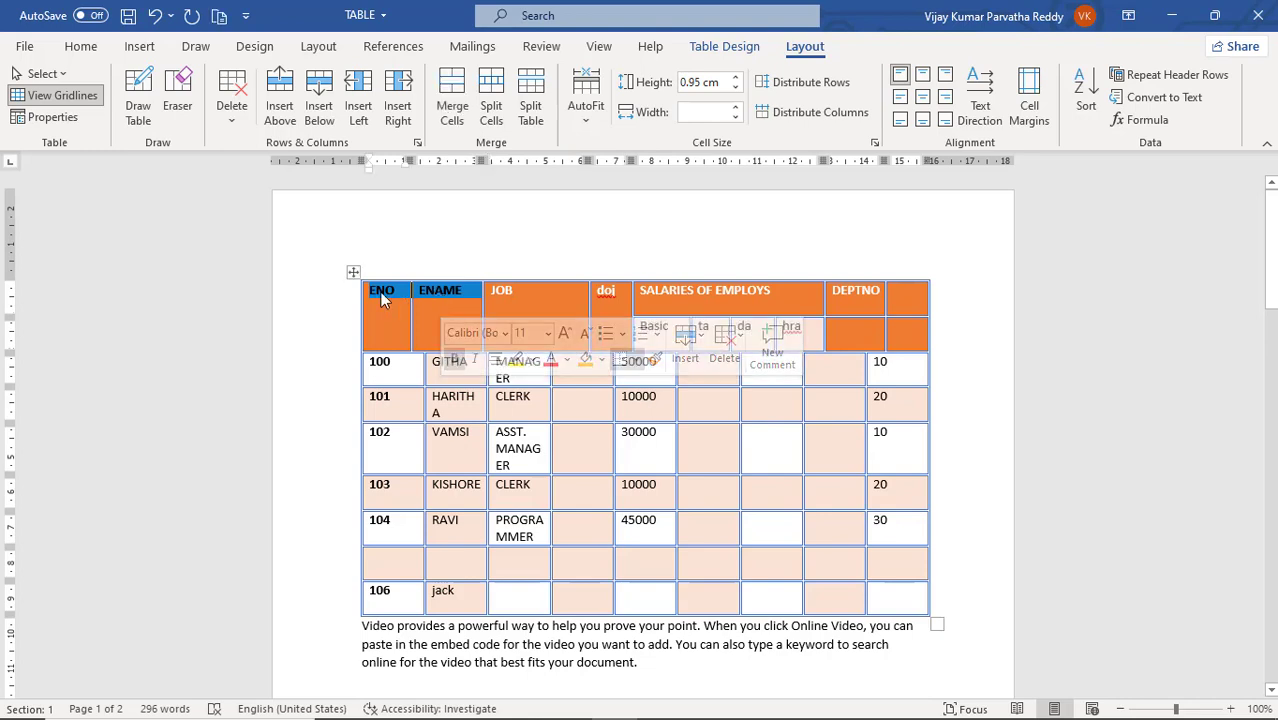
{"action": "left_click", "coordinate": [347, 300]}
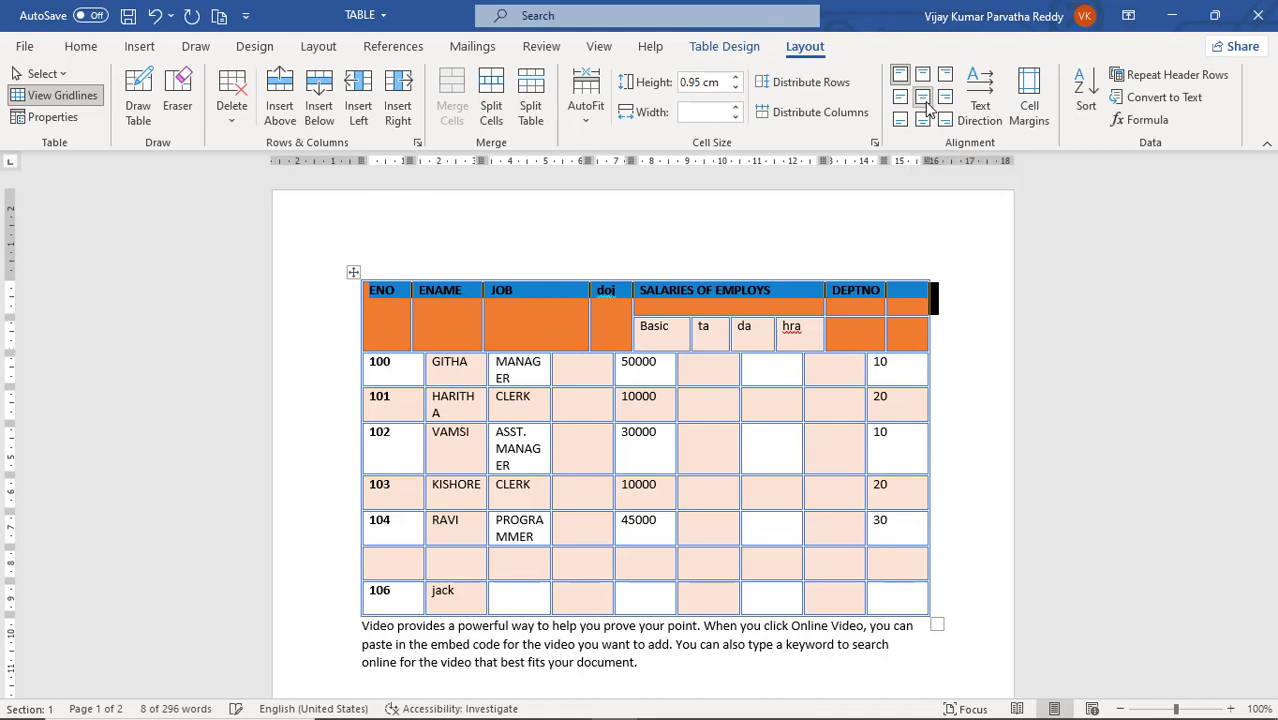
{"action": "left_click", "coordinate": [924, 104]}
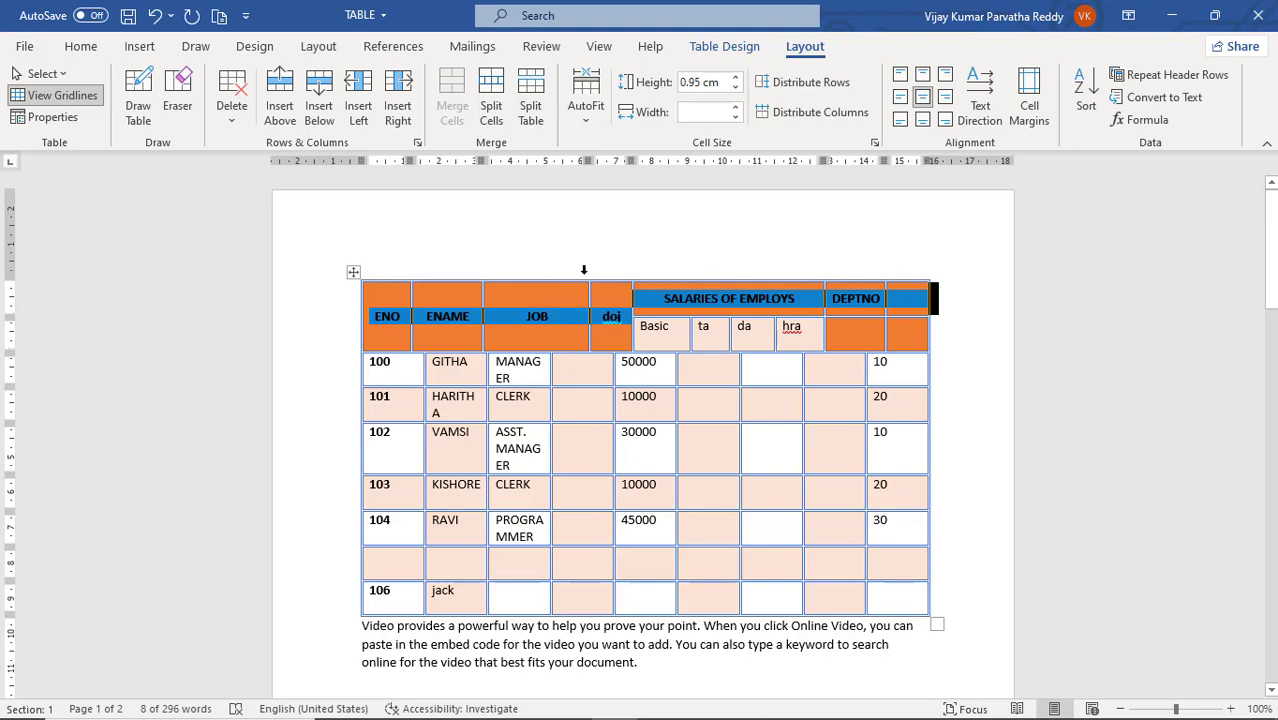
{"action": "left_click", "coordinate": [924, 120]}
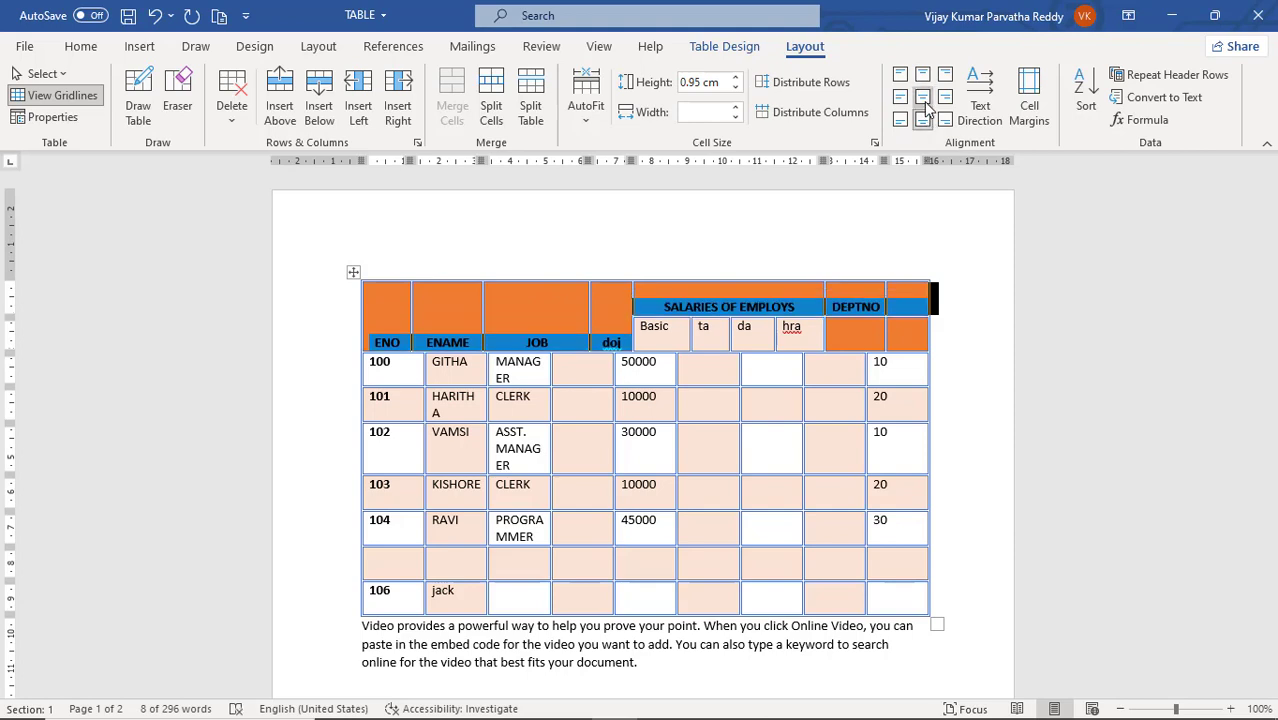
{"action": "left_click", "coordinate": [924, 100]}
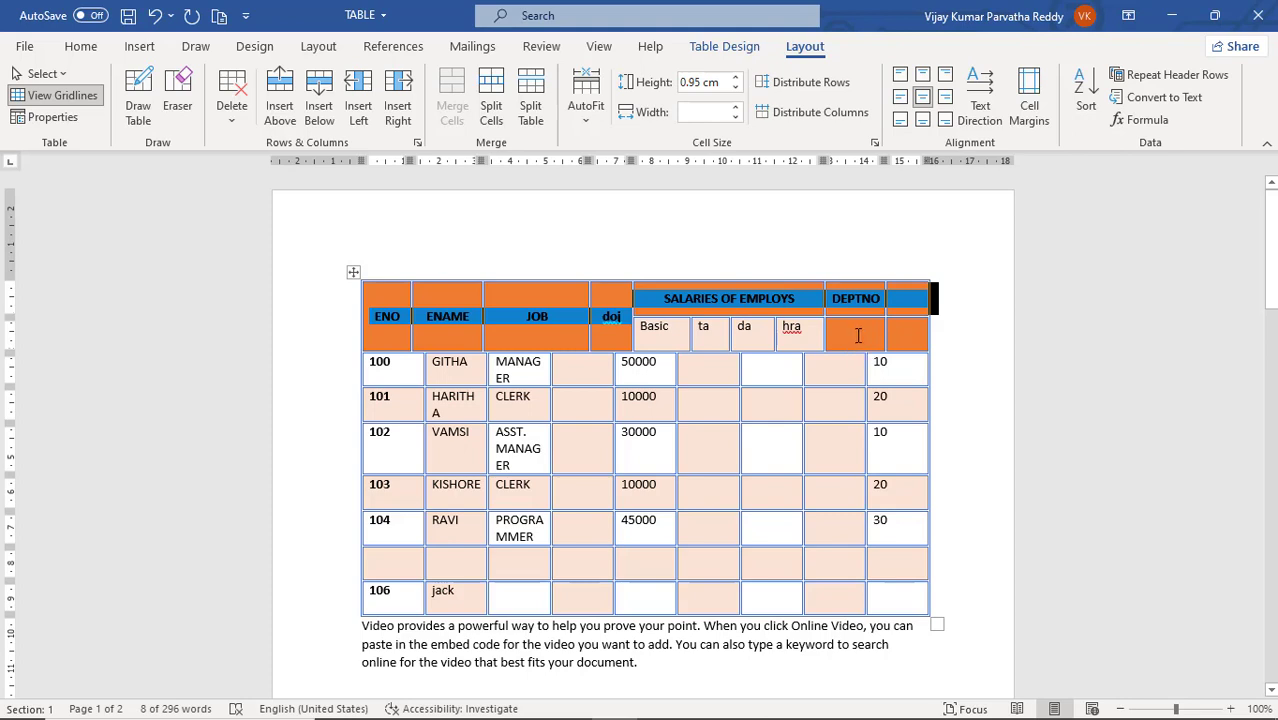
Step: Try both vertical text directions on the employee table's first header row, and restore the horizontal direction
{"action": "left_click", "coordinate": [975, 92]}
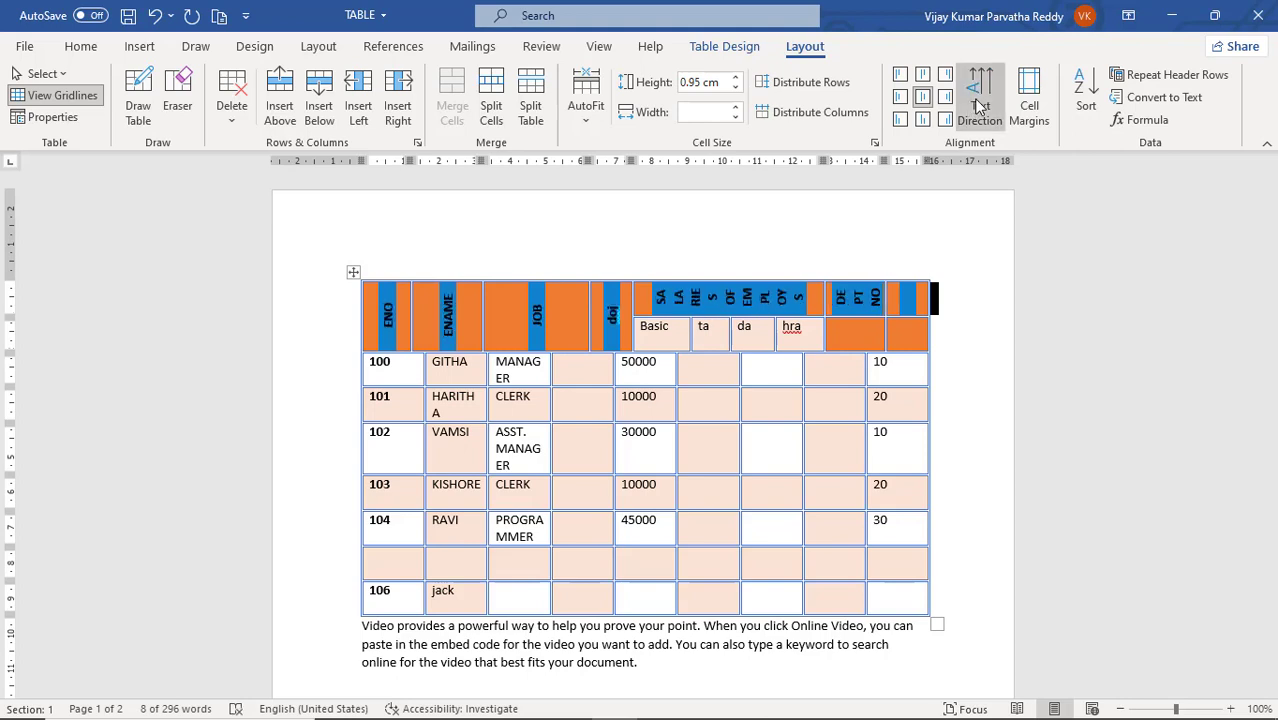
{"action": "left_click", "coordinate": [979, 108]}
{"action": "left_click", "coordinate": [979, 108]}
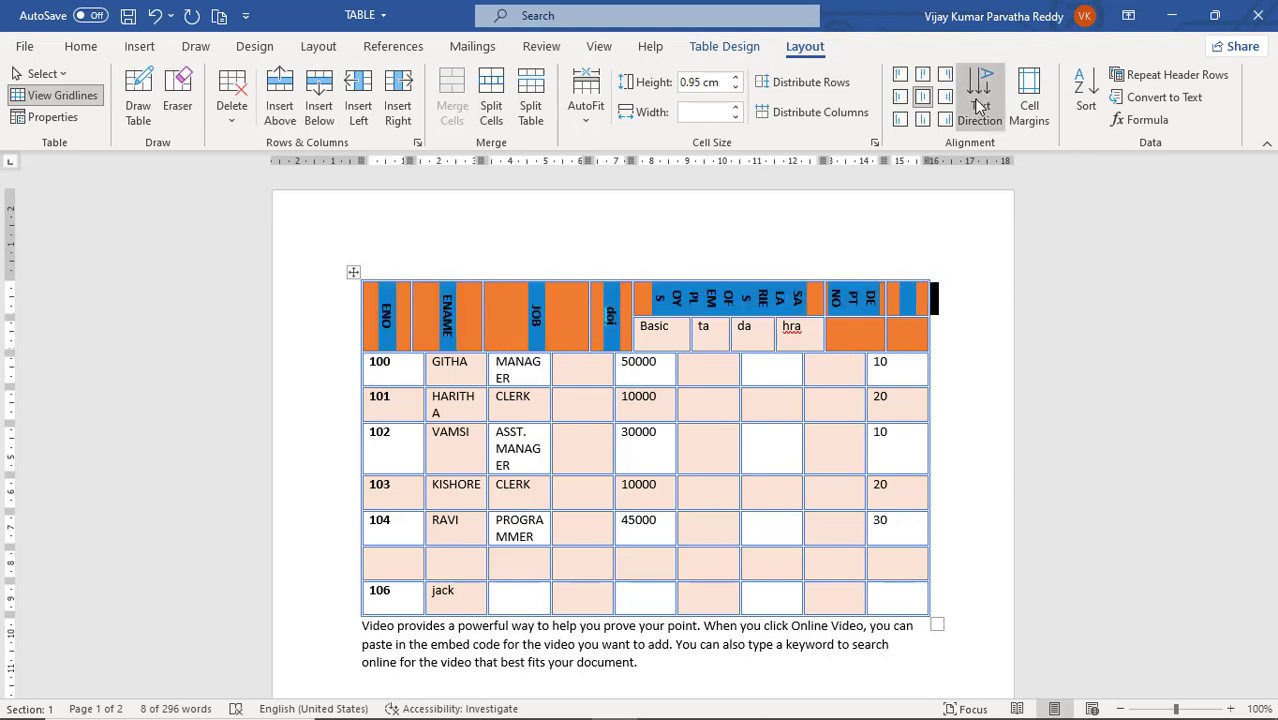
{"action": "left_click", "coordinate": [979, 108]}
{"action": "left_click", "coordinate": [979, 108]}
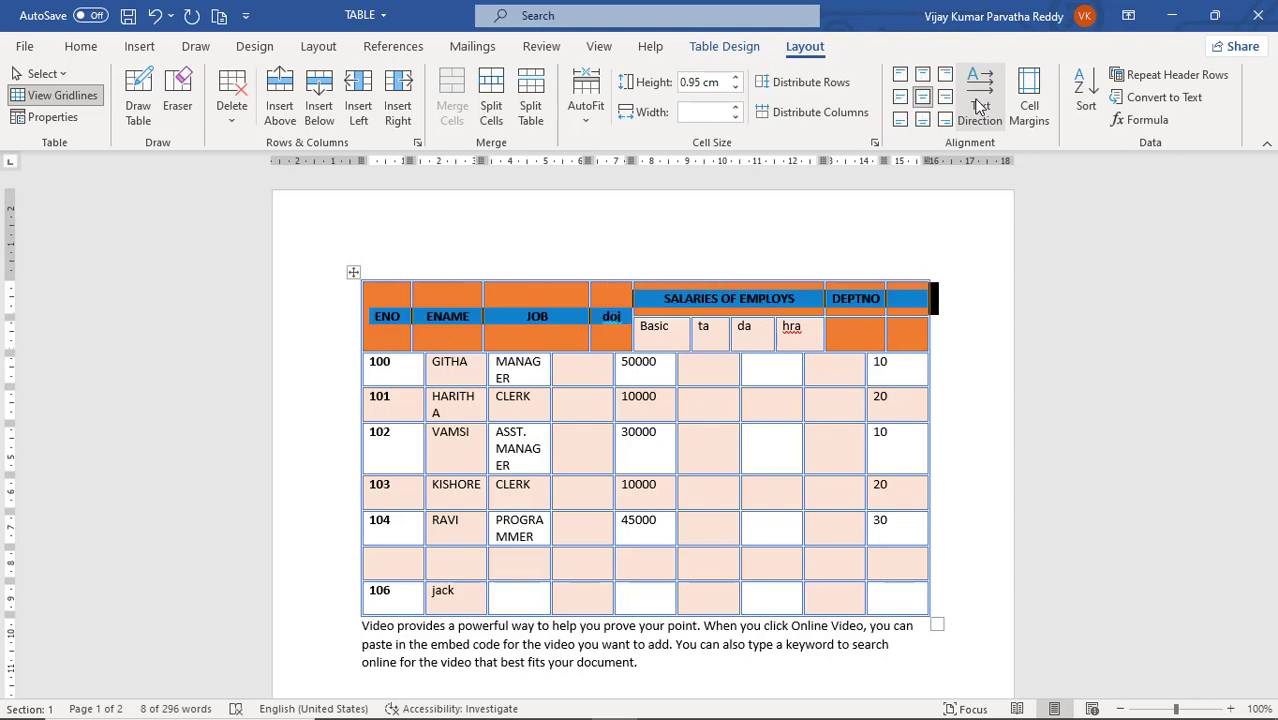
Step: Set the whole employee table's default cell margins to 0.15 cm at top and bottom and 0.3 cm at left and right
{"action": "left_click", "coordinate": [1035, 128]}
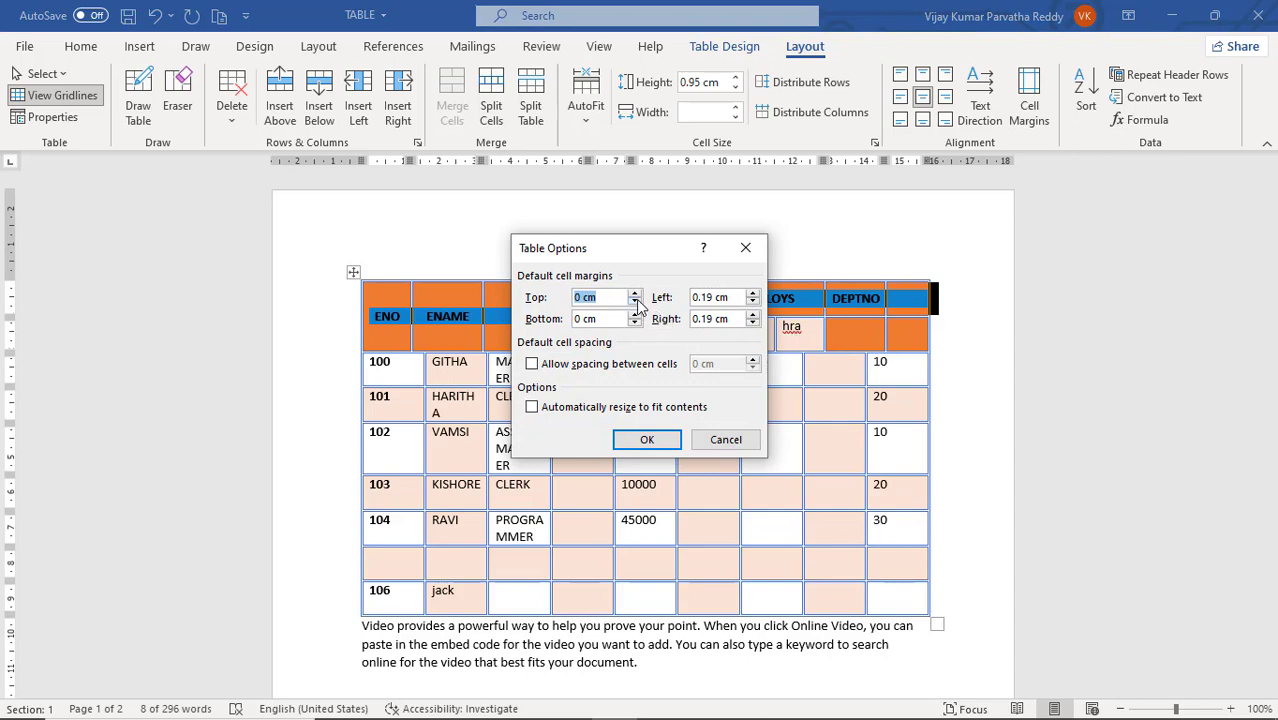
{"action": "left_click", "coordinate": [726, 441]}
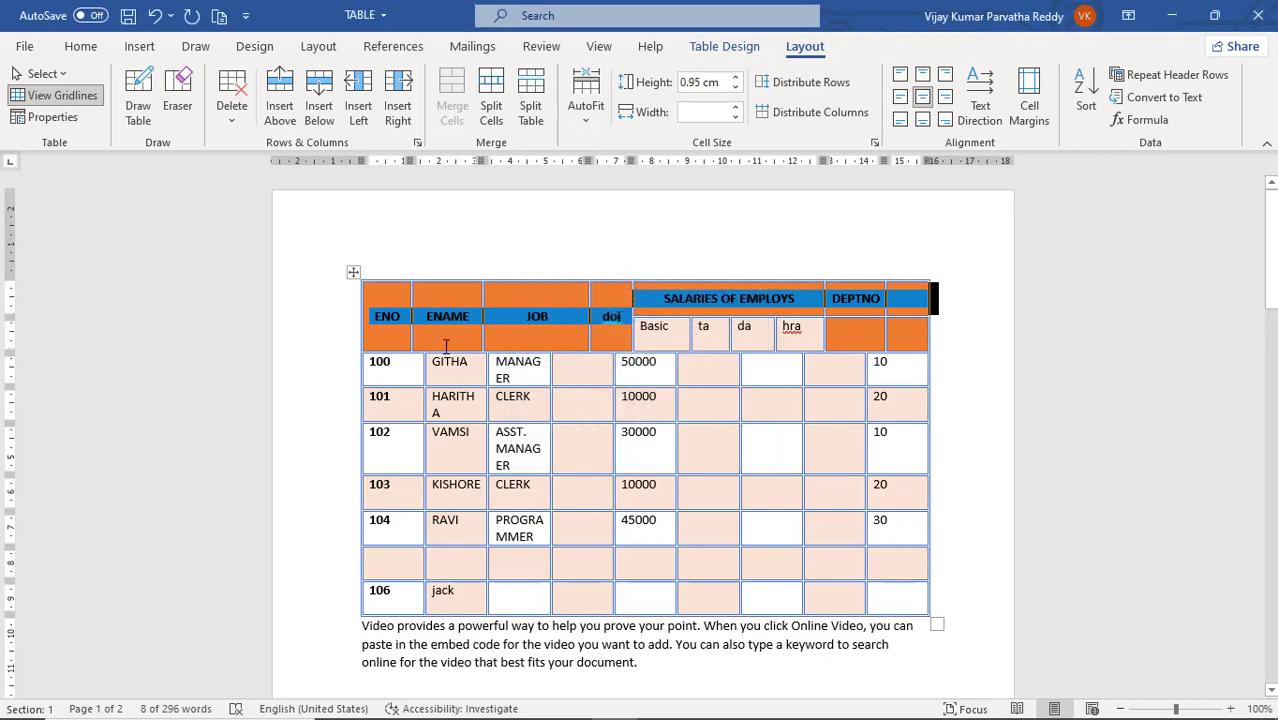
{"action": "left_click", "coordinate": [353, 272]}
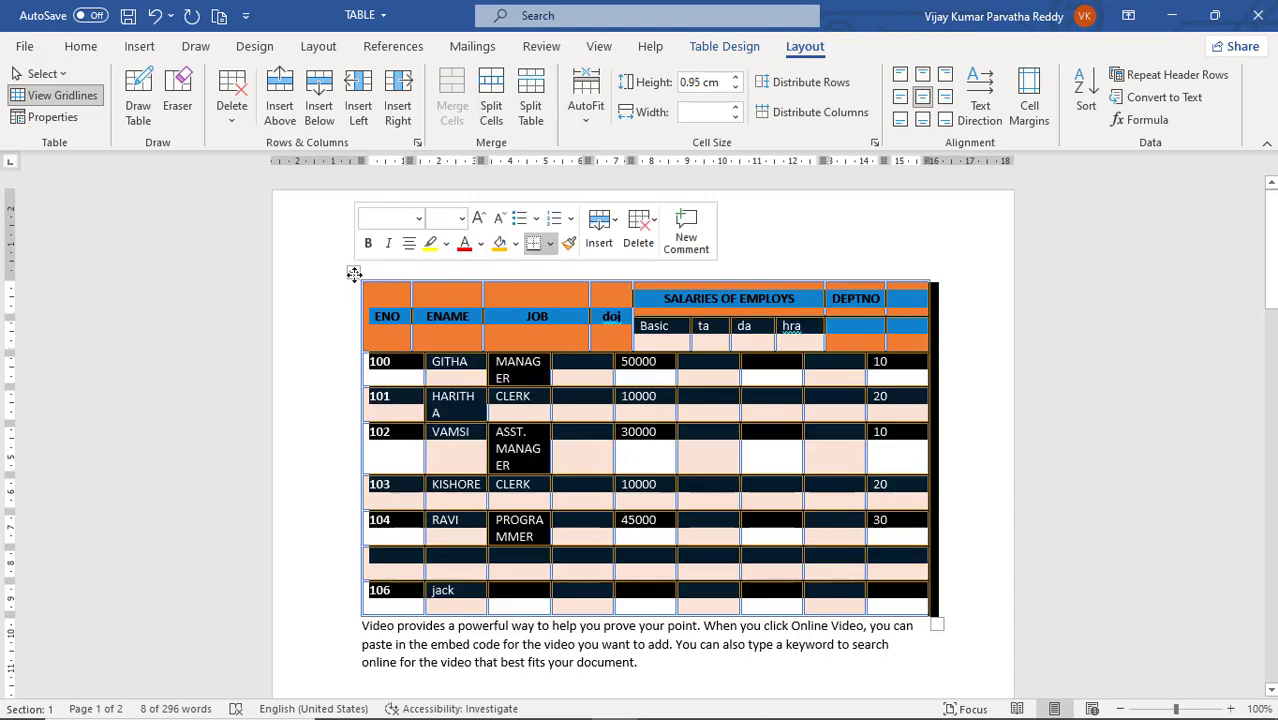
{"action": "left_click", "coordinate": [1030, 105]}
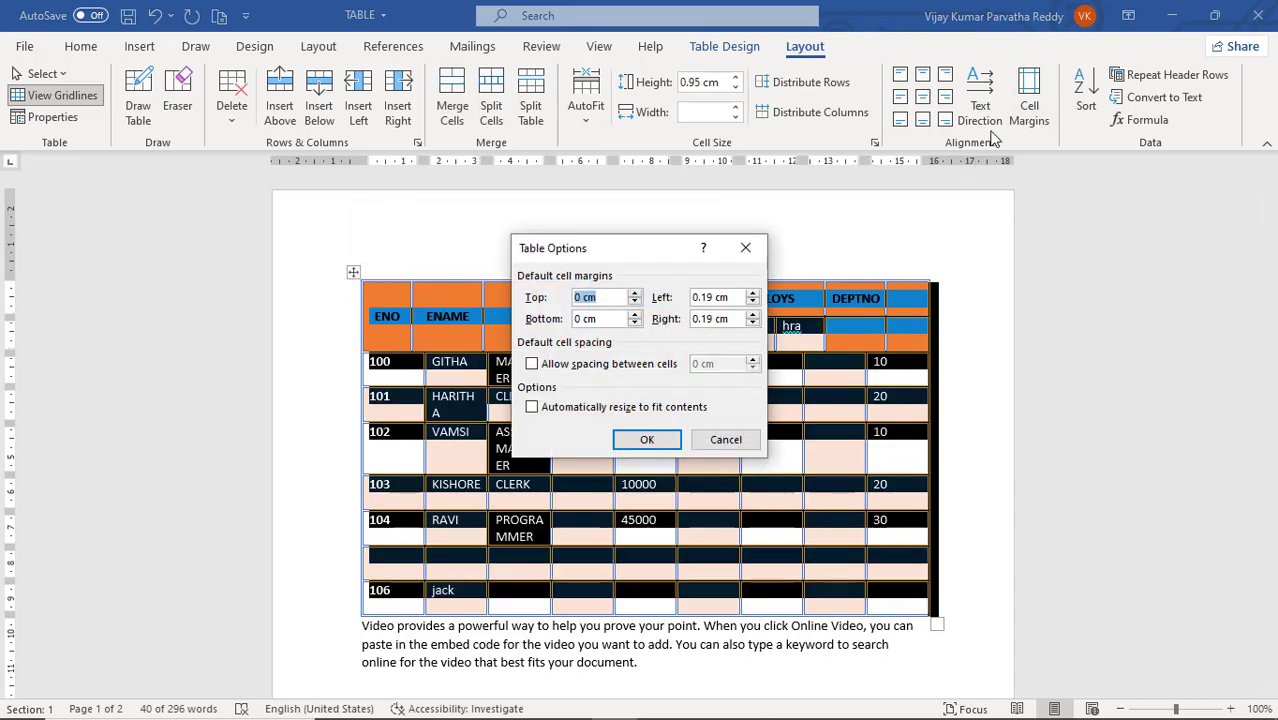
{"action": "left_click", "coordinate": [635, 294]}
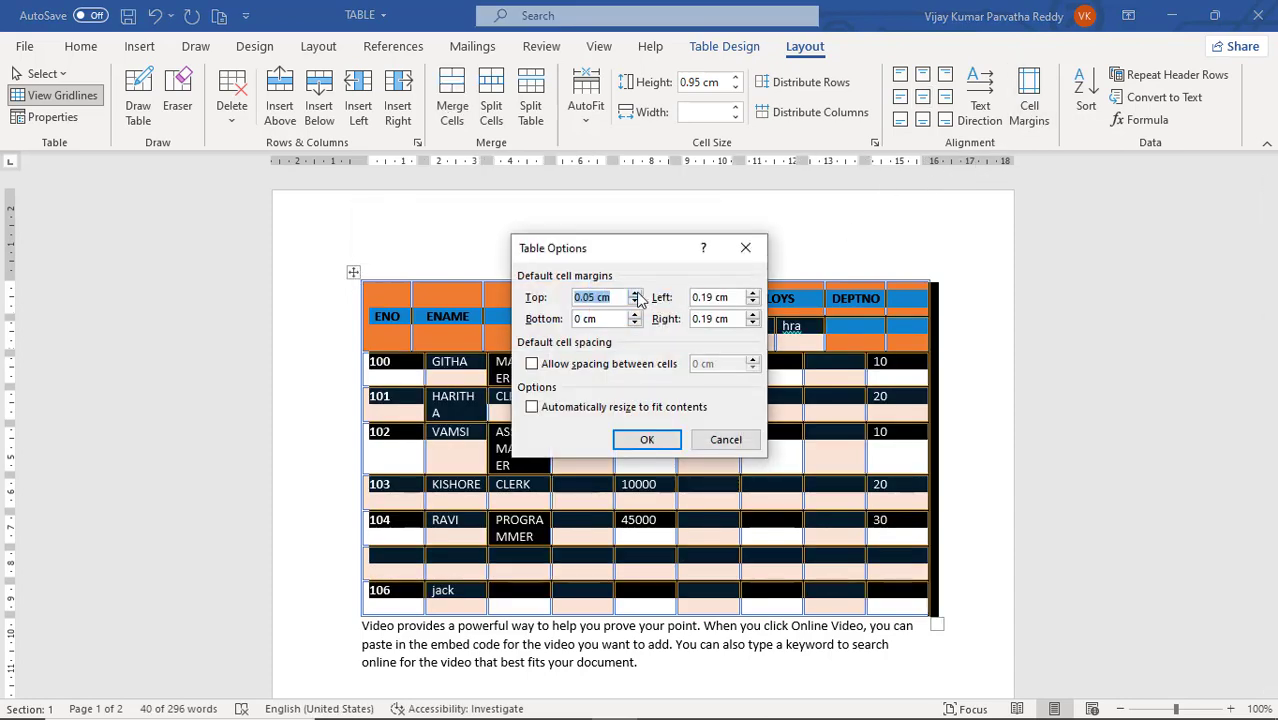
{"action": "left_click", "coordinate": [635, 294]}
{"action": "left_click", "coordinate": [752, 294]}
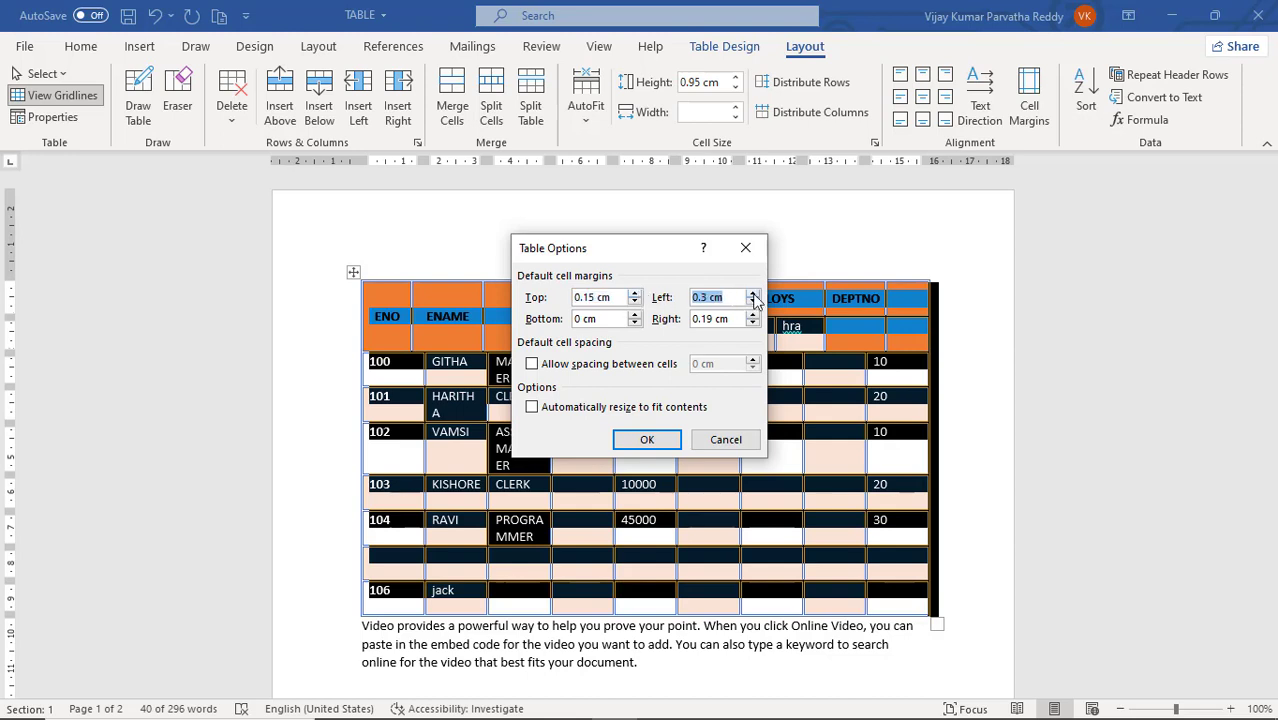
{"action": "left_click", "coordinate": [752, 315]}
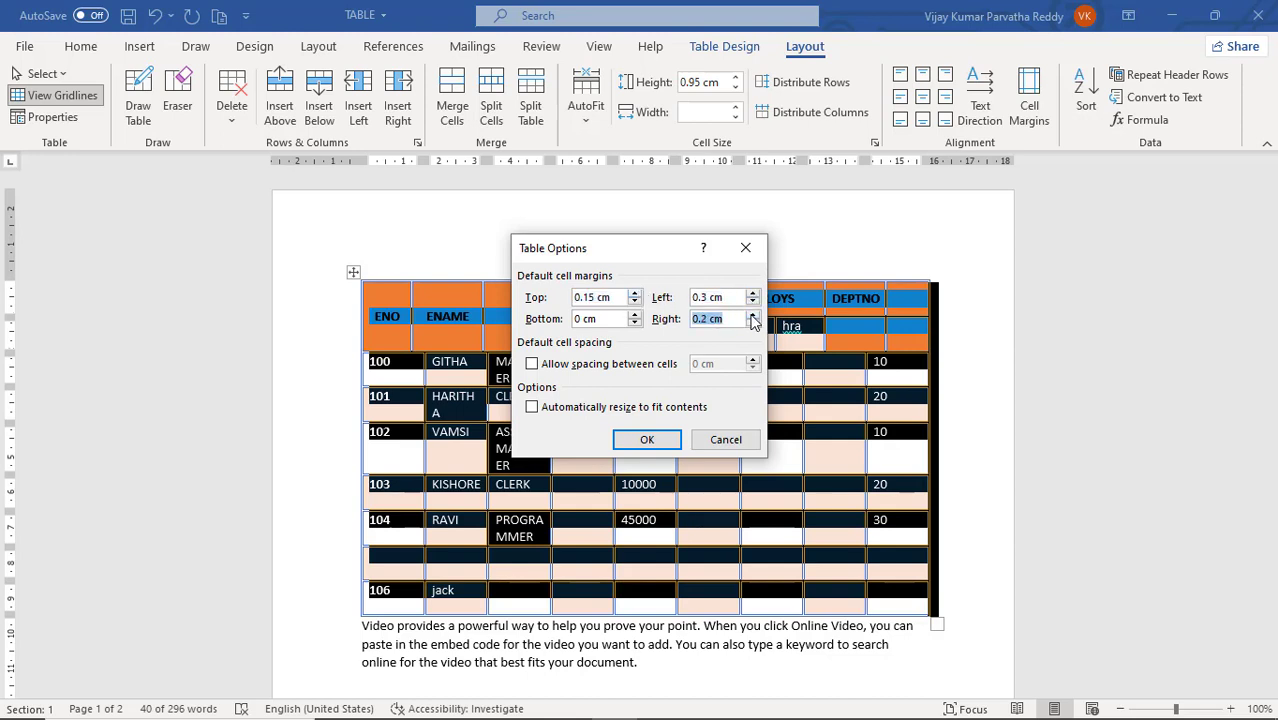
{"action": "left_click", "coordinate": [752, 316]}
{"action": "left_click", "coordinate": [634, 315]}
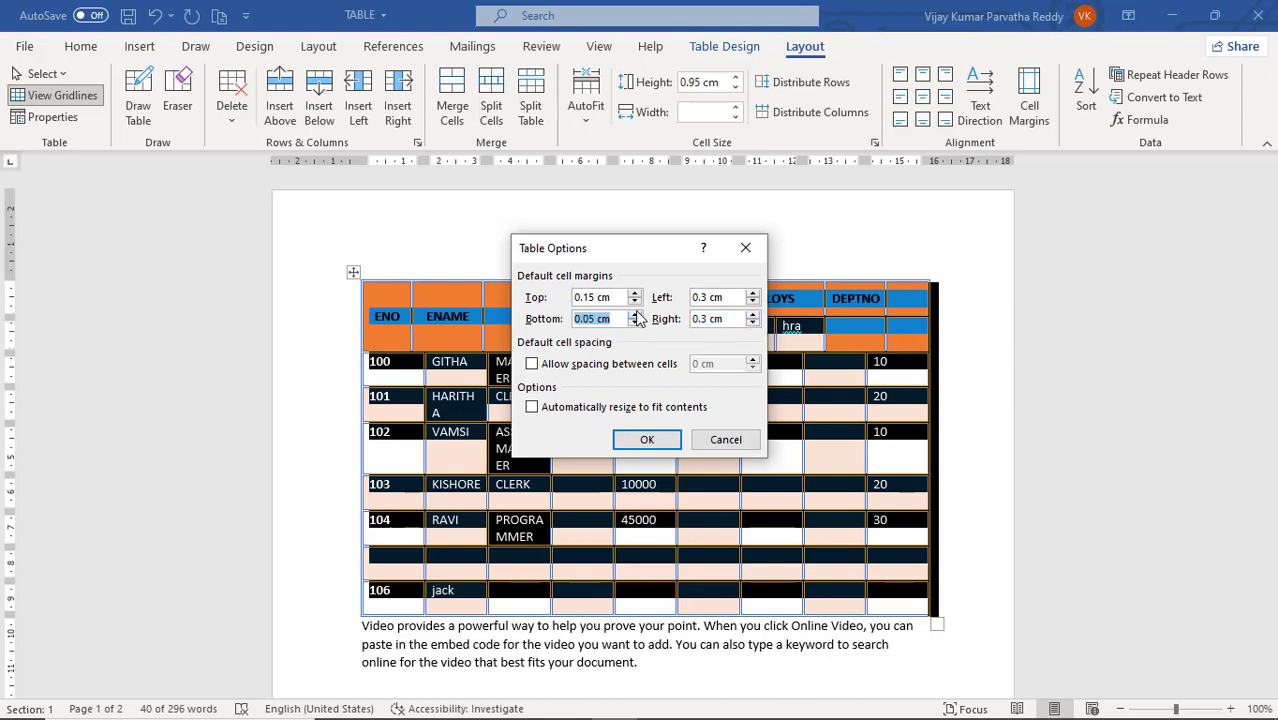
{"action": "left_click", "coordinate": [634, 315]}
{"action": "left_click", "coordinate": [636, 316]}
{"action": "left_click", "coordinate": [647, 440]}
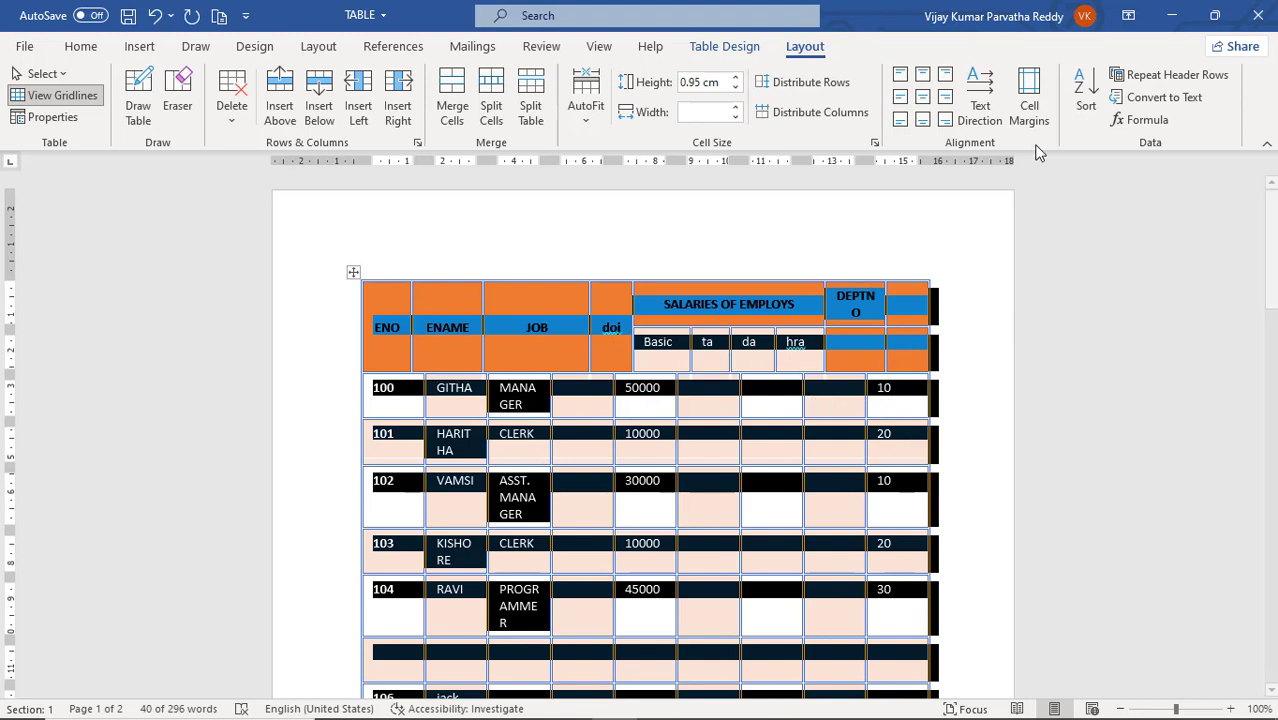
Step: Try 0.2 cm spacing between the cells of the employee table, and undo the spacing
{"action": "left_click", "coordinate": [1028, 108]}
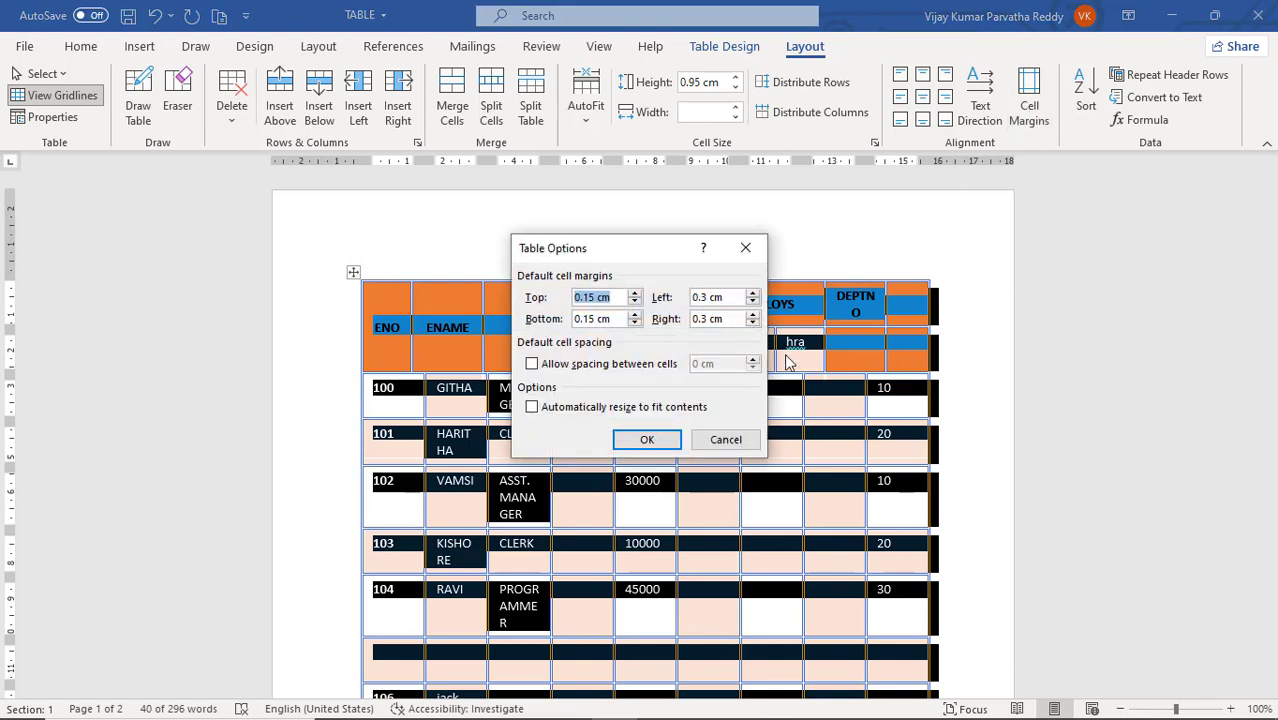
{"action": "left_click", "coordinate": [532, 365]}
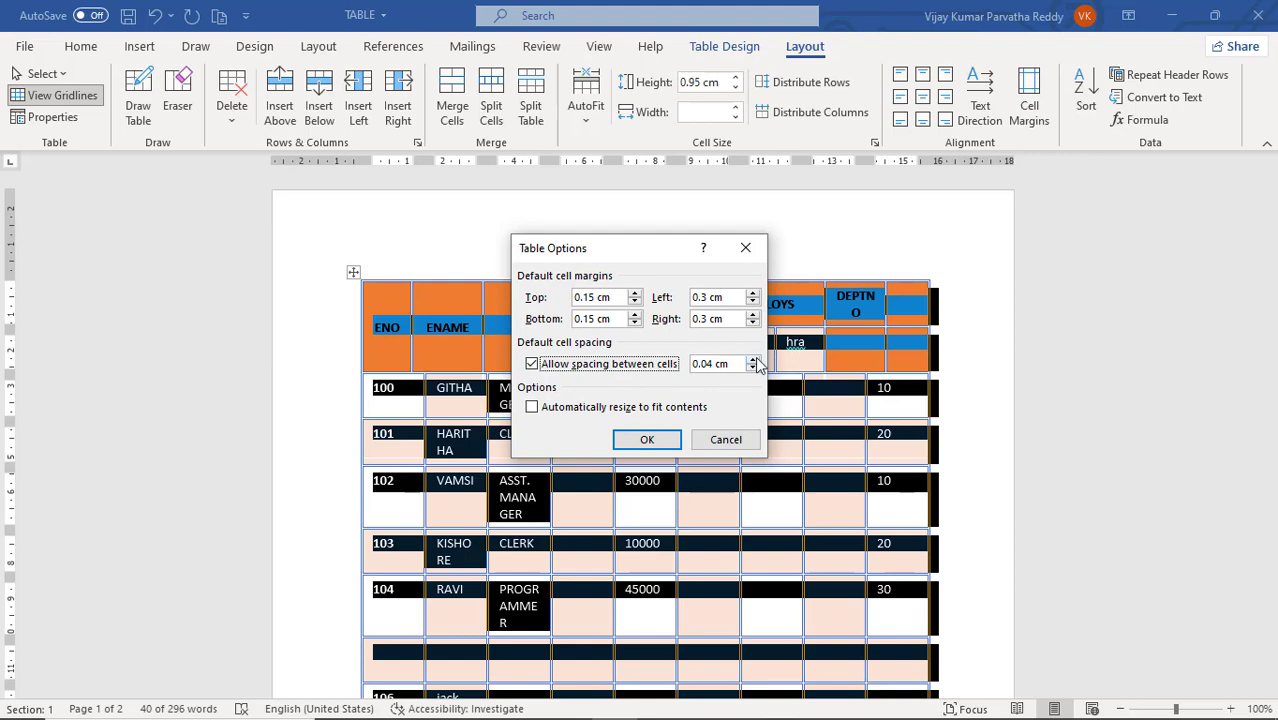
{"action": "left_click", "coordinate": [754, 361]}
{"action": "left_click", "coordinate": [754, 360]}
{"action": "left_click", "coordinate": [754, 360]}
{"action": "left_click", "coordinate": [754, 360]}
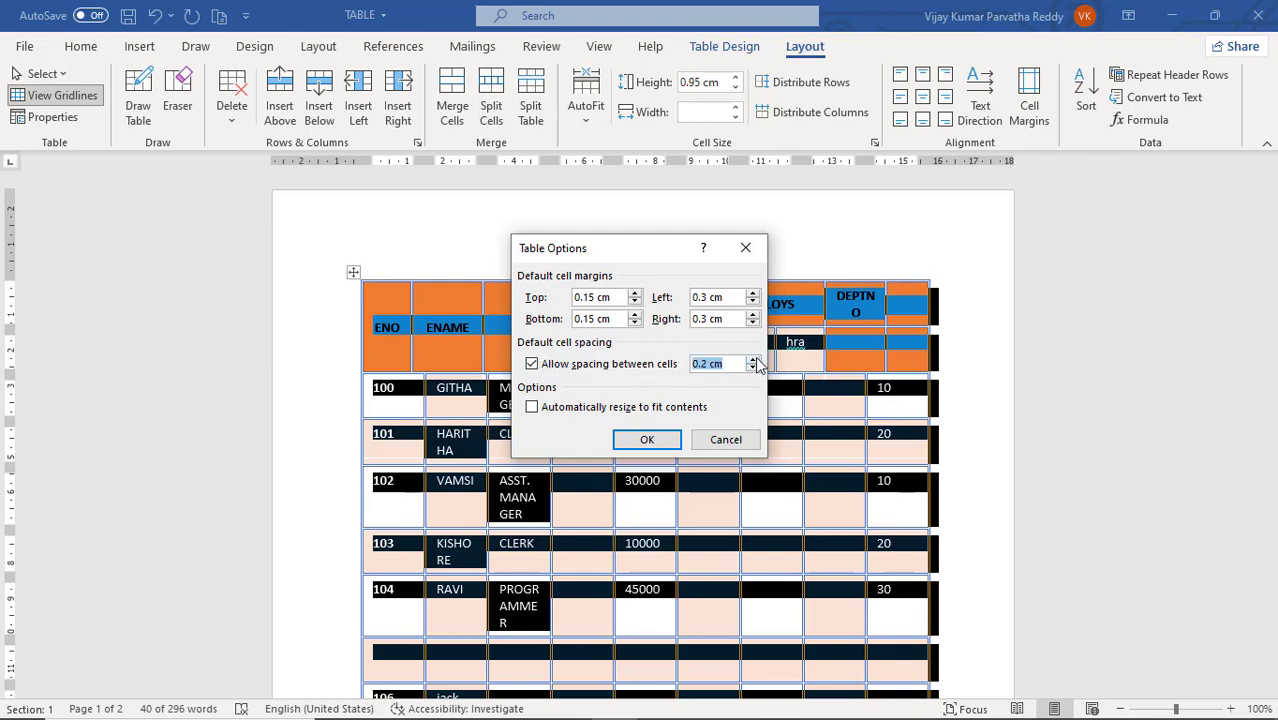
{"action": "left_click", "coordinate": [650, 443]}
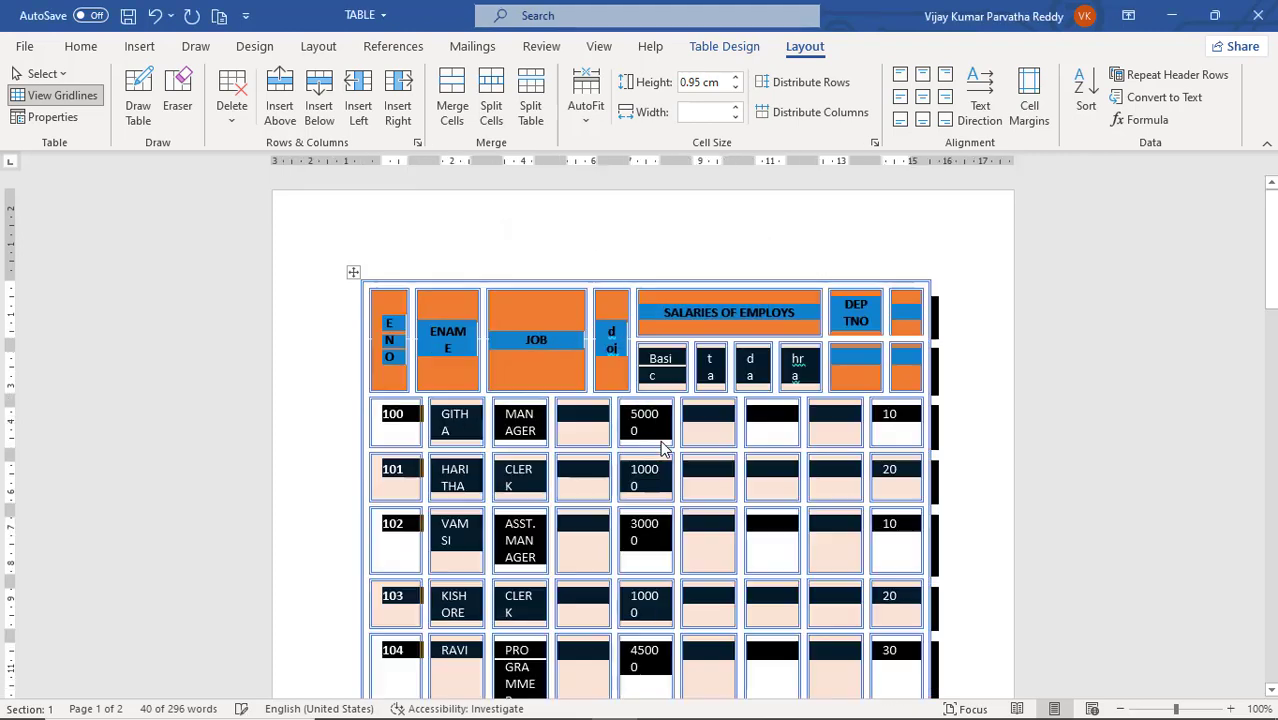
{"action": "left_click", "coordinate": [642, 447]}
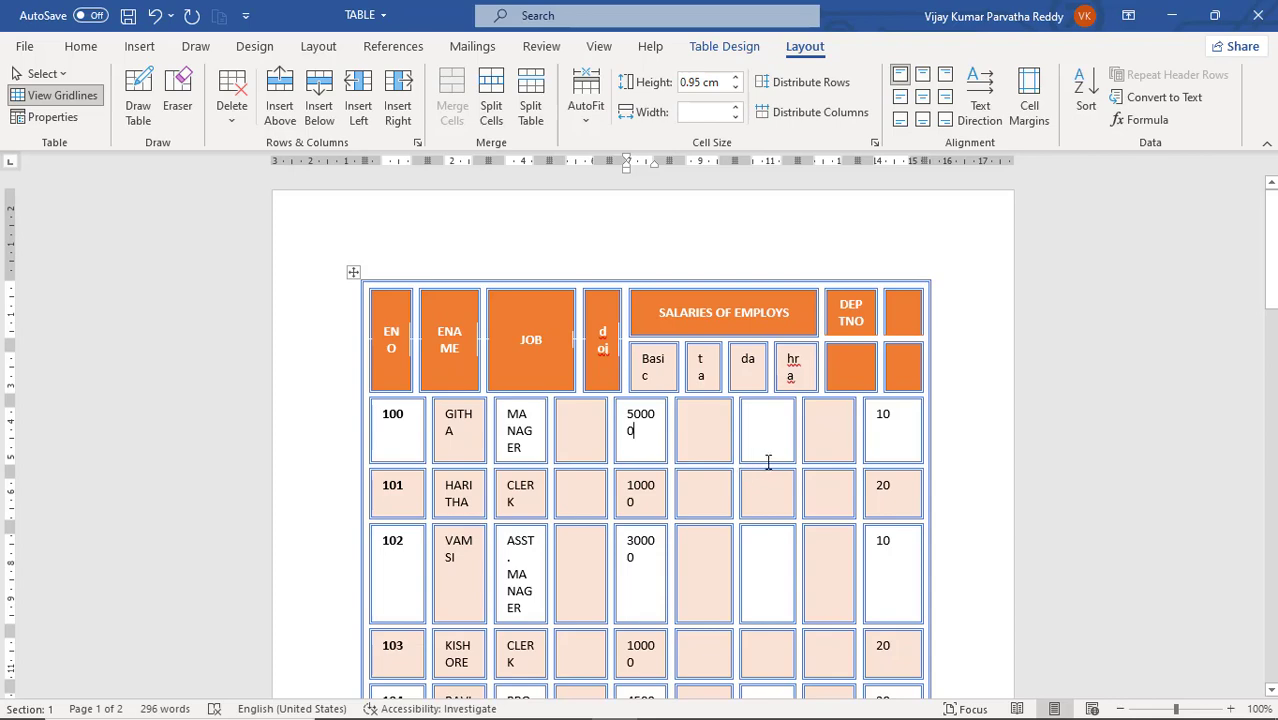
{"action": "scroll", "coordinate": [680, 501], "scroll_direction": "down", "scroll_amount": 4}
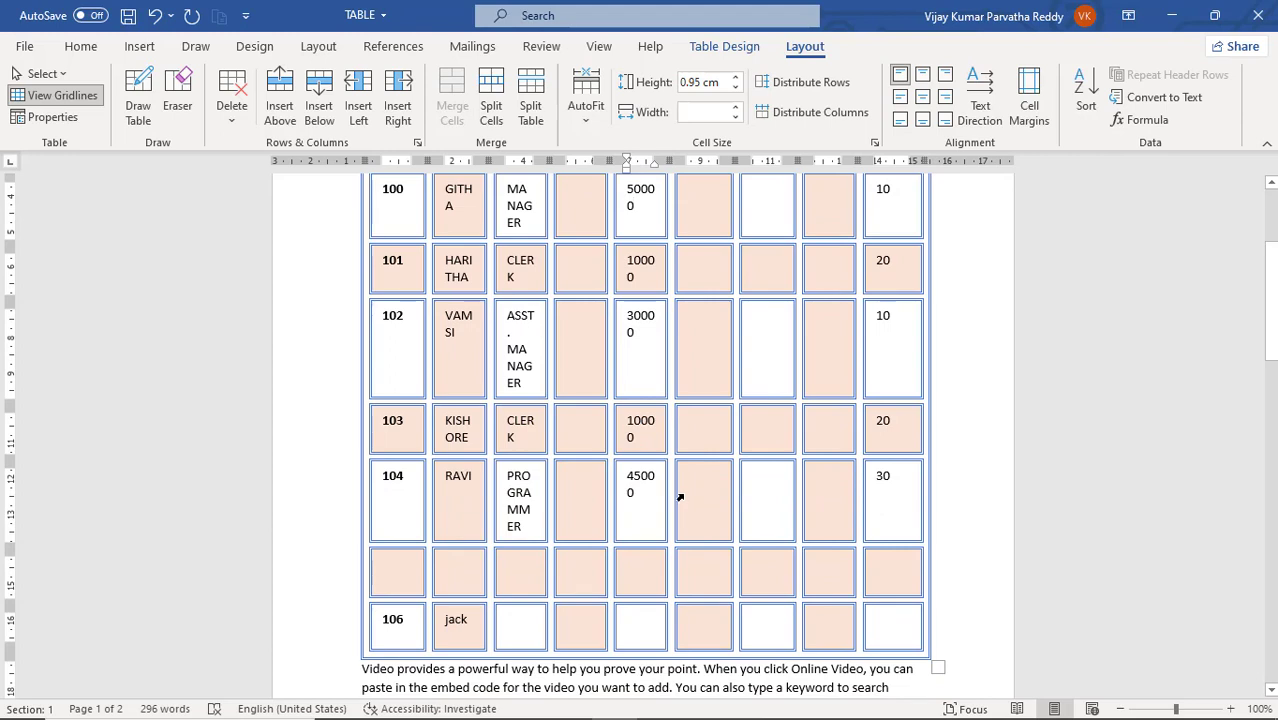
{"action": "key", "text": "ctrl+z"}
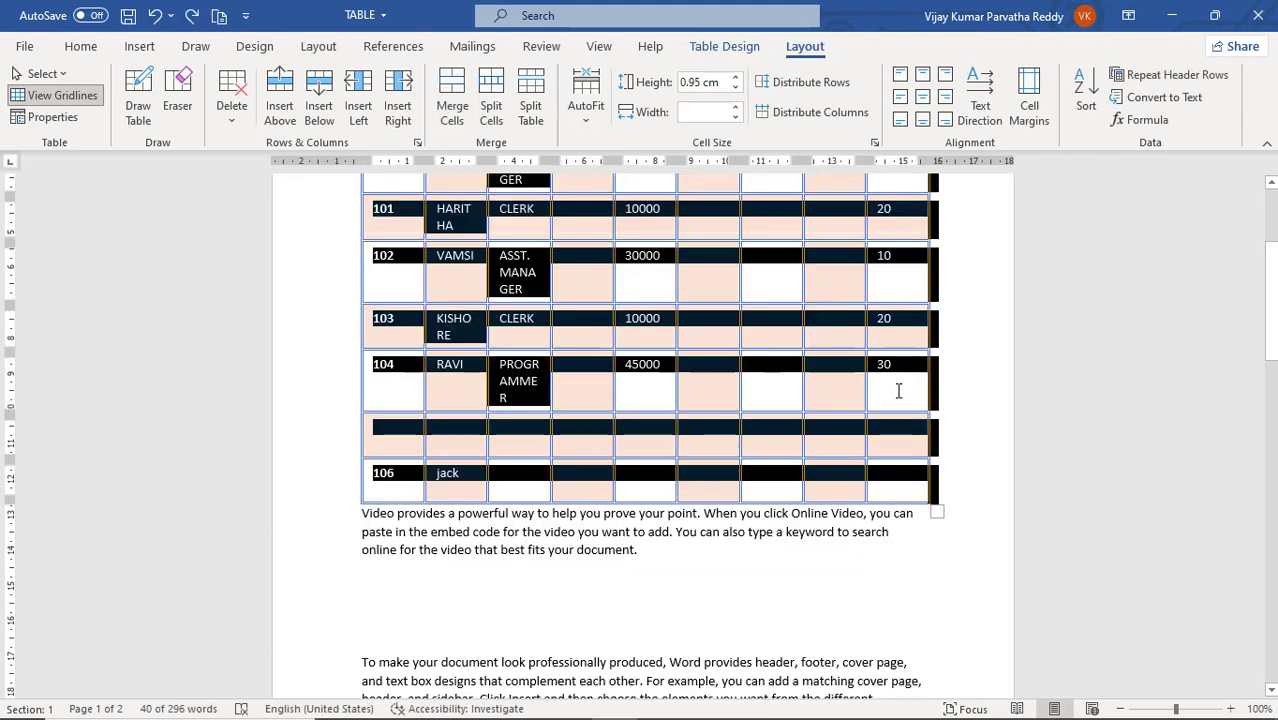
{"action": "left_click", "coordinate": [787, 443]}
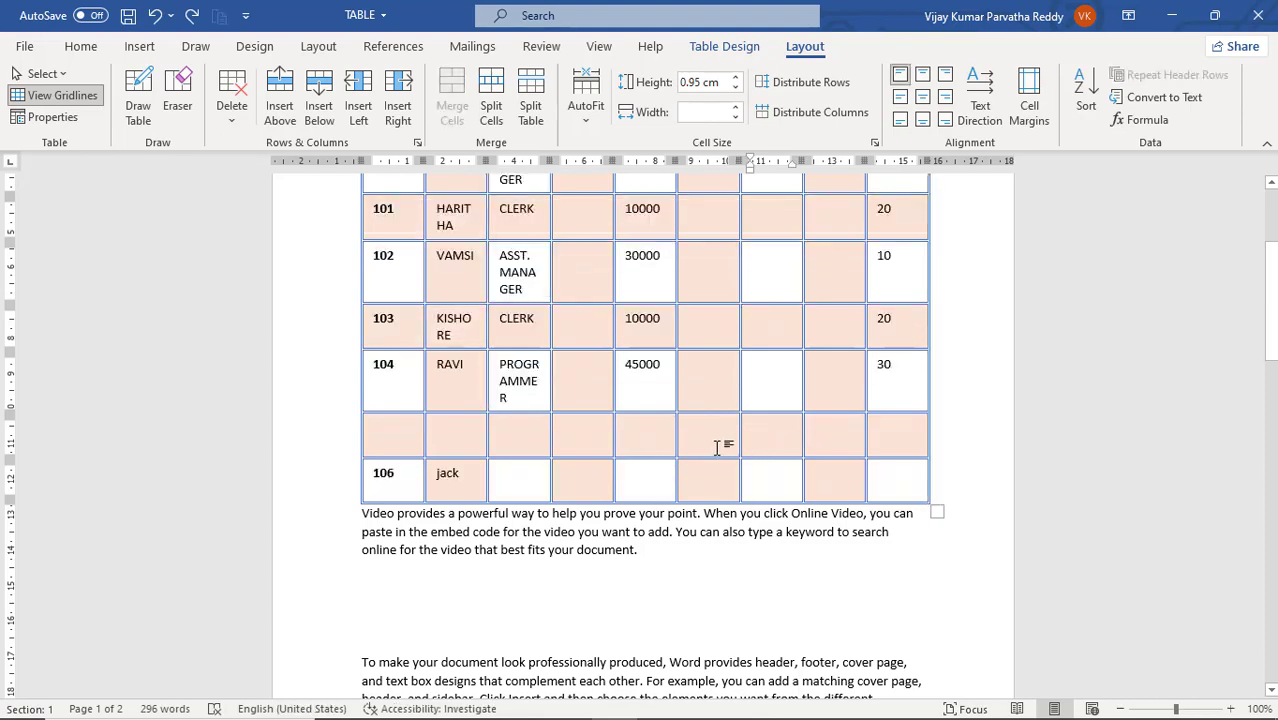
Step: Check the Sort options for employee rows 100 through 104, and close them without sorting
{"action": "scroll", "coordinate": [717, 447], "scroll_direction": "up", "scroll_amount": 4}
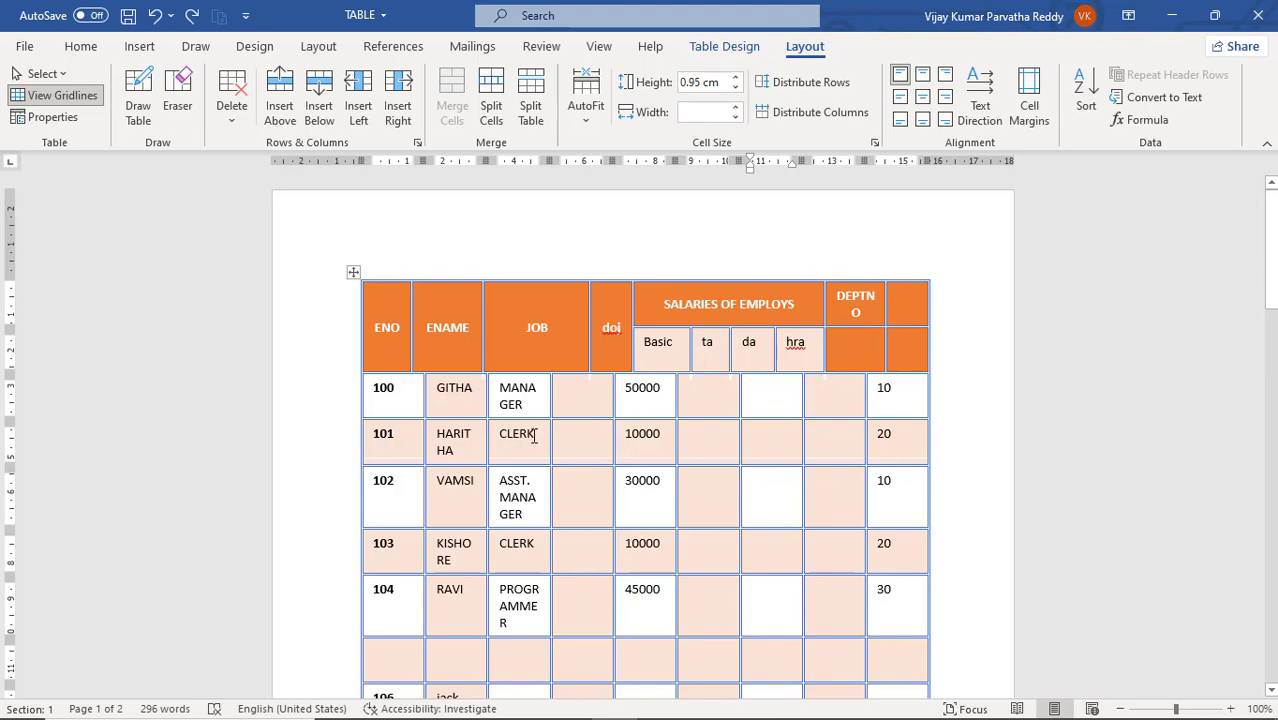
{"action": "scroll", "coordinate": [540, 412], "scroll_direction": "down", "scroll_amount": 5}
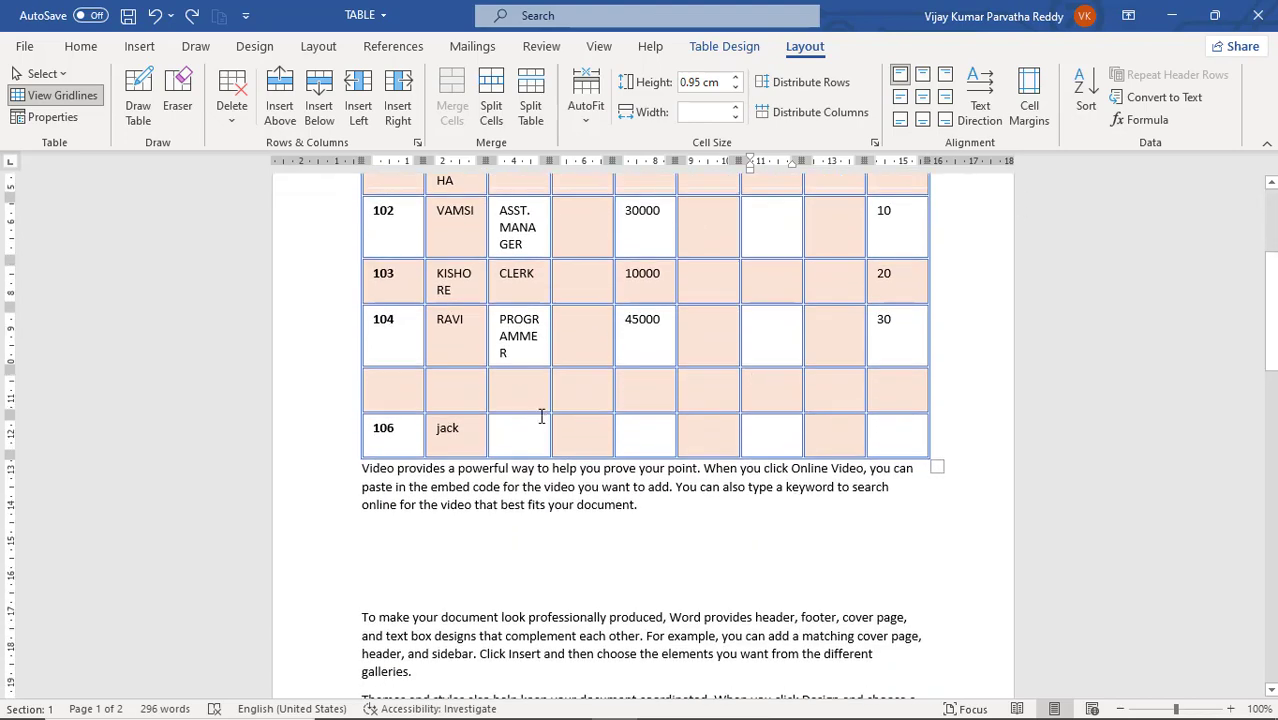
{"action": "scroll", "coordinate": [620, 400], "scroll_direction": "up", "scroll_amount": 4}
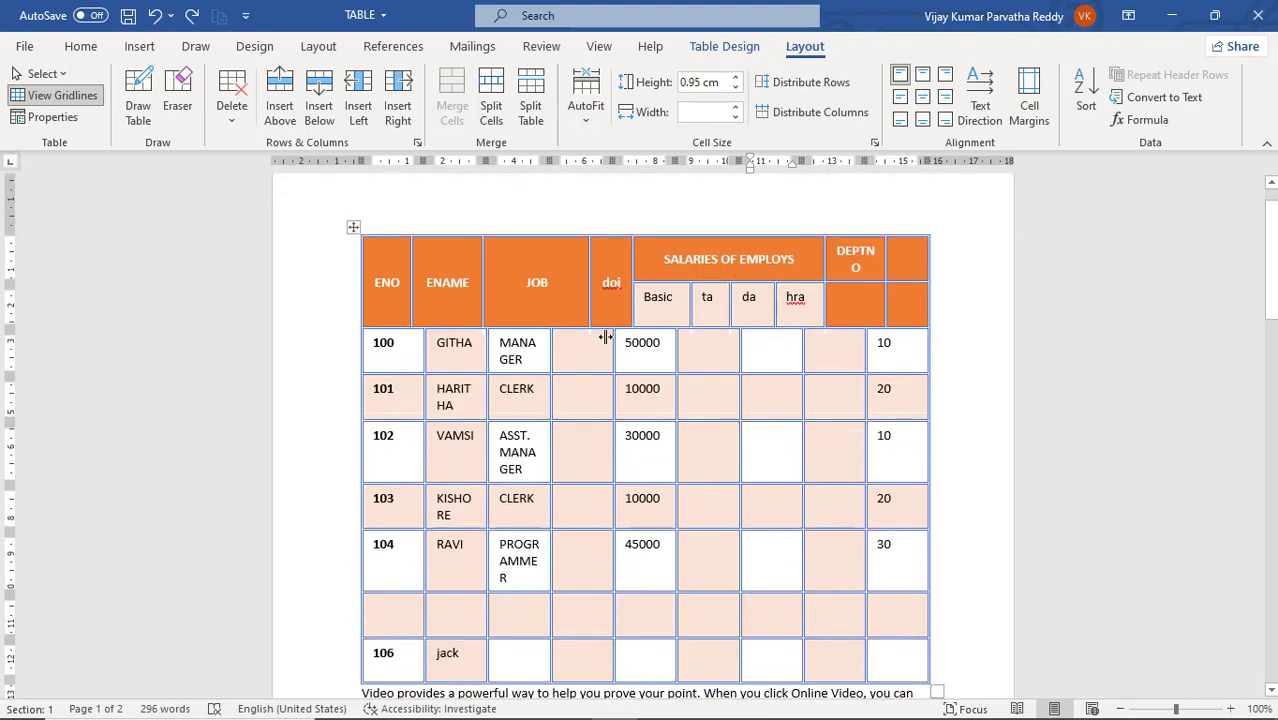
{"action": "left_click_drag", "start_coordinate": [378, 343], "coordinate": [896, 573]}
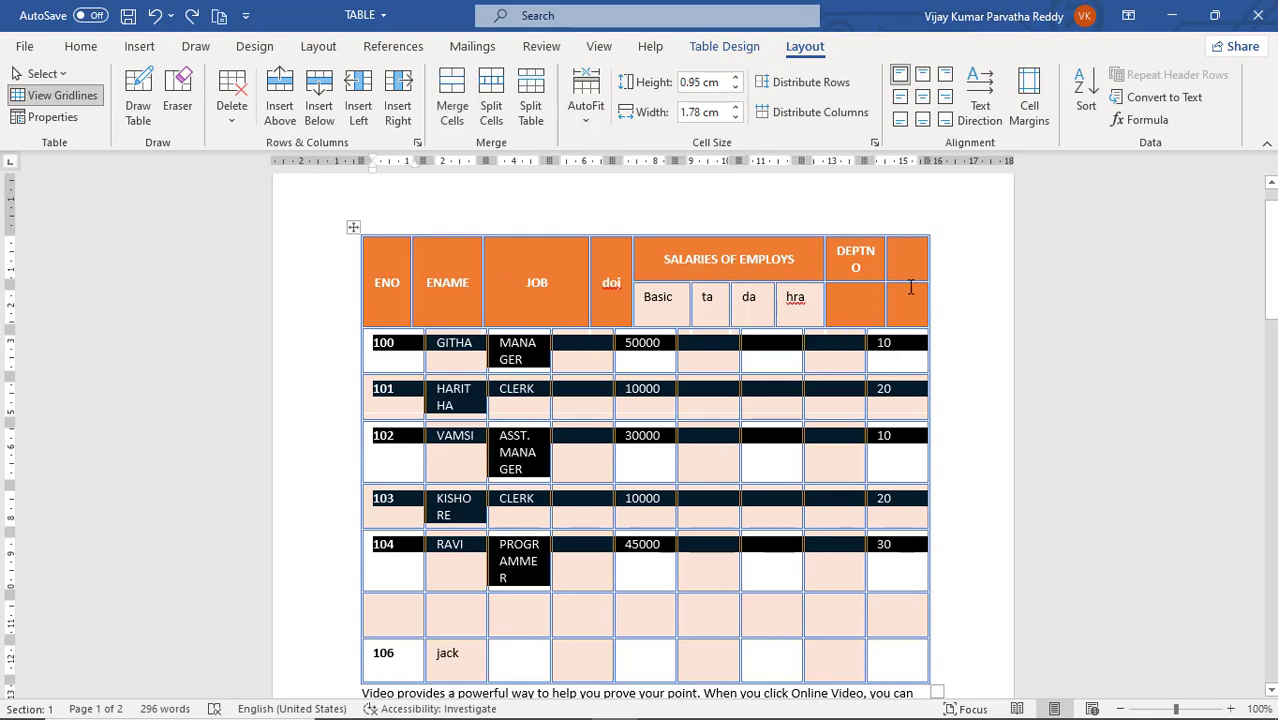
{"action": "left_click", "coordinate": [1088, 105]}
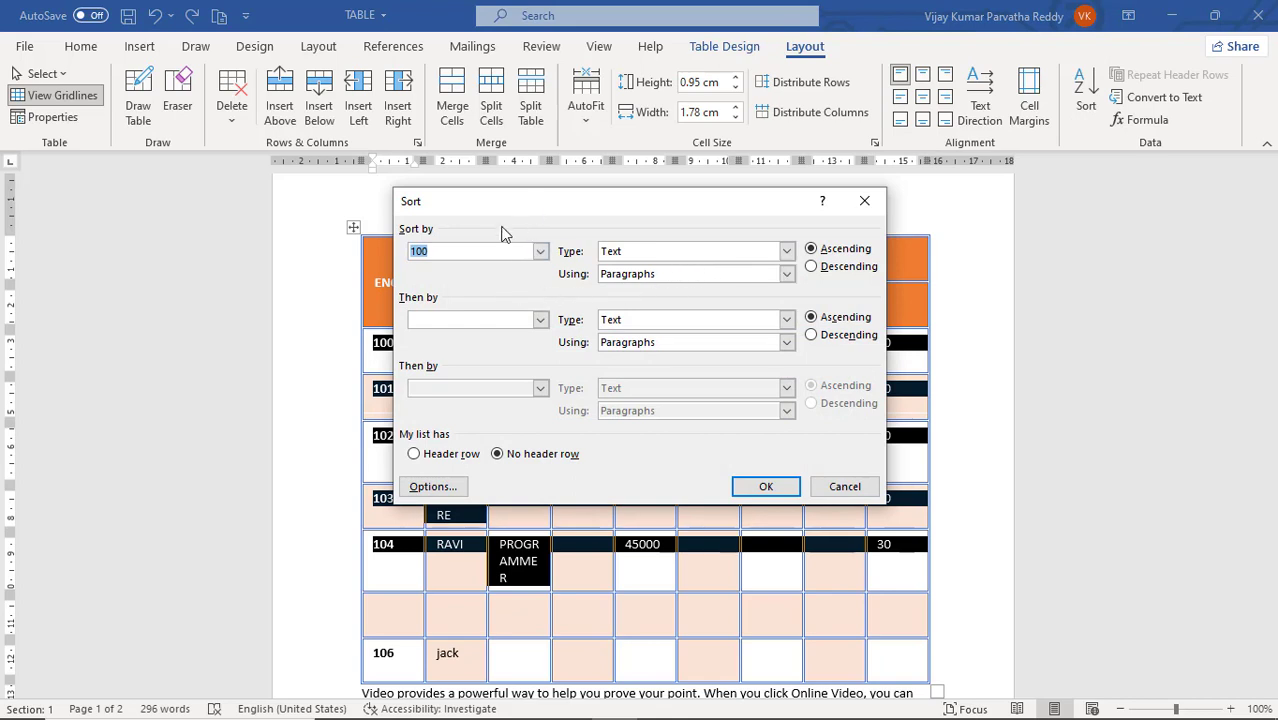
{"action": "left_click", "coordinate": [845, 488]}
{"action": "left_click", "coordinate": [394, 277]}
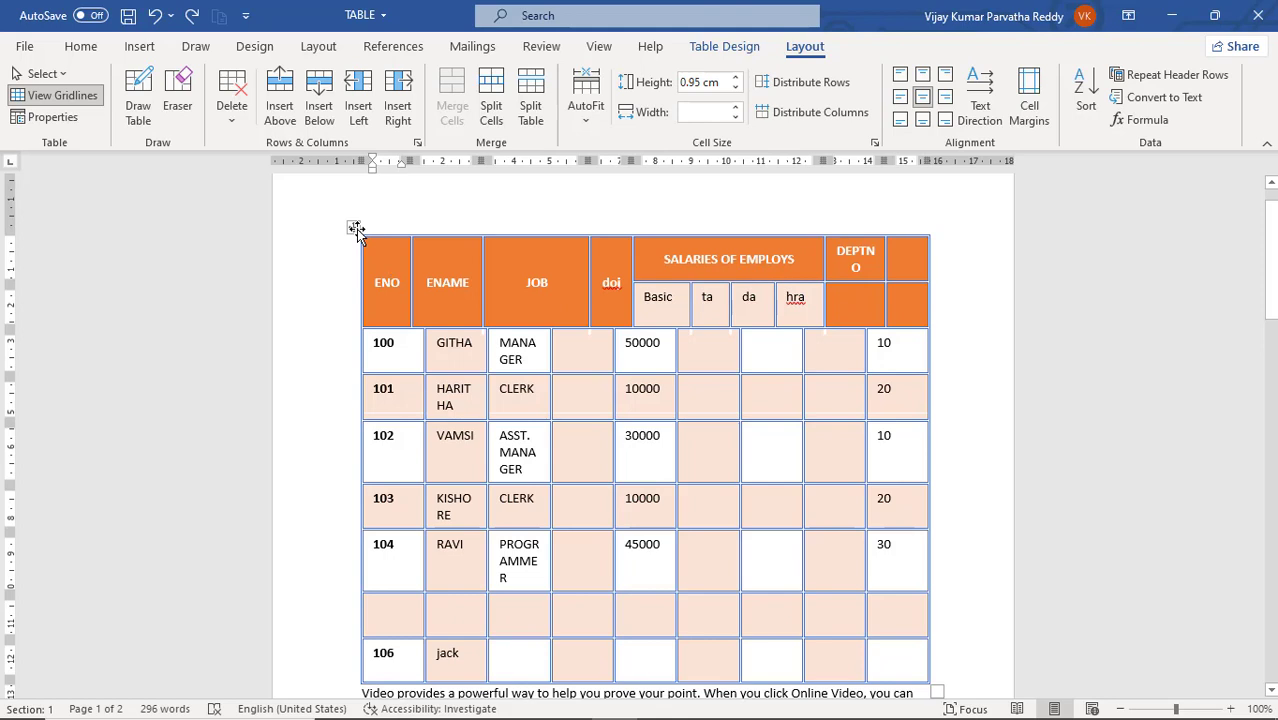
Step: Try to sort the employee table that has merged header cells
{"action": "left_click", "coordinate": [1085, 100]}
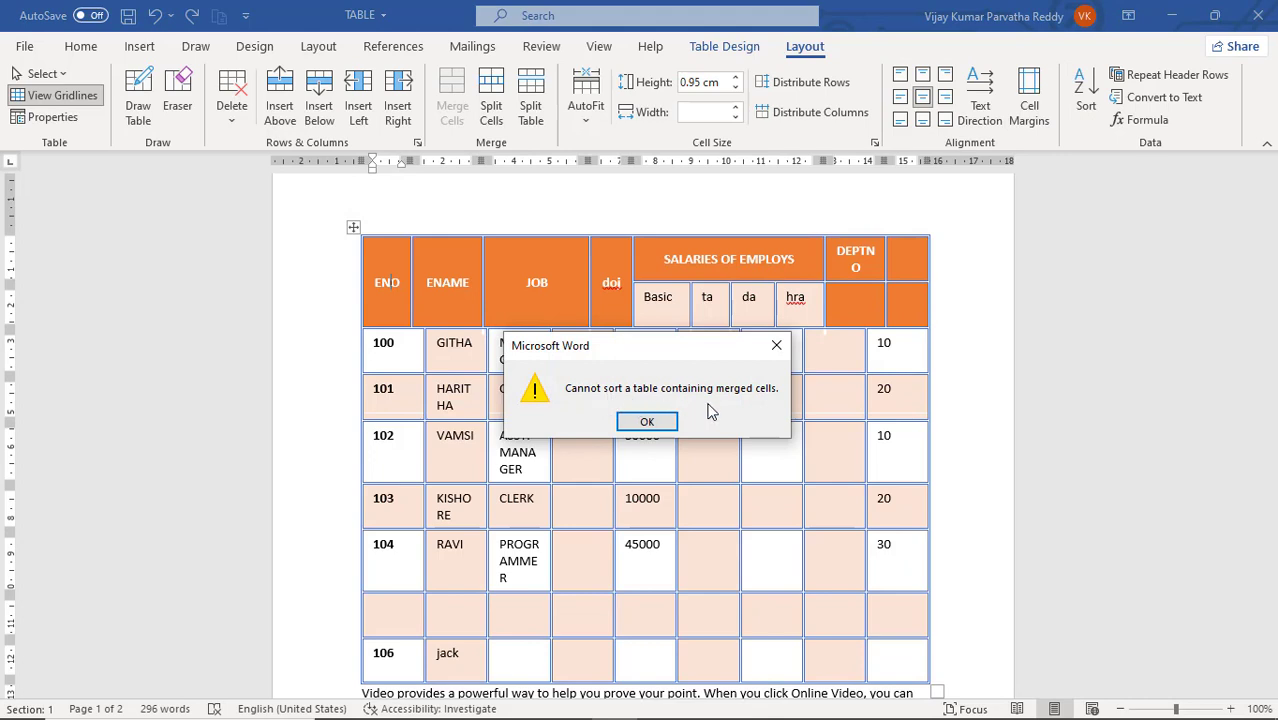
{"action": "left_click", "coordinate": [647, 421]}
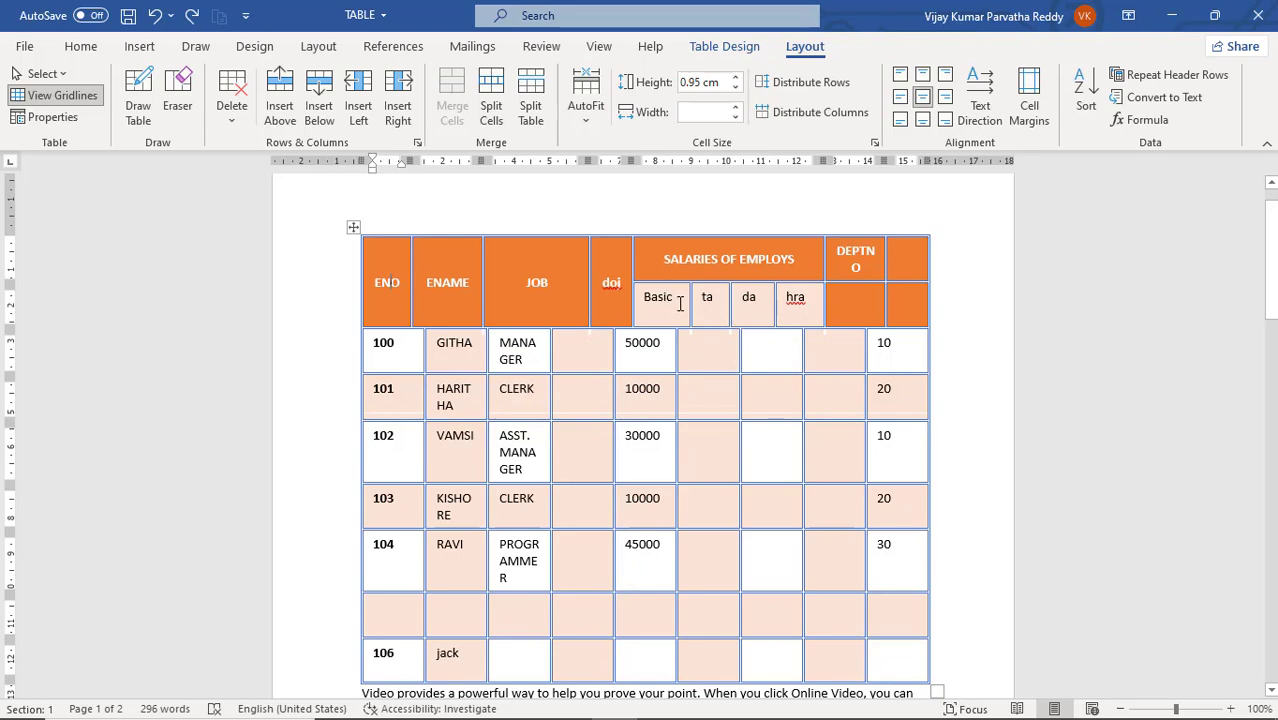
Step: Try to sort the SNO, SNAME, COURSE and FEE table by SNO in descending order with No header row selected
{"action": "scroll", "coordinate": [680, 303], "scroll_direction": "down", "scroll_amount": 10}
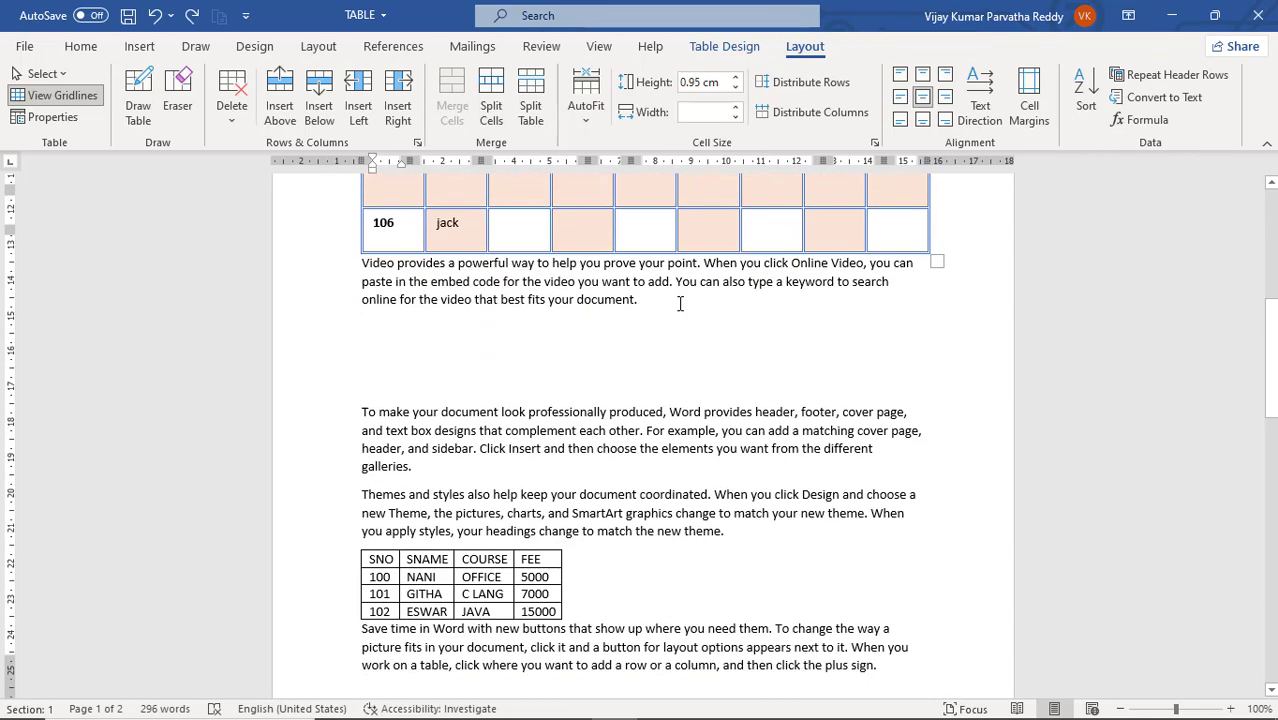
{"action": "scroll", "coordinate": [680, 303], "scroll_direction": "down", "scroll_amount": 1}
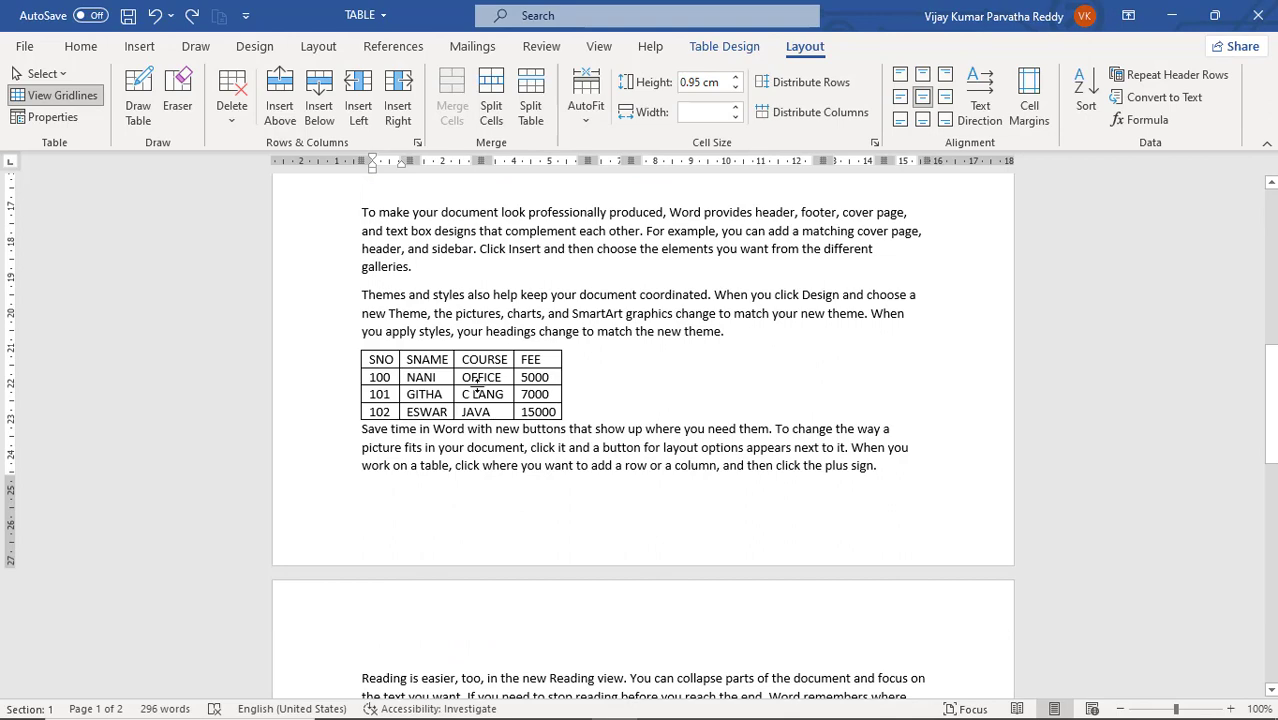
{"action": "left_click", "coordinate": [434, 364]}
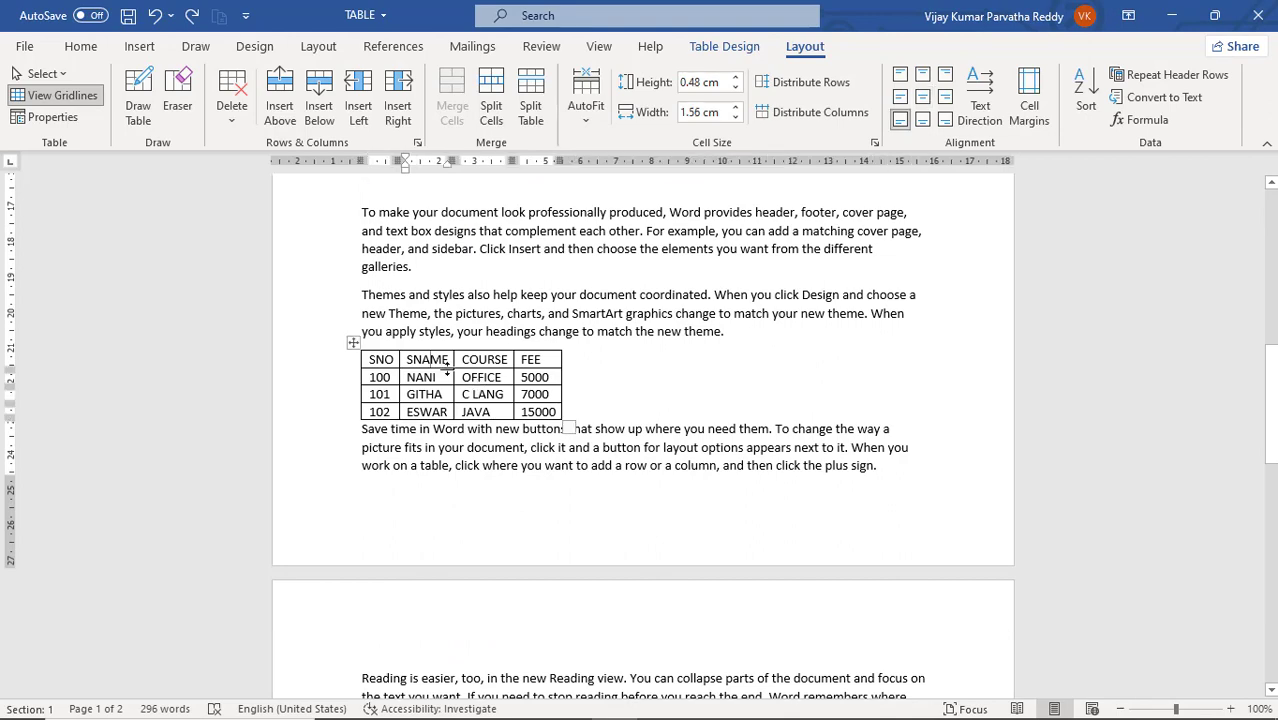
{"action": "scroll", "coordinate": [447, 368], "scroll_direction": "down", "scroll_amount": 12}
{"action": "scroll", "coordinate": [452, 370], "scroll_direction": "up", "scroll_amount": 5}
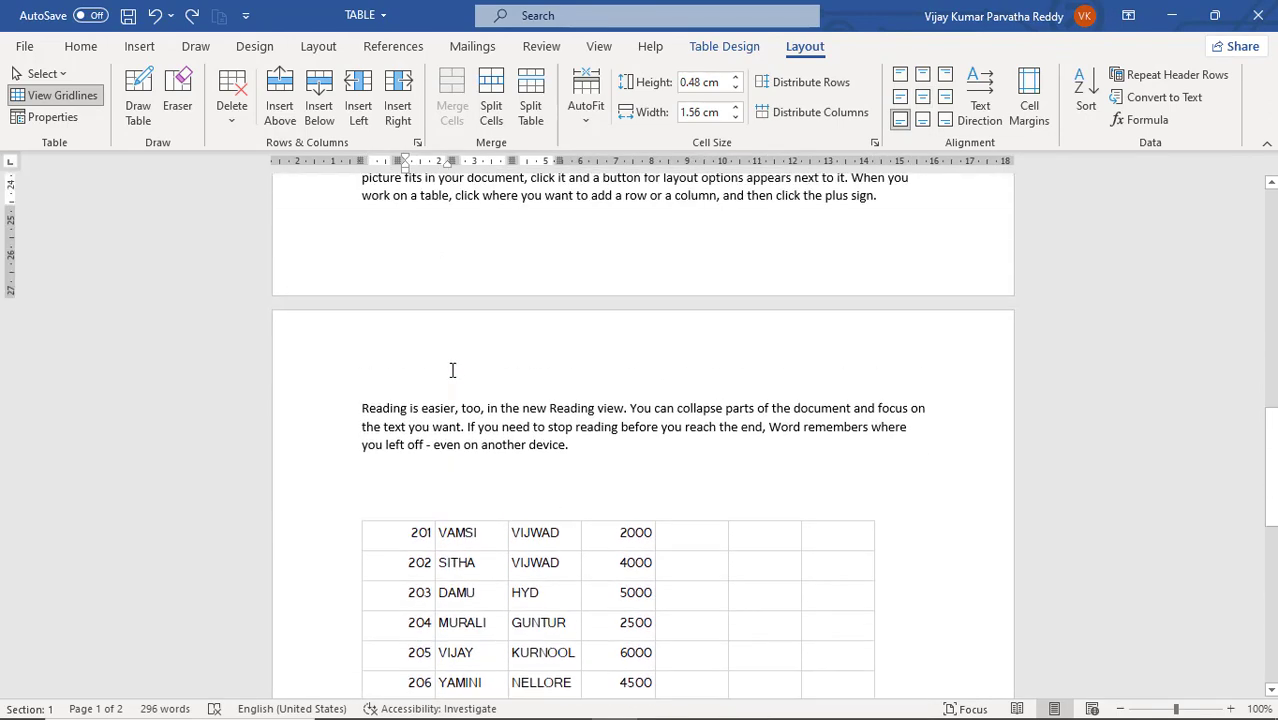
{"action": "scroll", "coordinate": [452, 370], "scroll_direction": "up", "scroll_amount": 5}
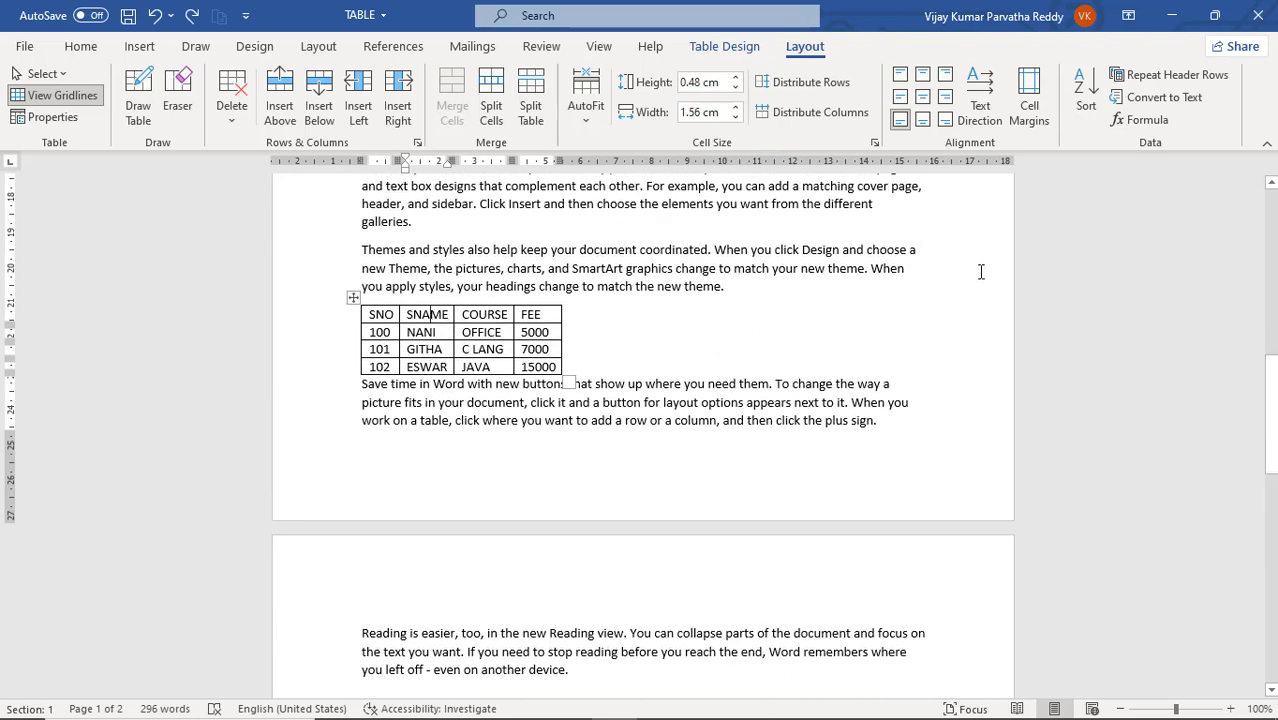
{"action": "left_click", "coordinate": [1085, 95]}
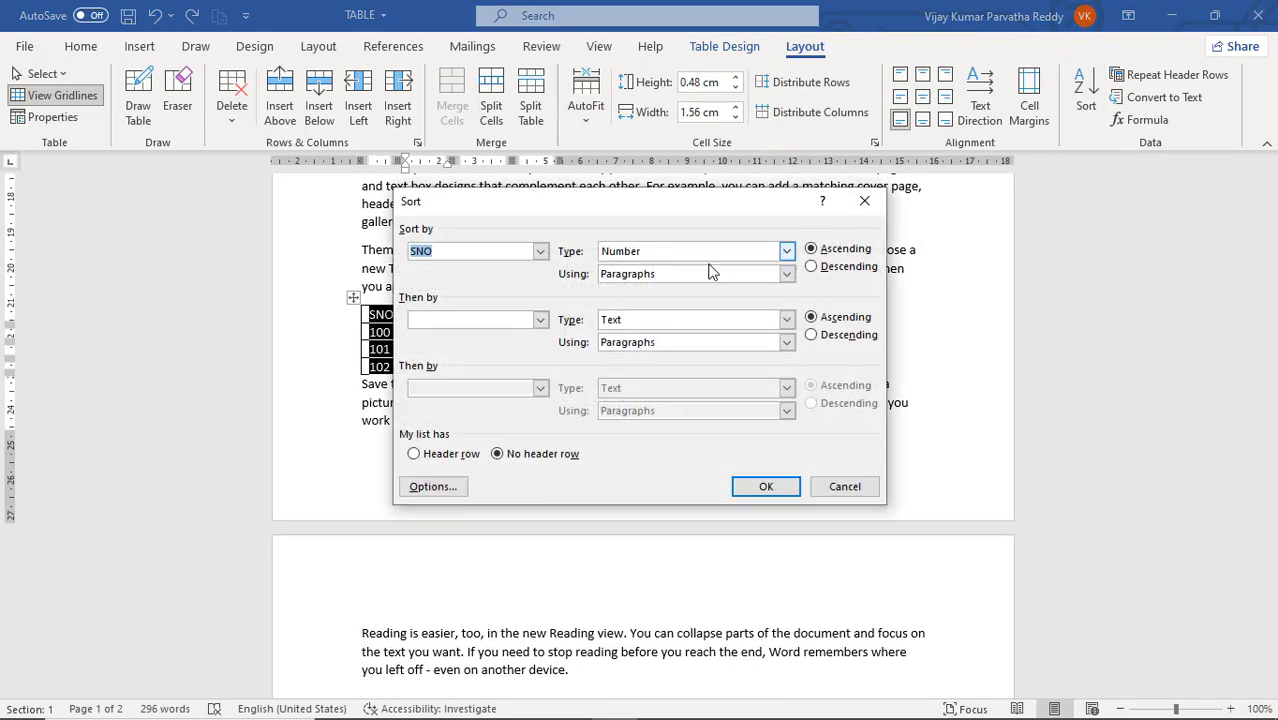
{"action": "left_click_drag", "start_coordinate": [592, 219], "coordinate": [899, 235]}
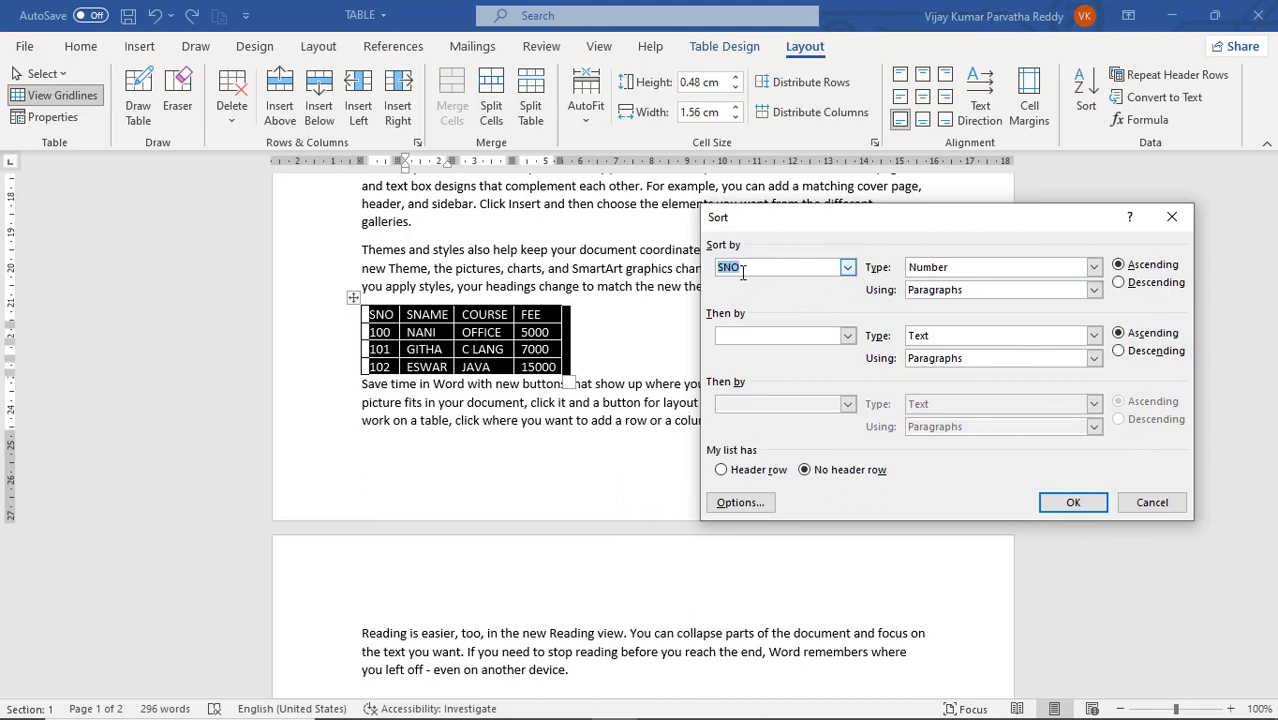
{"action": "left_click", "coordinate": [1122, 284]}
{"action": "left_click", "coordinate": [1093, 505]}
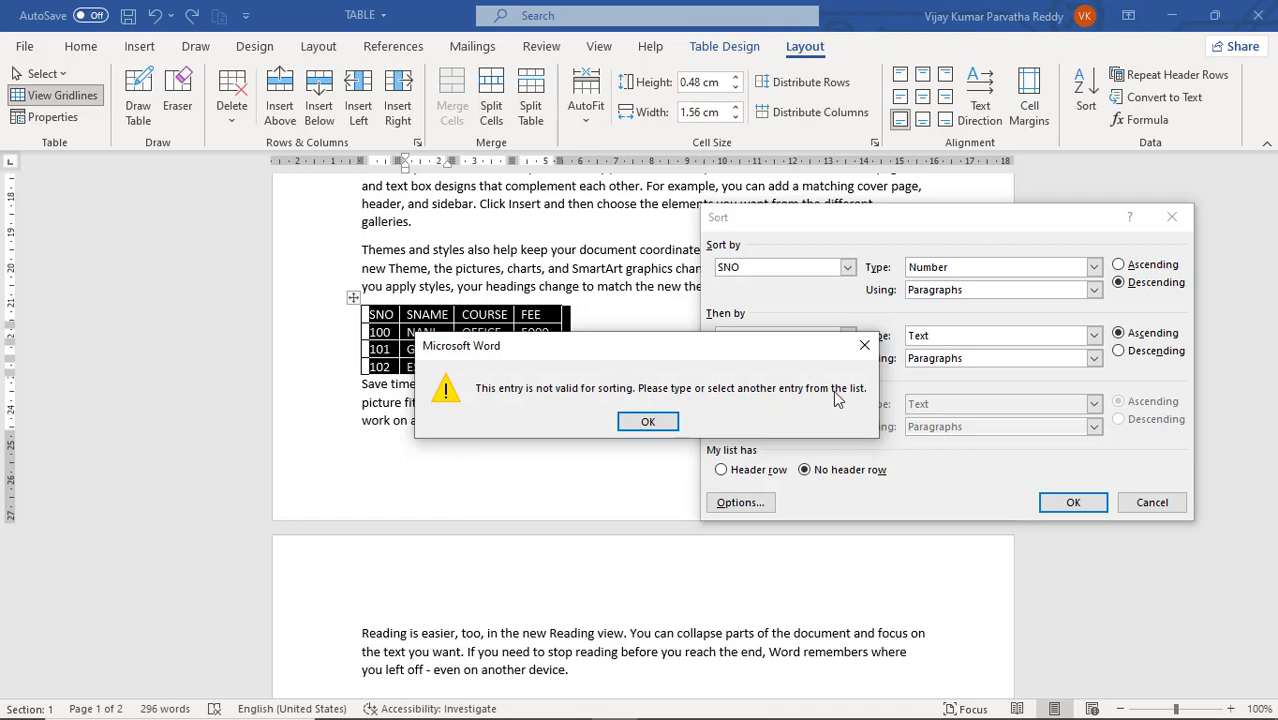
{"action": "left_click", "coordinate": [647, 422]}
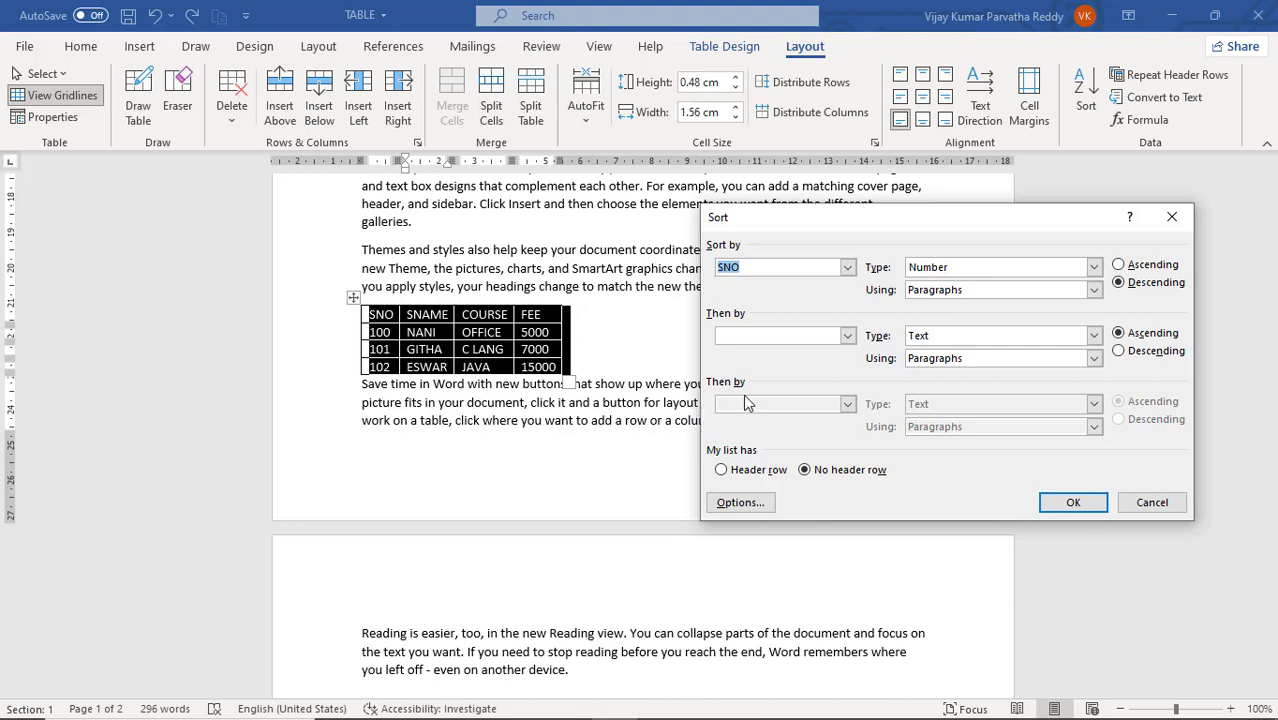
Step: Sort the course fee table by SNO as numbers in ascending order, treating its first row as a header row
{"action": "left_click", "coordinate": [1121, 266]}
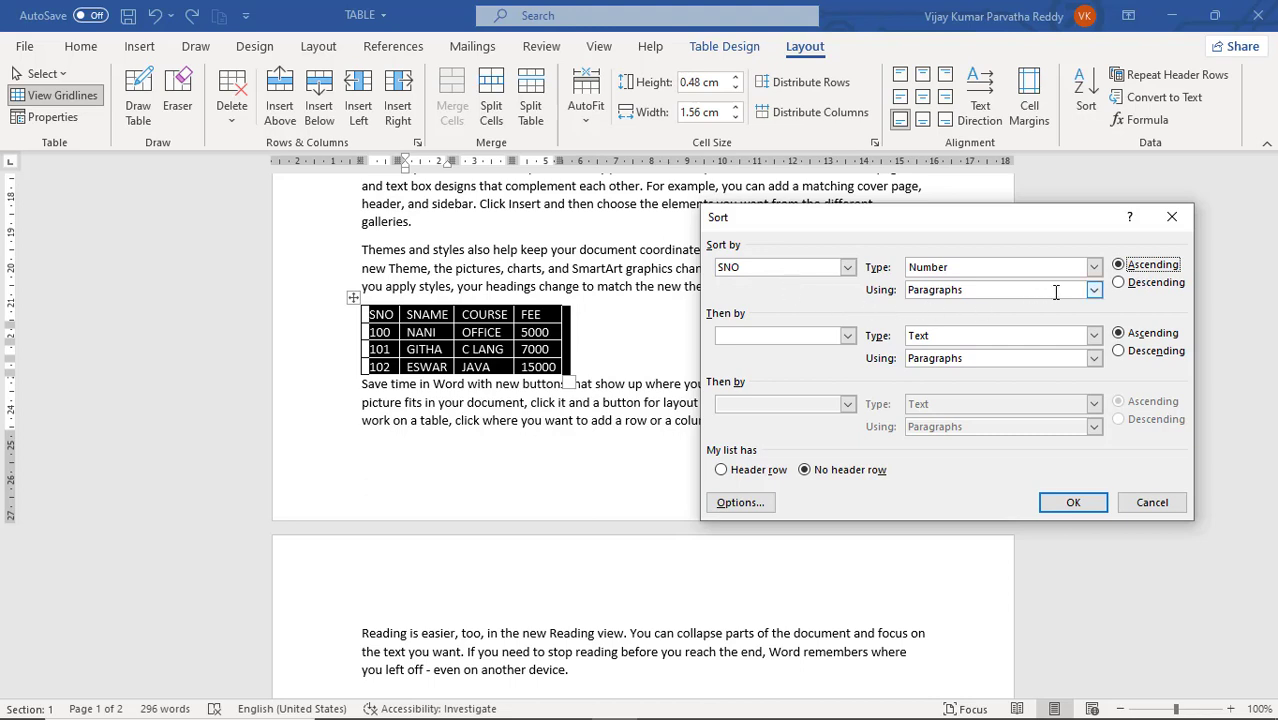
{"action": "left_click", "coordinate": [1094, 292]}
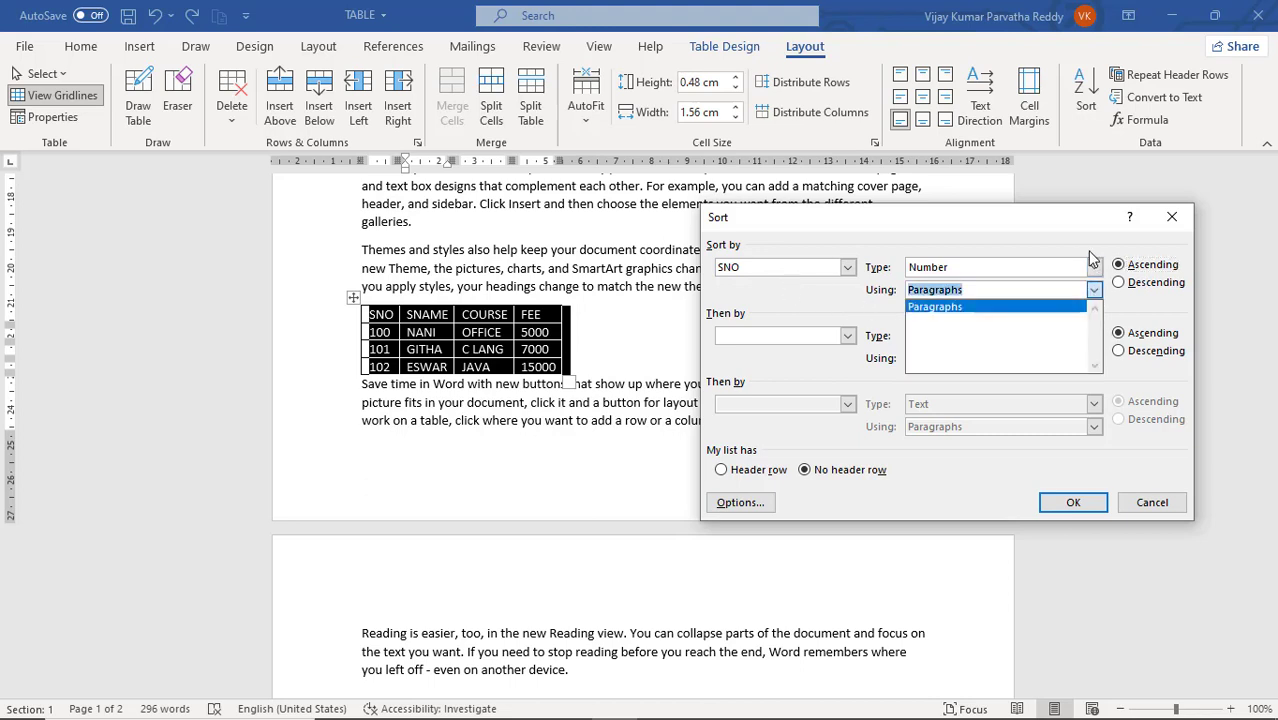
{"action": "left_click", "coordinate": [1090, 258]}
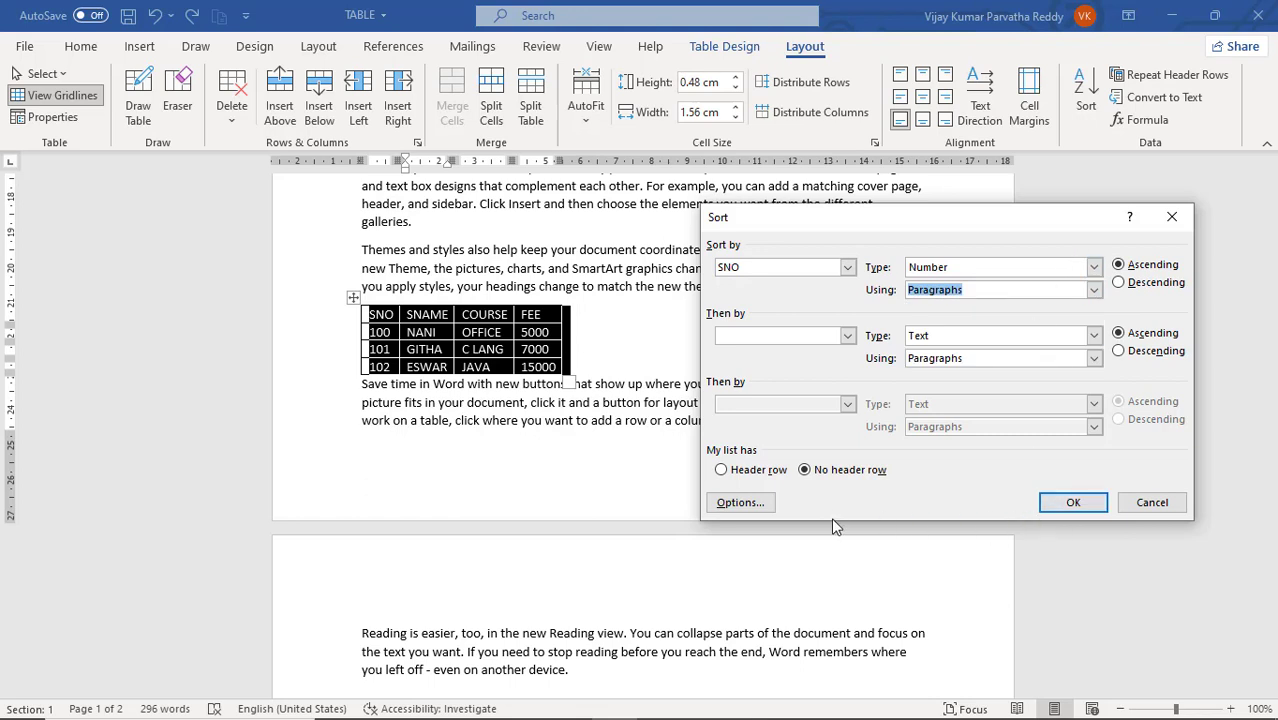
{"action": "left_click", "coordinate": [722, 470]}
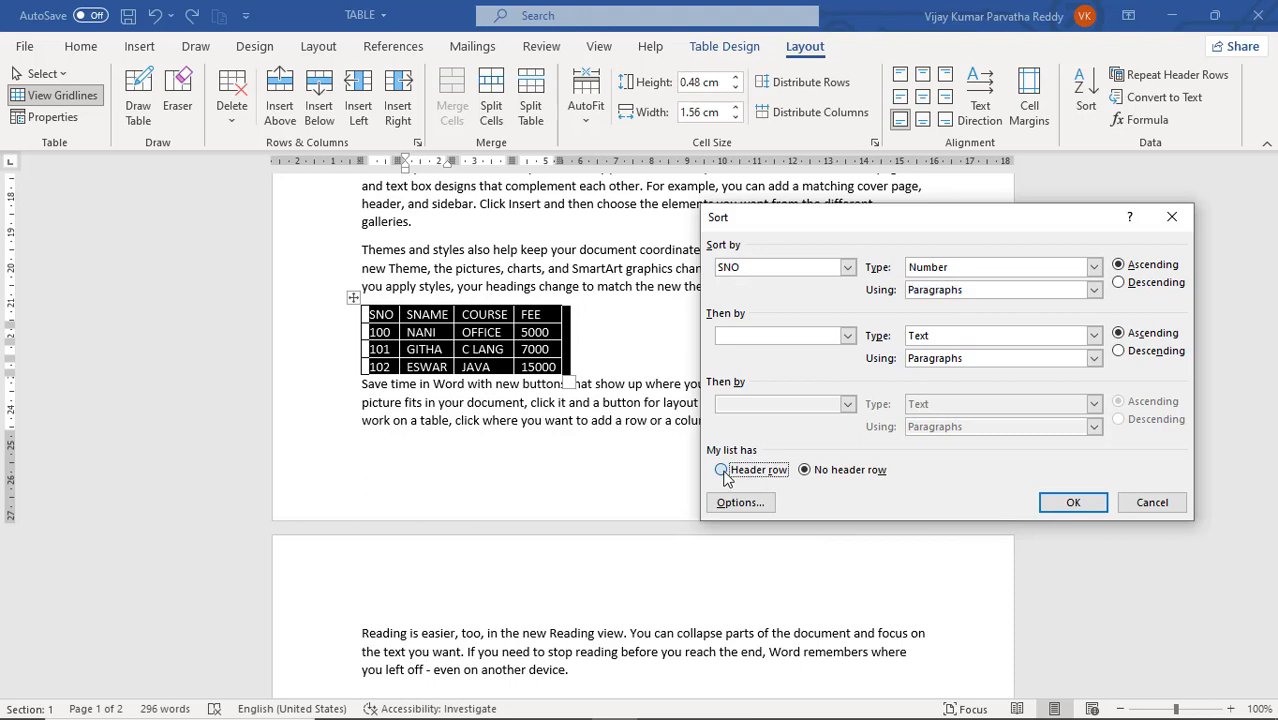
{"action": "left_click", "coordinate": [1058, 506]}
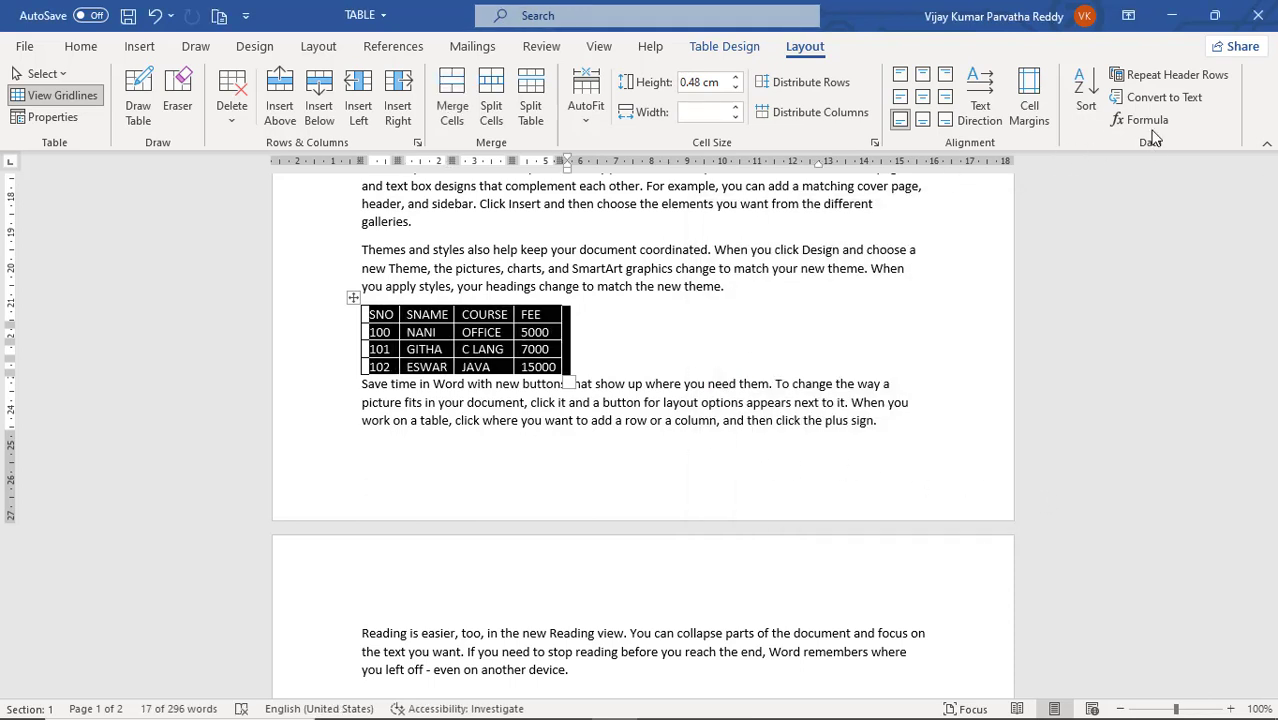
Step: Sort the course fee table by SNO in descending order, keeping its first row as the header row
{"action": "left_click", "coordinate": [1084, 96]}
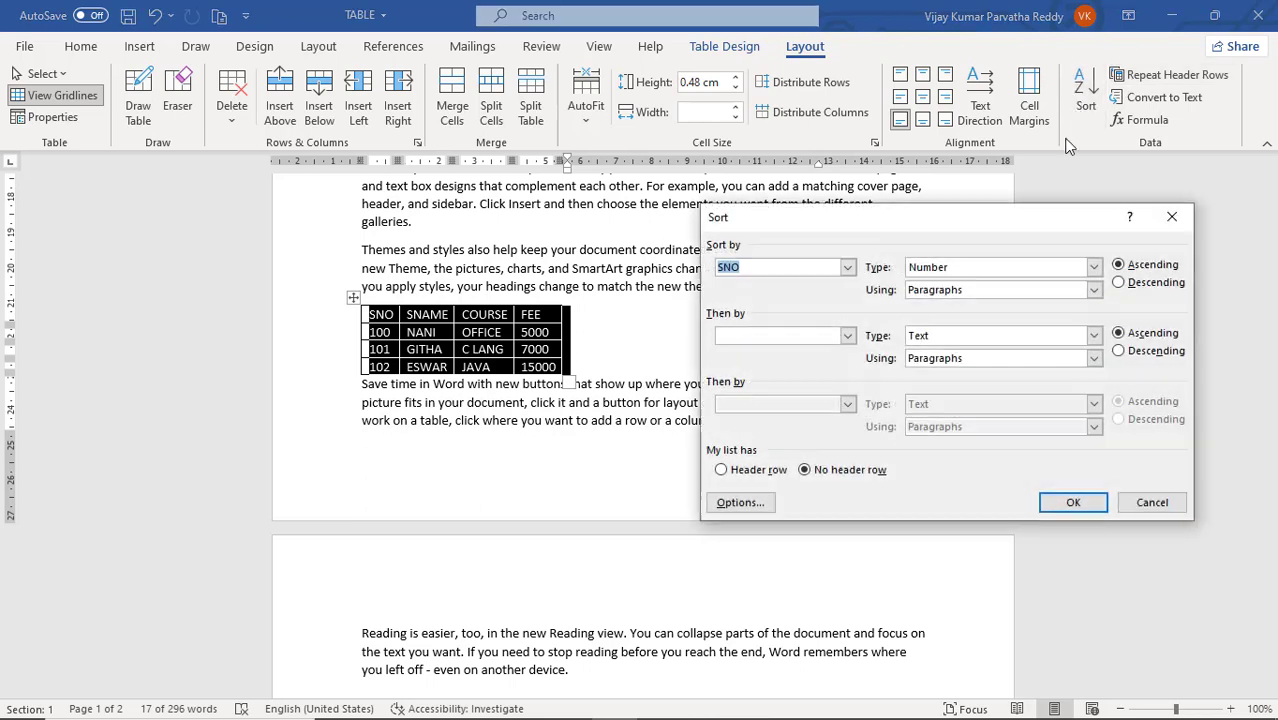
{"action": "left_click", "coordinate": [1150, 282]}
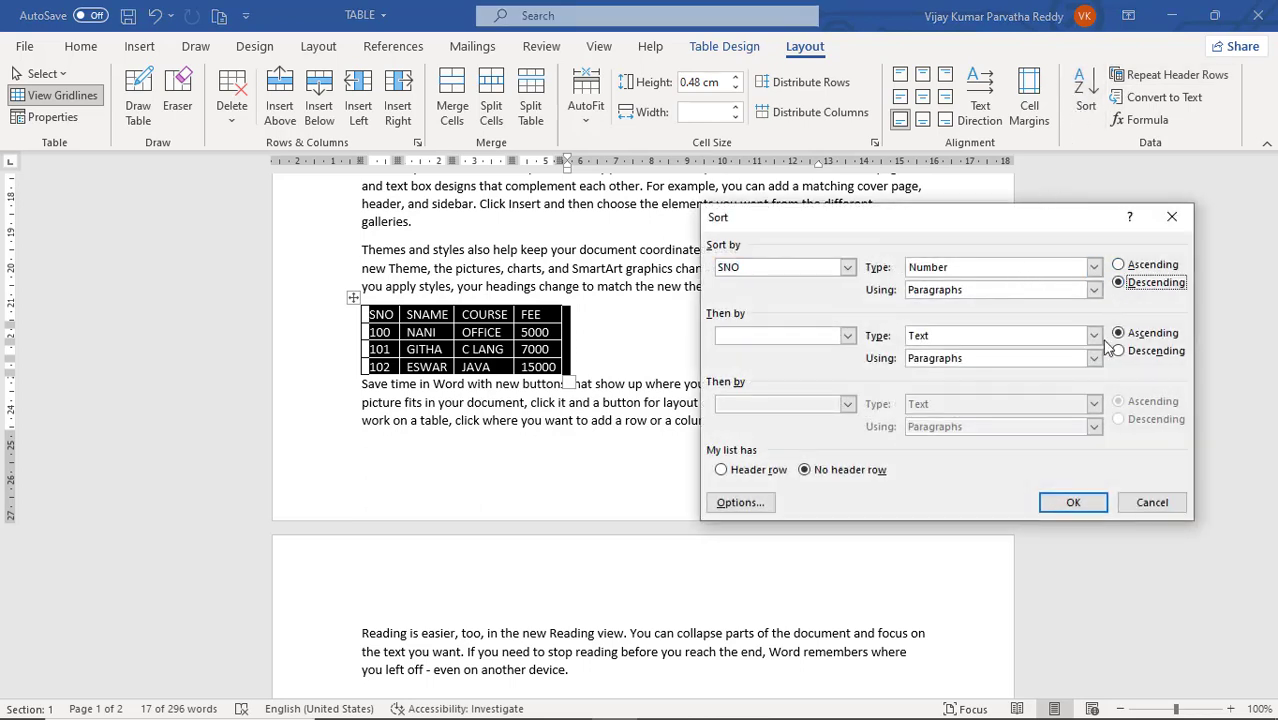
{"action": "left_click", "coordinate": [739, 472]}
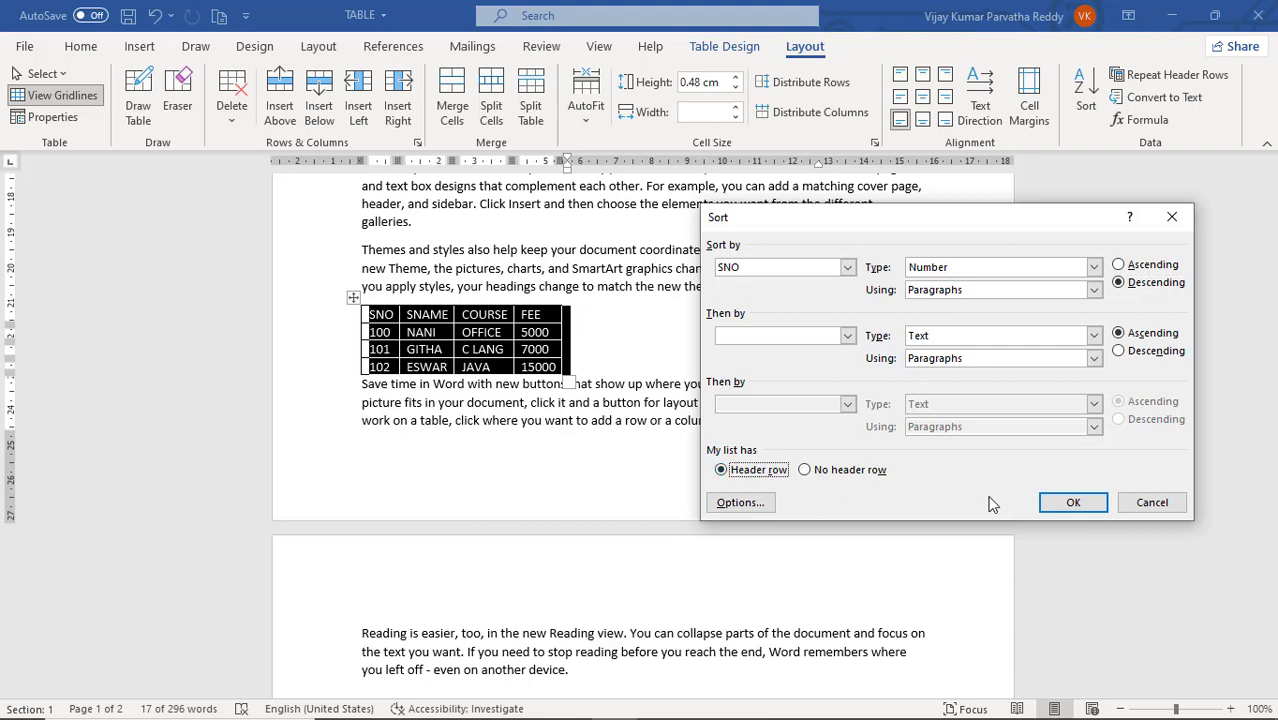
{"action": "left_click", "coordinate": [1073, 502]}
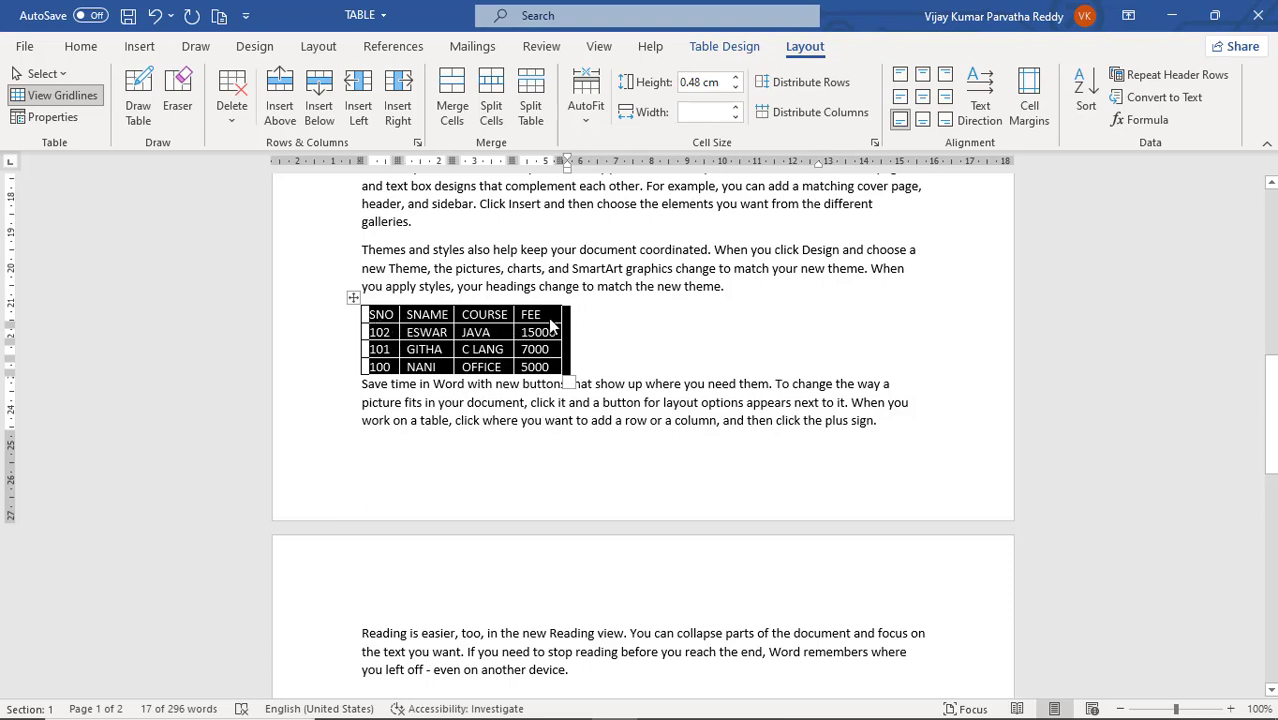
{"action": "left_click", "coordinate": [390, 333]}
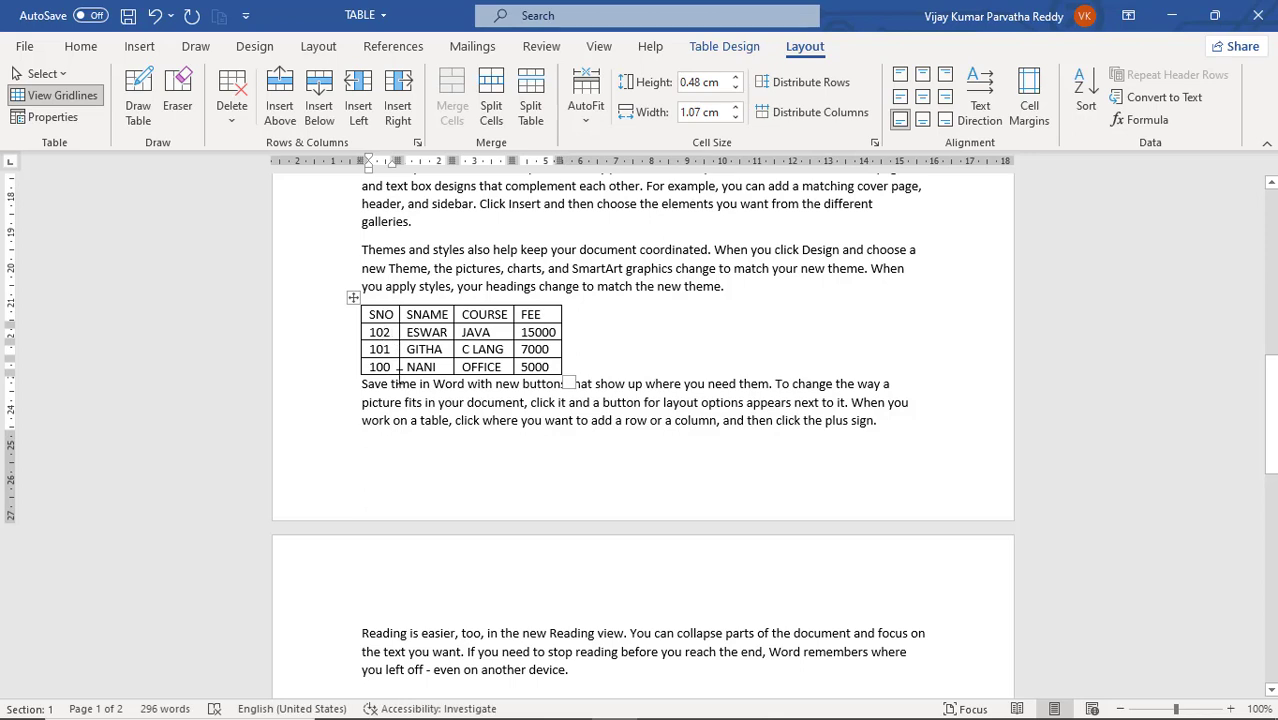
Step: Sort the course fee table by SNAME as text in descending order, with the Header row option on
{"action": "left_click", "coordinate": [394, 314]}
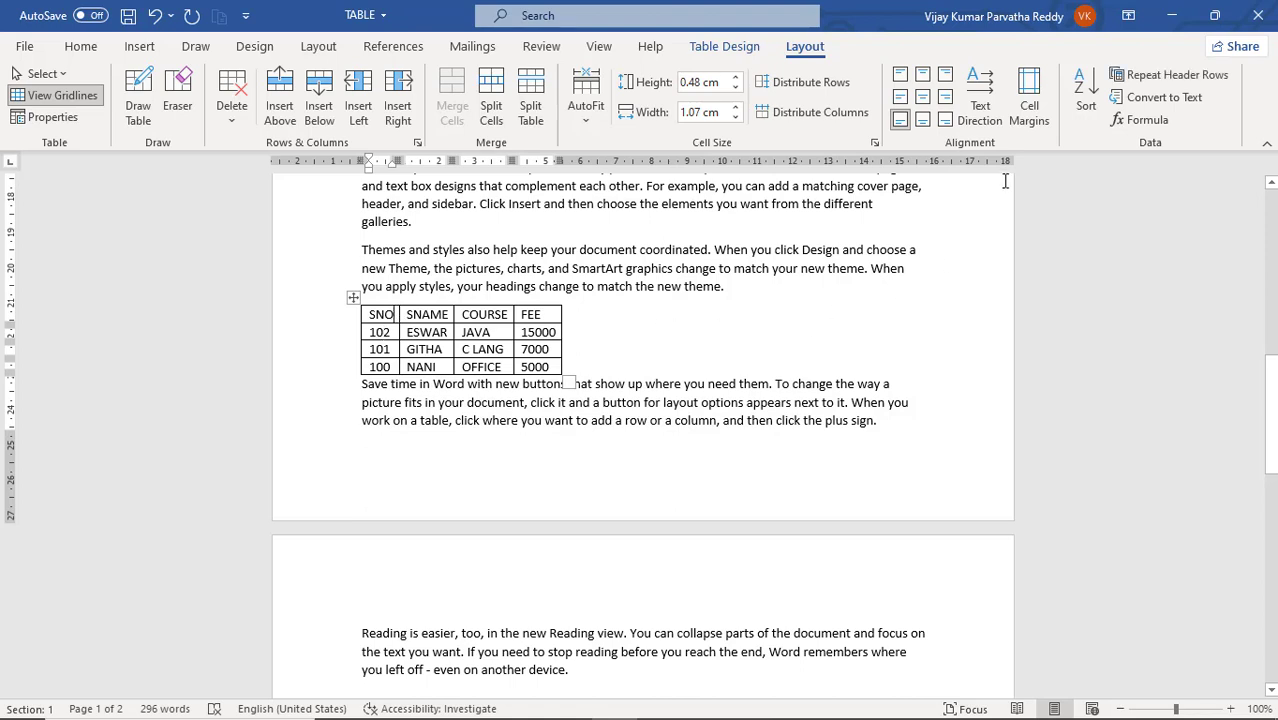
{"action": "left_click", "coordinate": [1086, 110]}
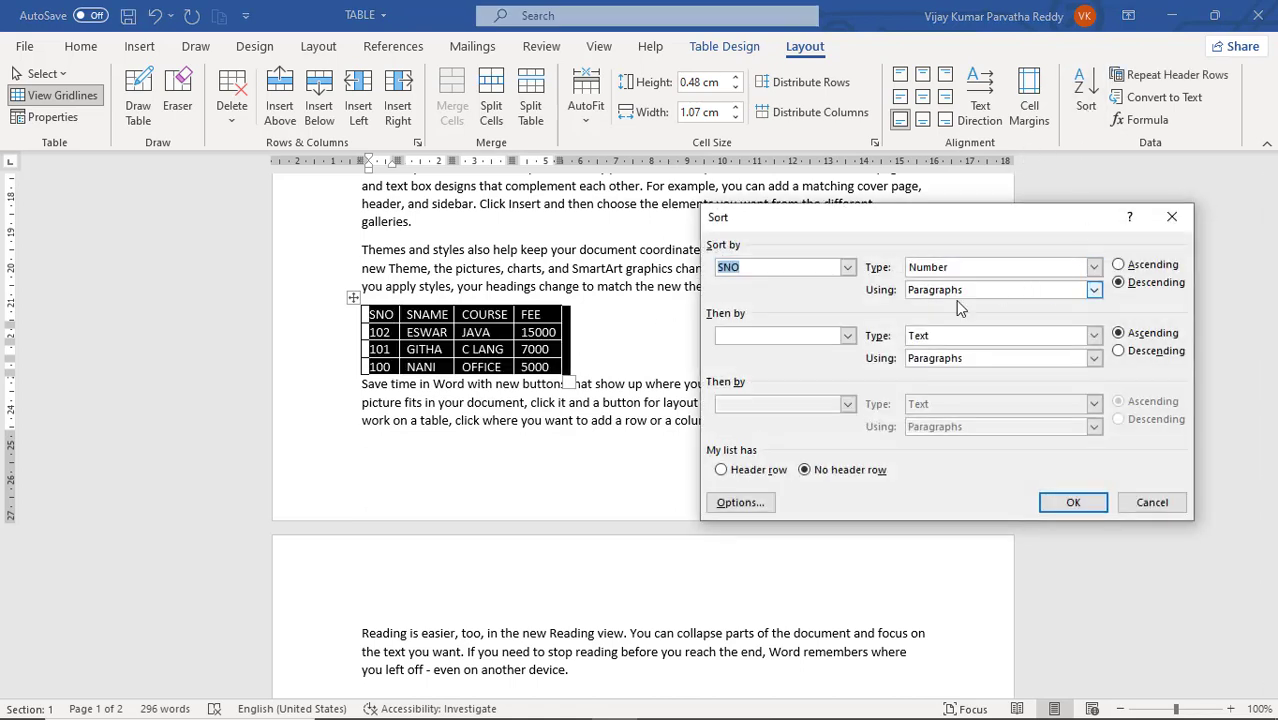
{"action": "left_click", "coordinate": [847, 267]}
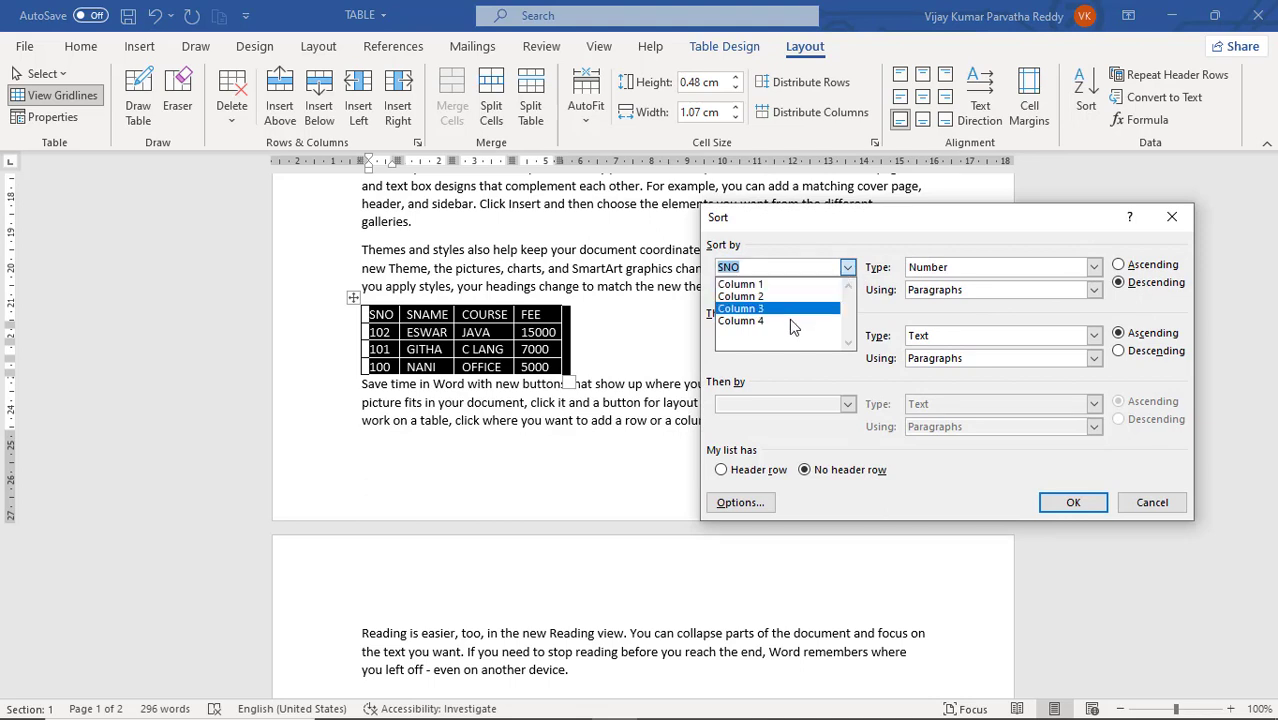
{"action": "left_click", "coordinate": [726, 472]}
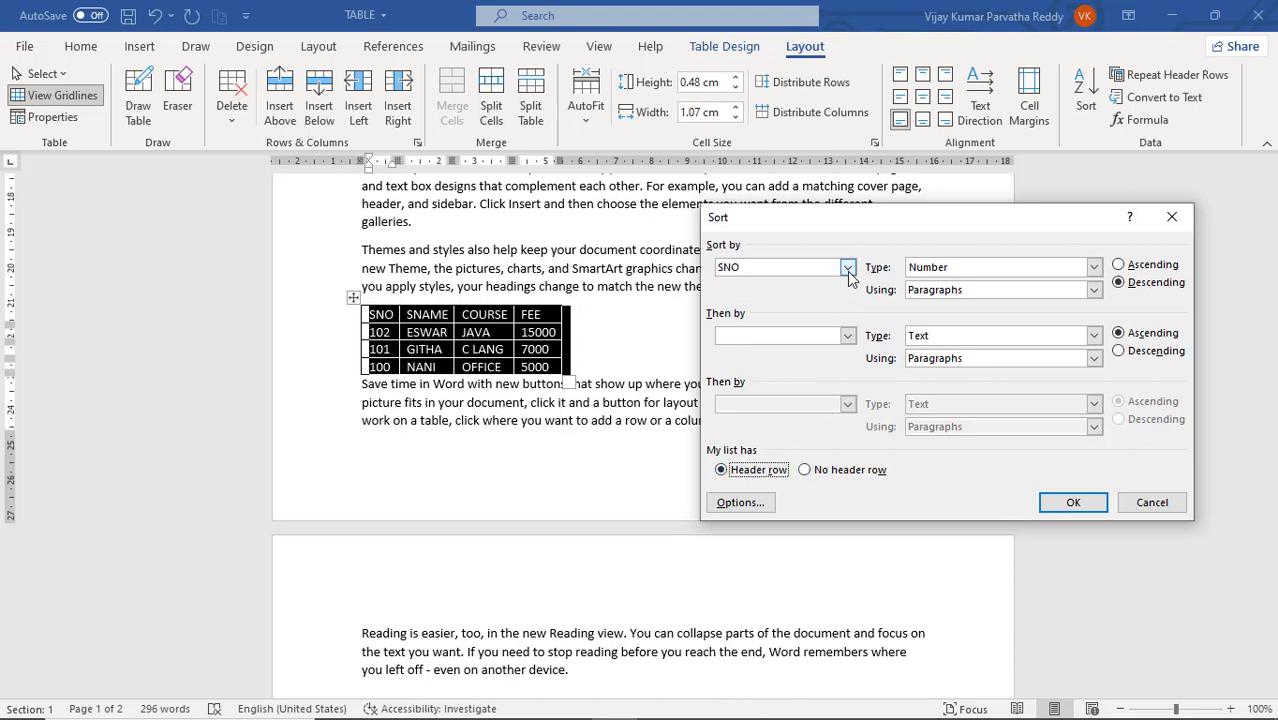
{"action": "left_click", "coordinate": [847, 267]}
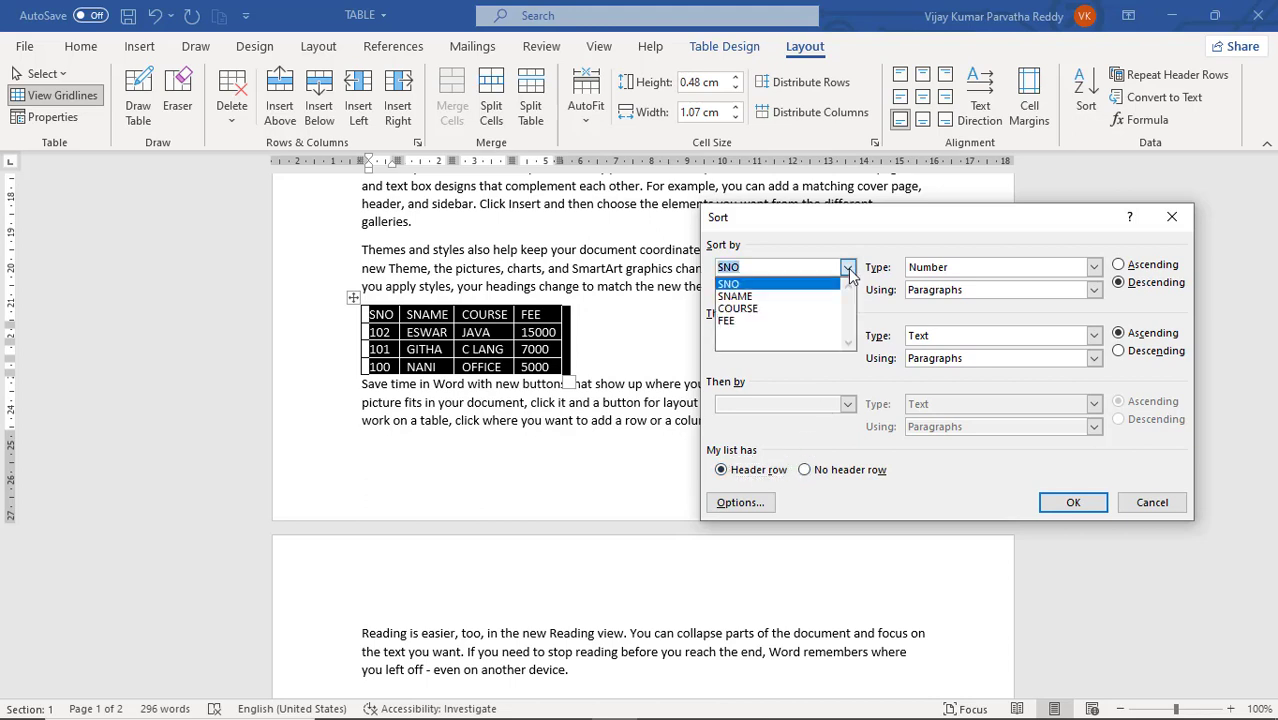
{"action": "left_click", "coordinate": [791, 296]}
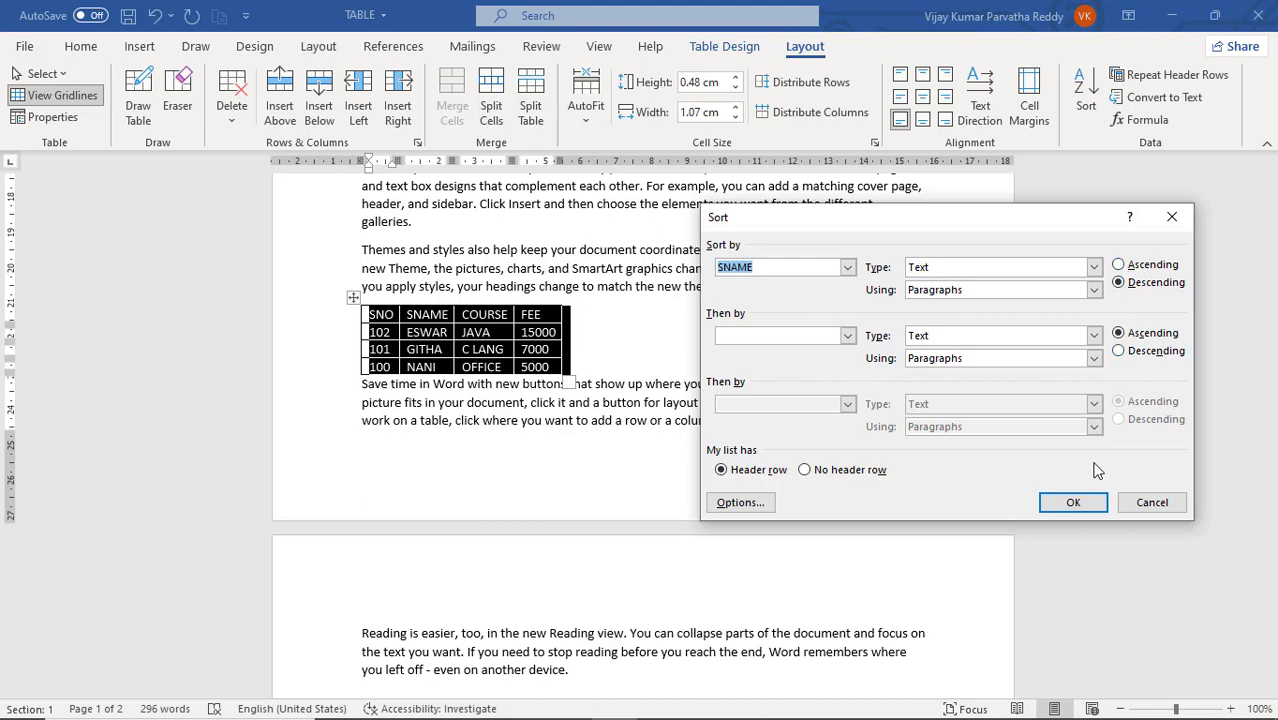
{"action": "left_click", "coordinate": [1073, 502]}
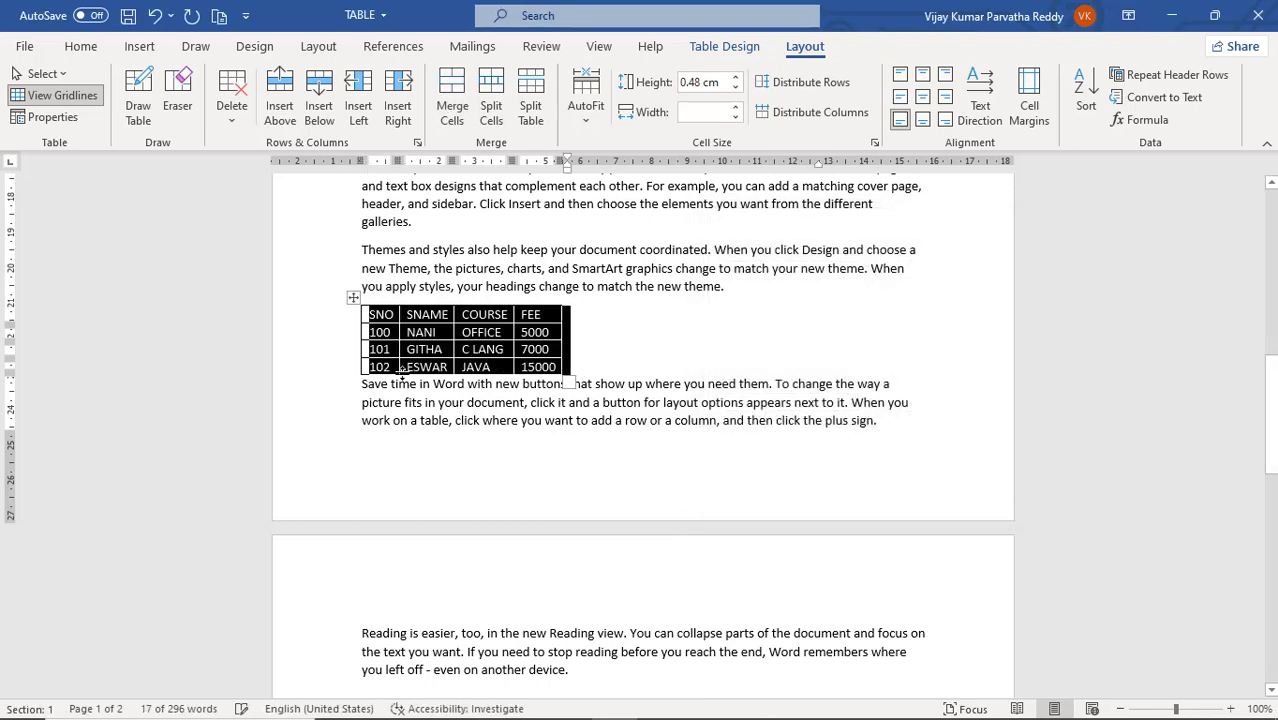
{"action": "left_click", "coordinate": [414, 332]}
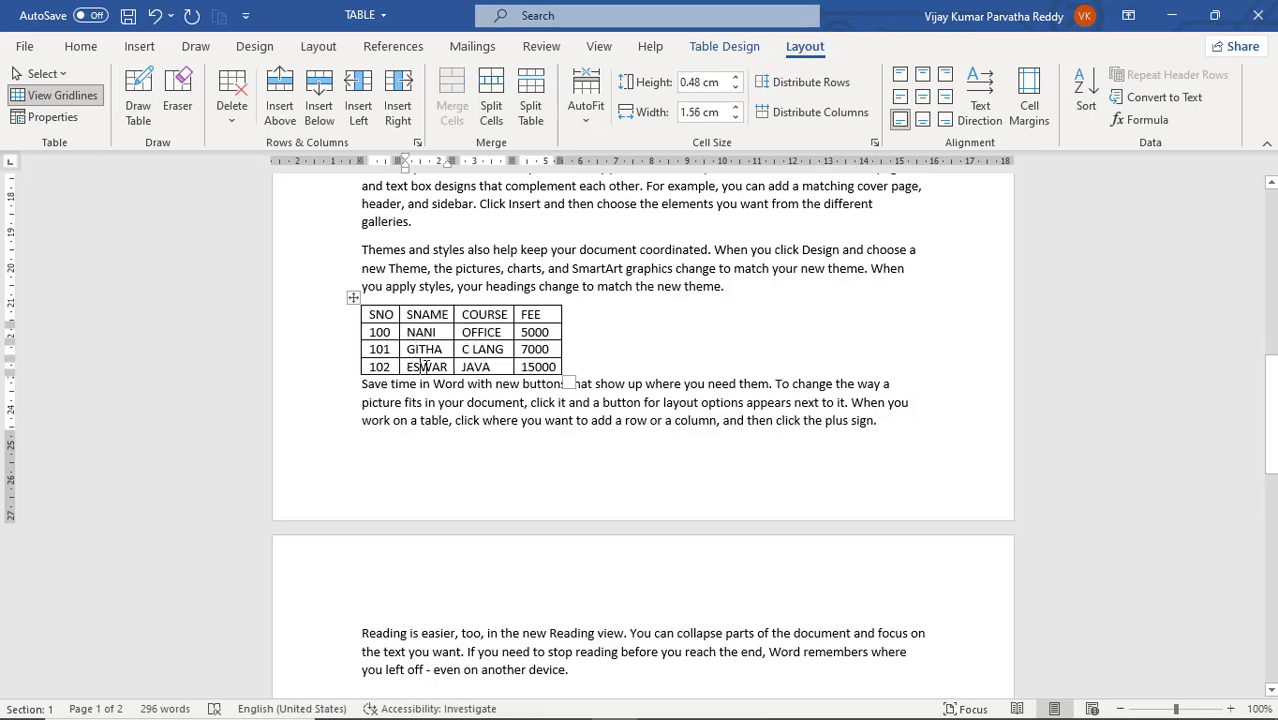
Step: Sort the course fee table by SNAME in ascending order, with its first row set as the header row
{"action": "left_click", "coordinate": [1078, 105]}
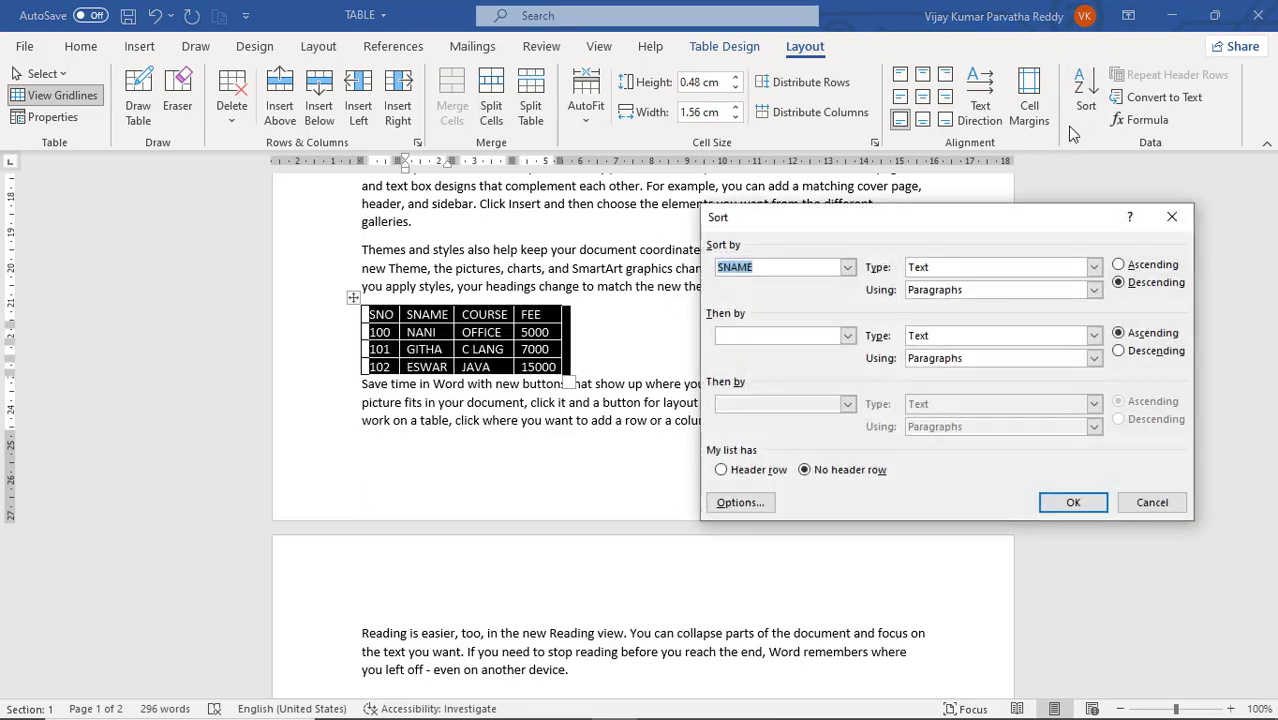
{"action": "left_click", "coordinate": [1119, 265]}
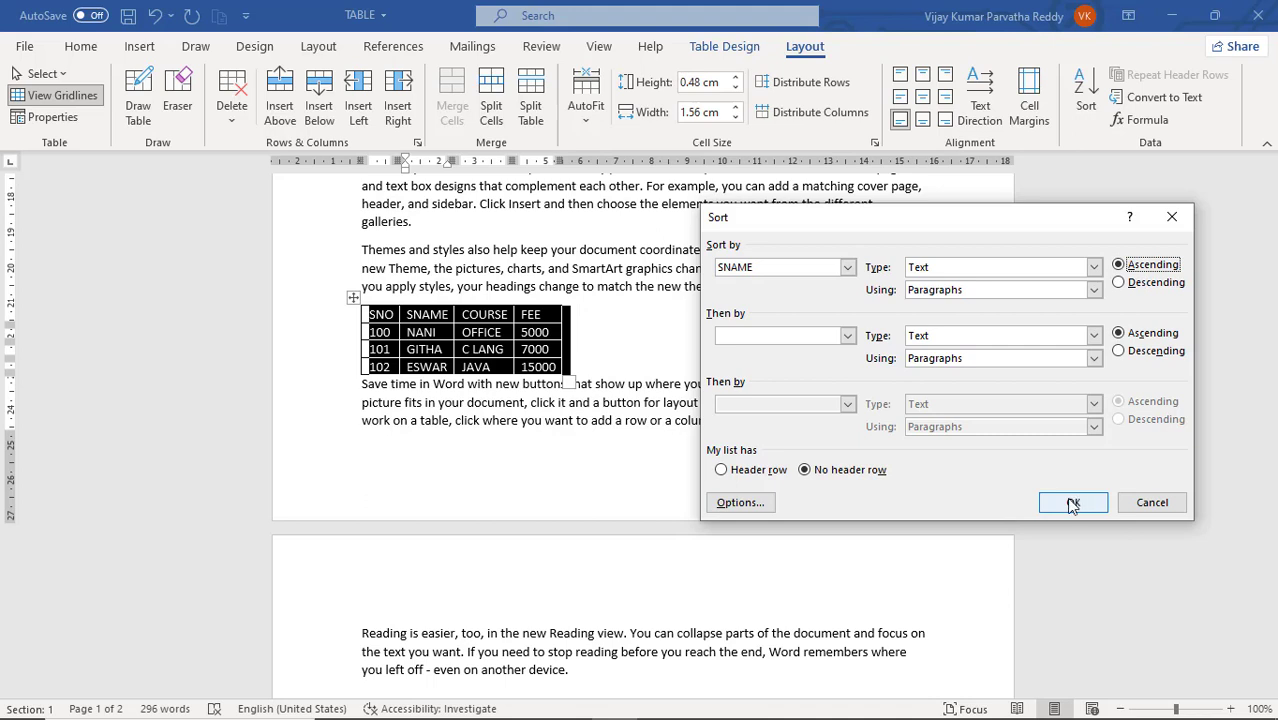
{"action": "left_click", "coordinate": [721, 470]}
{"action": "left_click", "coordinate": [1062, 504]}
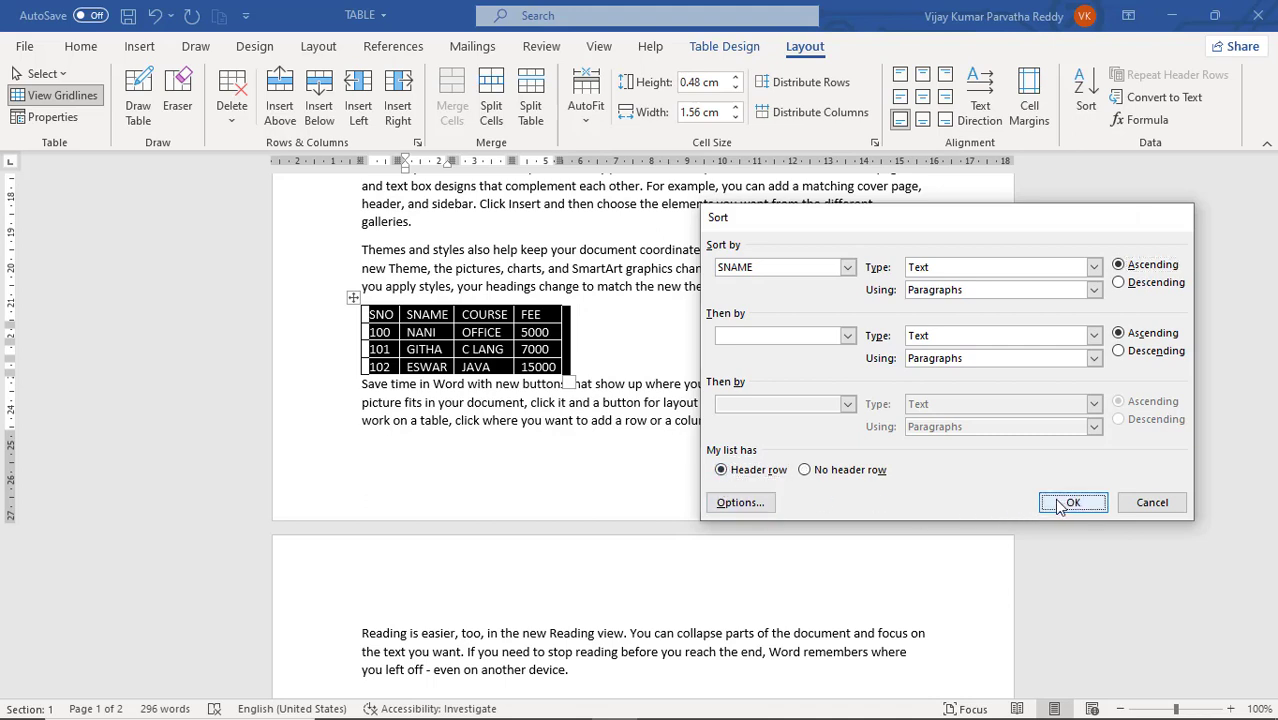
{"action": "left_click", "coordinate": [412, 335]}
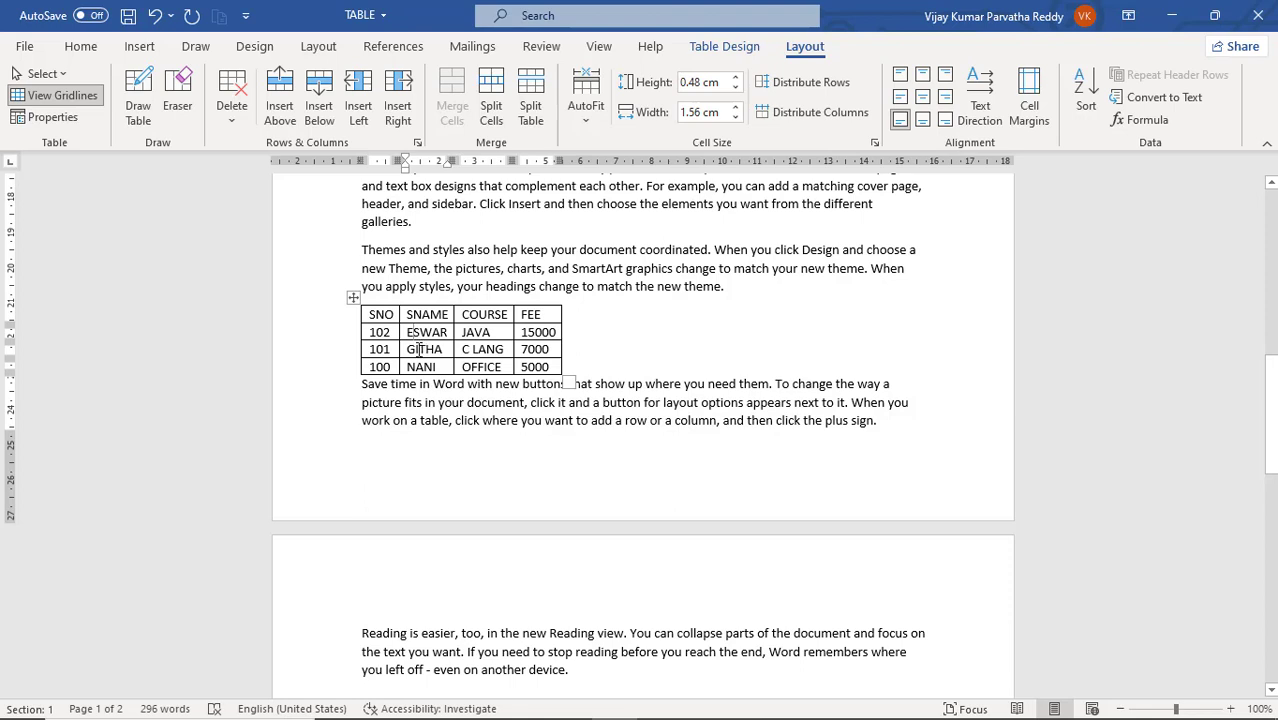
{"action": "left_click", "coordinate": [419, 368]}
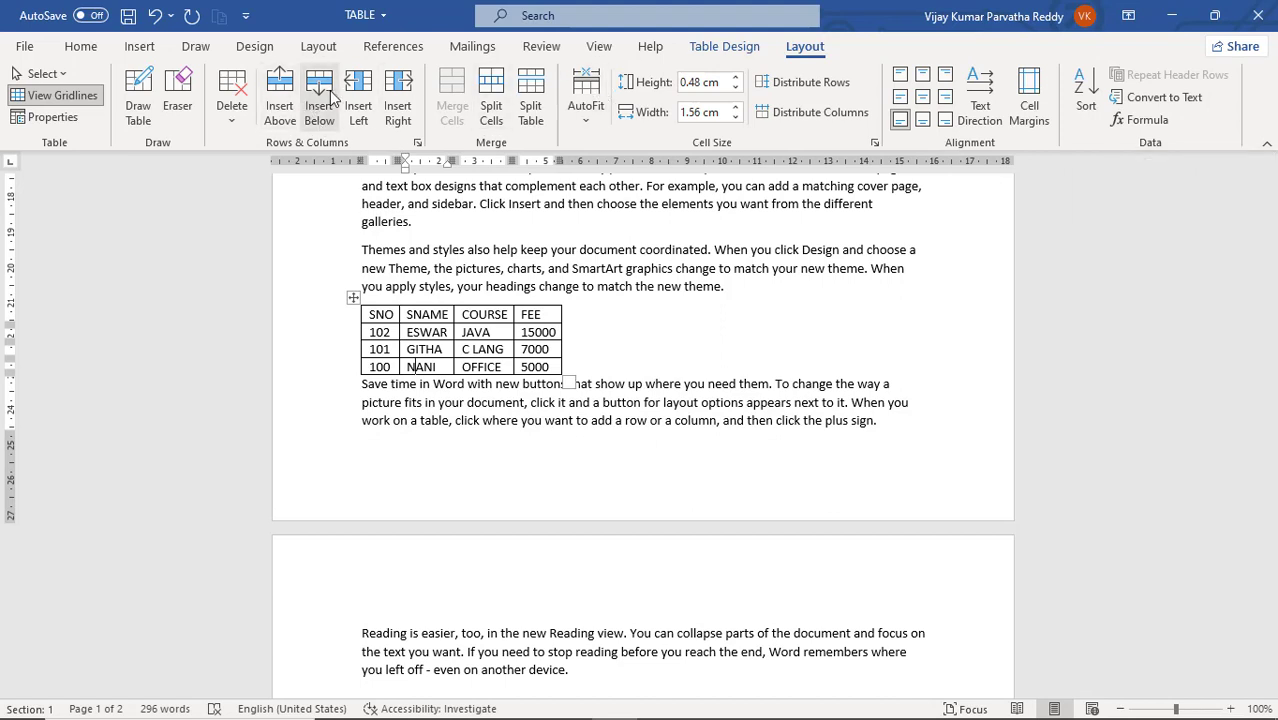
{"action": "left_click", "coordinate": [142, 47]}
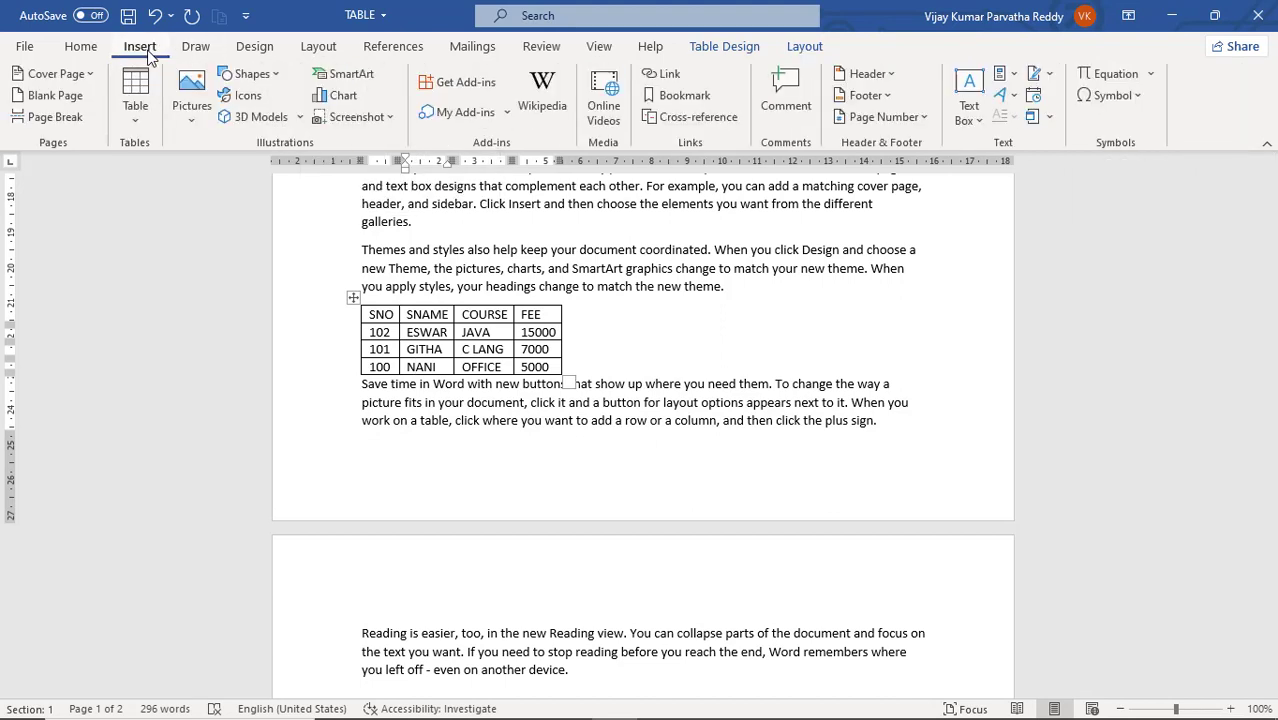
{"action": "left_click", "coordinate": [137, 119]}
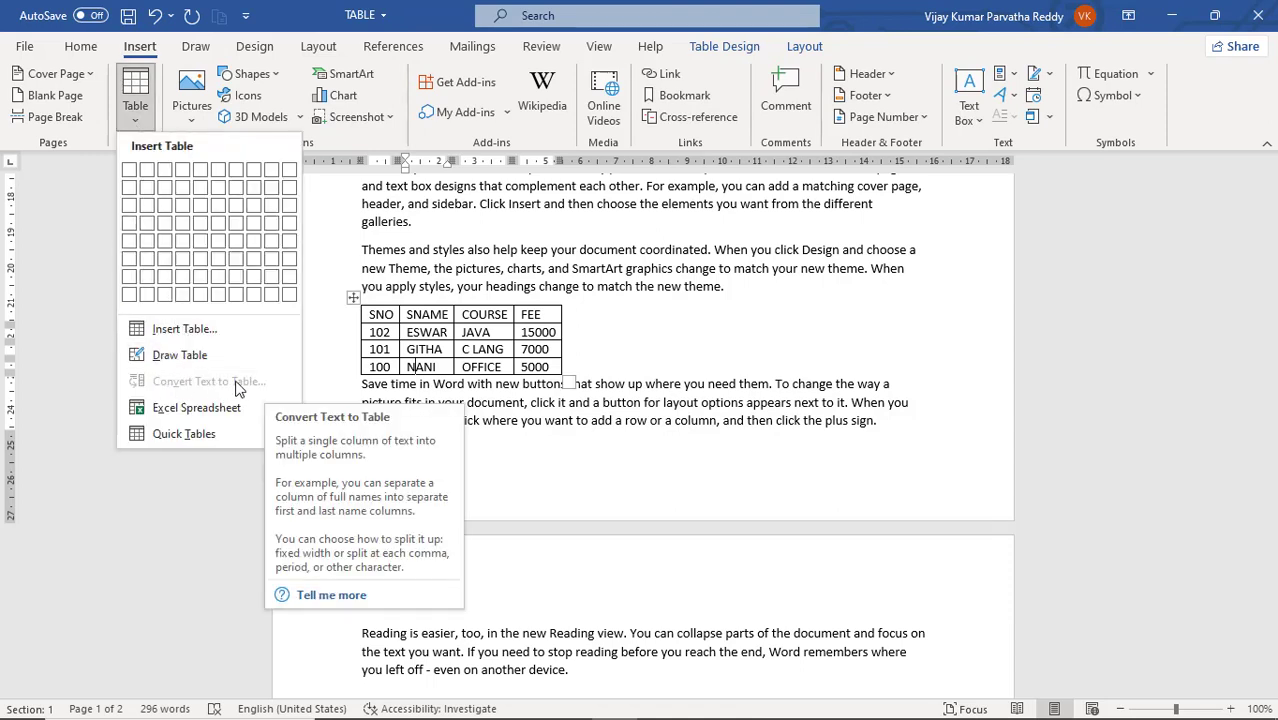
{"action": "left_click", "coordinate": [490, 341]}
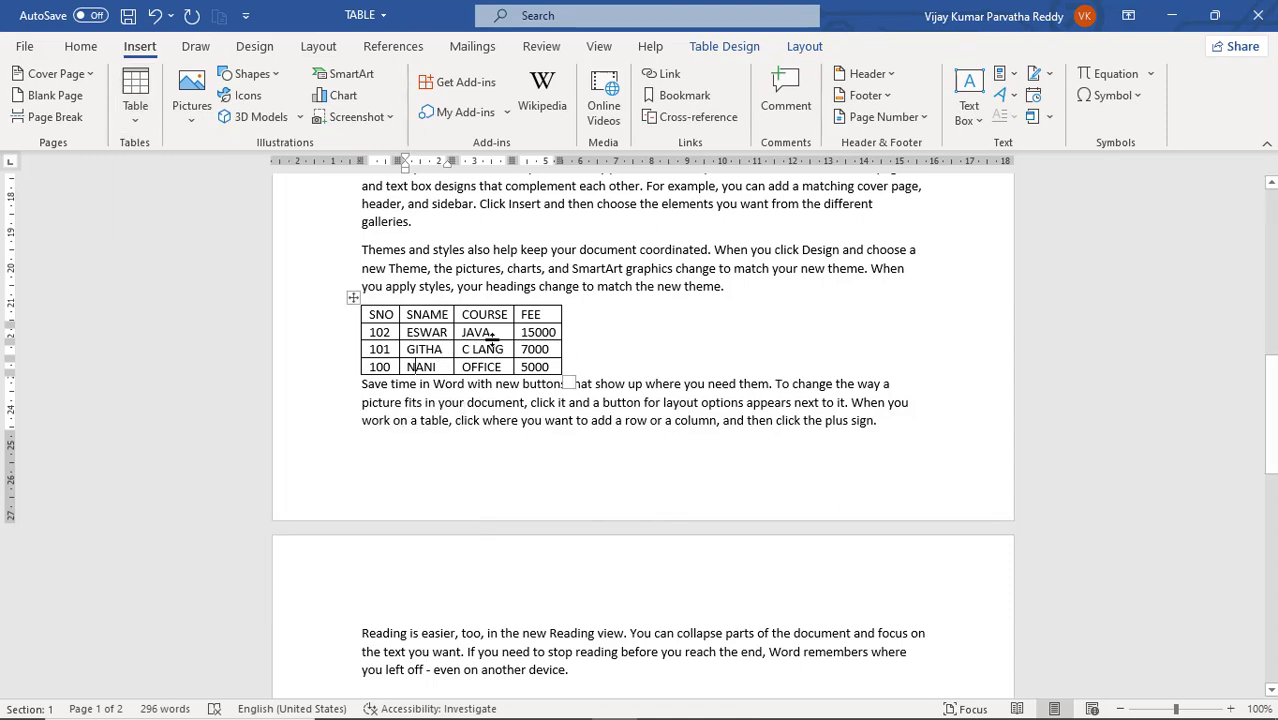
Step: Convert the course fee table to text separated with tabs, and undo the conversion
{"action": "left_click", "coordinate": [398, 320]}
{"action": "left_click", "coordinate": [390, 318]}
{"action": "left_click", "coordinate": [806, 50]}
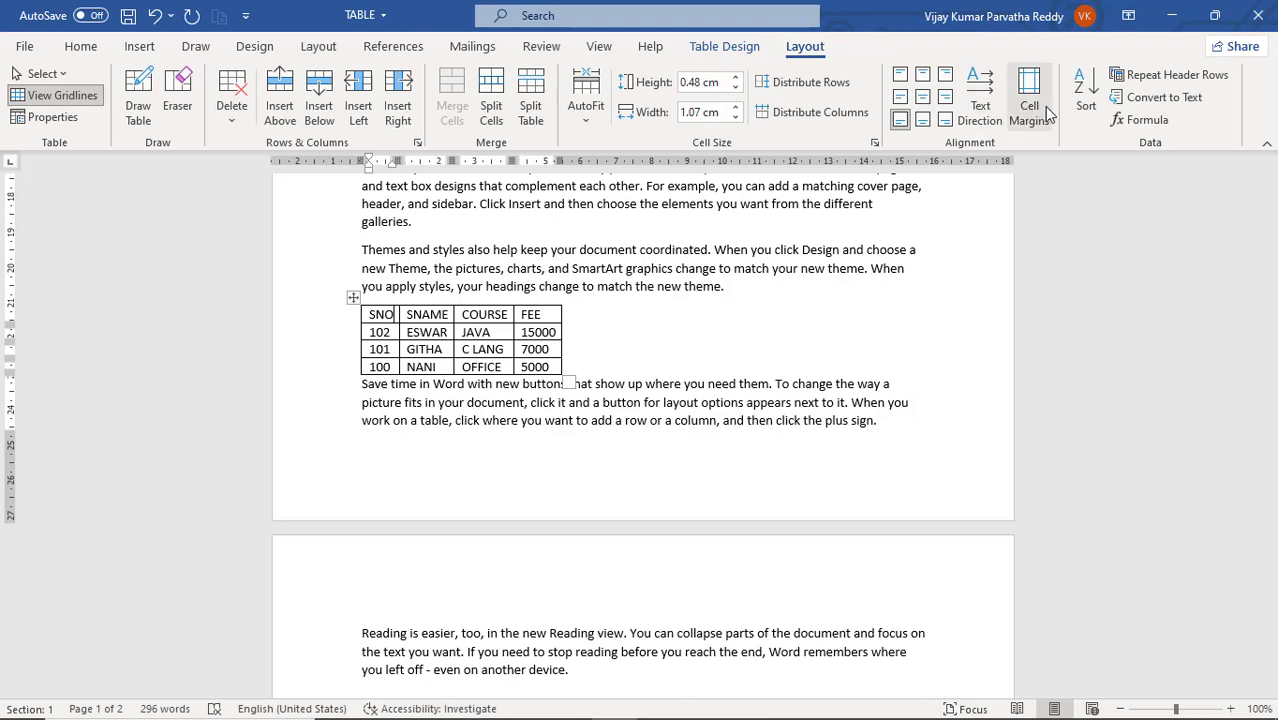
{"action": "left_click", "coordinate": [1150, 100]}
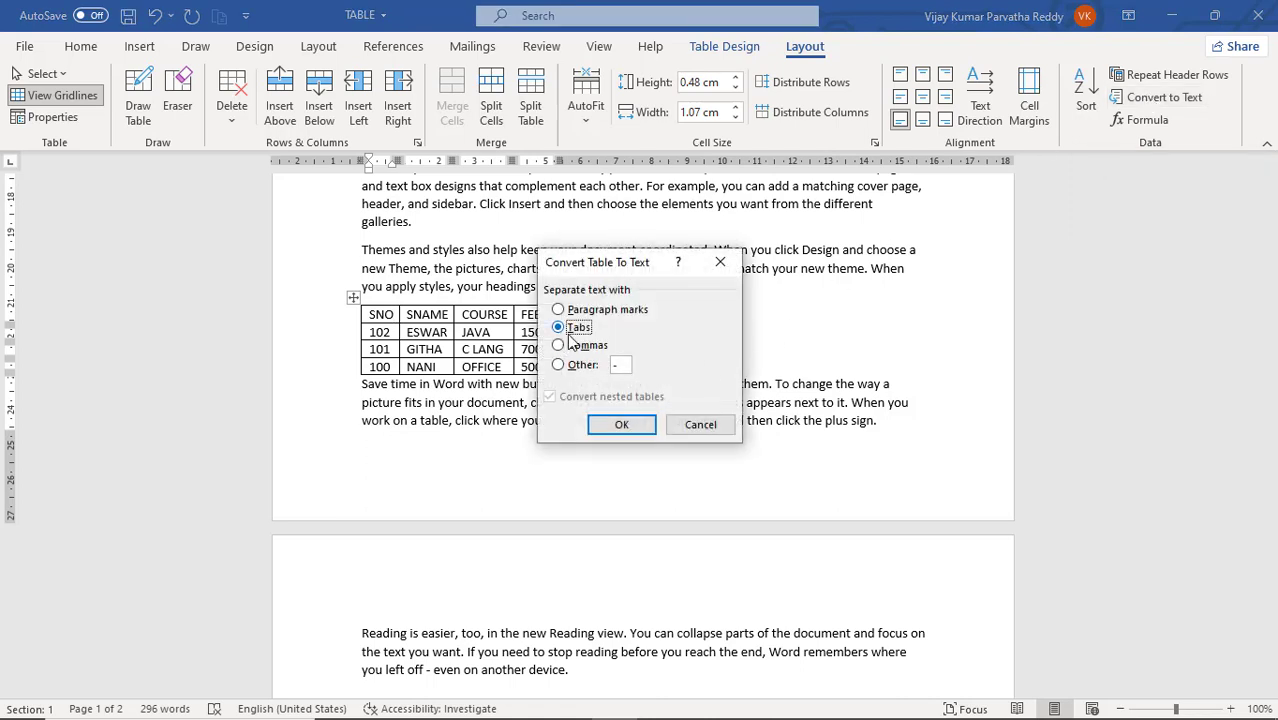
{"action": "left_click", "coordinate": [620, 424]}
{"action": "left_click", "coordinate": [593, 386]}
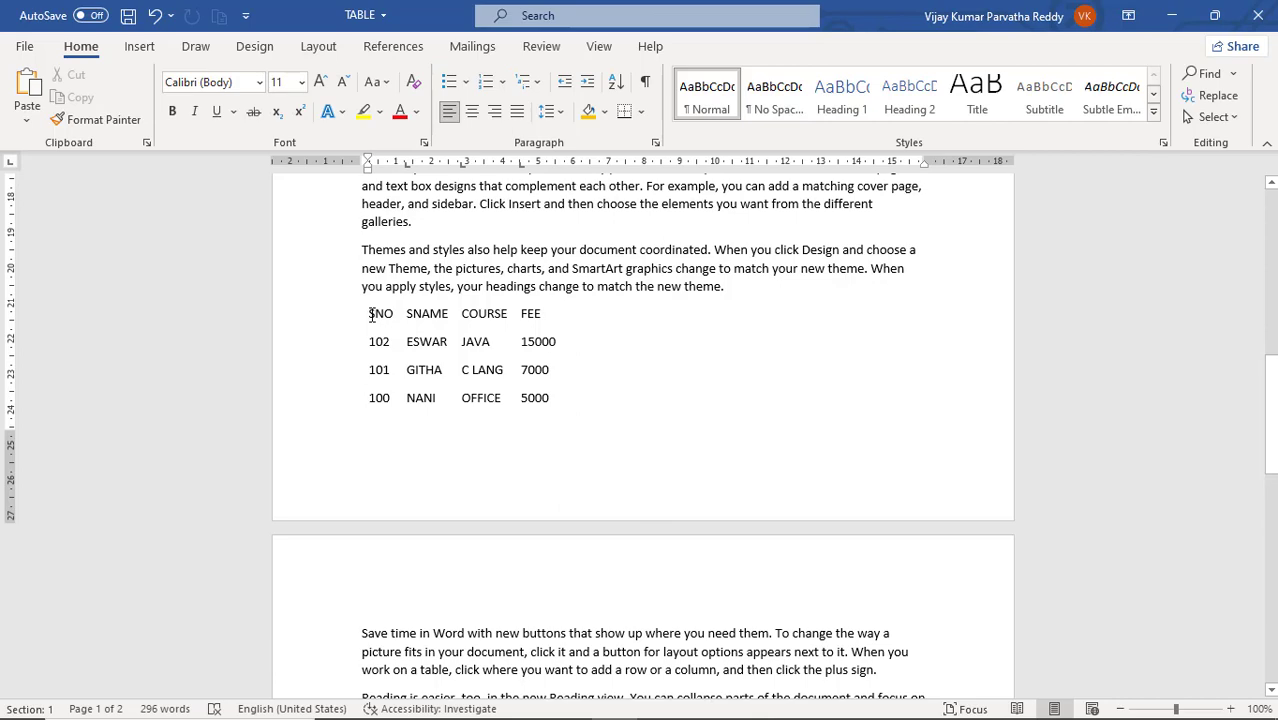
{"action": "key", "text": "ctrl+z"}
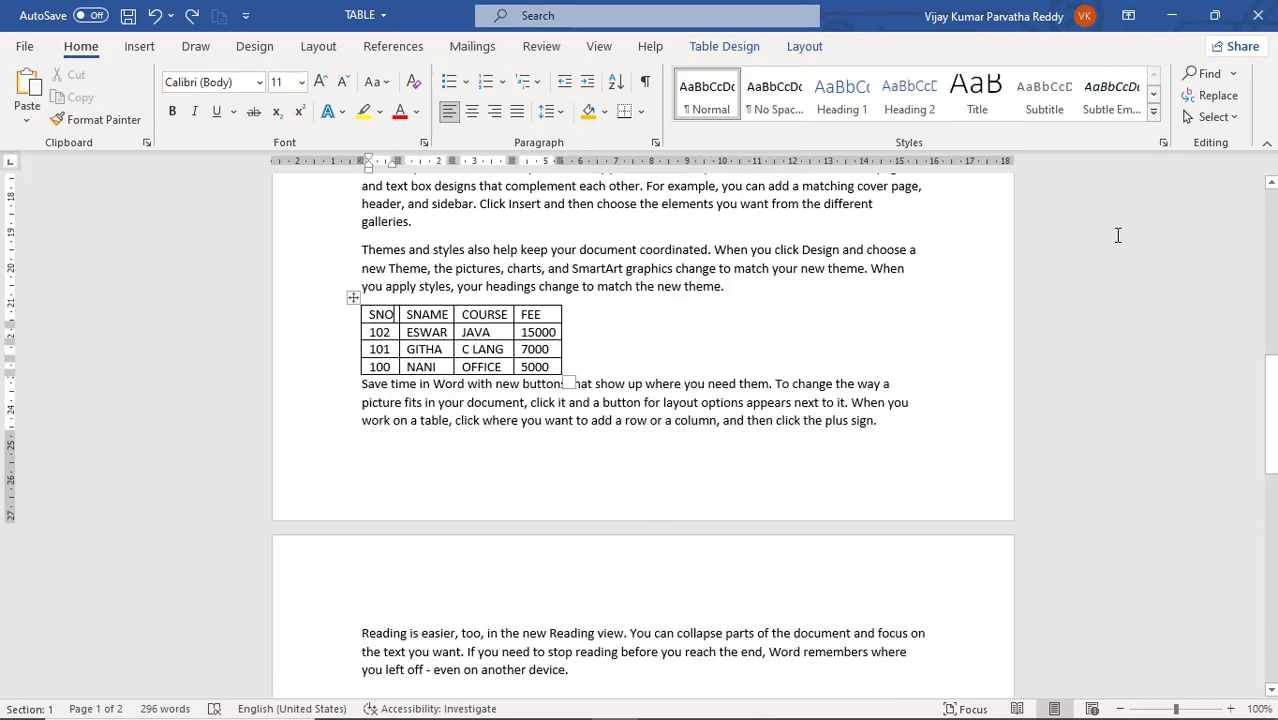
Step: Copy the three data rows below the header of the course fee table
{"action": "left_click", "coordinate": [804, 47]}
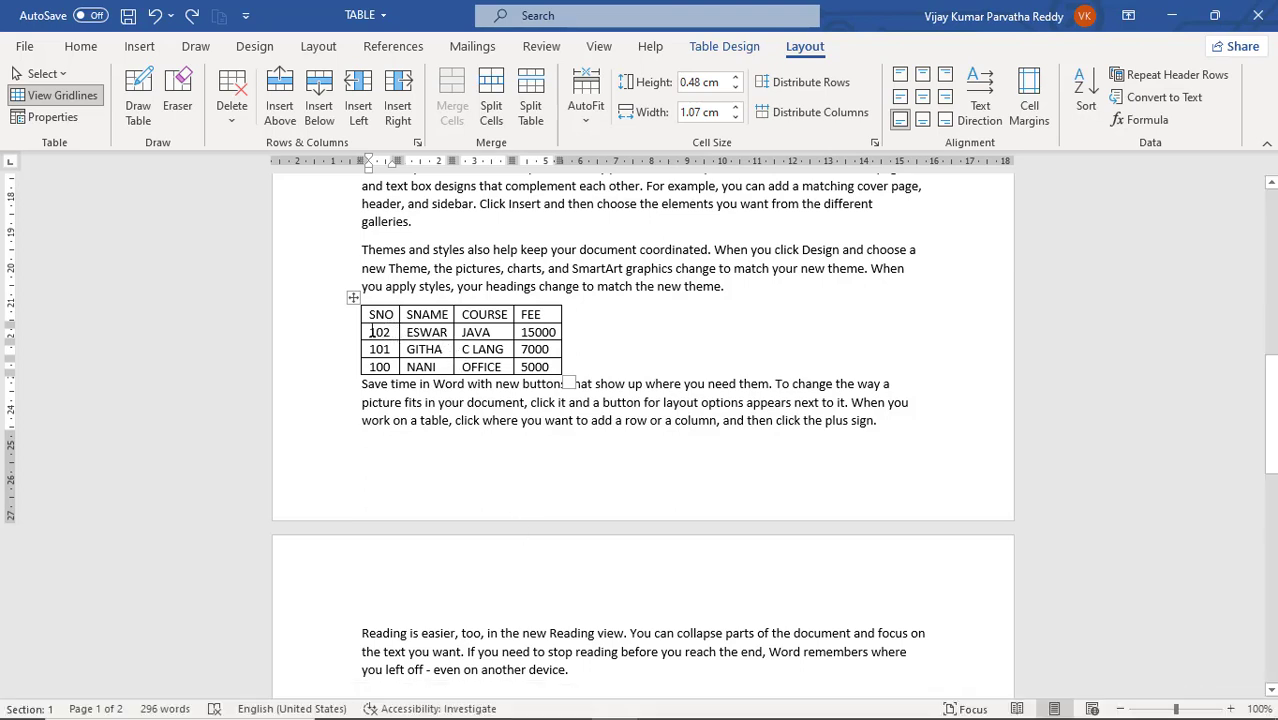
{"action": "left_click_drag", "start_coordinate": [379, 332], "coordinate": [530, 370]}
{"action": "key", "text": "ctrl+c"}
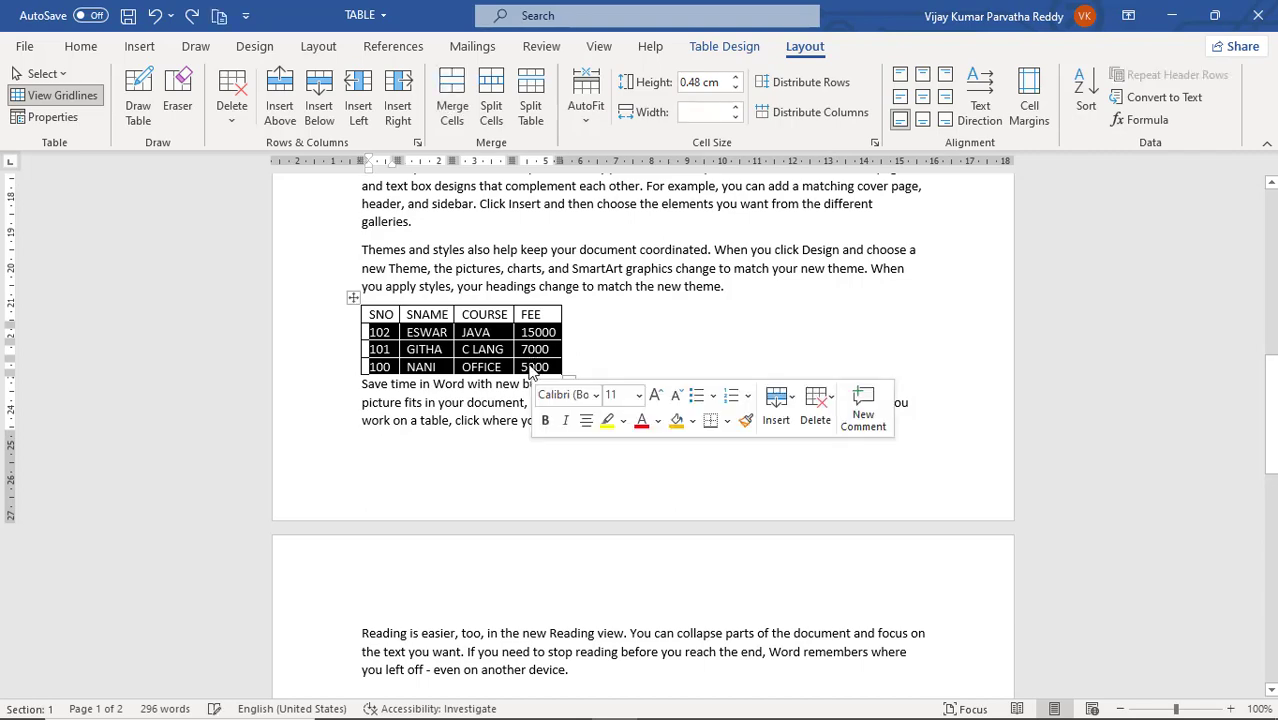
Step: Try to paste the copied rows at the OFFICE cell of the last row, and undo the paste
{"action": "left_click", "coordinate": [494, 383]}
{"action": "left_click", "coordinate": [502, 367]}
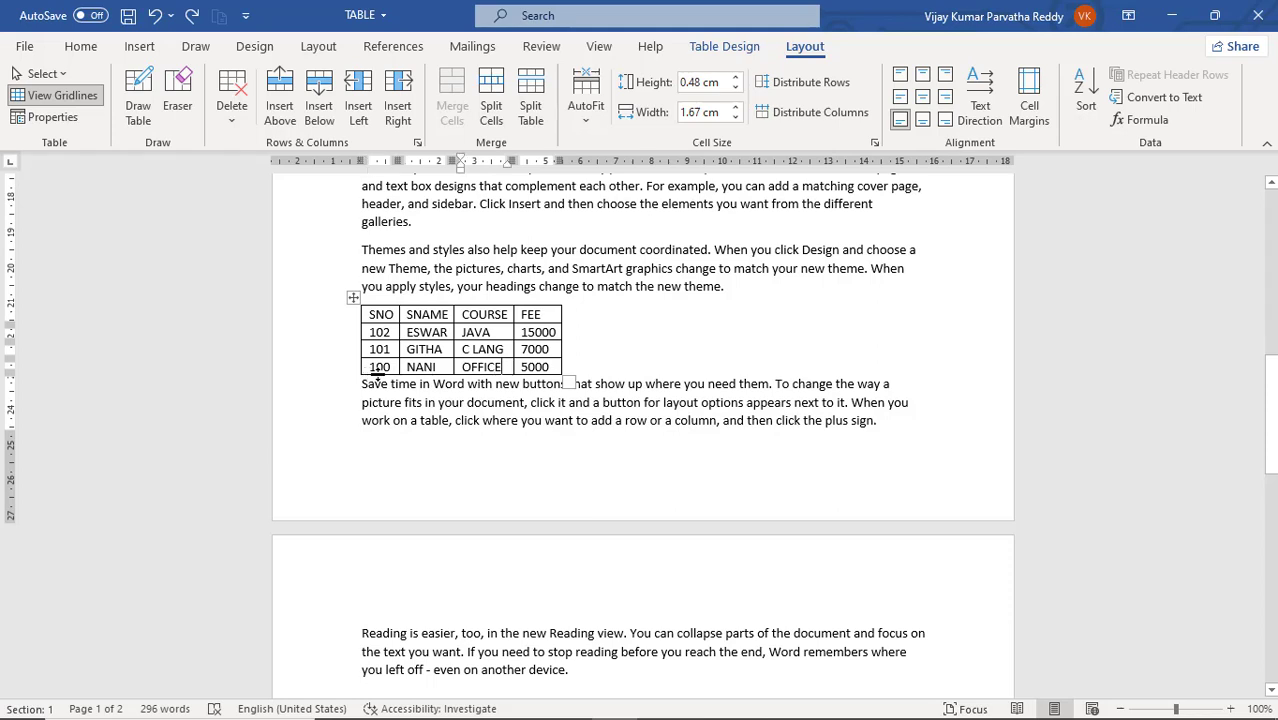
{"action": "key", "text": "ctrl+v"}
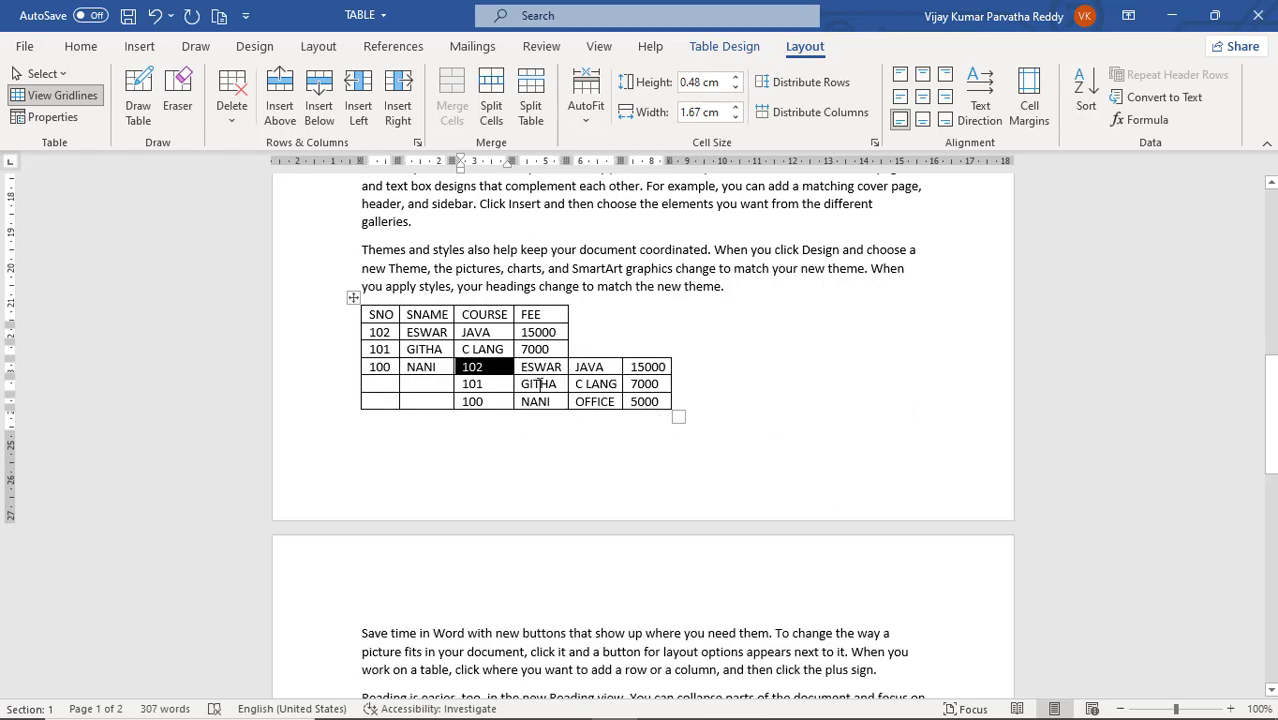
{"action": "key", "text": "ctrl+z"}
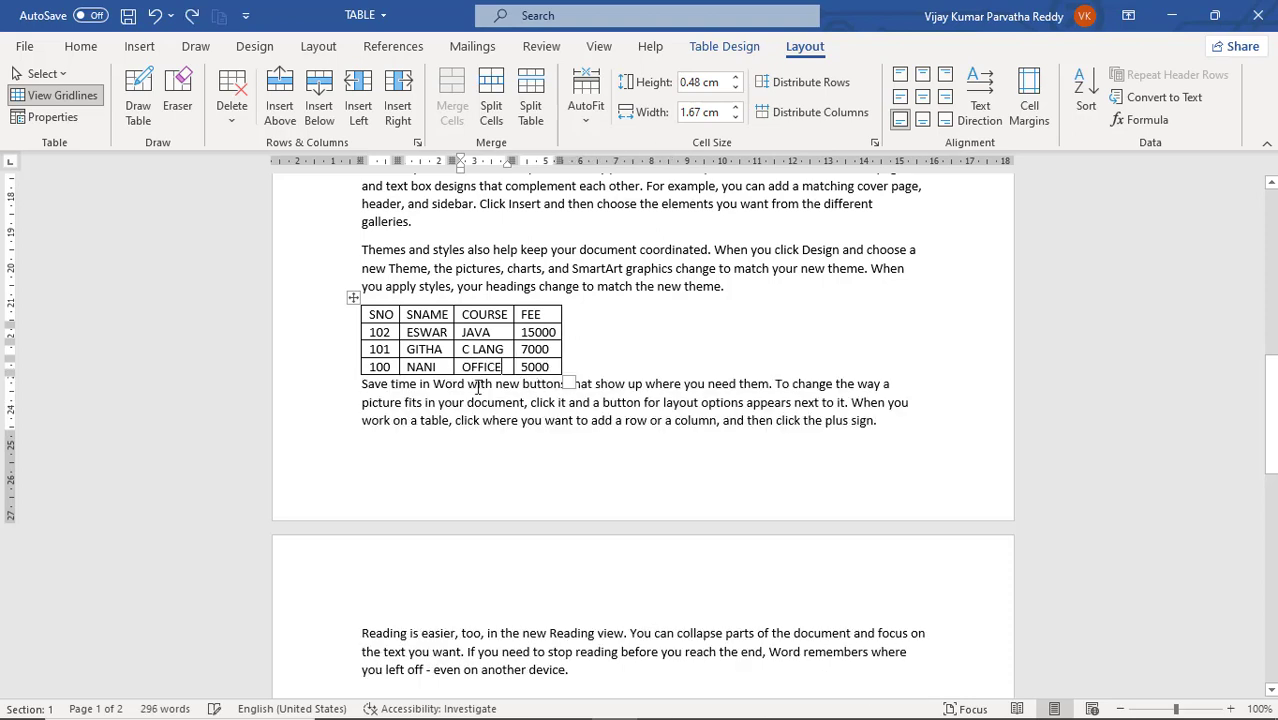
Step: Paste the copied rows three times, each time at the SNO cell of the last row, extending the table onto the next page
{"action": "left_click", "coordinate": [371, 368]}
{"action": "type", "text": "102\tESWAR\tJAVA\t15000 101\tGITHA\tC LANG\t7000"}
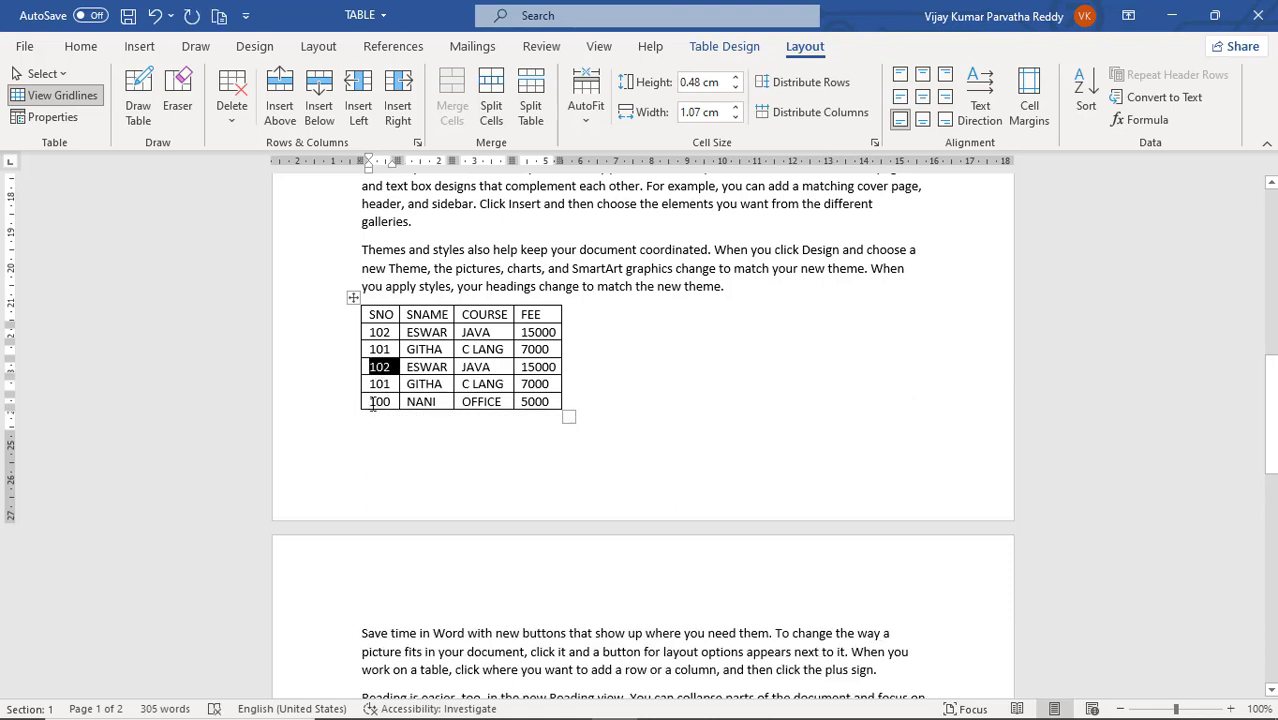
{"action": "left_click", "coordinate": [372, 404]}
{"action": "type", "text": "102\tESWAR\tJAVA\t15000 101\tGITHA\tC LANG\t7000"}
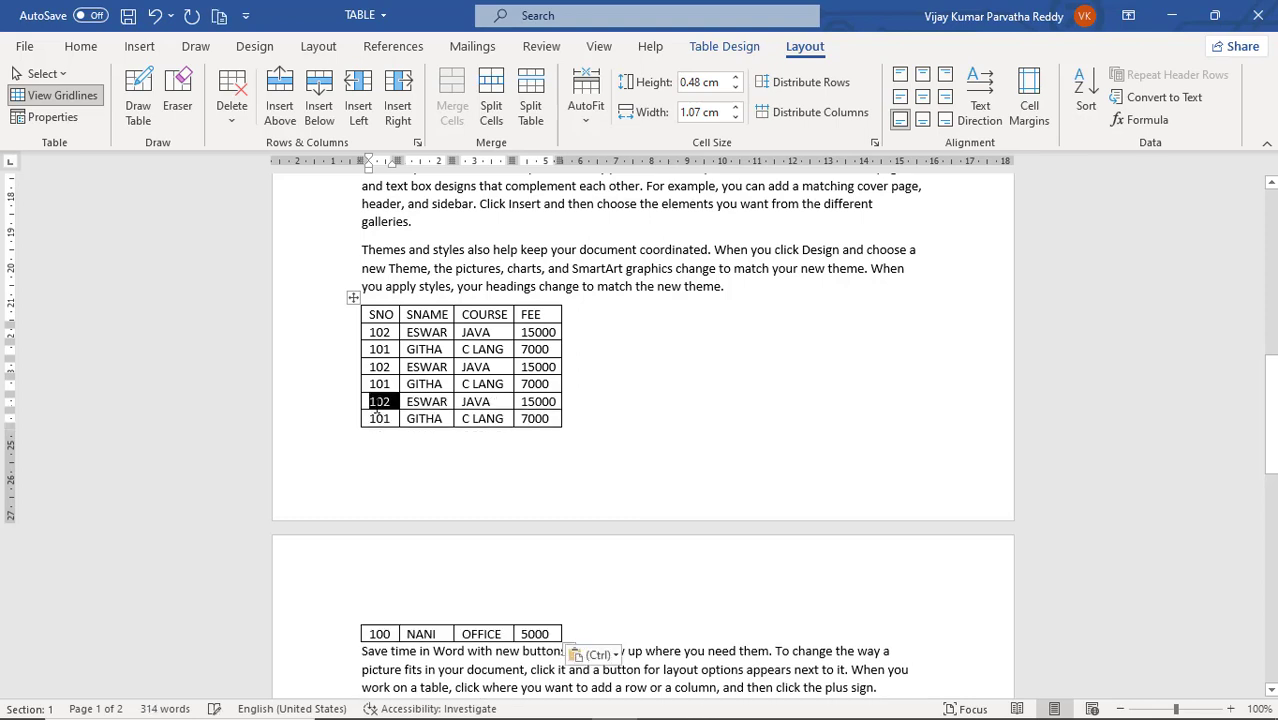
{"action": "type", "text": "102\tESWAR\tJAVA\t15000 101\tGITHA\tC LANG\t7000"}
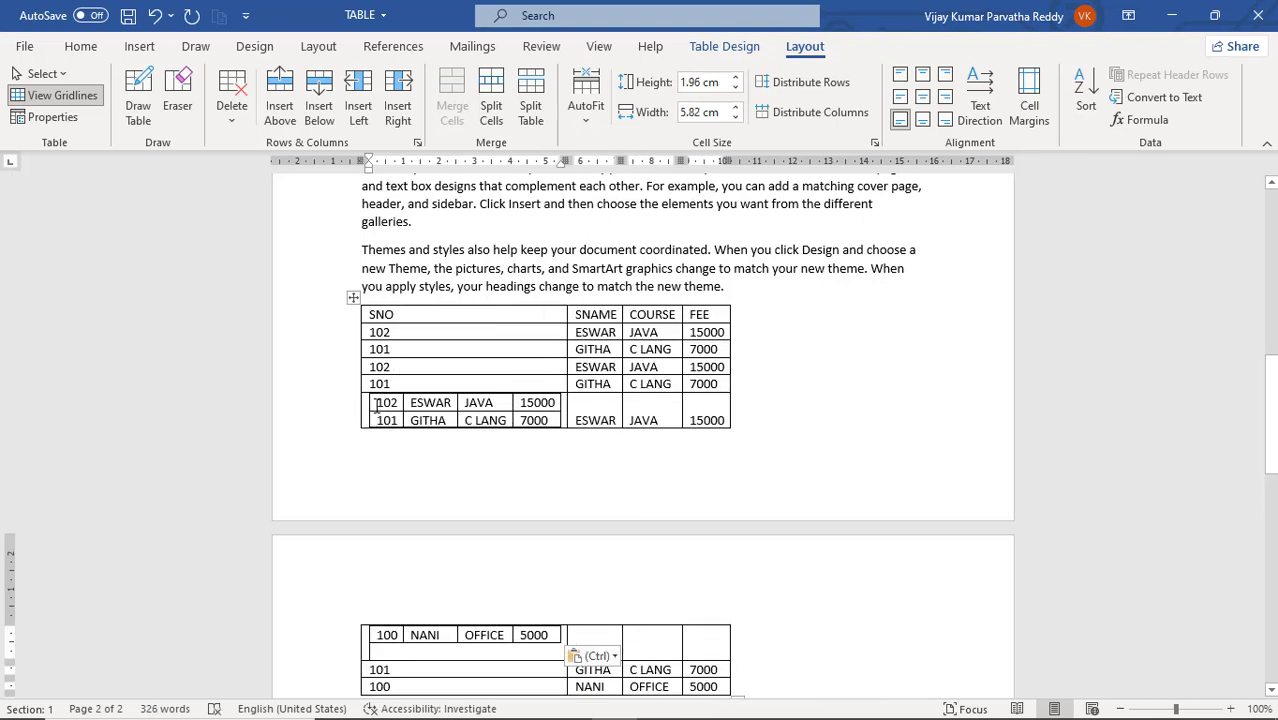
{"action": "key", "text": "ctrl+z"}
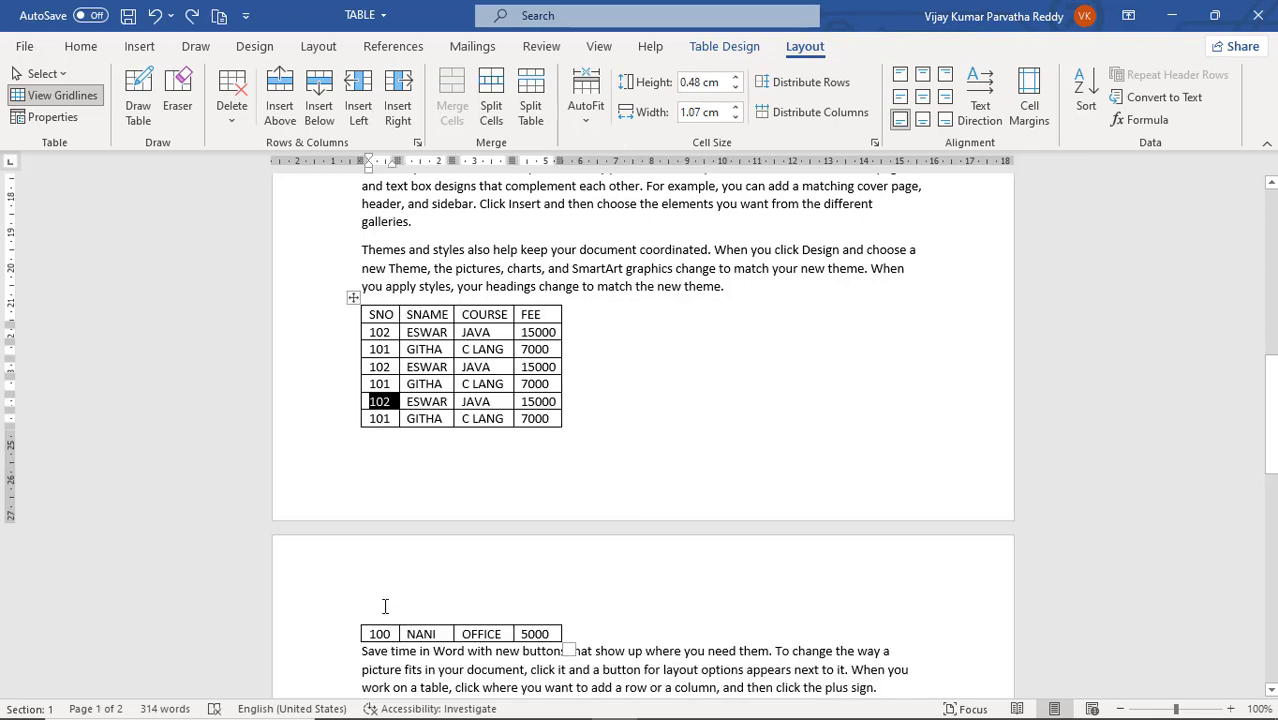
{"action": "left_click", "coordinate": [371, 633]}
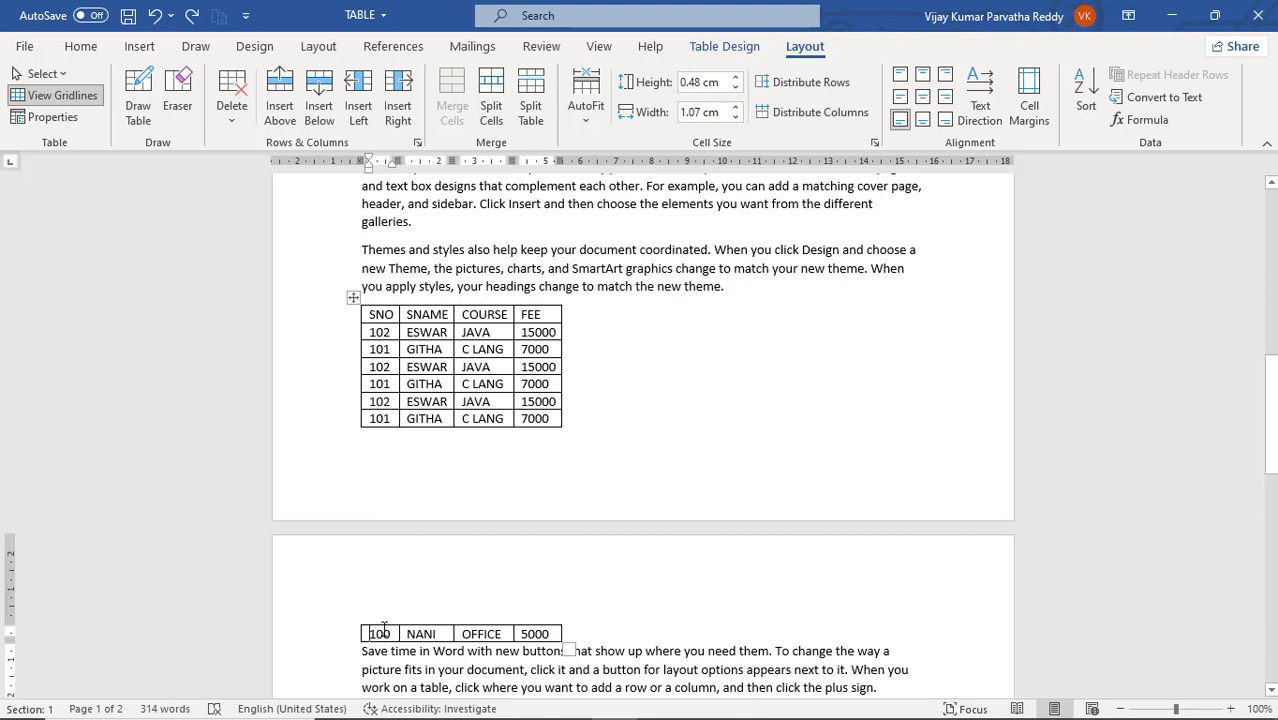
{"action": "type", "text": "102\tESWAR\tJAVA\t15000 101\tGITHA\tC LANG\t7000"}
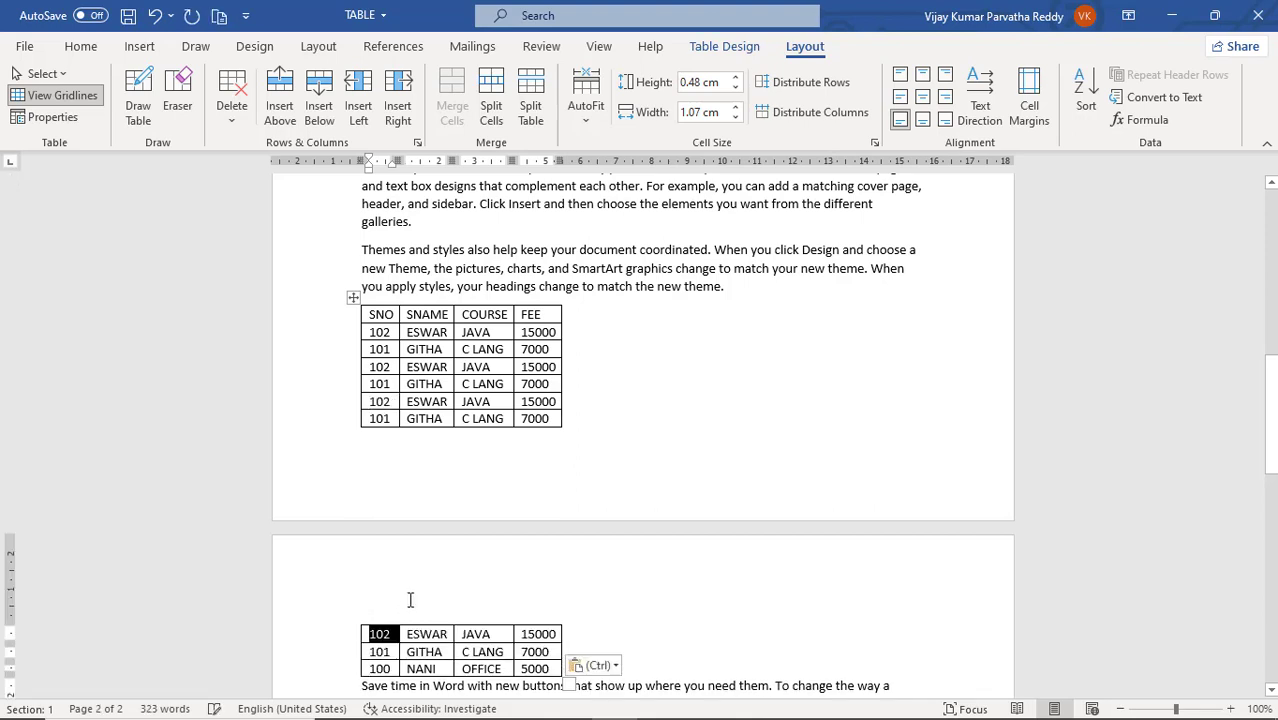
Step: Repeat the table's header row on the second page, and turn the repetition off again
{"action": "scroll", "coordinate": [410, 595], "scroll_direction": "down", "scroll_amount": 2}
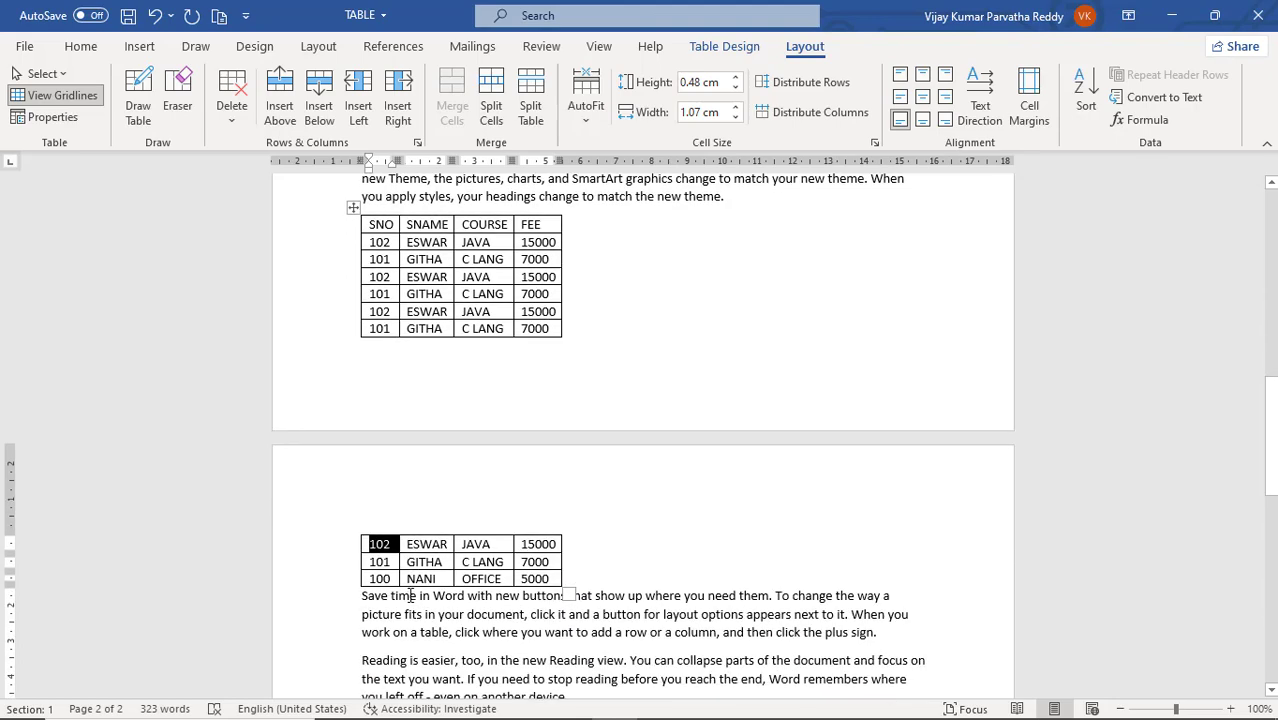
{"action": "left_click", "coordinate": [415, 564]}
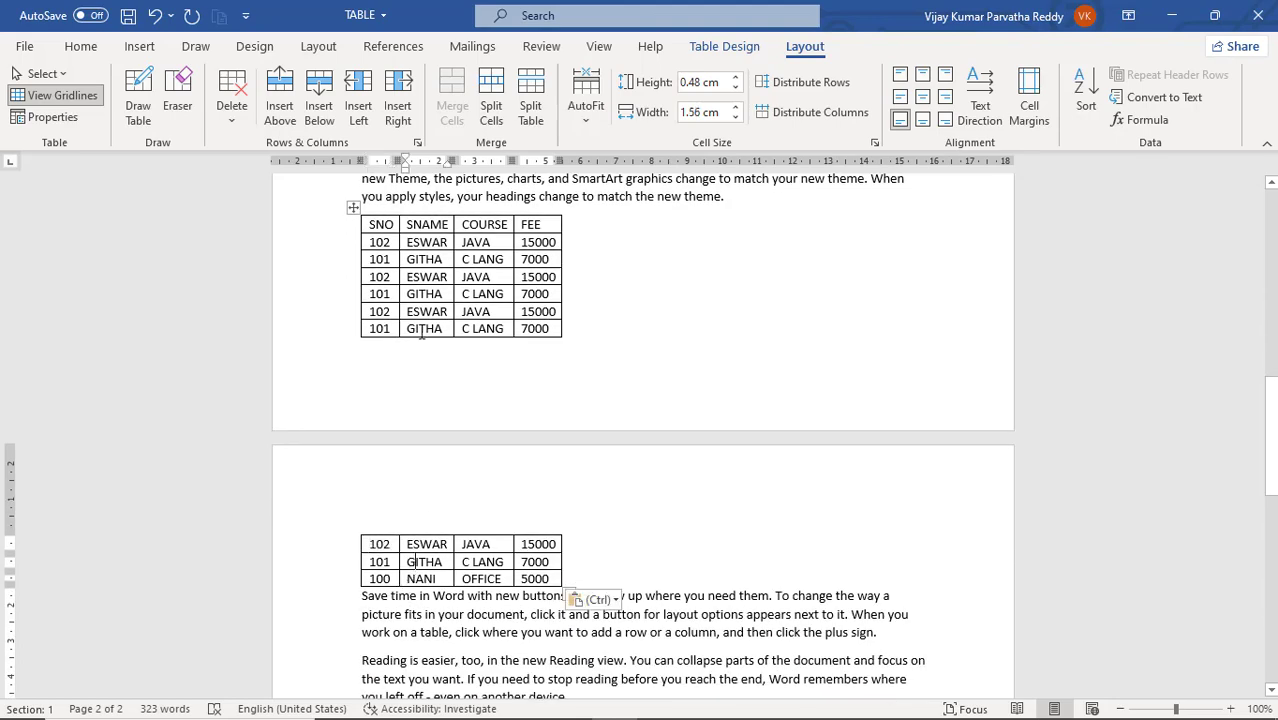
{"action": "left_click", "coordinate": [382, 225]}
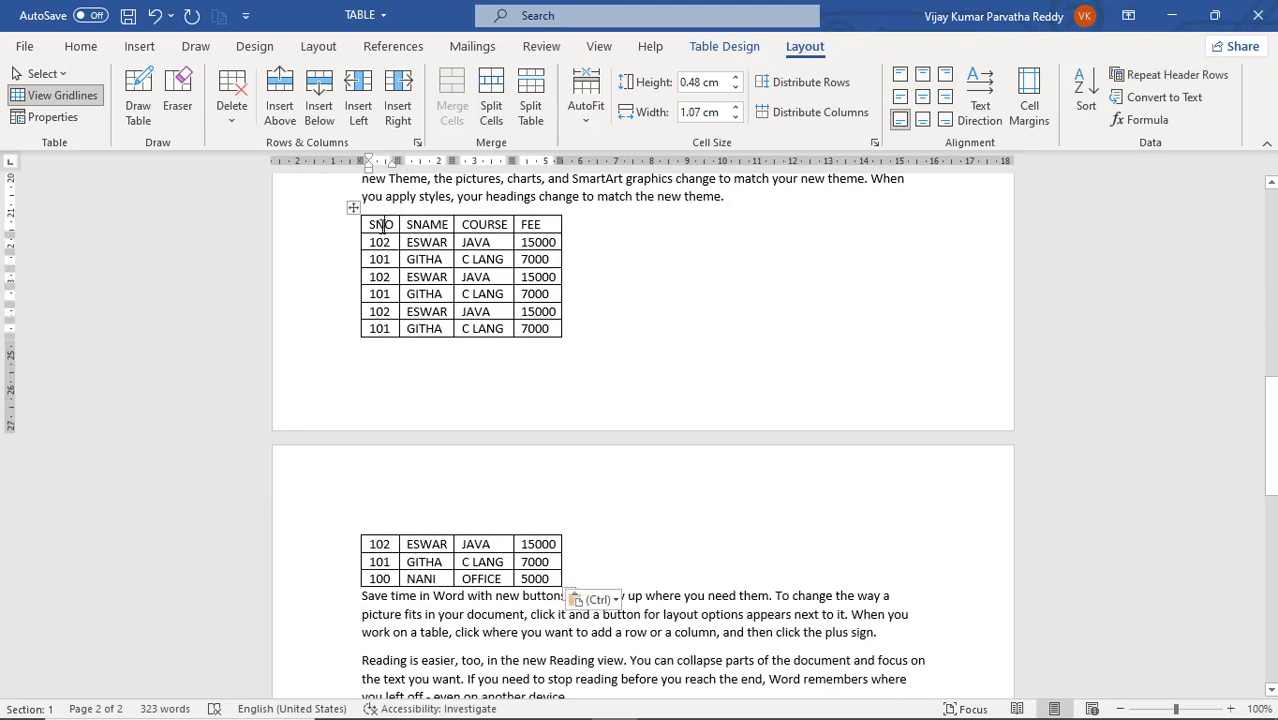
{"action": "left_click", "coordinate": [438, 545]}
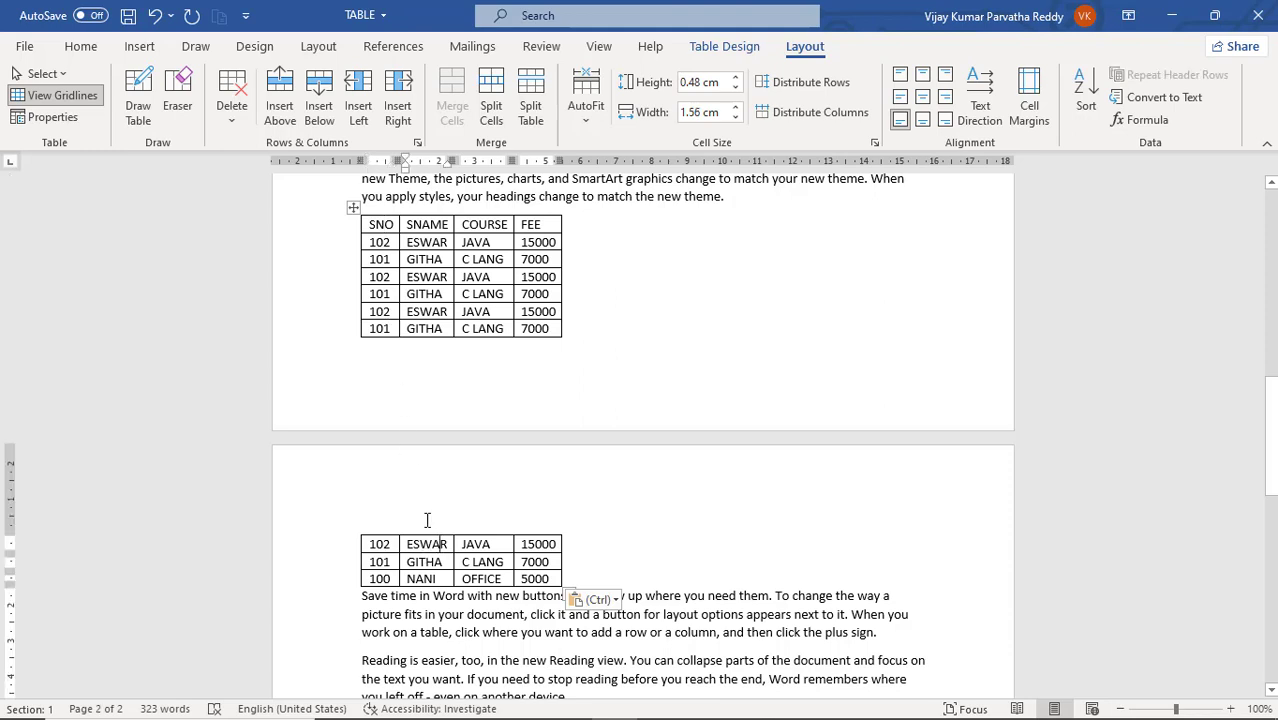
{"action": "left_click", "coordinate": [386, 231]}
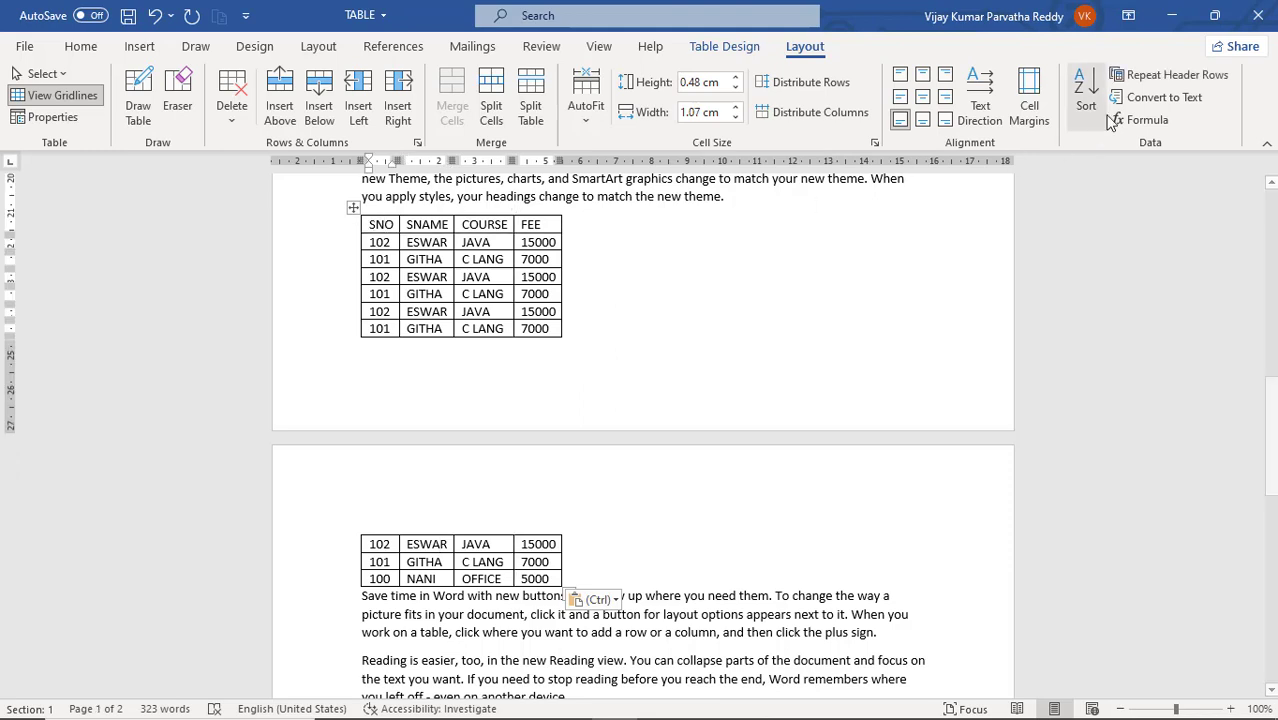
{"action": "left_click", "coordinate": [1149, 78]}
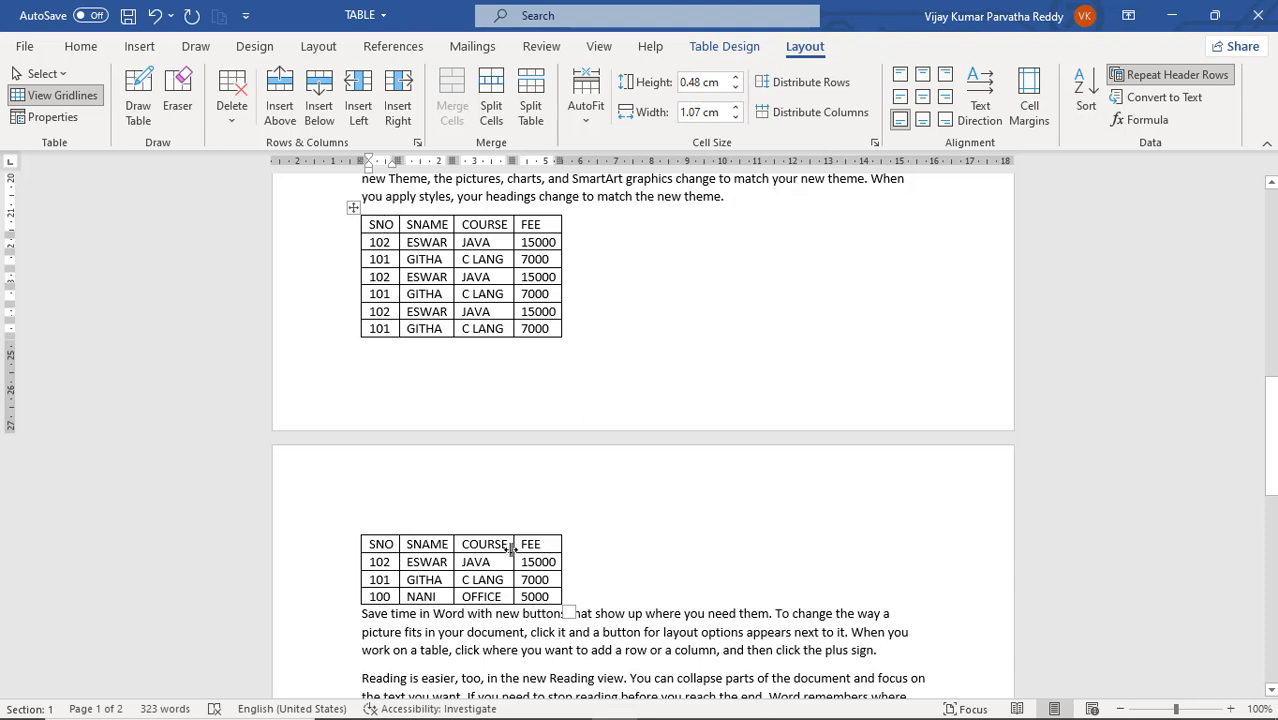
{"action": "left_click", "coordinate": [1137, 82]}
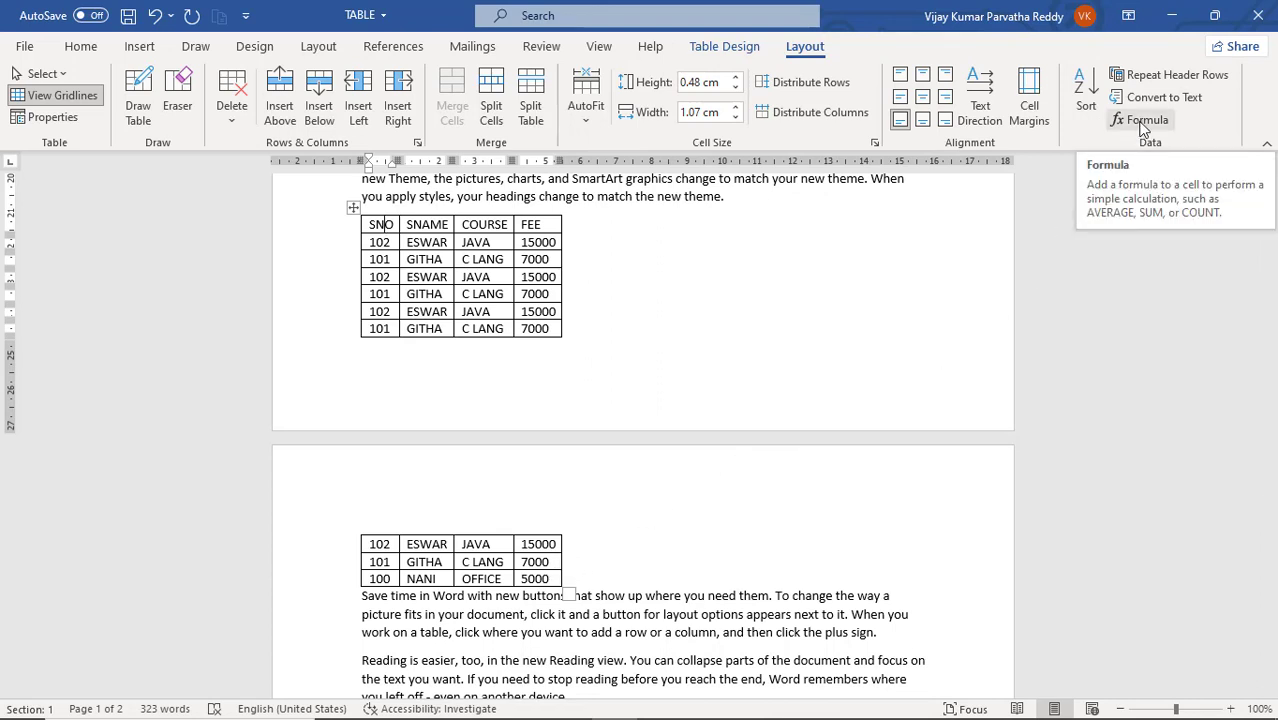
Step: Insert an empty row below the table's last row and place the cursor in its FEE cell
{"action": "left_click", "coordinate": [556, 578]}
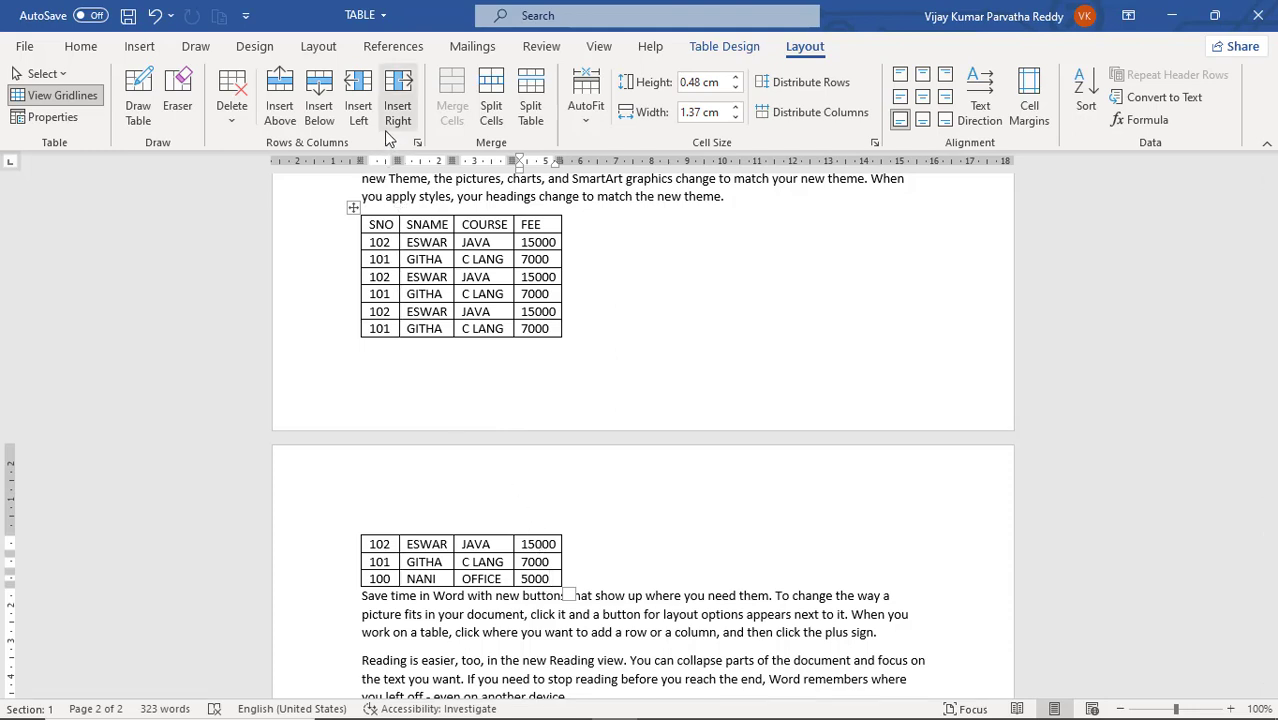
{"action": "left_click", "coordinate": [320, 113]}
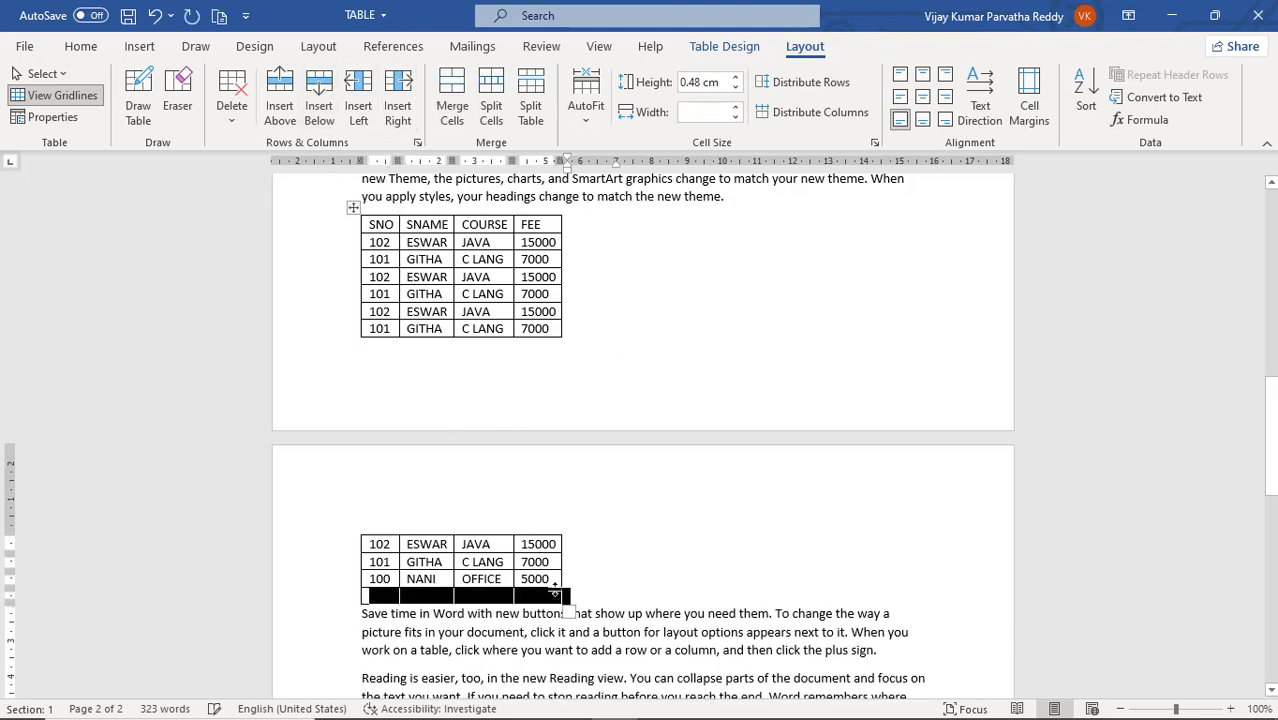
{"action": "left_click", "coordinate": [537, 597]}
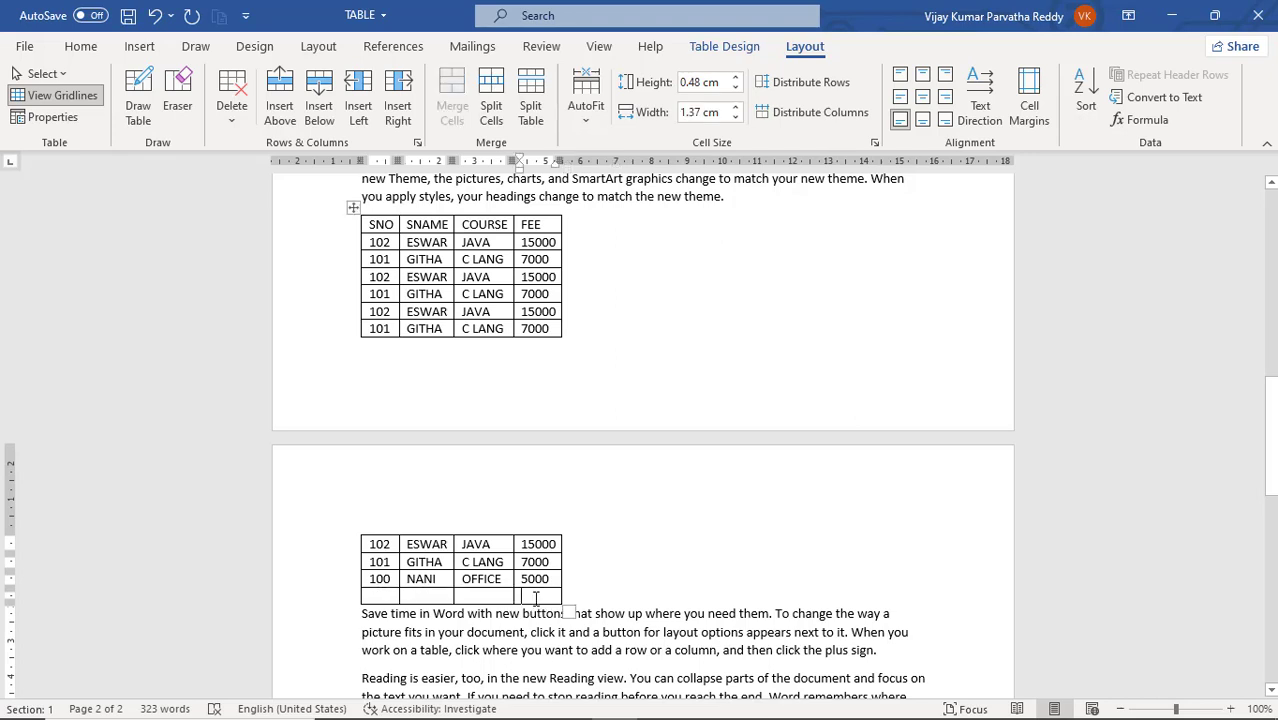
Step: Insert the formula =SUM(ABOVE) in the empty FEE cell of the last row, and delete its result
{"action": "left_click", "coordinate": [1140, 121]}
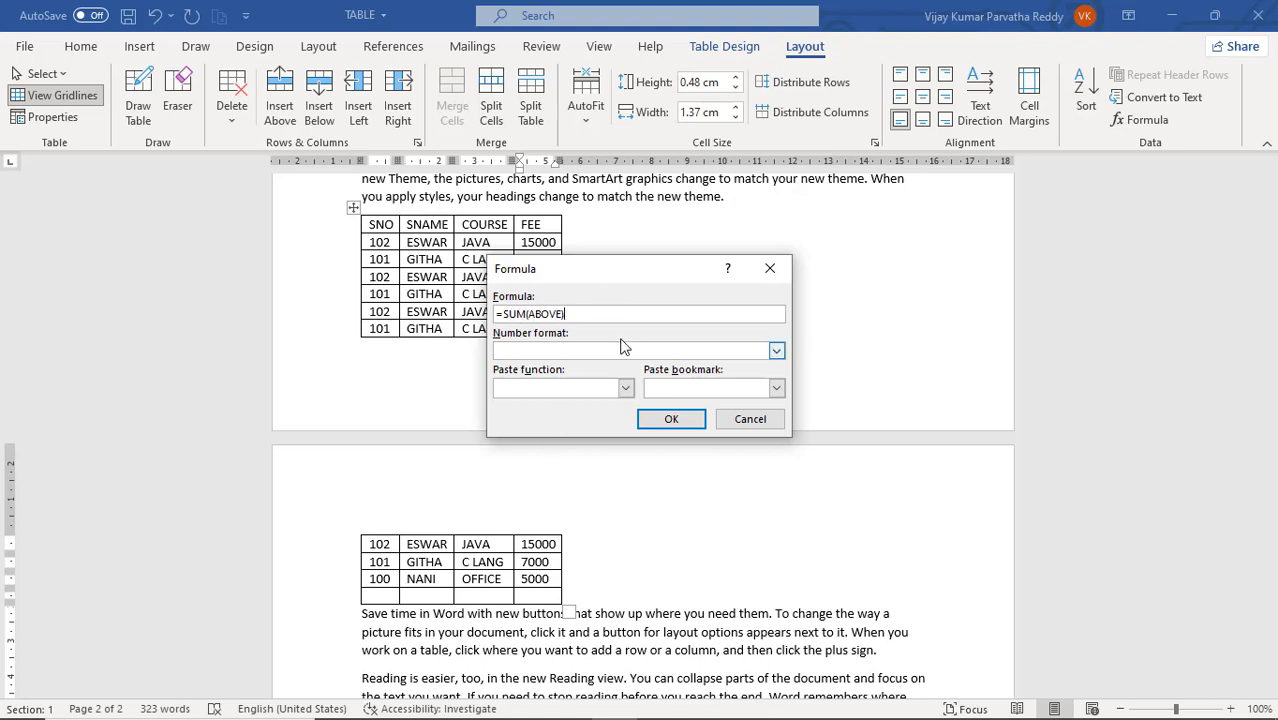
{"action": "left_click", "coordinate": [689, 426]}
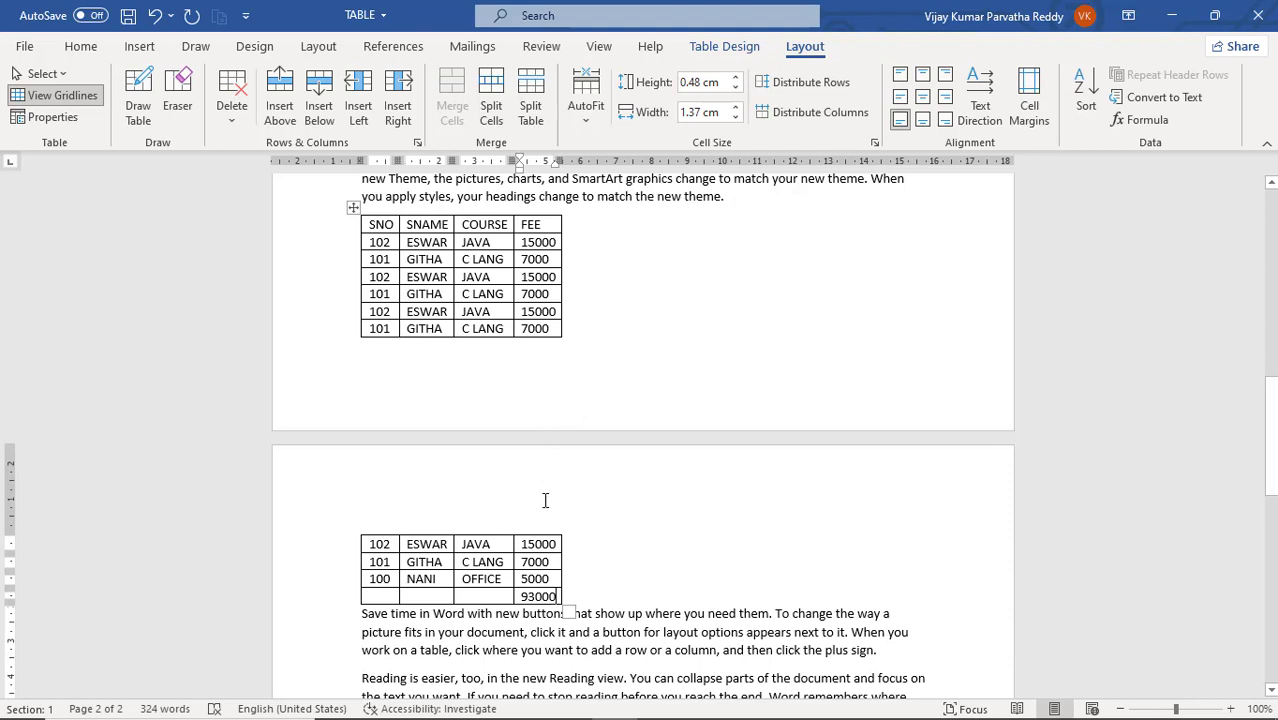
{"action": "left_click", "coordinate": [575, 596]}
{"action": "key", "text": "BackSpace"}
{"action": "key", "text": "BackSpace"}
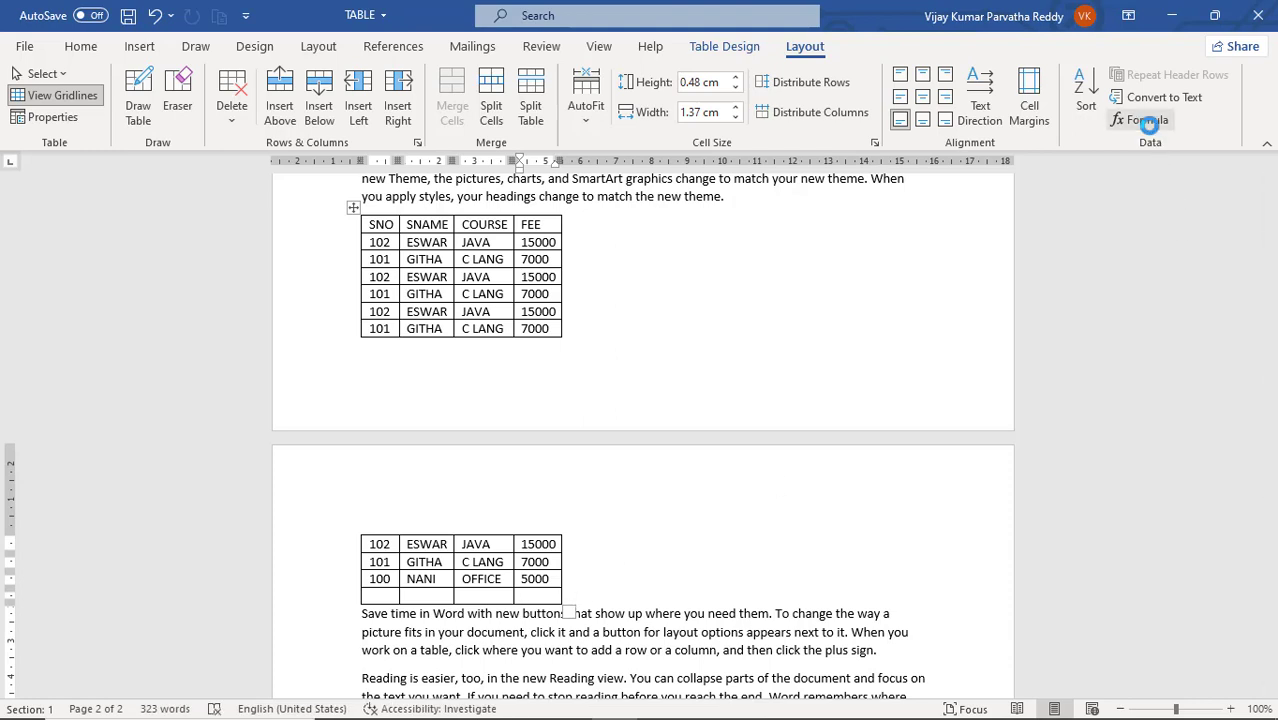
Step: Insert the formula =AVERAGE(ABOVE) in the empty FEE cell of the last row, and delete its result
{"action": "left_click", "coordinate": [1147, 120]}
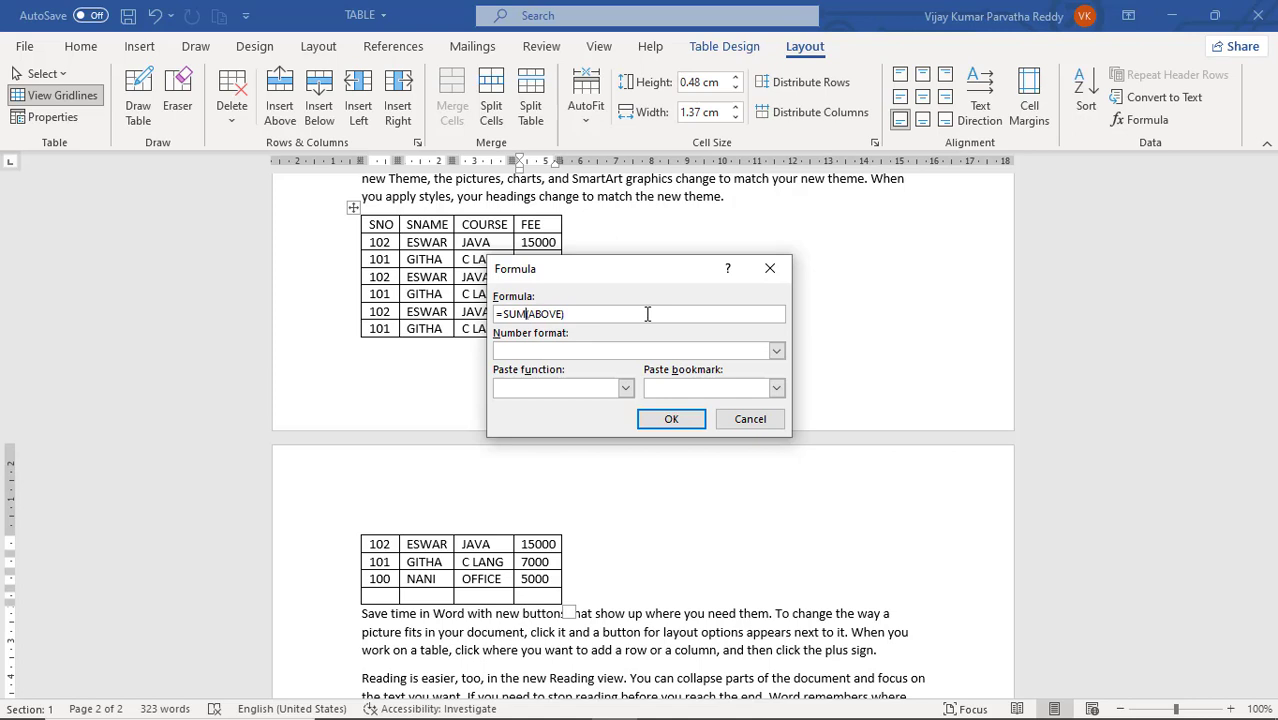
{"action": "key", "text": "BackSpace"}
{"action": "key", "text": "BackSpace"}
{"action": "key", "text": "BackSpace"}
{"action": "type", "text": "AVERAGE"}
{"action": "key", "text": "Return"}
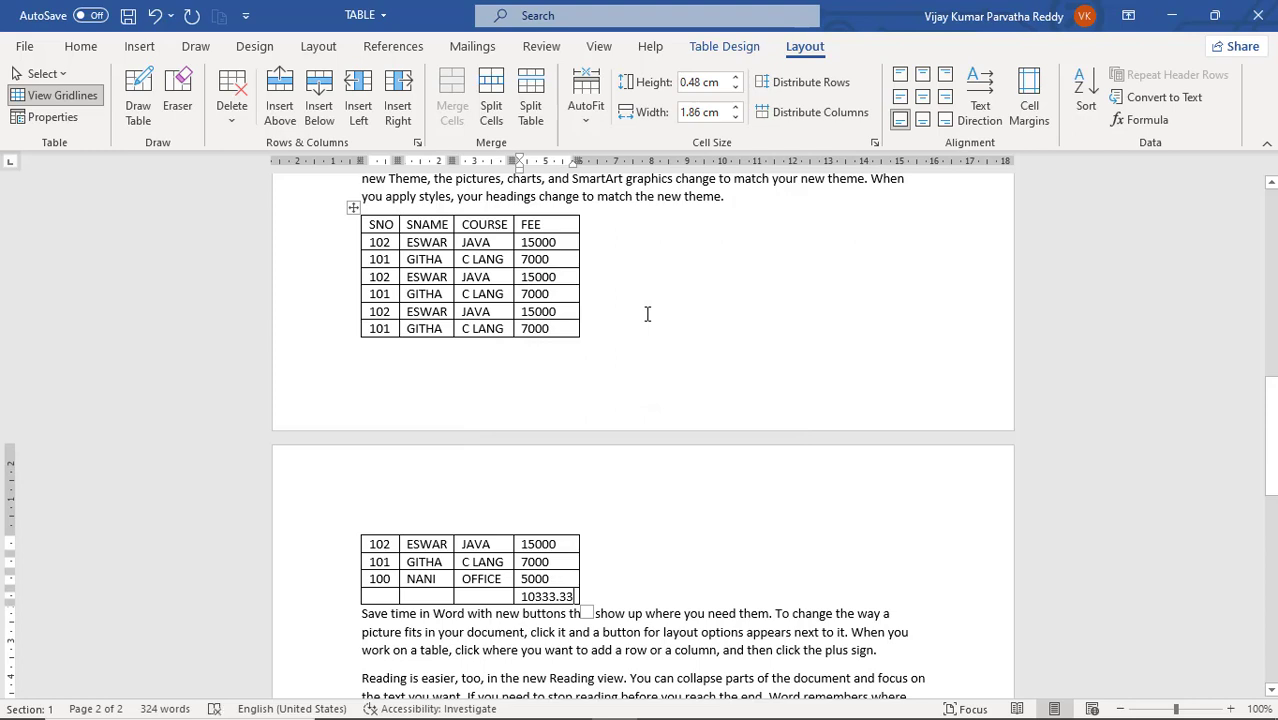
{"action": "key", "text": "BackSpace"}
{"action": "key", "text": "BackSpace"}
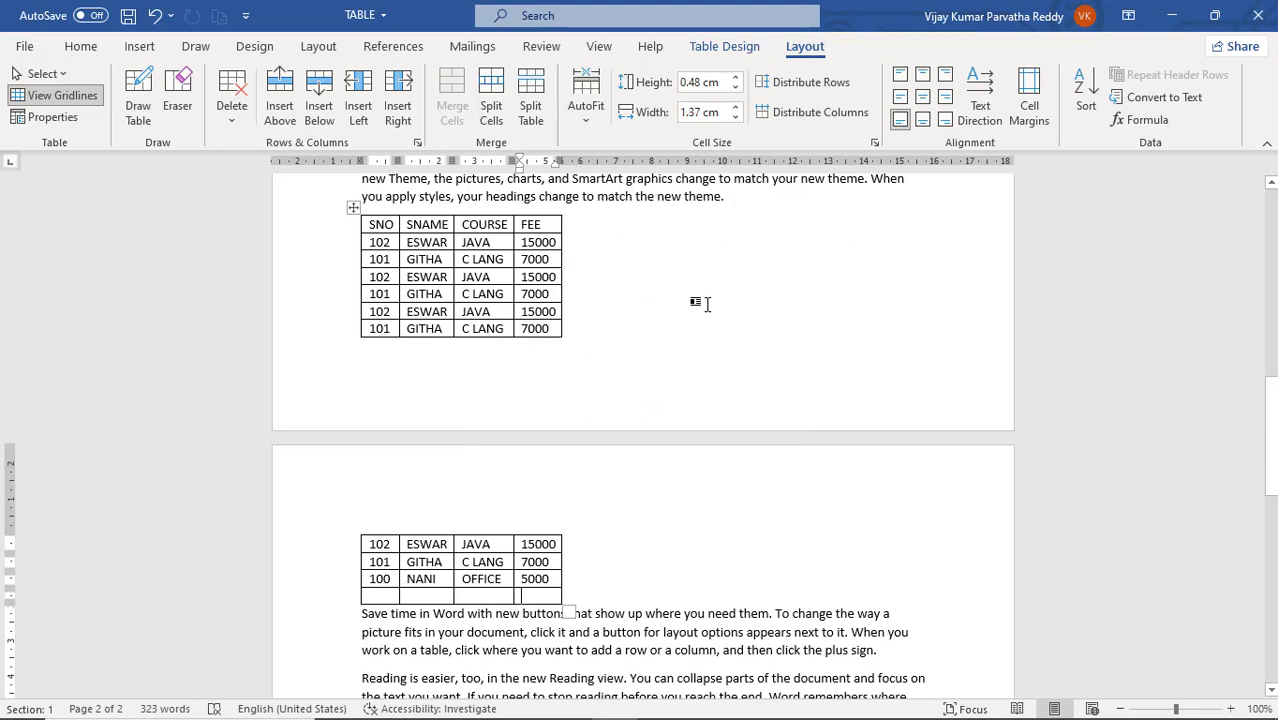
Step: Insert the formula =MAX(ABOVE) in the empty FEE cell of the last row, and delete its result
{"action": "left_click", "coordinate": [1157, 122]}
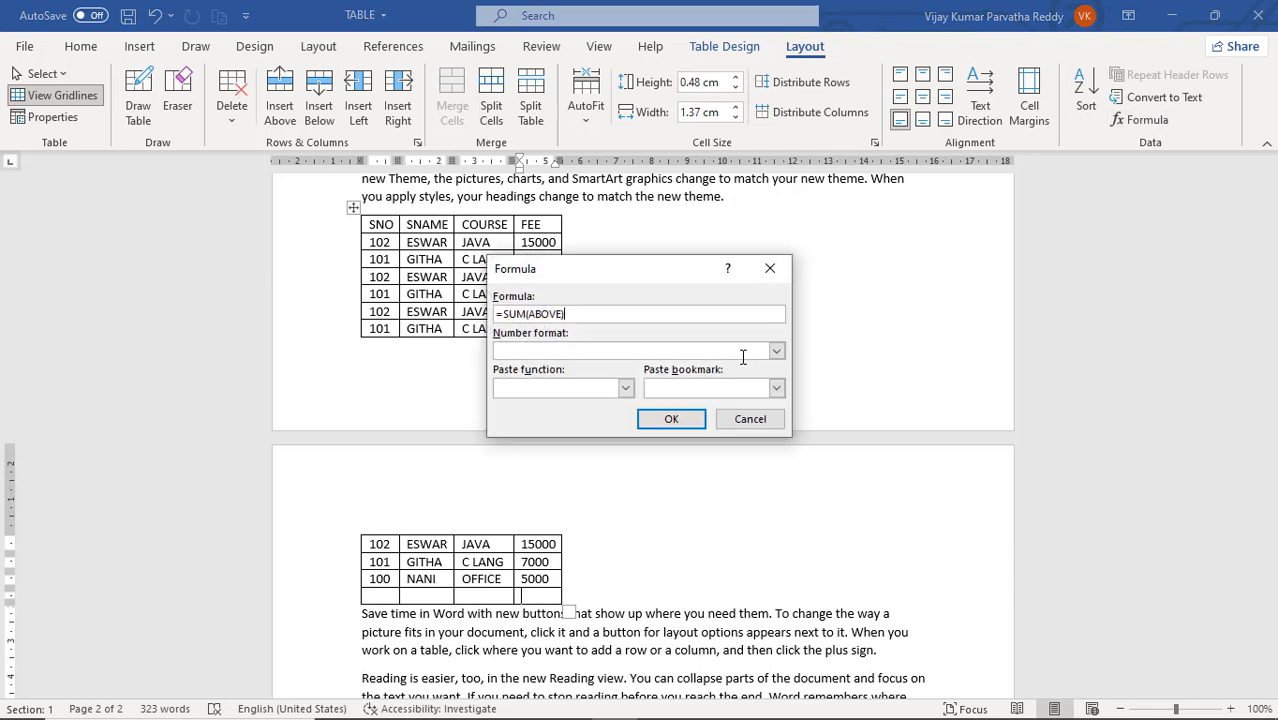
{"action": "left_click", "coordinate": [527, 310]}
{"action": "key", "text": "BackSpace"}
{"action": "key", "text": "BackSpace"}
{"action": "key", "text": "BackSpace"}
{"action": "type", "text": "MAX"}
{"action": "key", "text": "Return"}
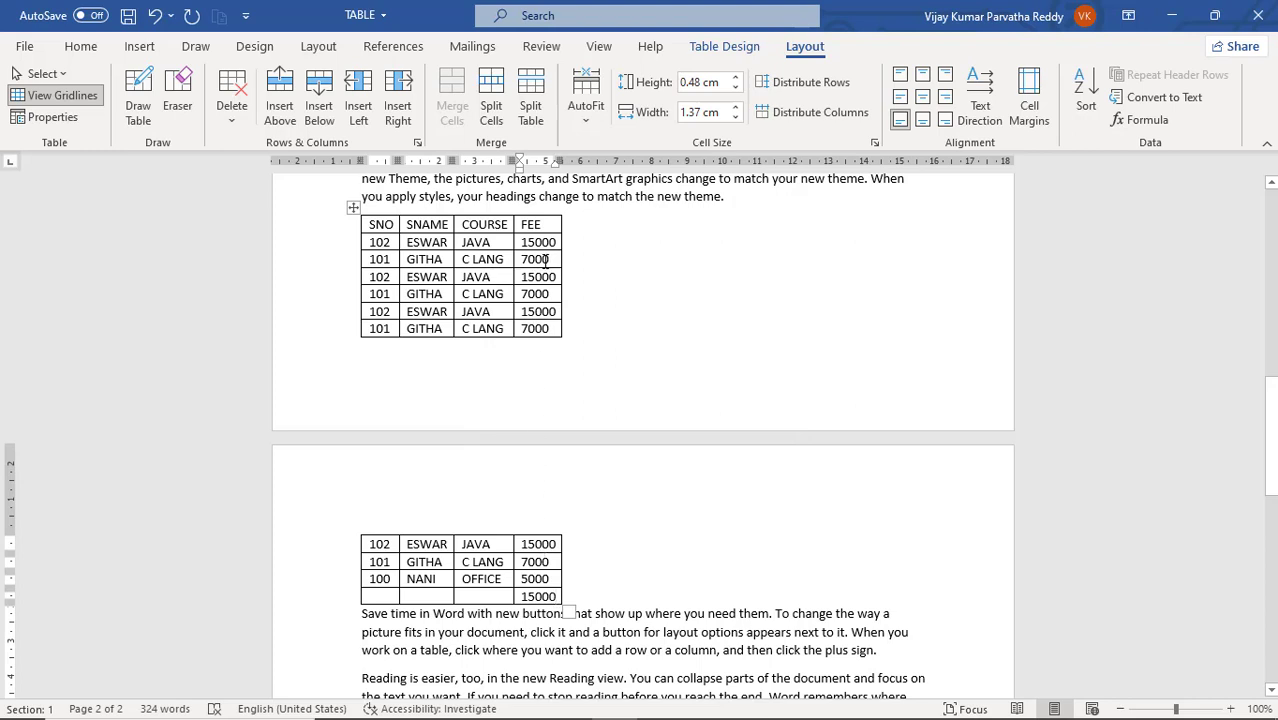
{"action": "double_click", "coordinate": [535, 598]}
{"action": "key", "text": "BackSpace"}
Step: Review the document's tables, from the employee salary table on the first page to the last table on the second page
{"action": "scroll", "coordinate": [739, 453], "scroll_direction": "up", "scroll_amount": 12}
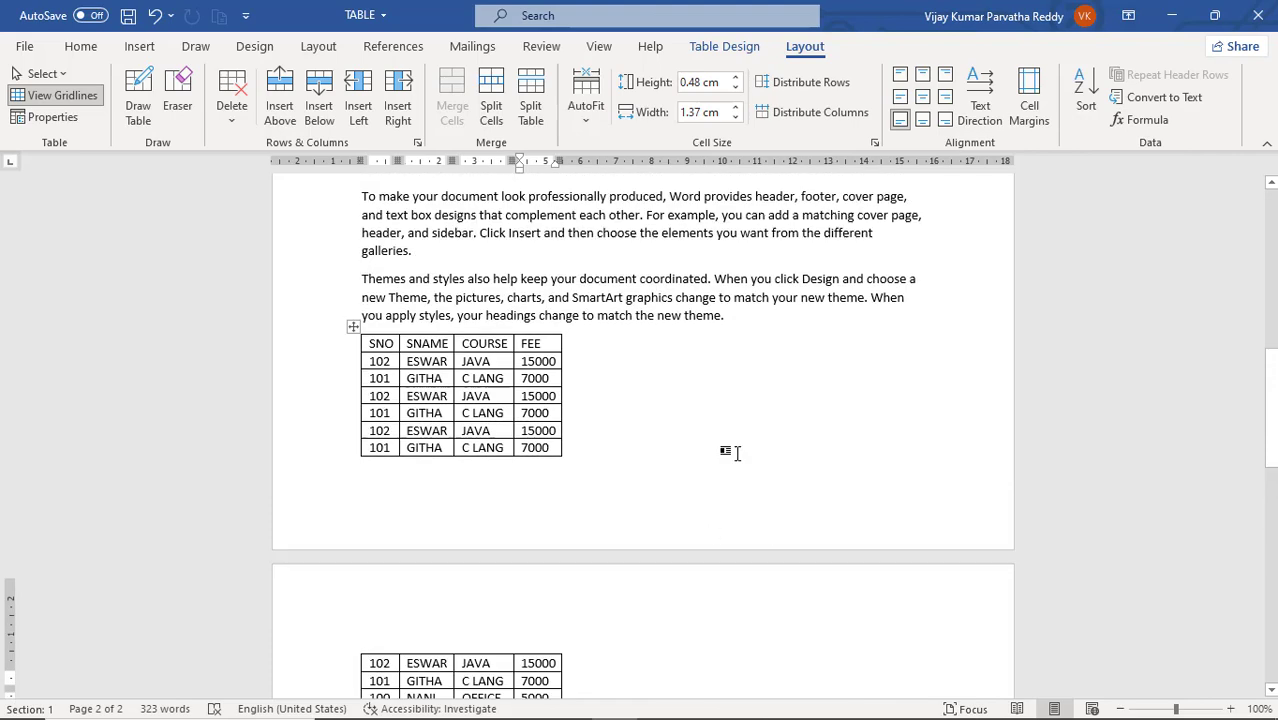
{"action": "scroll", "coordinate": [739, 453], "scroll_direction": "up", "scroll_amount": 3}
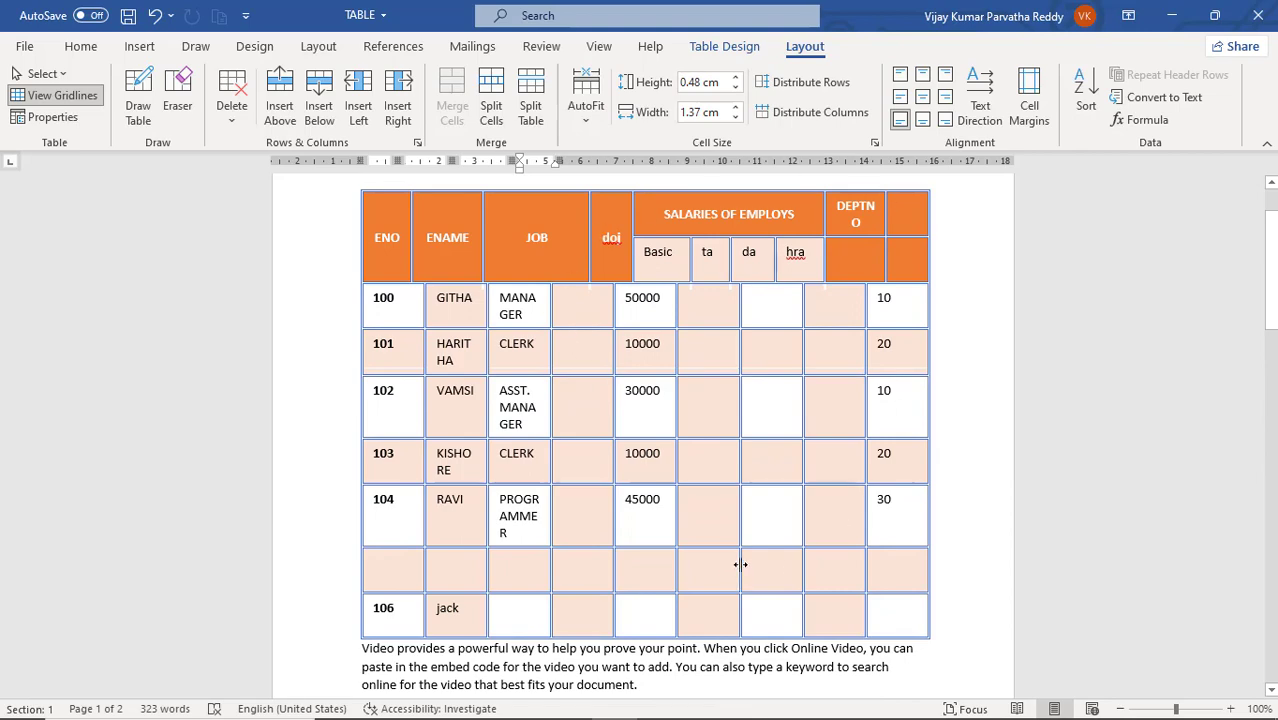
{"action": "scroll", "coordinate": [741, 551], "scroll_direction": "down", "scroll_amount": 4}
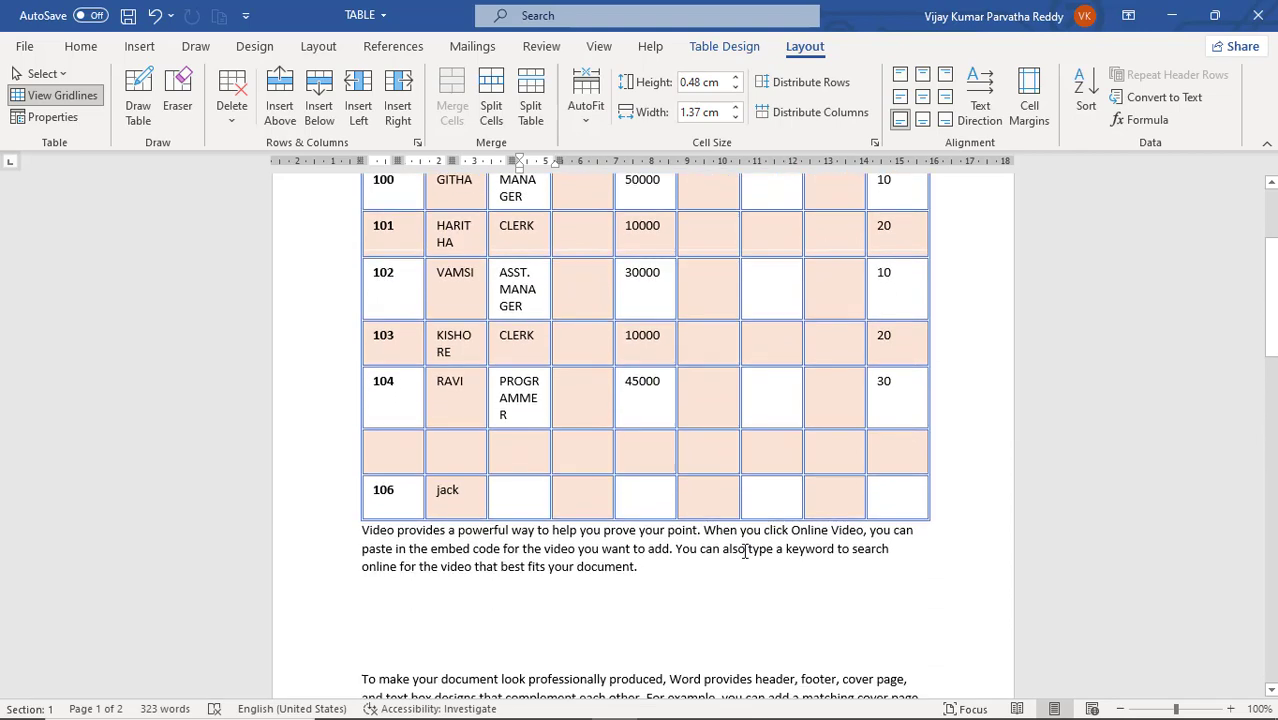
{"action": "scroll", "coordinate": [745, 551], "scroll_direction": "down", "scroll_amount": 4}
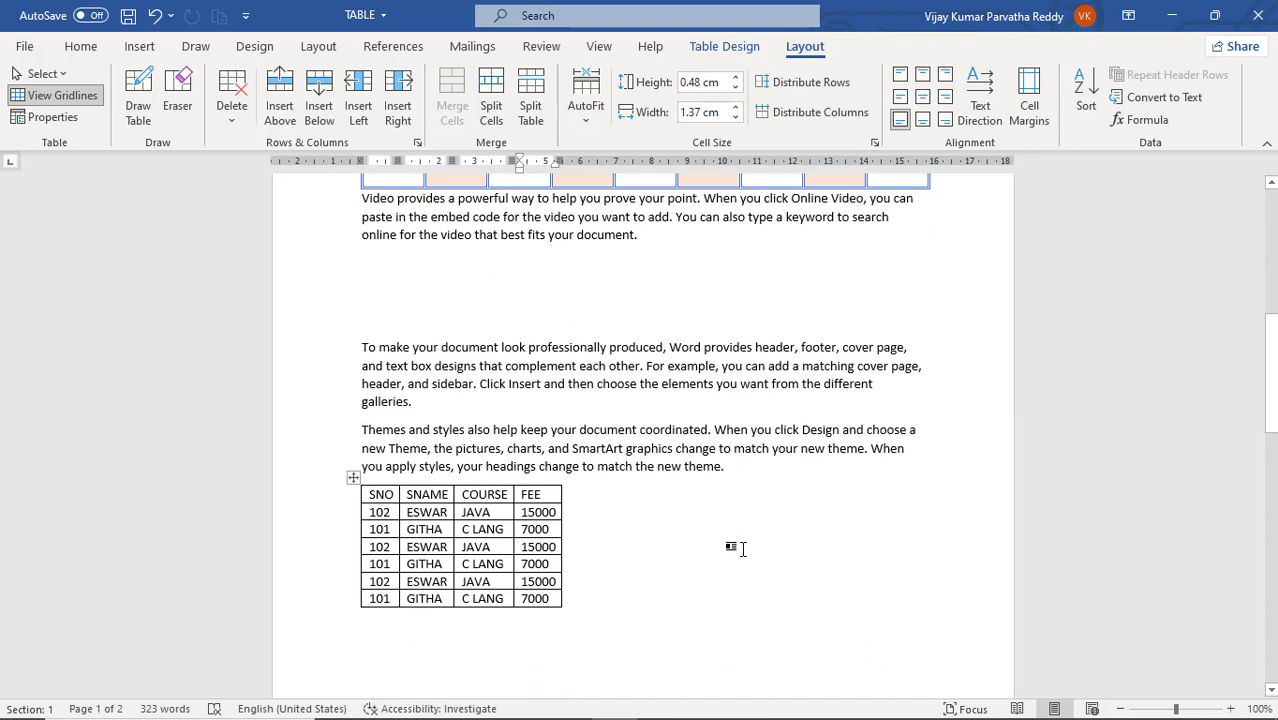
{"action": "scroll", "coordinate": [741, 543], "scroll_direction": "down", "scroll_amount": 4}
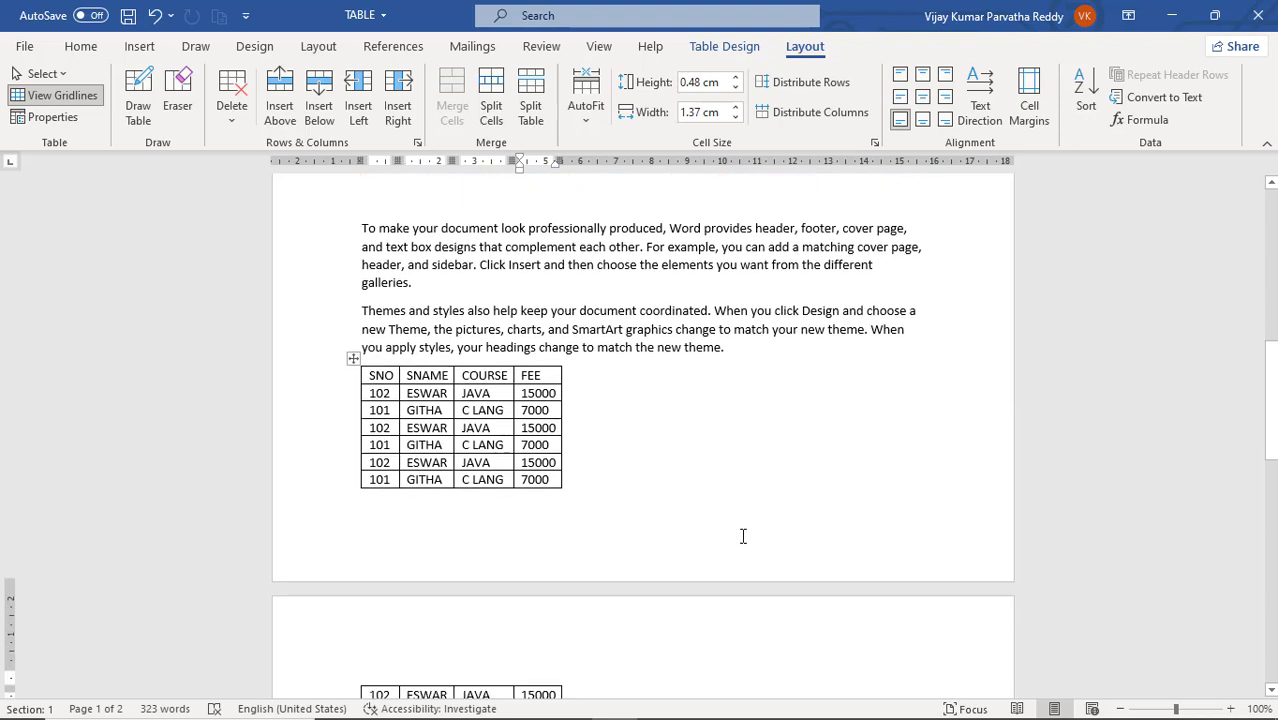
{"action": "scroll", "coordinate": [743, 536], "scroll_direction": "down", "scroll_amount": 8}
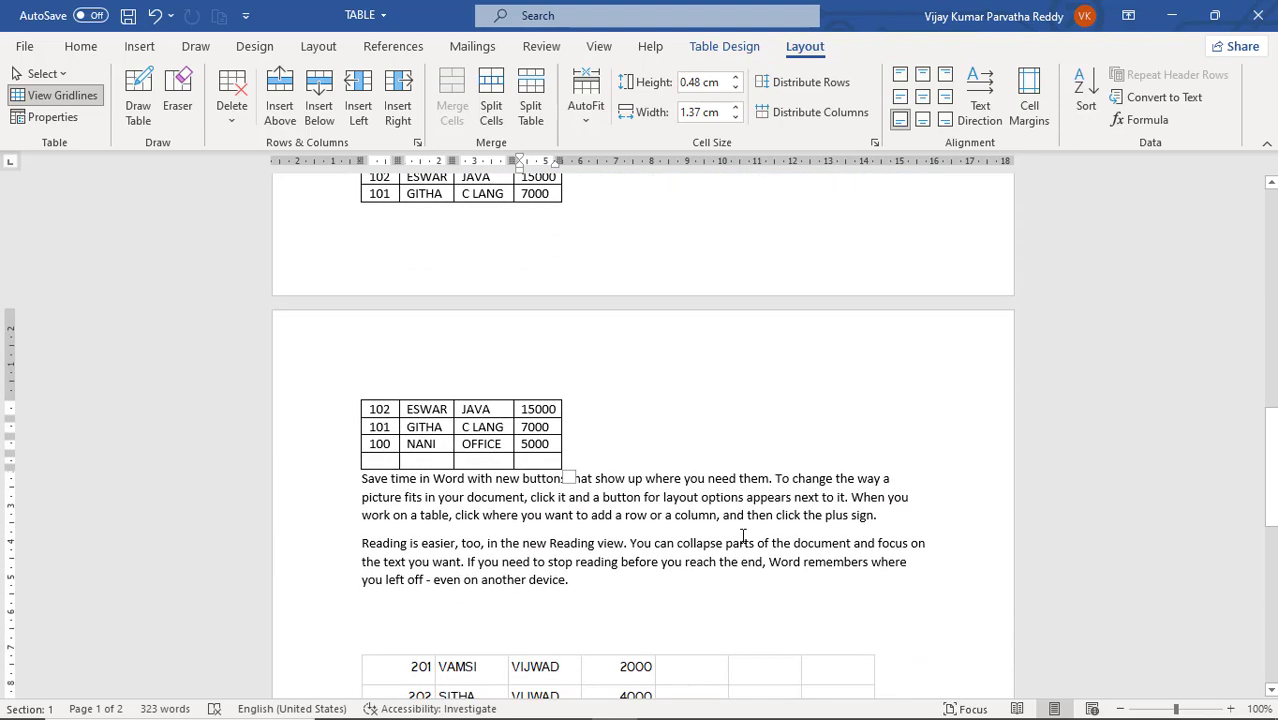
{"action": "scroll", "coordinate": [743, 536], "scroll_direction": "down", "scroll_amount": 4}
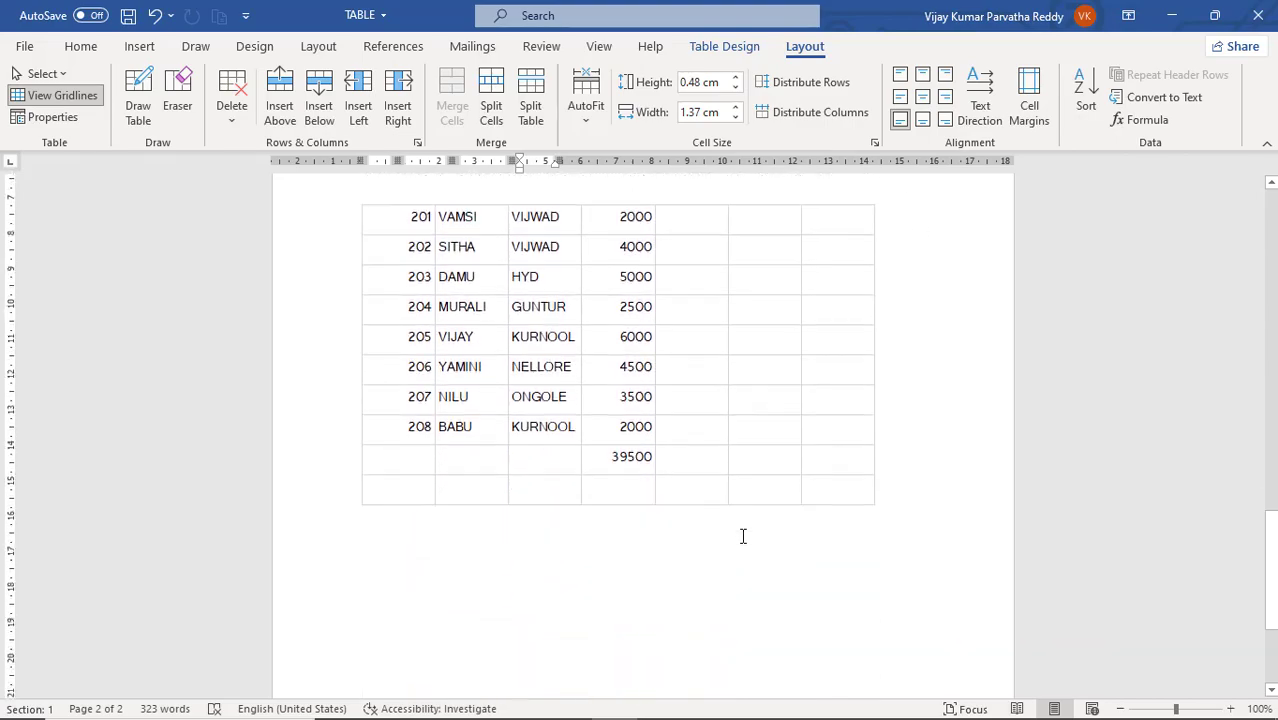